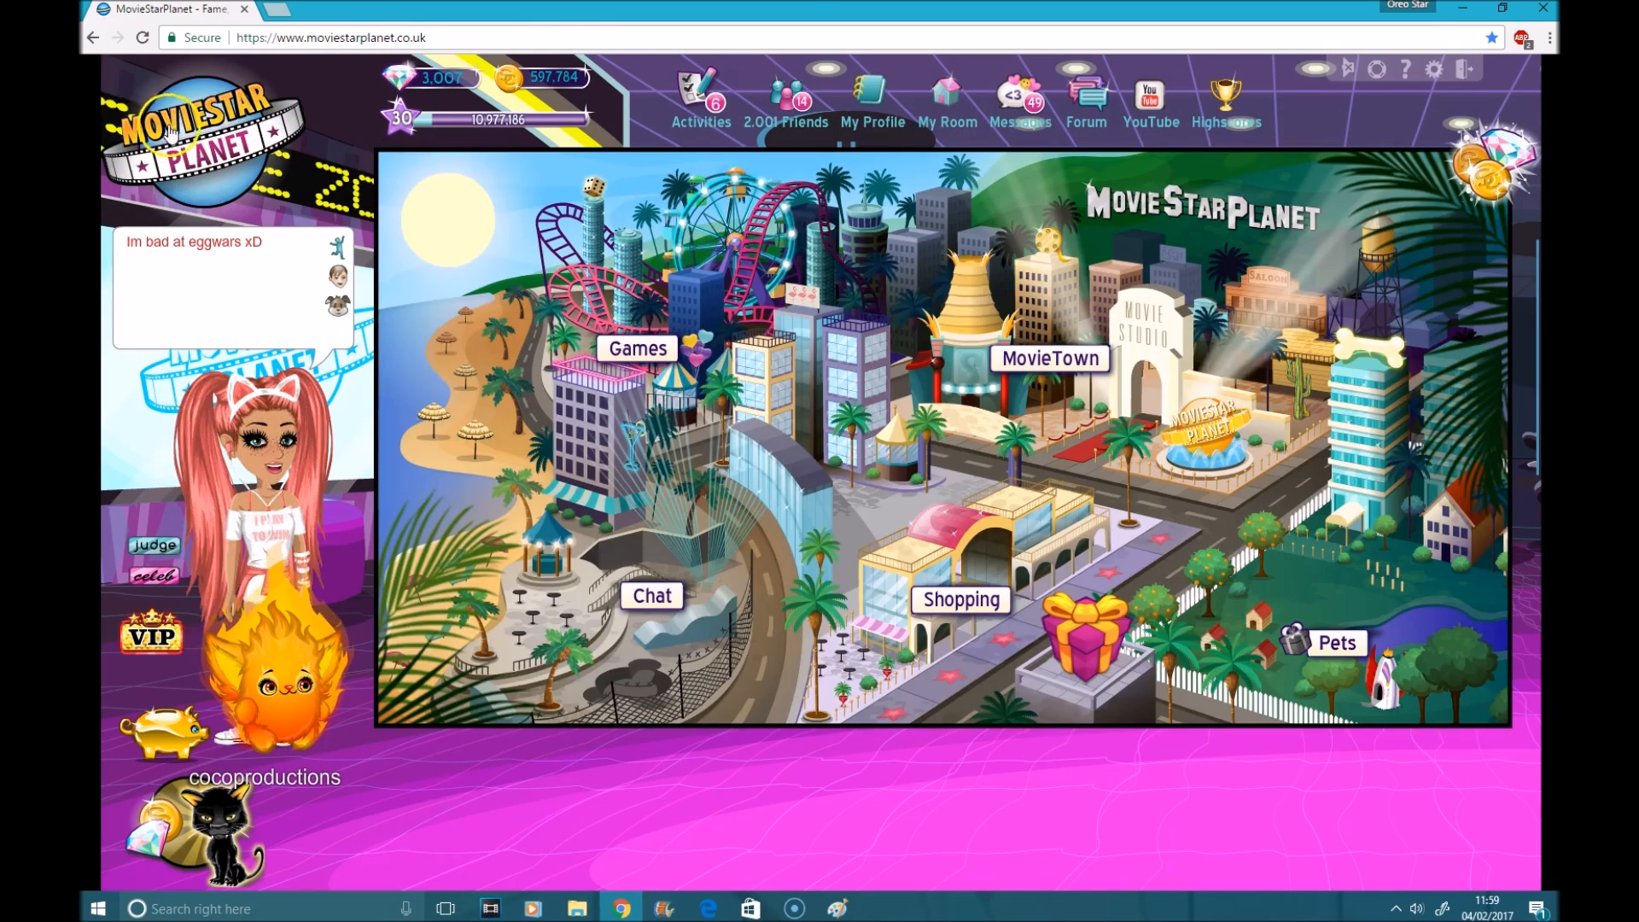
Go to the ArtBook section of MovieTown and start a new blank ArtBook
click(1050, 362)
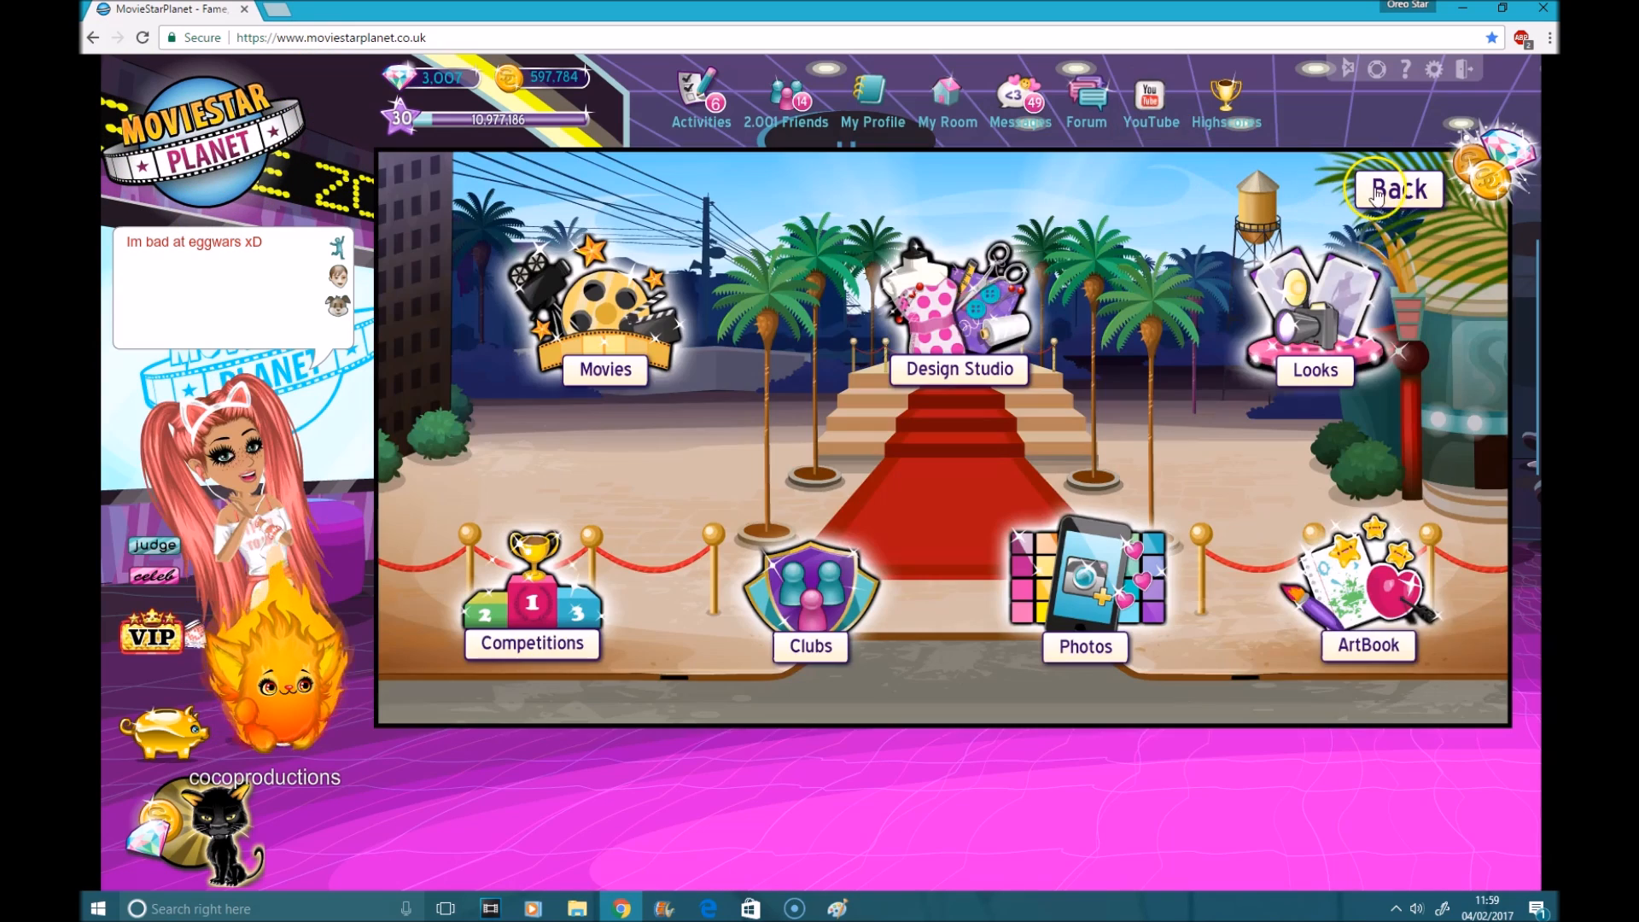
click(1368, 632)
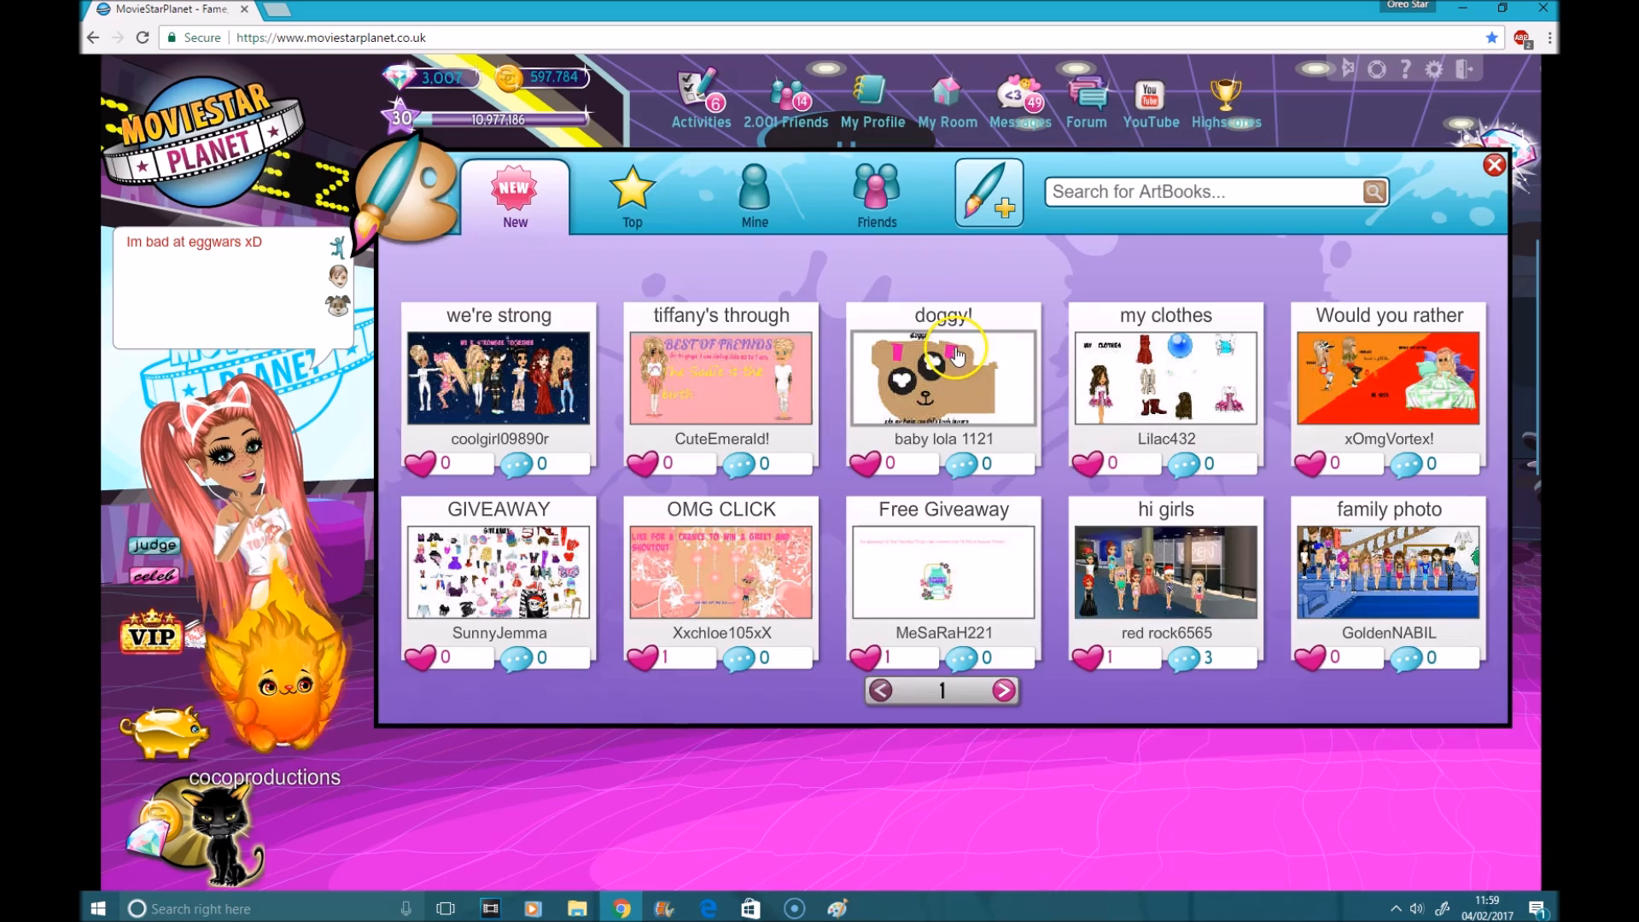
click(994, 213)
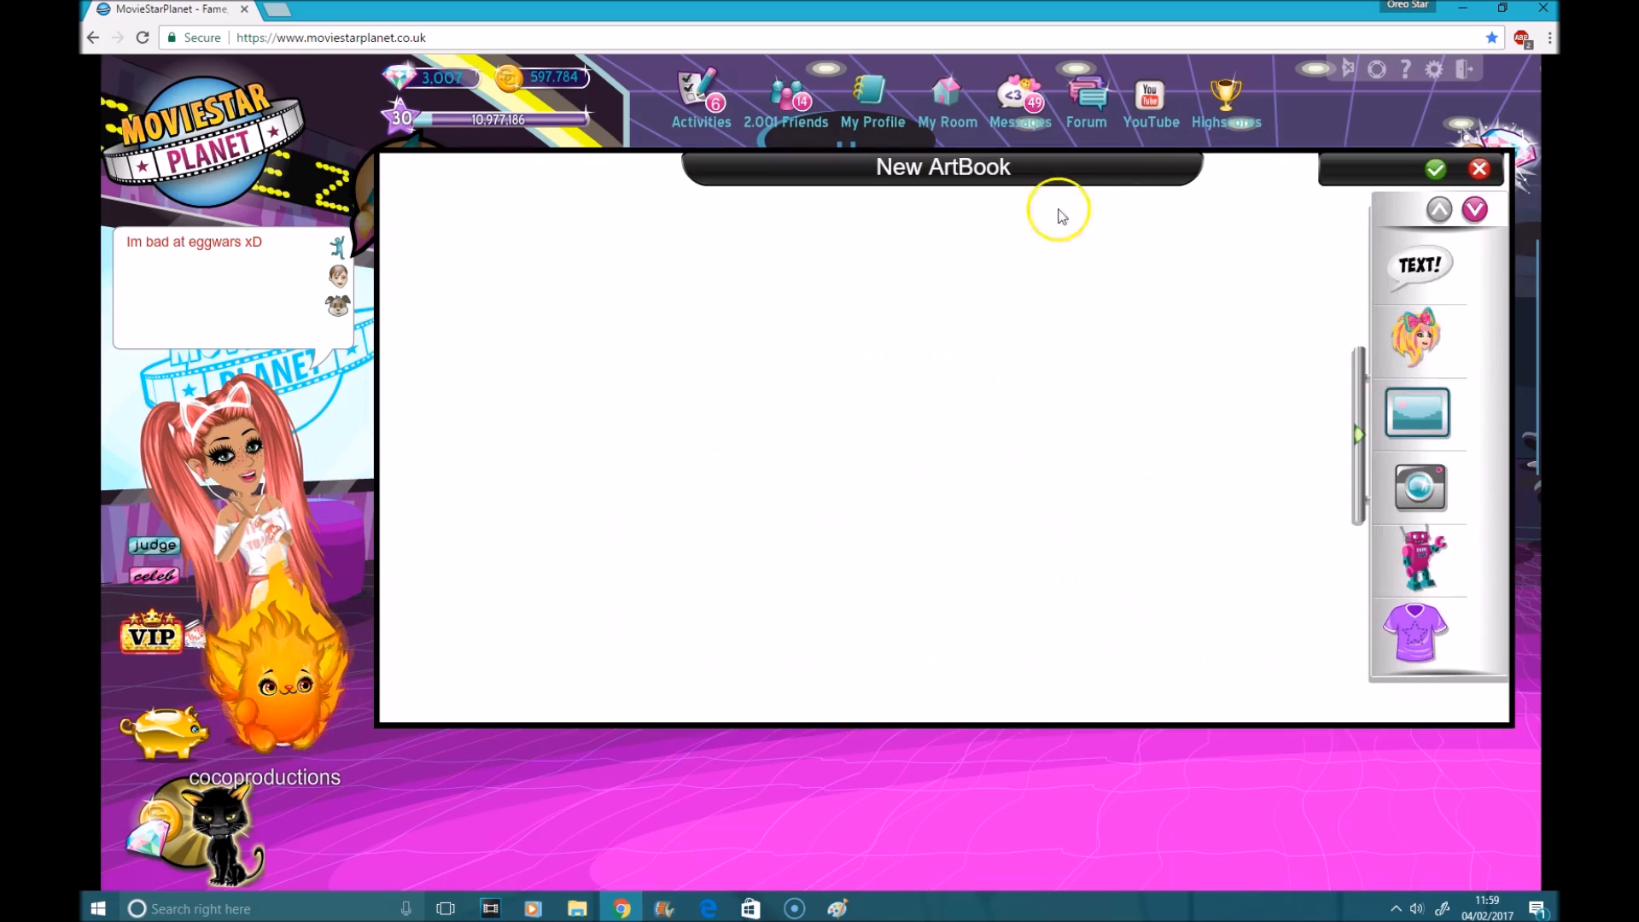
Add the recolourable VIP square to the canvas and colour it bright green
click(1472, 213)
click(1461, 342)
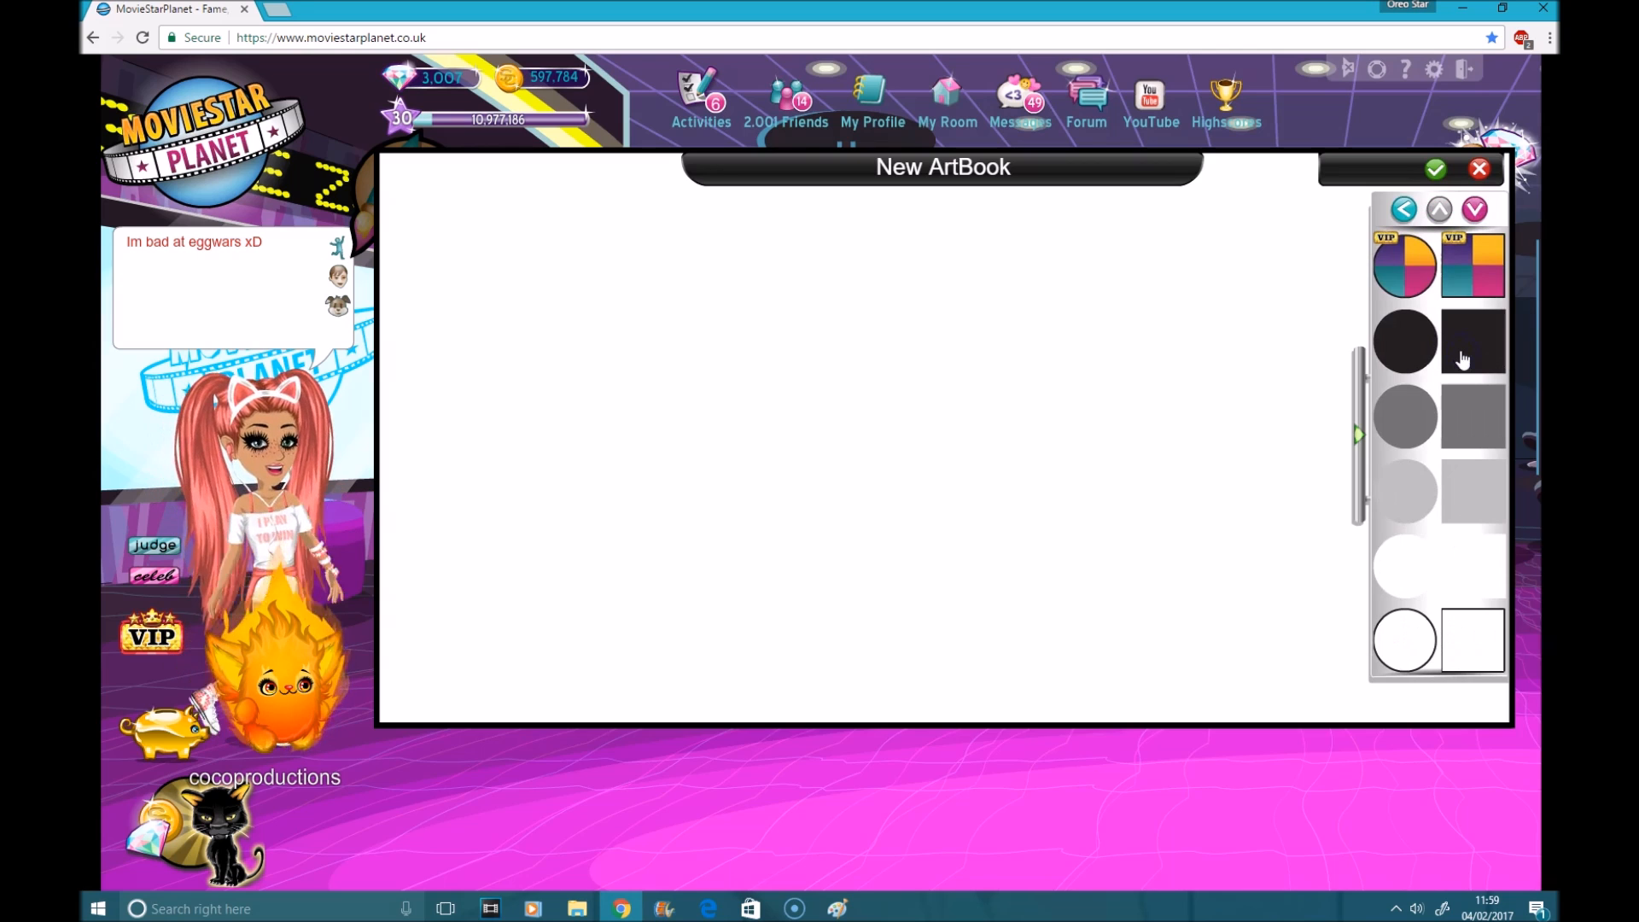
click(1471, 282)
click(534, 538)
click(555, 423)
Add a second square in preset medium green from the end of the shape collection
click(1409, 213)
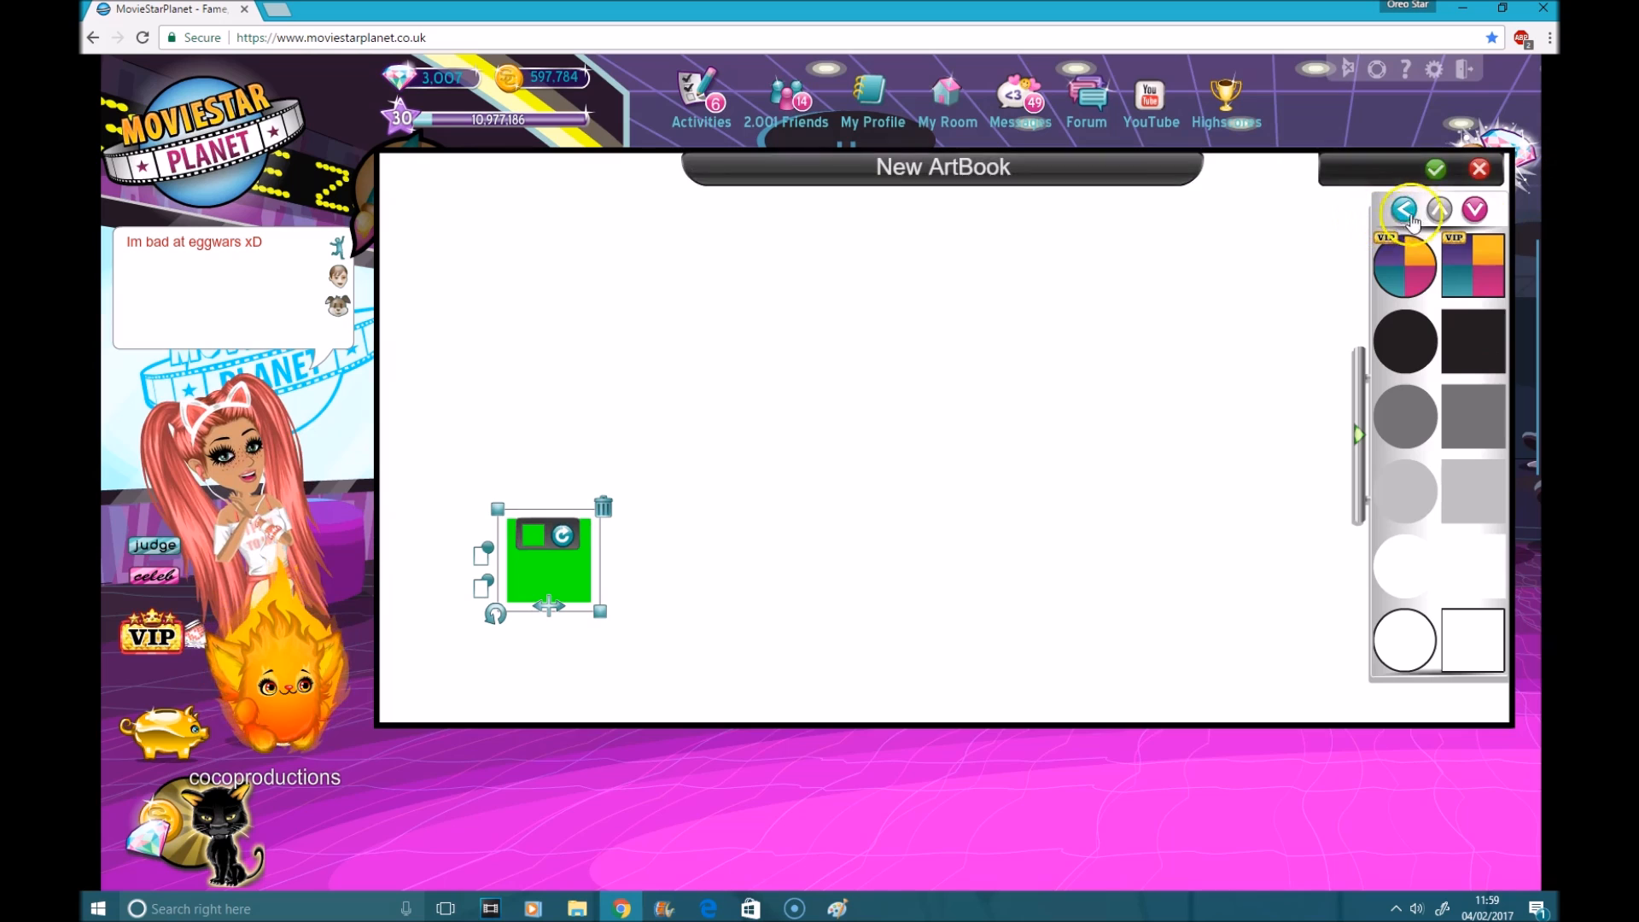
click(1475, 210)
click(1475, 210)
click(1475, 209)
click(1477, 211)
click(1487, 344)
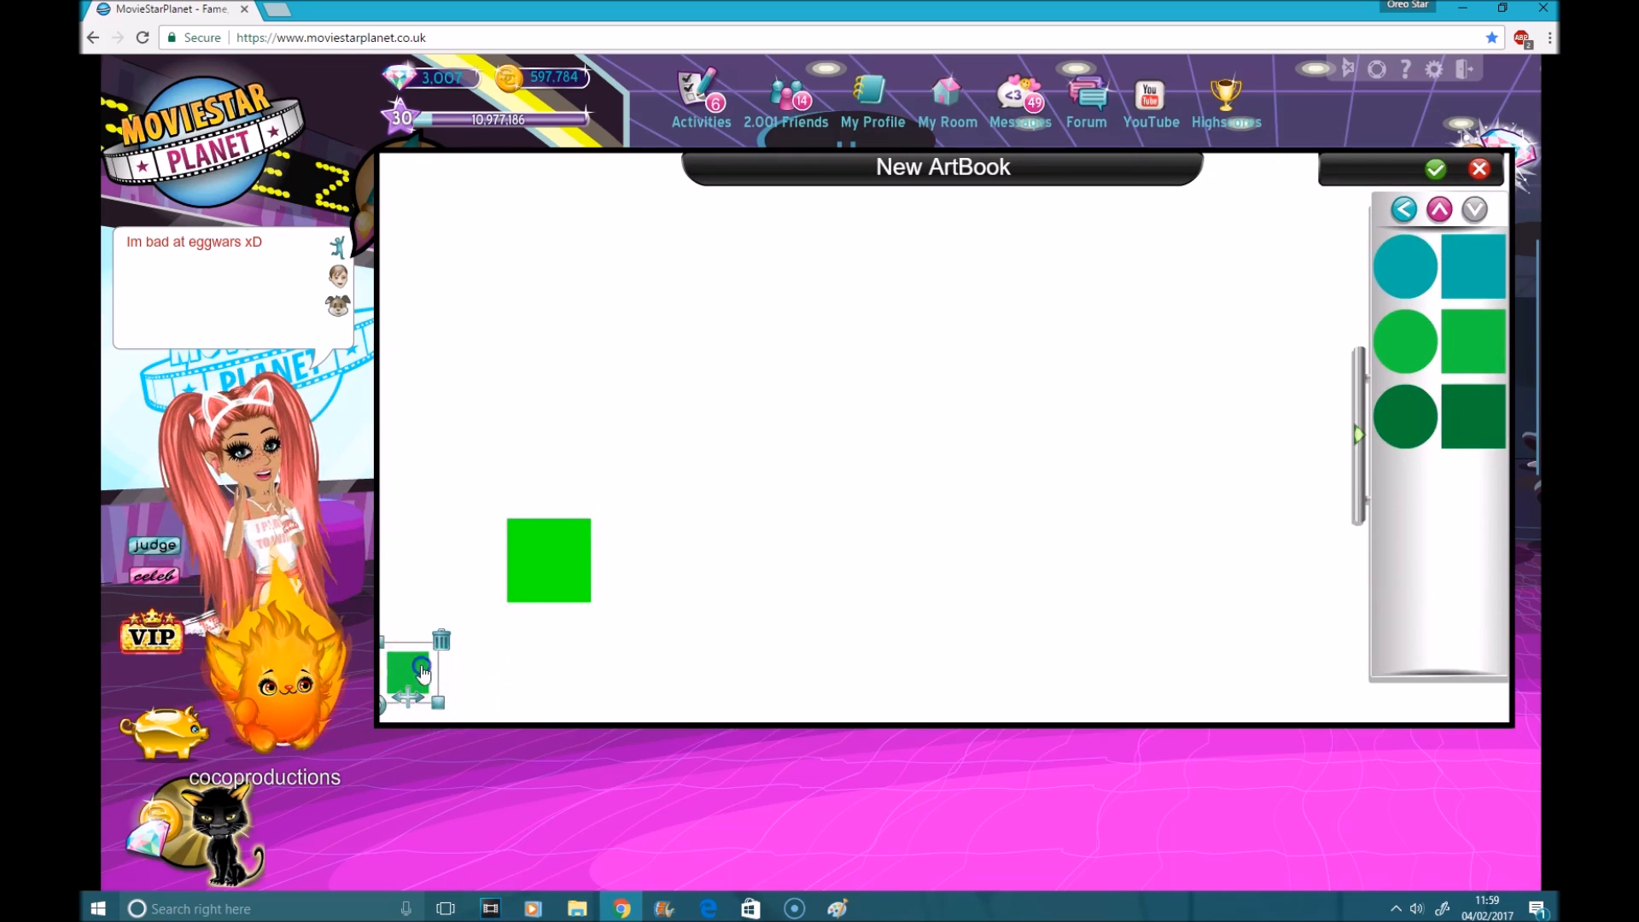
Move and enlarge the bright green square until it covers the entire canvas as a green-screen background
drag(634, 518, 427, 208)
drag(660, 359, 1092, 629)
click(1406, 211)
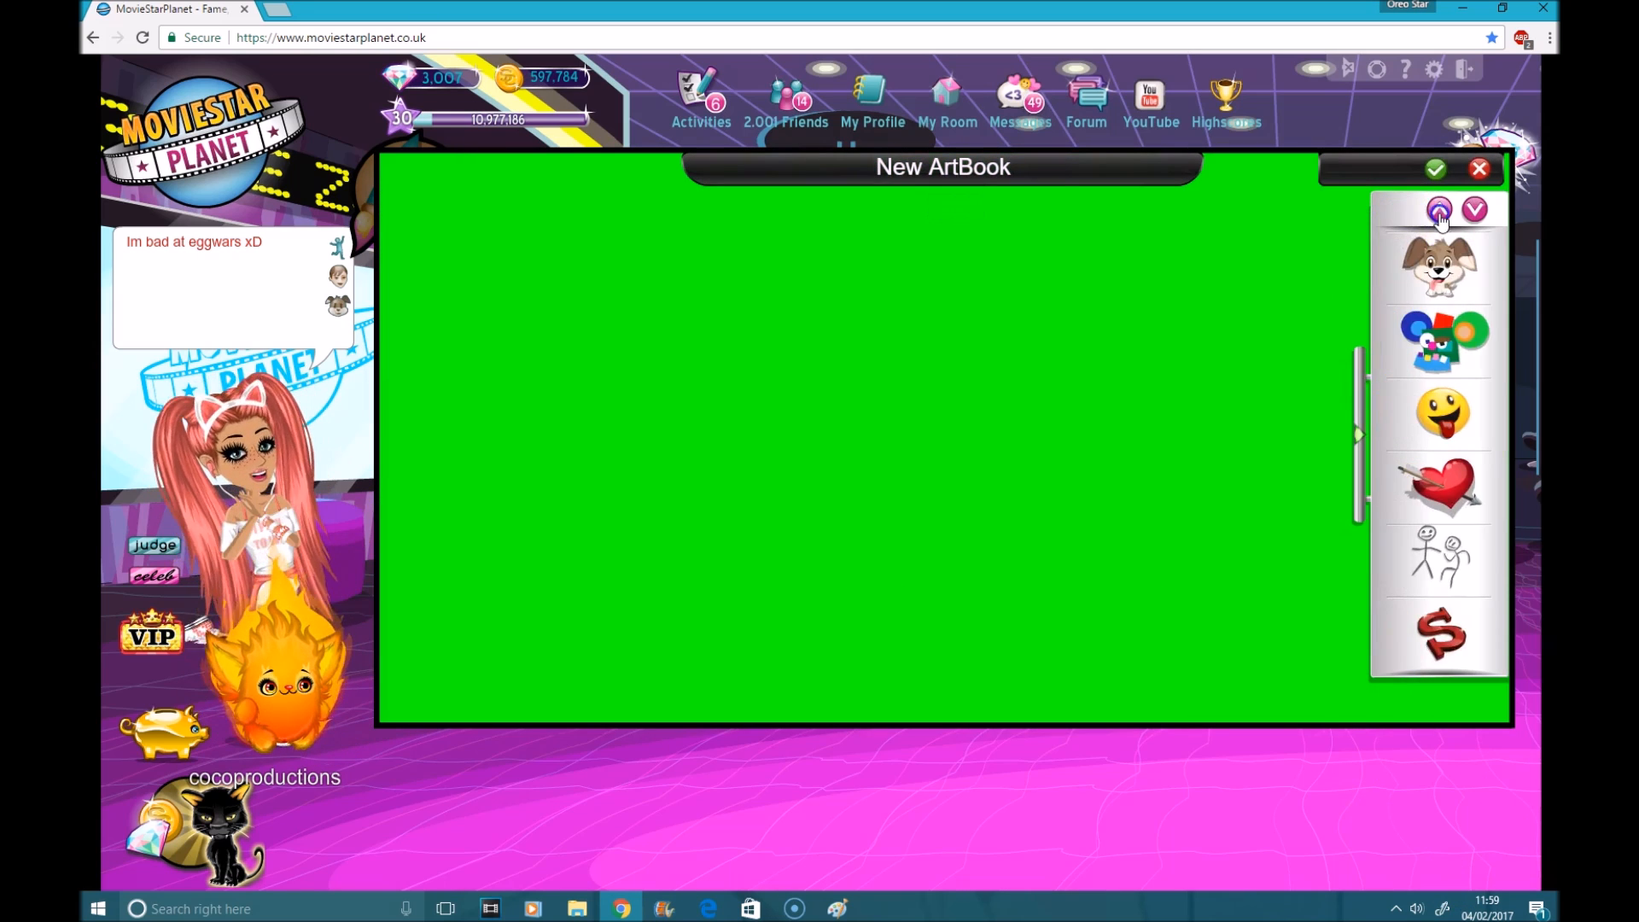
Add your own avatar over the green background and enlarge it to nearly the full canvas height
click(1440, 211)
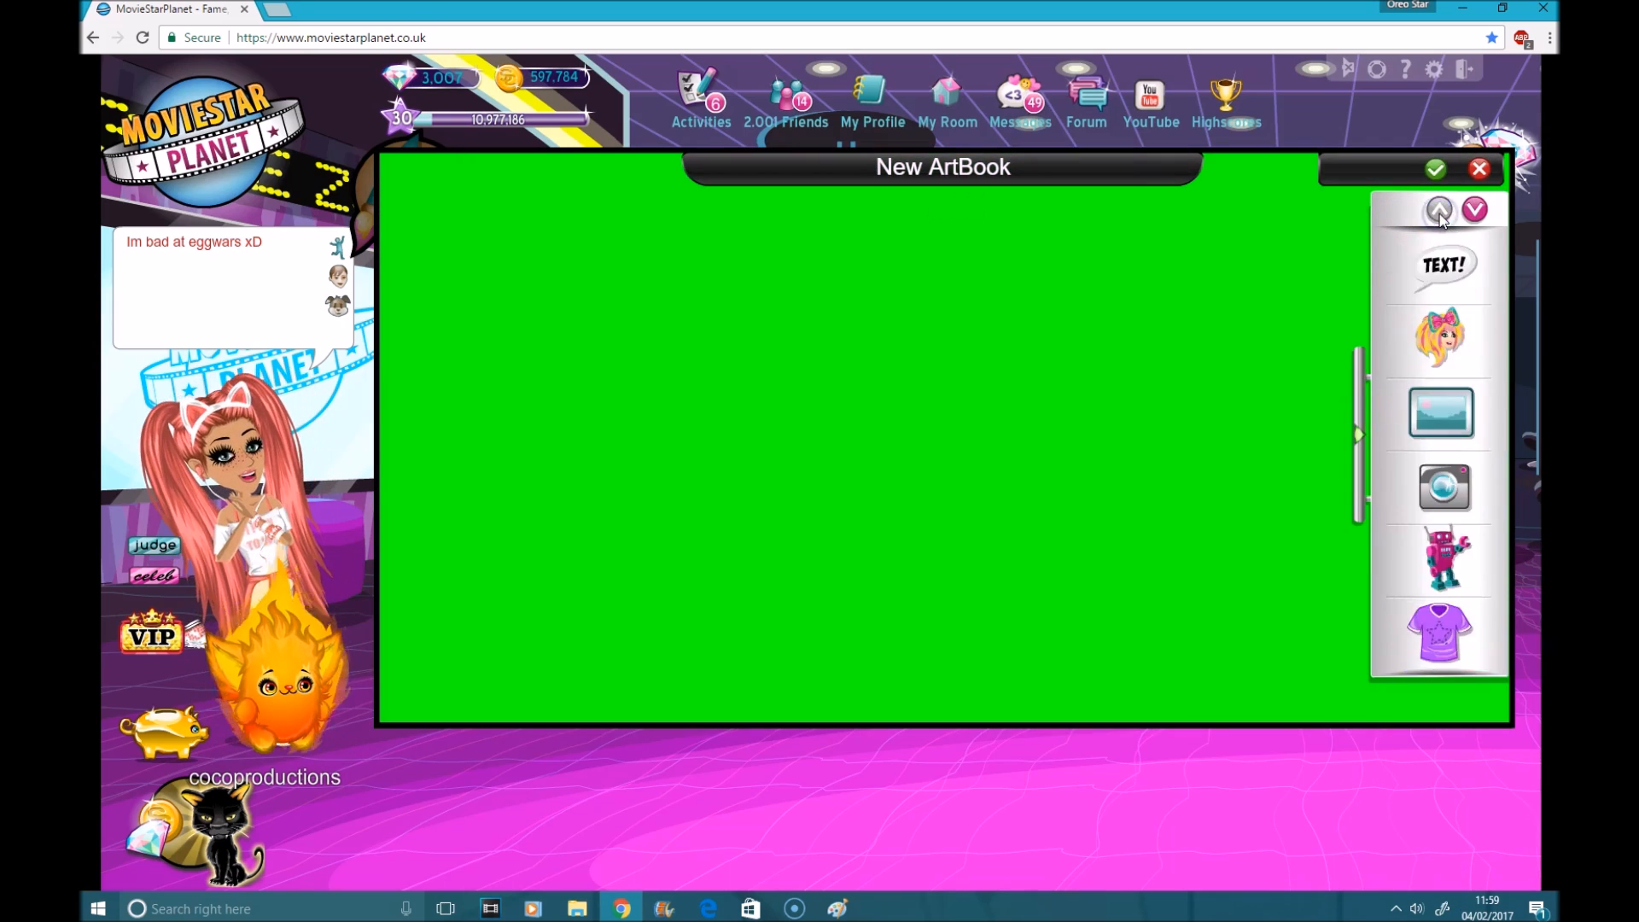
click(1440, 332)
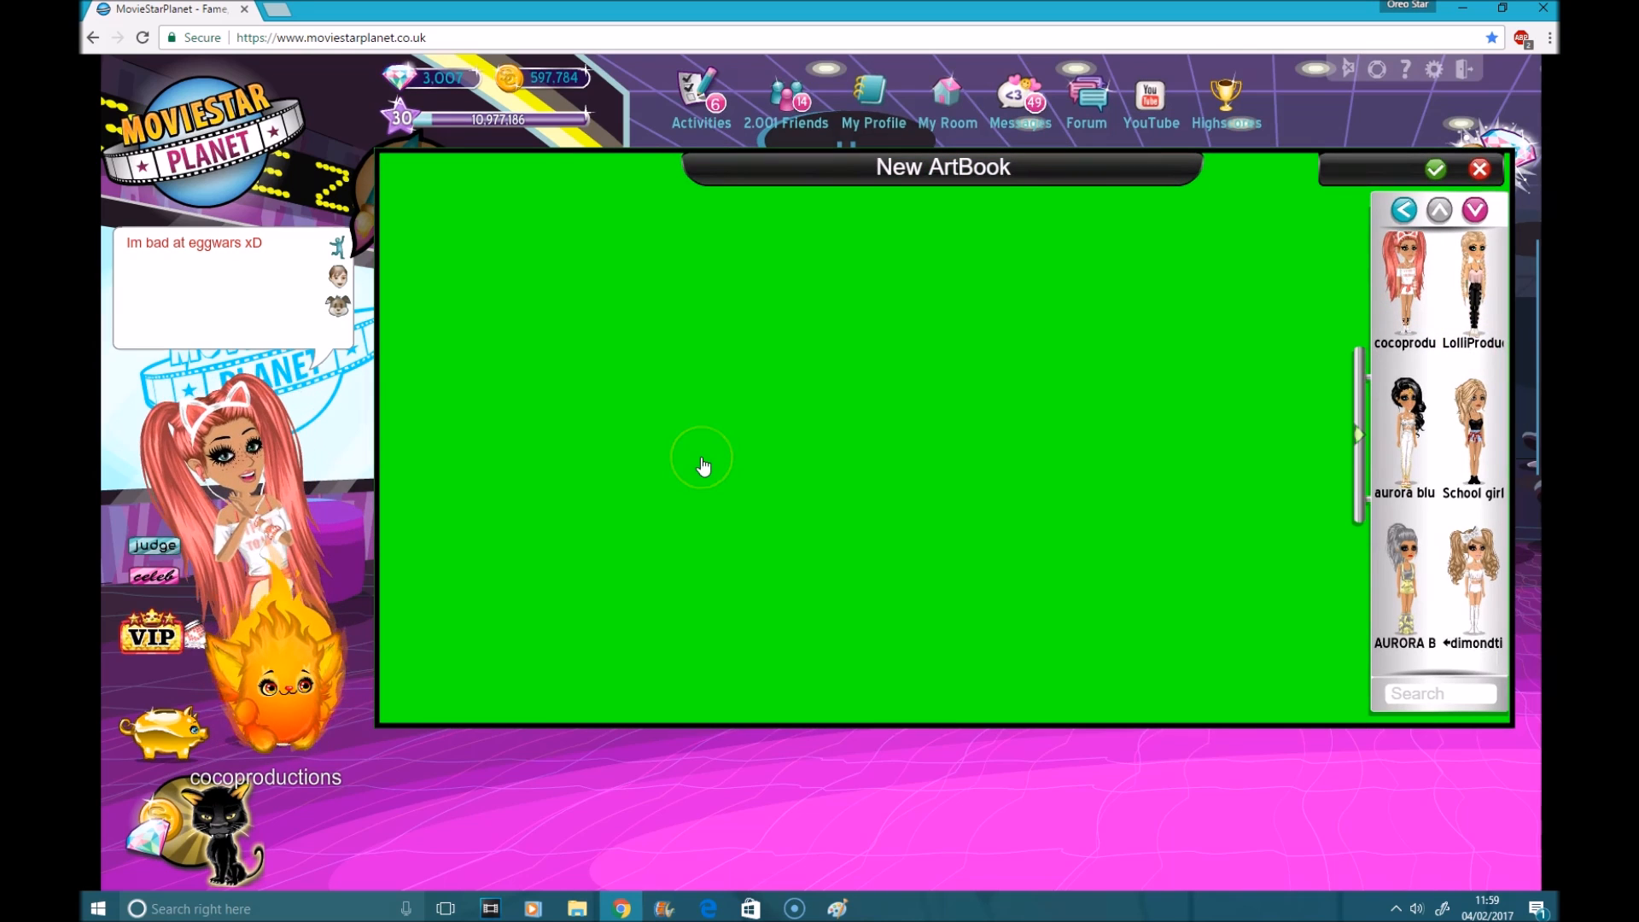
drag(1096, 630, 602, 282)
click(602, 353)
drag(664, 448, 769, 747)
Rotate the avatar a quarter turn counter-clockwise so it lies horizontally, then enlarge and reposition it
click(548, 721)
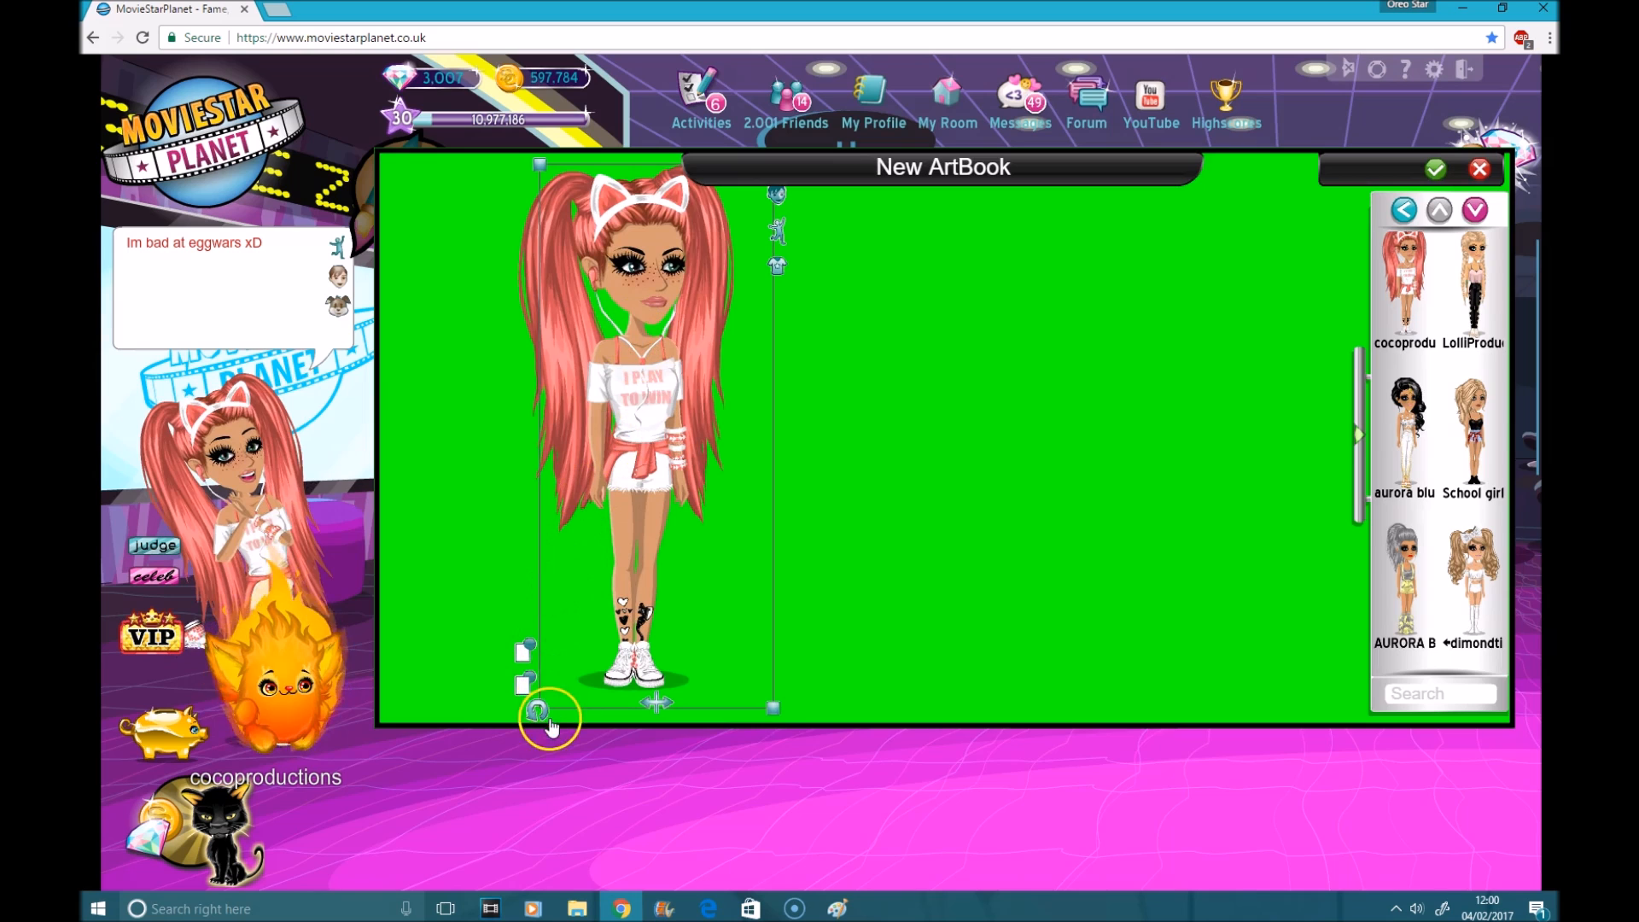
drag(543, 713, 879, 517)
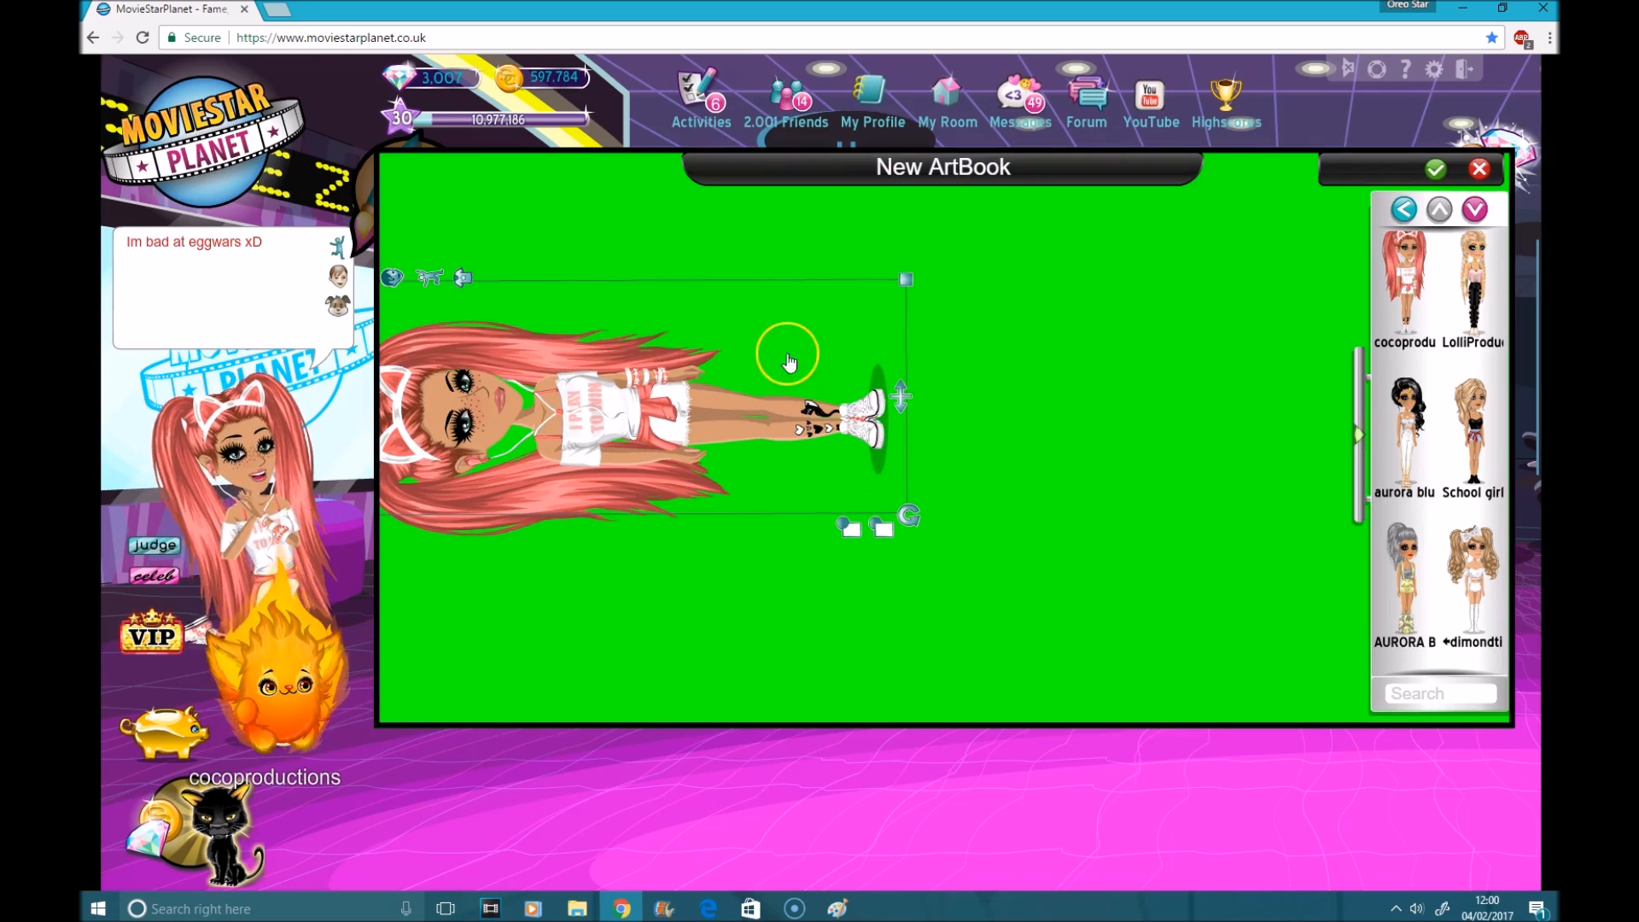
drag(906, 278, 1061, 213)
drag(650, 431, 681, 568)
Collapse the item palette and scale the avatar to span most of the canvas width, centred on the green
click(1106, 431)
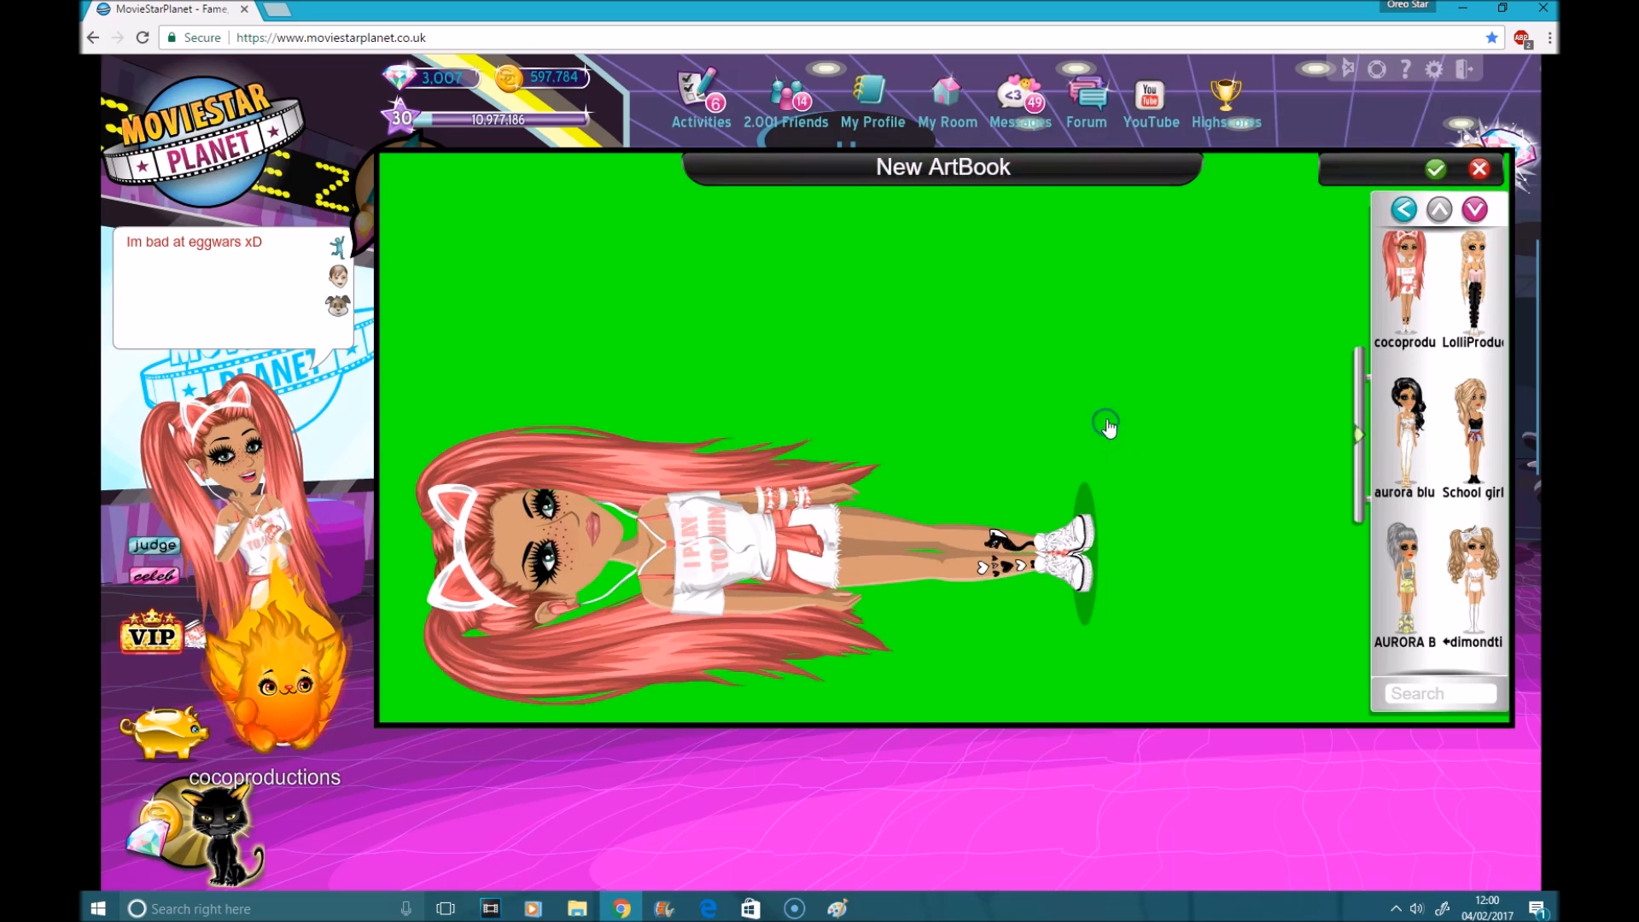
click(1072, 439)
drag(1109, 416, 1495, 255)
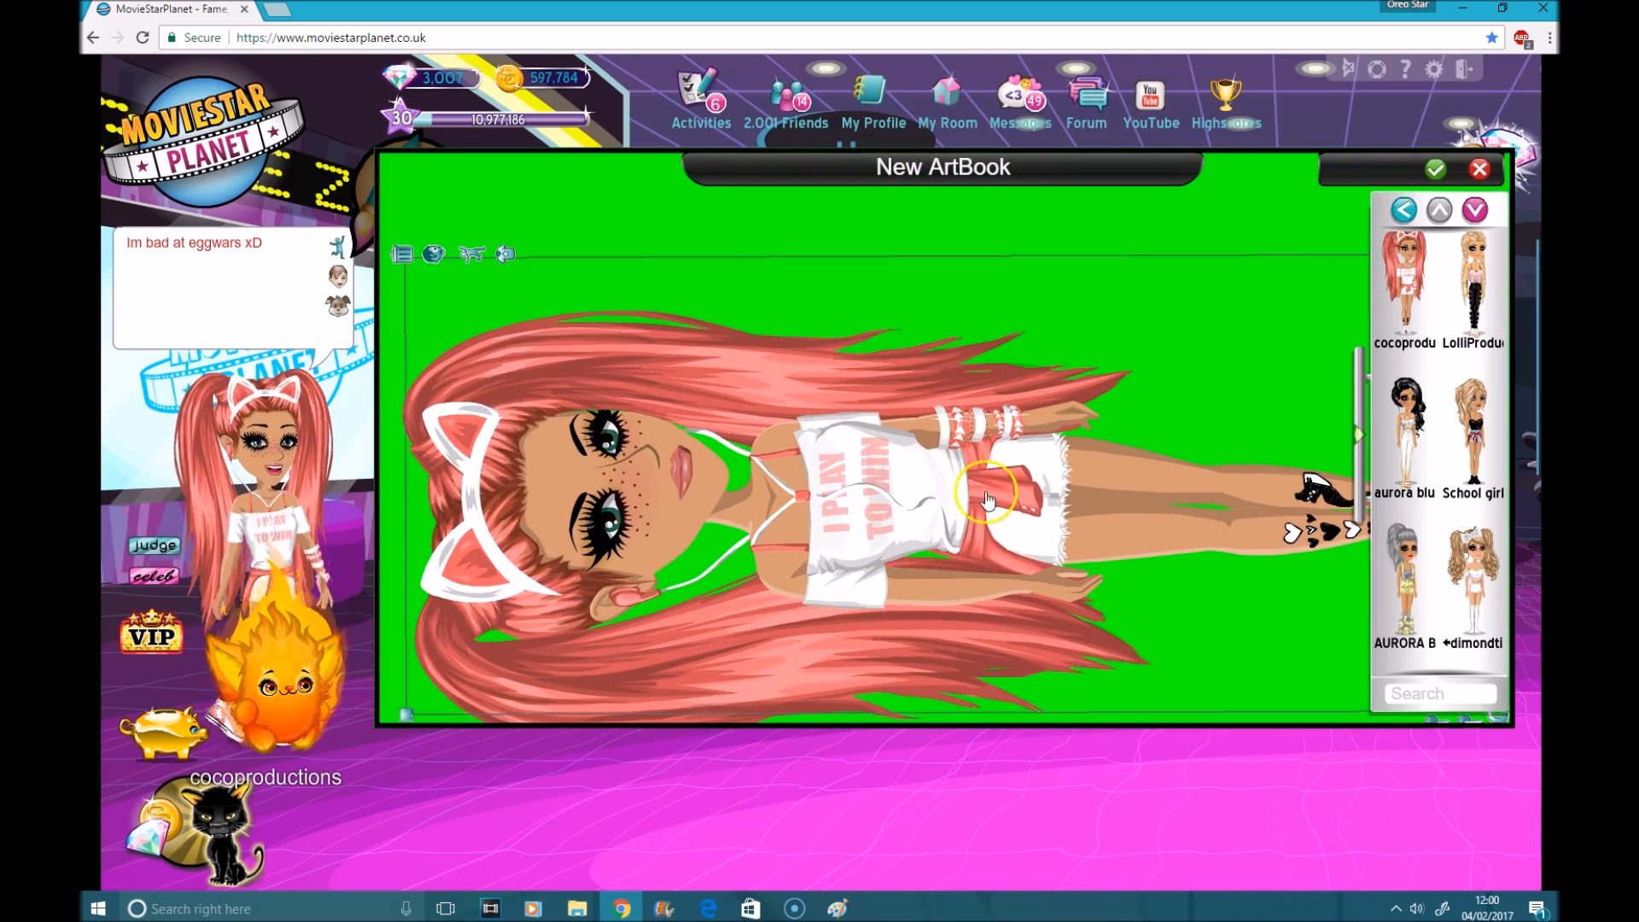
click(1360, 432)
drag(865, 493, 860, 427)
drag(1495, 214, 1448, 245)
drag(894, 412, 939, 416)
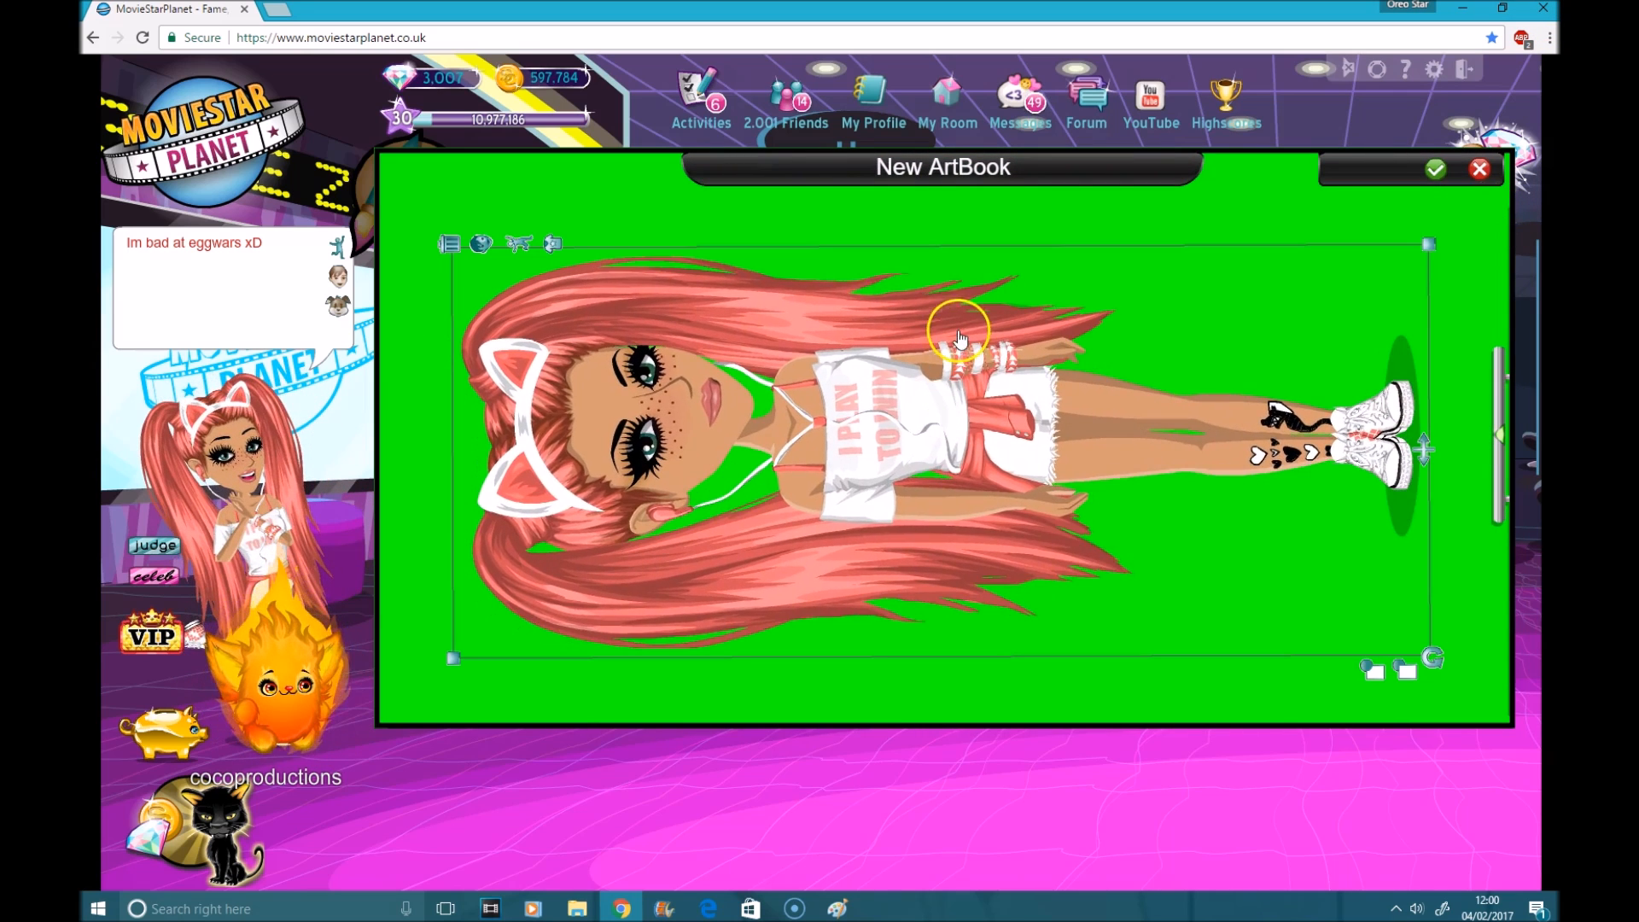
Browse the available poses and apply the Playing Cute pose to the avatar
click(509, 245)
click(1190, 494)
click(1447, 175)
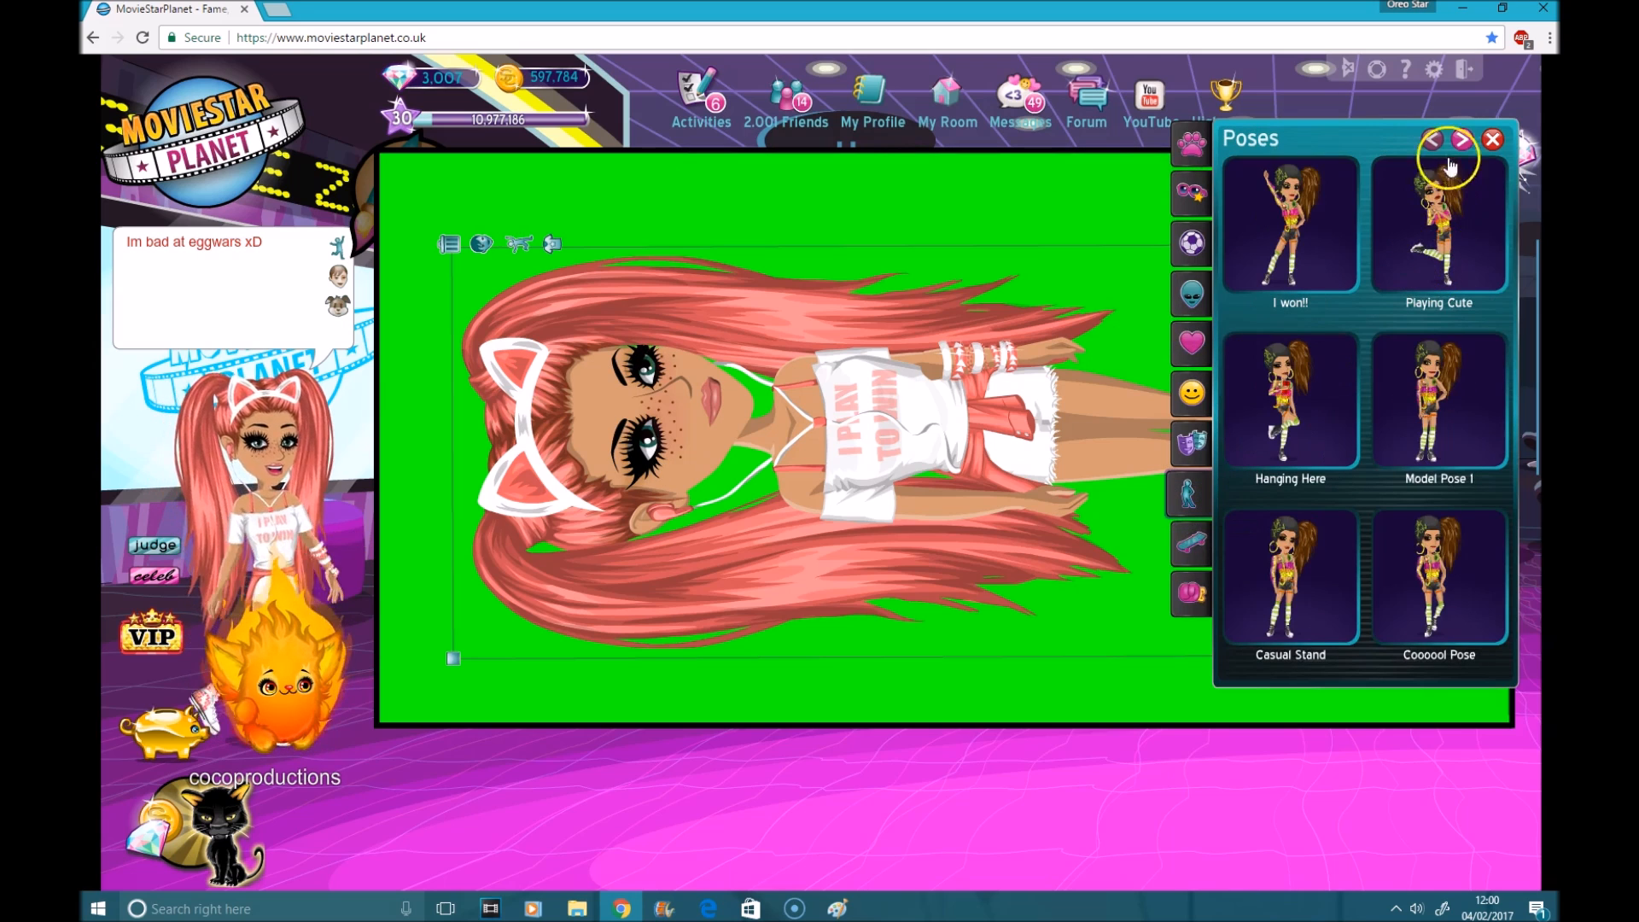
click(1461, 139)
click(1461, 139)
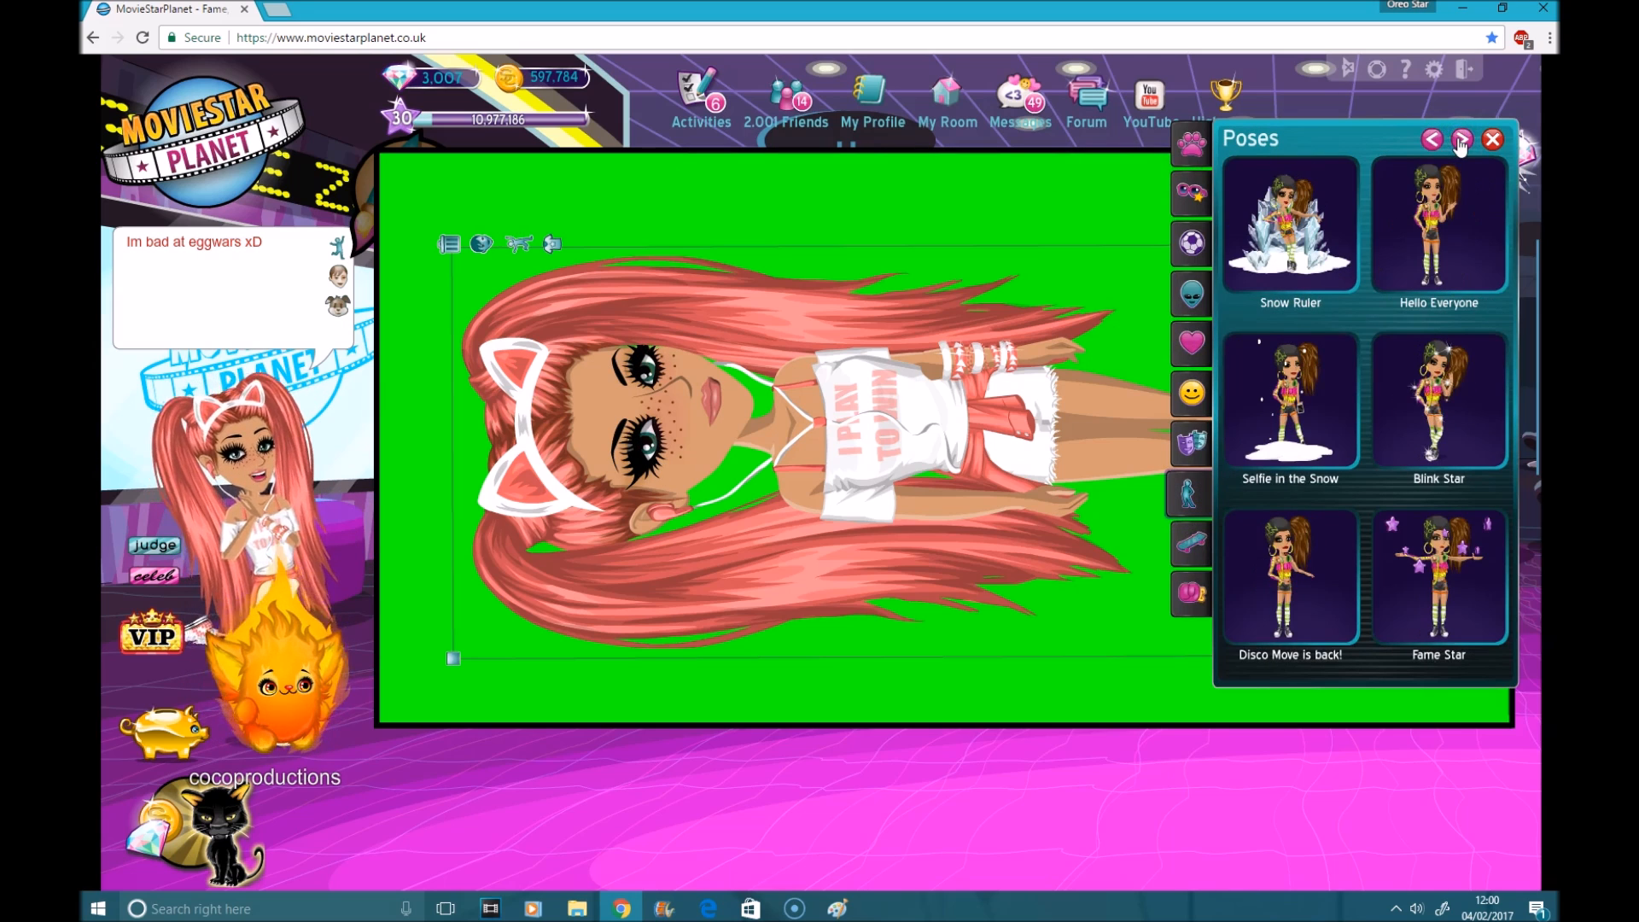
click(1461, 139)
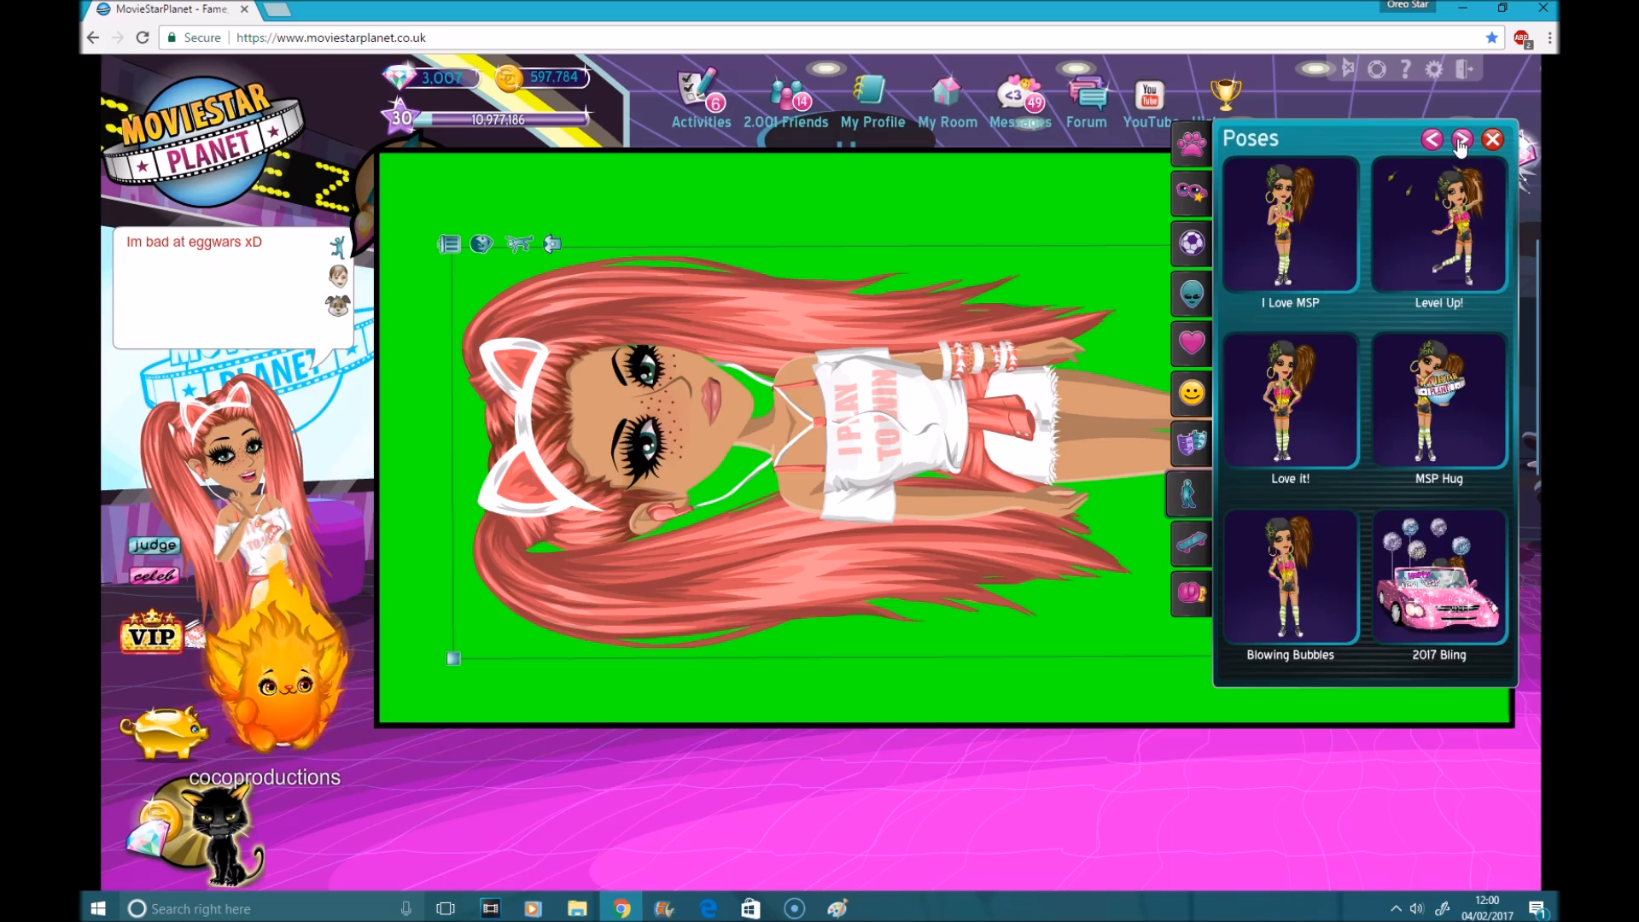
click(1460, 139)
click(1461, 139)
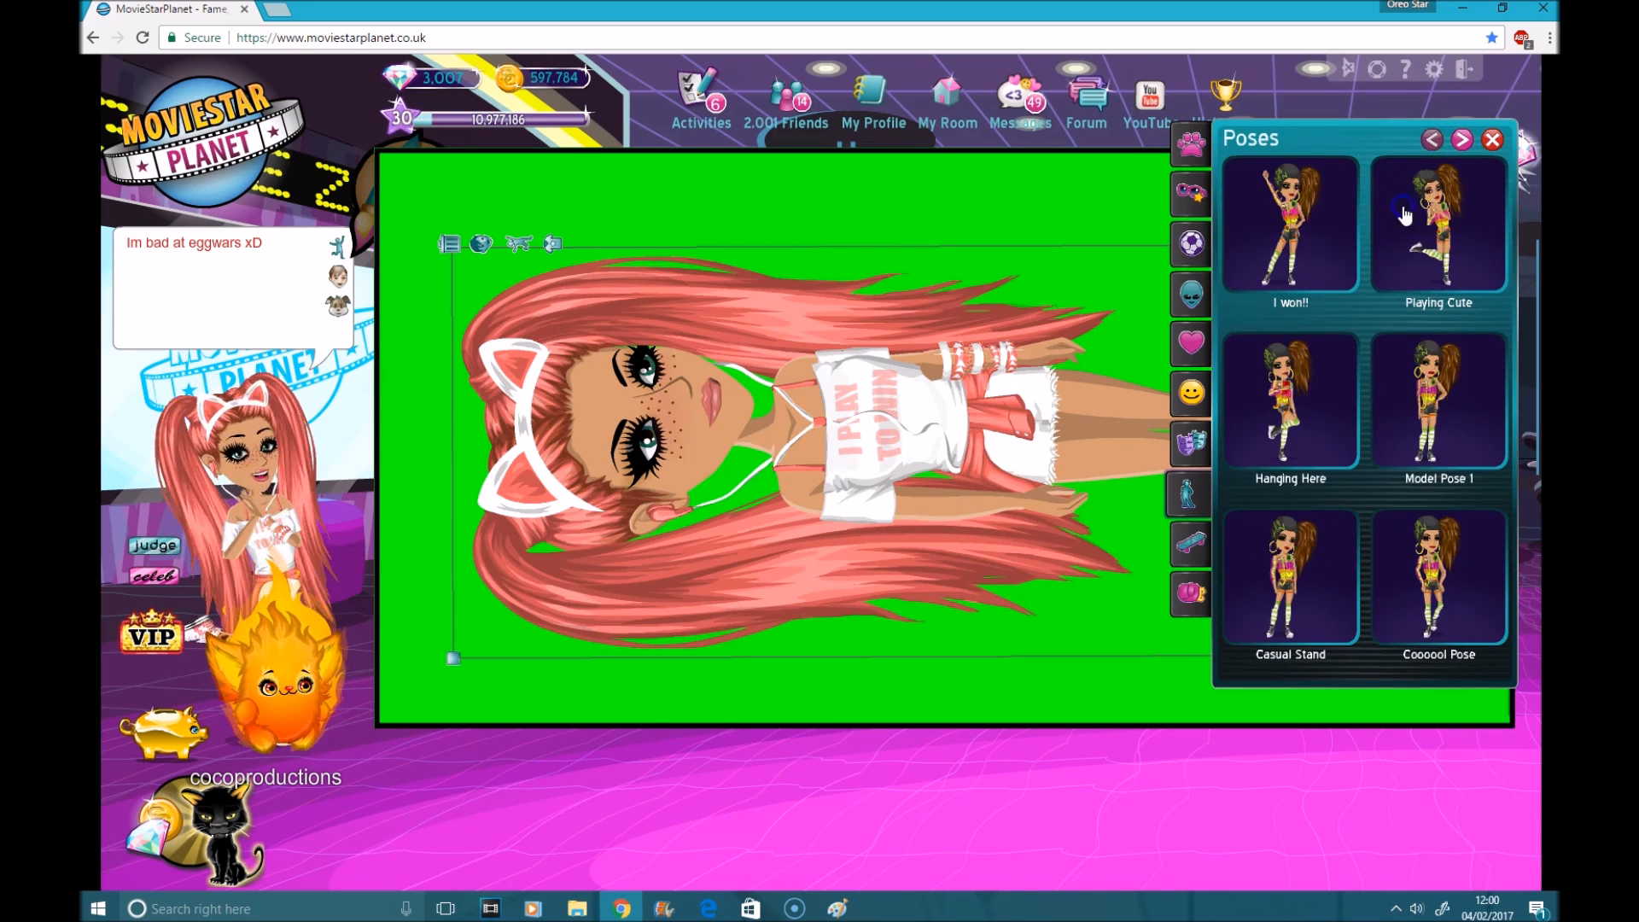
click(1405, 216)
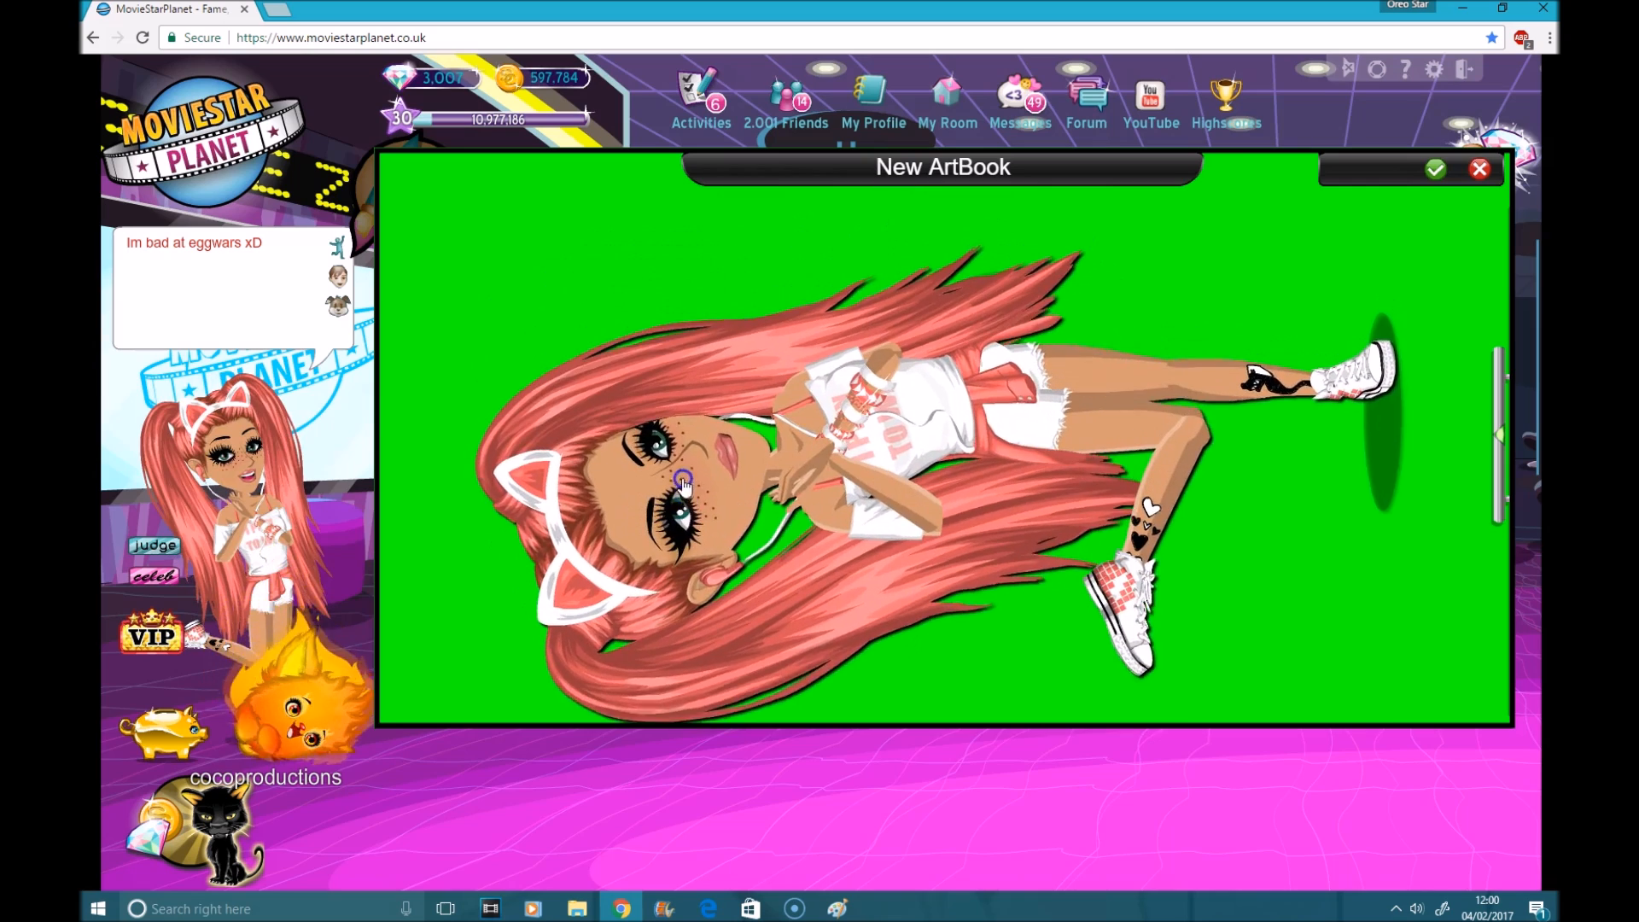
Save the ArtBook as private under the name "ASDFGHYJUKILO;P['"
click(1435, 171)
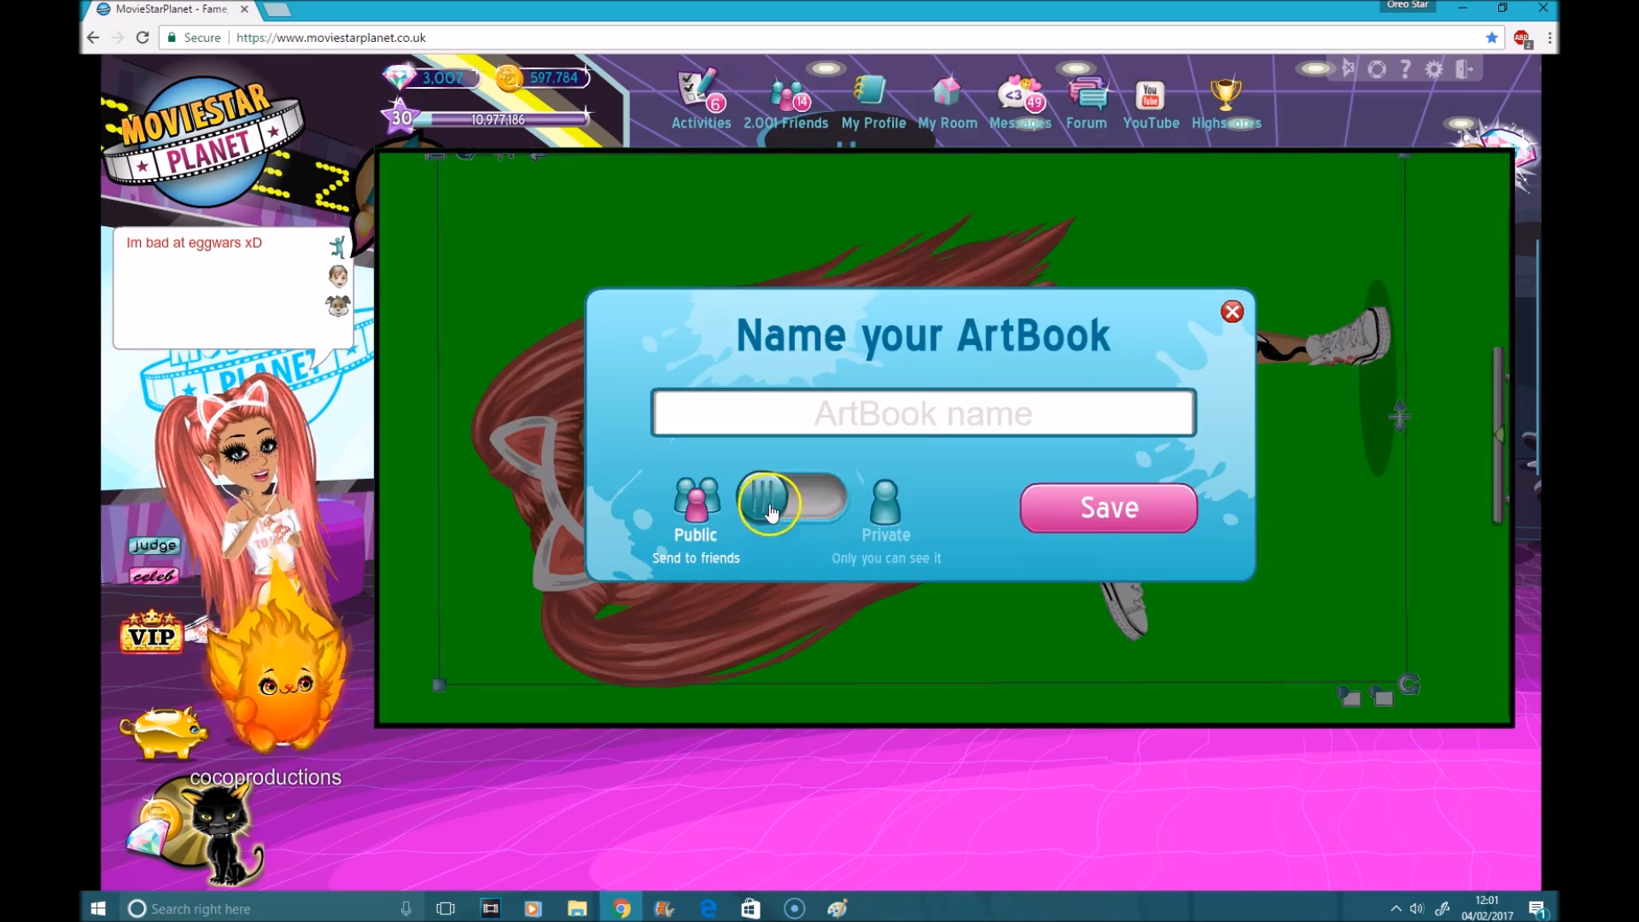
click(789, 499)
click(811, 431)
text(ASDFGHYJUKILO;P[')
key(Return)
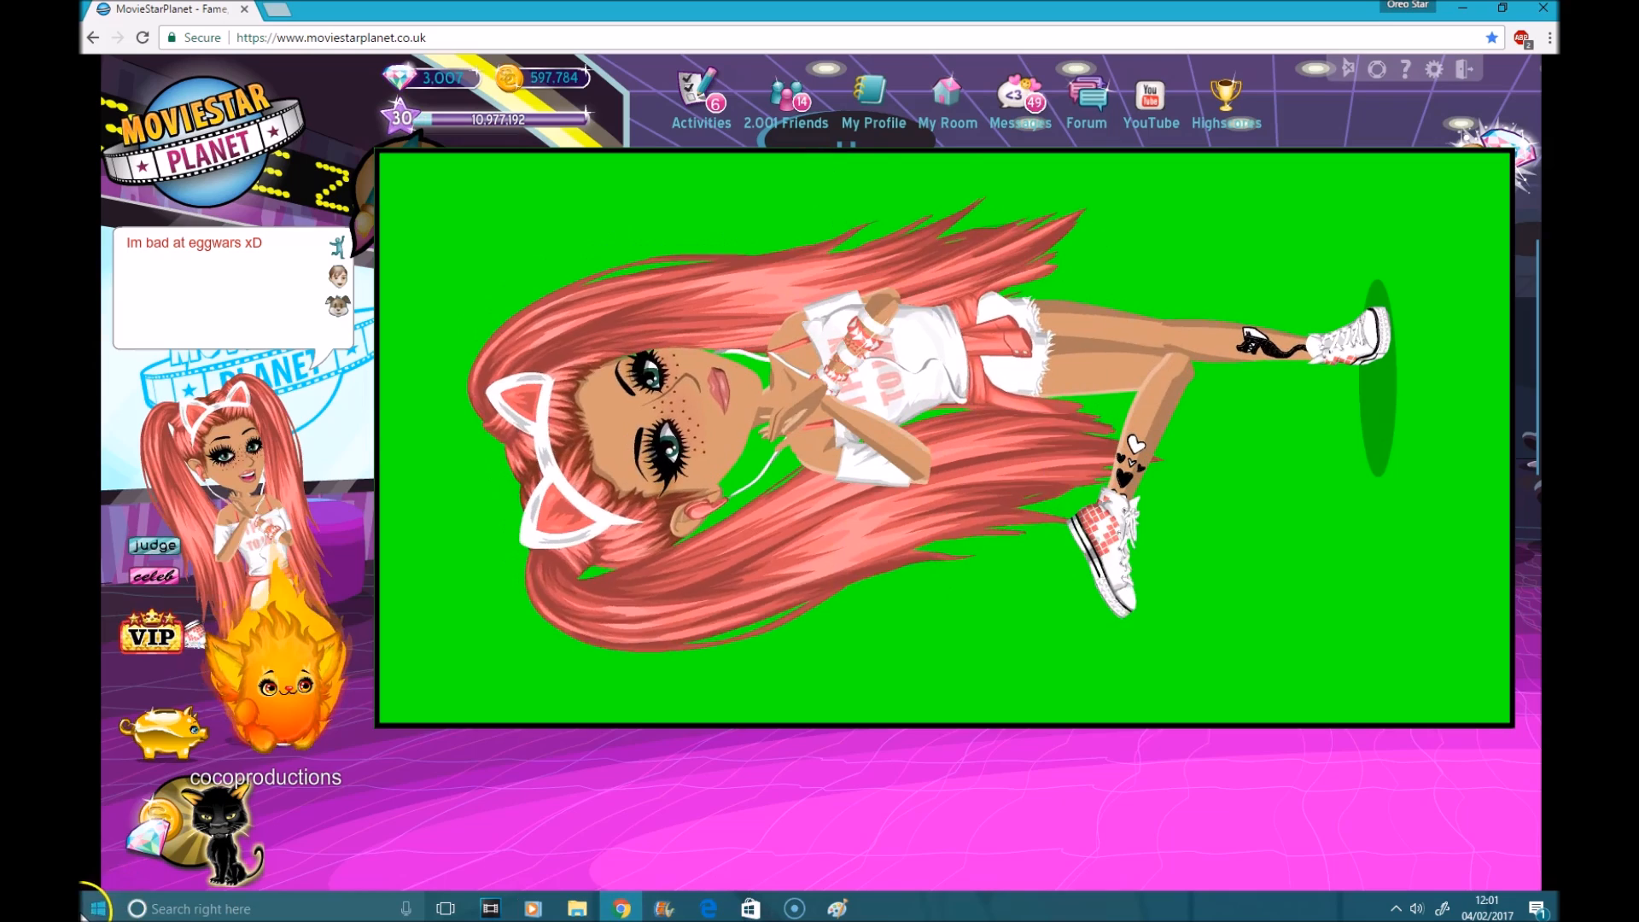
Open Snipping Tool and capture the green canvas area containing the whole avatar
click(96, 908)
text(sn)
click(215, 478)
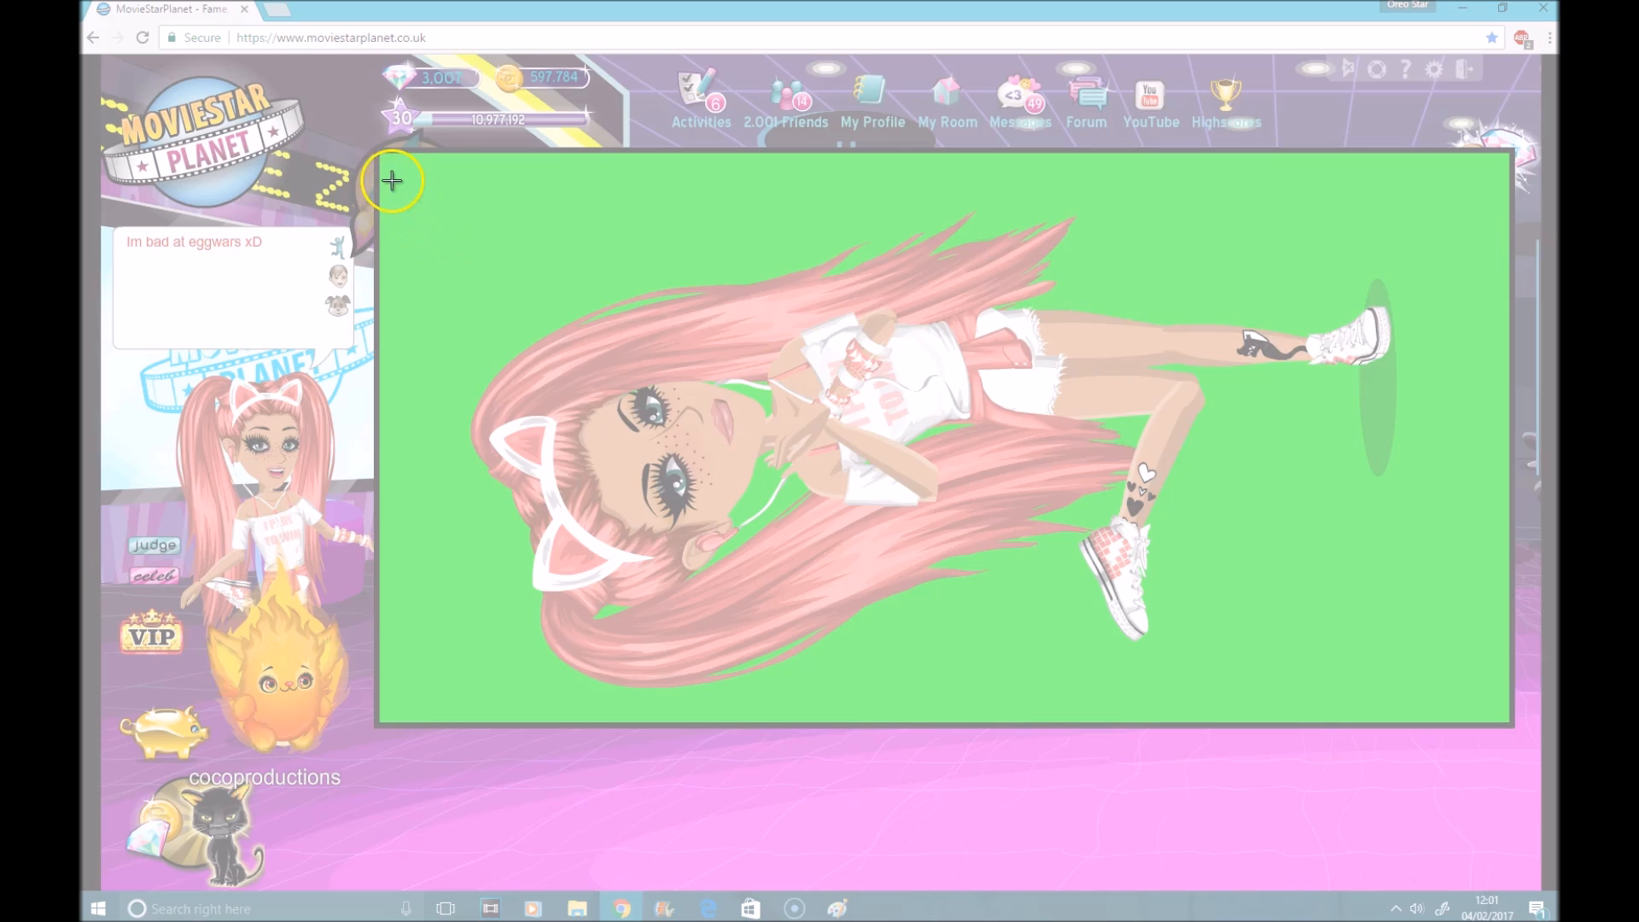
drag(435, 284, 1494, 715)
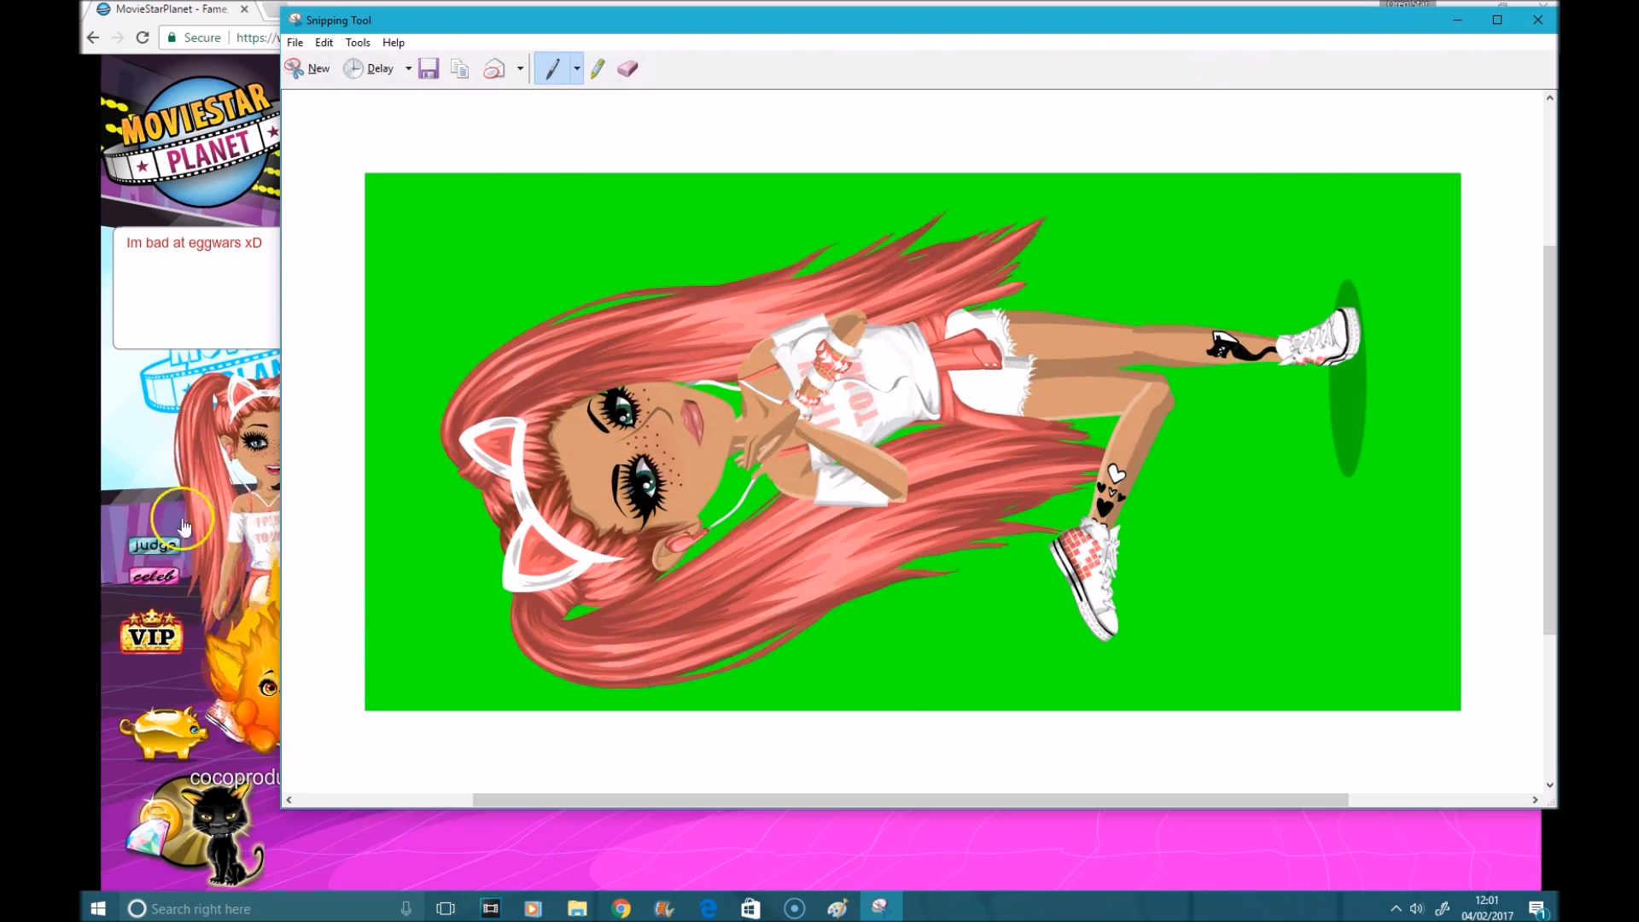
Start saving the snip and choose the "intro for video" folder inside "how to make an intro" as its location
click(429, 68)
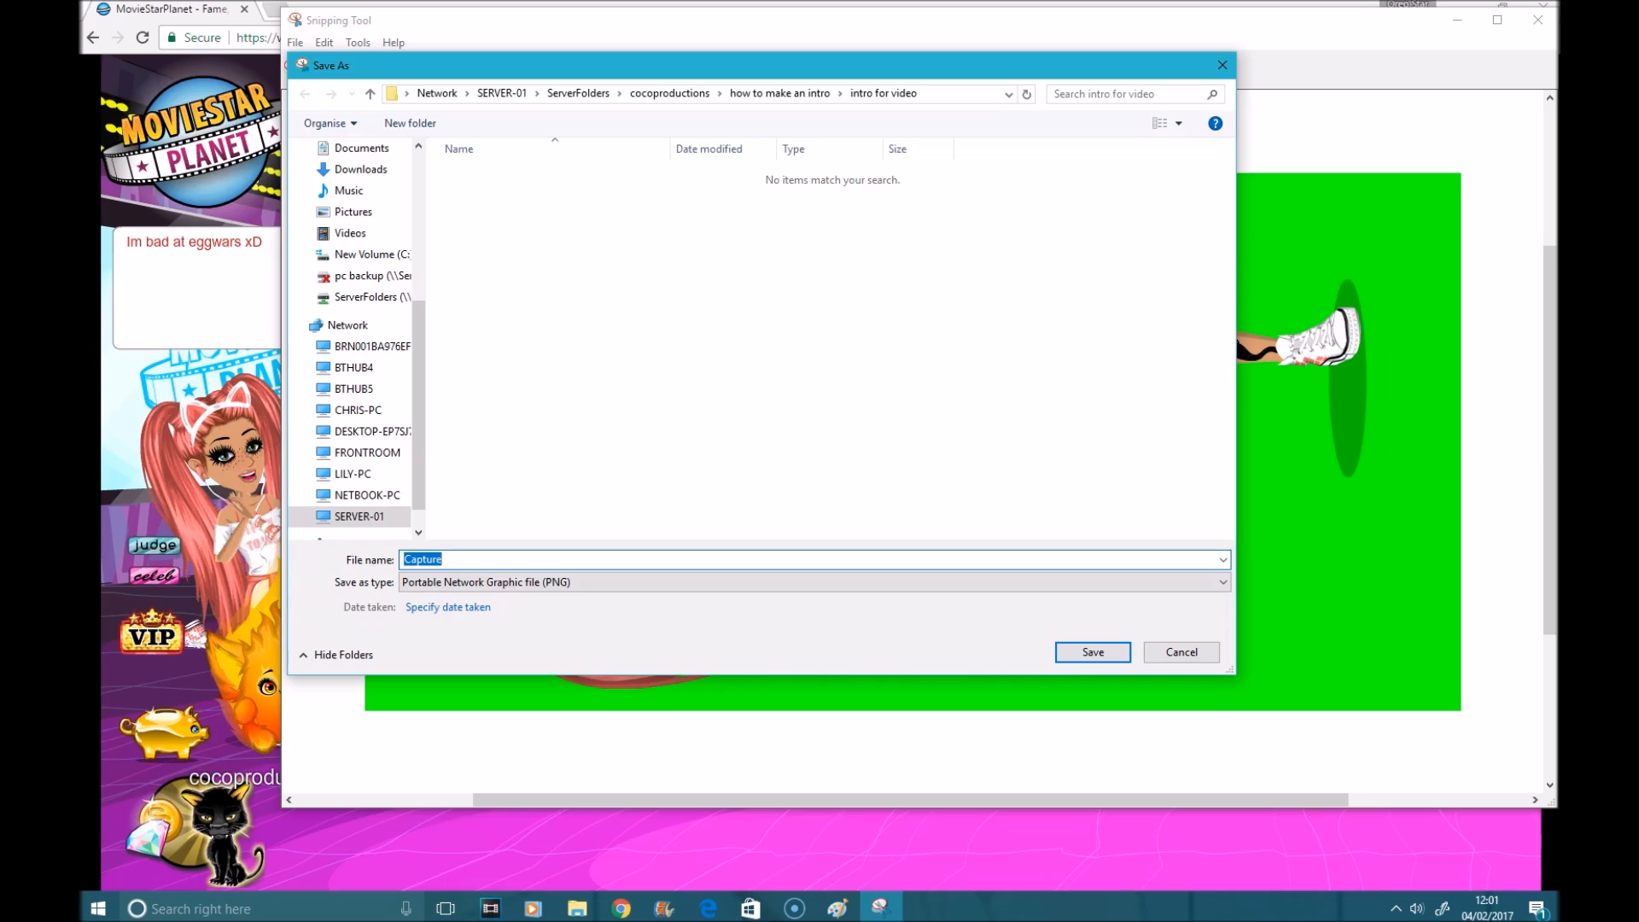
click(669, 96)
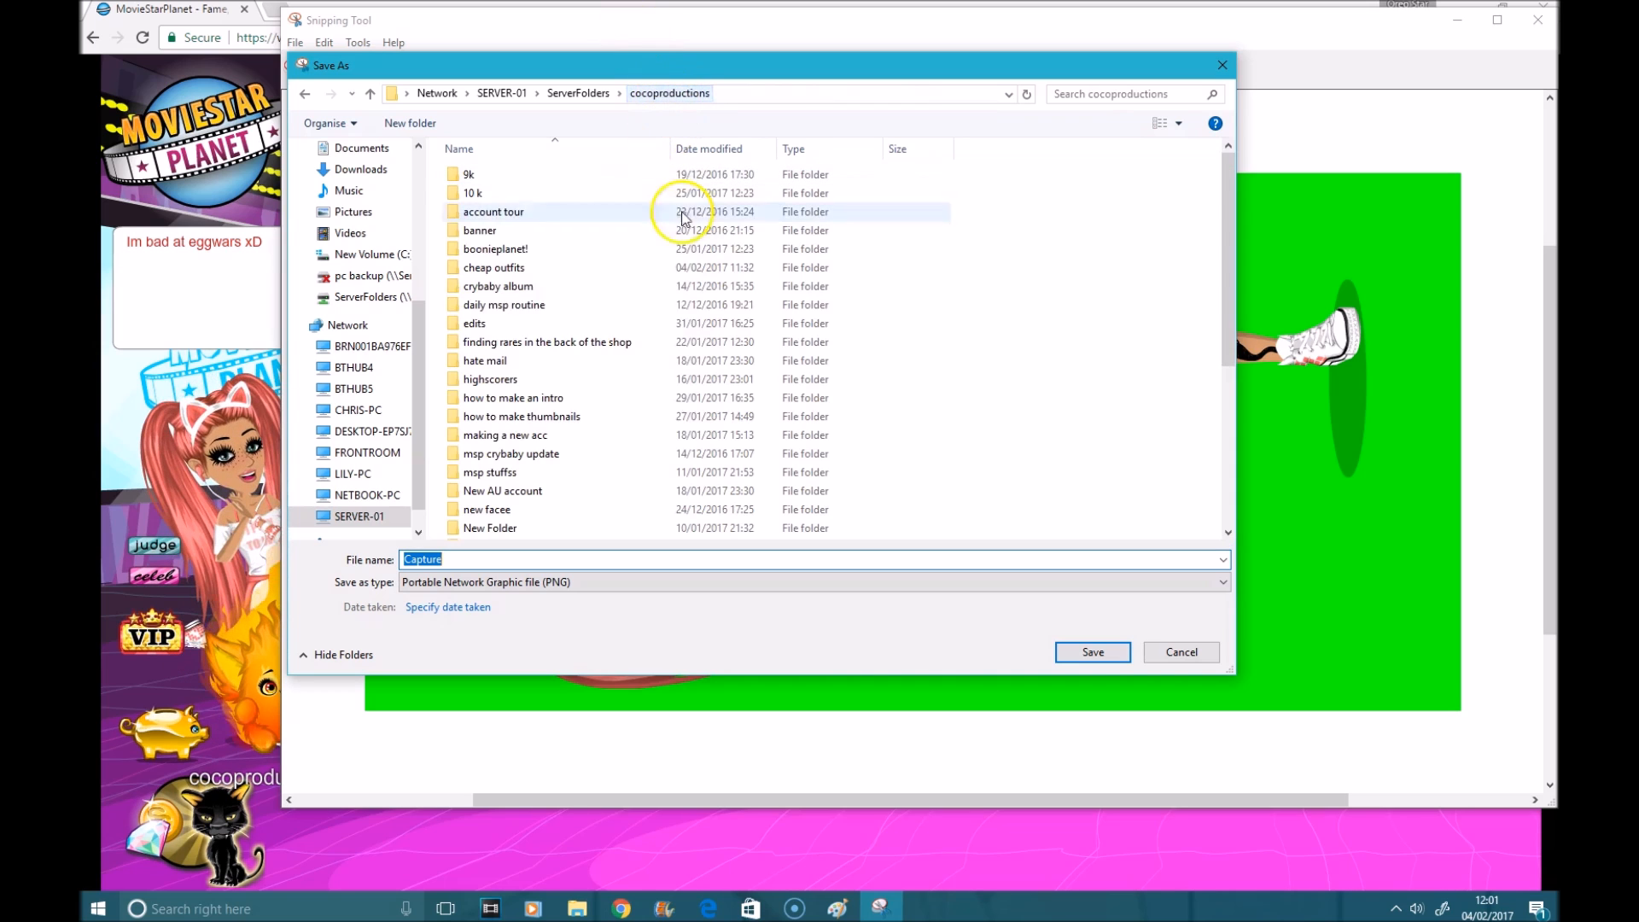
scroll(673, 222, down, 5)
scroll(668, 261, up, 5)
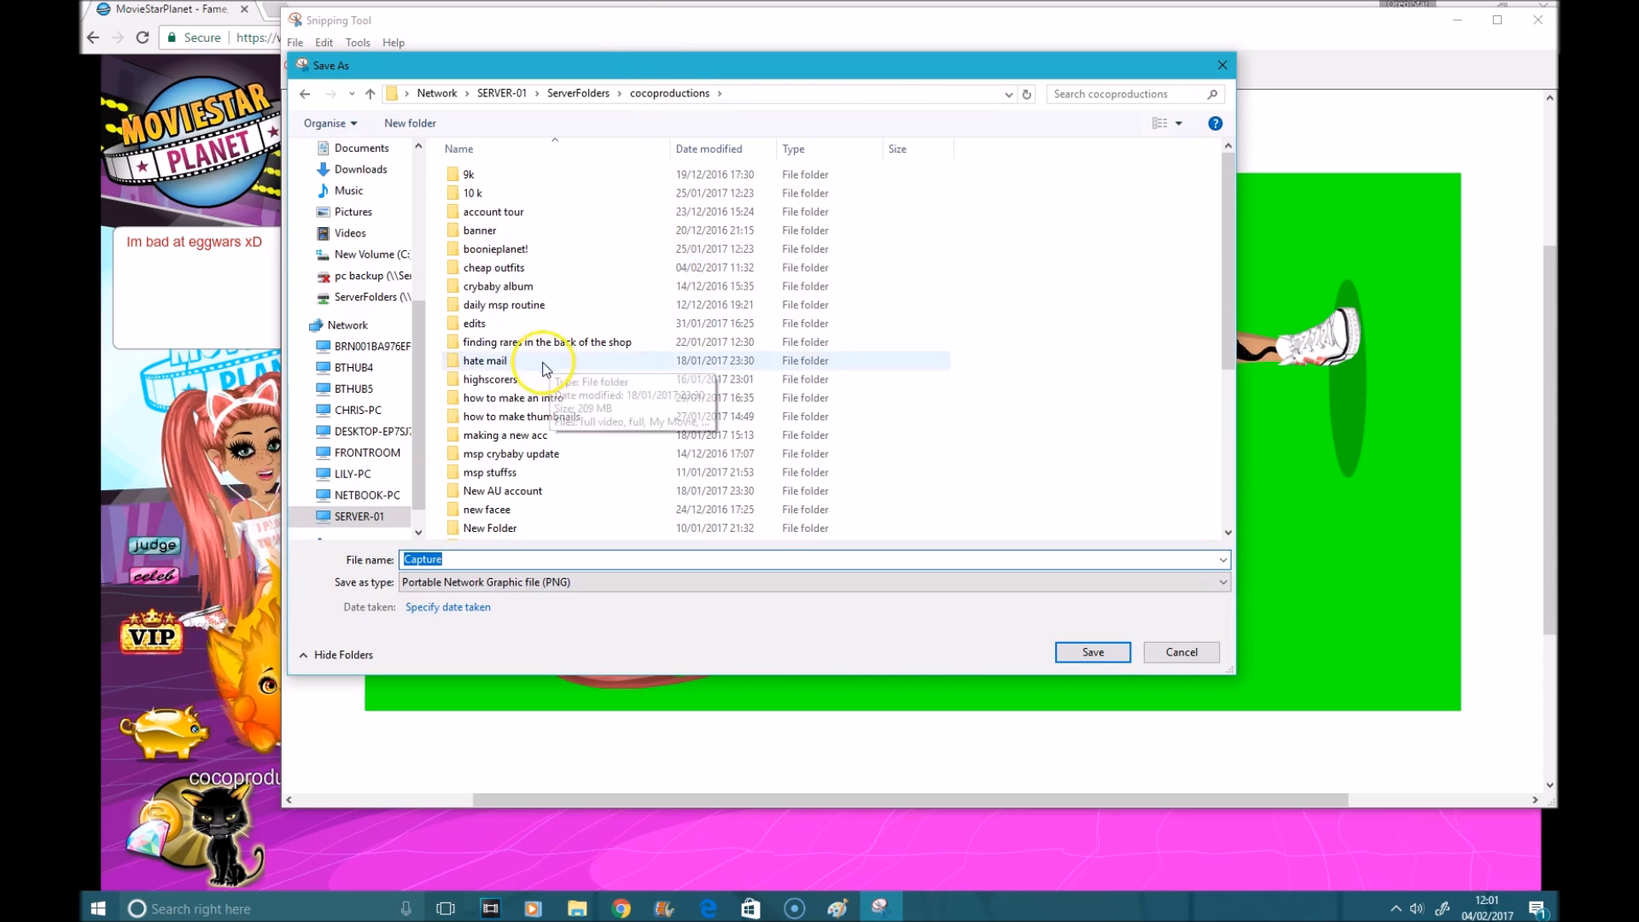
scroll(538, 365, down, 5)
scroll(580, 438, up, 5)
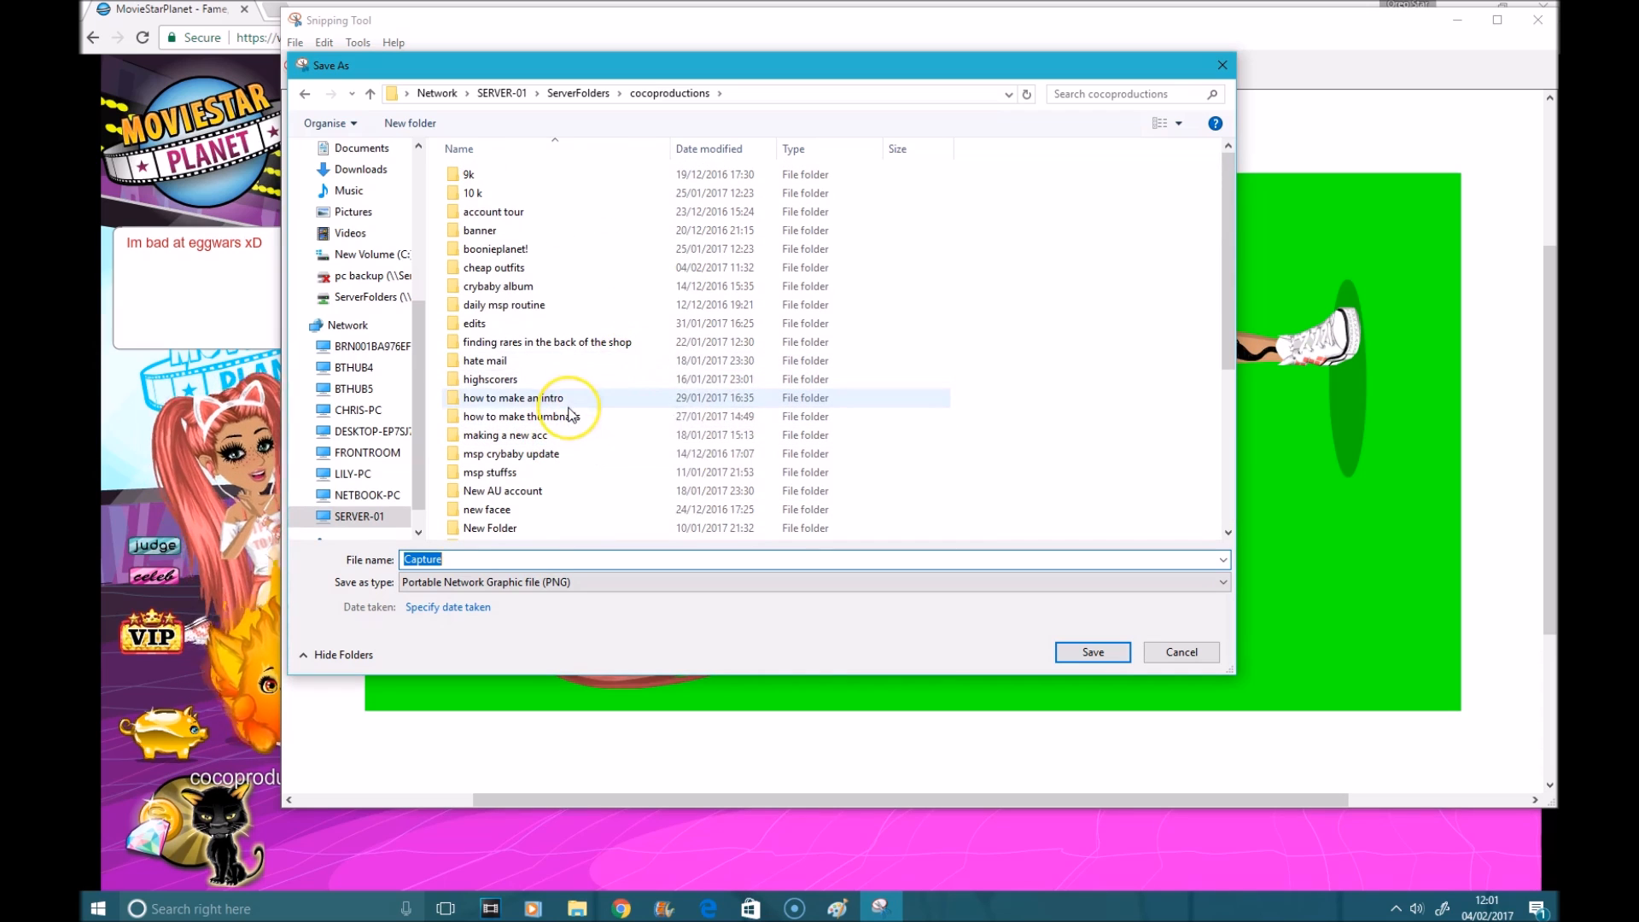
double_click(564, 398)
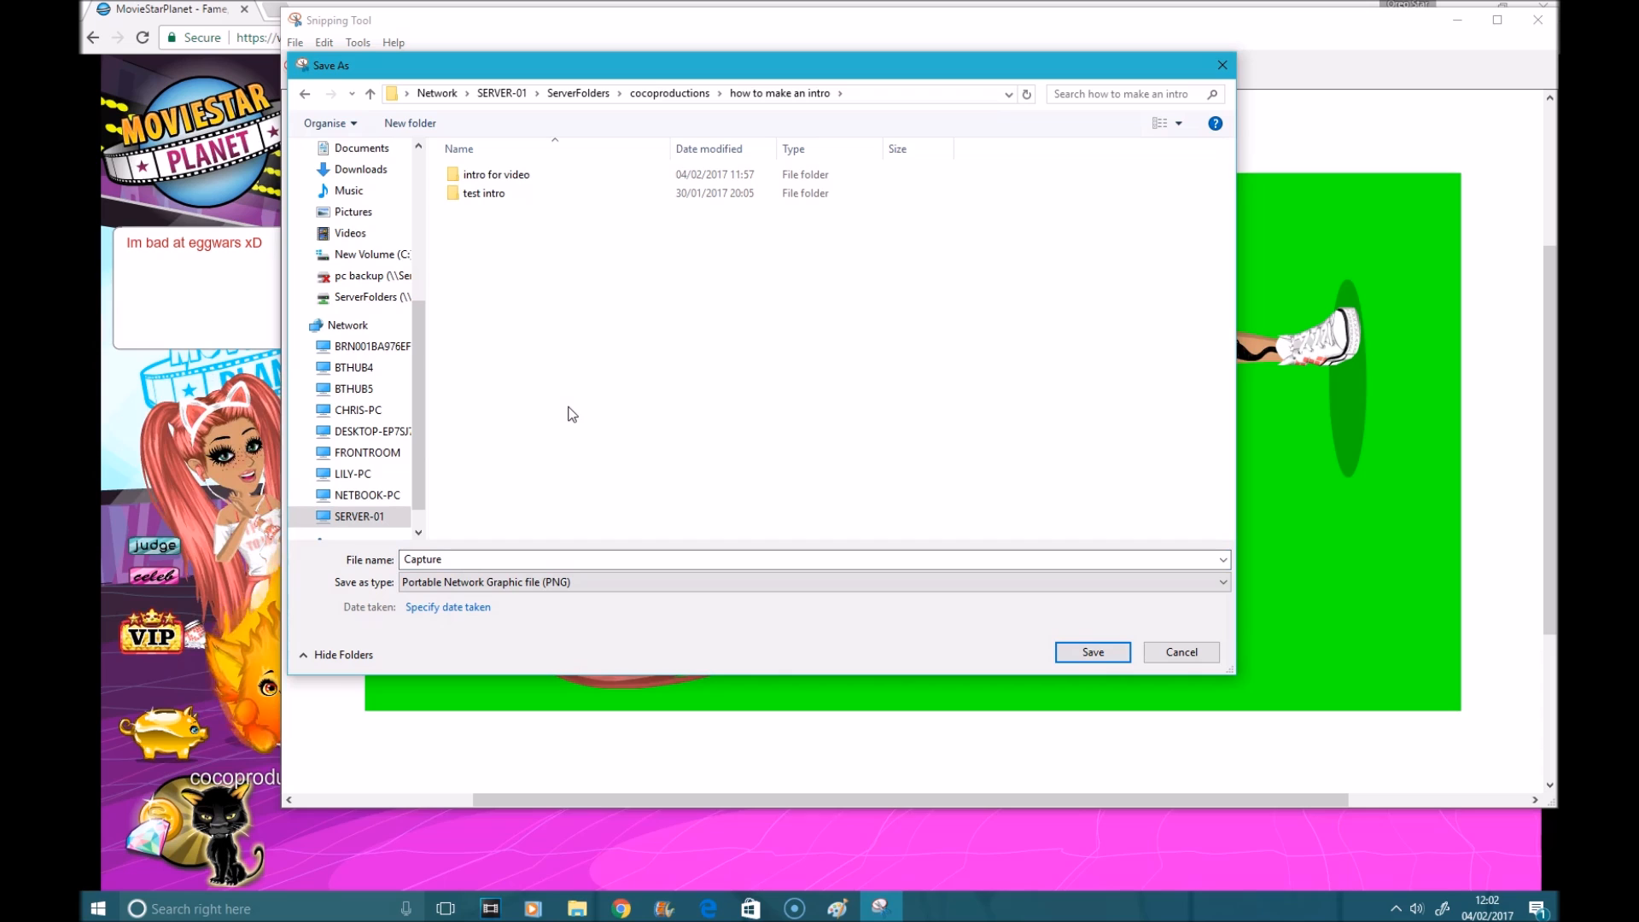
double_click(501, 191)
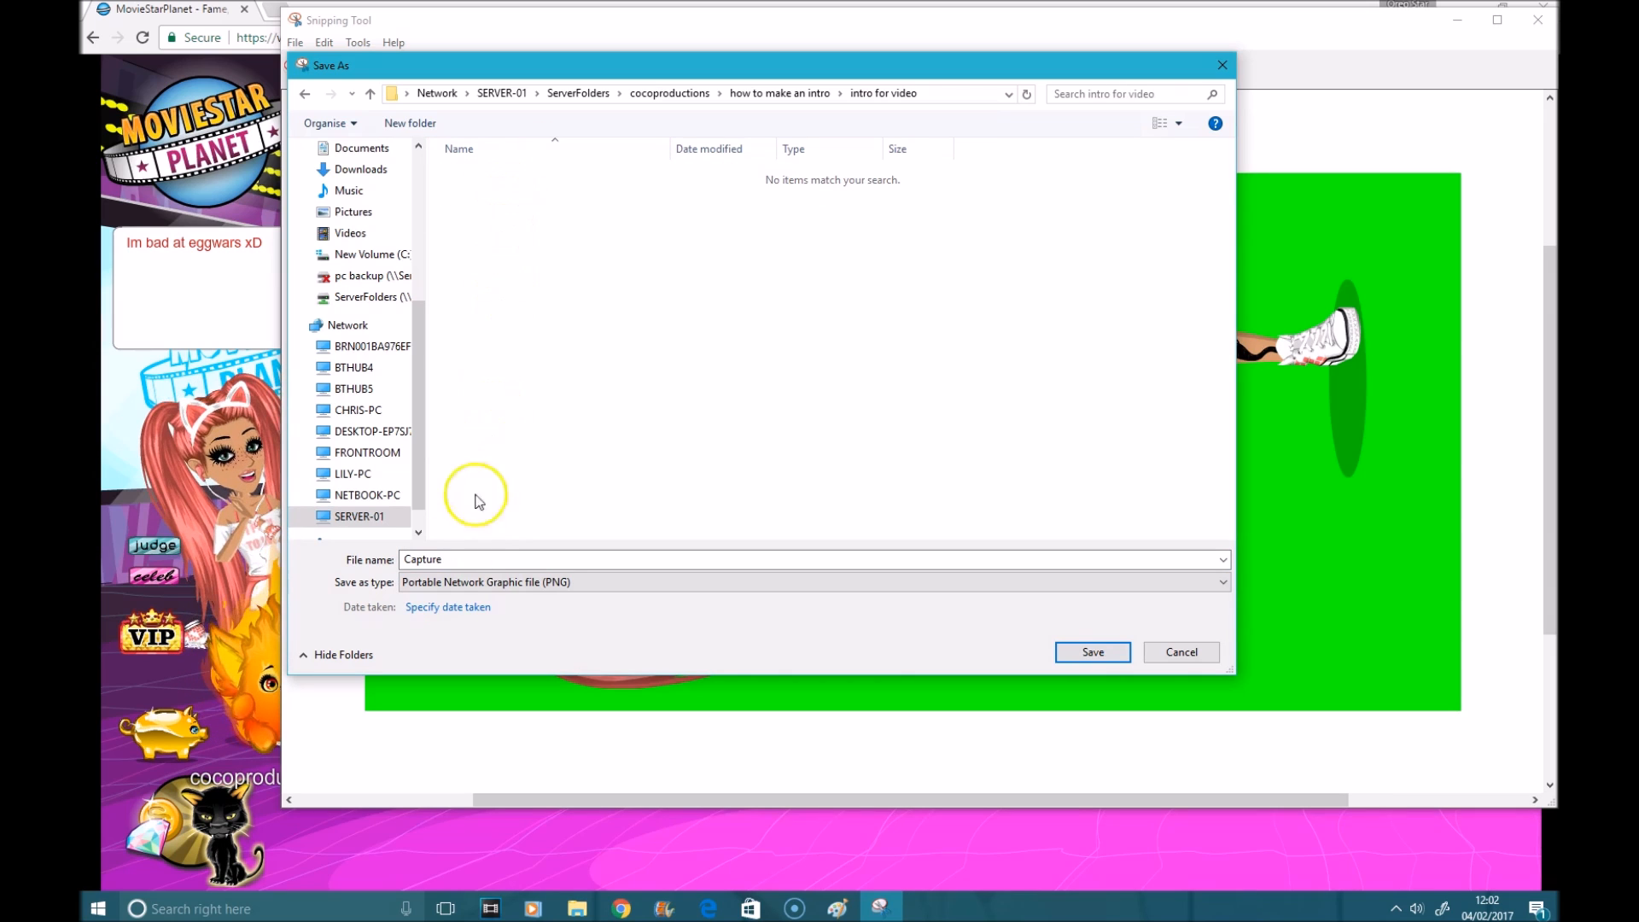
Save the capture as the PNG file "snip of avatar" and close Snipping Tool
double_click(457, 559)
text(snip of avat)
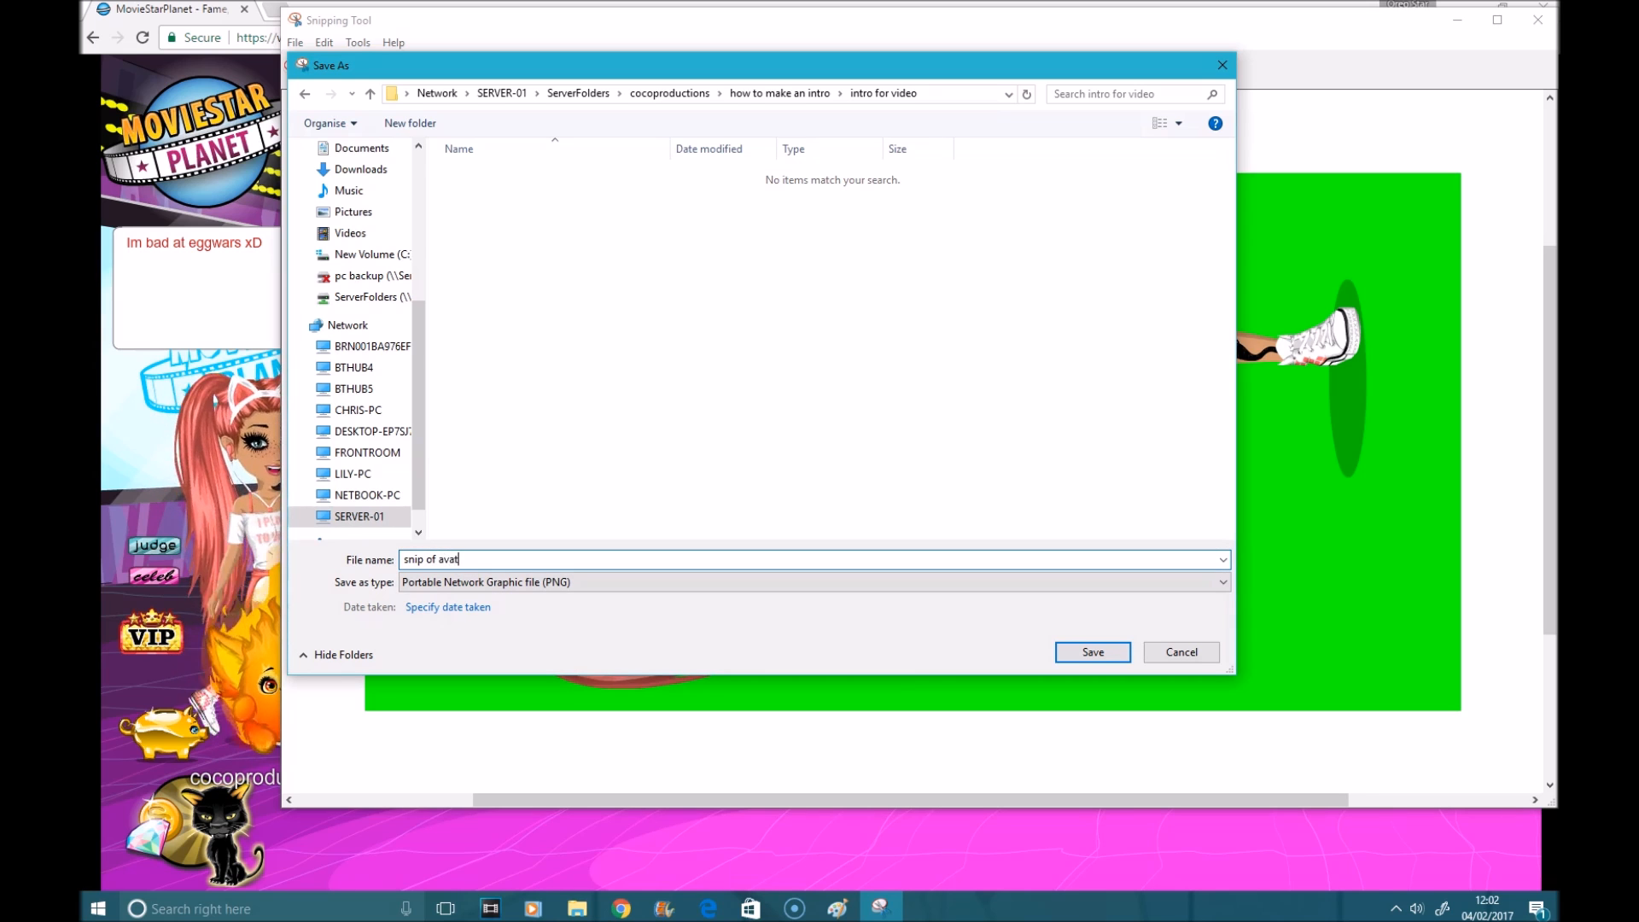
text(ar)
key(Return)
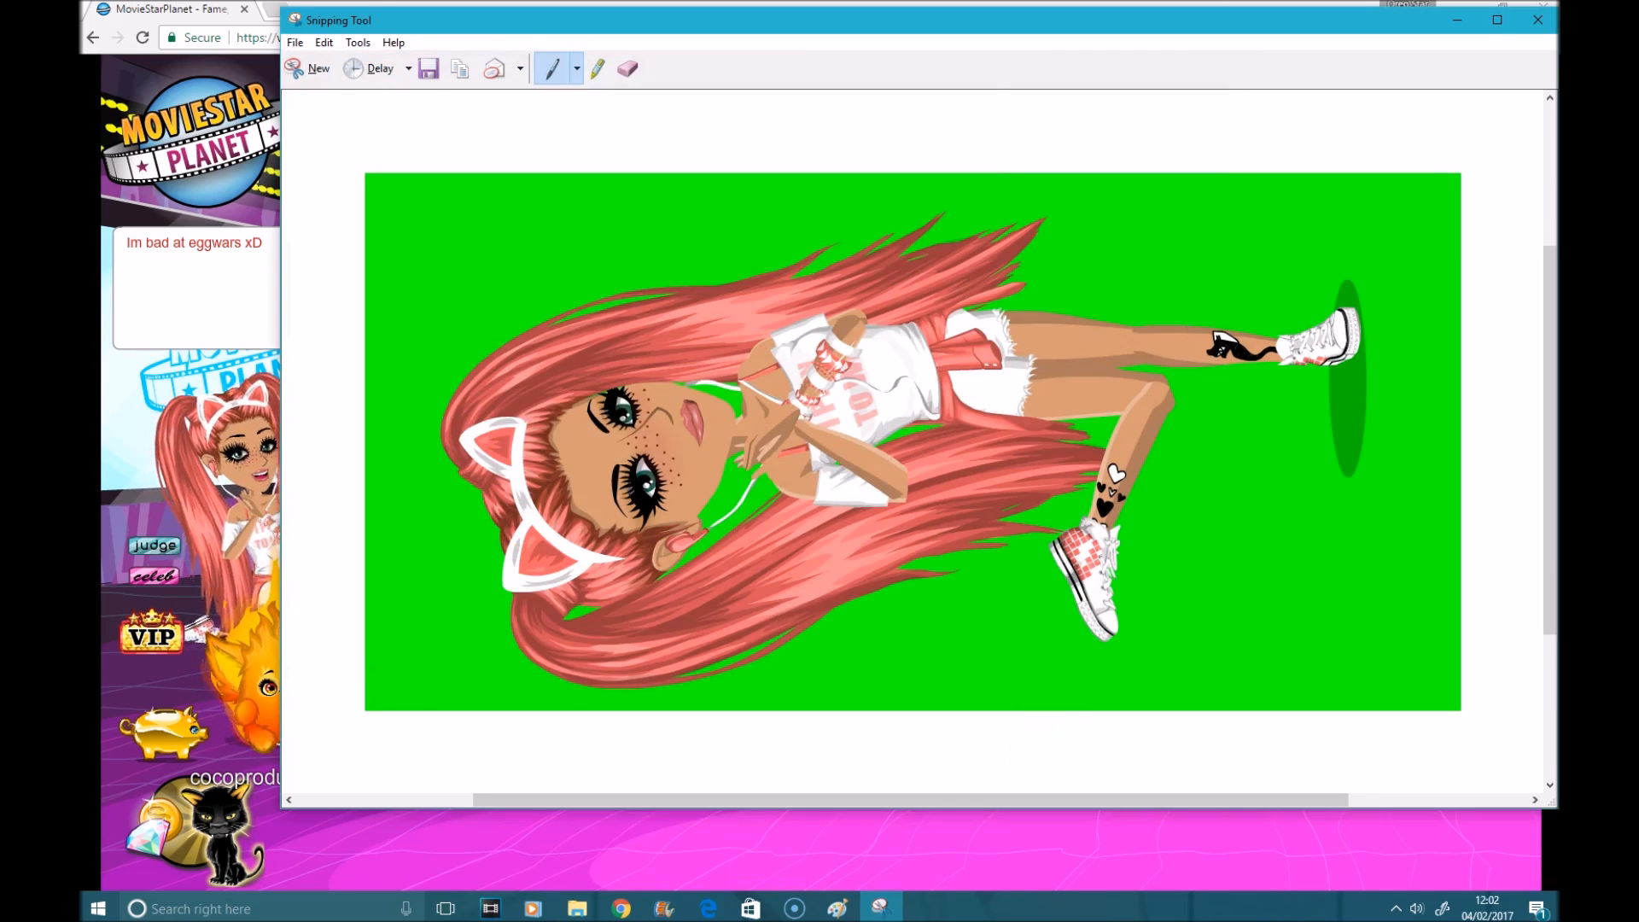
click(1537, 20)
Replace the MovieStarPlanet page with the LunaPic website in the browser and open its Transparent tool
click(283, 12)
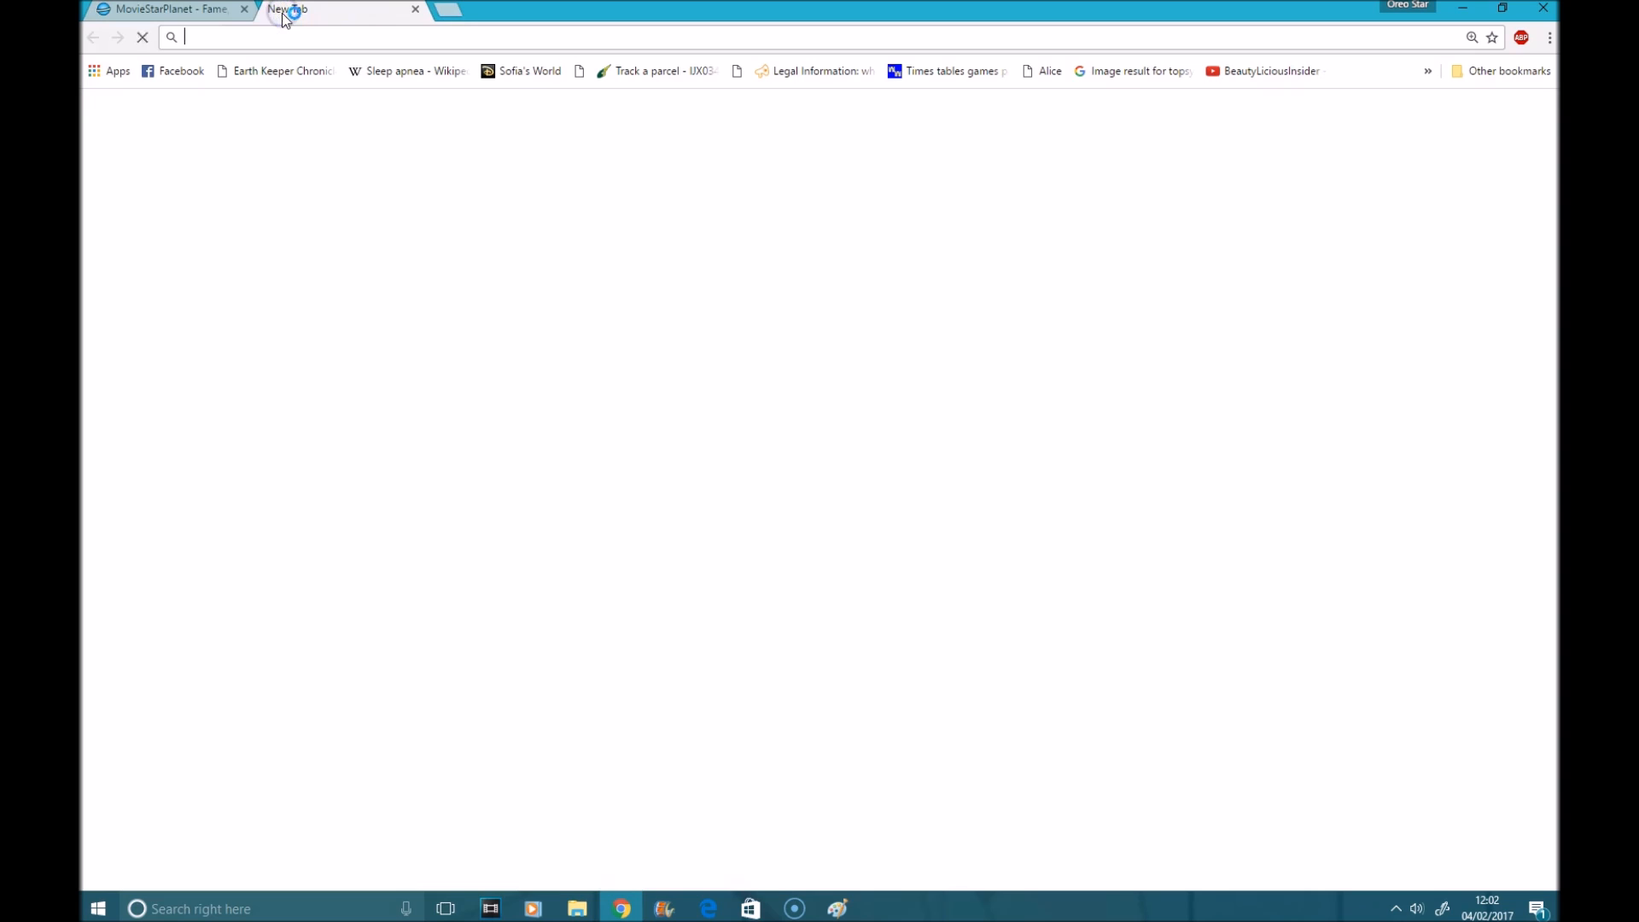
click(245, 10)
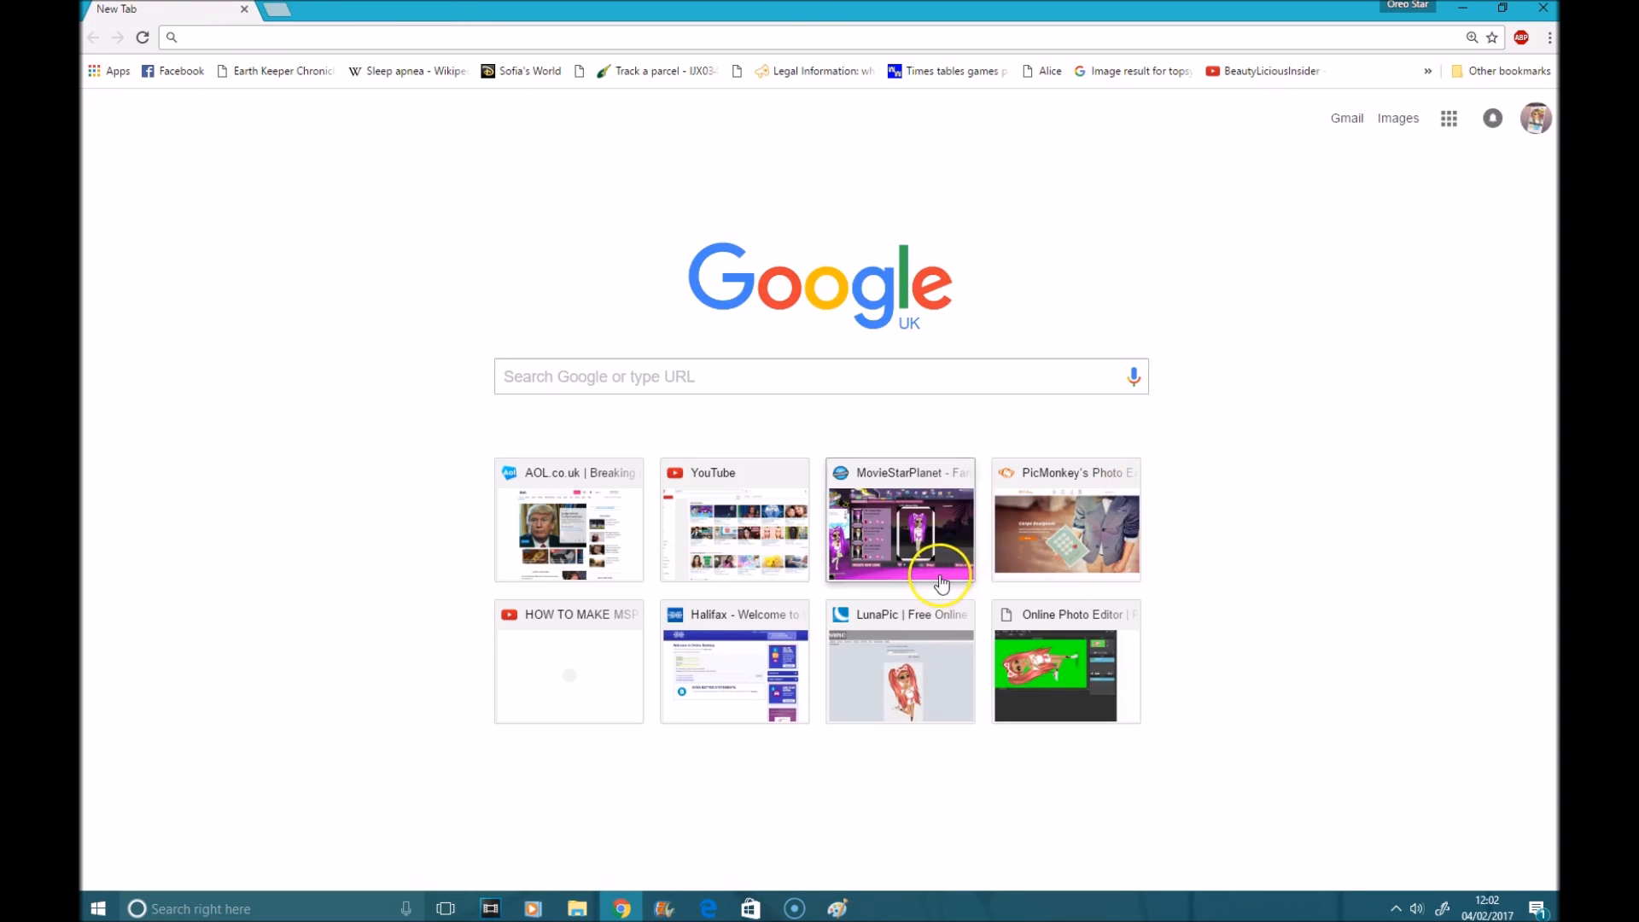
text(luna)
key(Return)
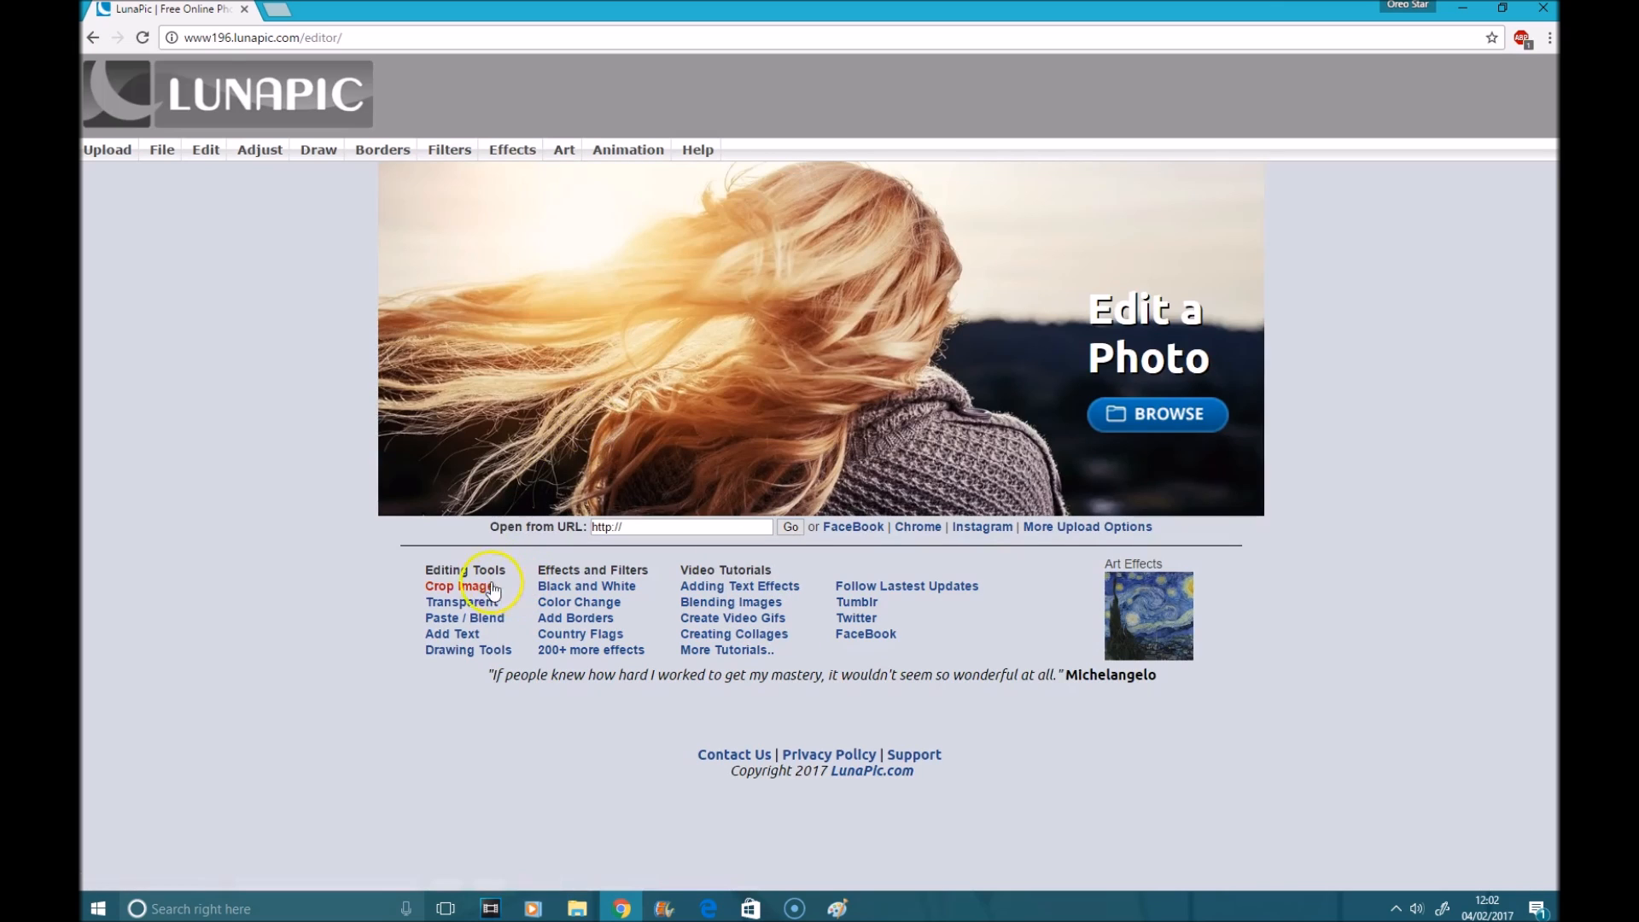
click(462, 602)
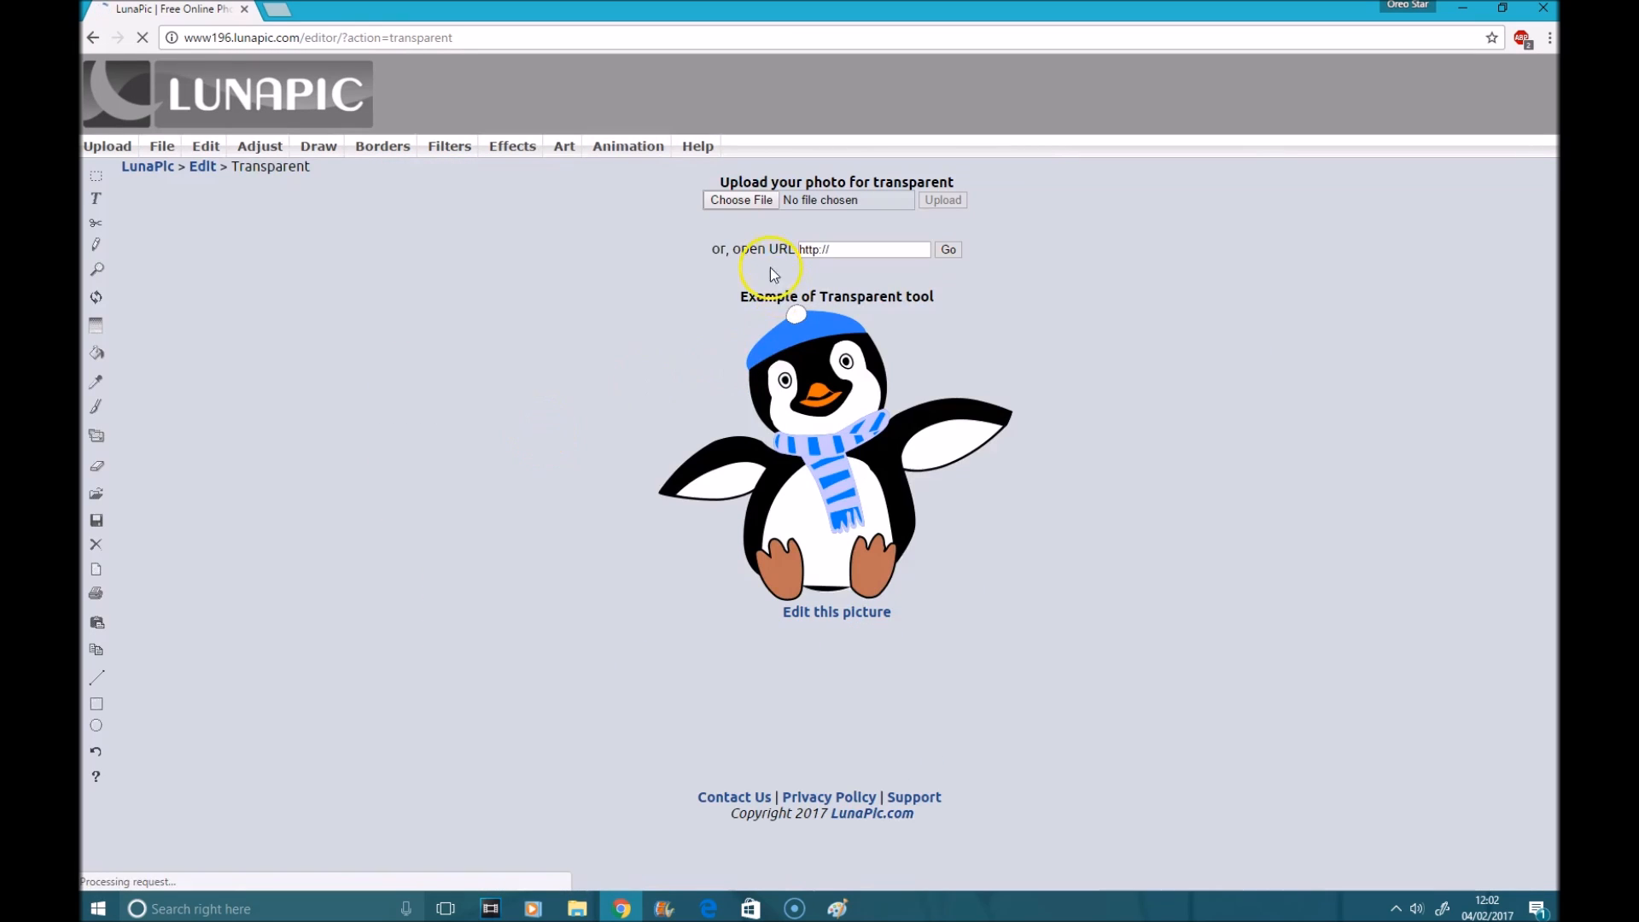
Upload the "snip of avatat" image and make its green background transparent with a transparency threshold of 27
click(743, 199)
click(309, 119)
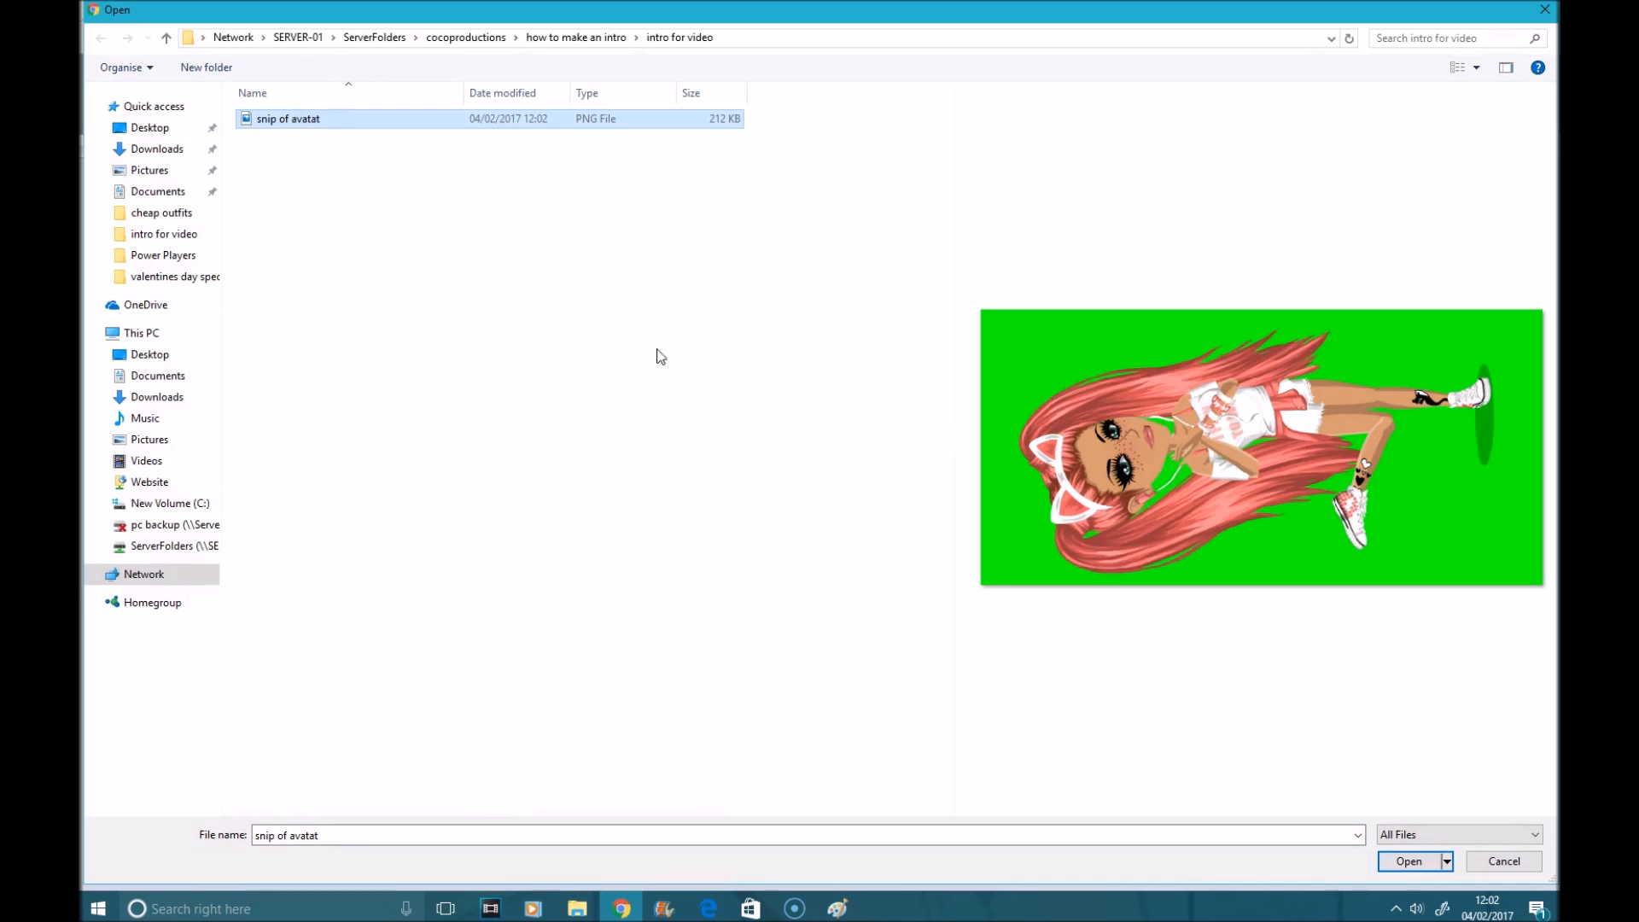
click(1408, 861)
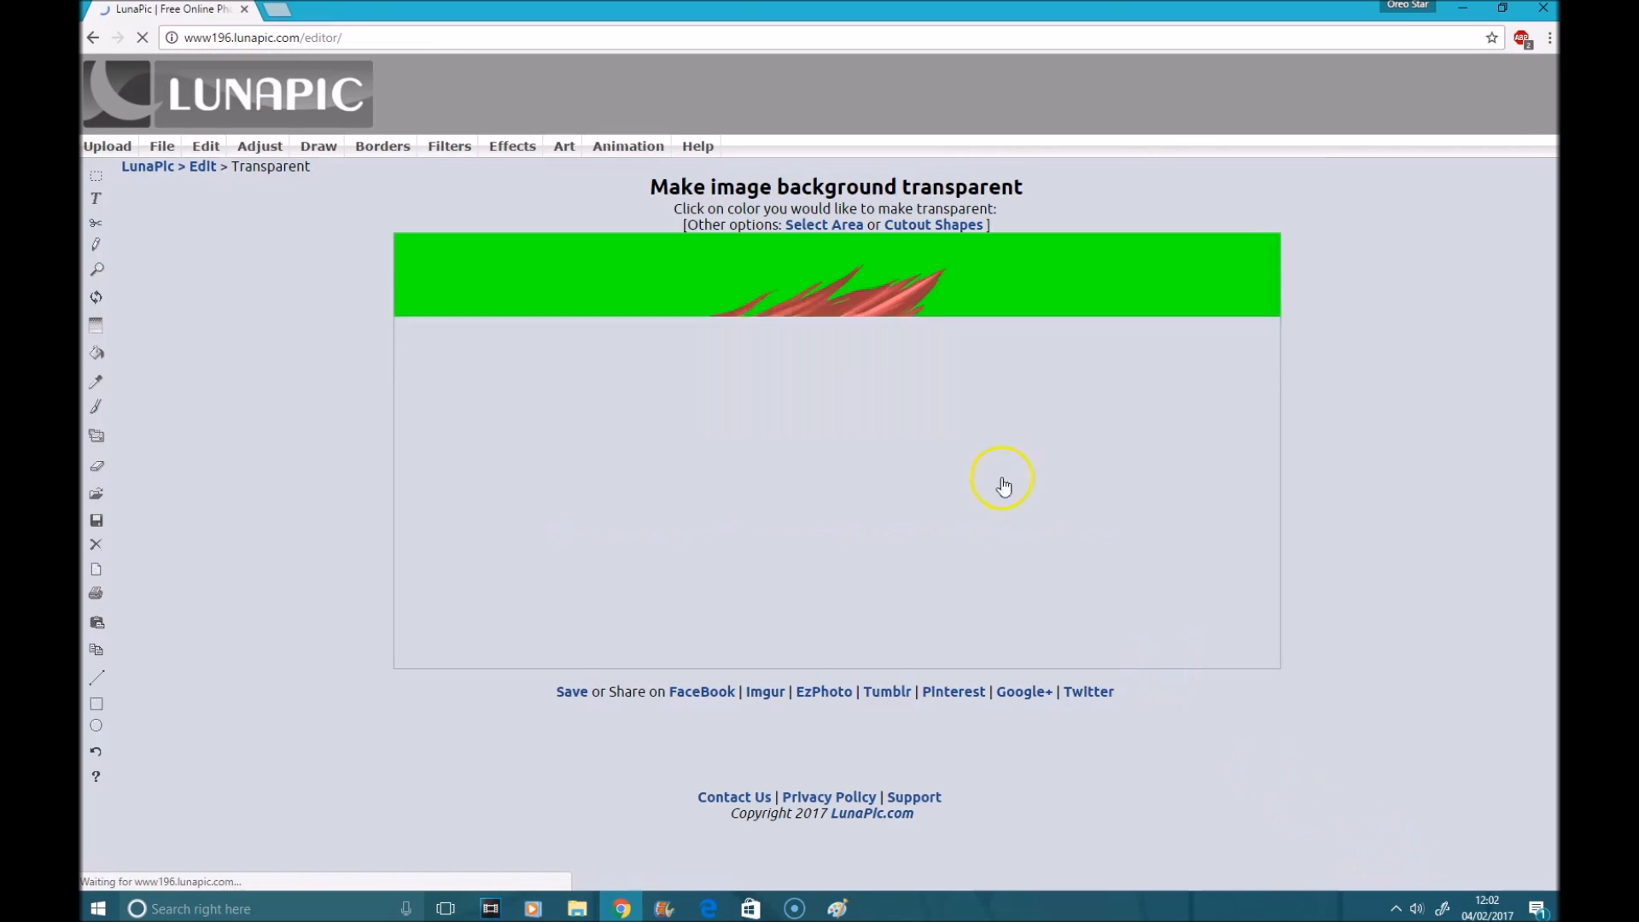
click(577, 318)
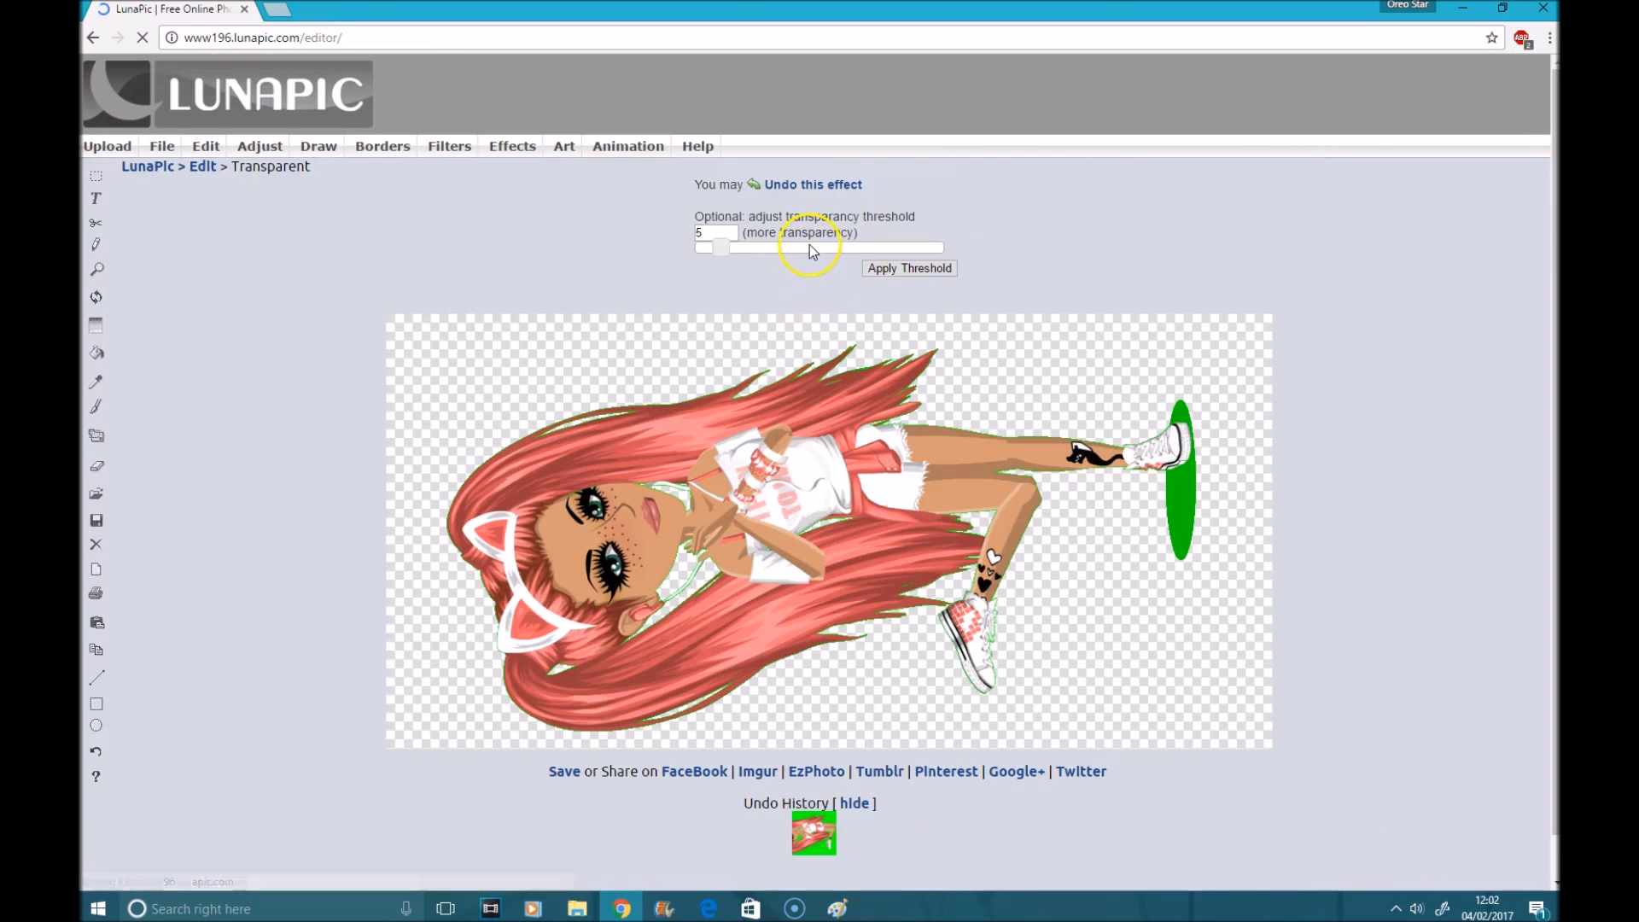
click(810, 247)
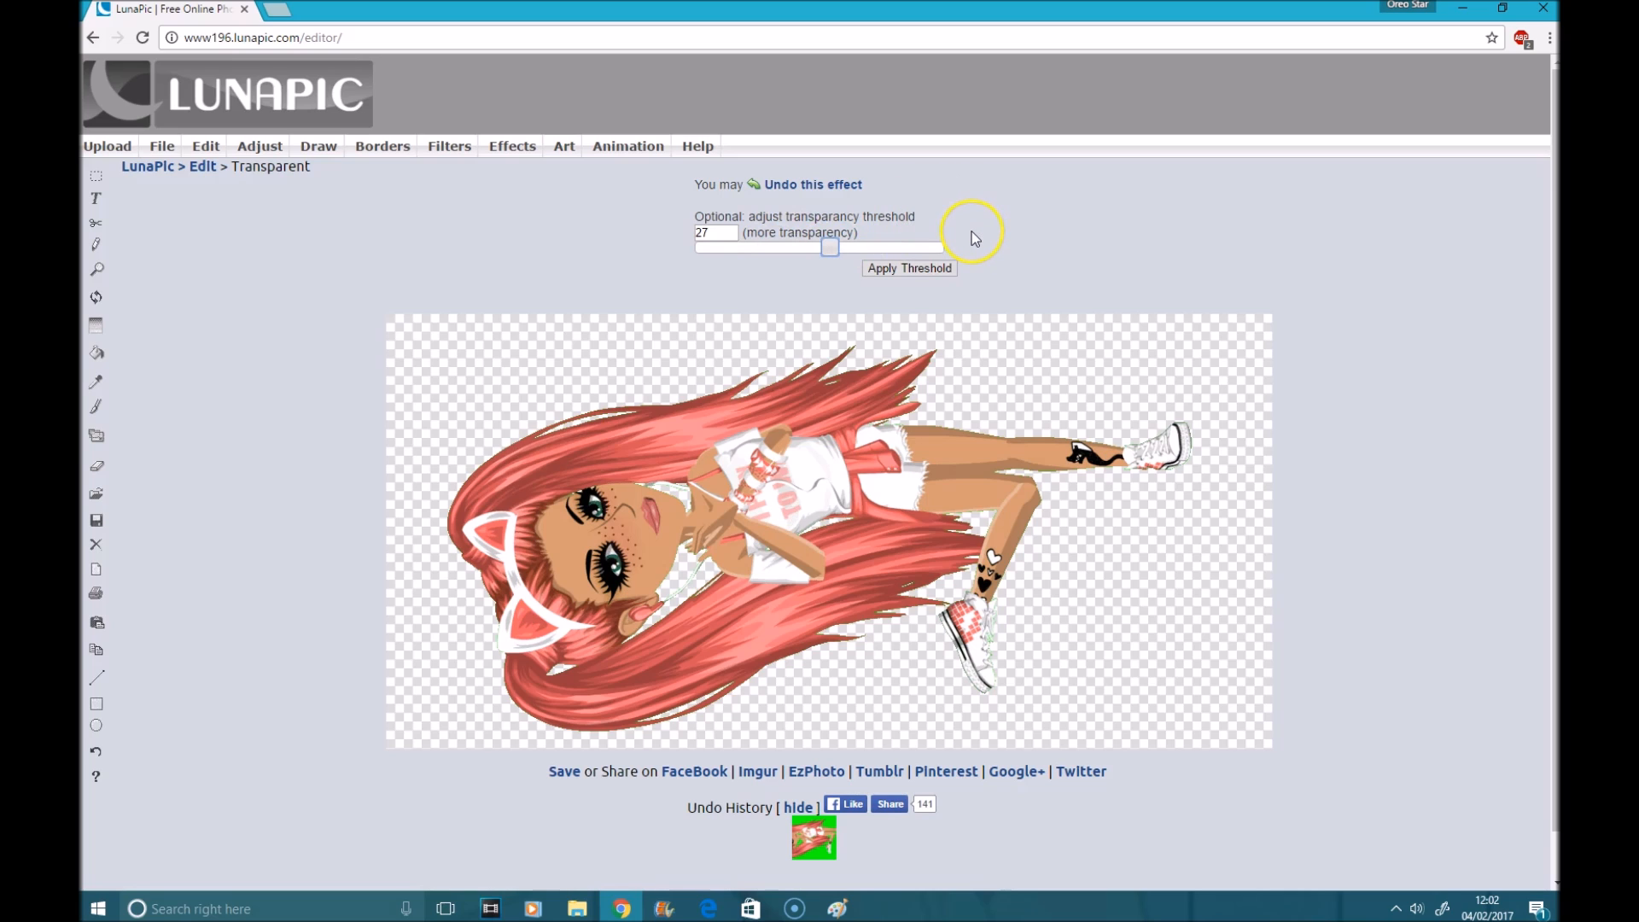
Save the transparent image with the All Files type over "snip of avatat" in the "intro for video" folder
right_click(744, 460)
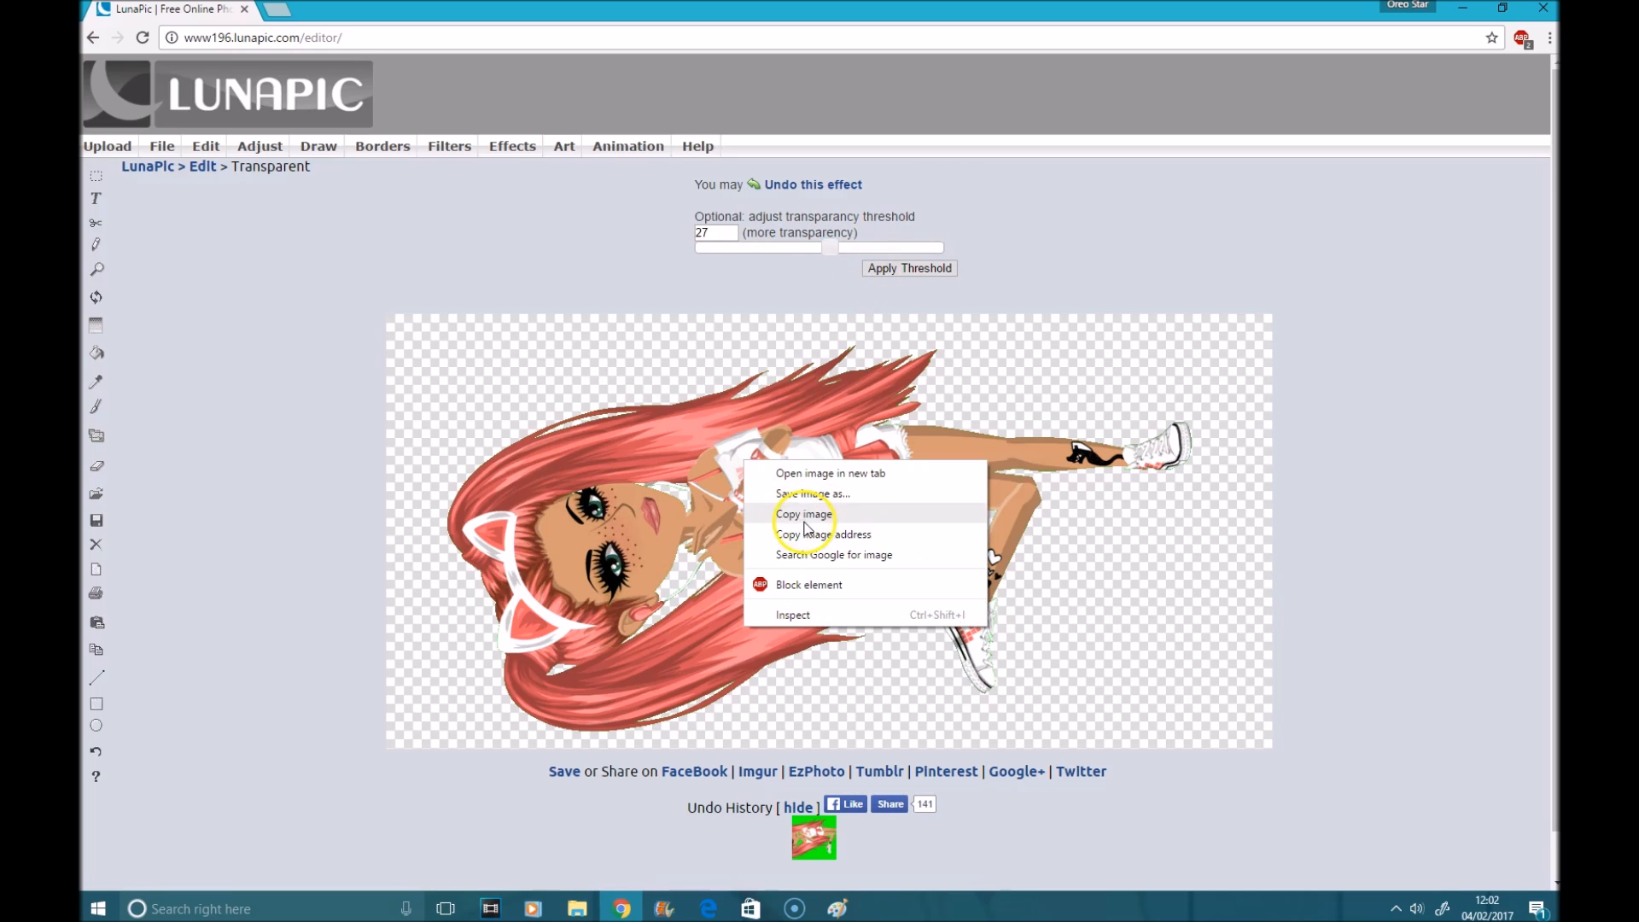
click(828, 495)
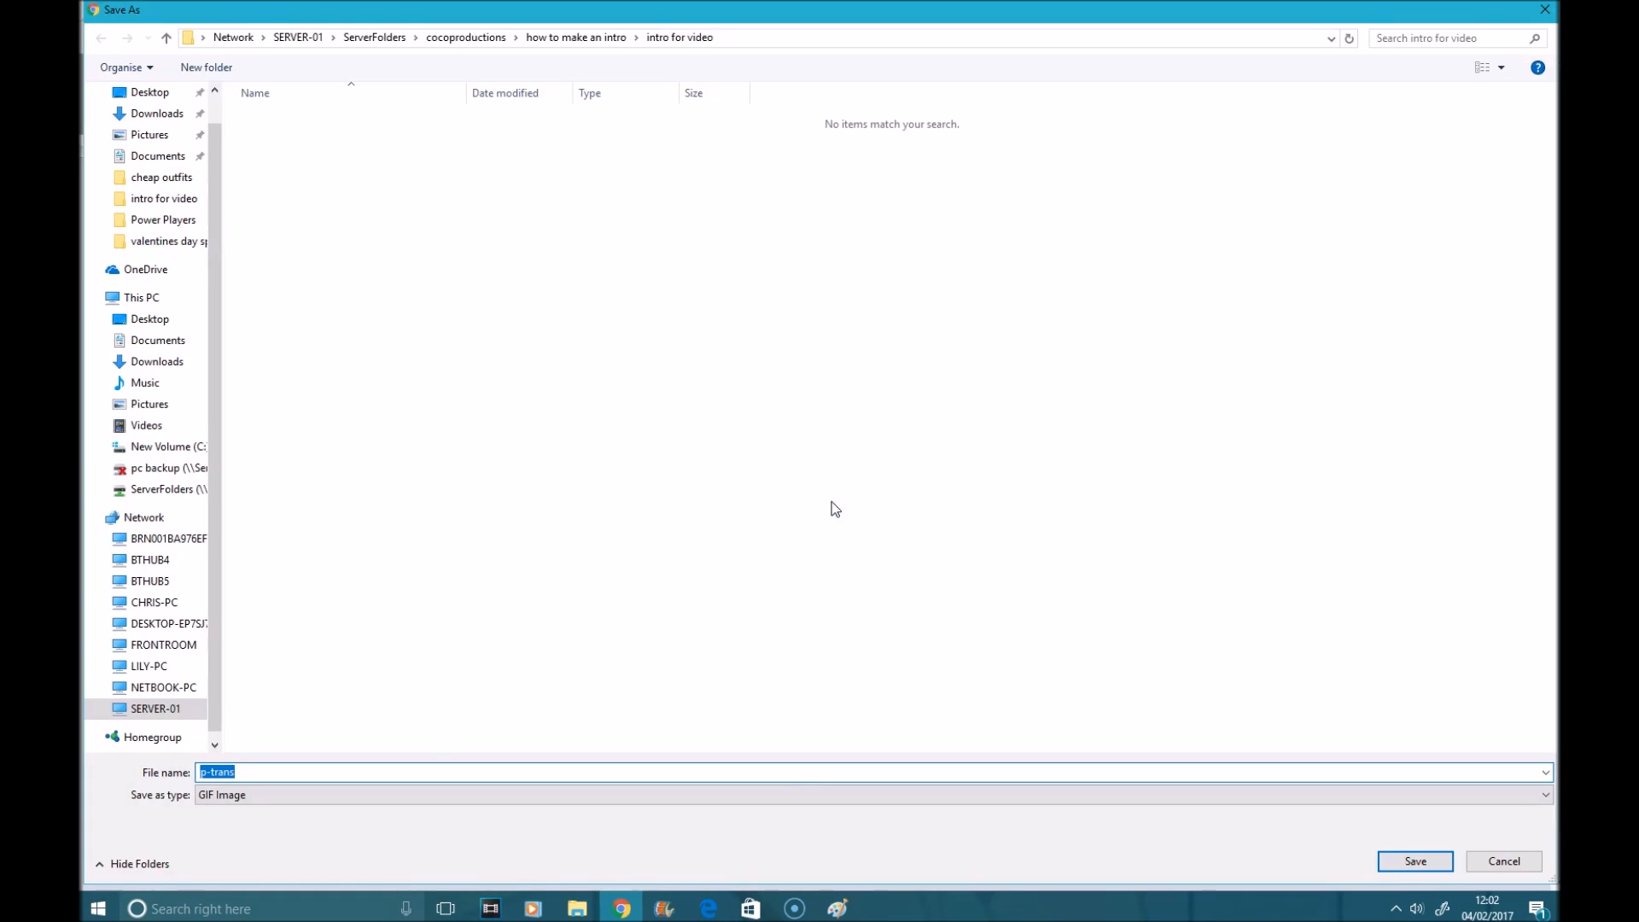
click(367, 793)
click(318, 822)
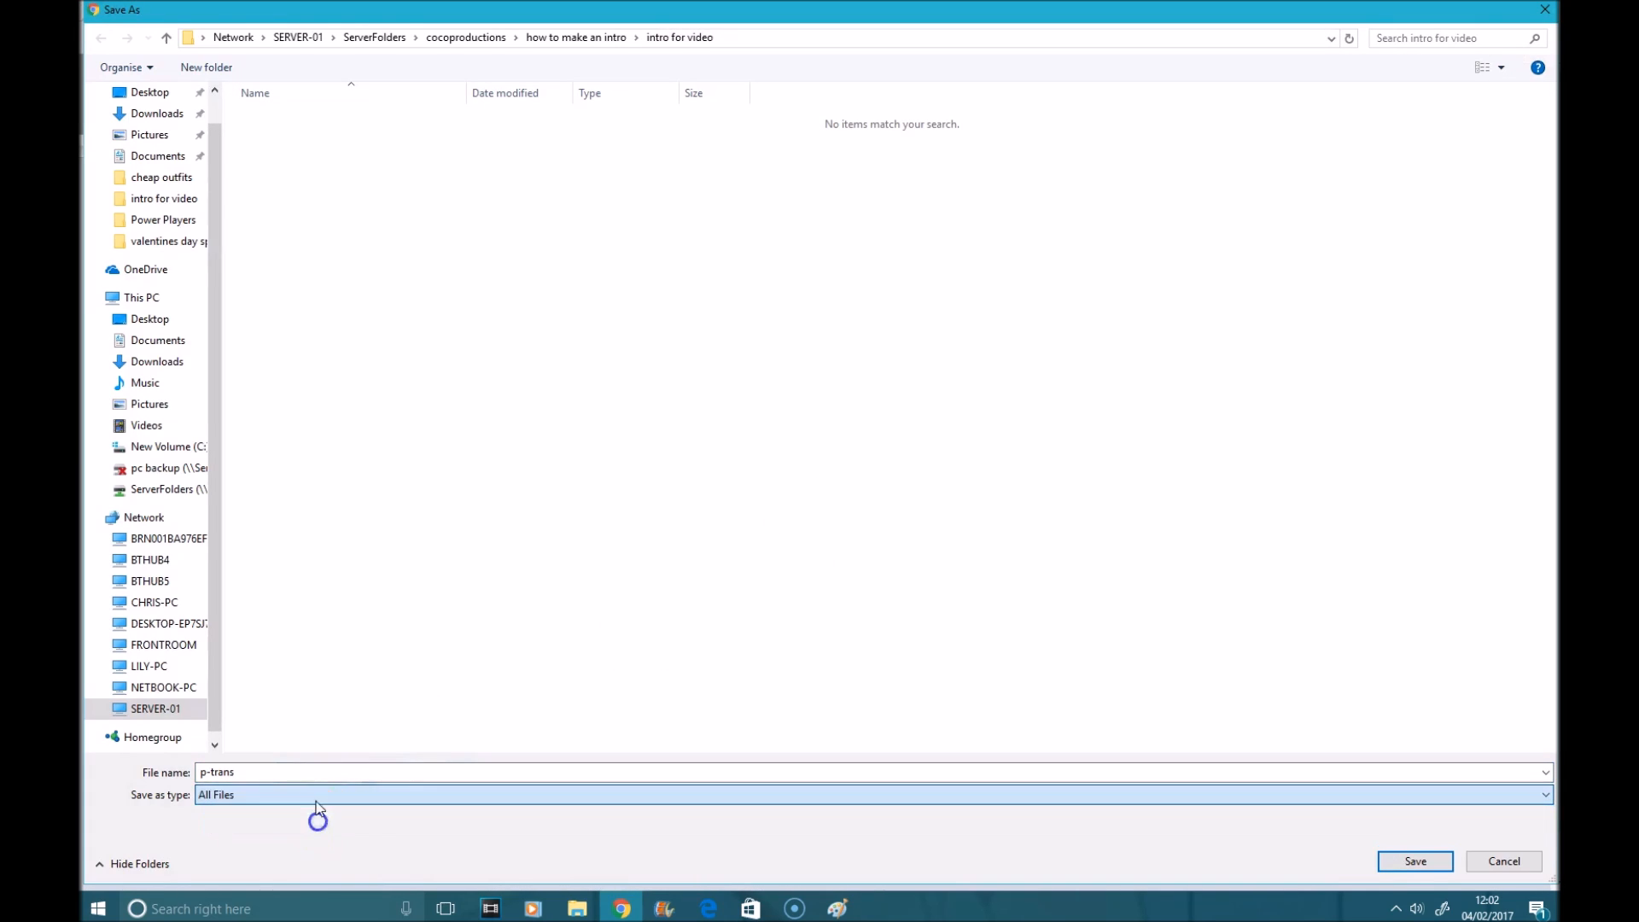
click(381, 124)
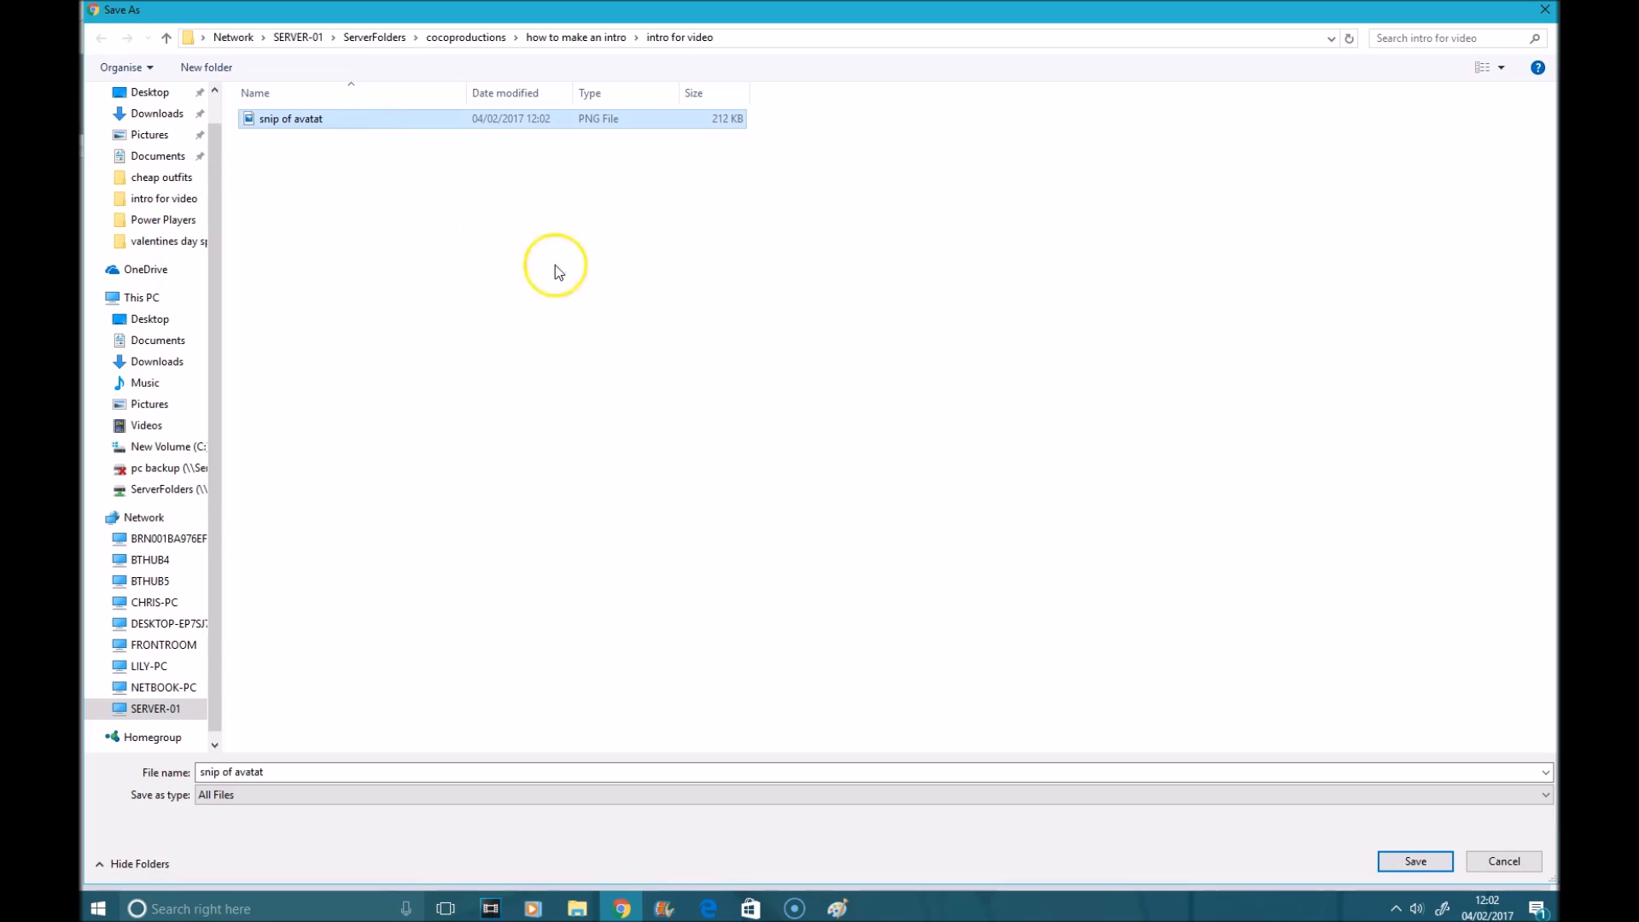
click(1415, 861)
click(878, 453)
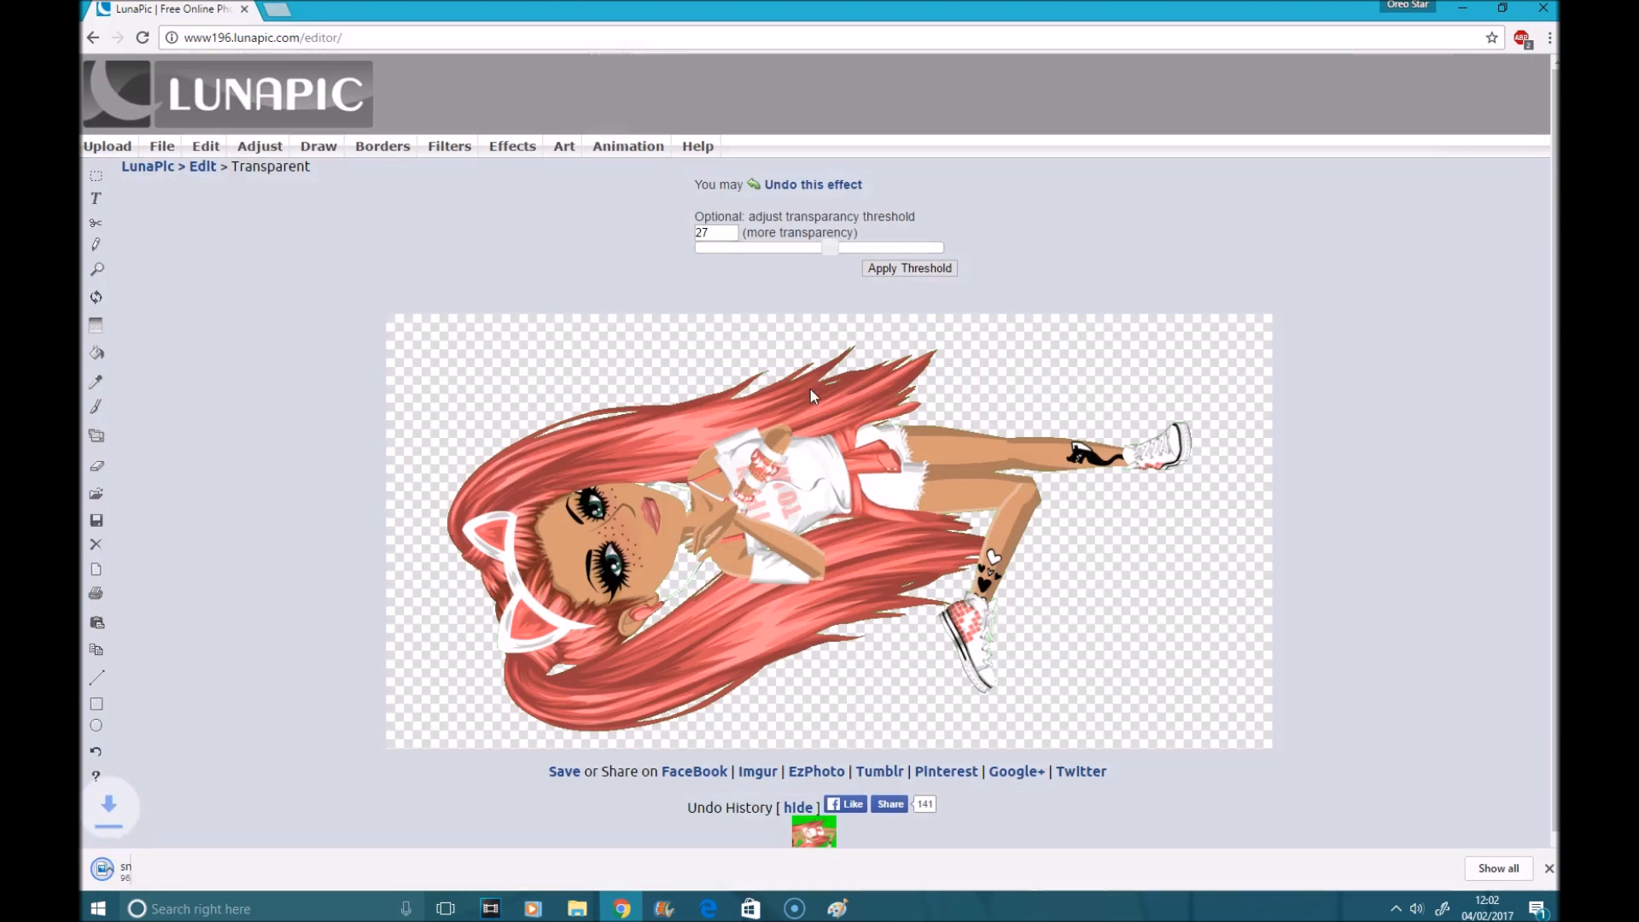
Dismiss the downloads bar, close the LunaPic page and open the Pixlr Editor website in a new tab
click(285, 9)
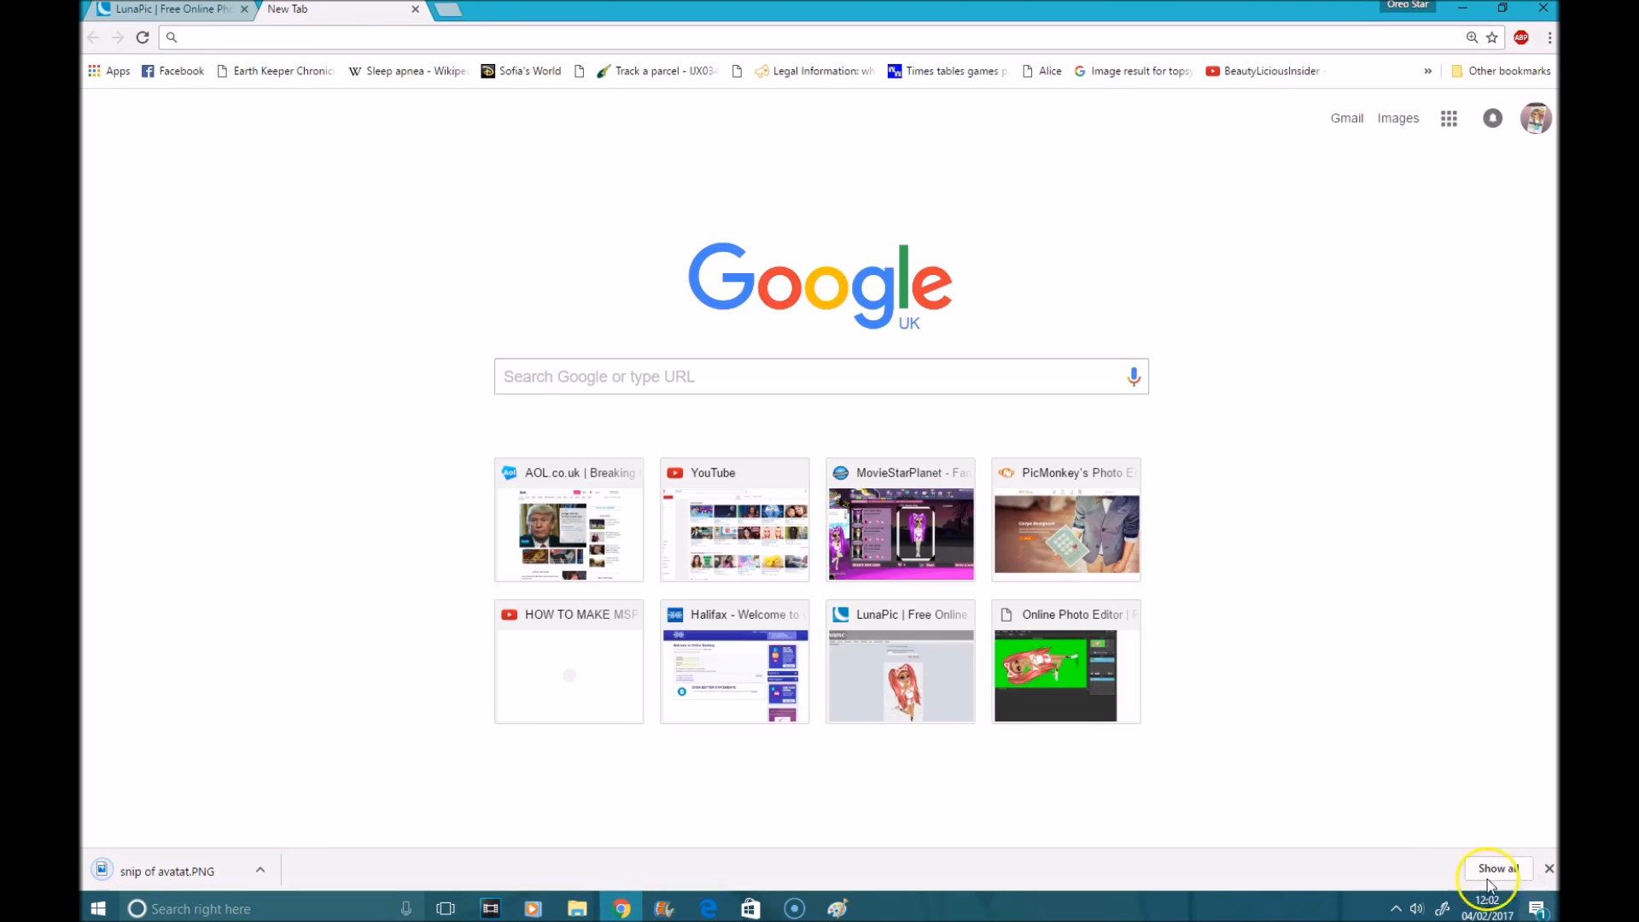
click(1547, 869)
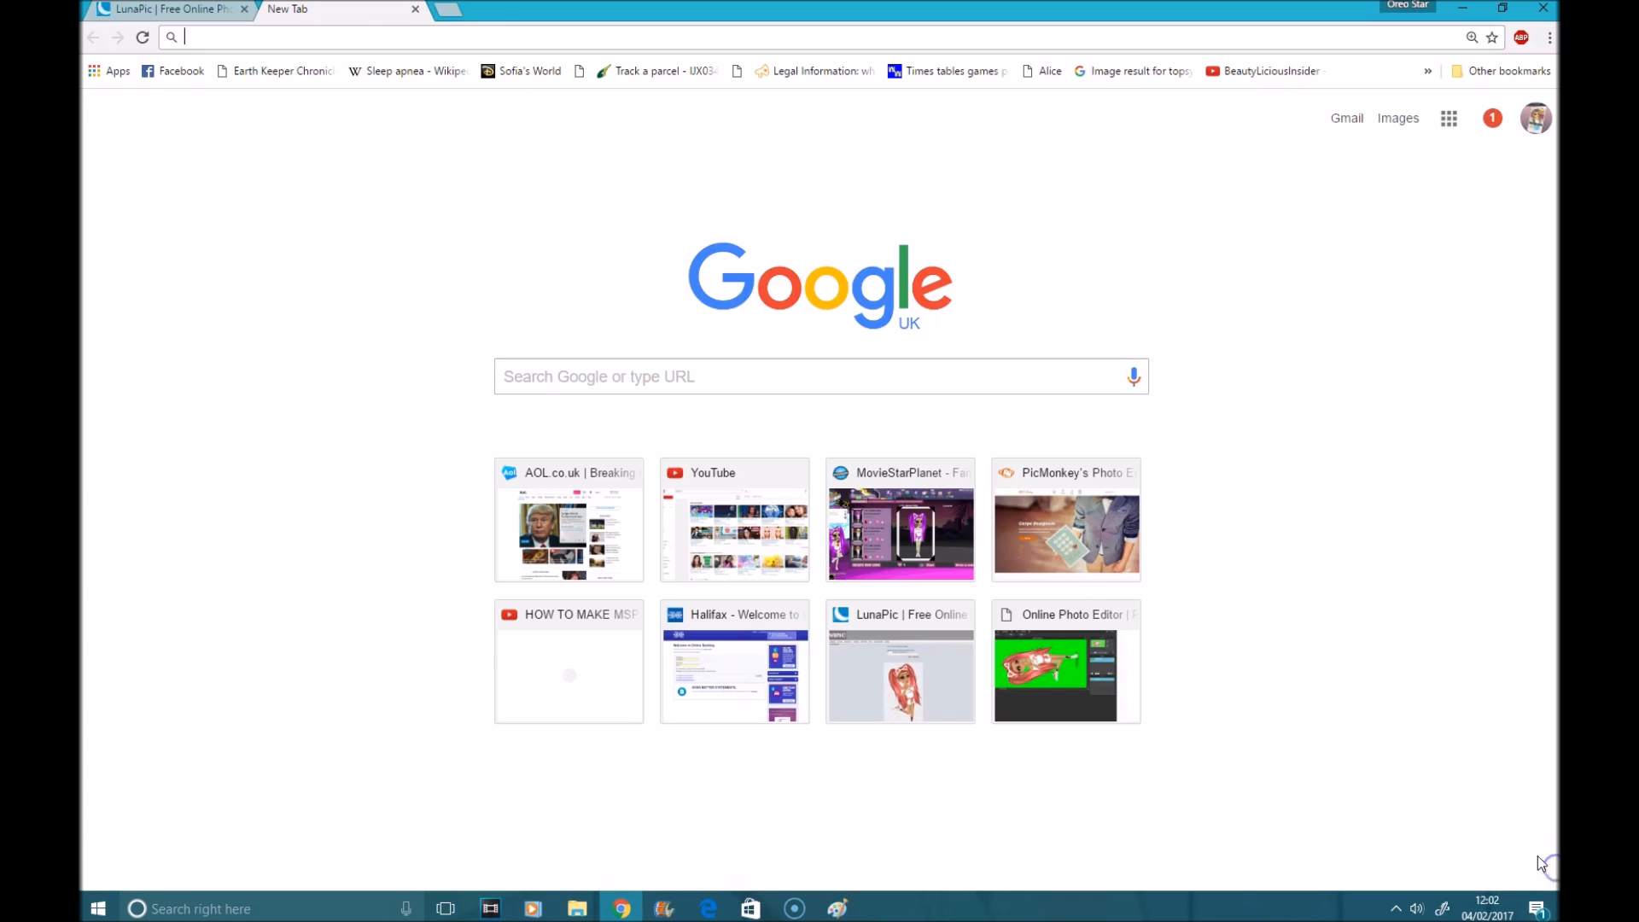
click(242, 11)
text(pixl)
key(Return)
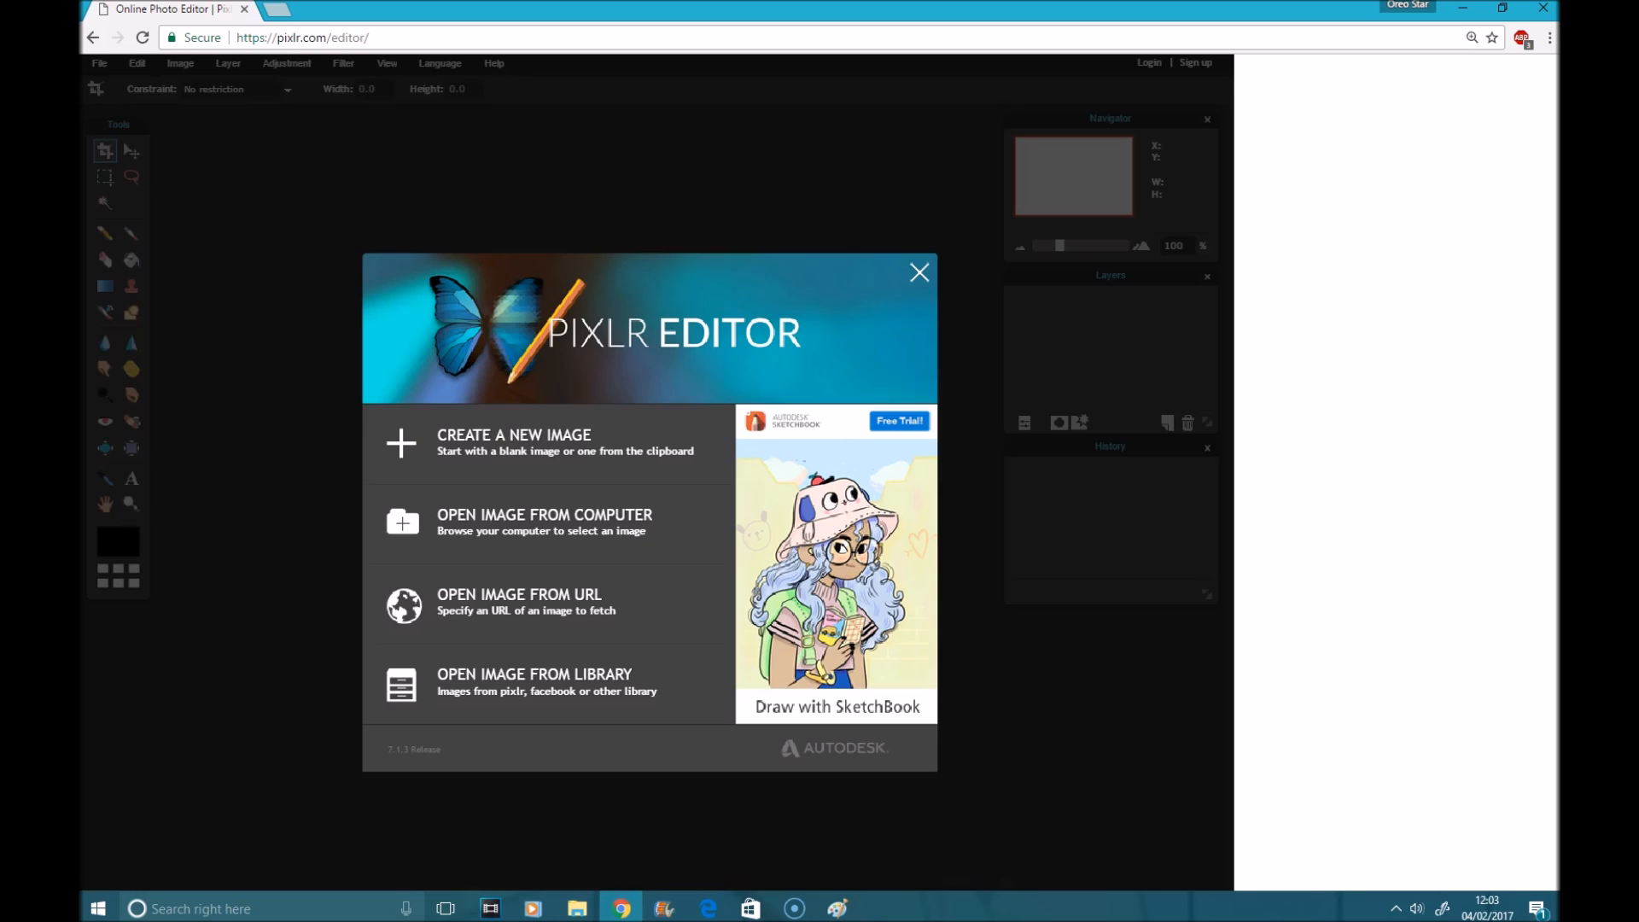
Open the "snip of avatat" image from the computer in Pixlr Editor and maximize its image window
click(632, 502)
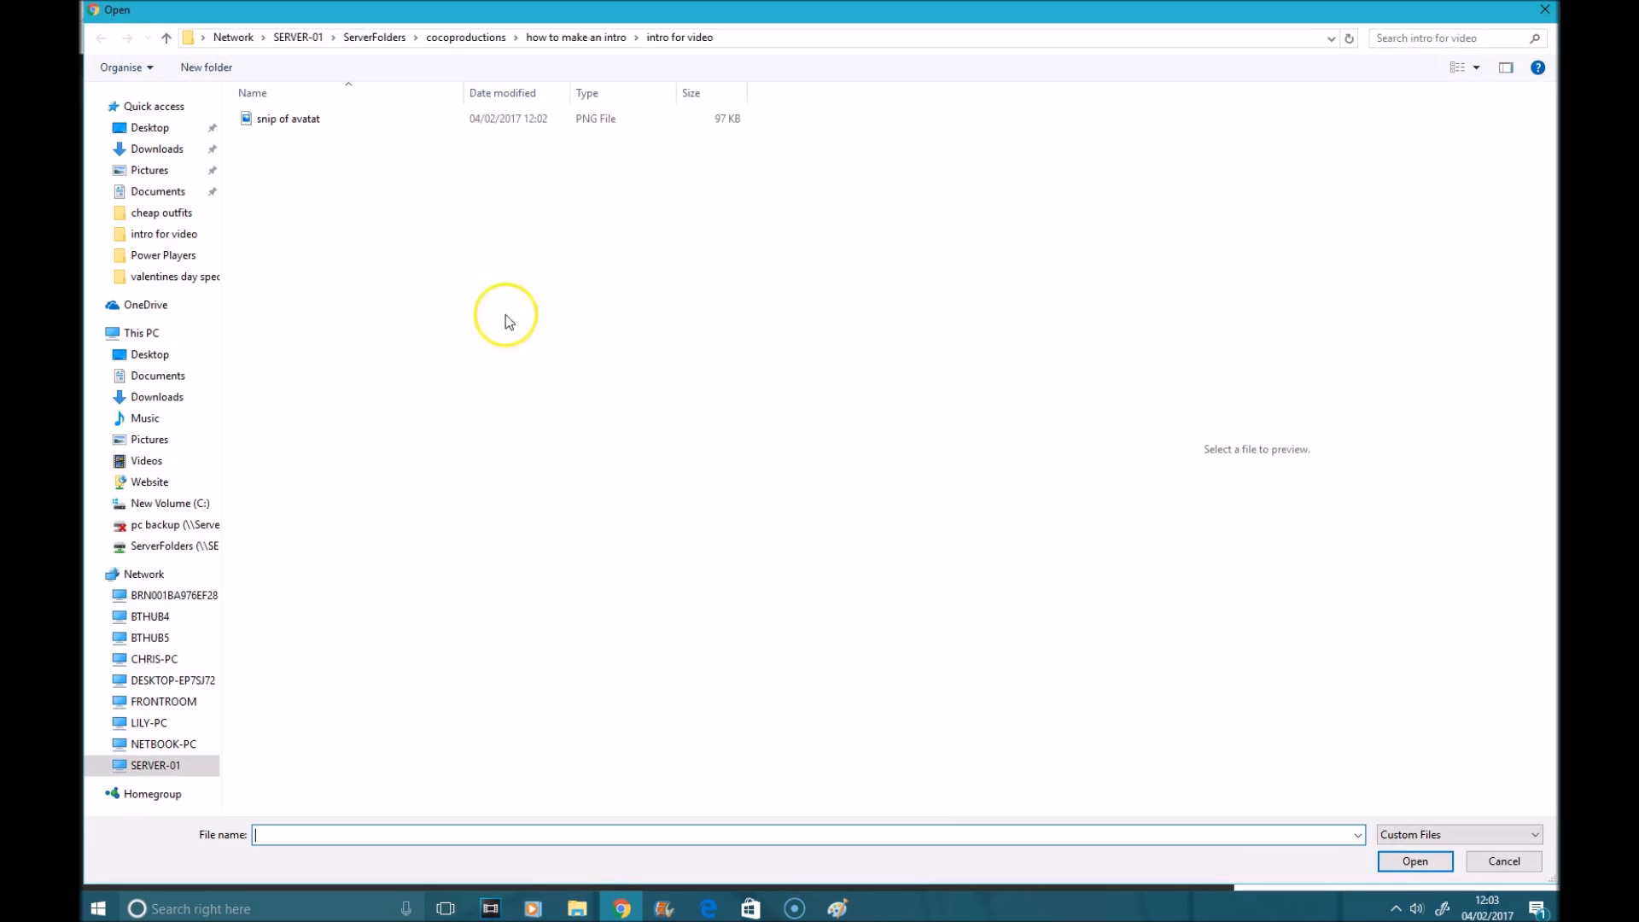
click(336, 119)
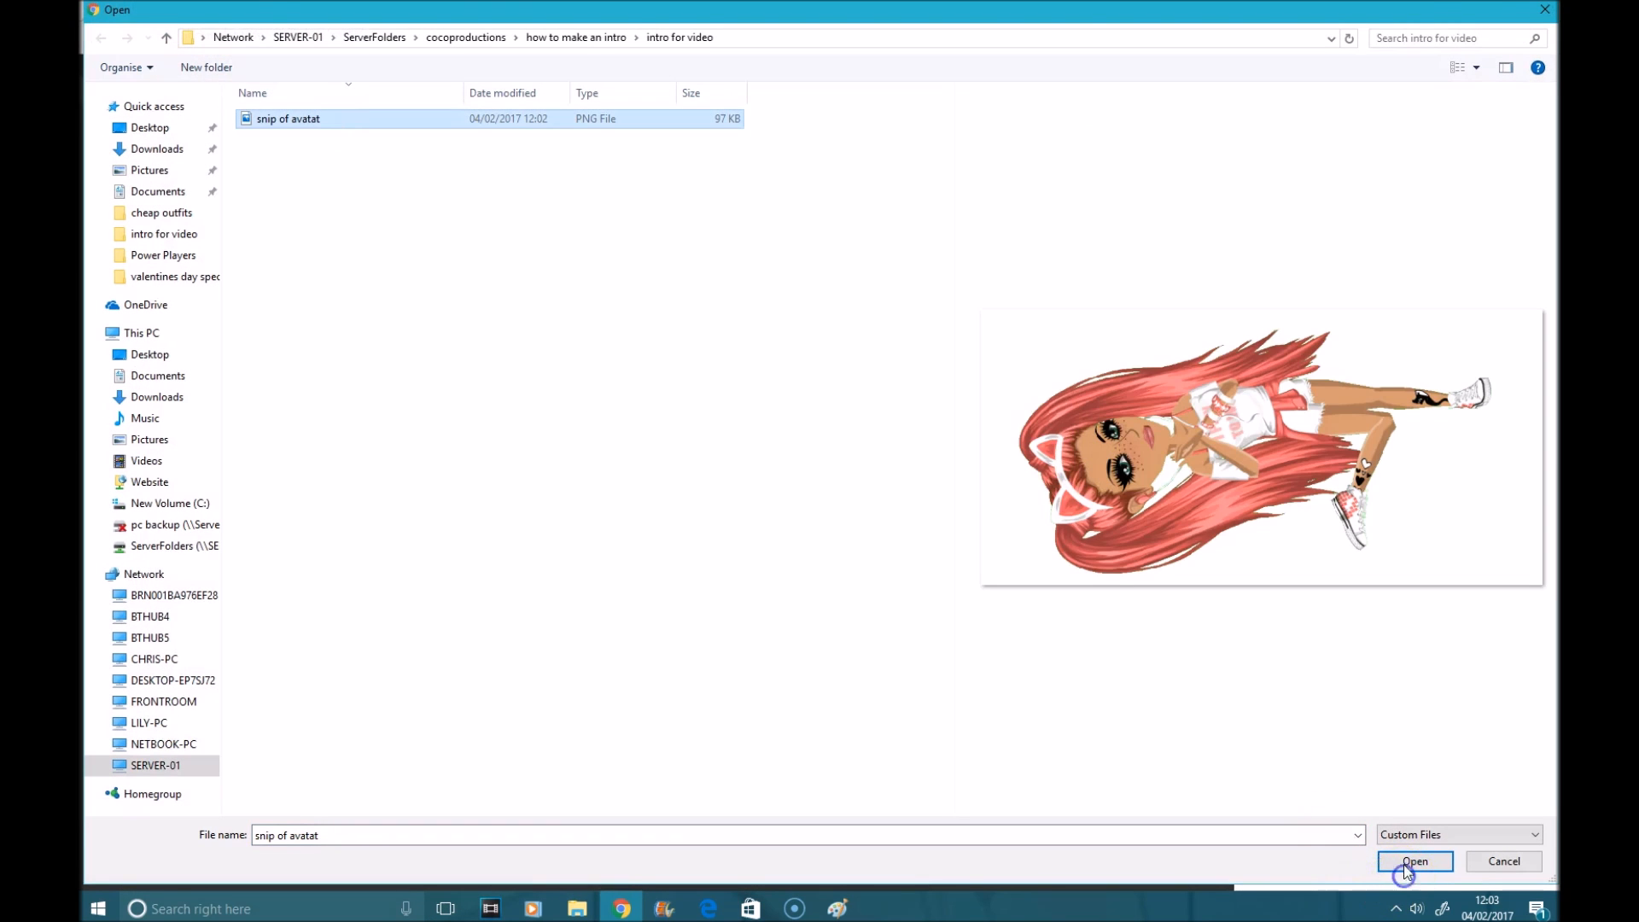
click(1406, 864)
click(969, 121)
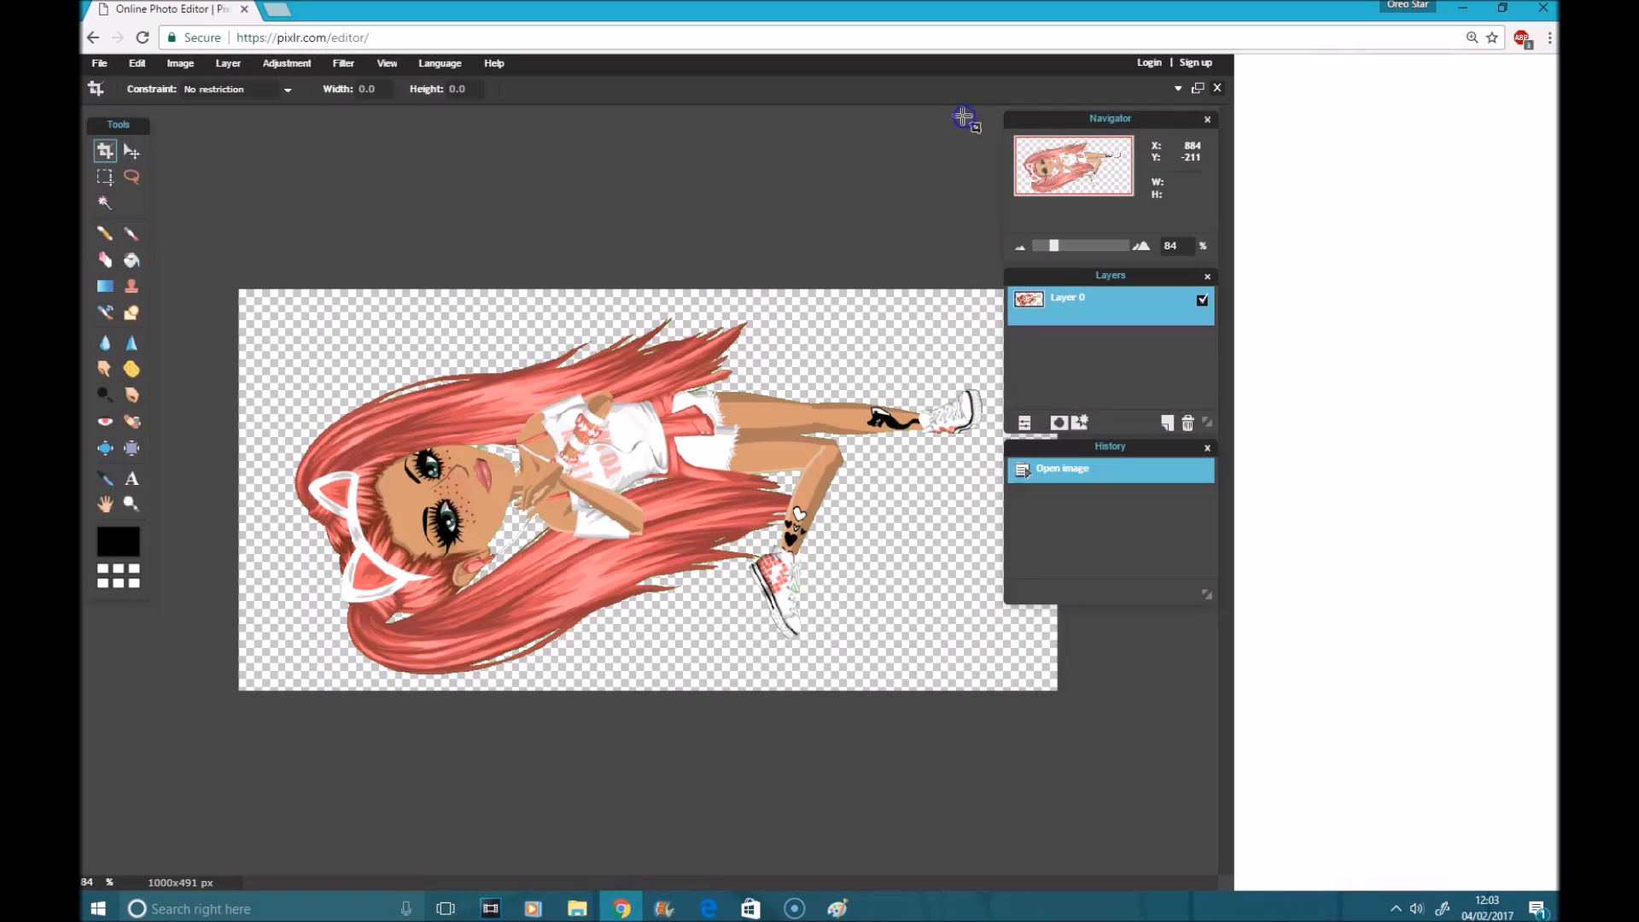
scroll(512, 683, up, 3)
scroll(493, 743, down, 8)
scroll(425, 623, up, 4)
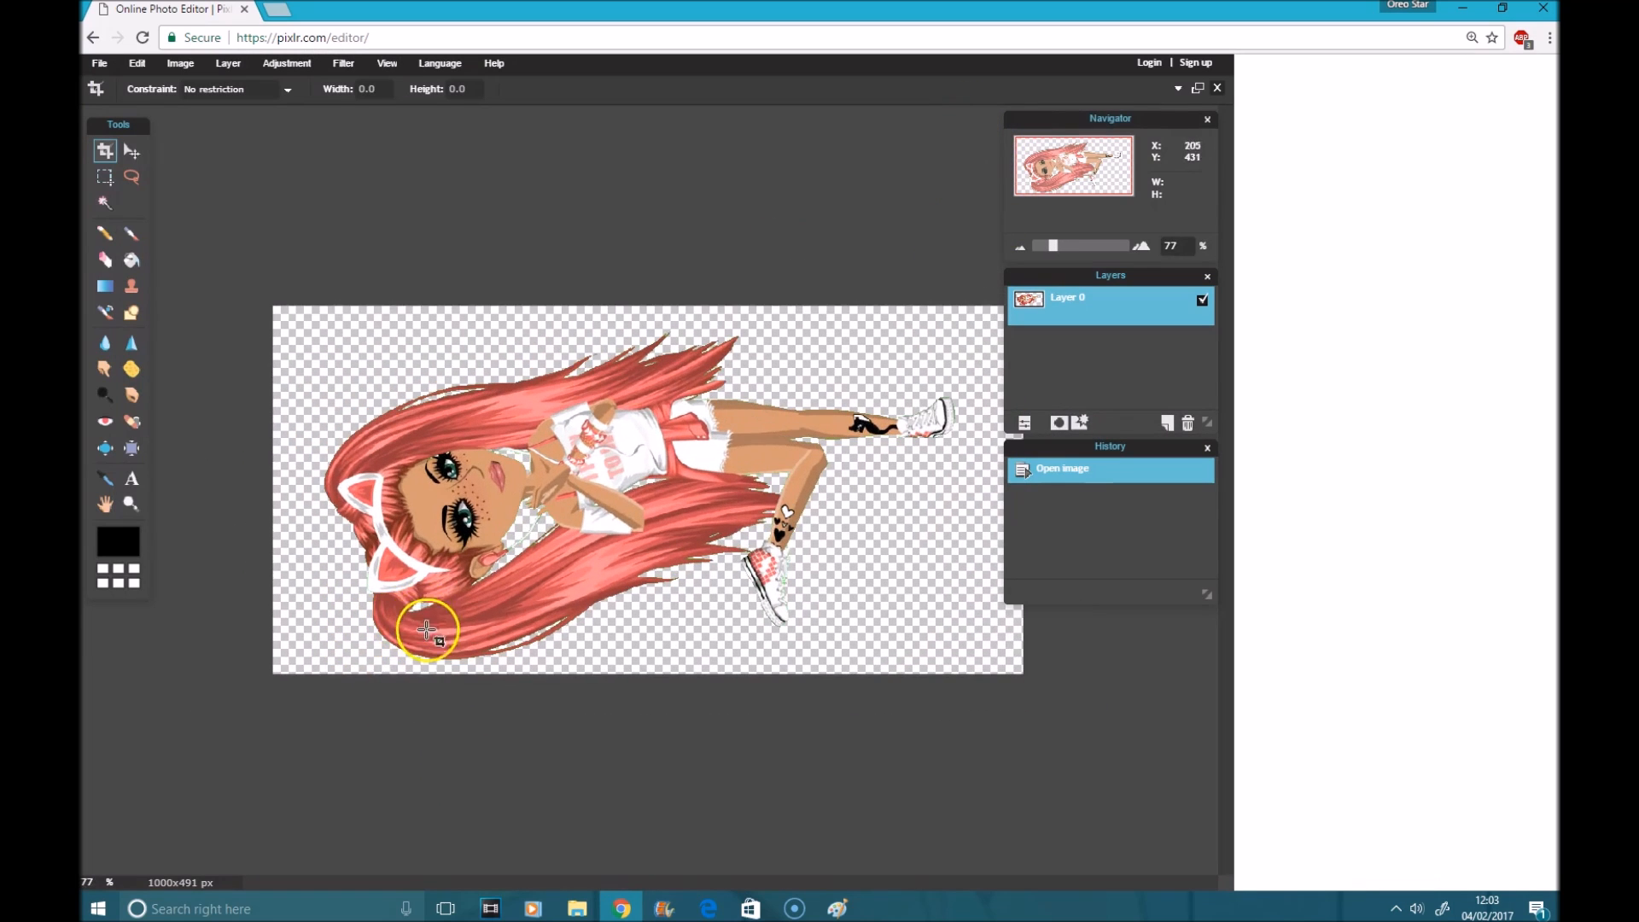
Add an Inner glow layer style to the avatar layer and set its colour to bright green
click(1082, 422)
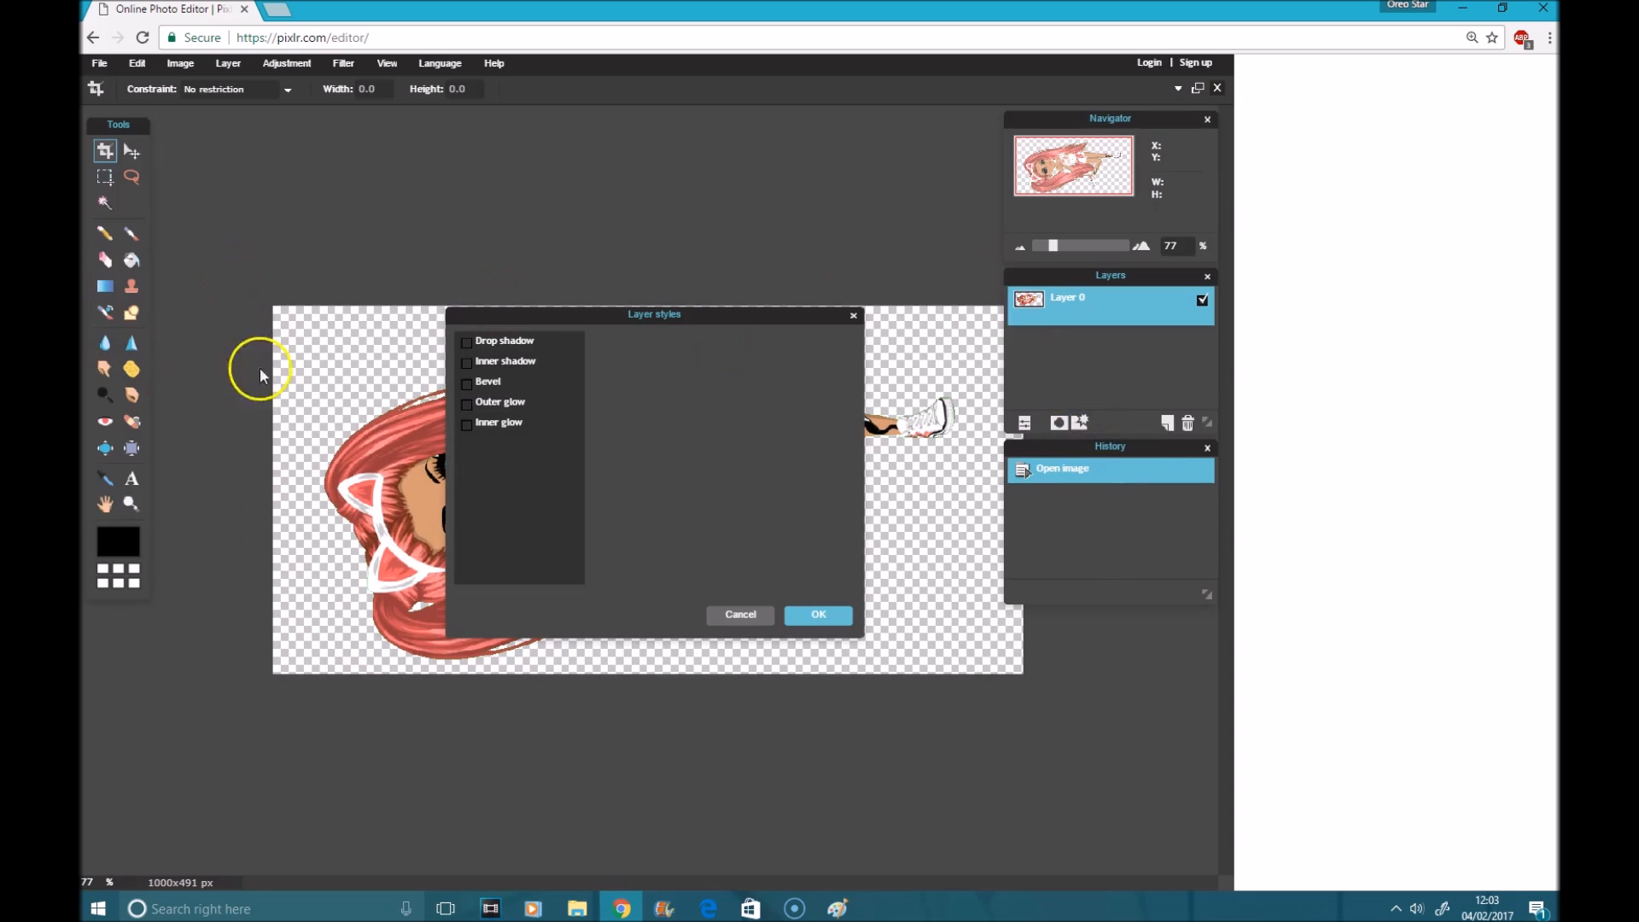
click(466, 424)
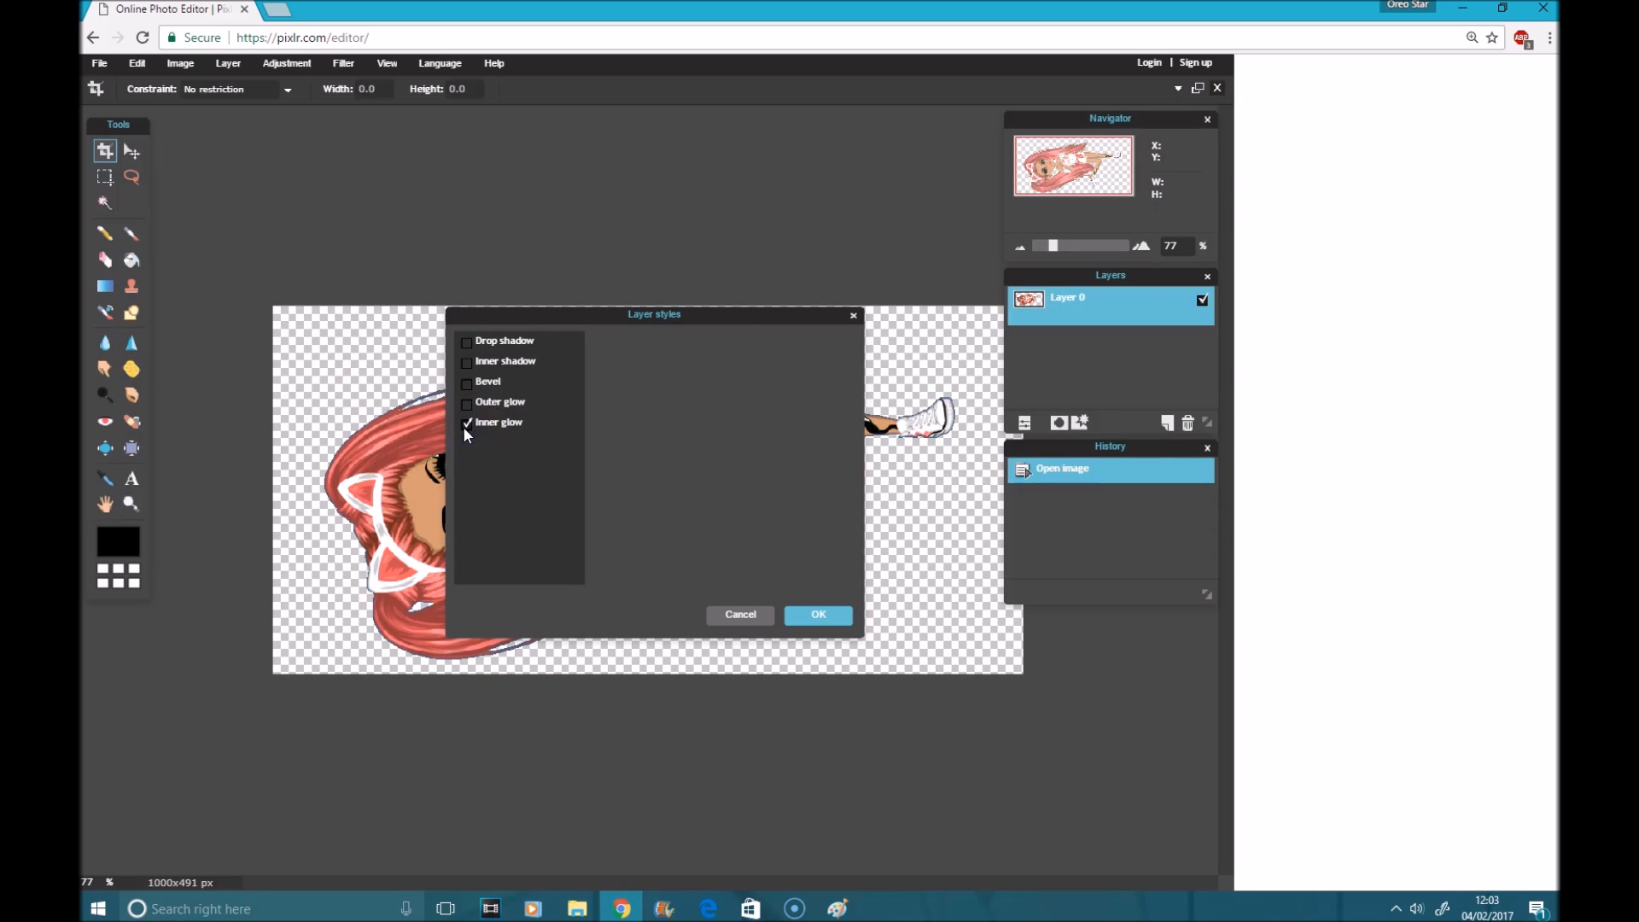
click(715, 439)
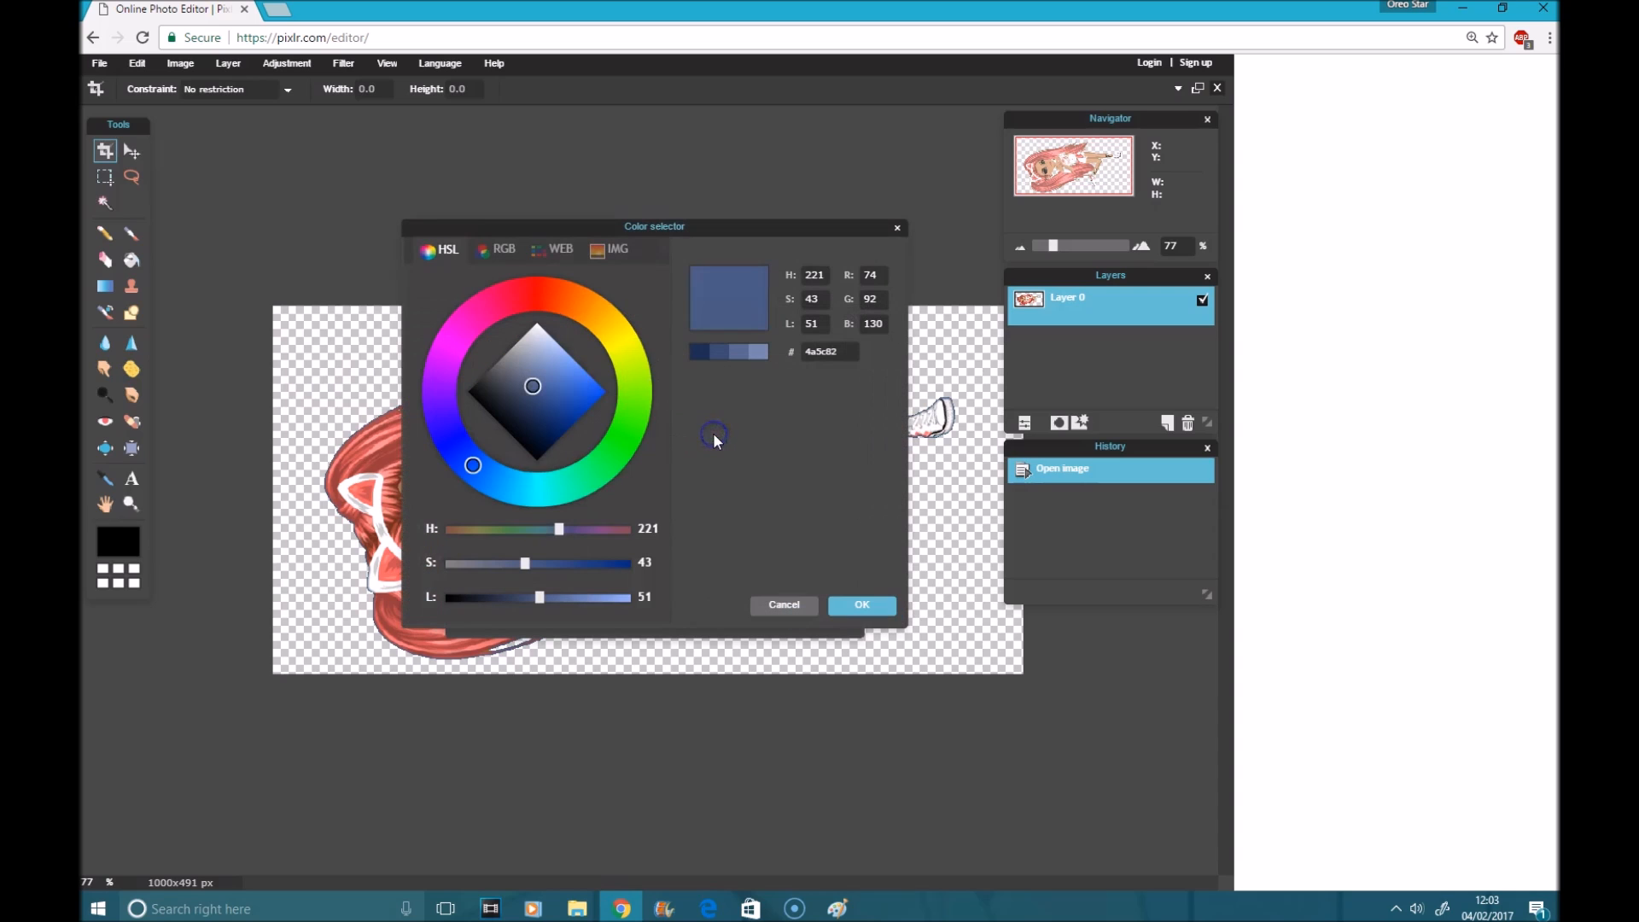
click(631, 426)
click(598, 390)
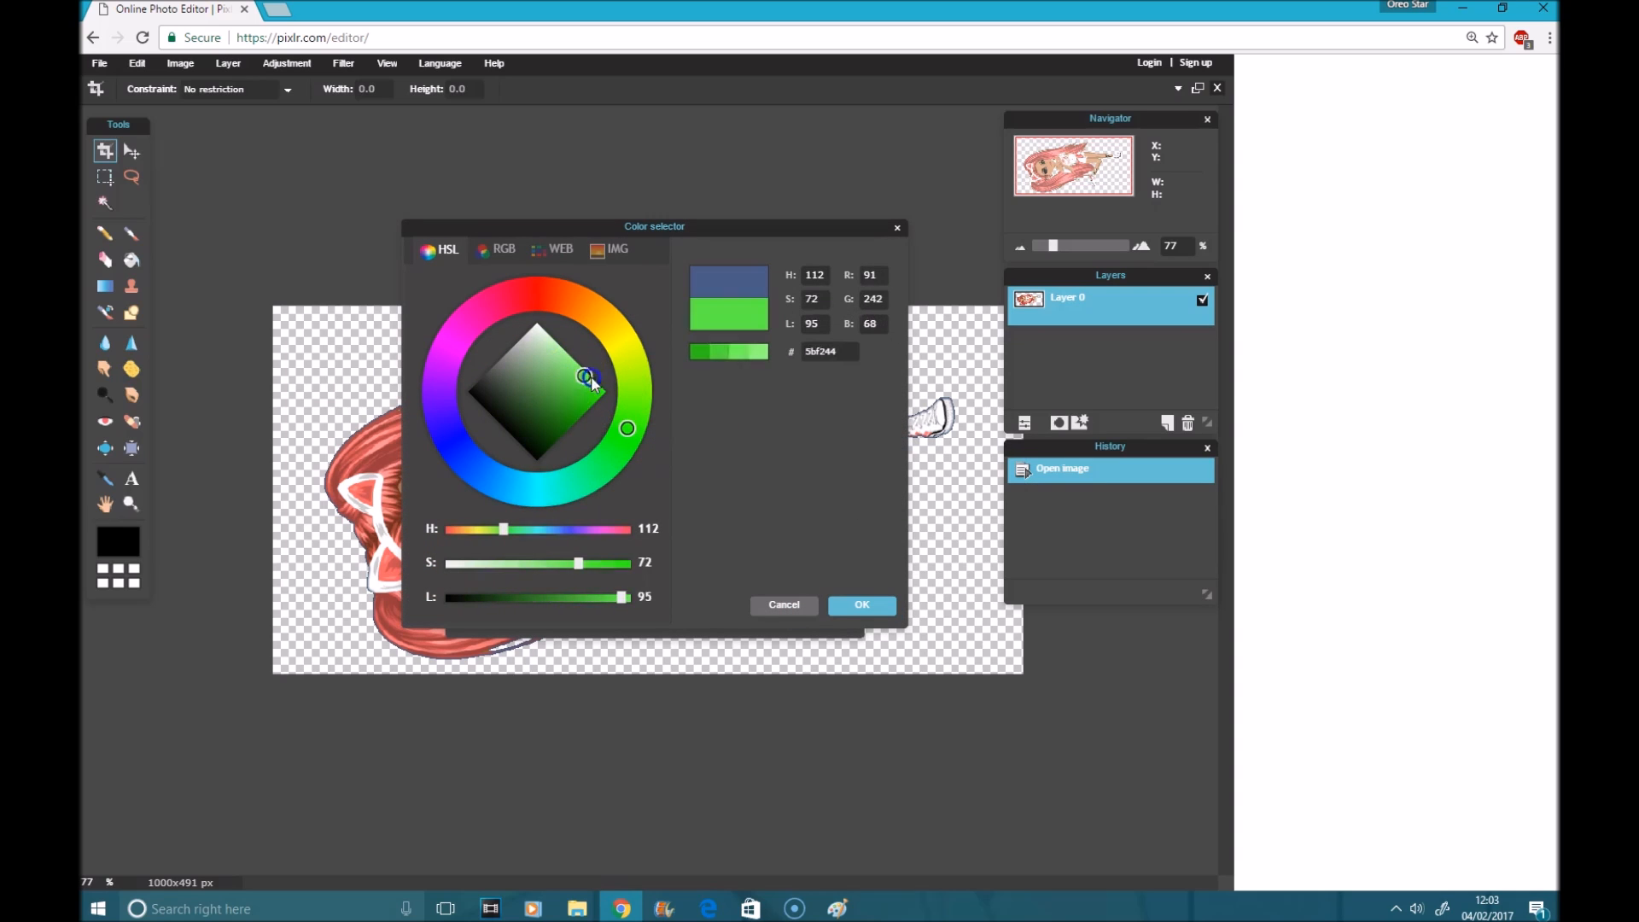
click(861, 605)
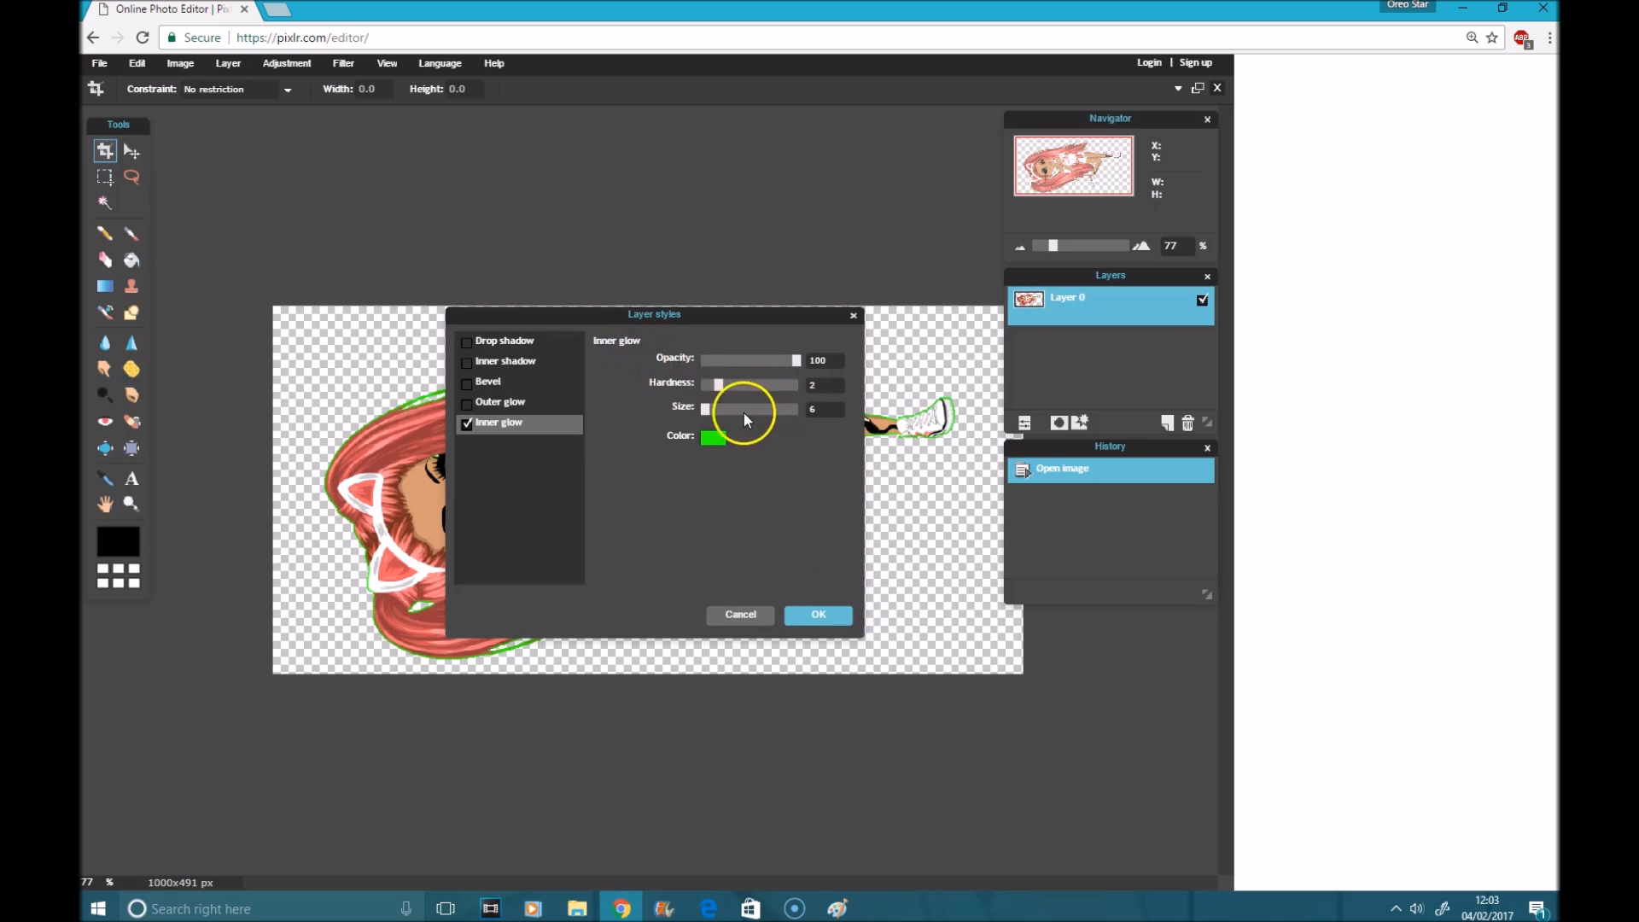
Set the inner glow's size to 100 and hardness to 10, and apply the layer style
drag(705, 409, 896, 444)
drag(718, 384, 792, 393)
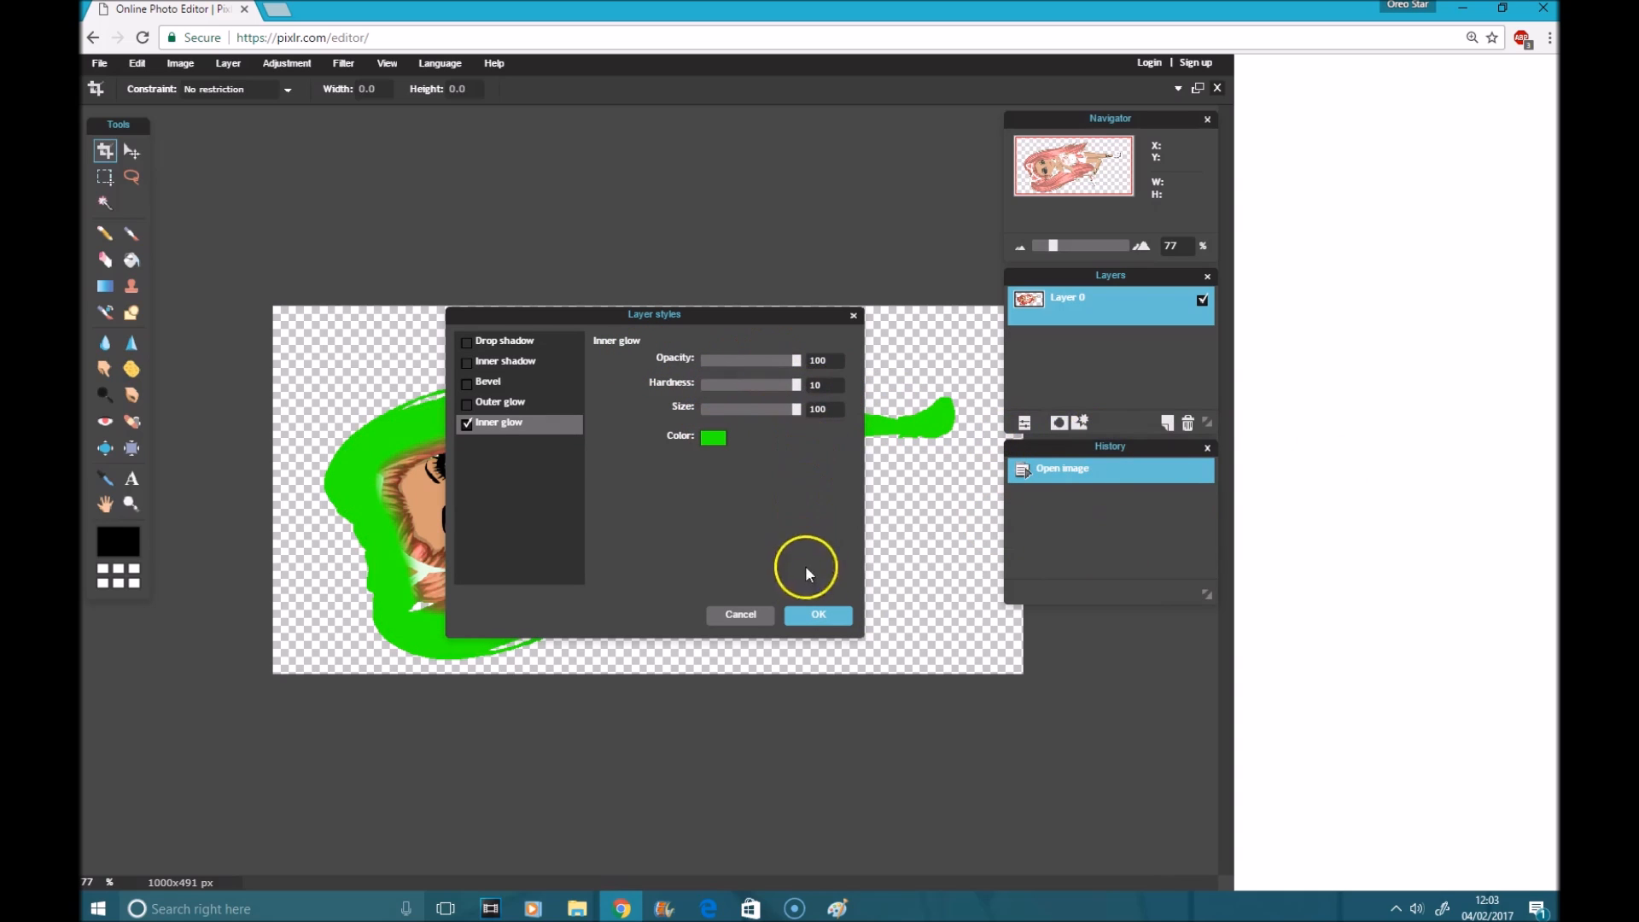
click(818, 615)
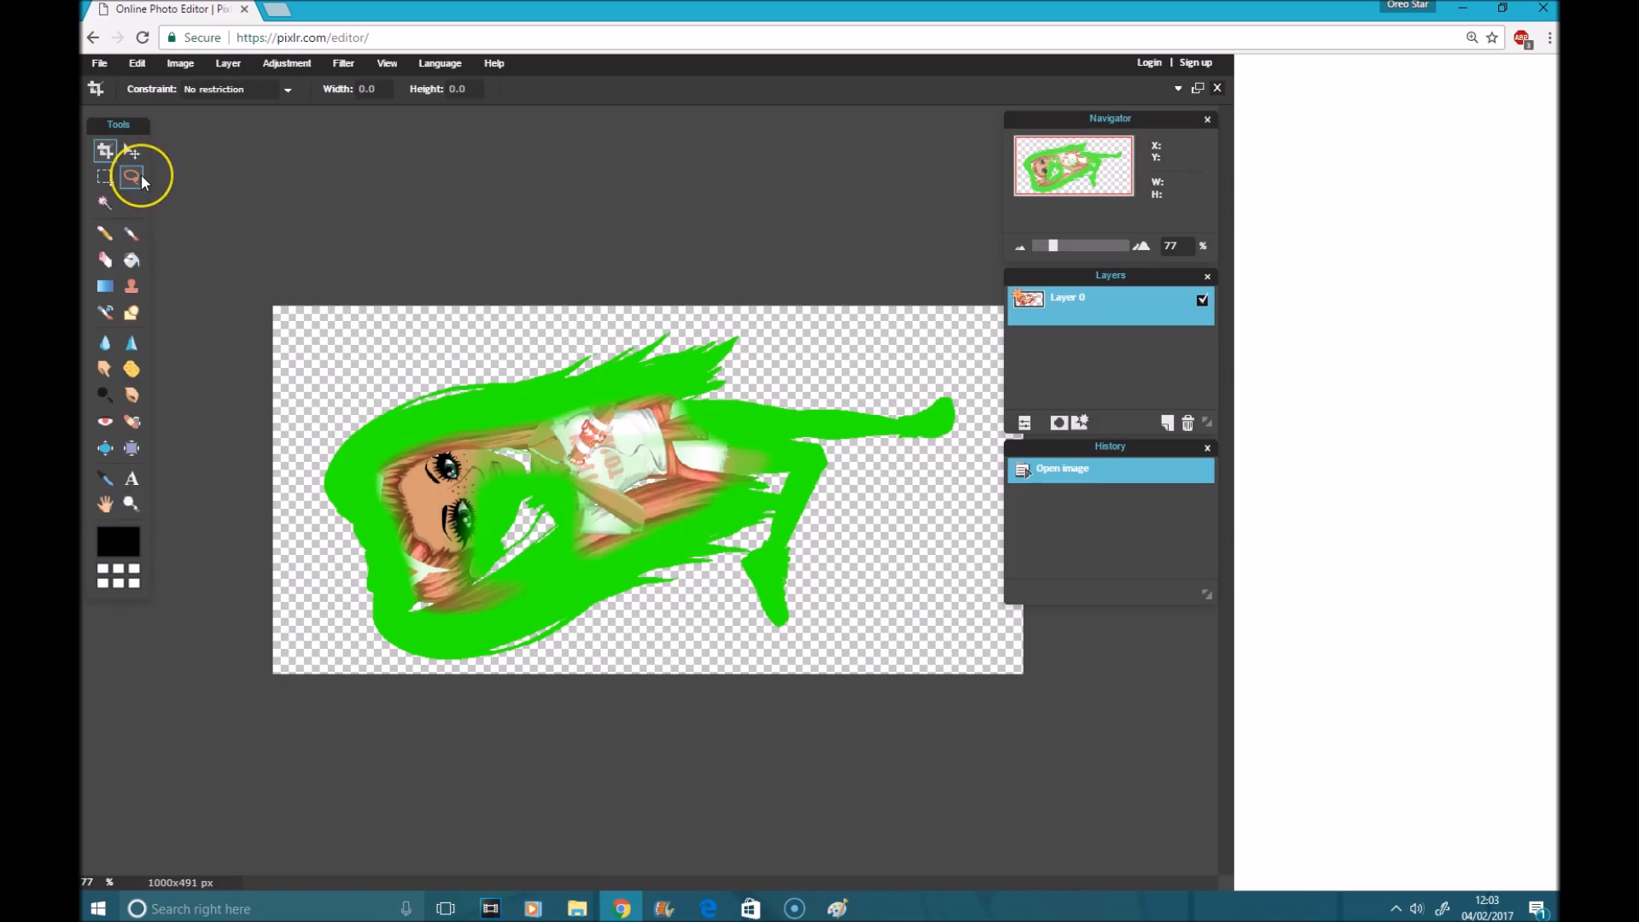
click(130, 225)
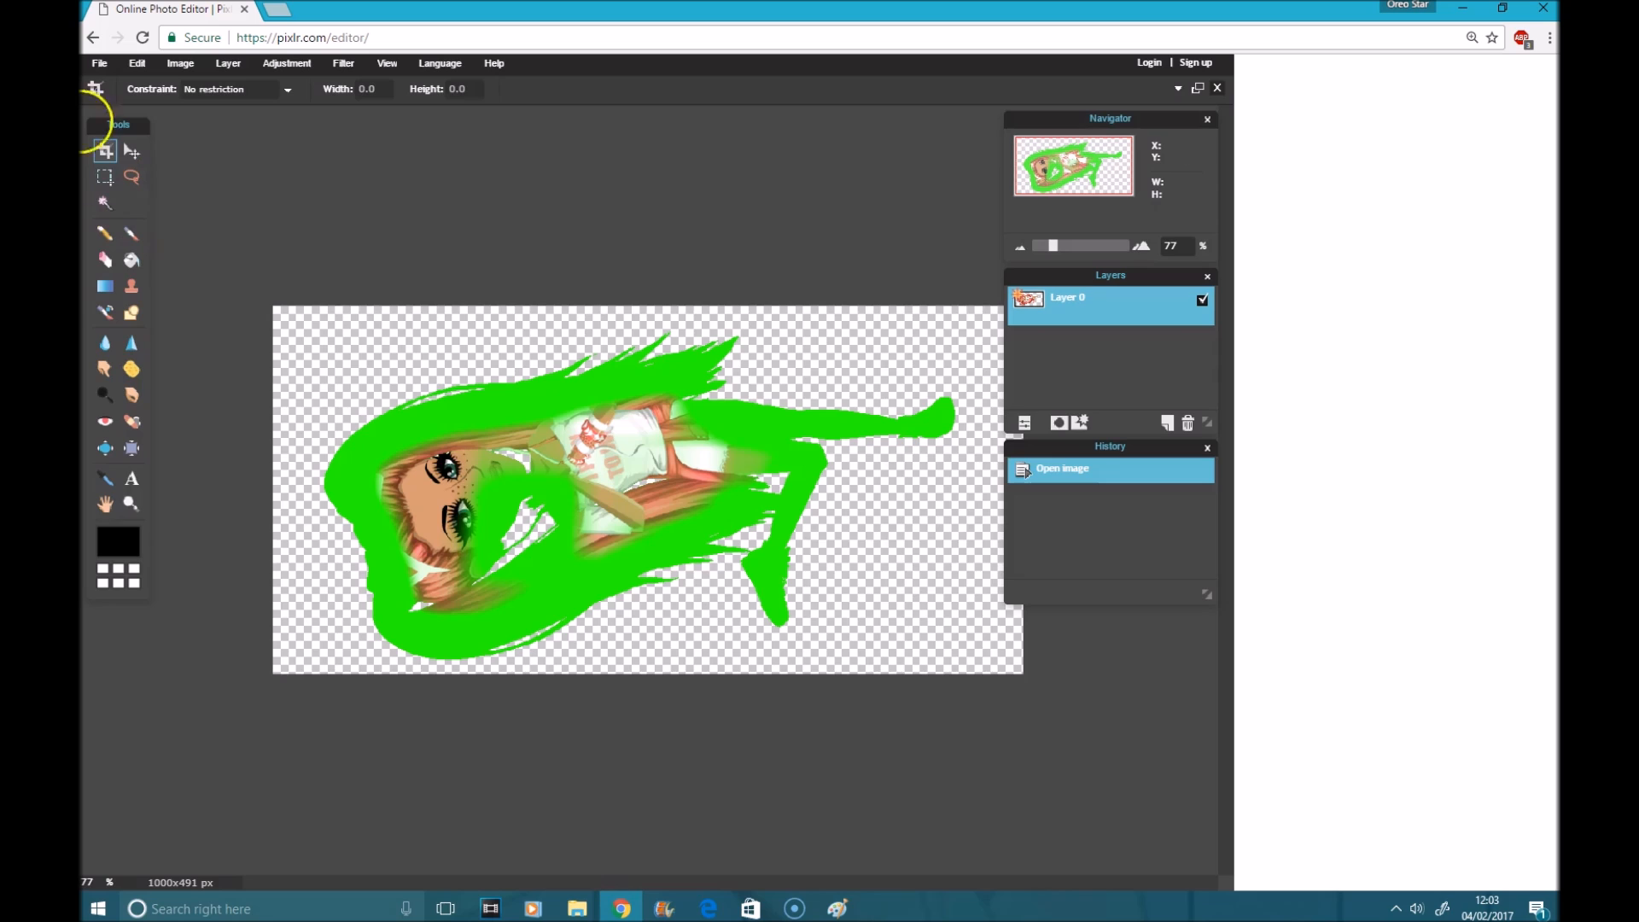
click(131, 233)
mouse_move(335, 456)
mouse_down()
mouse_move(405, 483)
mouse_move(431, 546)
mouse_up()
key(ctrl+z)
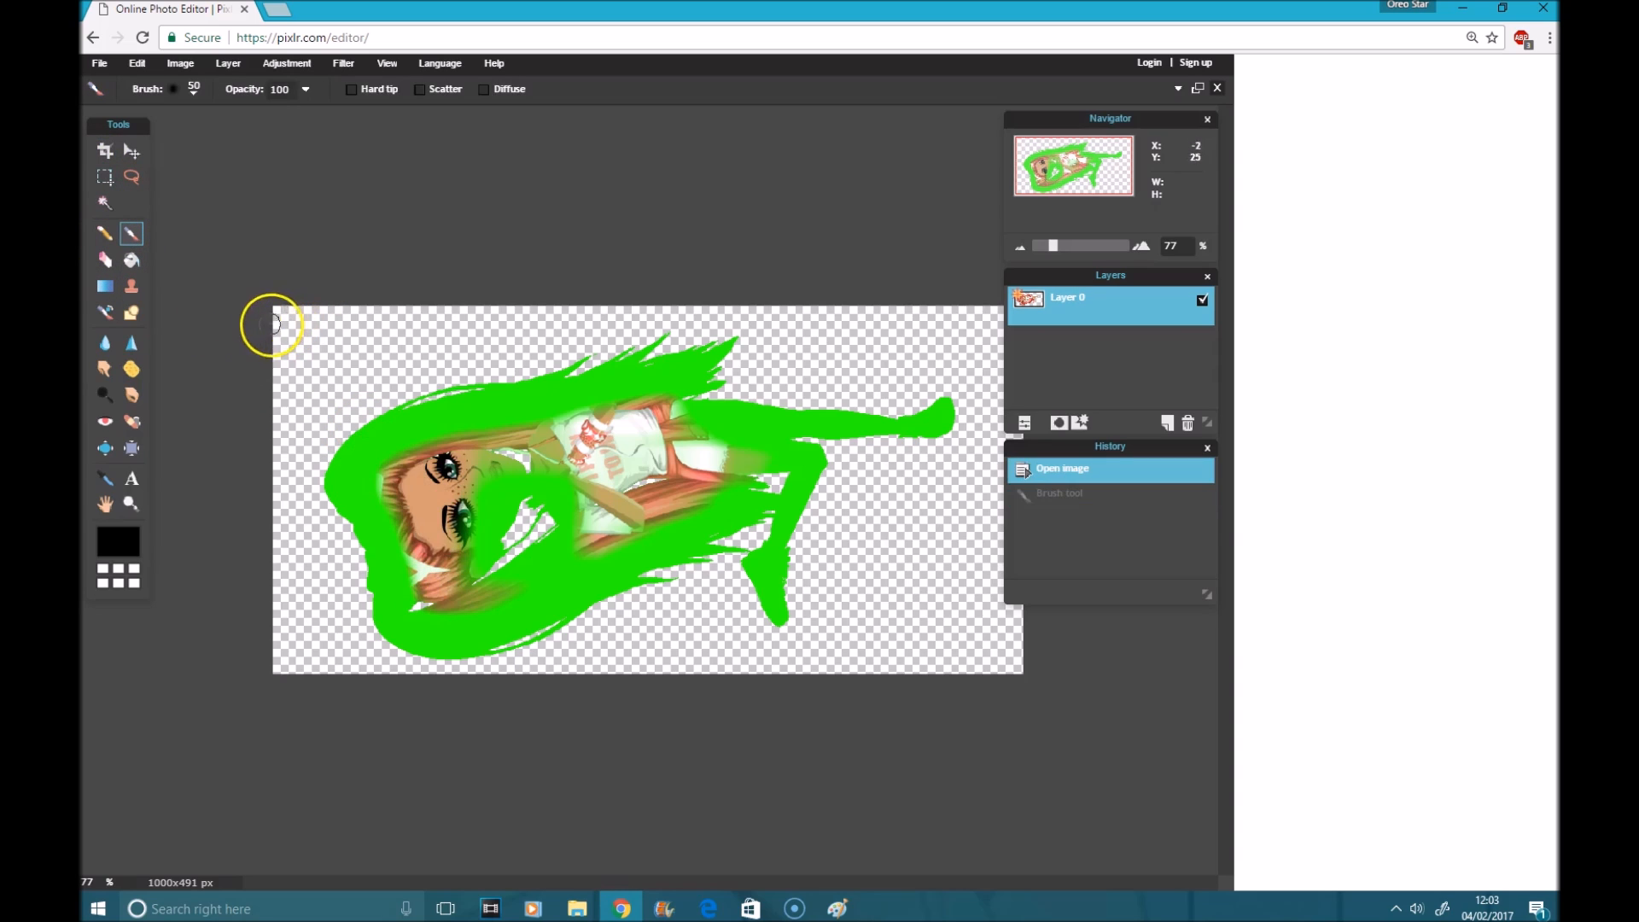
Sample the green of the avatar's glow as the painting colour and activate the Brush tool
click(118, 541)
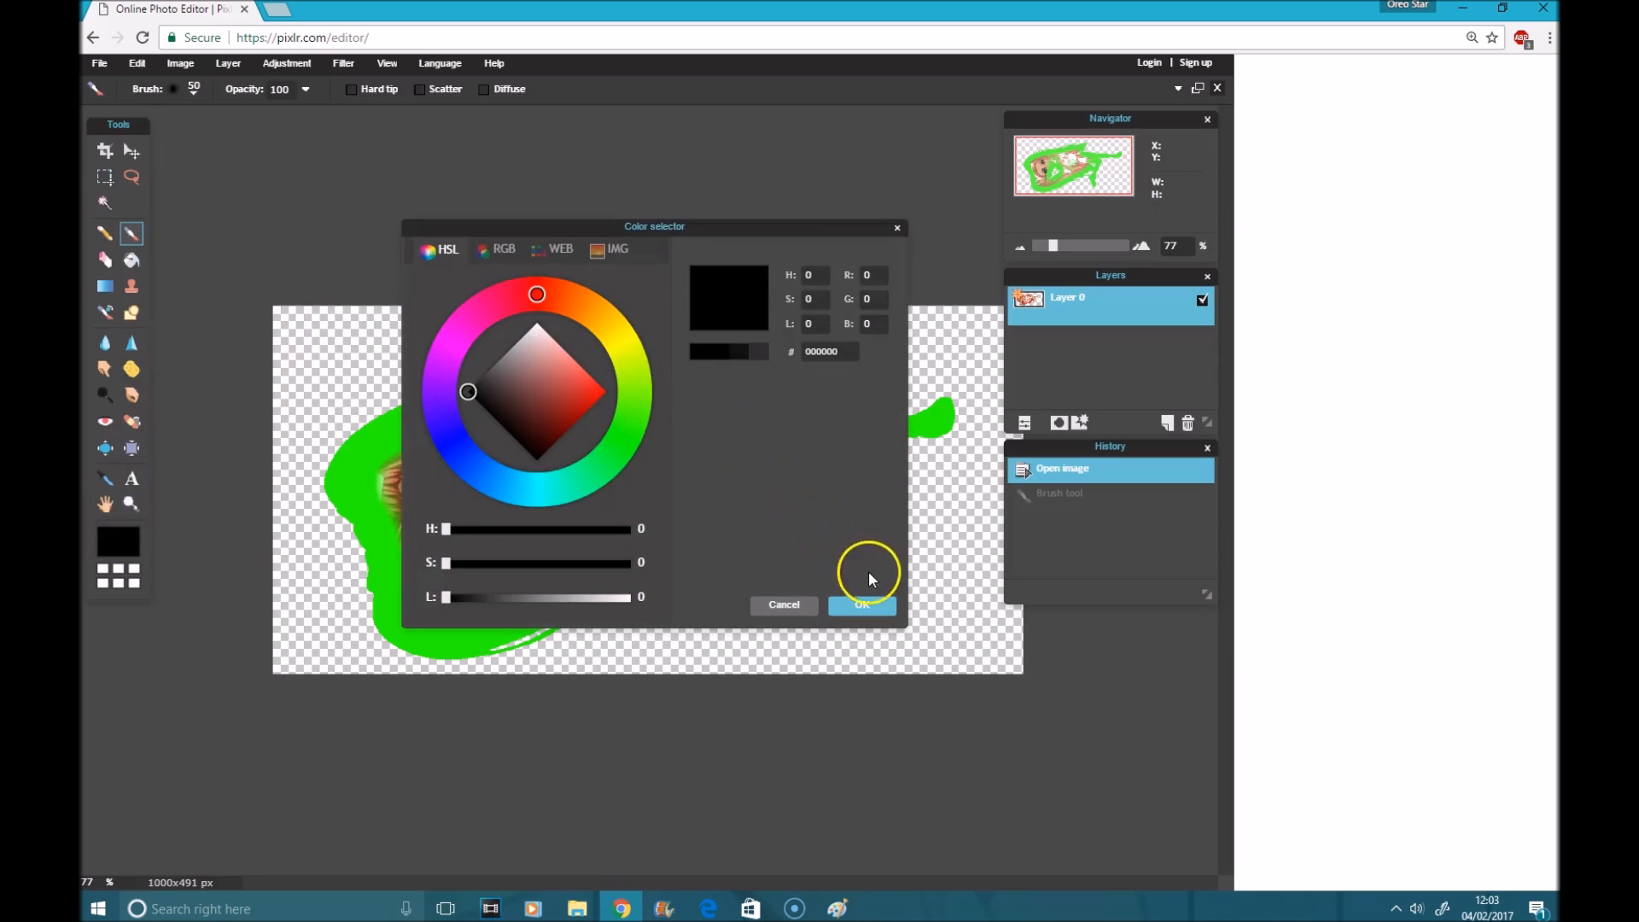
click(864, 603)
click(105, 478)
click(395, 519)
click(132, 233)
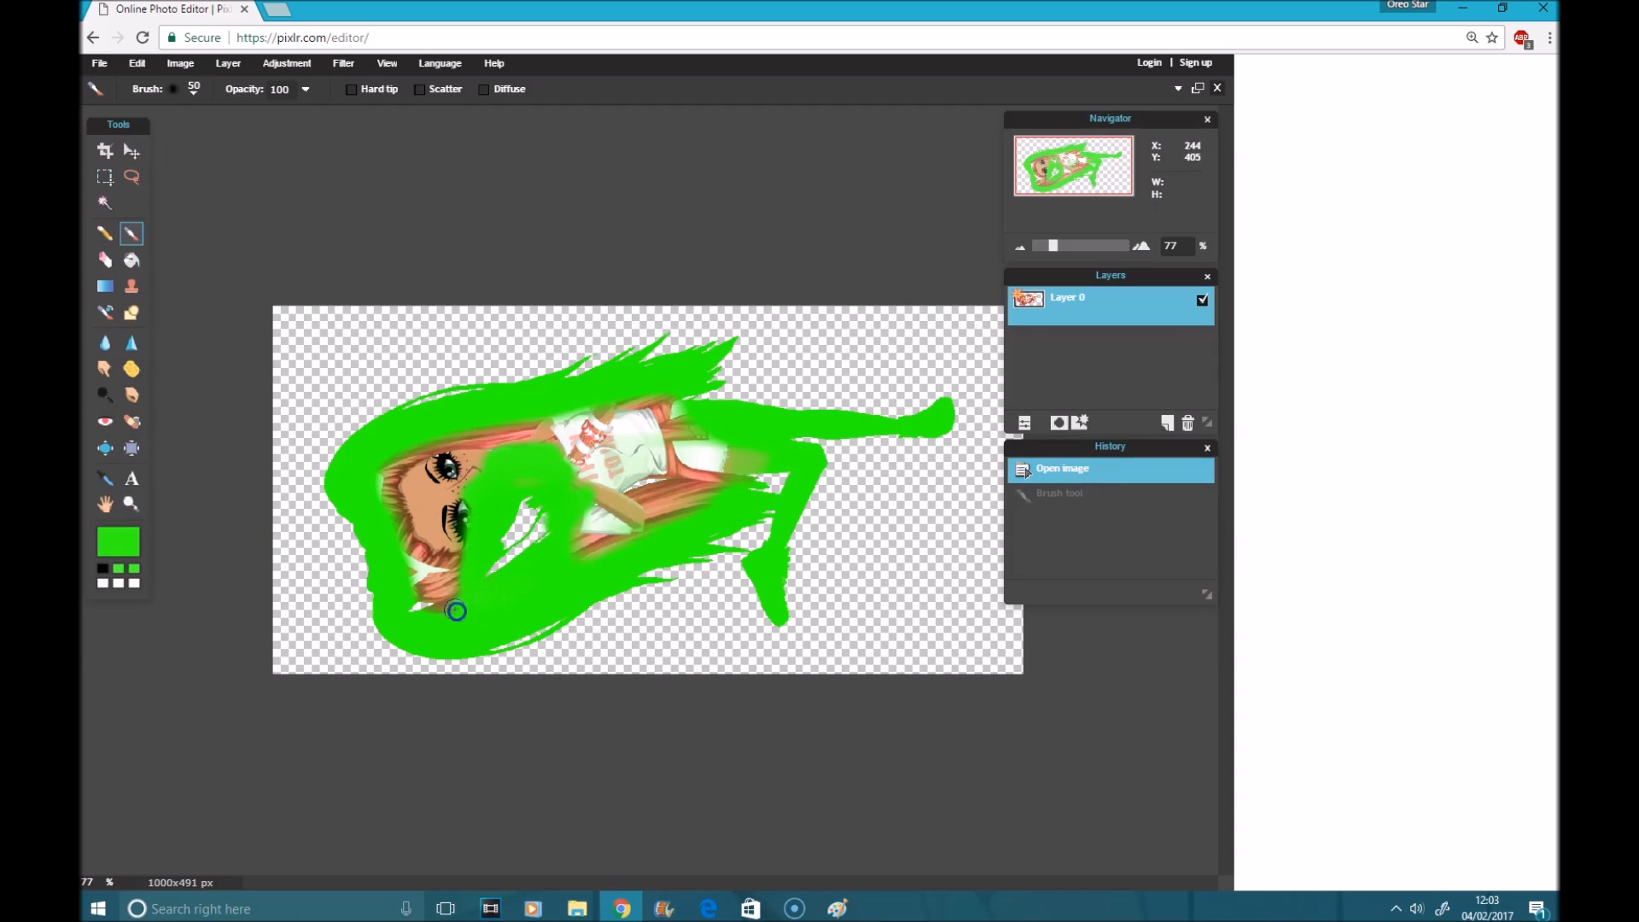
Paint over the avatar's remaining visible face, hair, clothes and arm with the green brush, filling the silhouette
drag(367, 466, 387, 486)
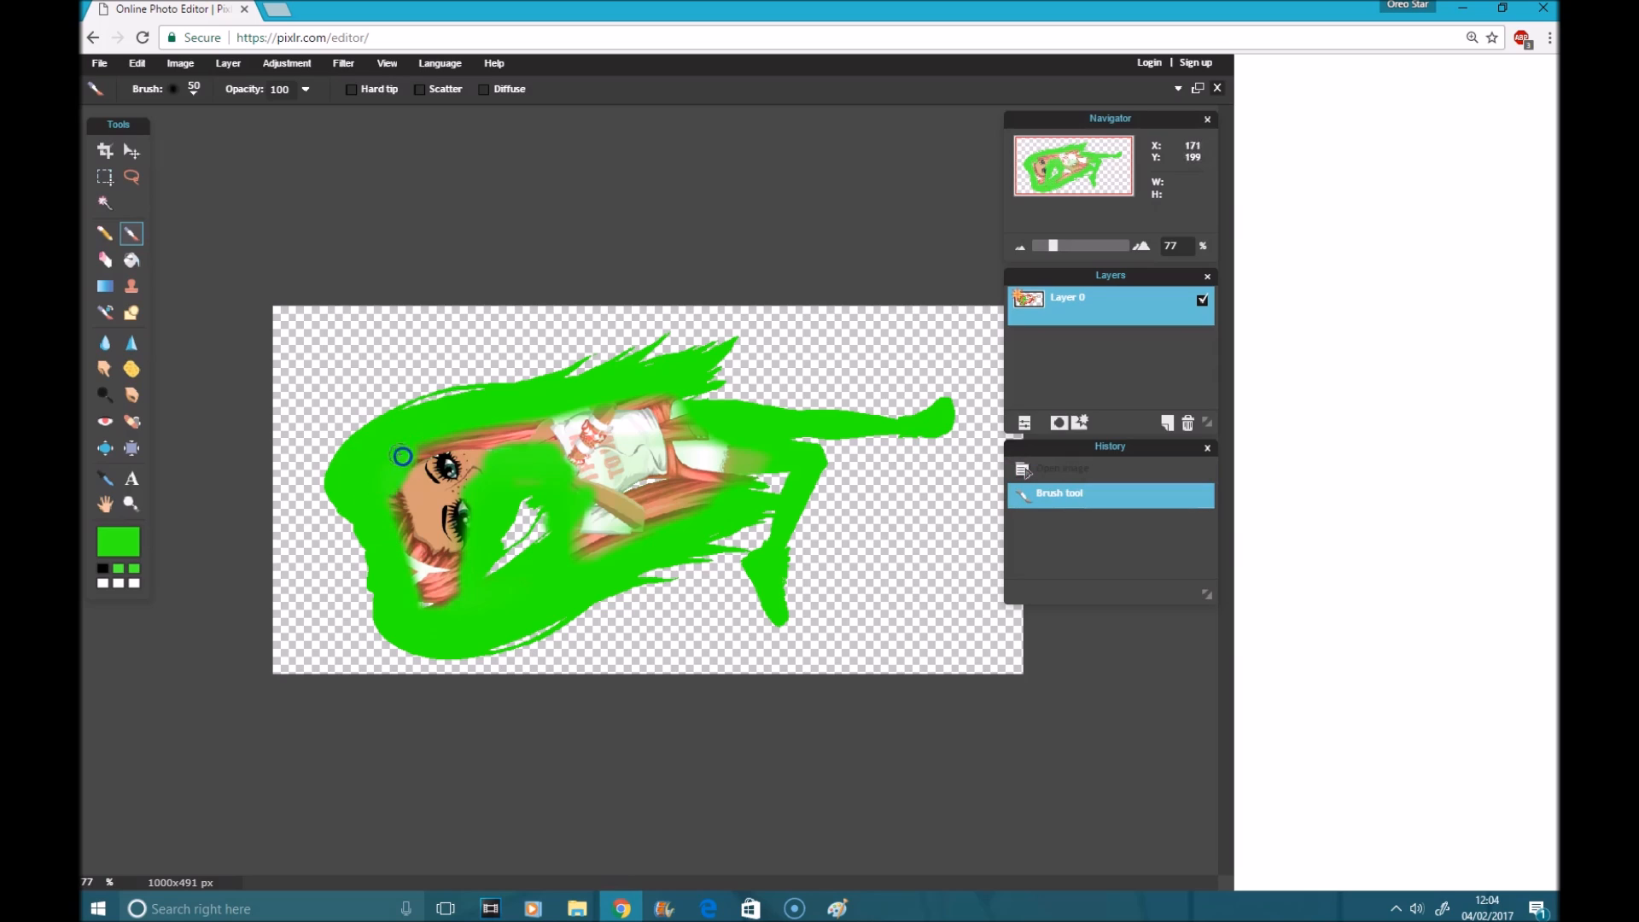
drag(427, 564, 437, 592)
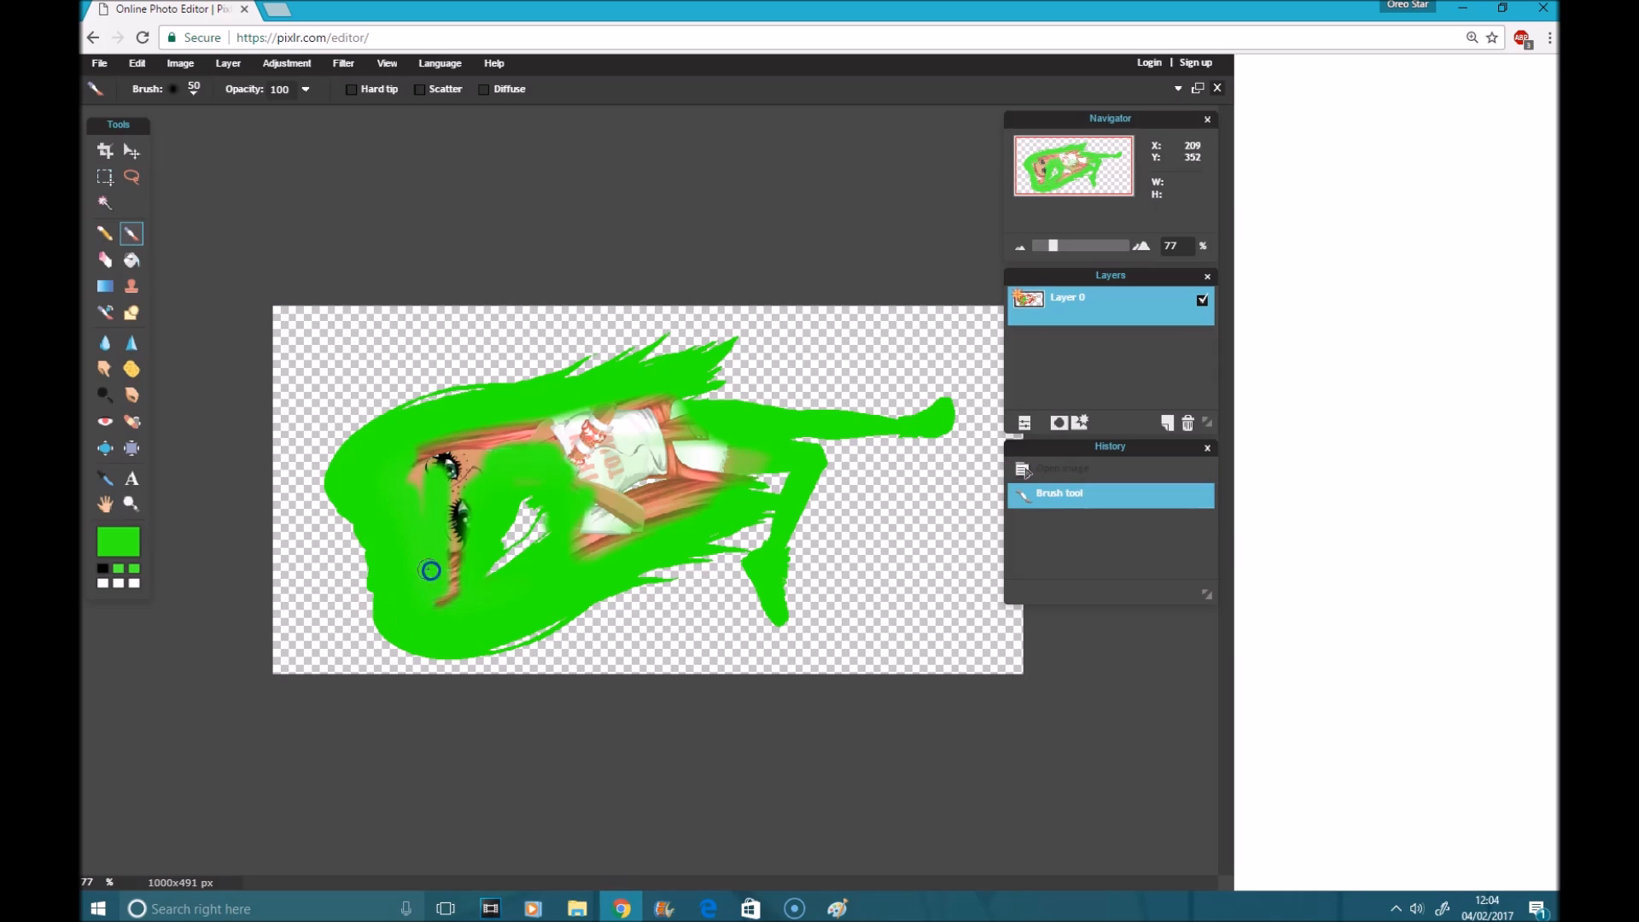
mouse_move(449, 564)
mouse_down()
mouse_move(457, 489)
mouse_move(451, 471)
mouse_move(429, 442)
mouse_up()
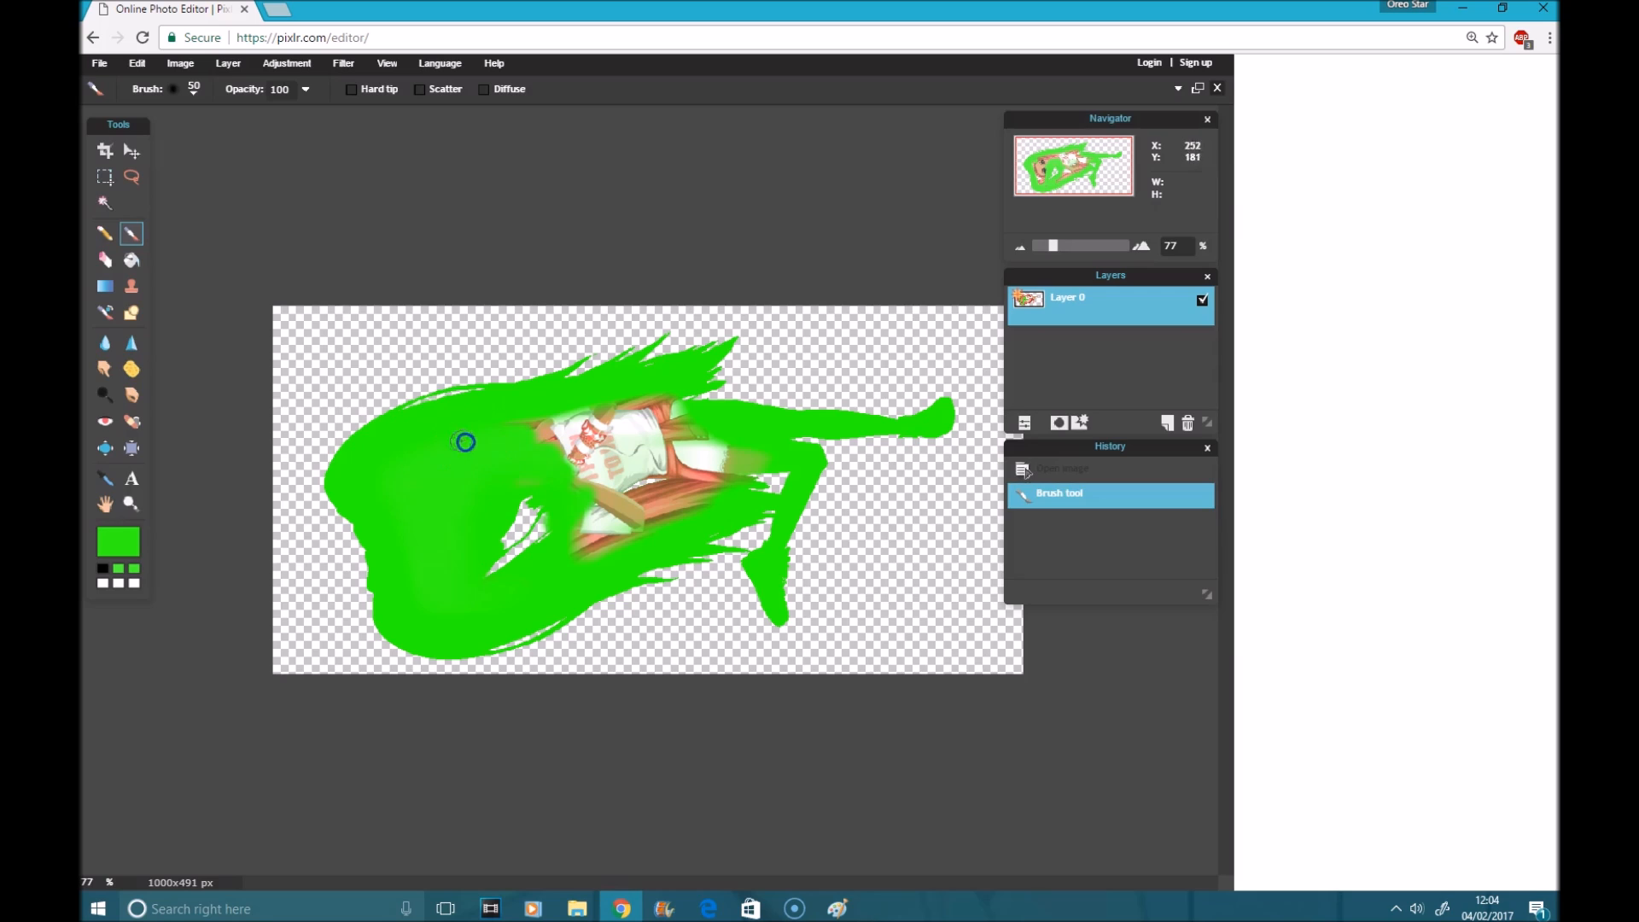
drag(523, 421, 698, 416)
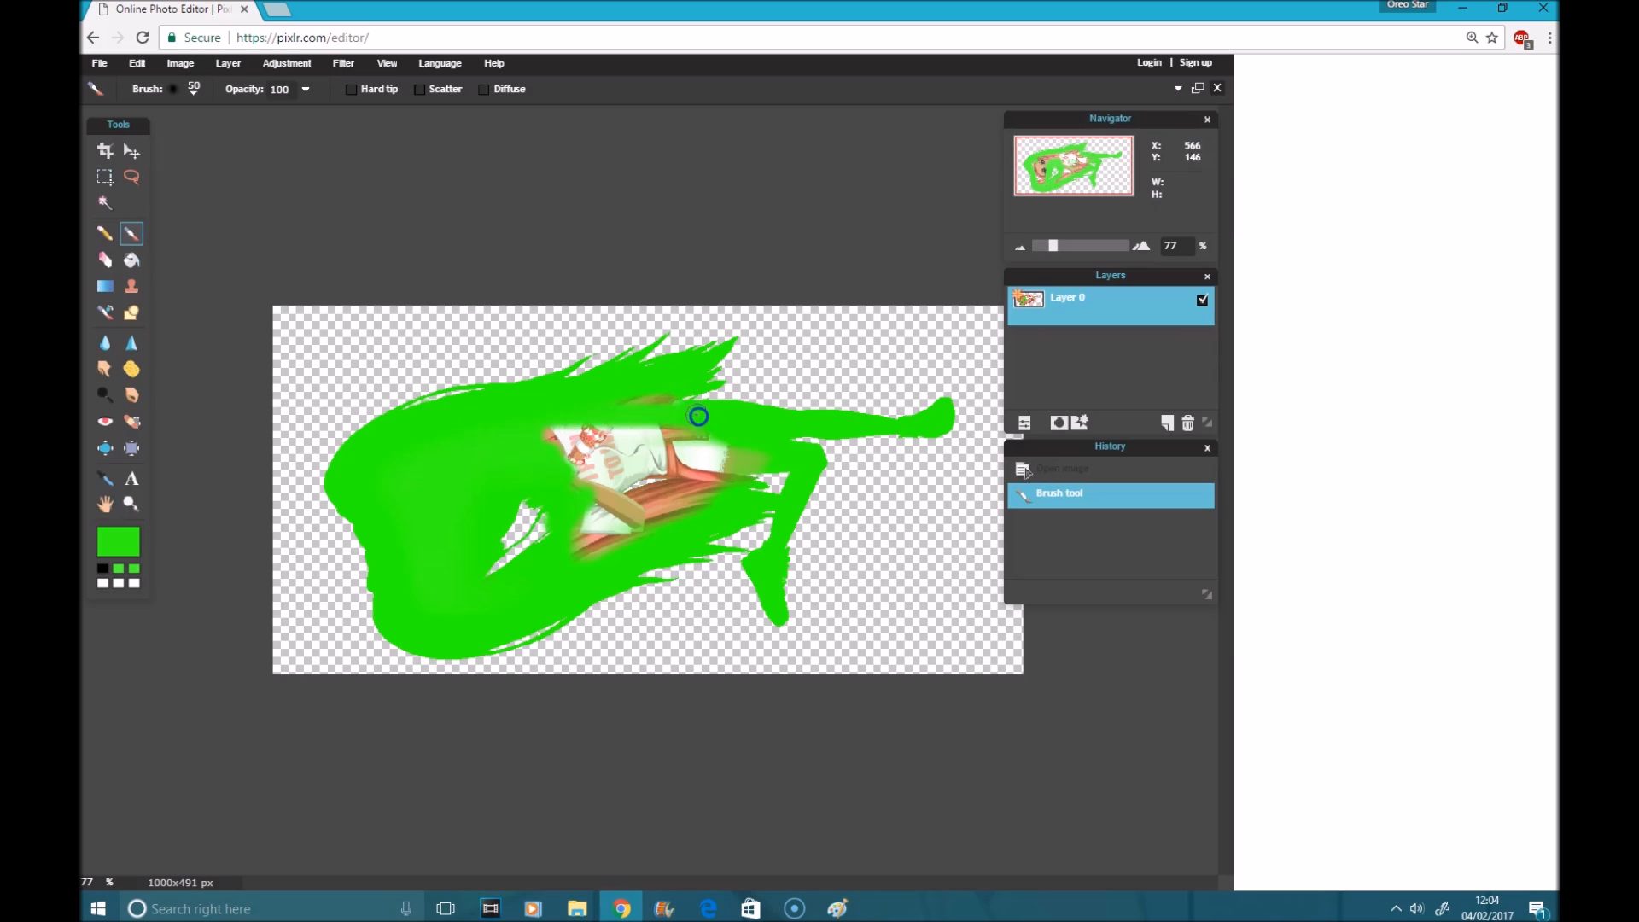
mouse_move(558, 430)
mouse_down()
mouse_move(524, 427)
mouse_move(575, 416)
mouse_up()
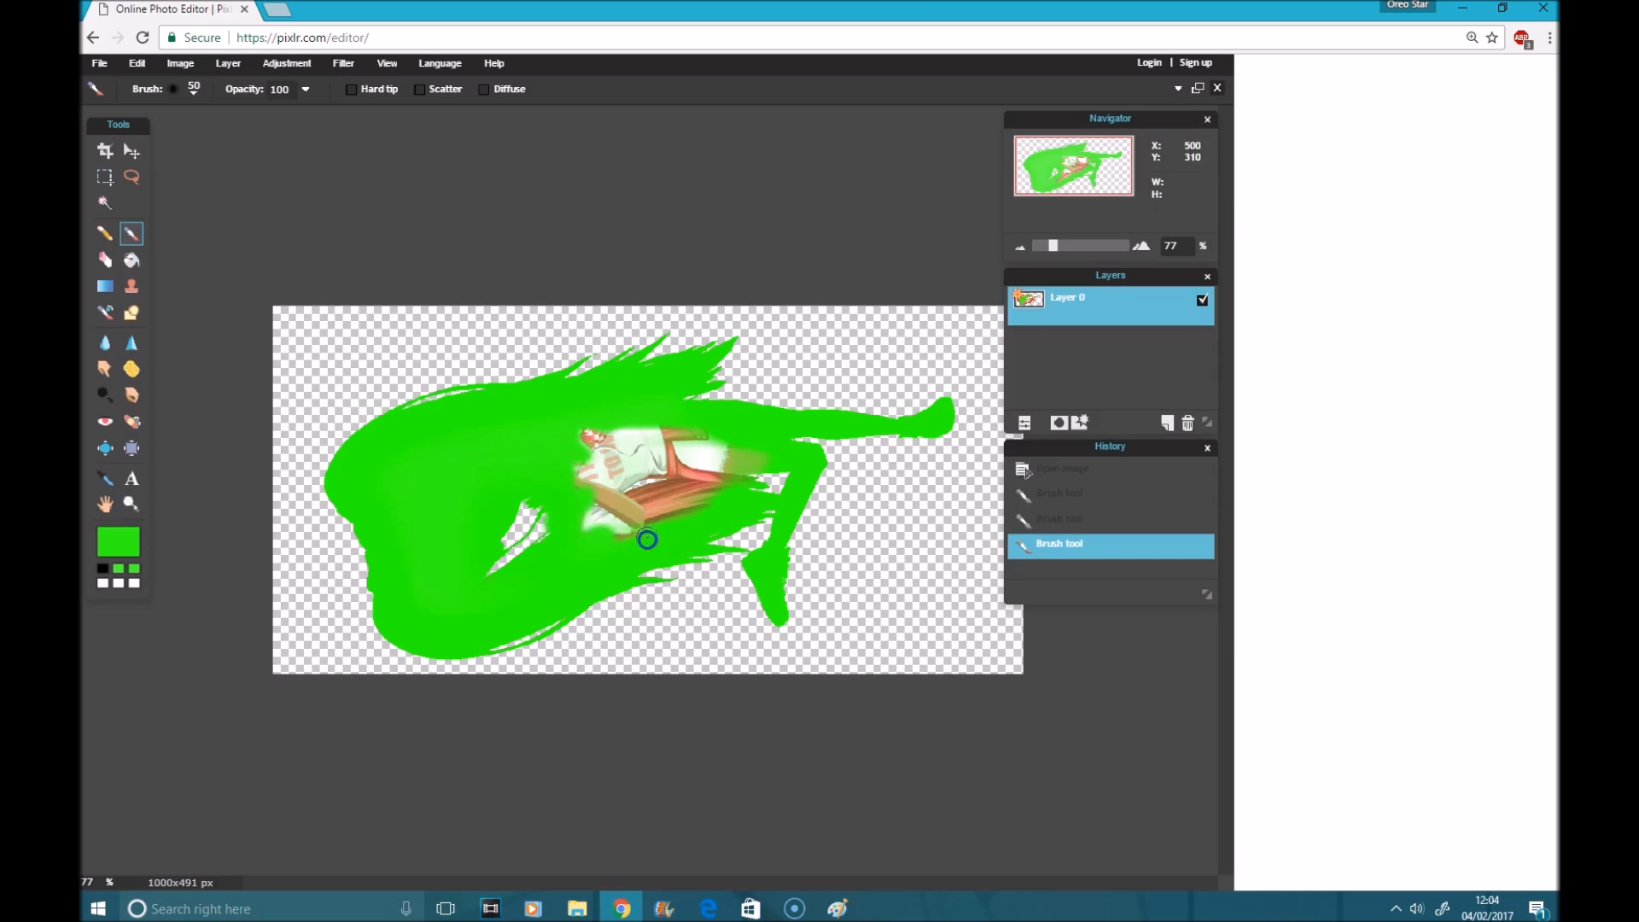
drag(591, 486, 588, 433)
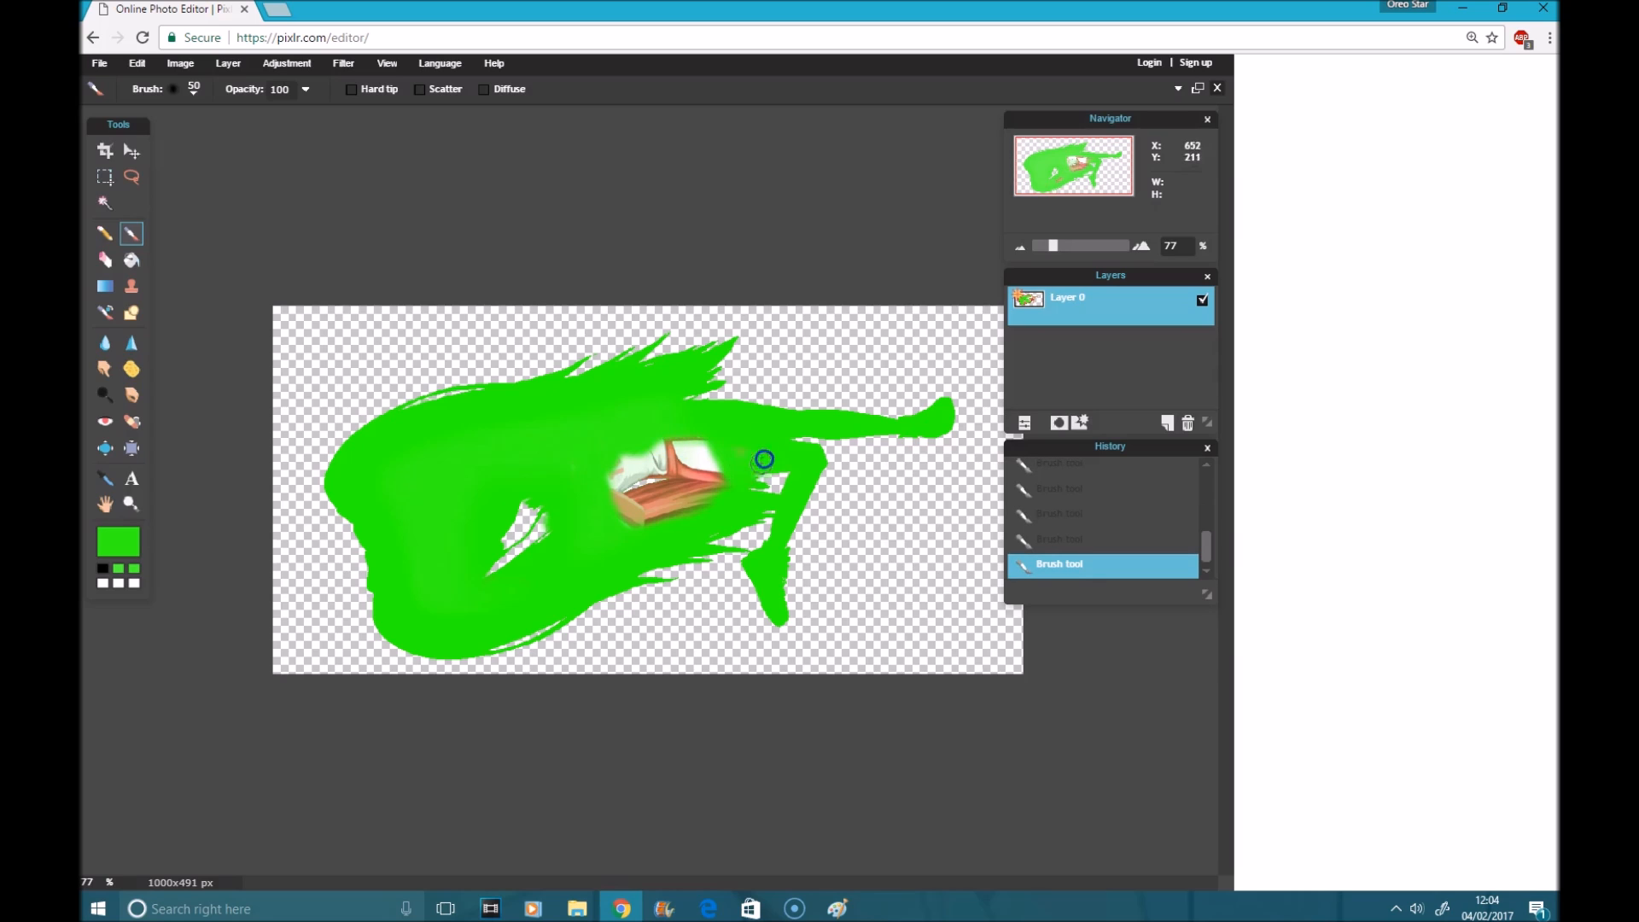
drag(649, 466, 622, 469)
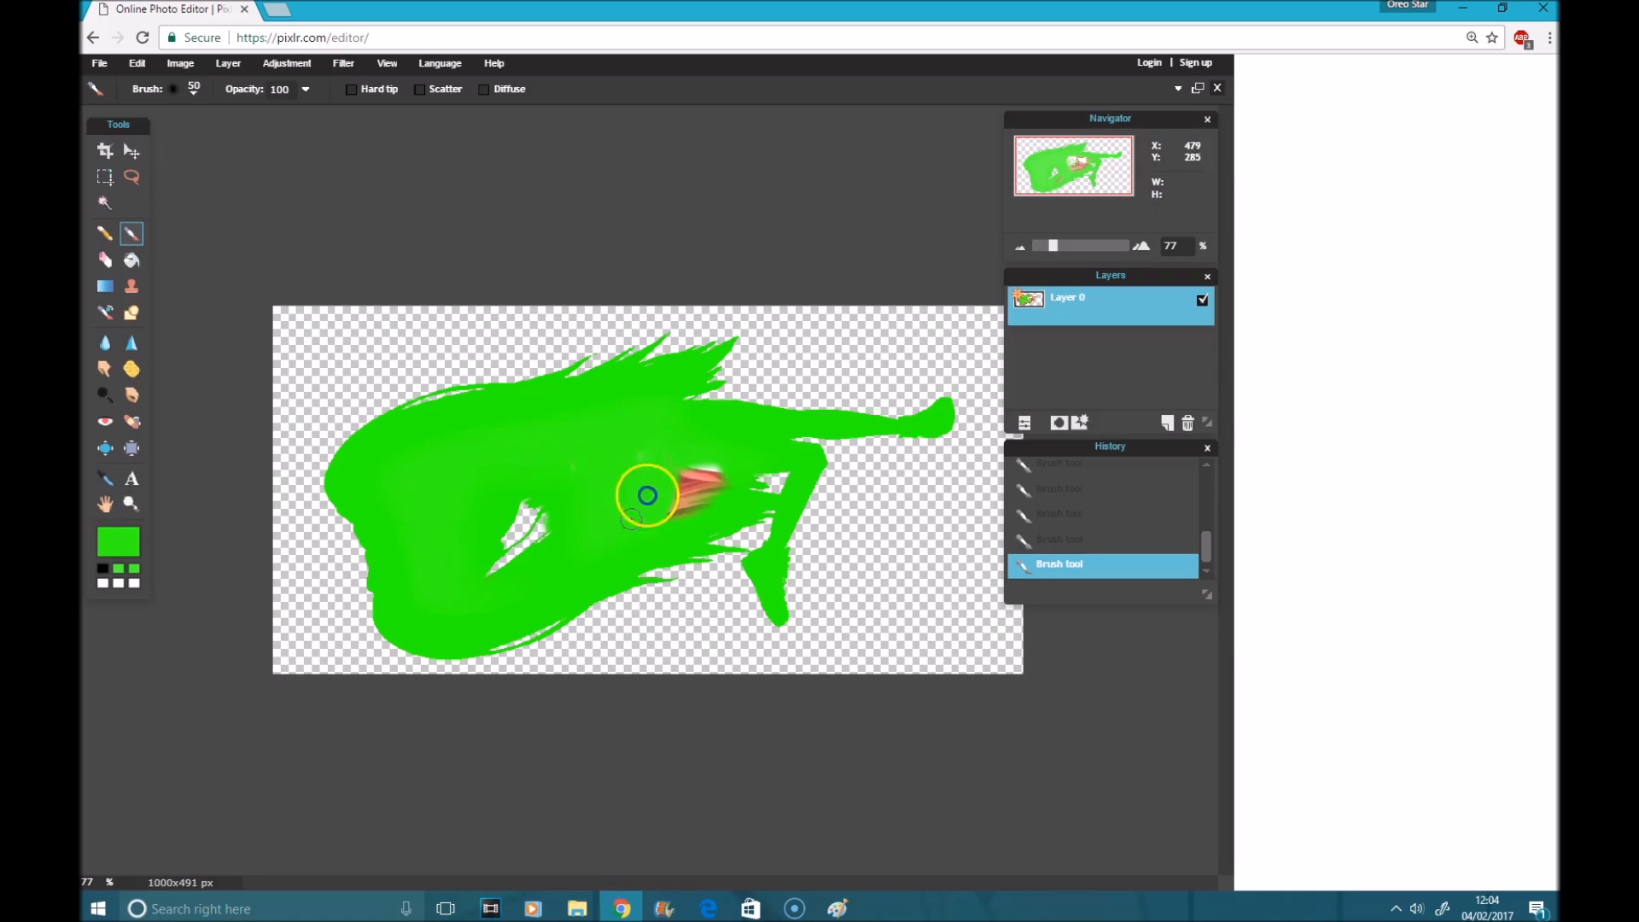
drag(689, 484, 705, 460)
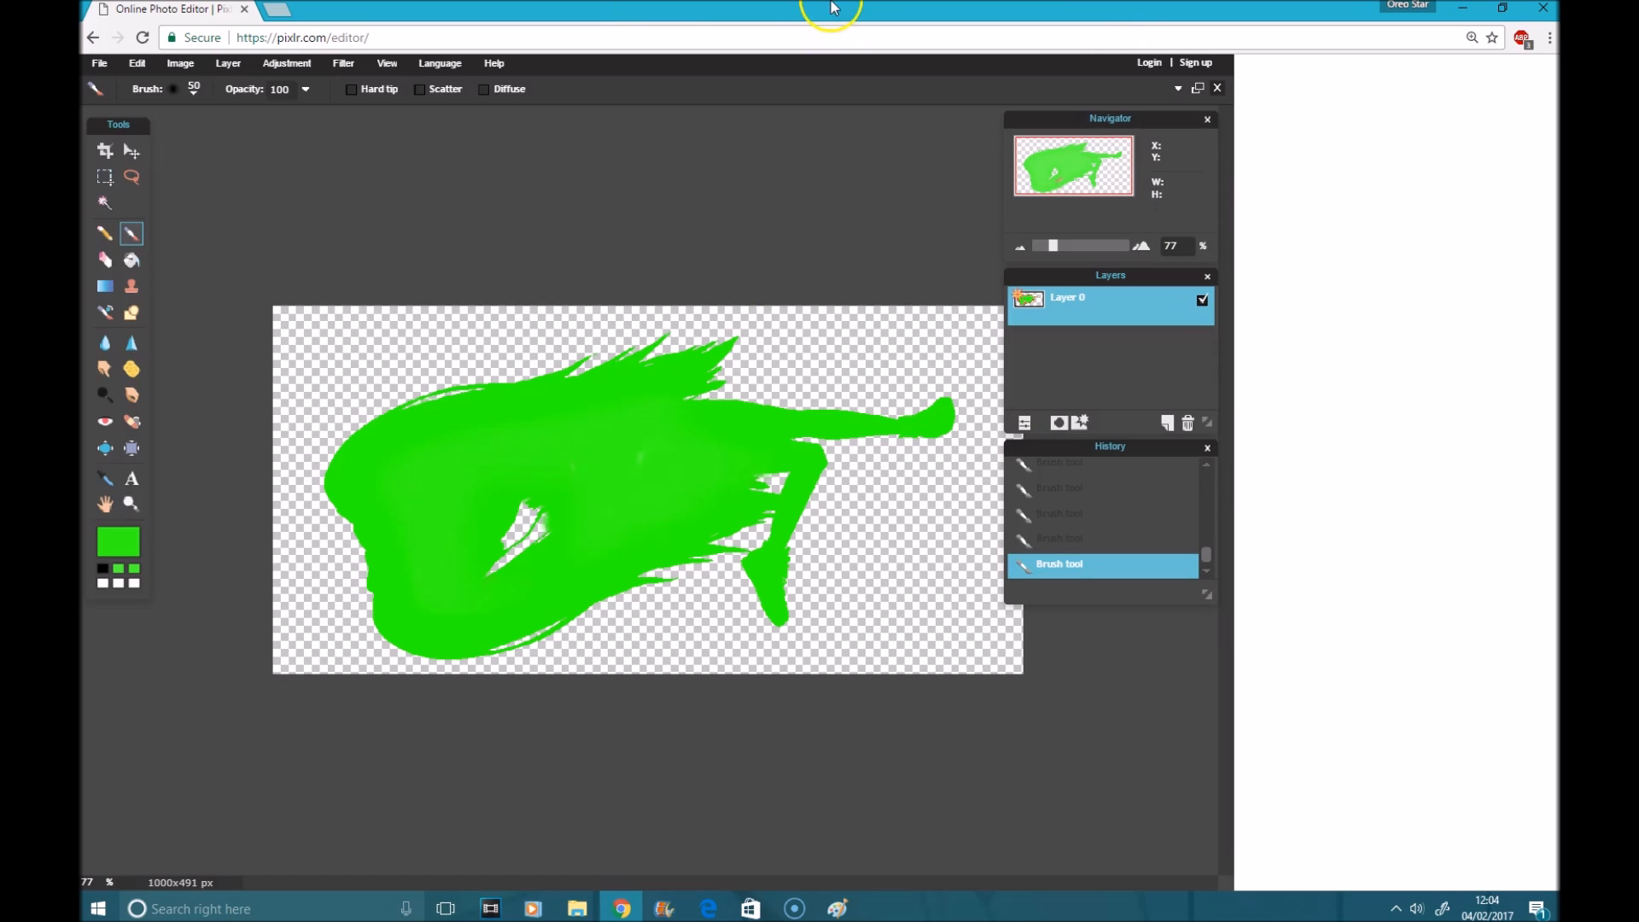
Save the silhouette as the PNG "snip of avatat" with transparent, full-quality format, replacing the existing file in the "intro for video" folder
click(136, 64)
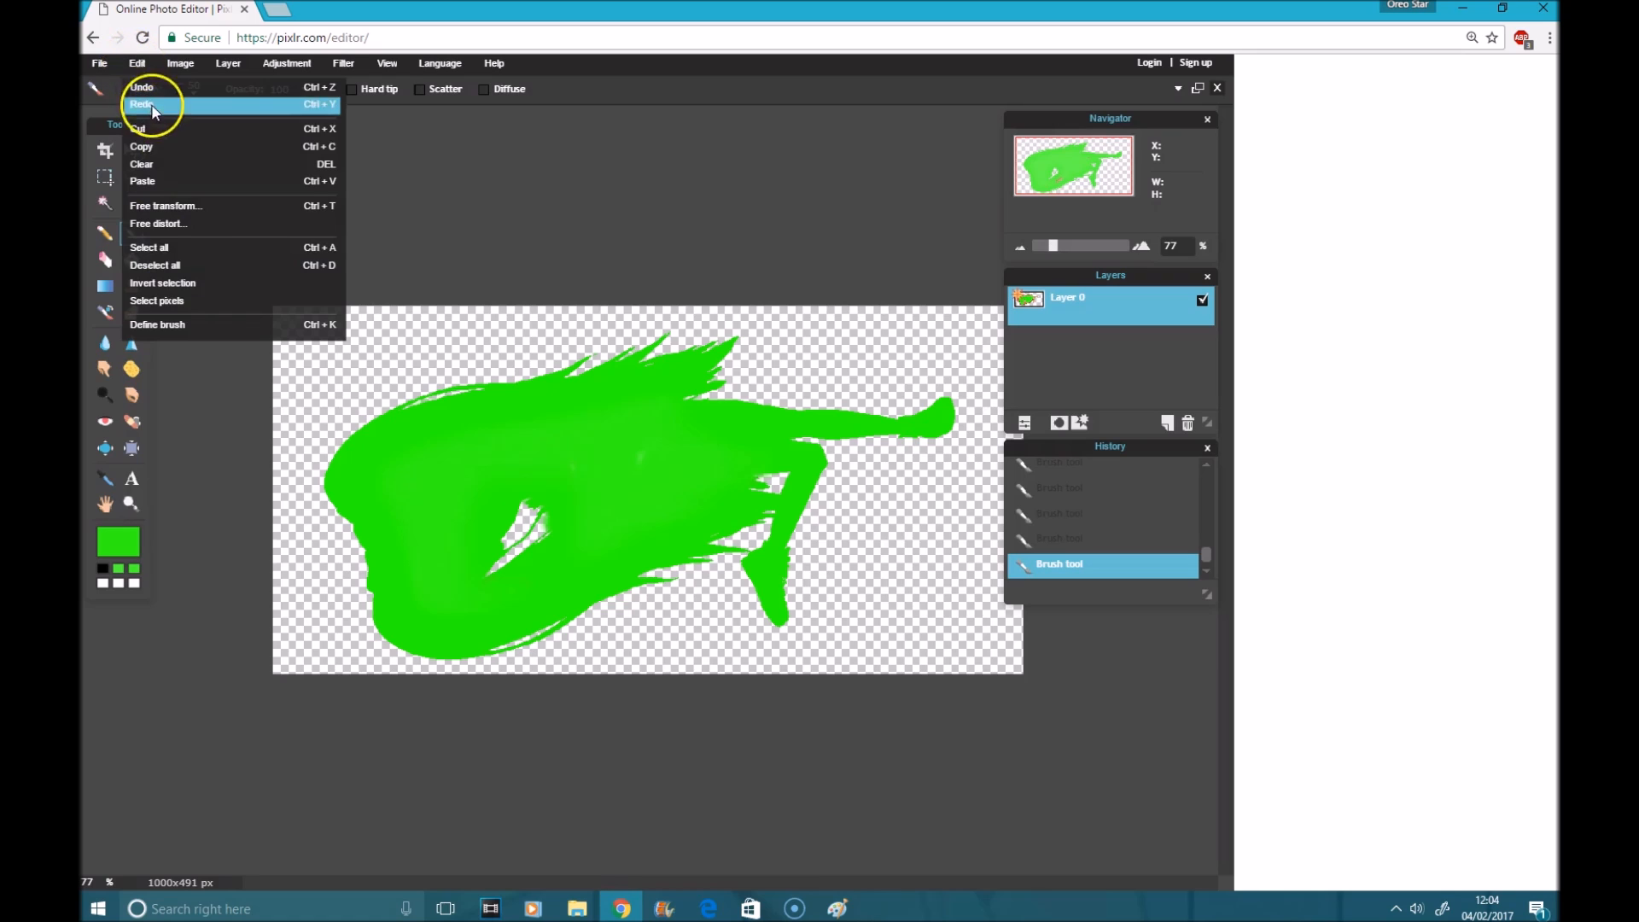
mouse_move(101, 65)
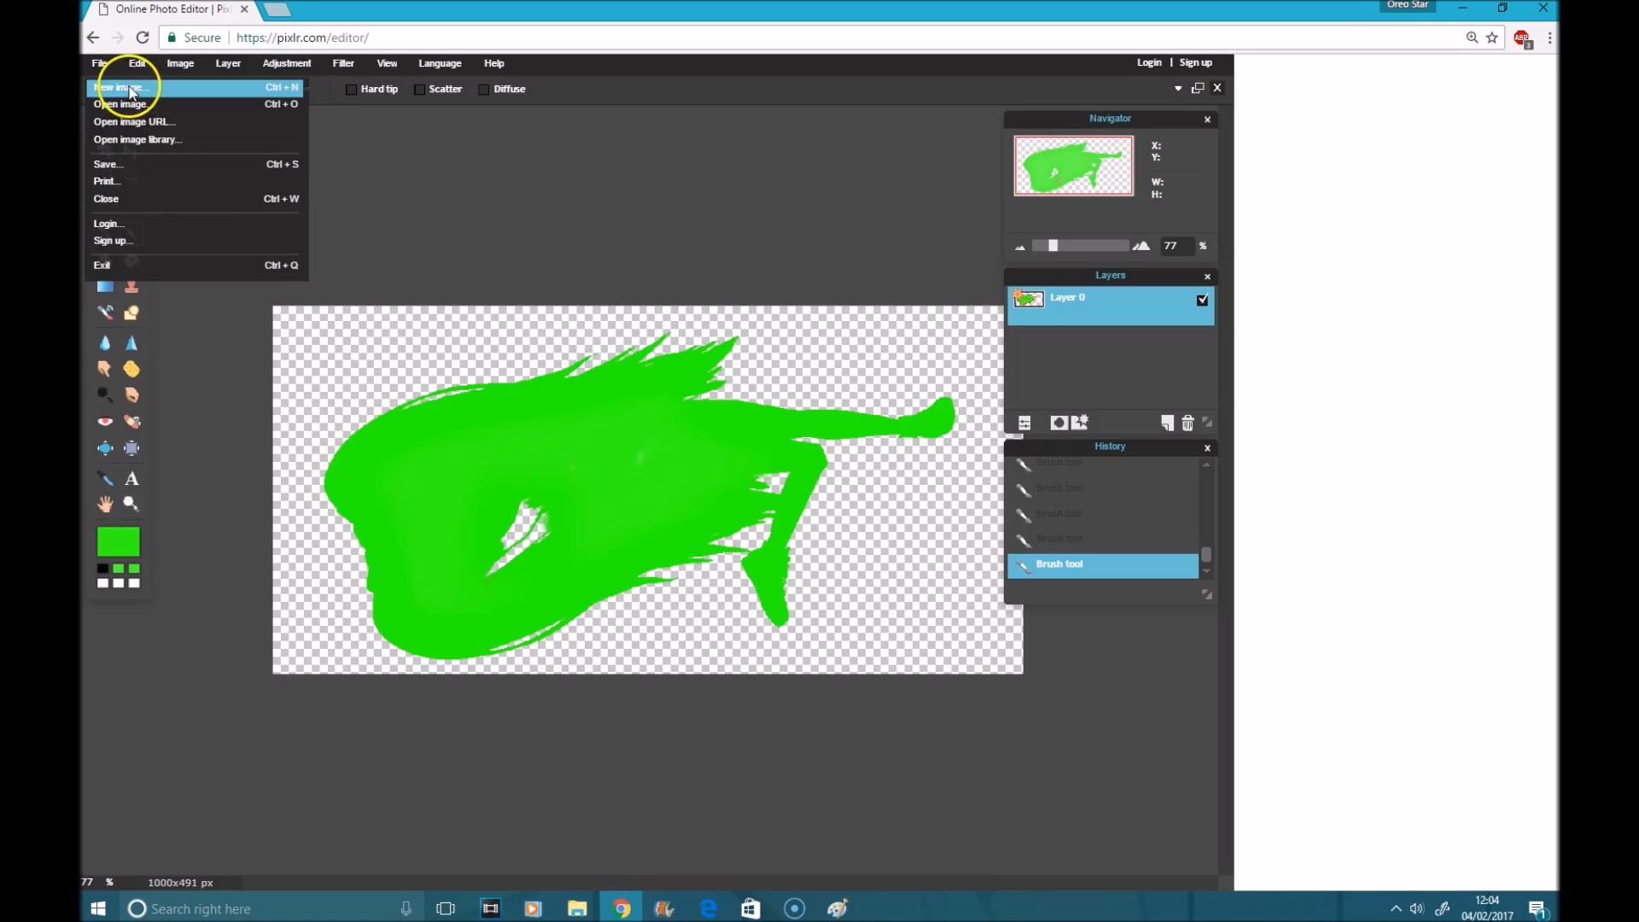
click(108, 164)
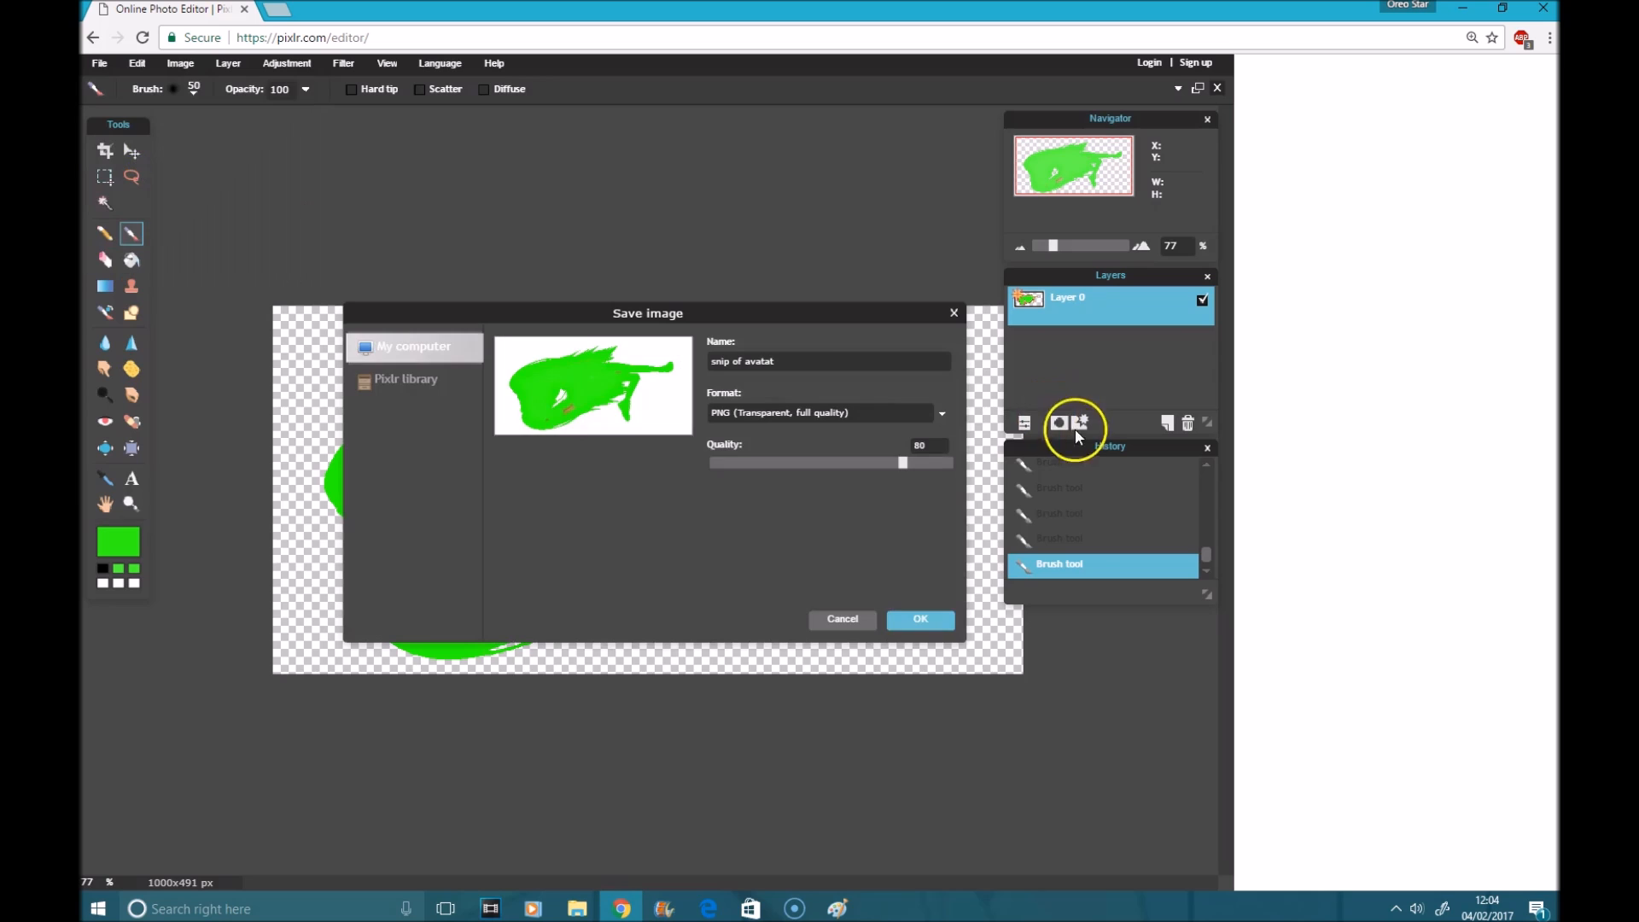
click(920, 619)
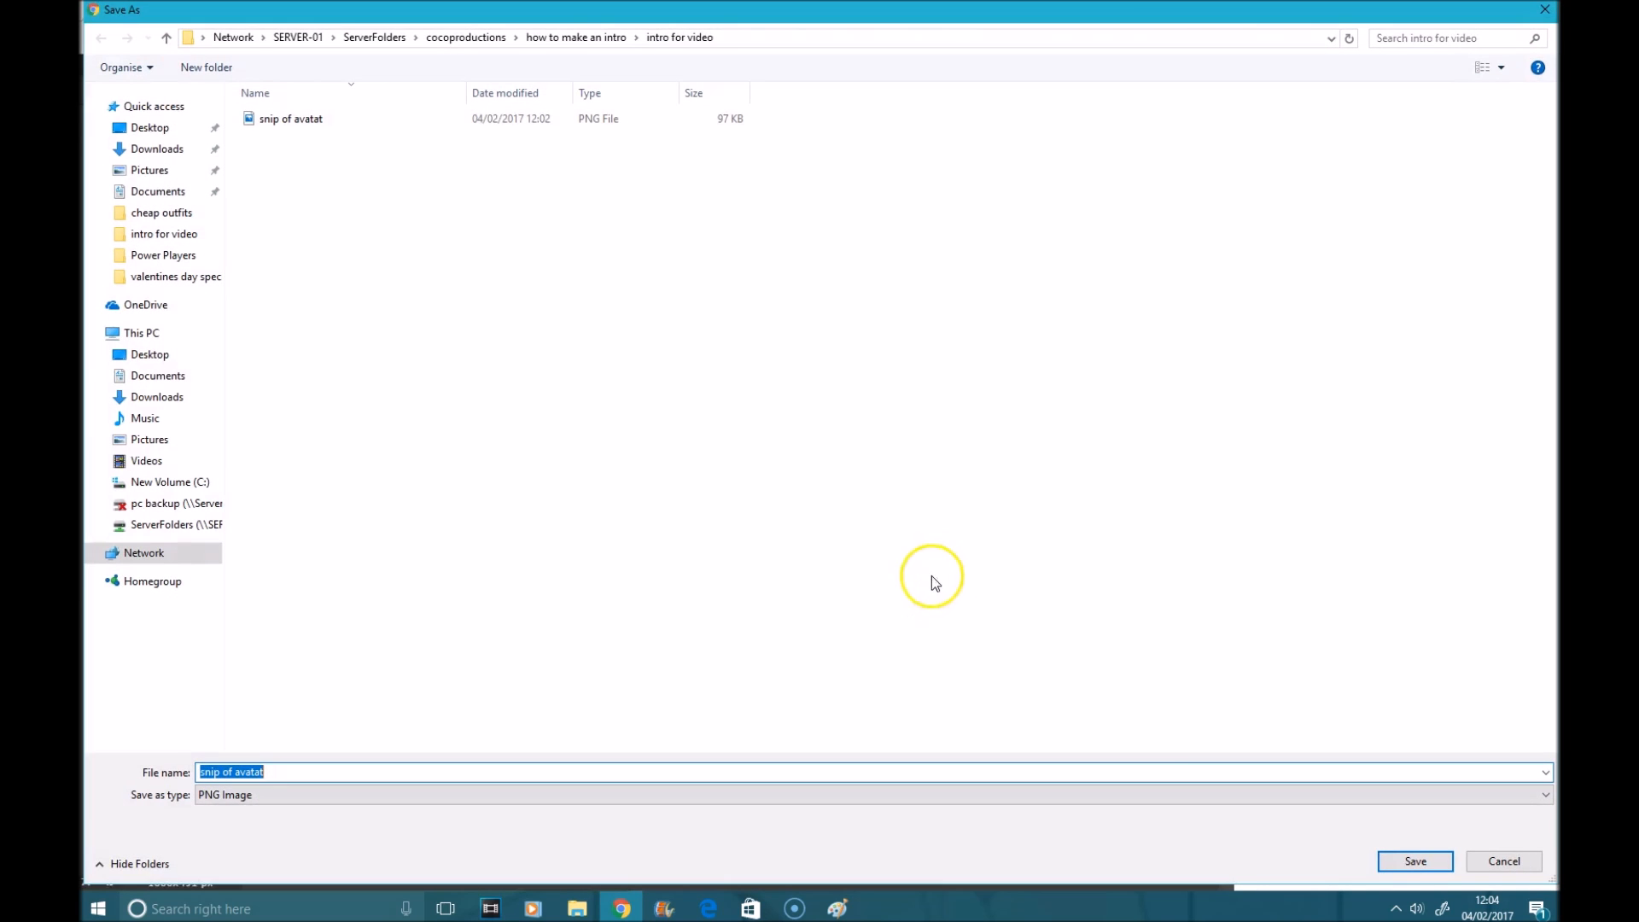
click(1411, 862)
click(845, 454)
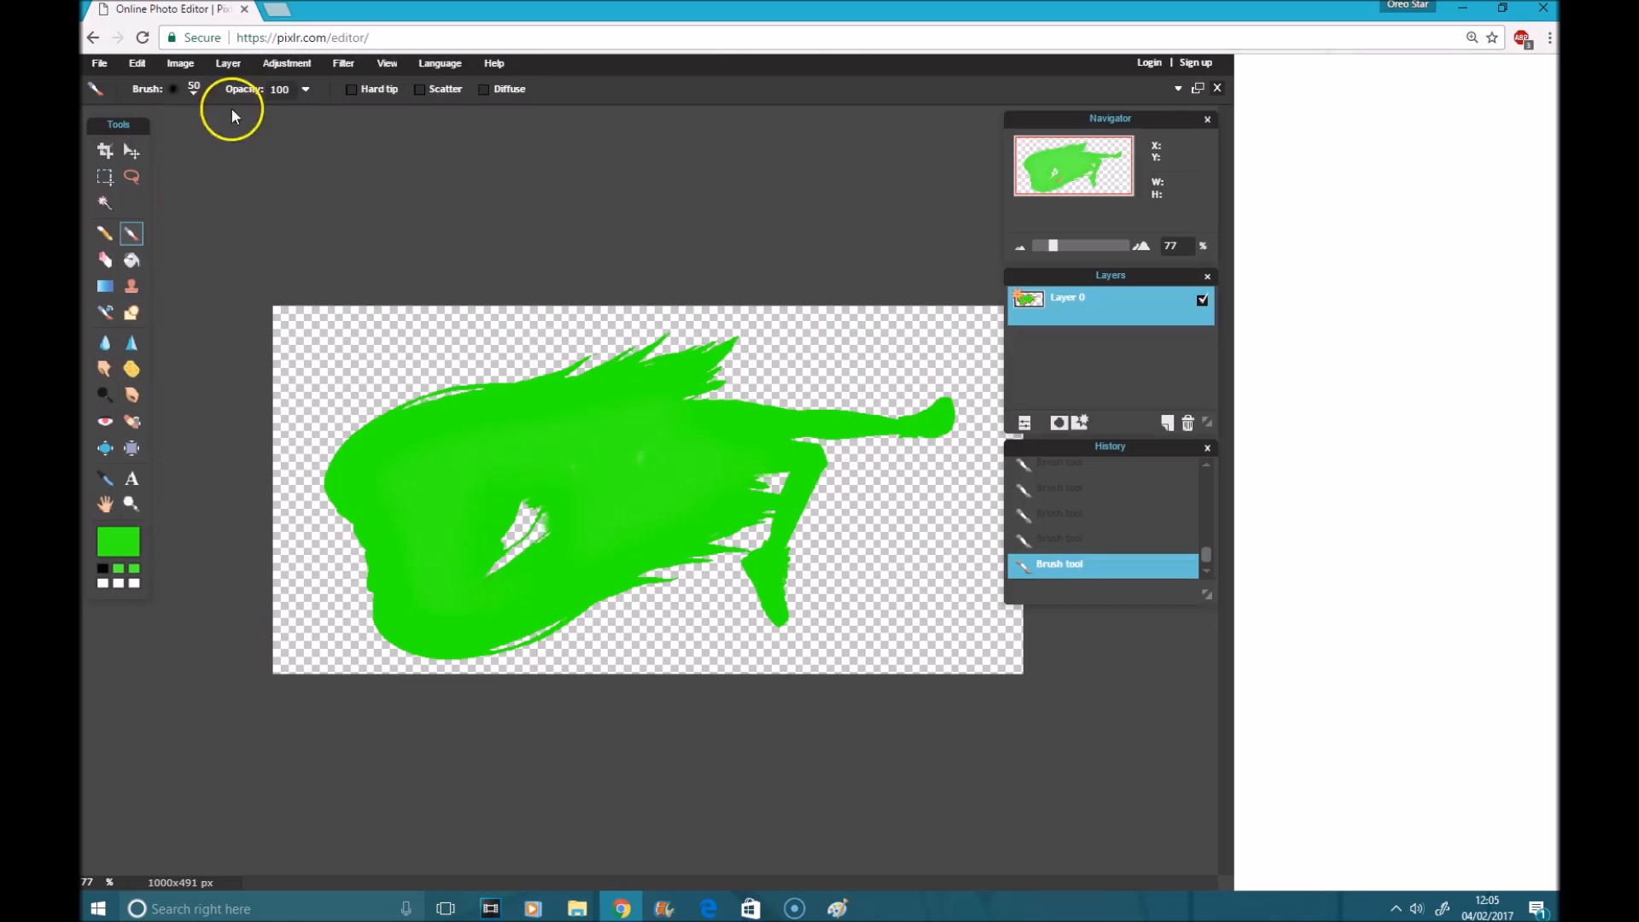
Harden the green brush and paint over part of the reddish patch beside the hair strands above the bent leg
scroll(220, 578, up, 2)
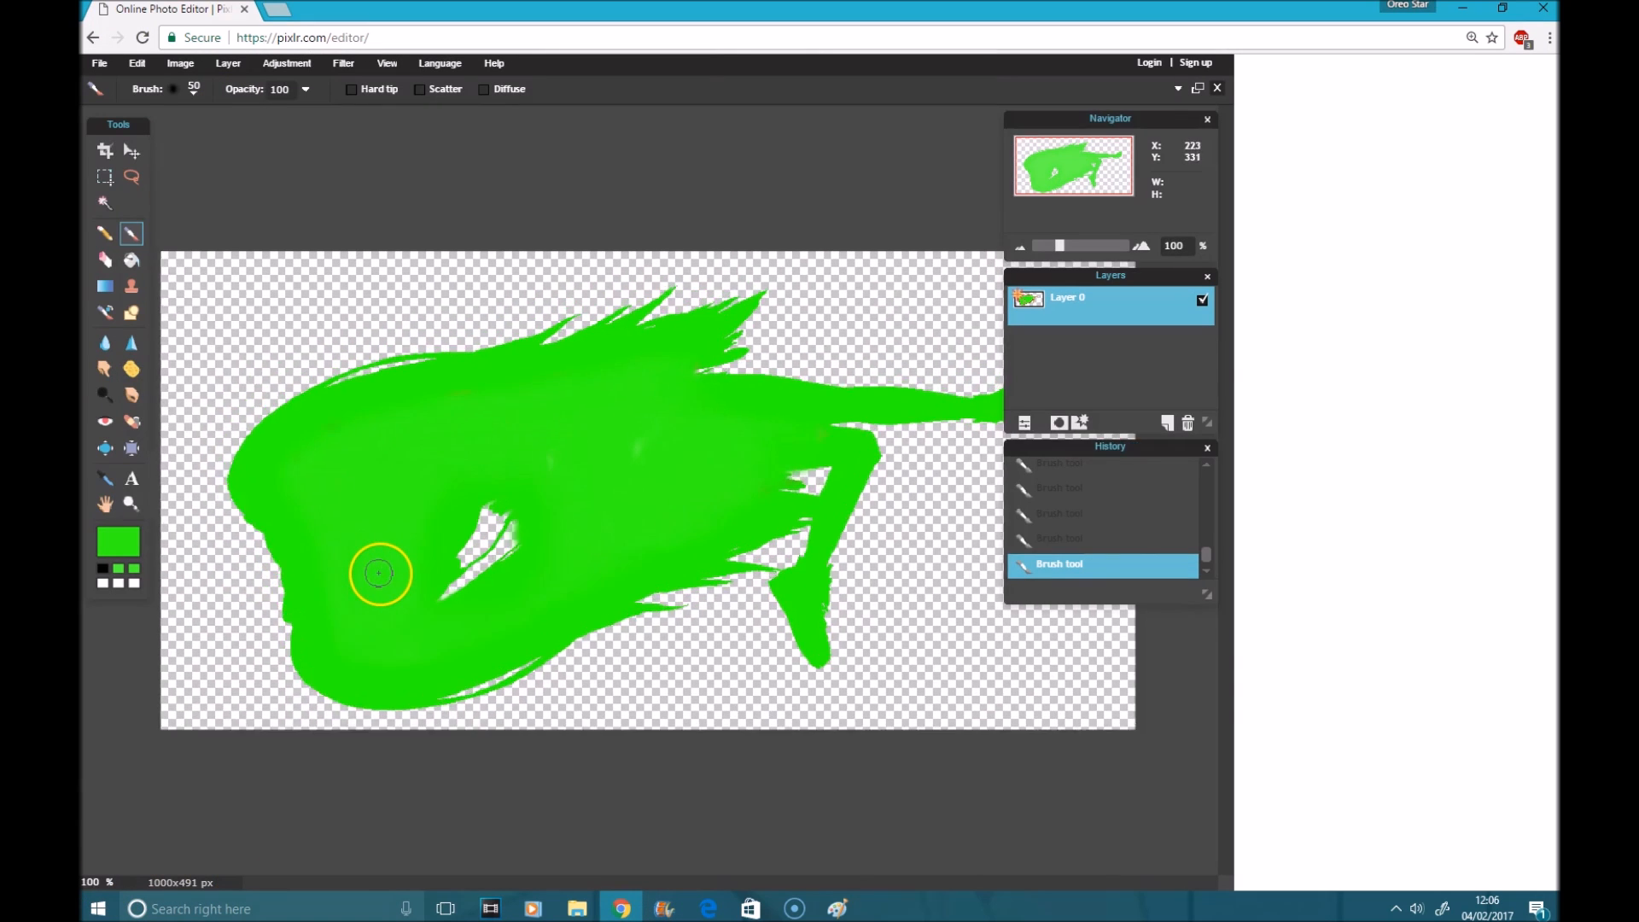
scroll(379, 573, up, 4)
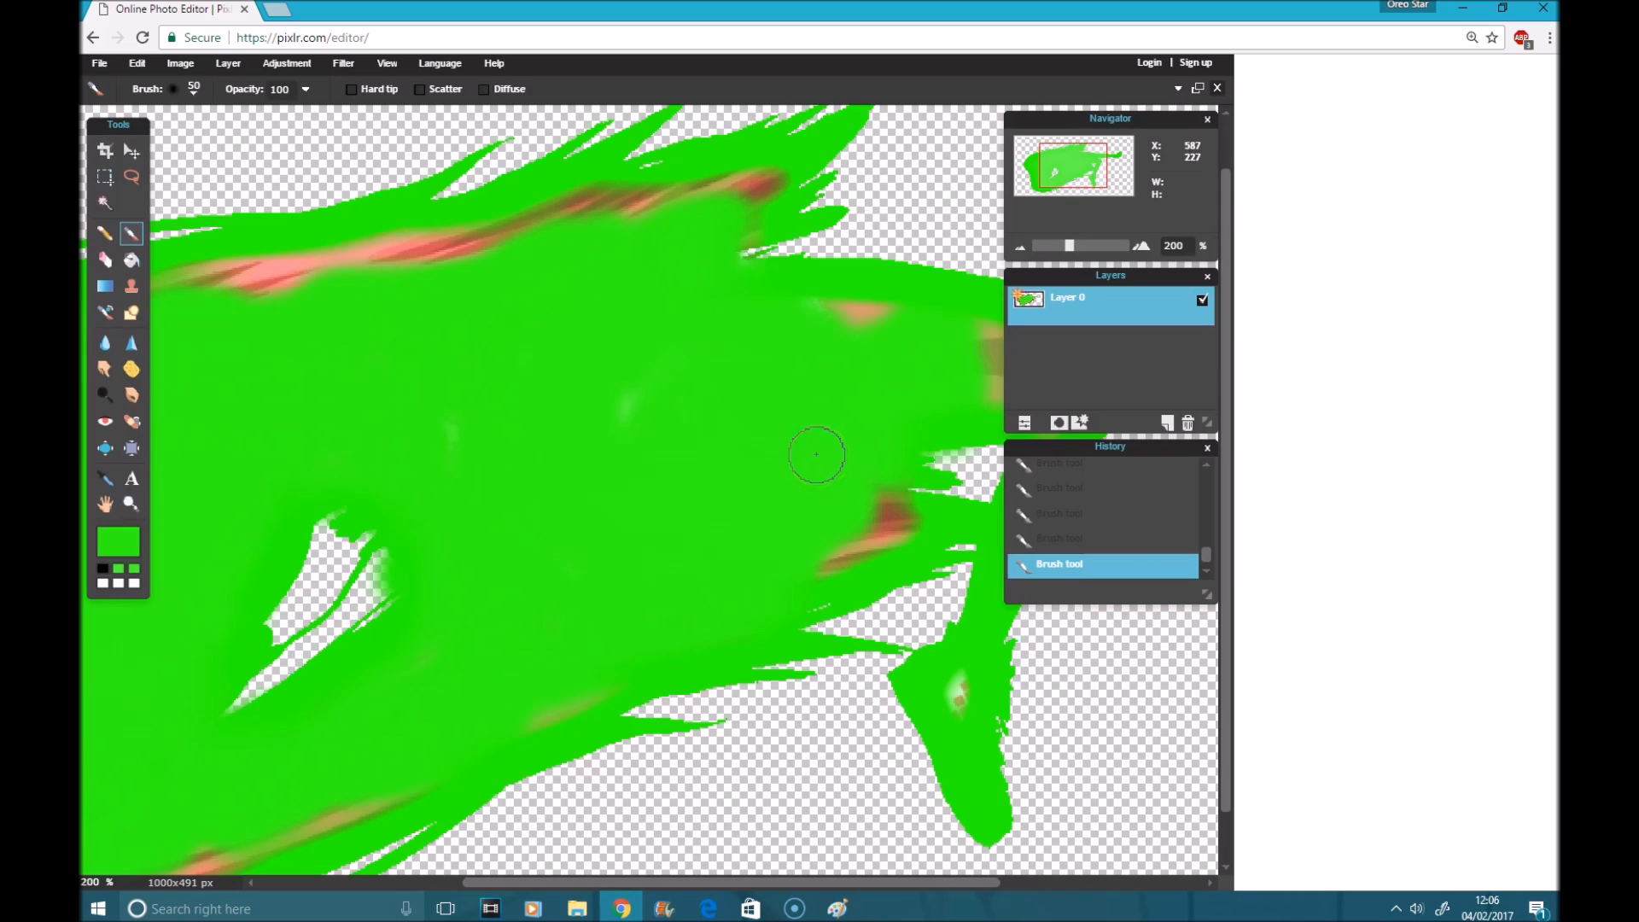
right_click(345, 551)
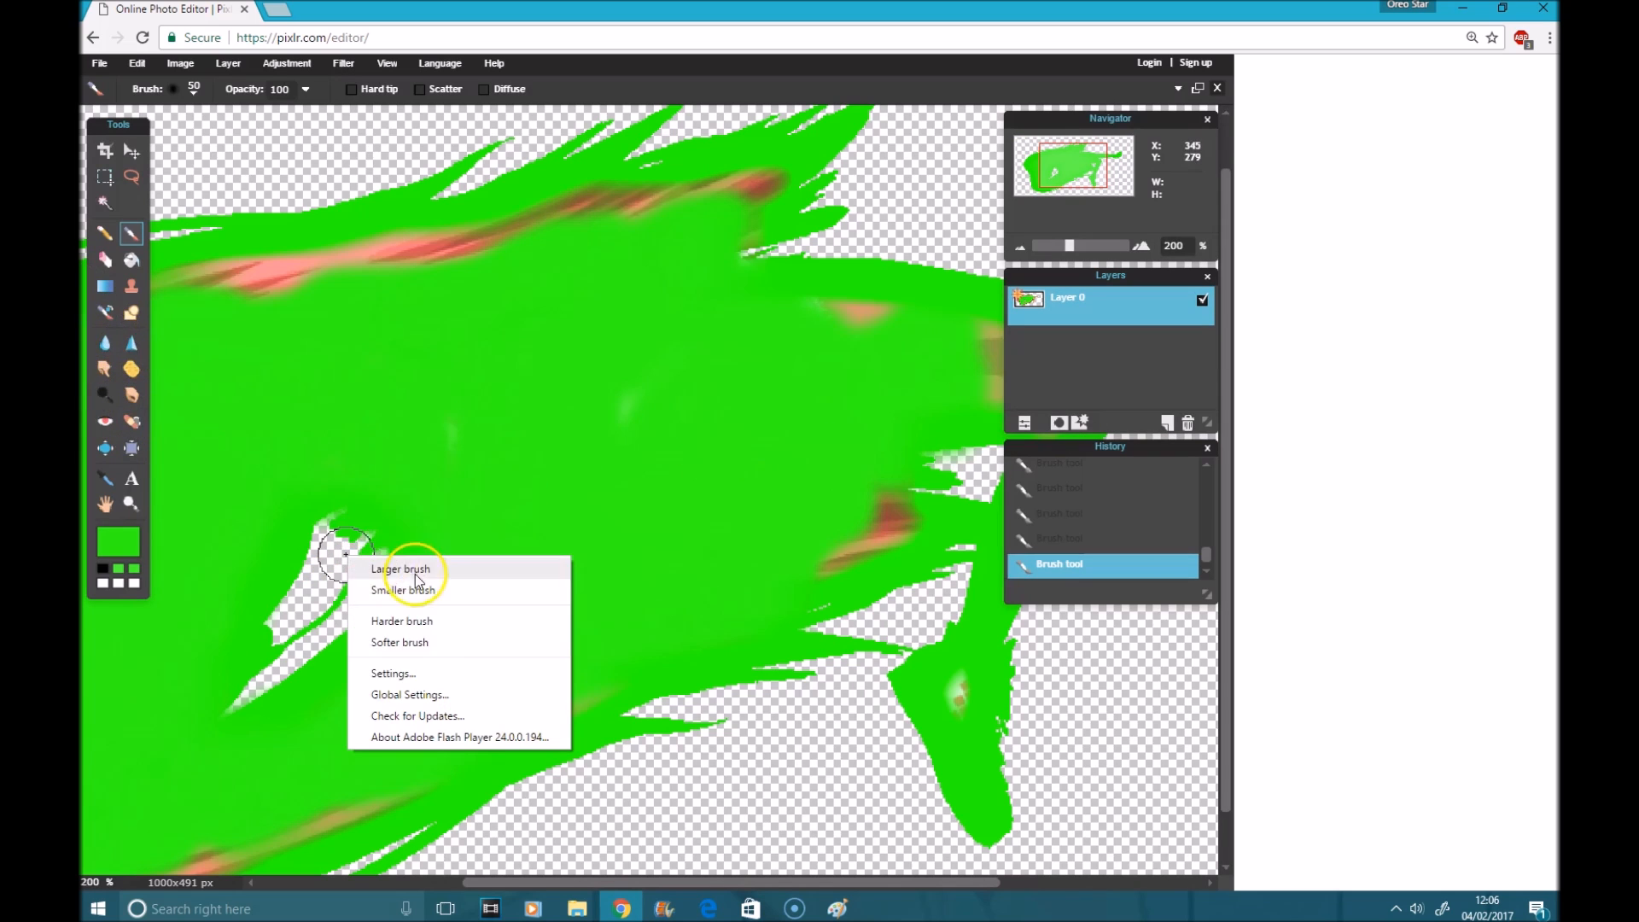
right_click(436, 624)
click(458, 639)
right_click(494, 673)
click(549, 729)
right_click(533, 666)
click(607, 733)
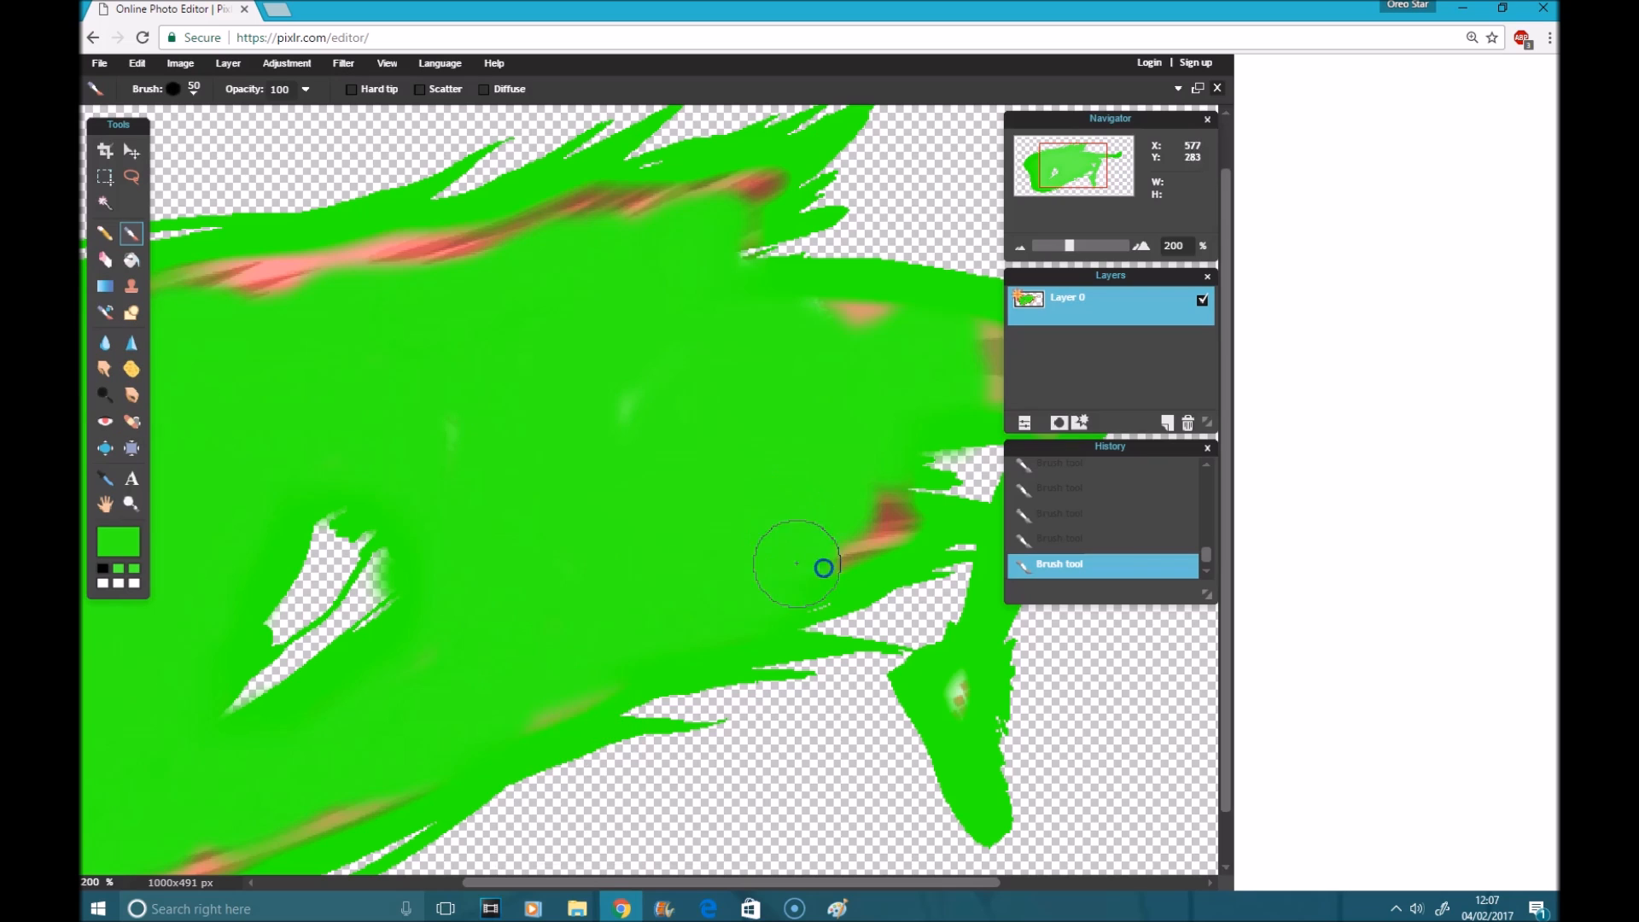
Harden the brush further, reduce its size to 40 and paint over the rest of the reddish patch above the bent leg
right_click(548, 468)
click(578, 501)
right_click(605, 525)
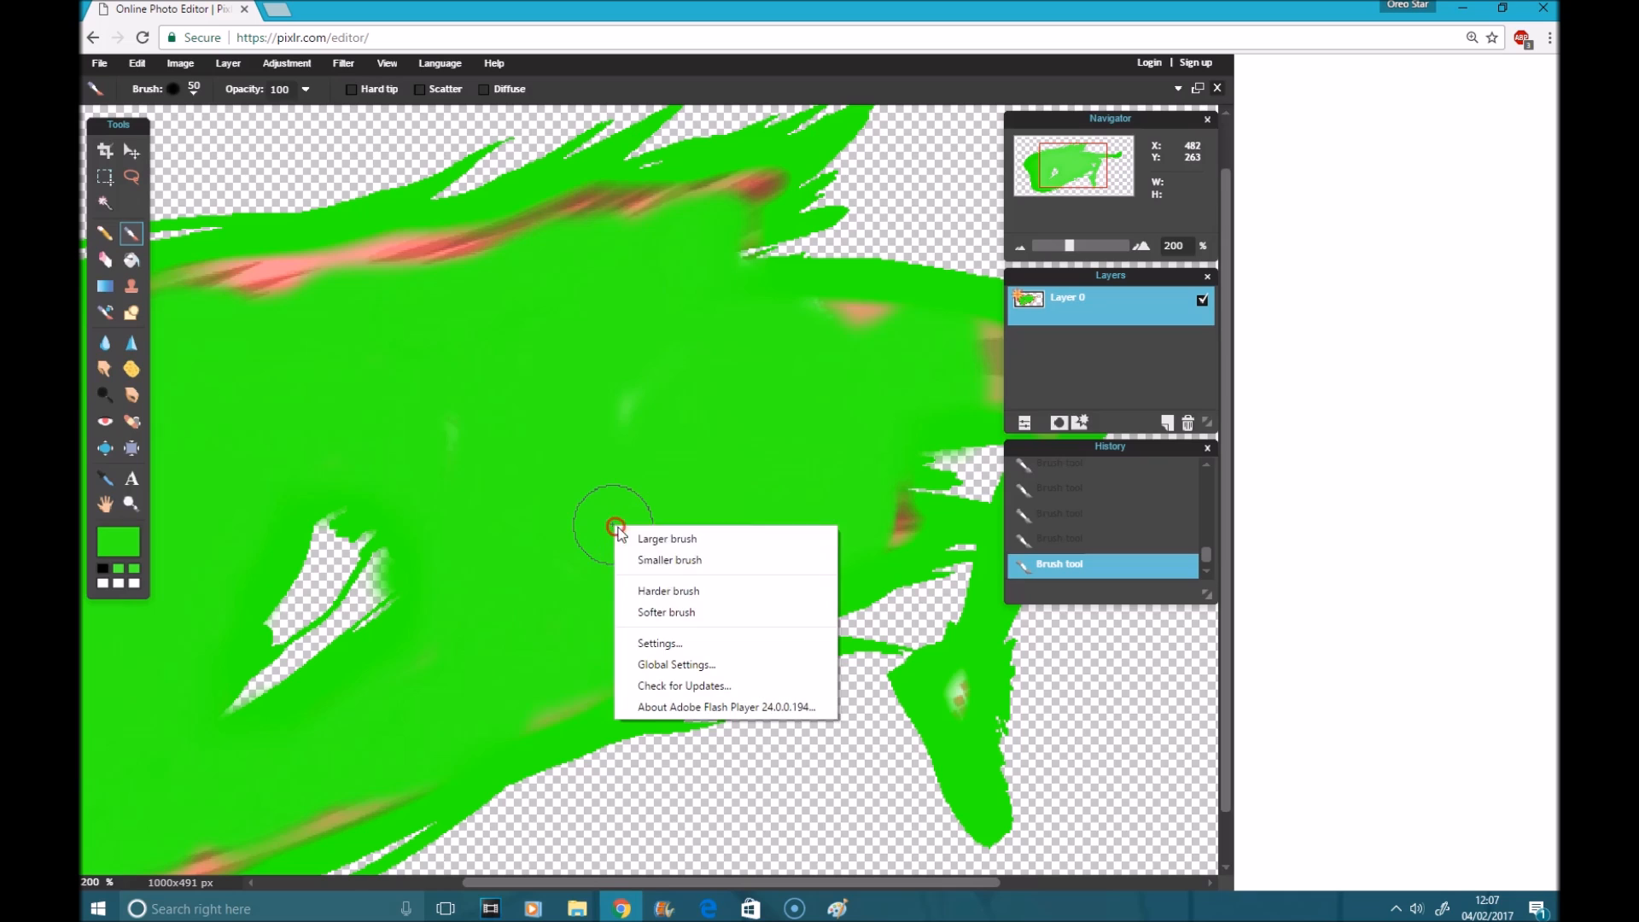
click(622, 589)
right_click(639, 581)
click(672, 645)
right_click(669, 623)
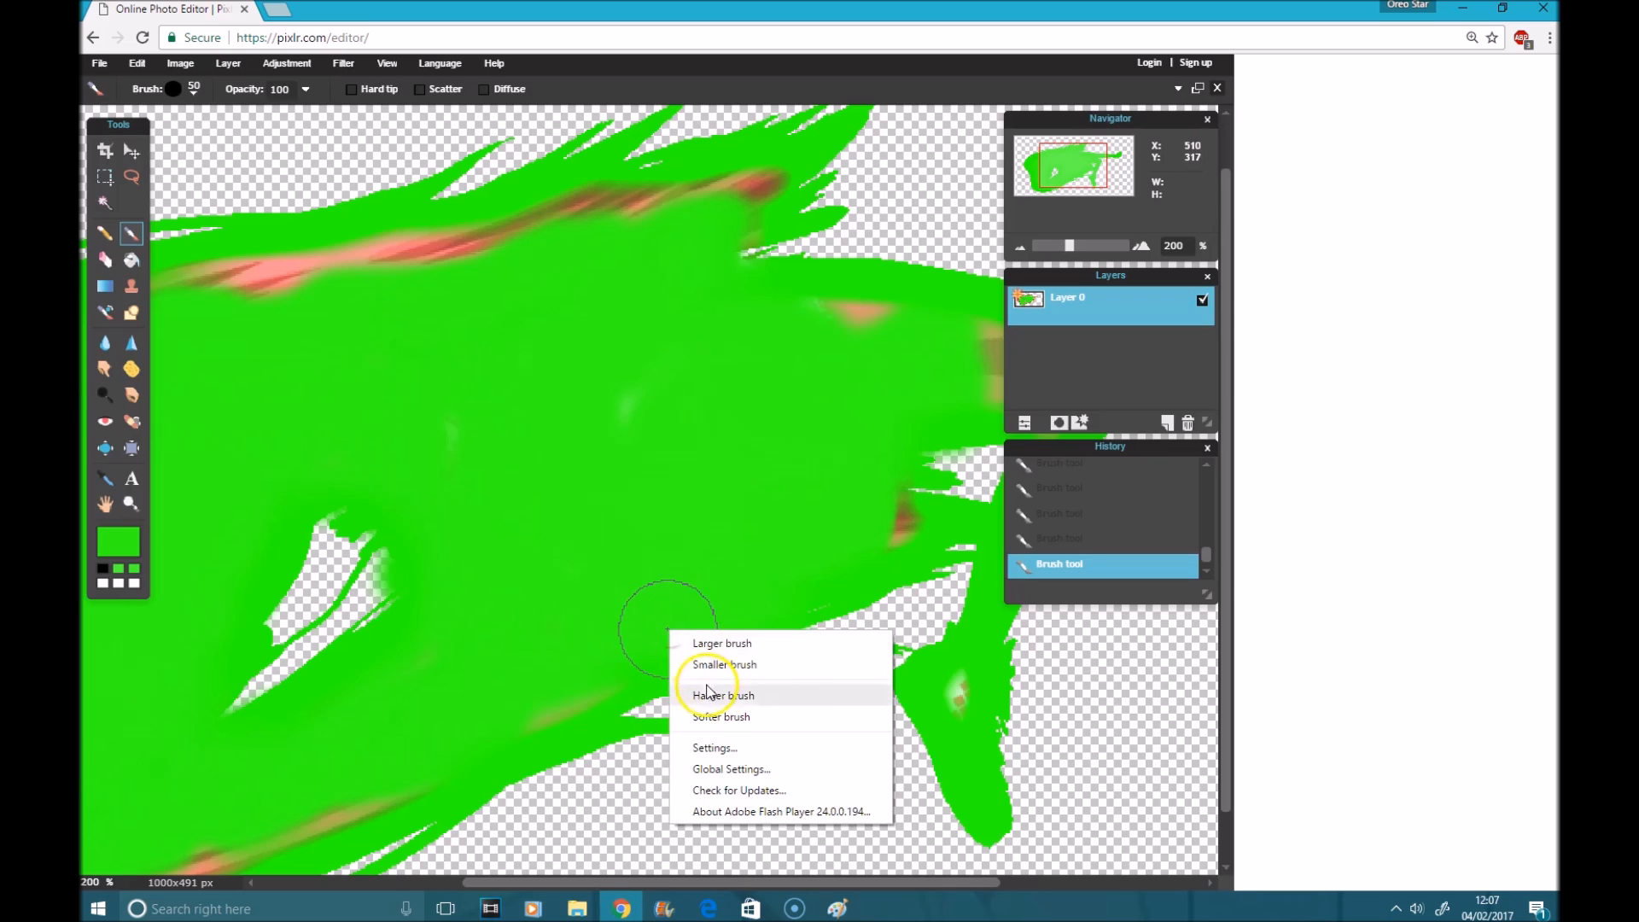
click(683, 688)
right_click(595, 563)
click(649, 629)
right_click(566, 542)
click(599, 607)
right_click(596, 591)
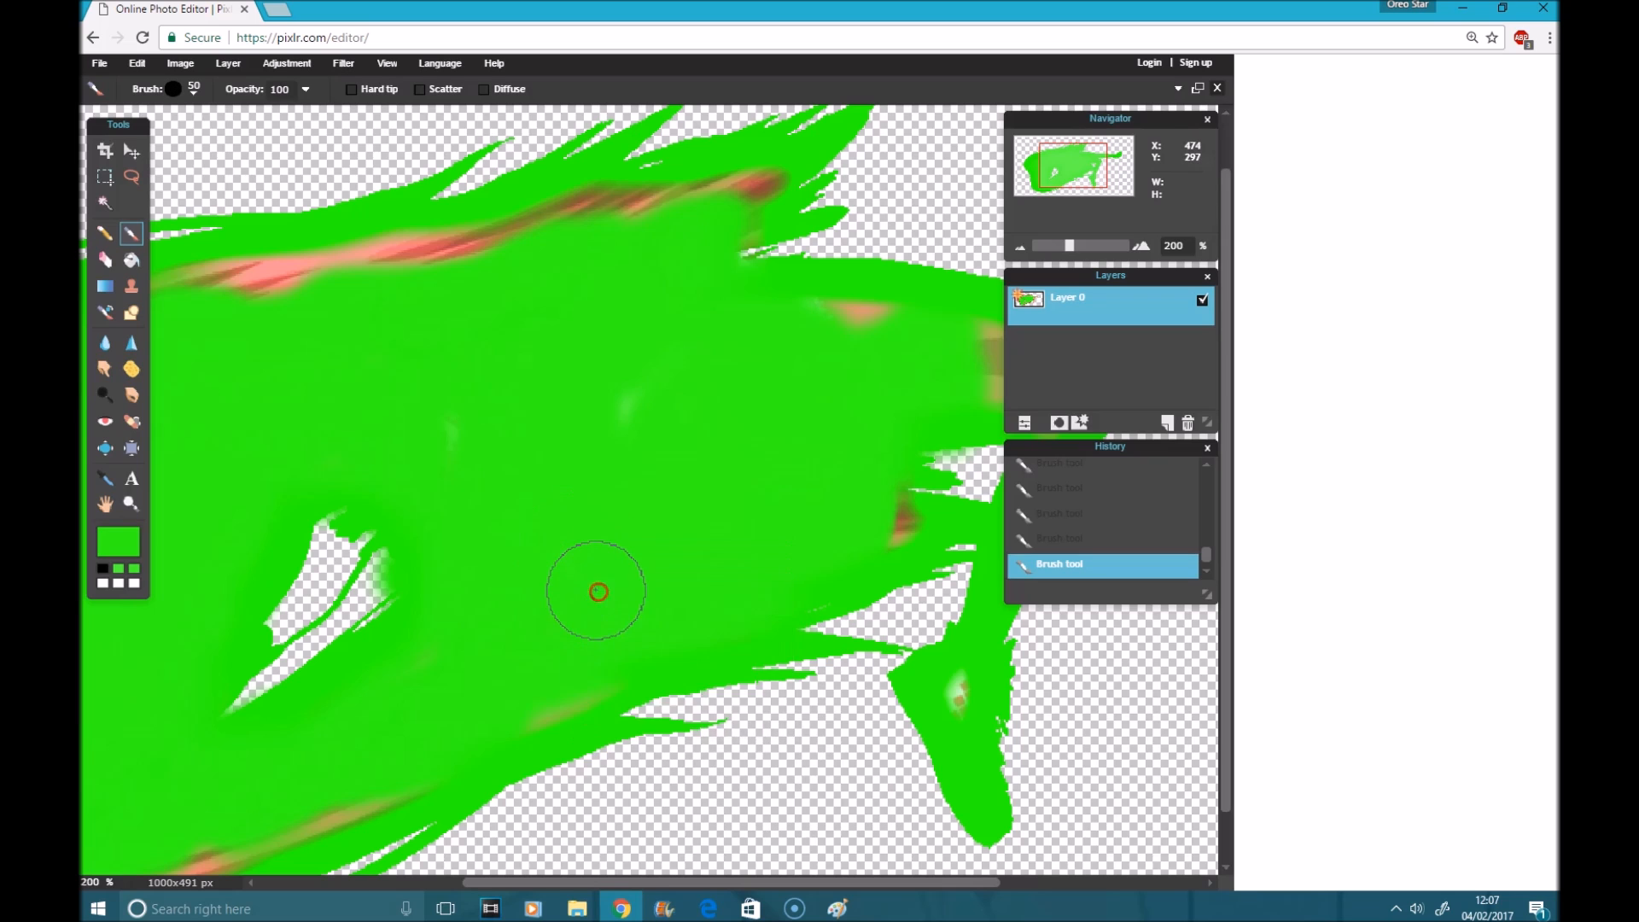
click(654, 627)
drag(878, 523, 878, 461)
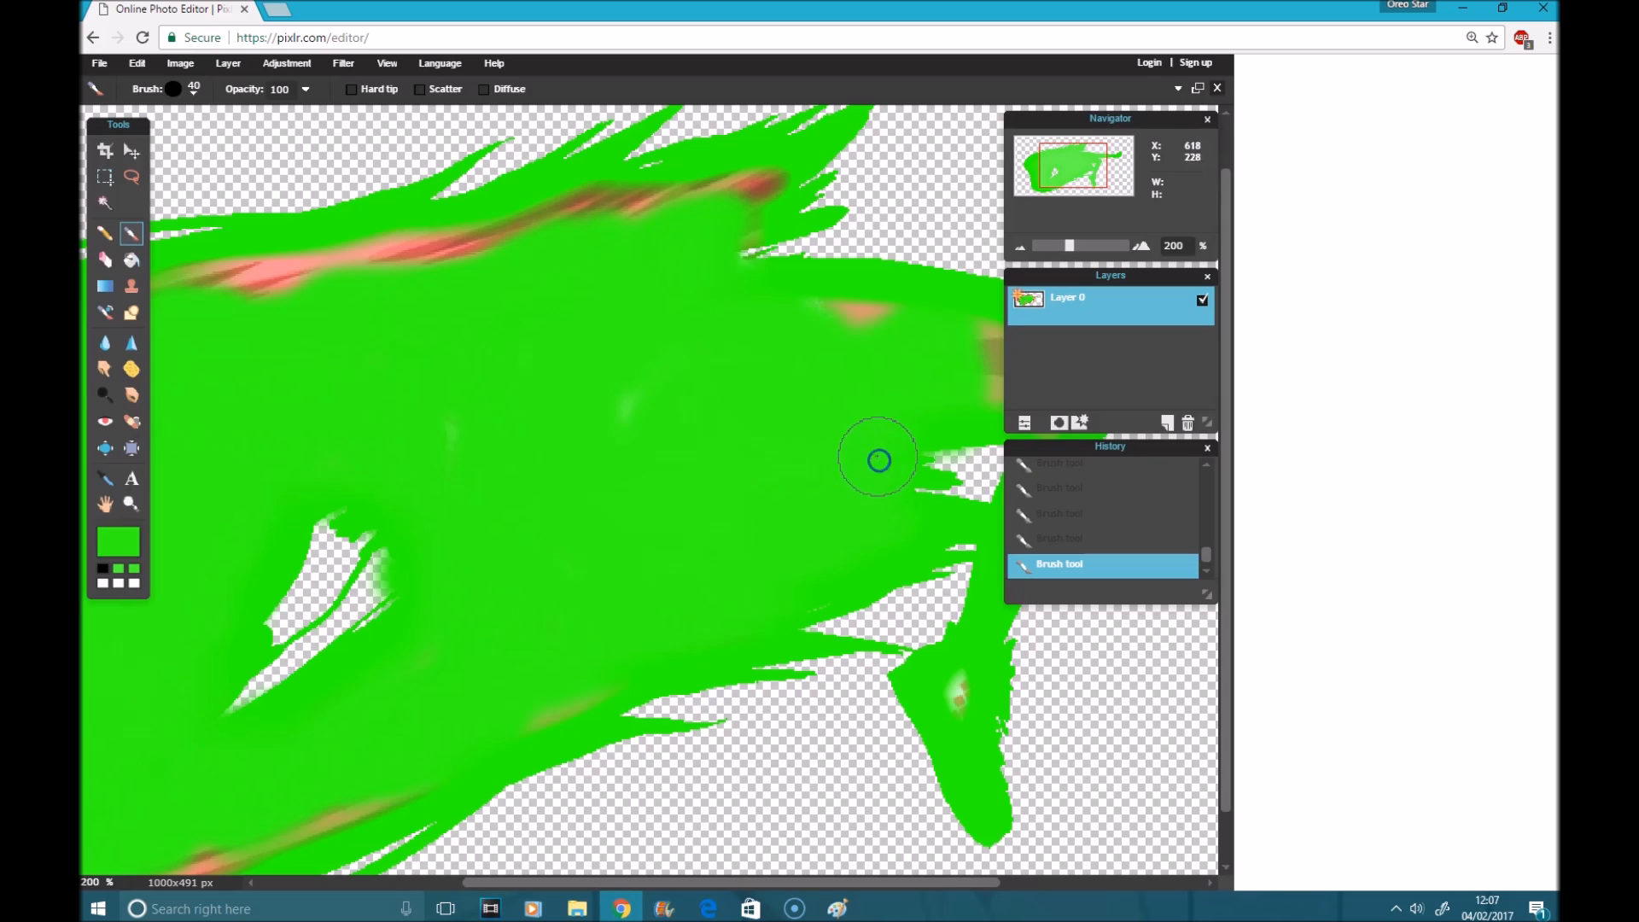
drag(421, 546, 418, 562)
Activate the Eraser tool and set its brush size to 11
click(104, 259)
right_click(426, 498)
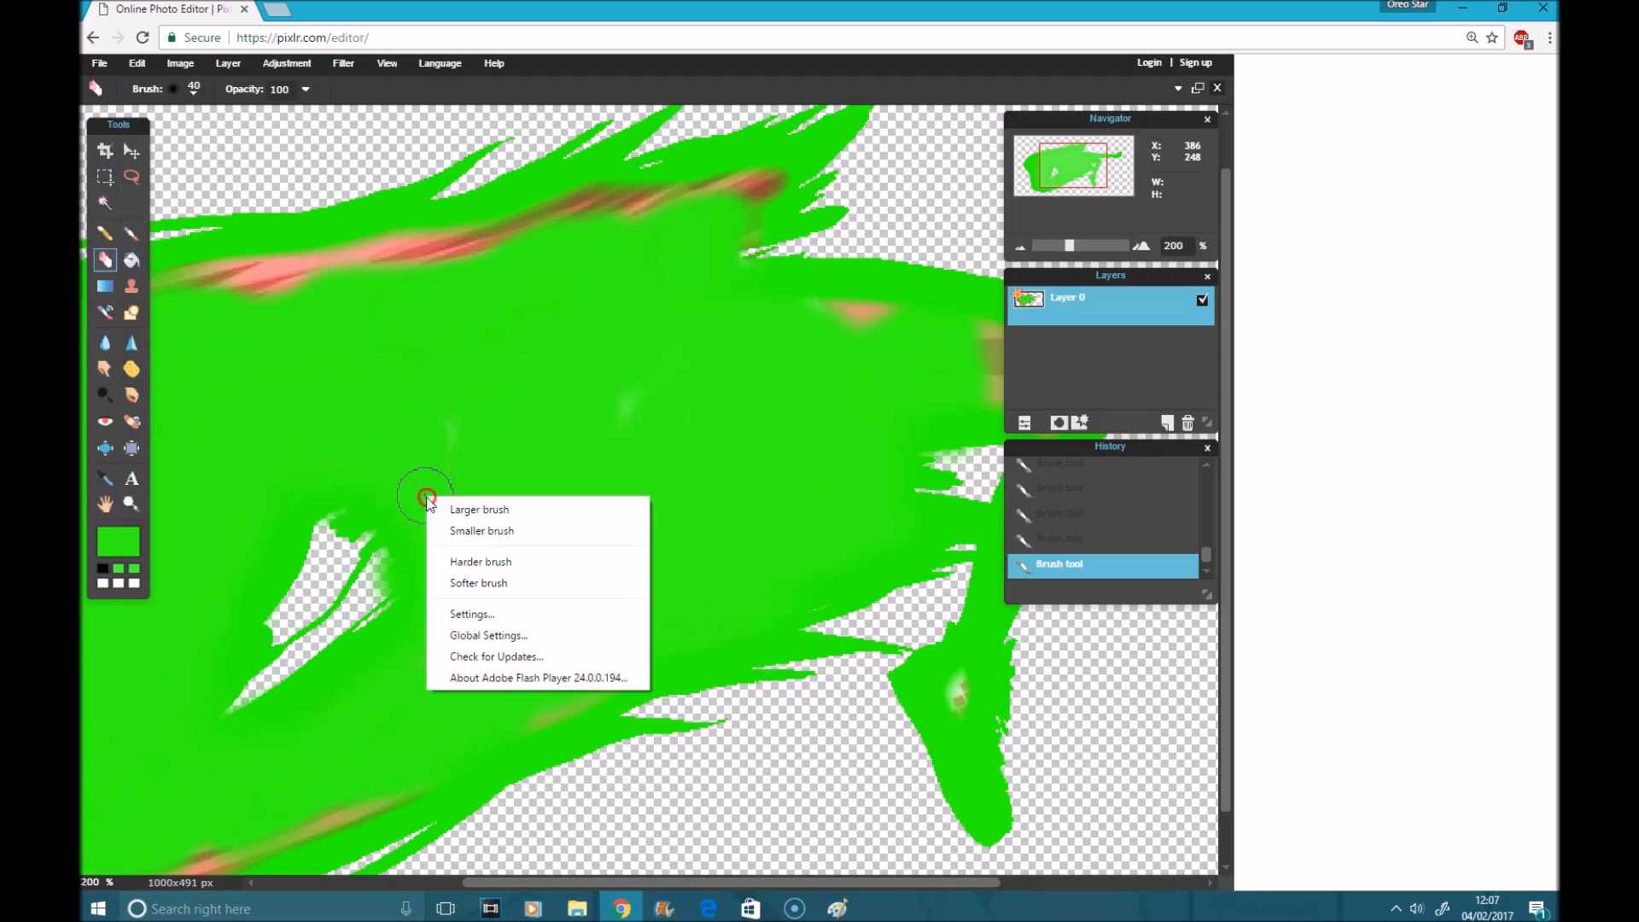
click(483, 530)
right_click(478, 529)
click(521, 563)
right_click(518, 577)
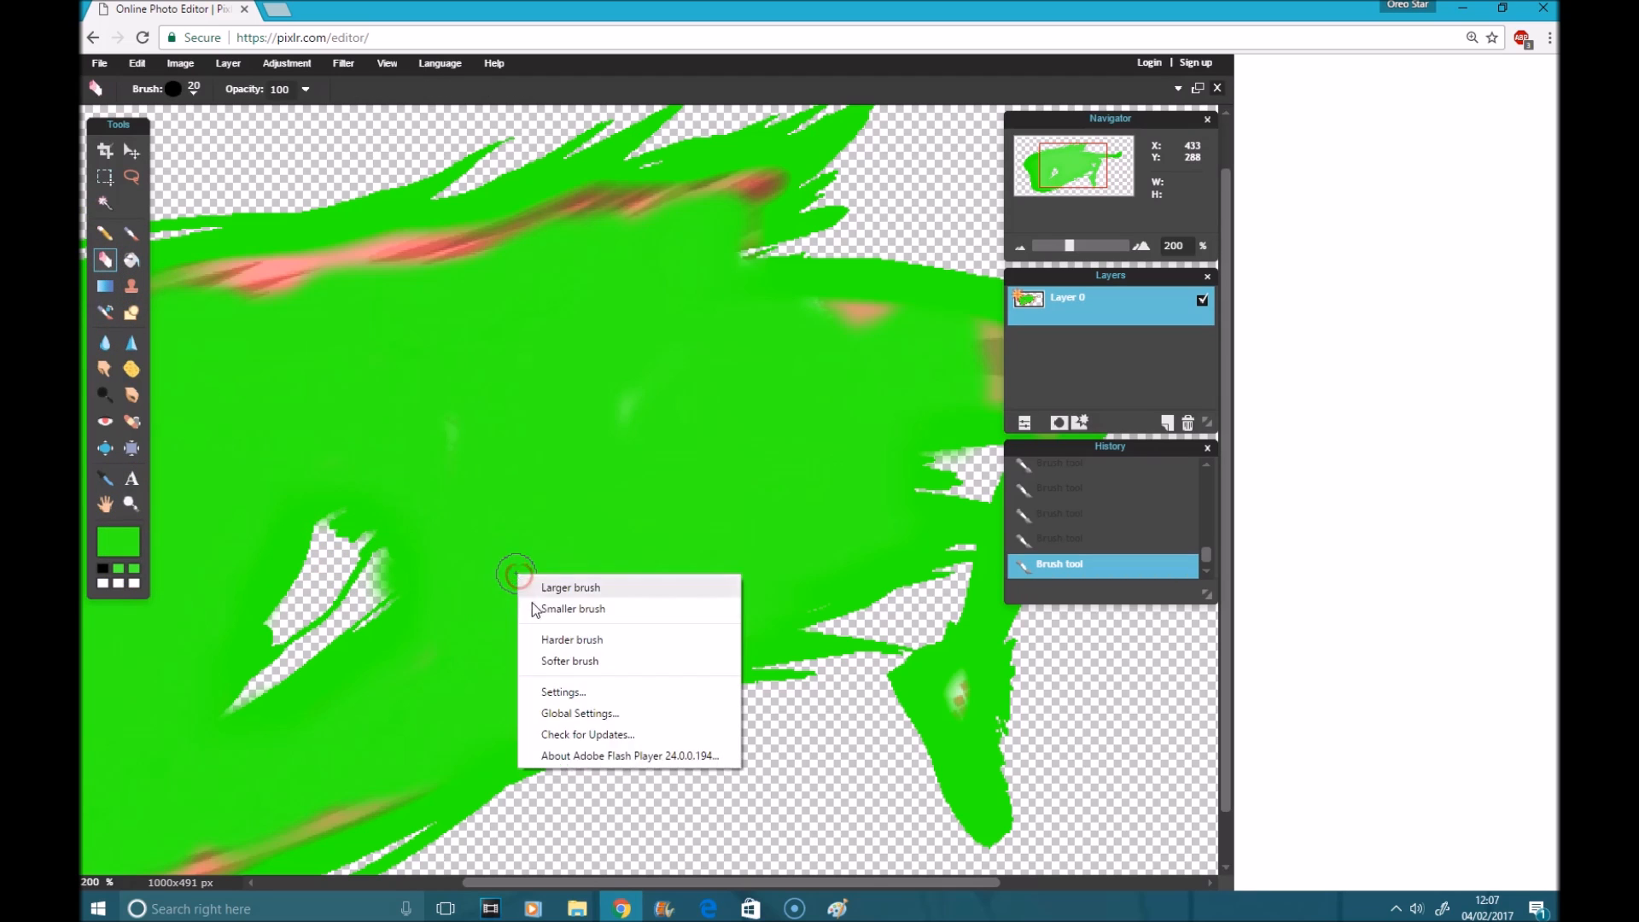
click(539, 609)
right_click(537, 611)
click(599, 646)
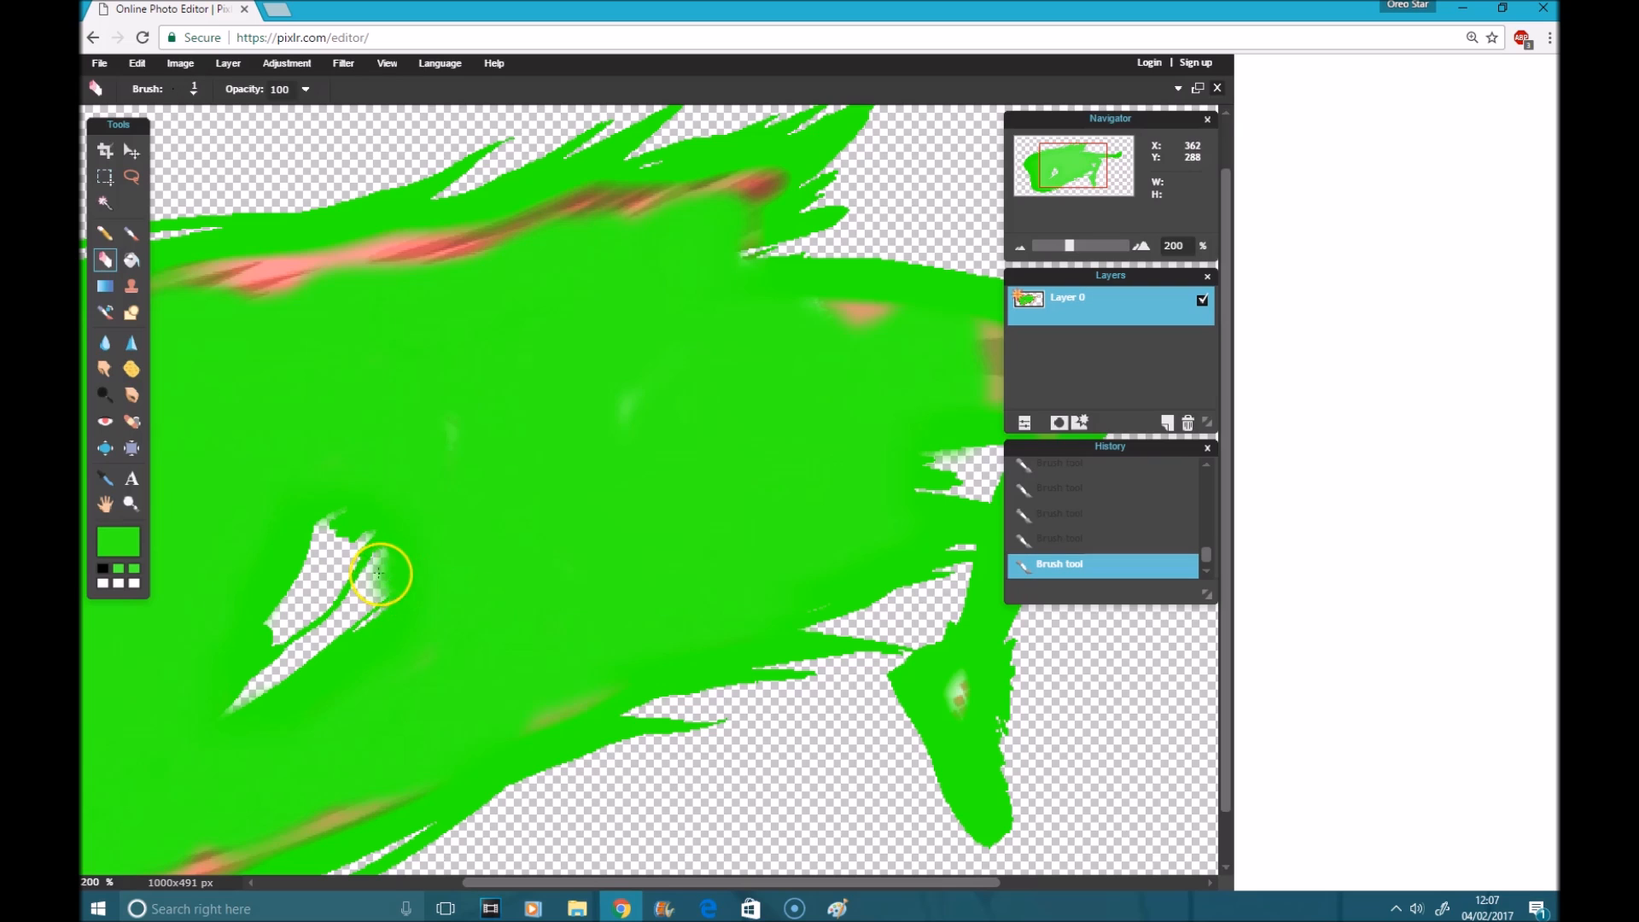
right_click(457, 546)
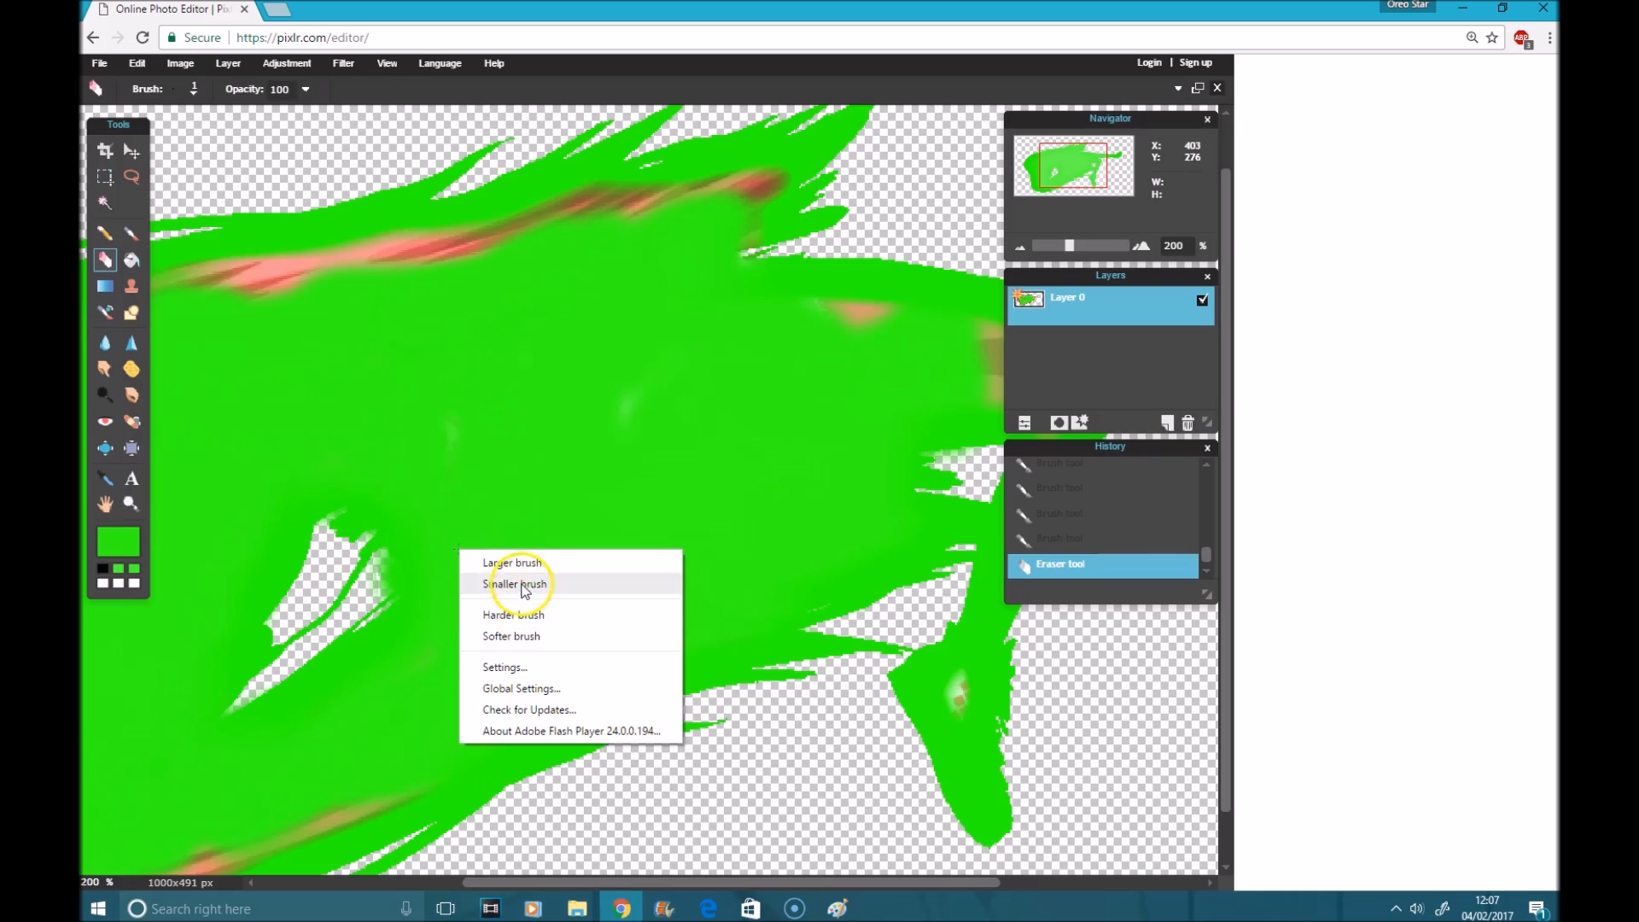
click(517, 560)
right_click(515, 566)
Try erasing the pale smudge at the edge of the hole in the silhouette, and undo the strokes
click(387, 586)
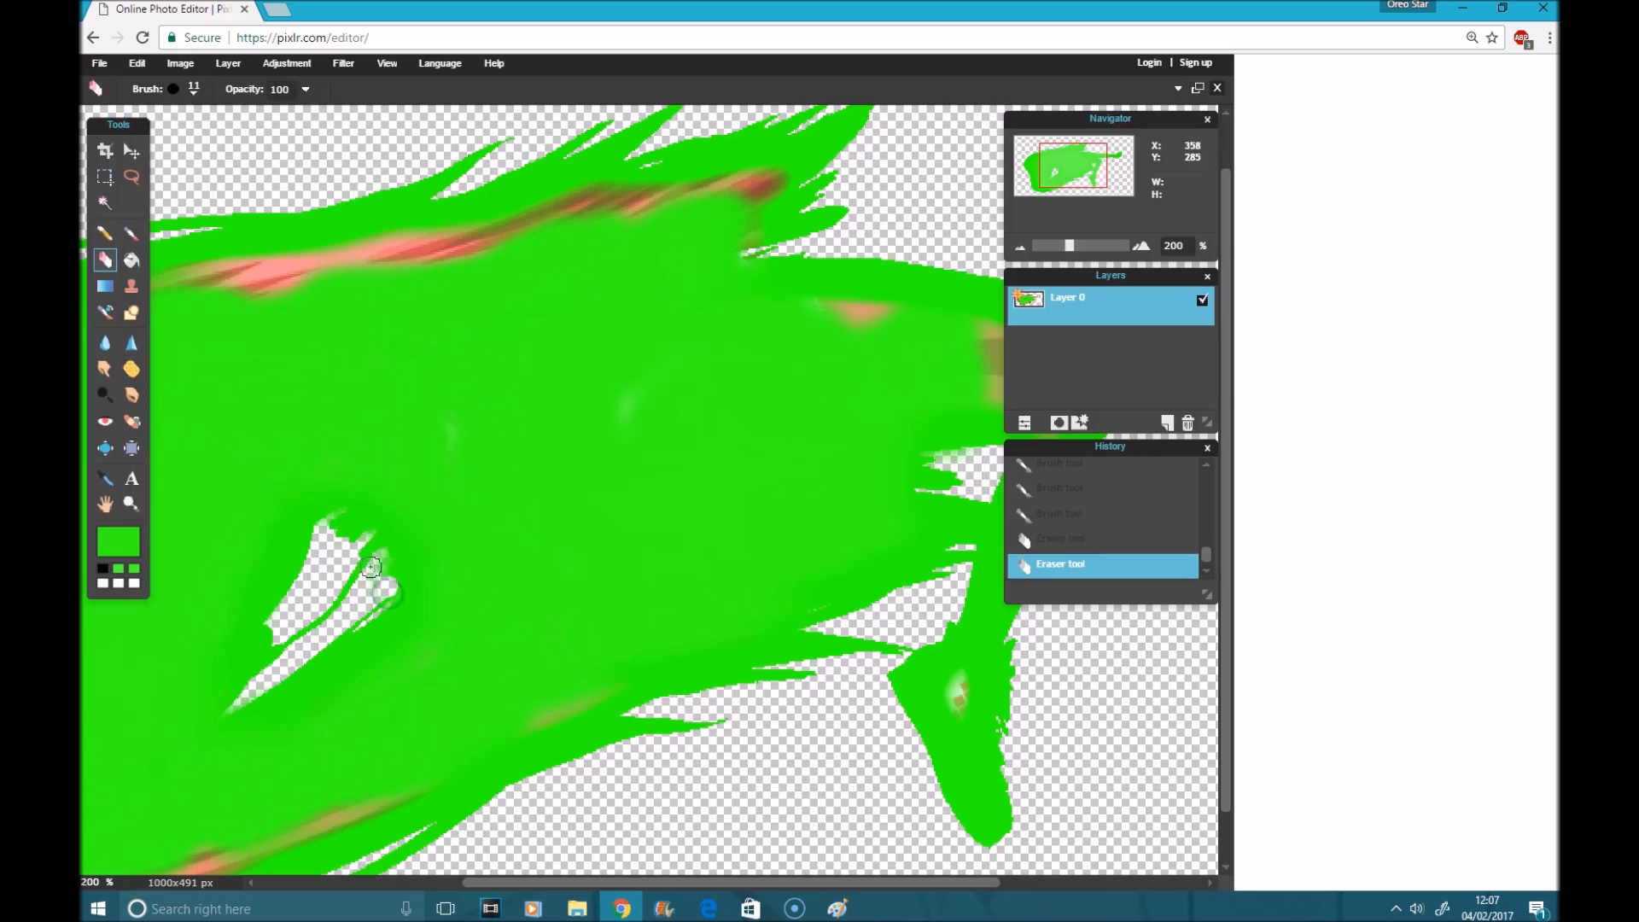
key(ctrl+z)
drag(379, 596, 378, 559)
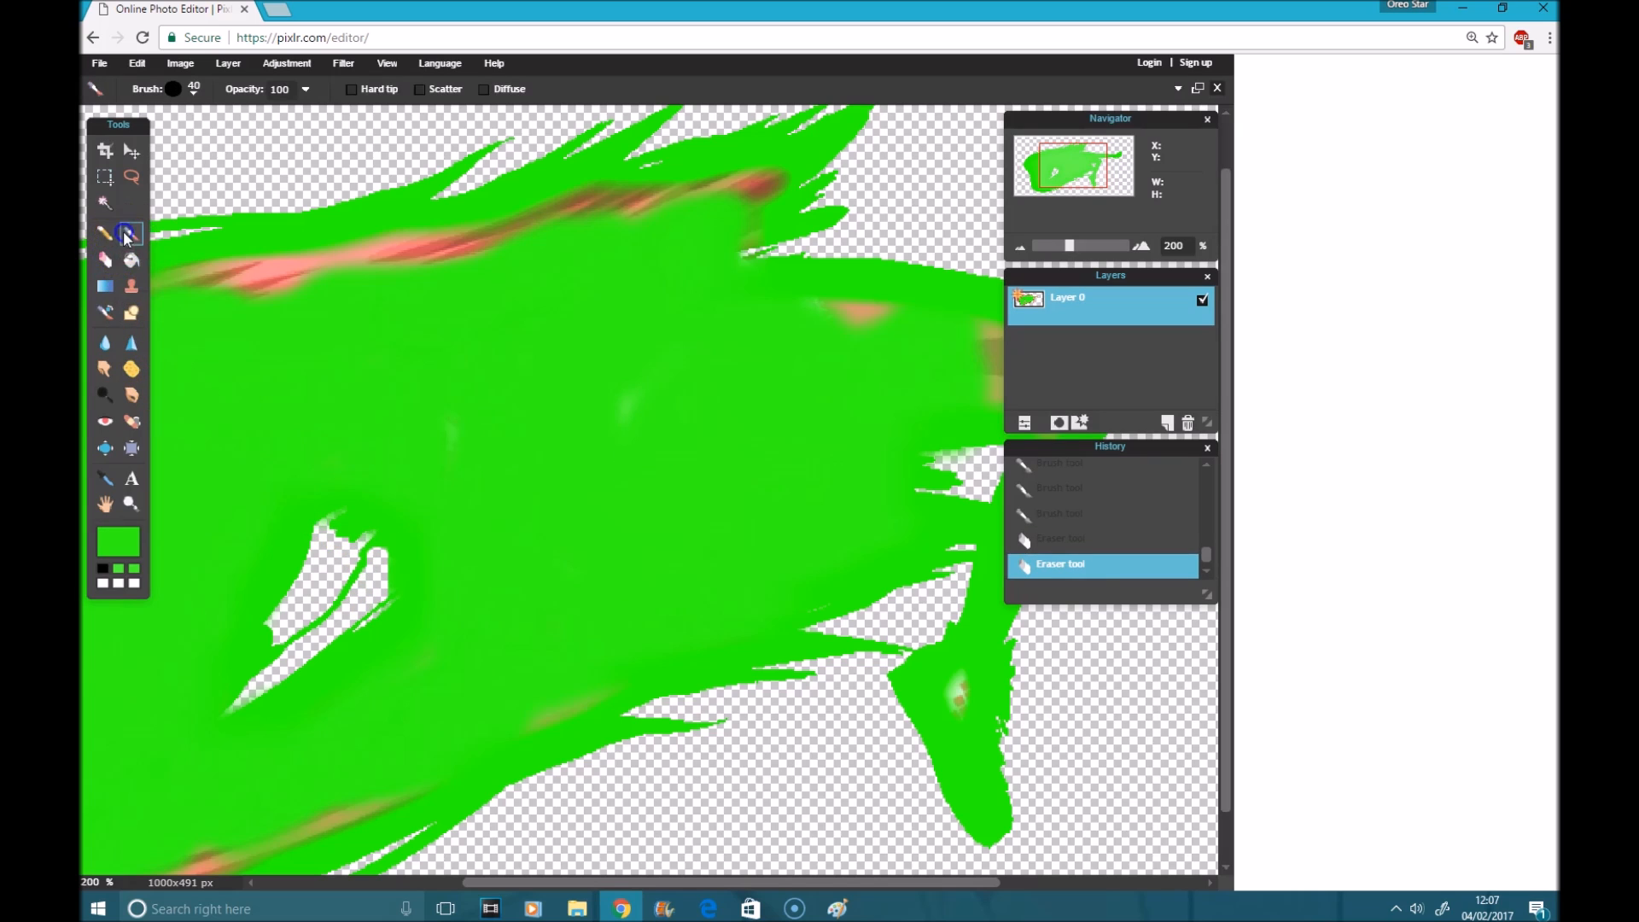
key(ctrl+z)
Erase the pale smudge along the edge of the silhouette's hole with short eraser strokes
click(101, 269)
click(379, 591)
drag(375, 582, 376, 567)
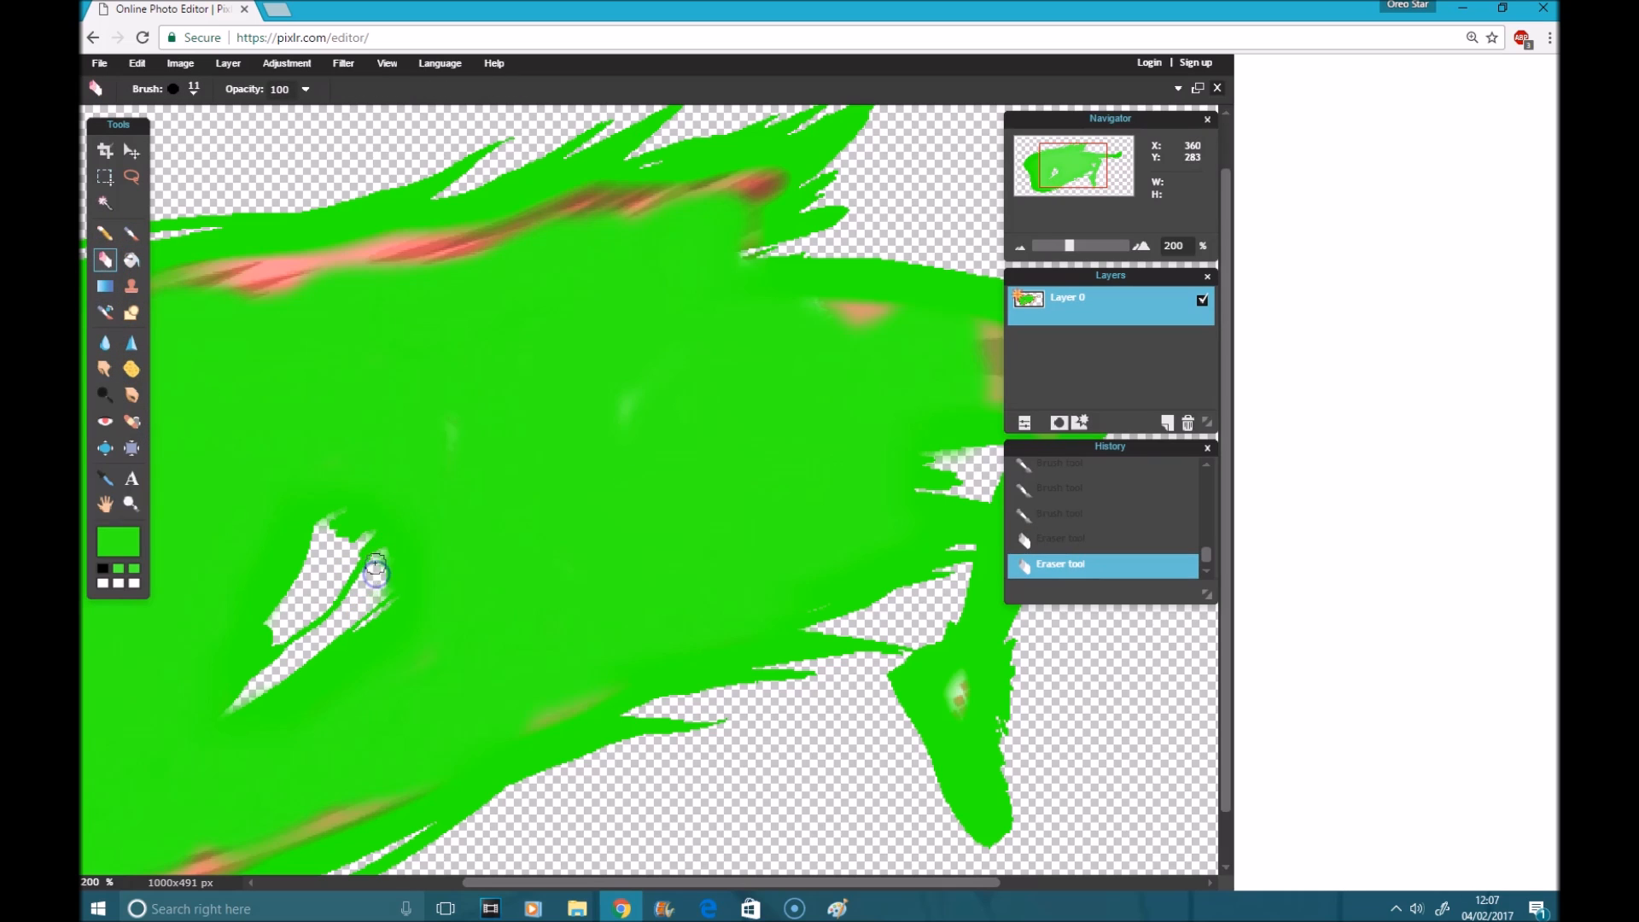
click(375, 590)
Paint over the remaining pink and brown patches along the silhouette's edges and legs with the green Brush tool
scroll(498, 567, down, 9)
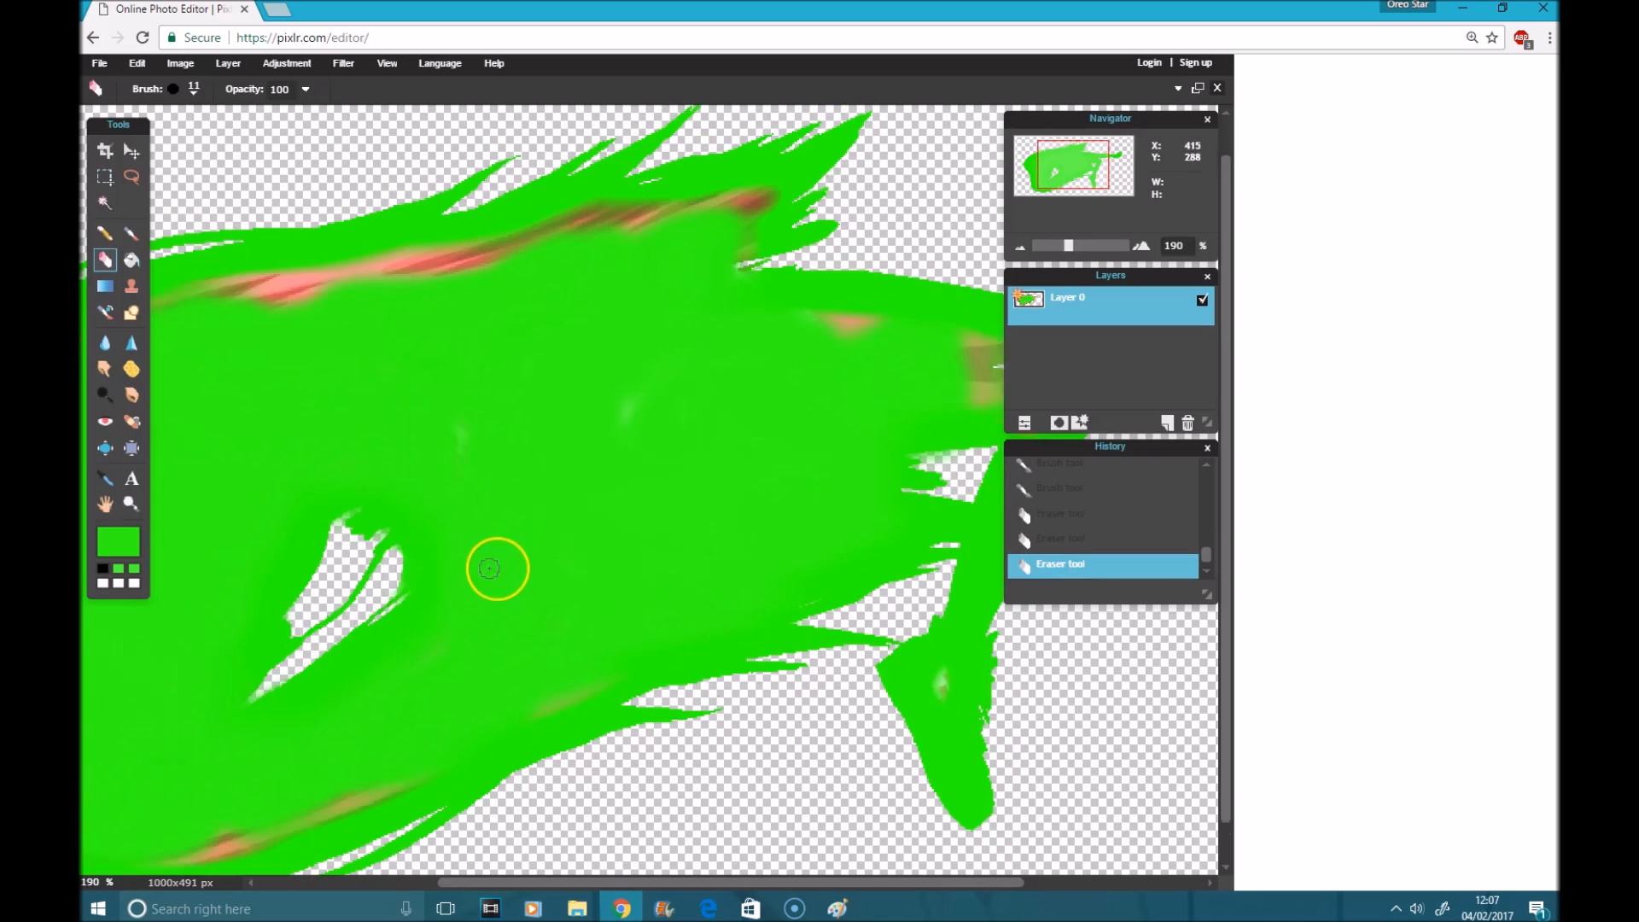
scroll(546, 360, up, 5)
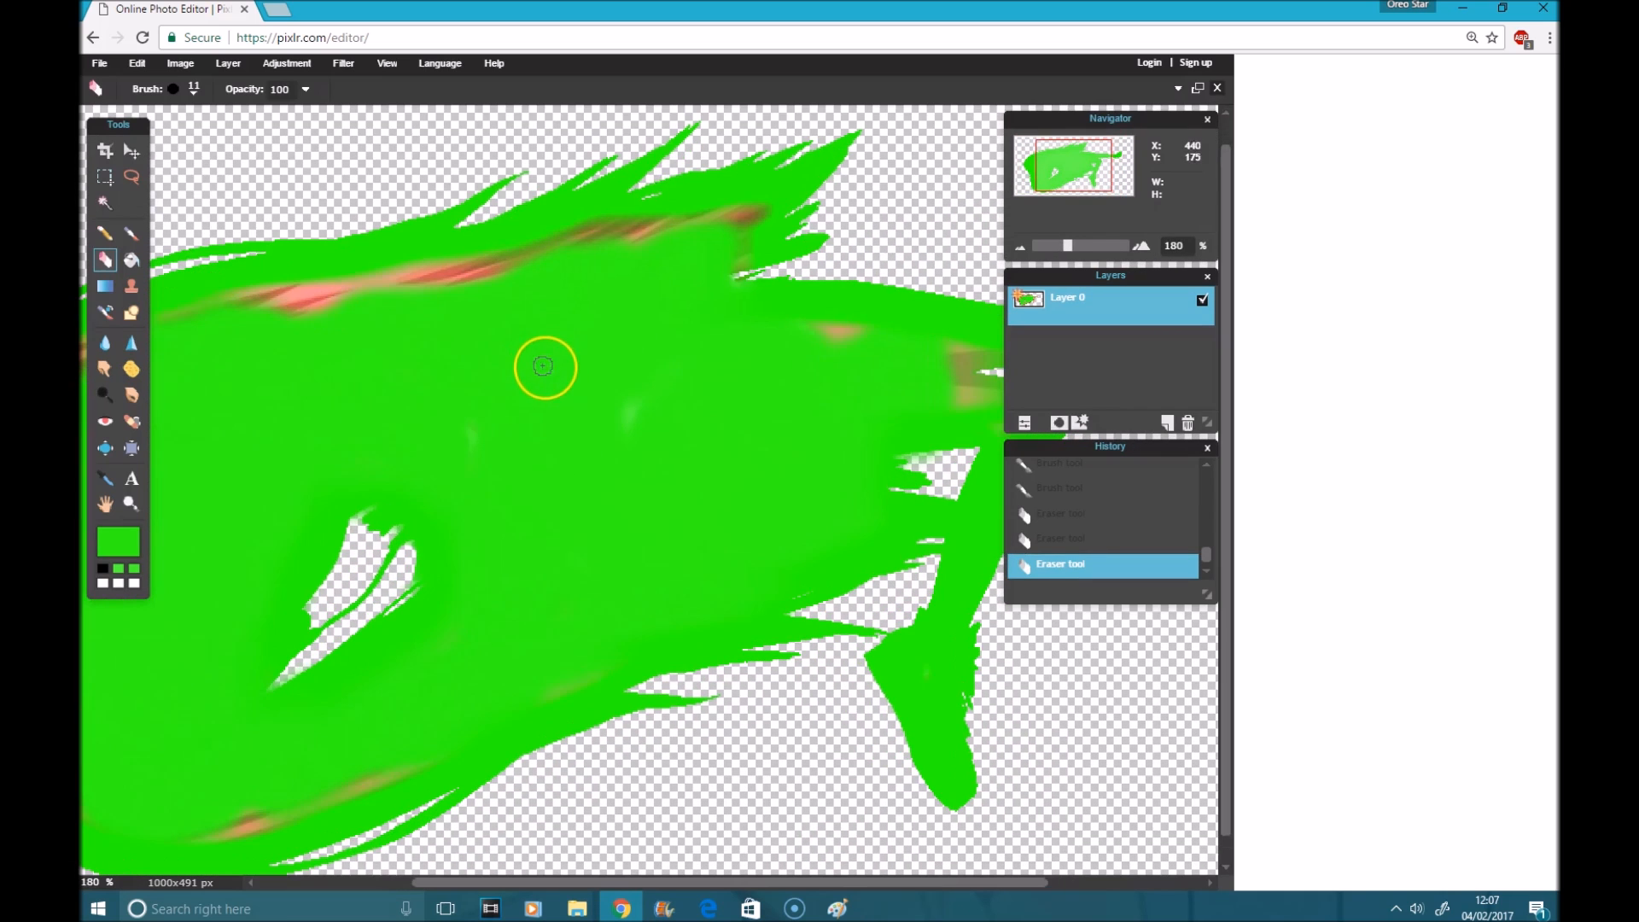
click(103, 242)
scroll(448, 311, up, 4)
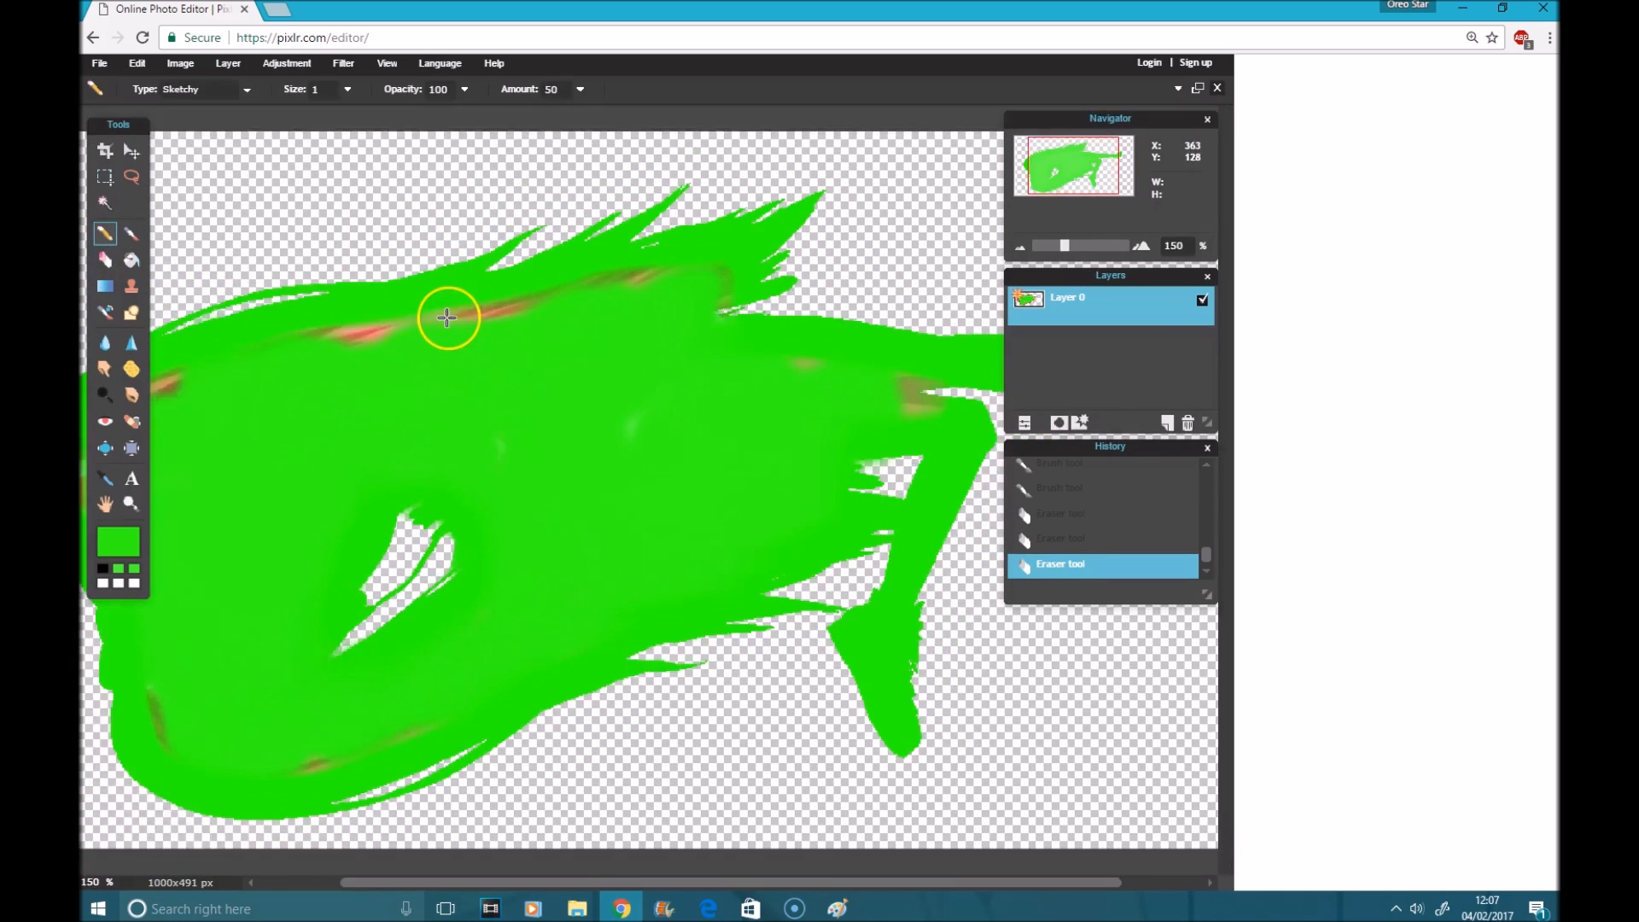
click(130, 232)
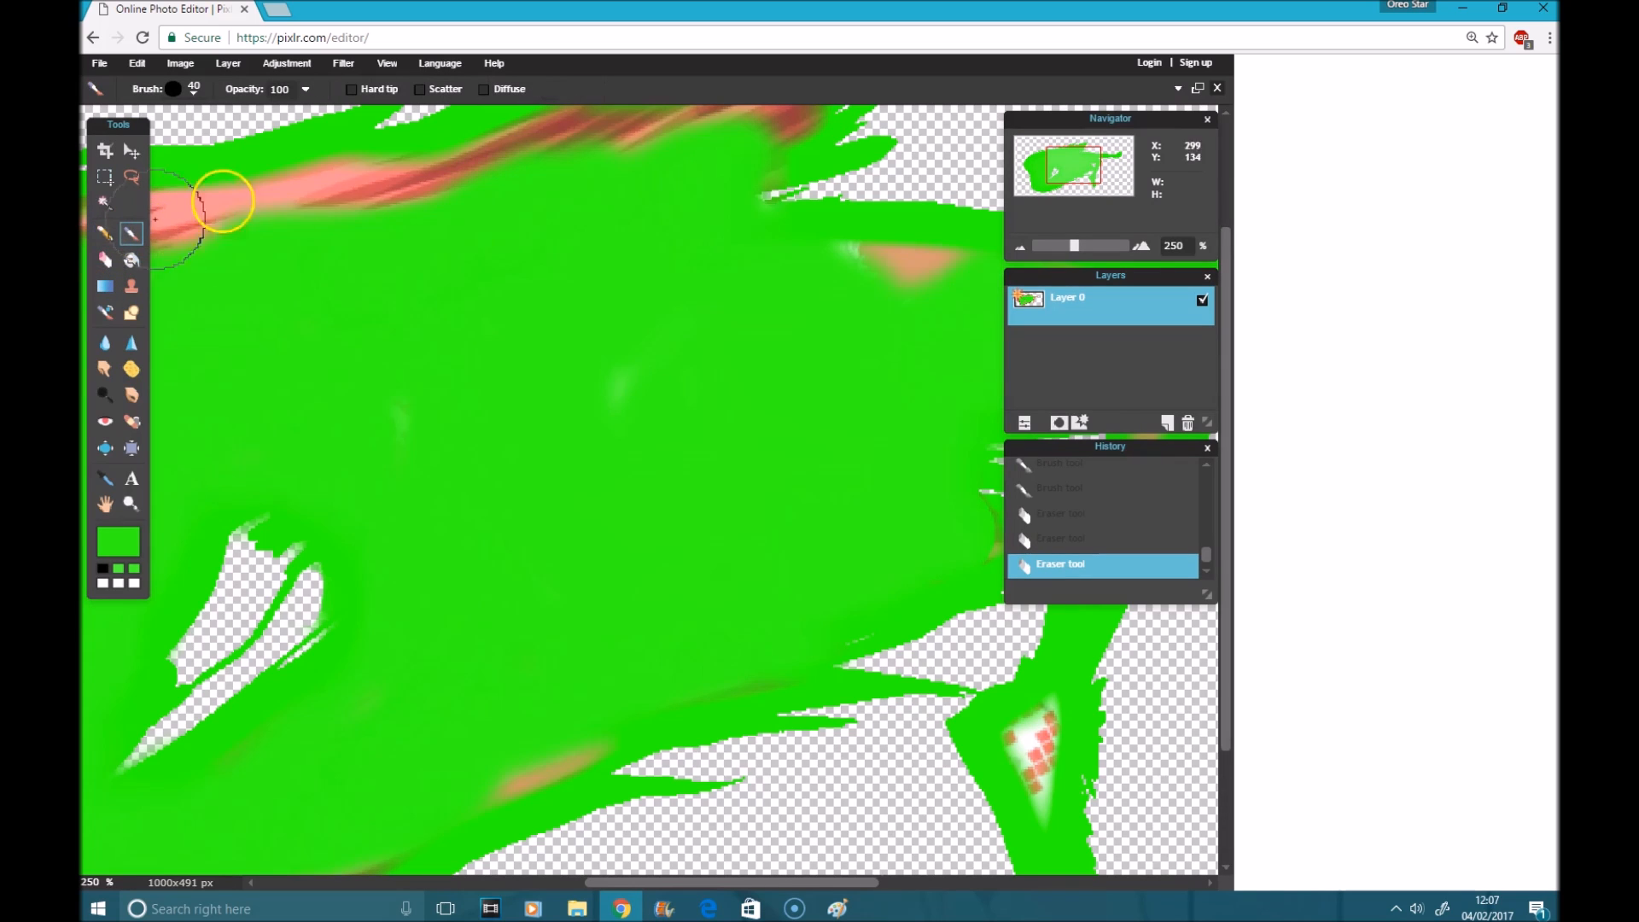
mouse_move(316, 200)
mouse_down()
mouse_move(455, 195)
mouse_move(436, 194)
mouse_move(515, 327)
mouse_move(498, 444)
mouse_move(518, 337)
mouse_move(445, 180)
mouse_move(452, 163)
mouse_move(638, 152)
mouse_move(677, 264)
mouse_move(681, 185)
mouse_move(705, 158)
mouse_move(773, 144)
mouse_move(711, 200)
mouse_move(743, 183)
mouse_up()
scroll(501, 446, down, 1)
scroll(519, 338, up, 4)
scroll(518, 334, down, 4)
scroll(677, 264, down, 1)
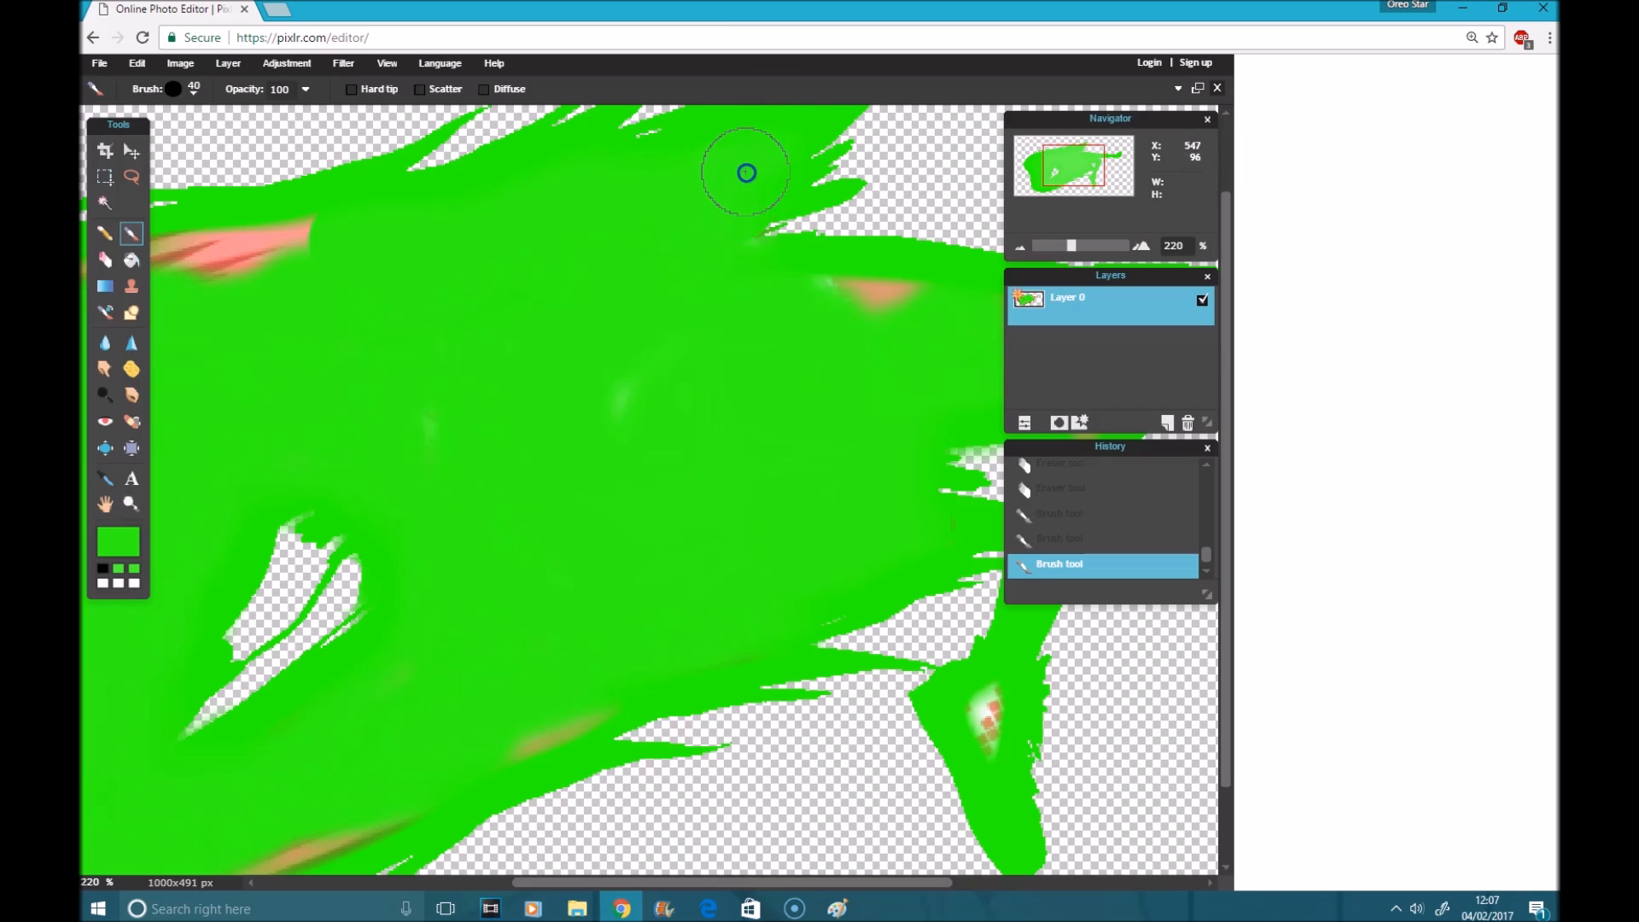
drag(817, 319, 914, 285)
scroll(691, 333, down, 3)
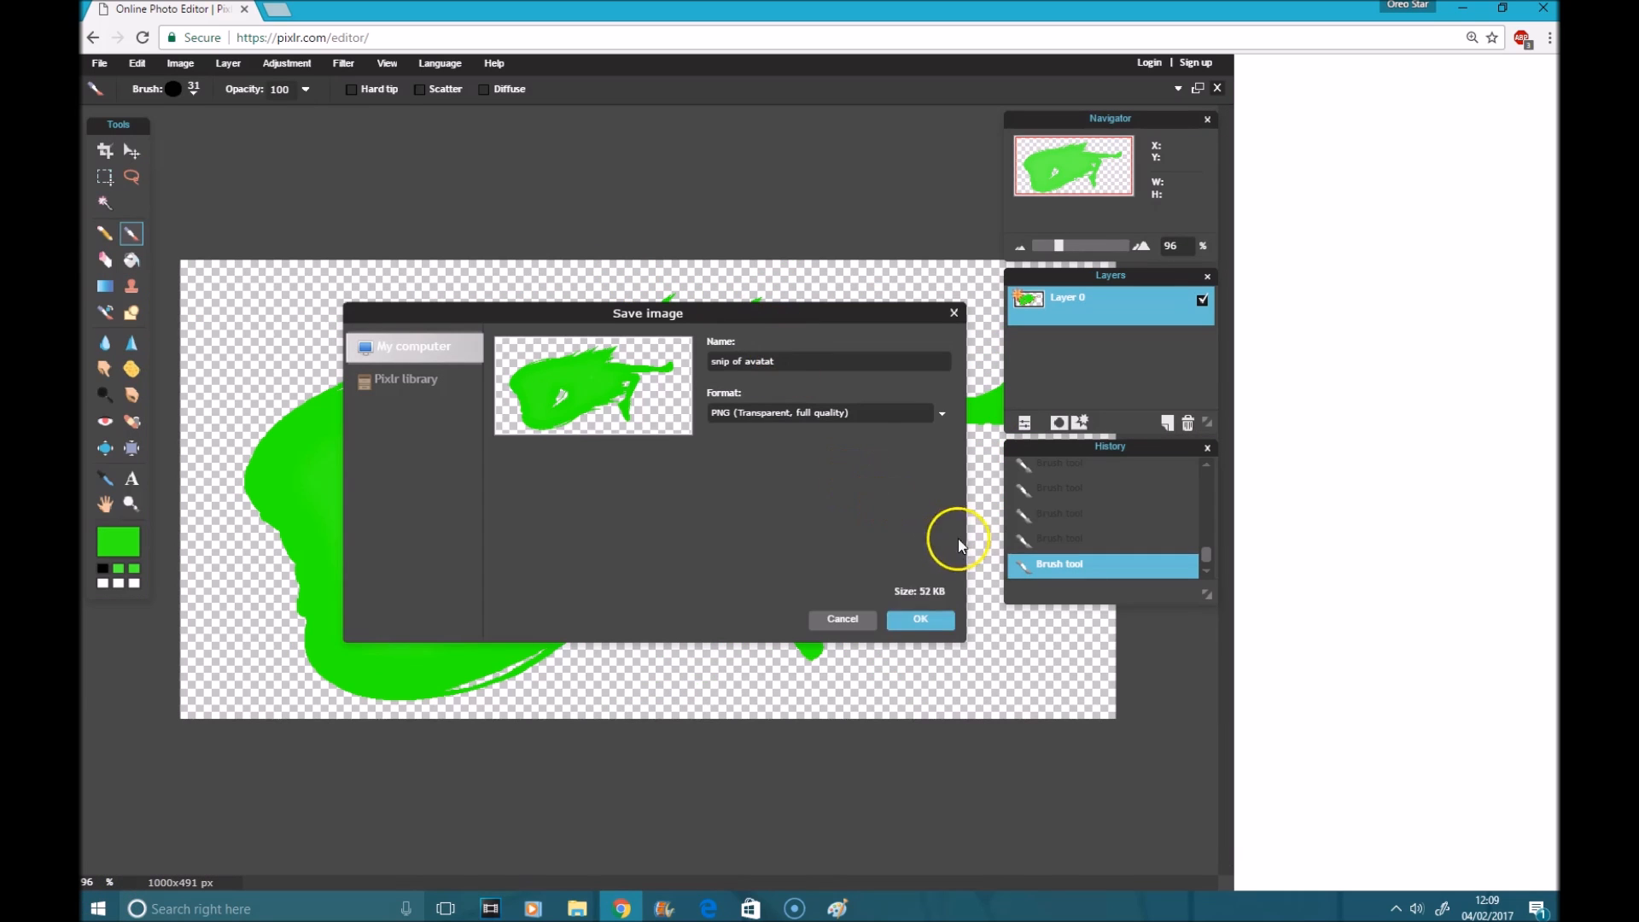
Save the cleaned-up silhouette as a transparent PNG, replacing "snip of avatat" in the "intro for video" folder
click(912, 630)
click(1447, 859)
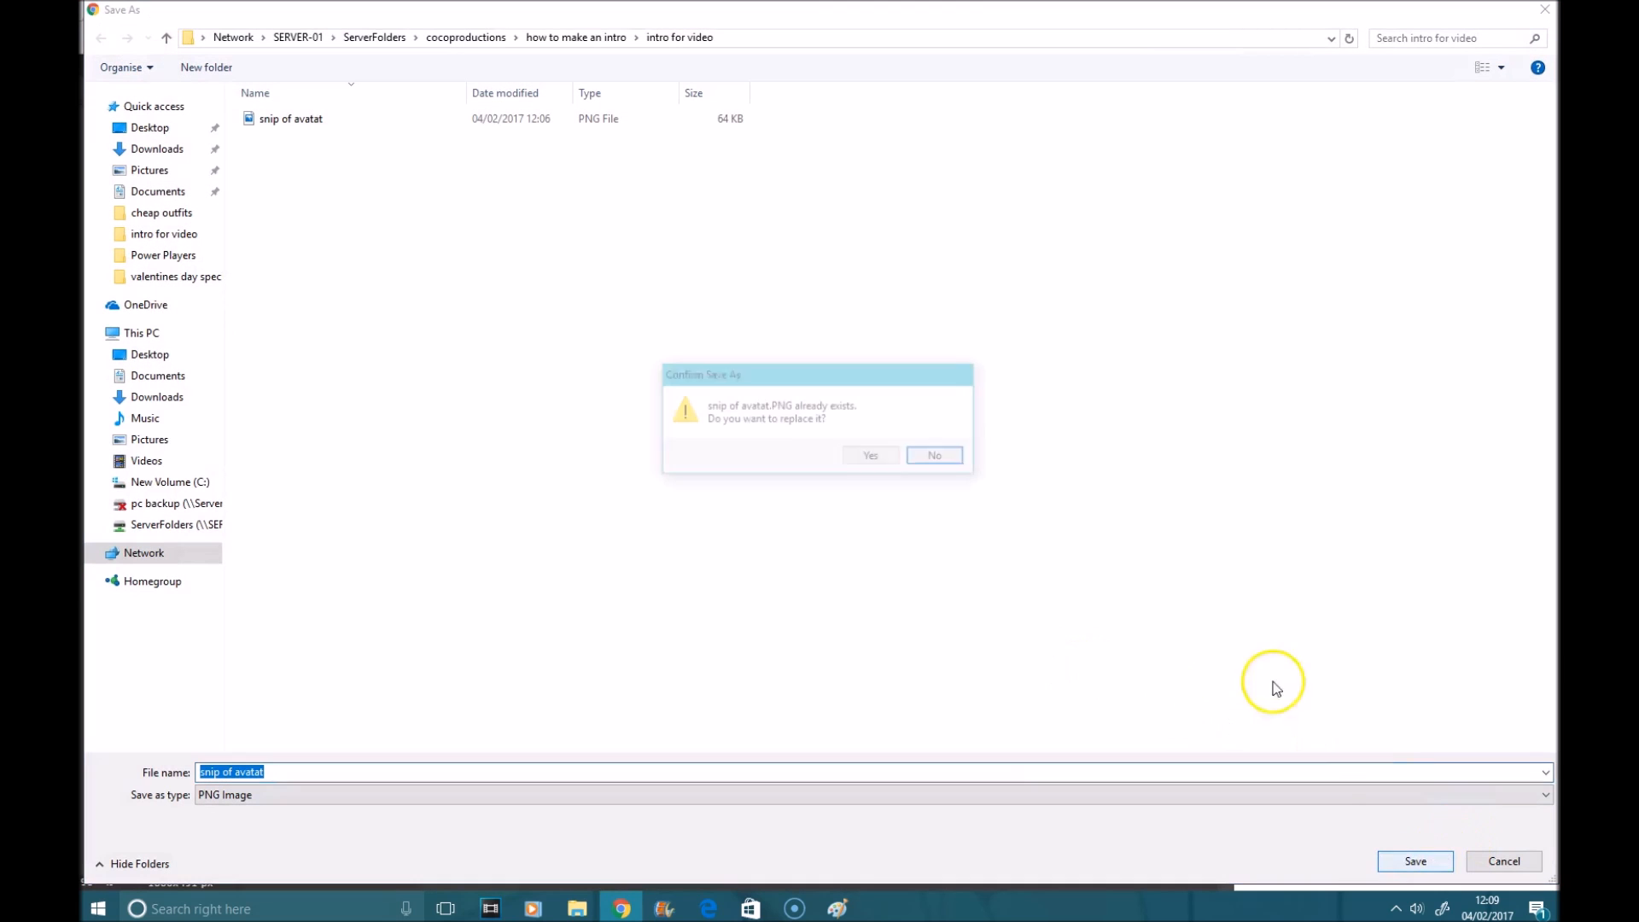
click(862, 457)
Open the saved "snip of avatat" picture from its folder, examine the silhouette at different zoom levels, and close it
click(577, 908)
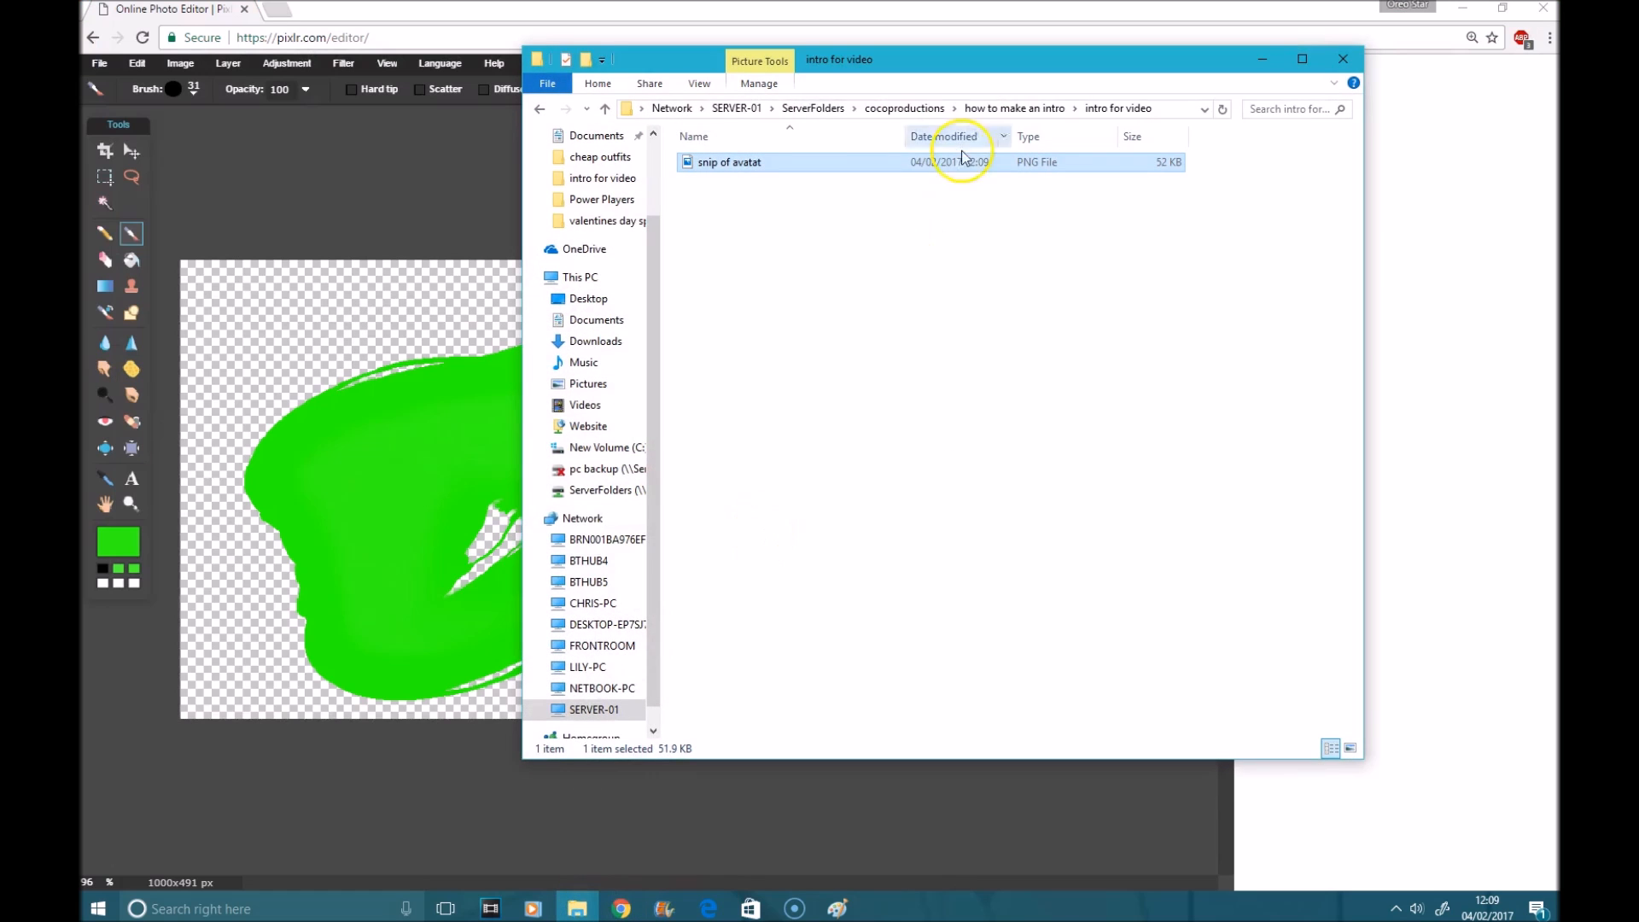
double_click(782, 169)
scroll(699, 627, up, 3)
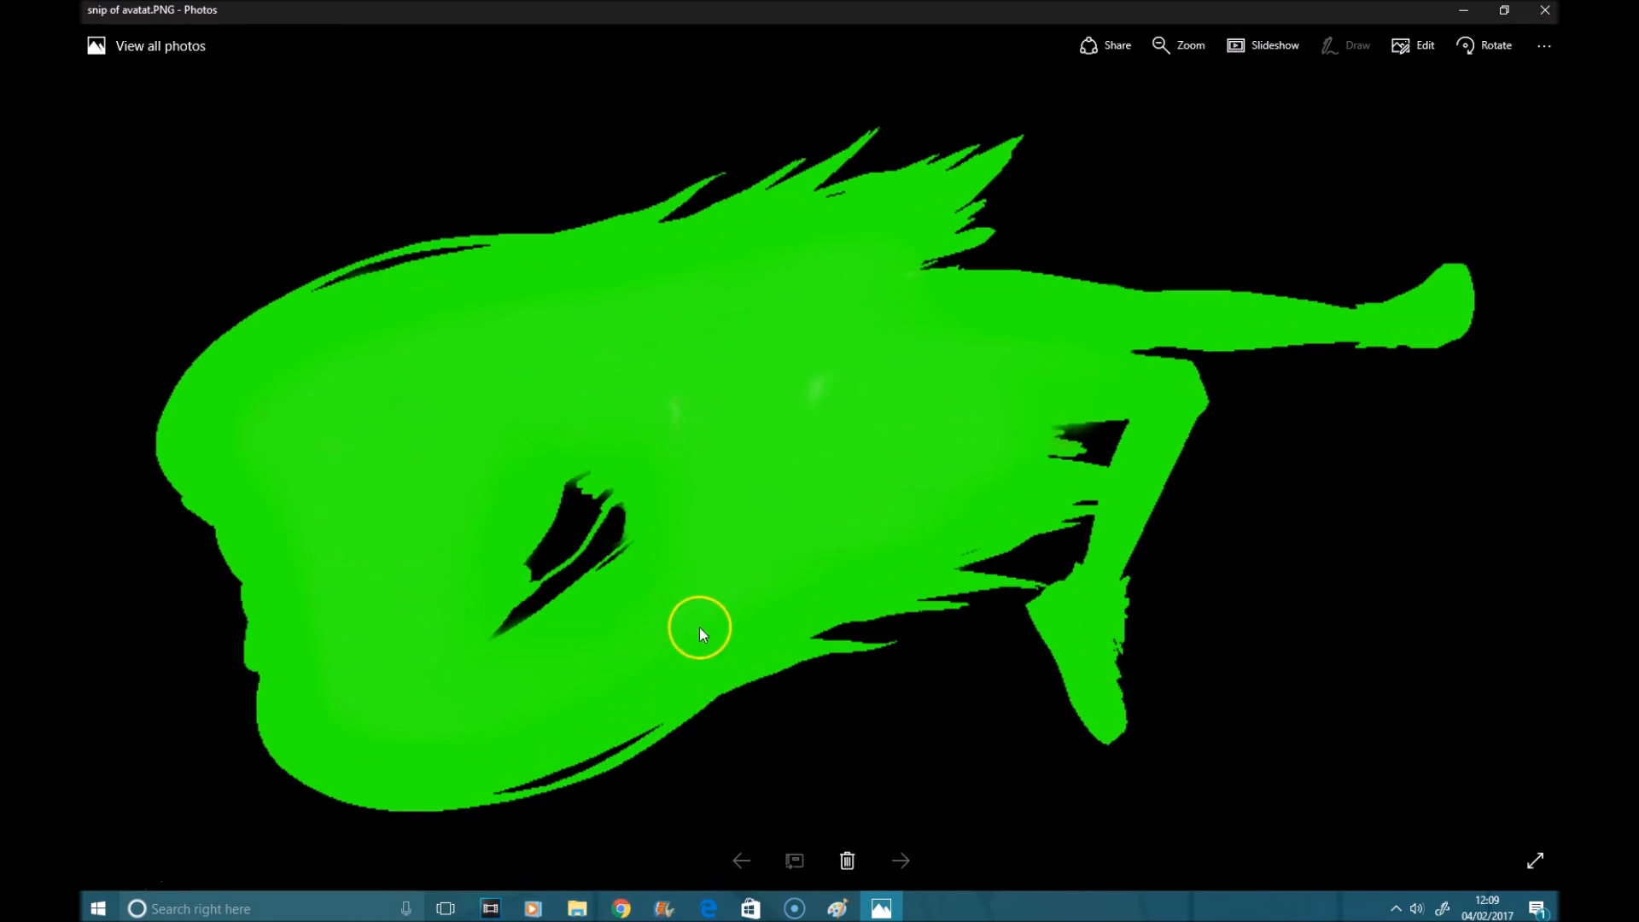
scroll(668, 486, down, 3)
scroll(668, 488, up, 5)
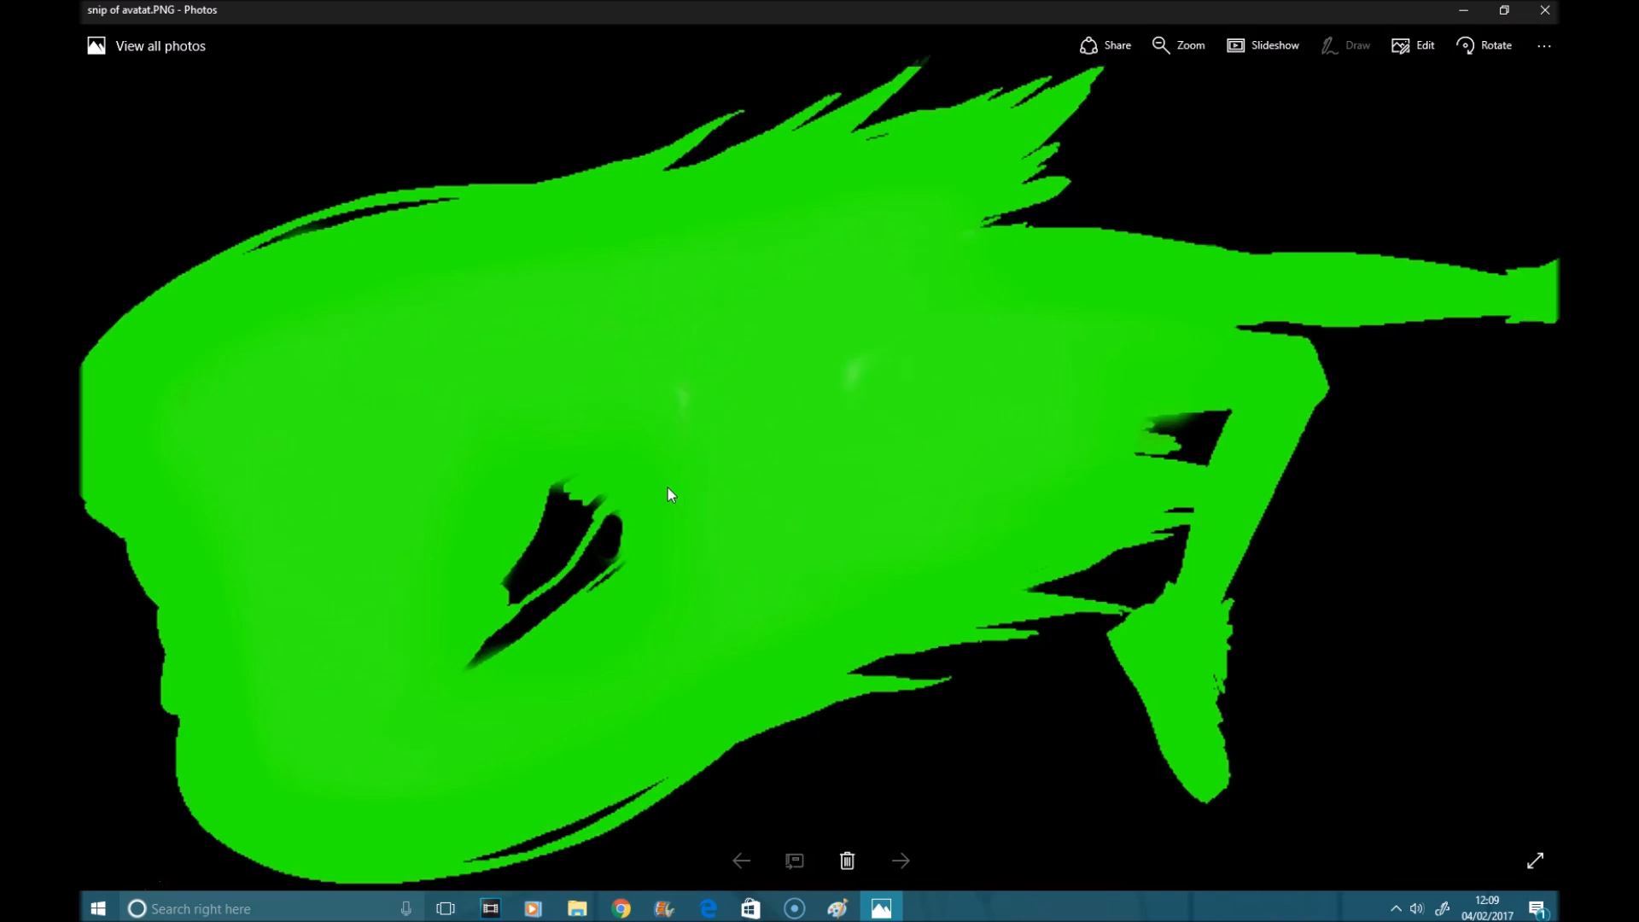
scroll(668, 485, down, 4)
scroll(669, 483, down, 3)
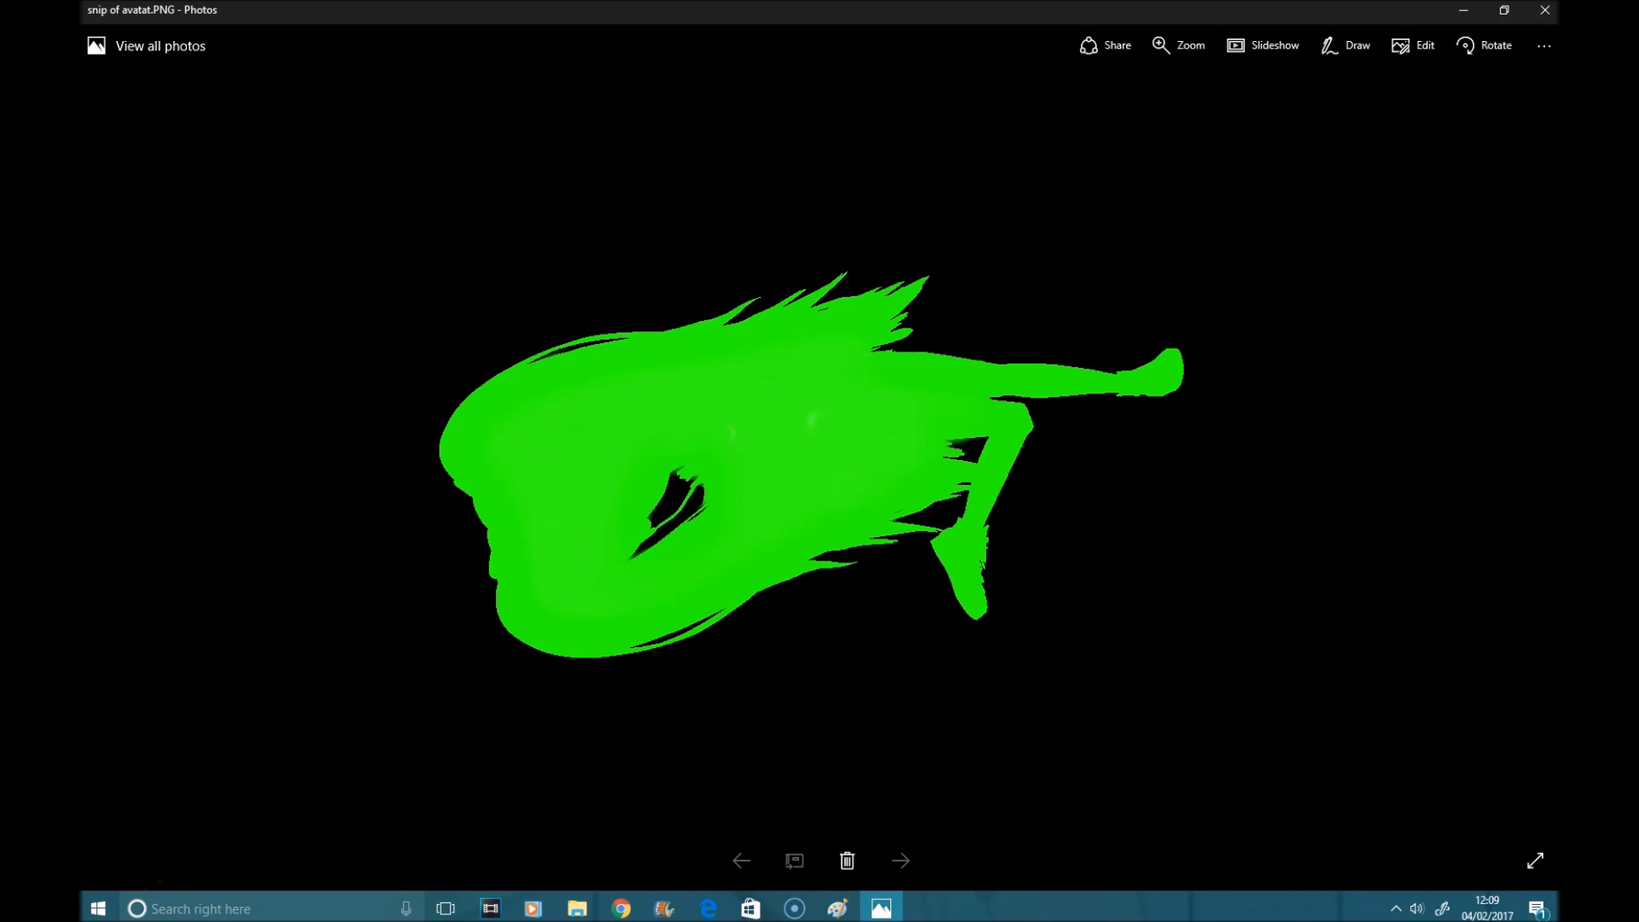
click(1545, 10)
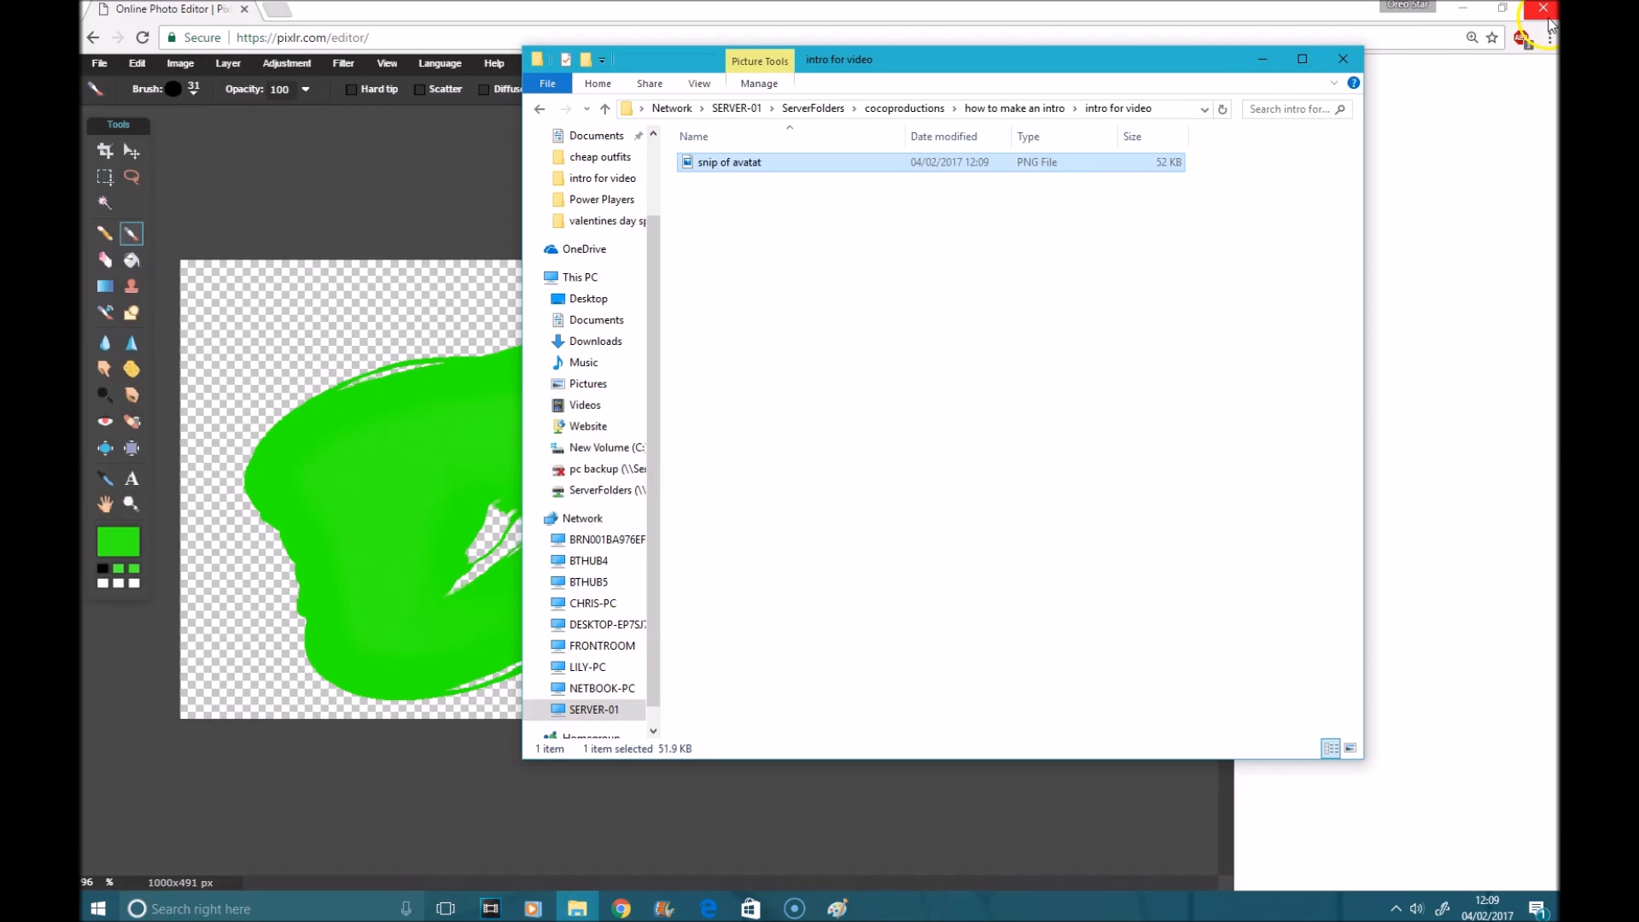
click(1262, 59)
Open the PicMonkey photo editor site in a new browser tab
click(282, 12)
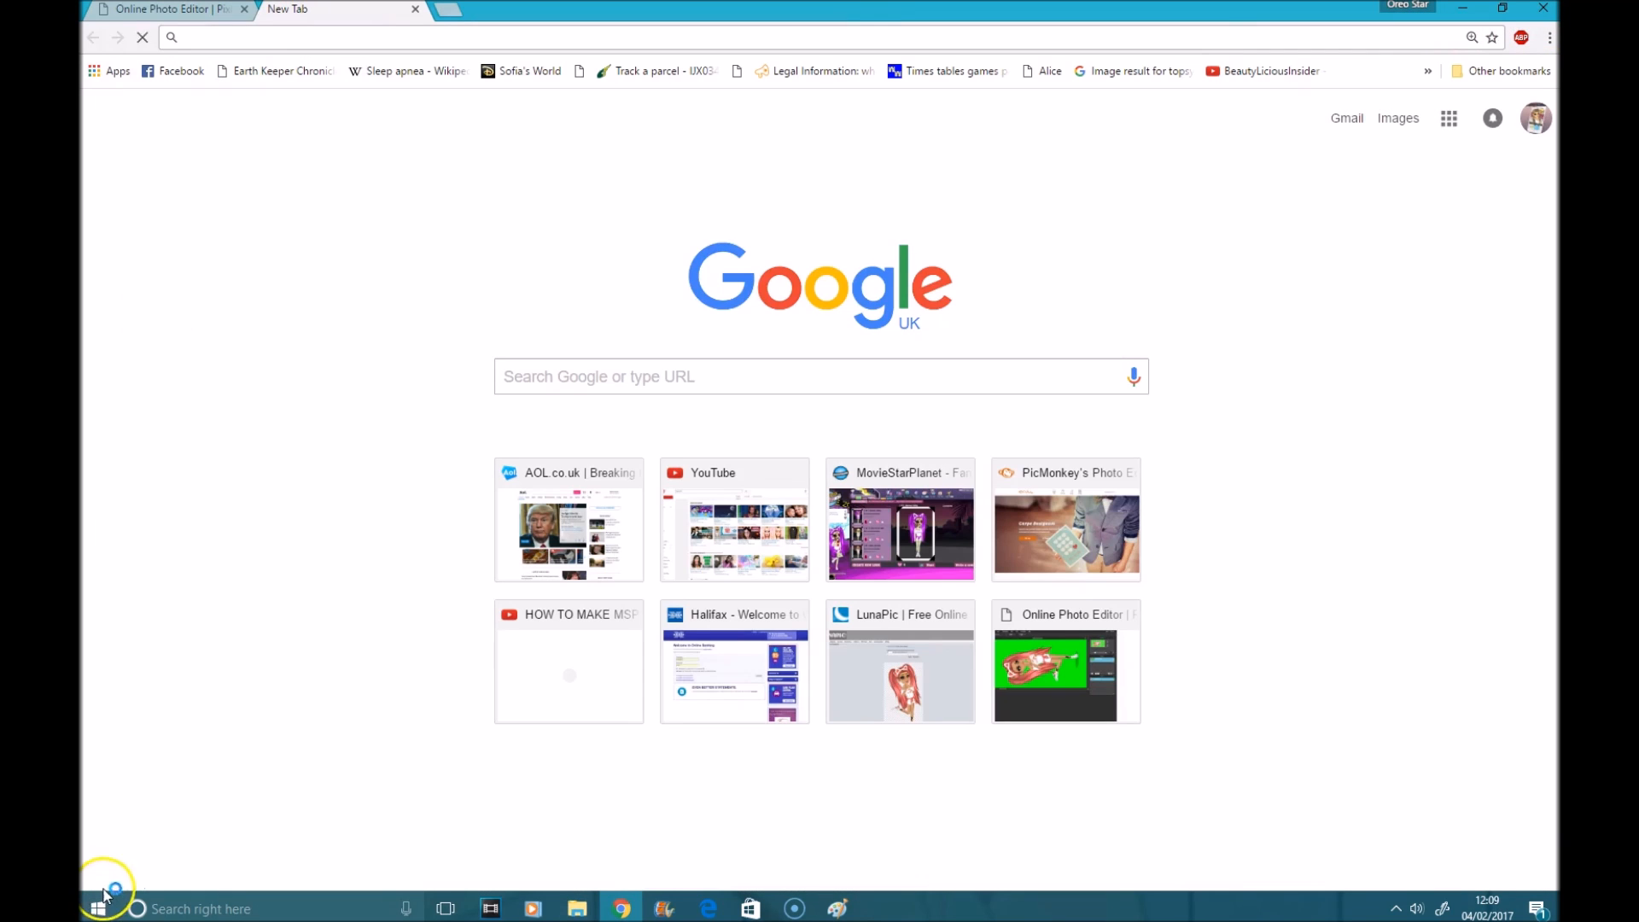
click(1094, 545)
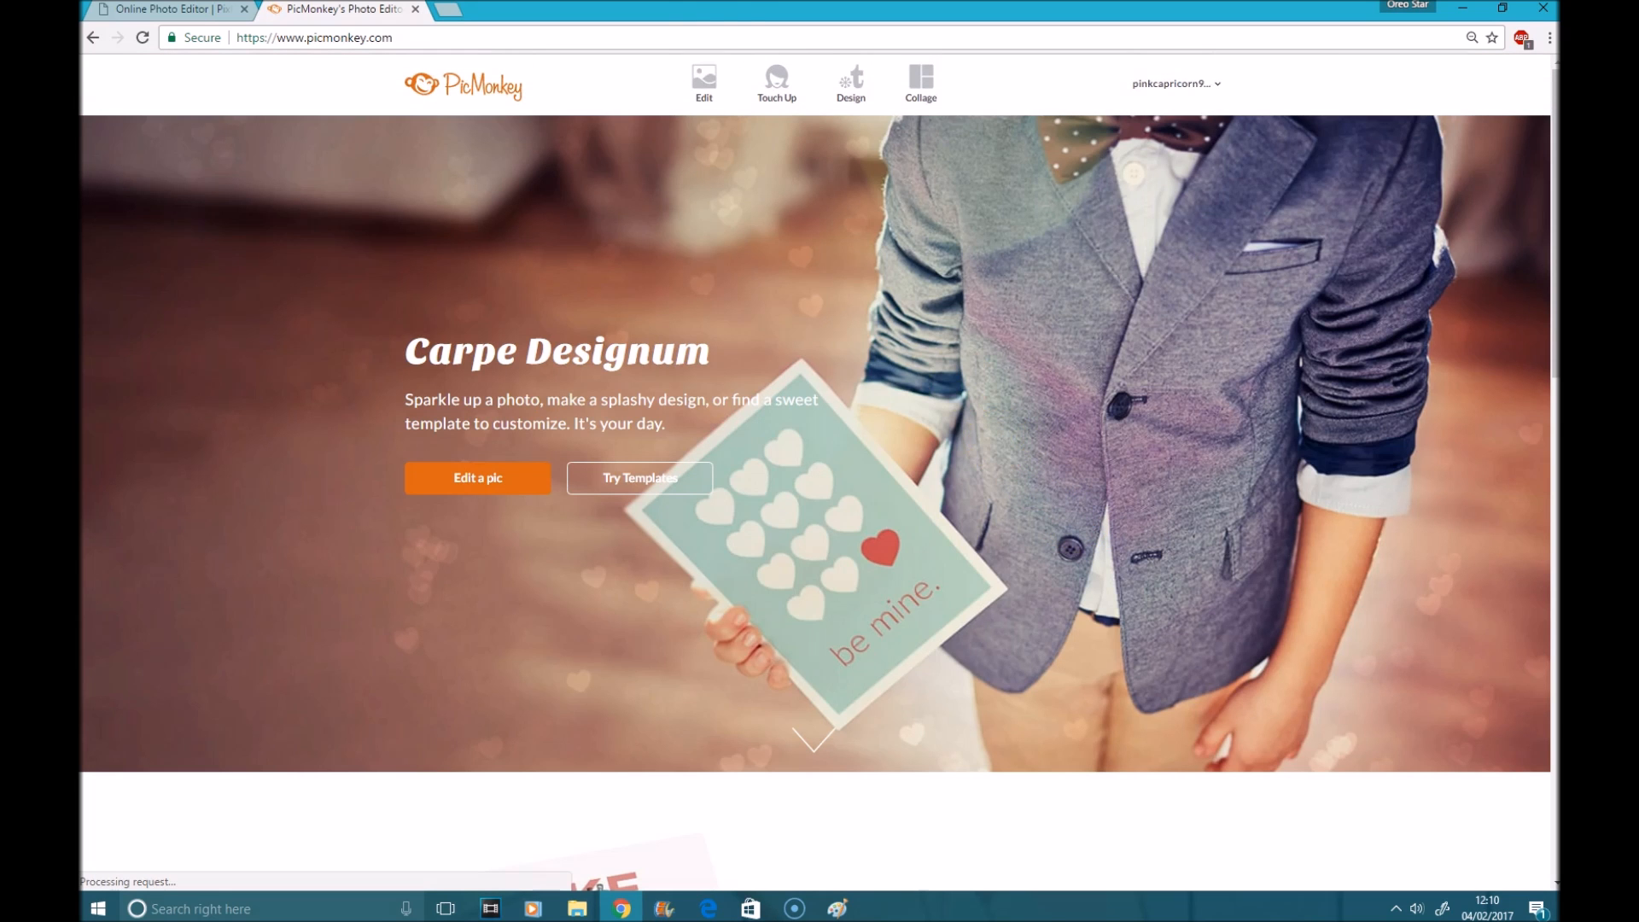
click(691, 93)
click(367, 119)
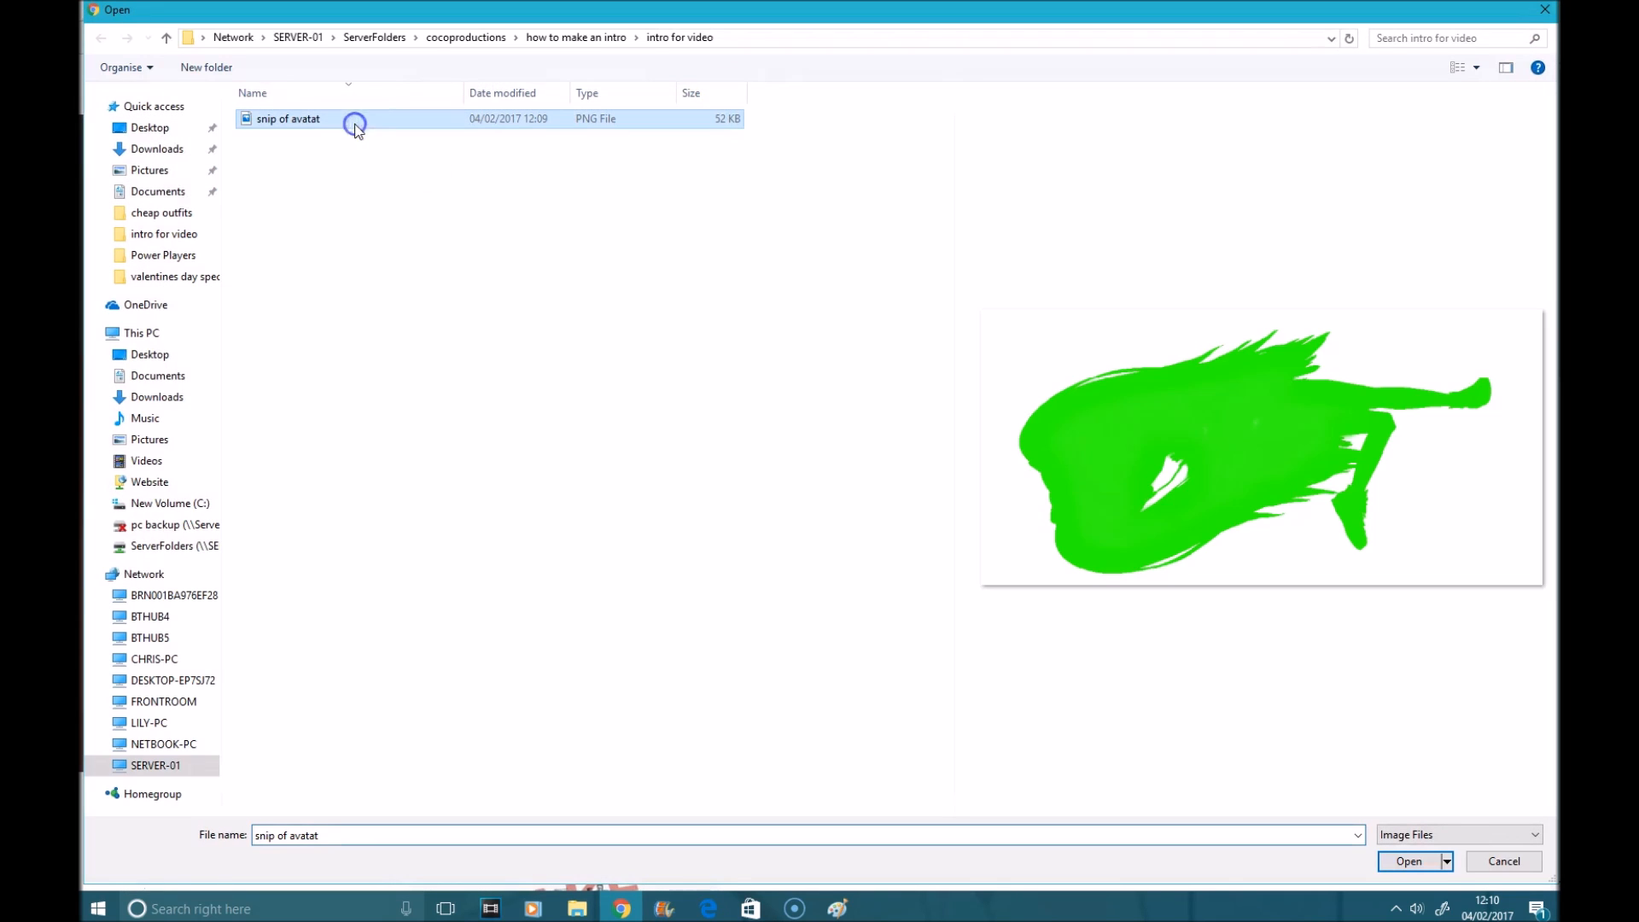
click(1409, 861)
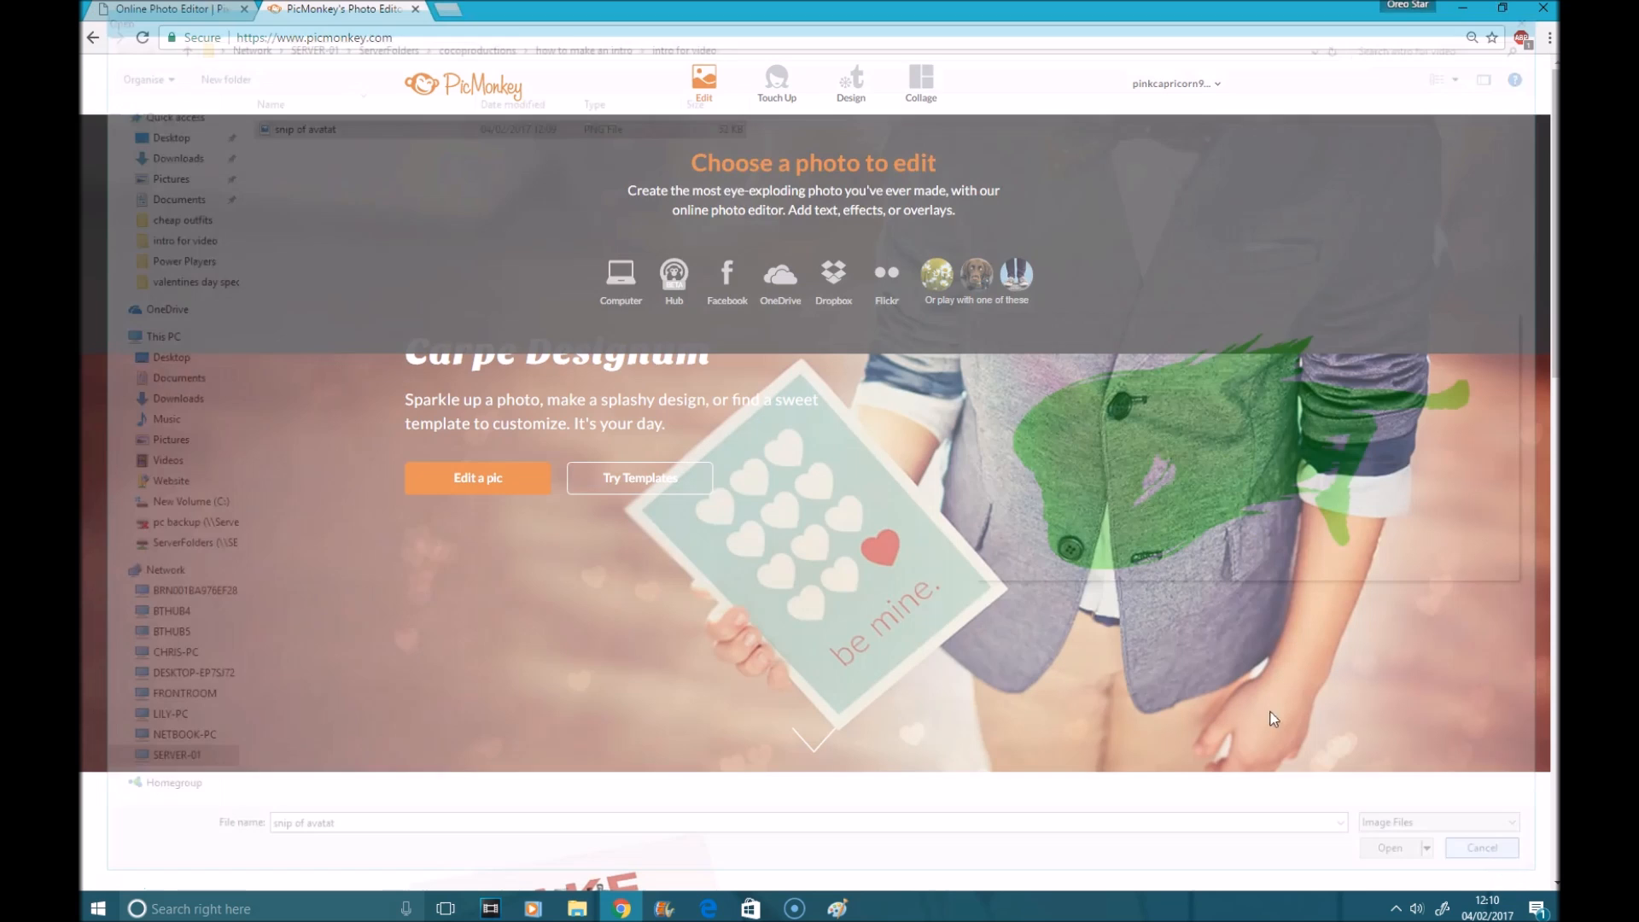
Open the "Thumbnail" JPG from the "Power Players" folder on the computer for editing in PicMonkey
click(698, 81)
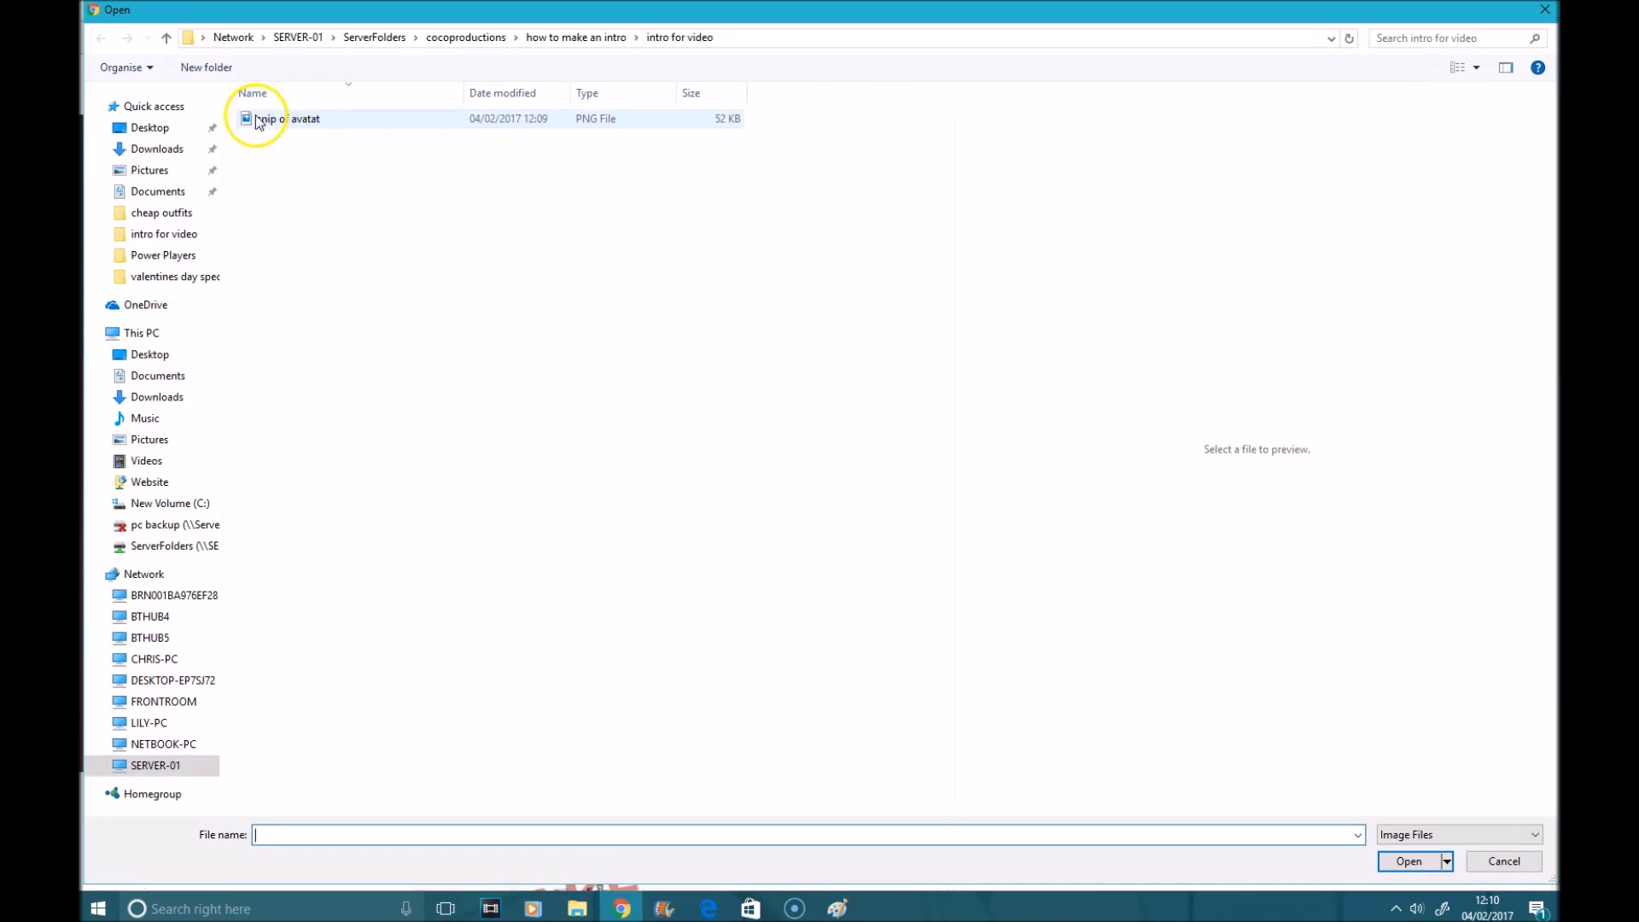
click(163, 255)
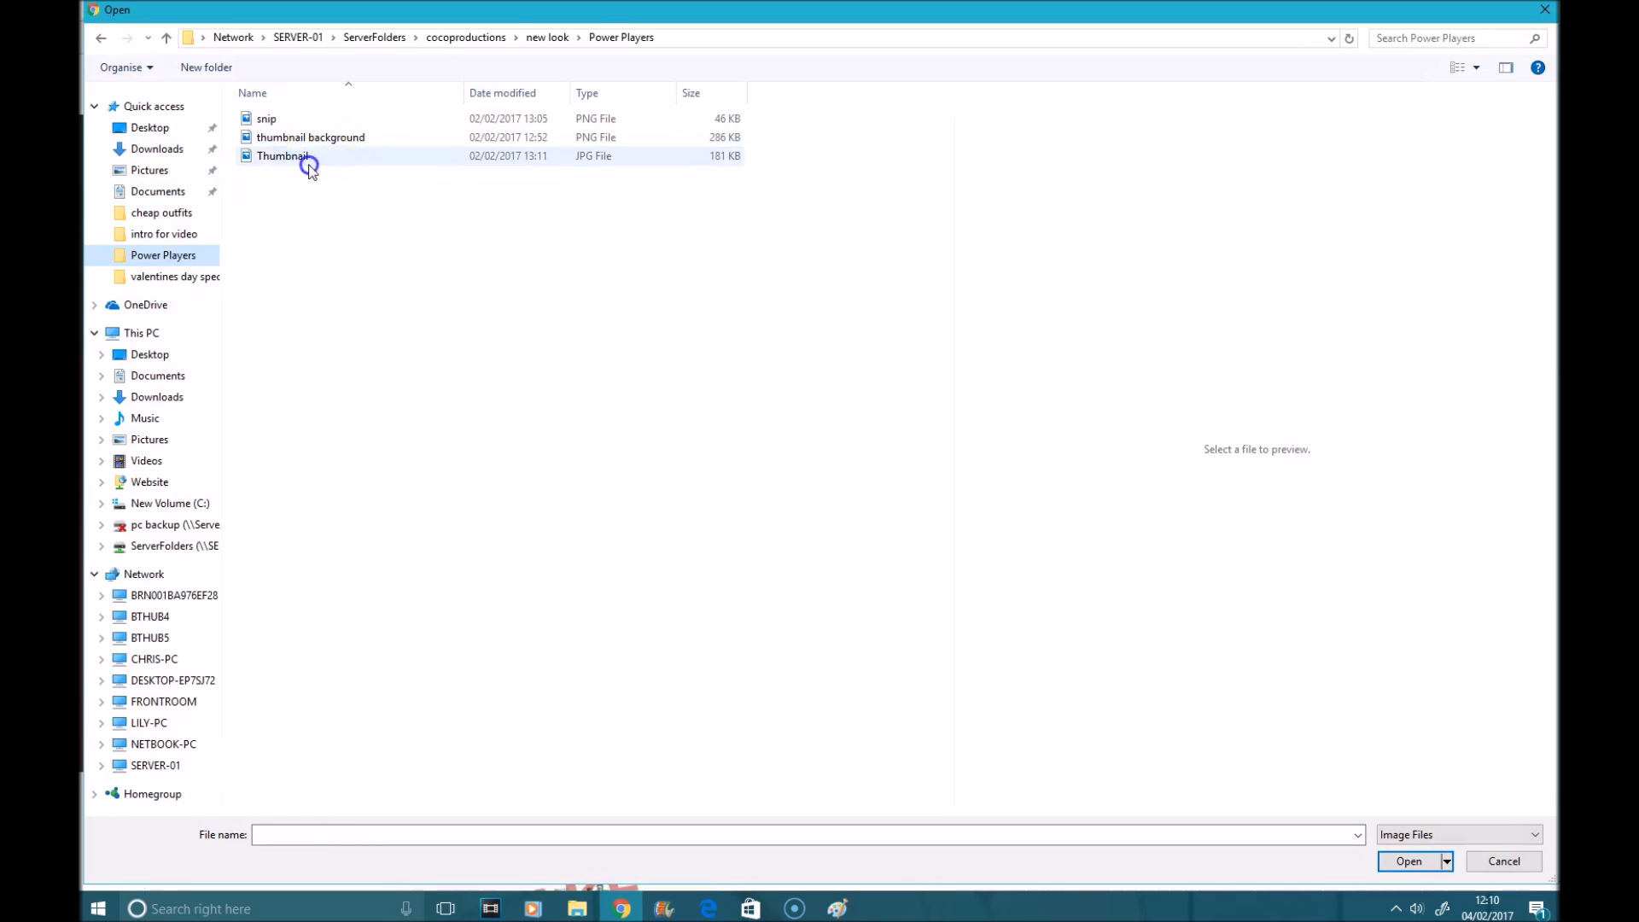
double_click(320, 156)
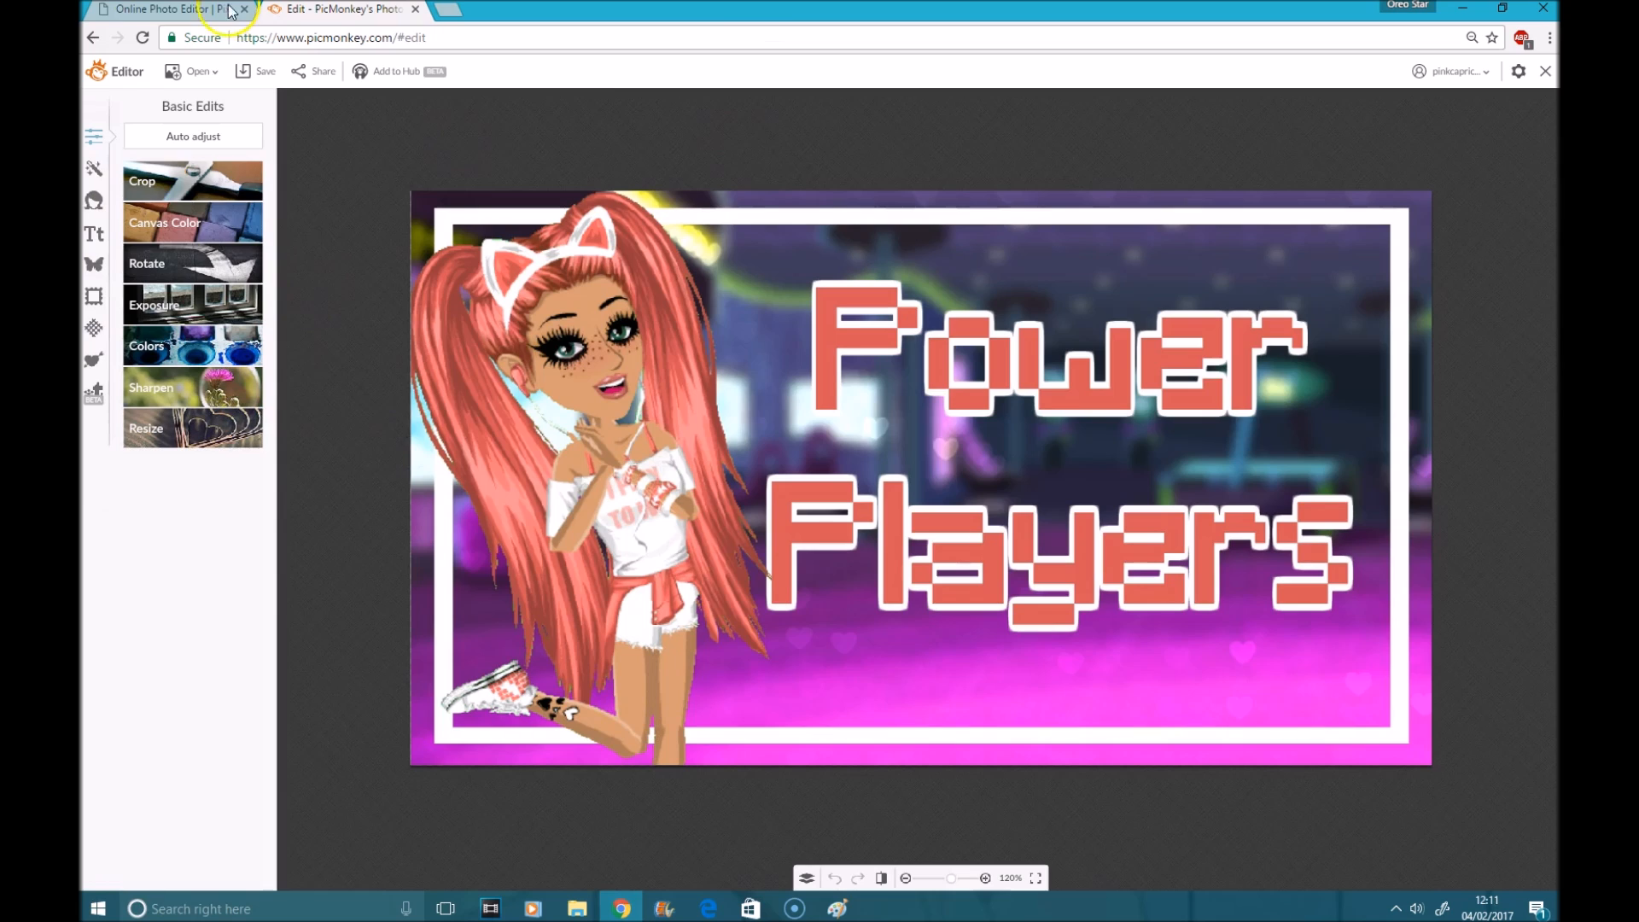
Cover the thumbnail picture with a solid white canvas color (ffffff)
click(187, 210)
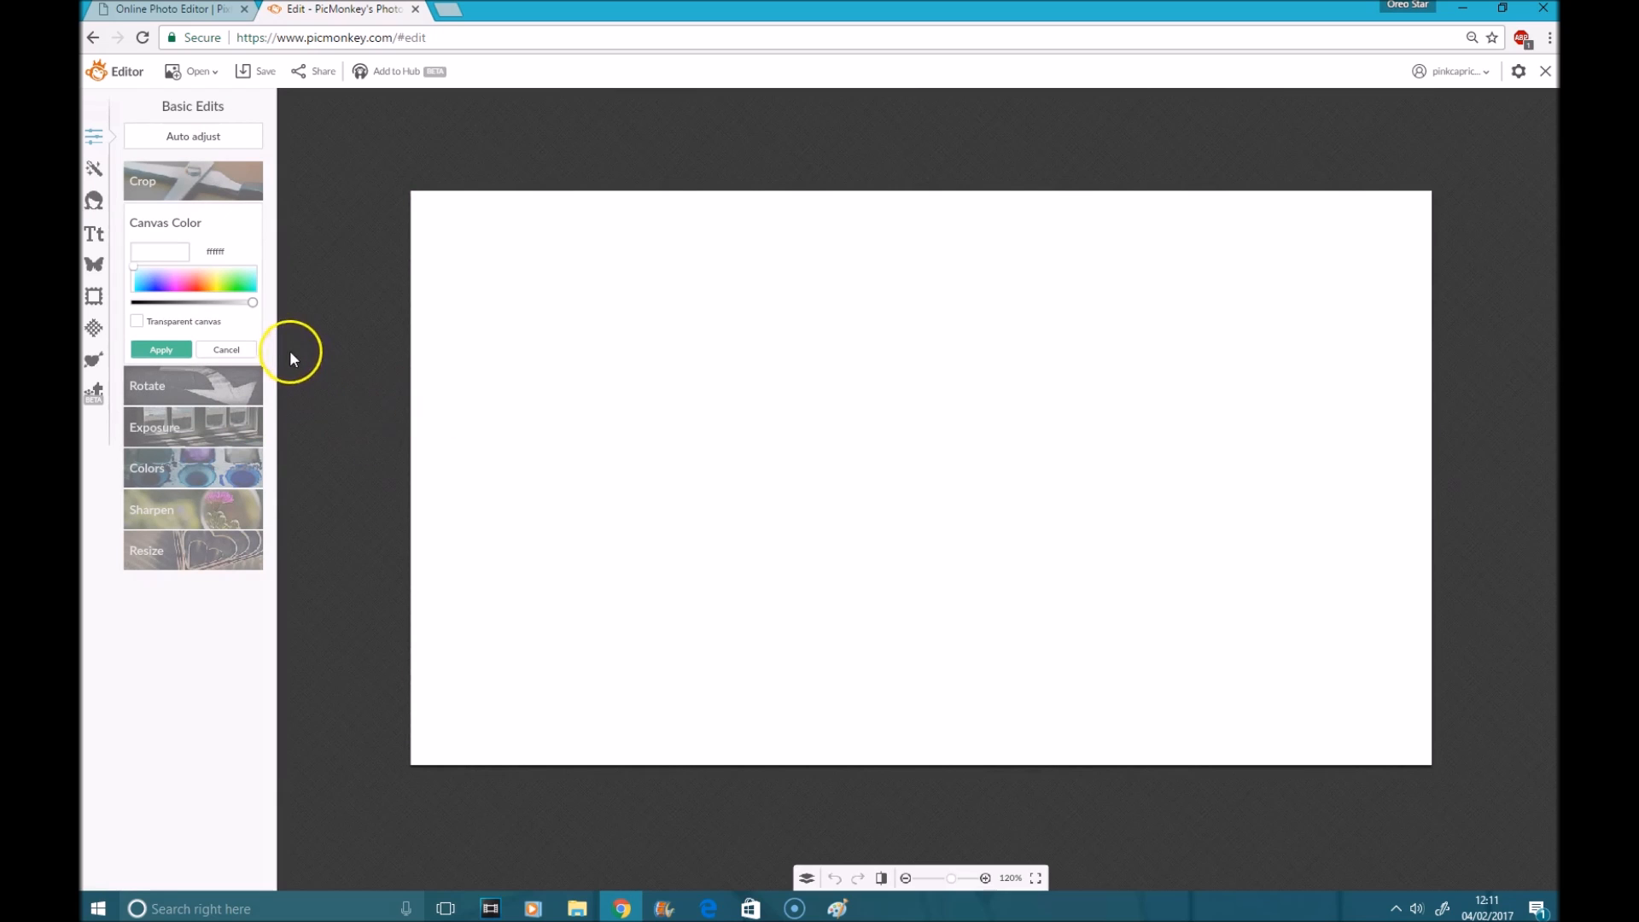
mouse_move(197, 282)
mouse_down()
mouse_move(227, 264)
mouse_move(220, 289)
mouse_up()
drag(238, 278, 111, 273)
mouse_move(253, 302)
mouse_down()
mouse_move(234, 304)
mouse_move(273, 307)
mouse_up()
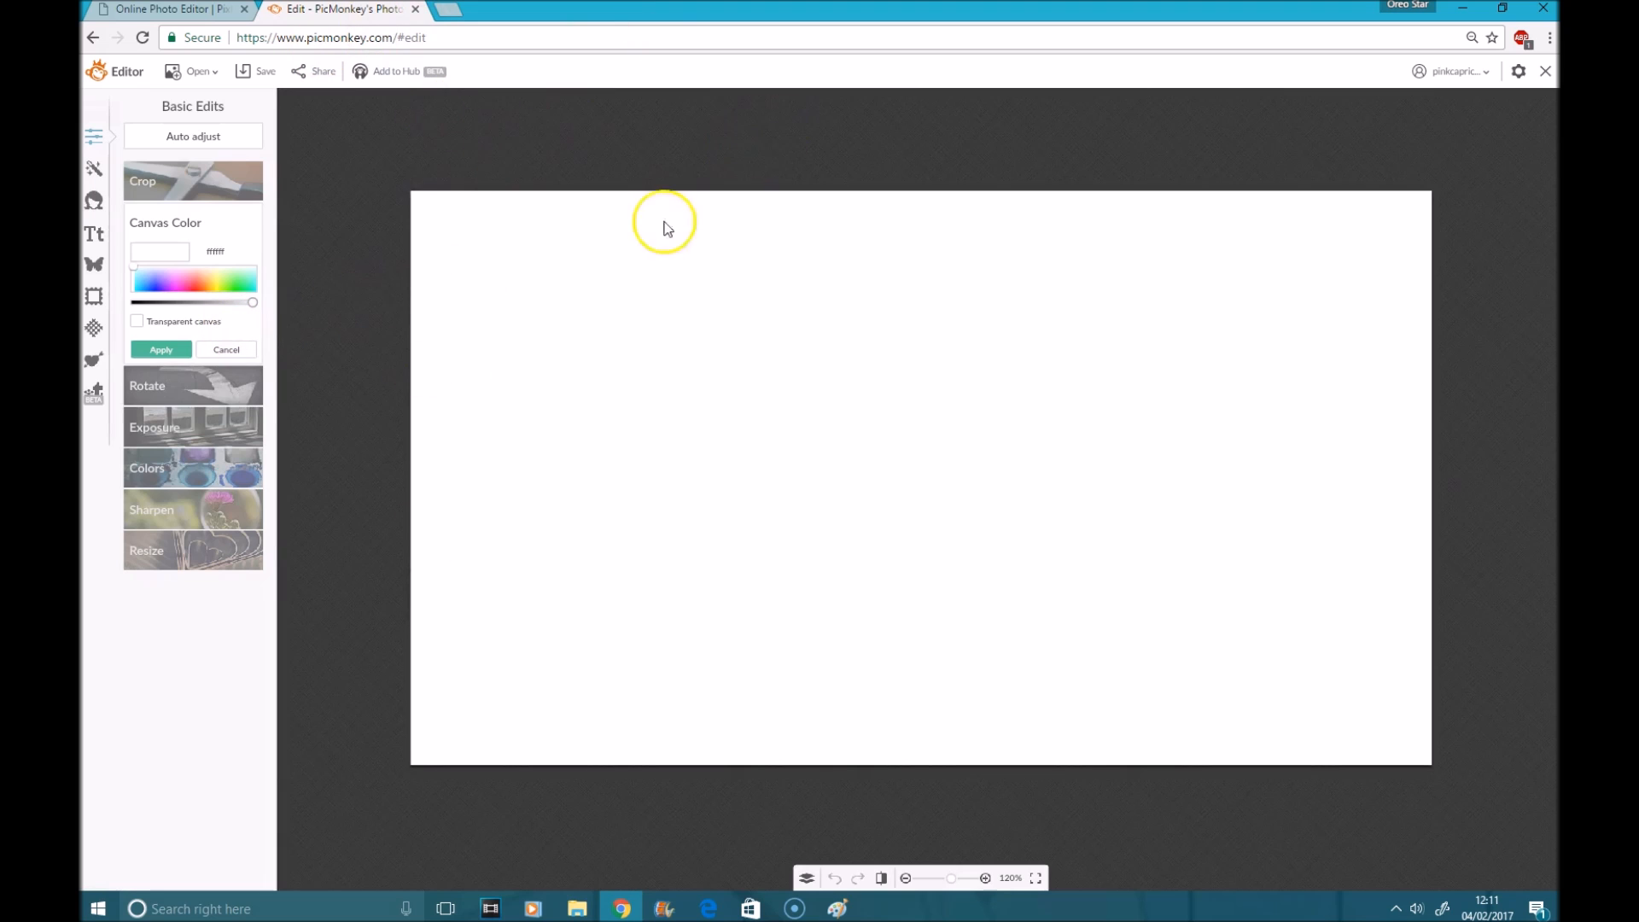
click(161, 349)
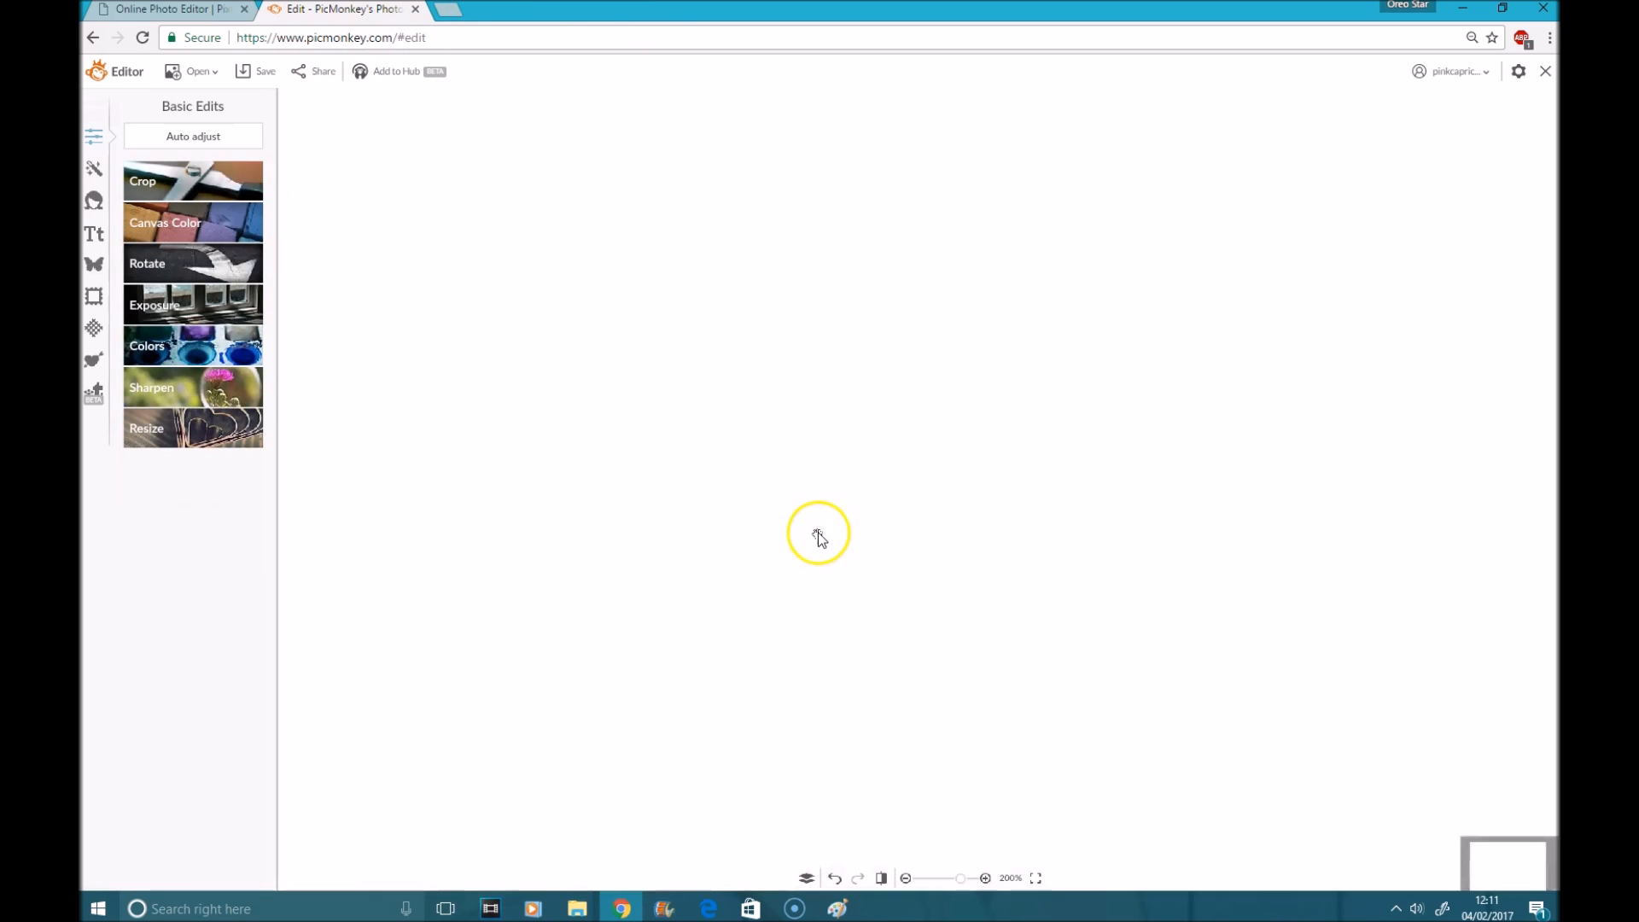
Add a geometric rectangle overlay with a black outline and a transparent fill to the white canvas
scroll(818, 534, up, 8)
scroll(811, 534, down, 5)
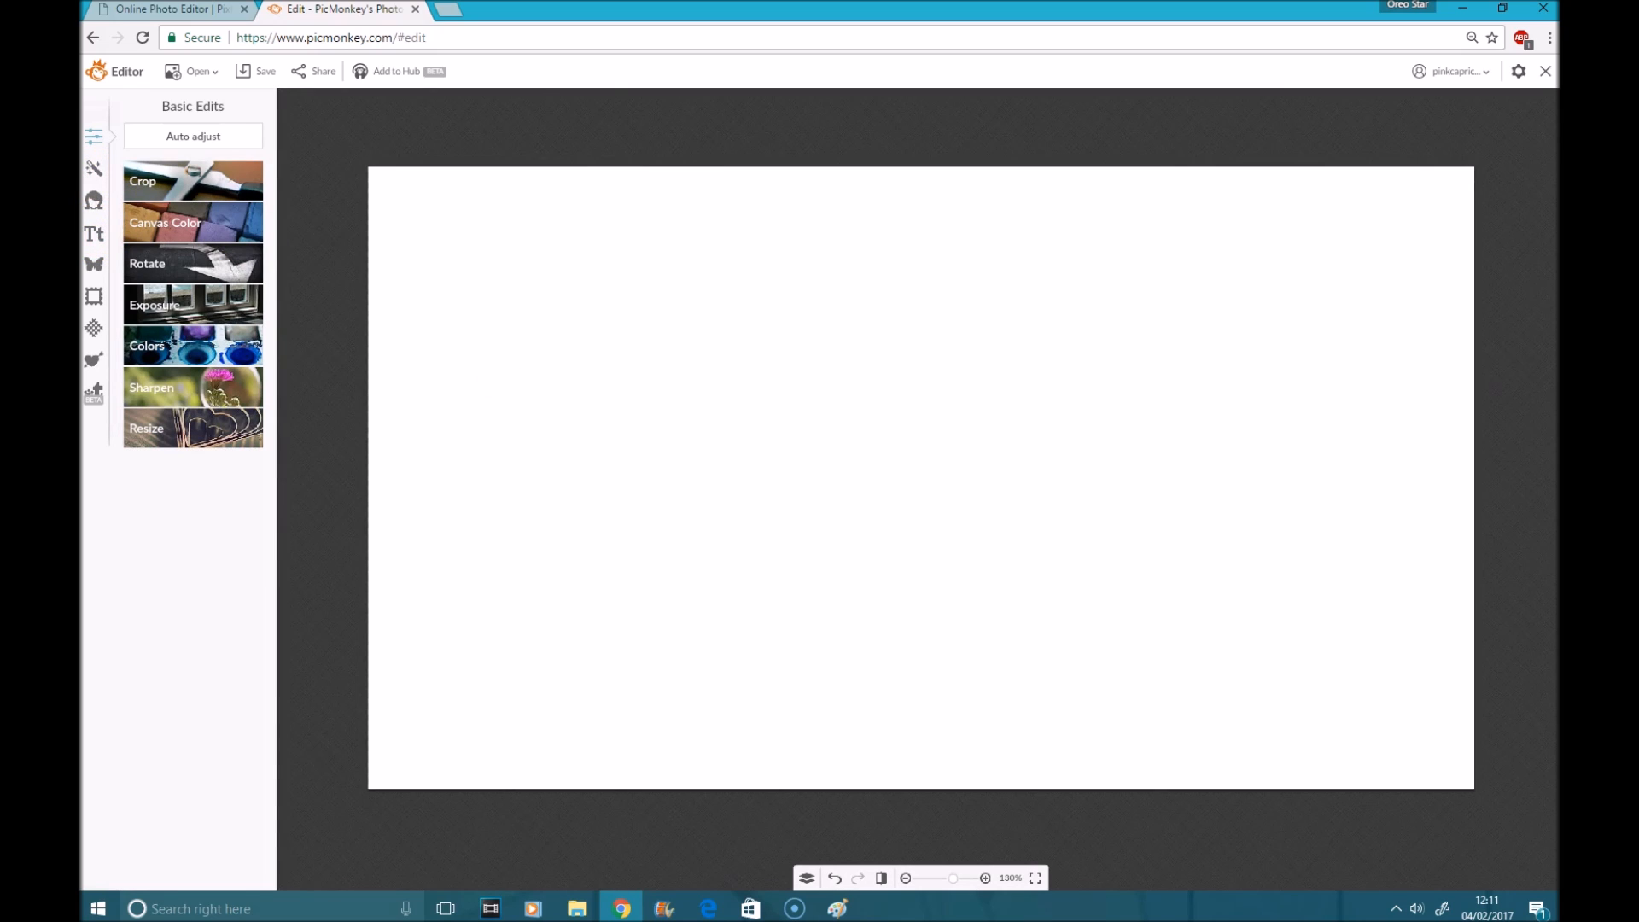
click(96, 260)
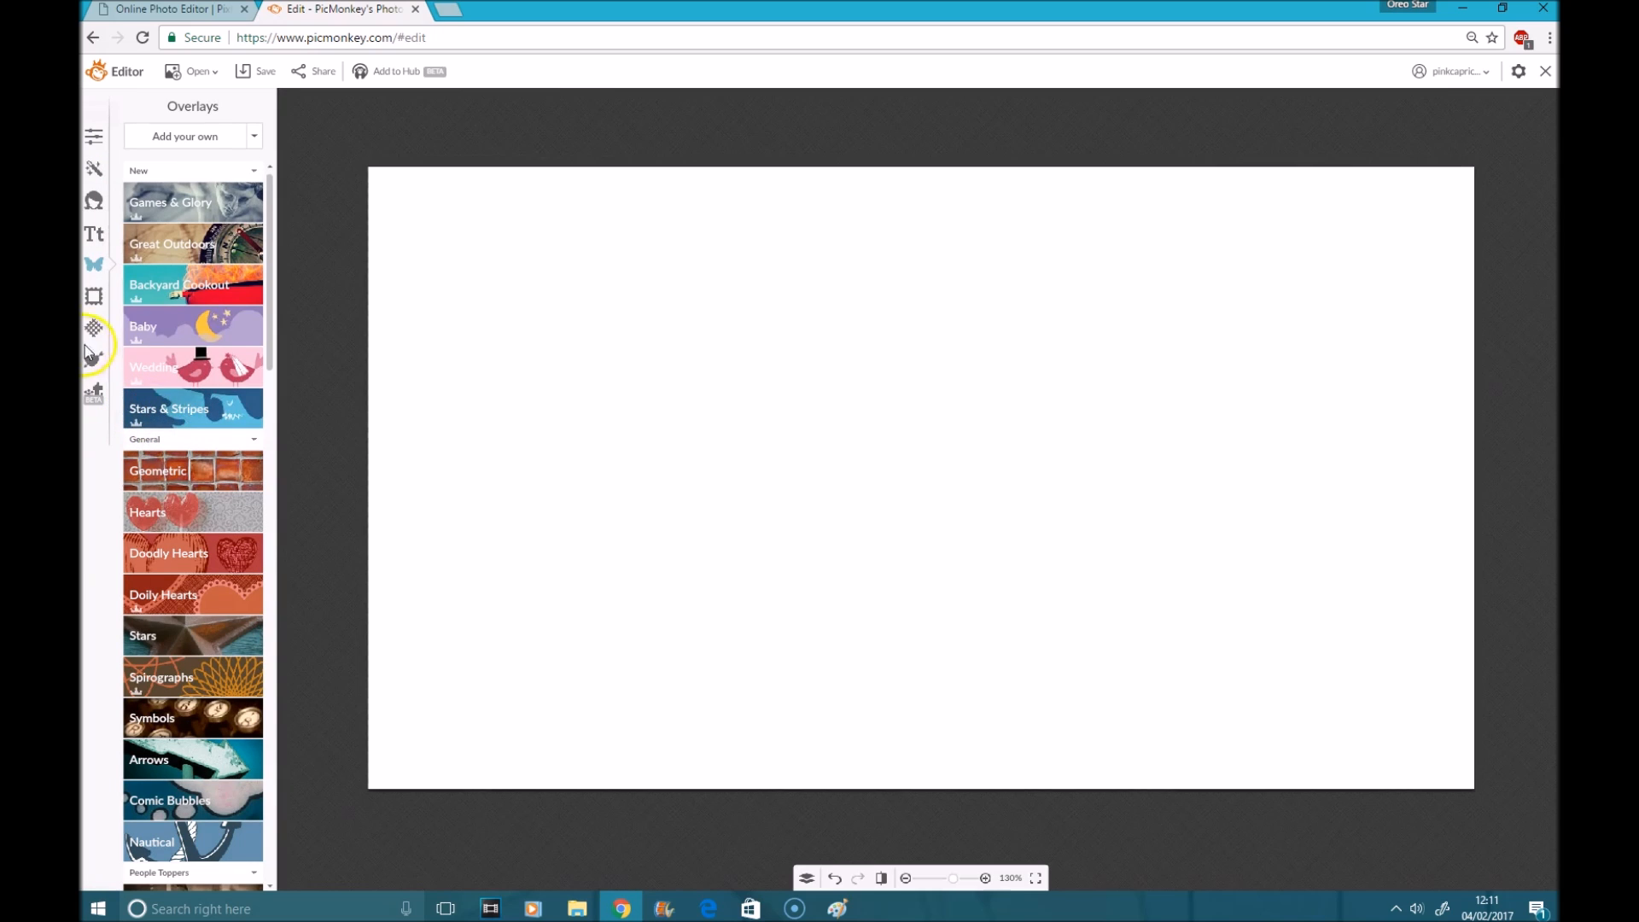
click(157, 469)
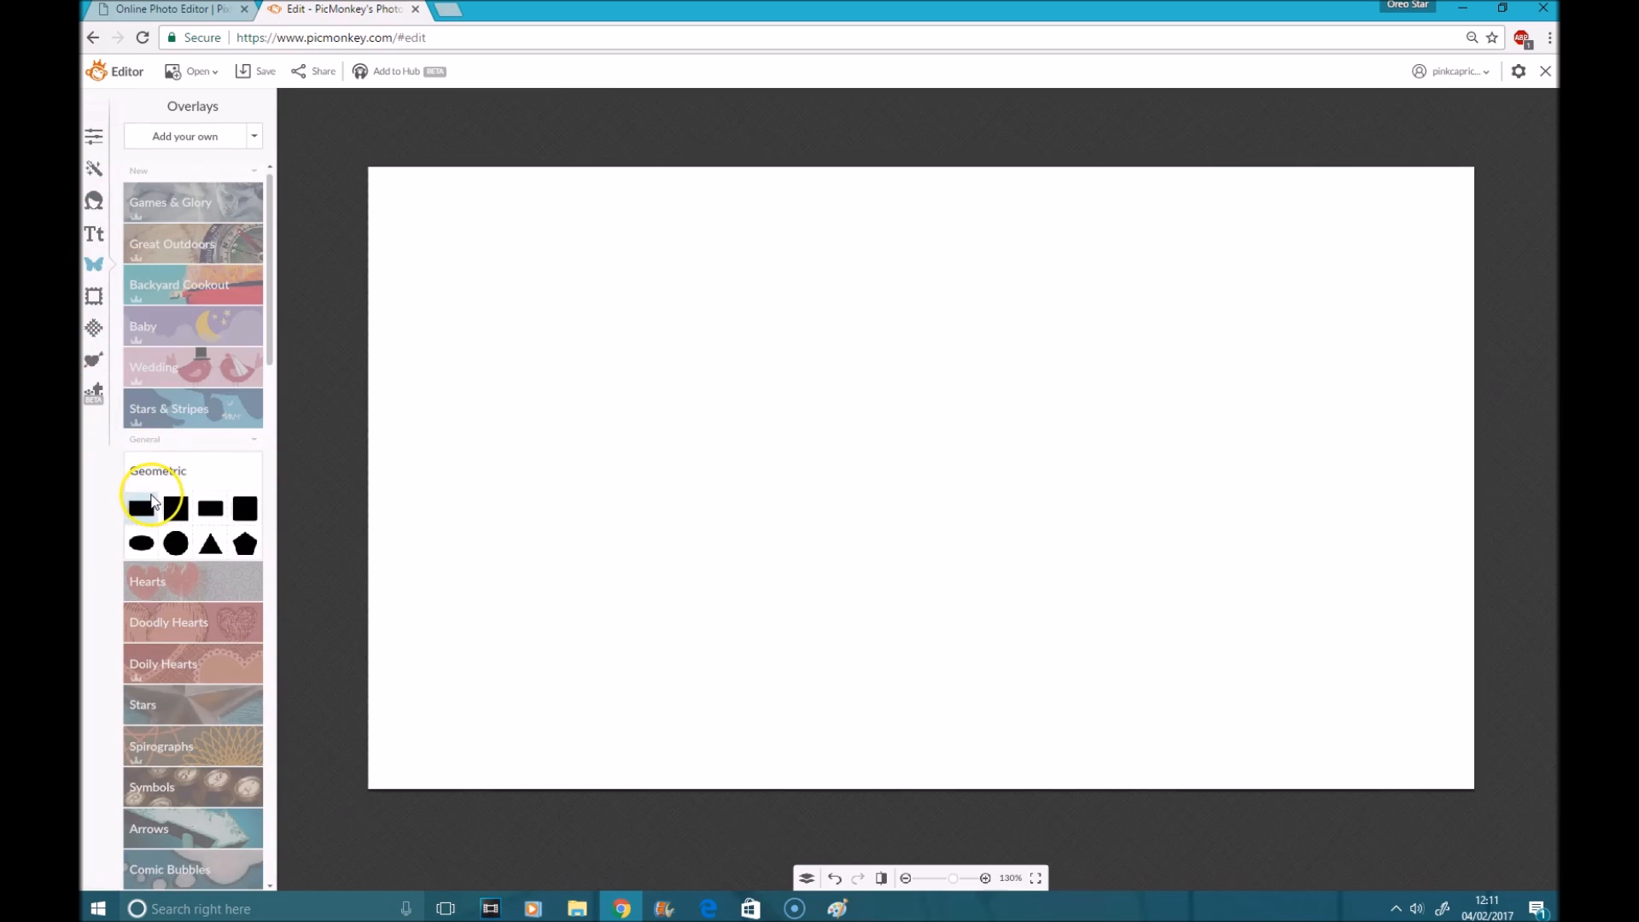
click(137, 509)
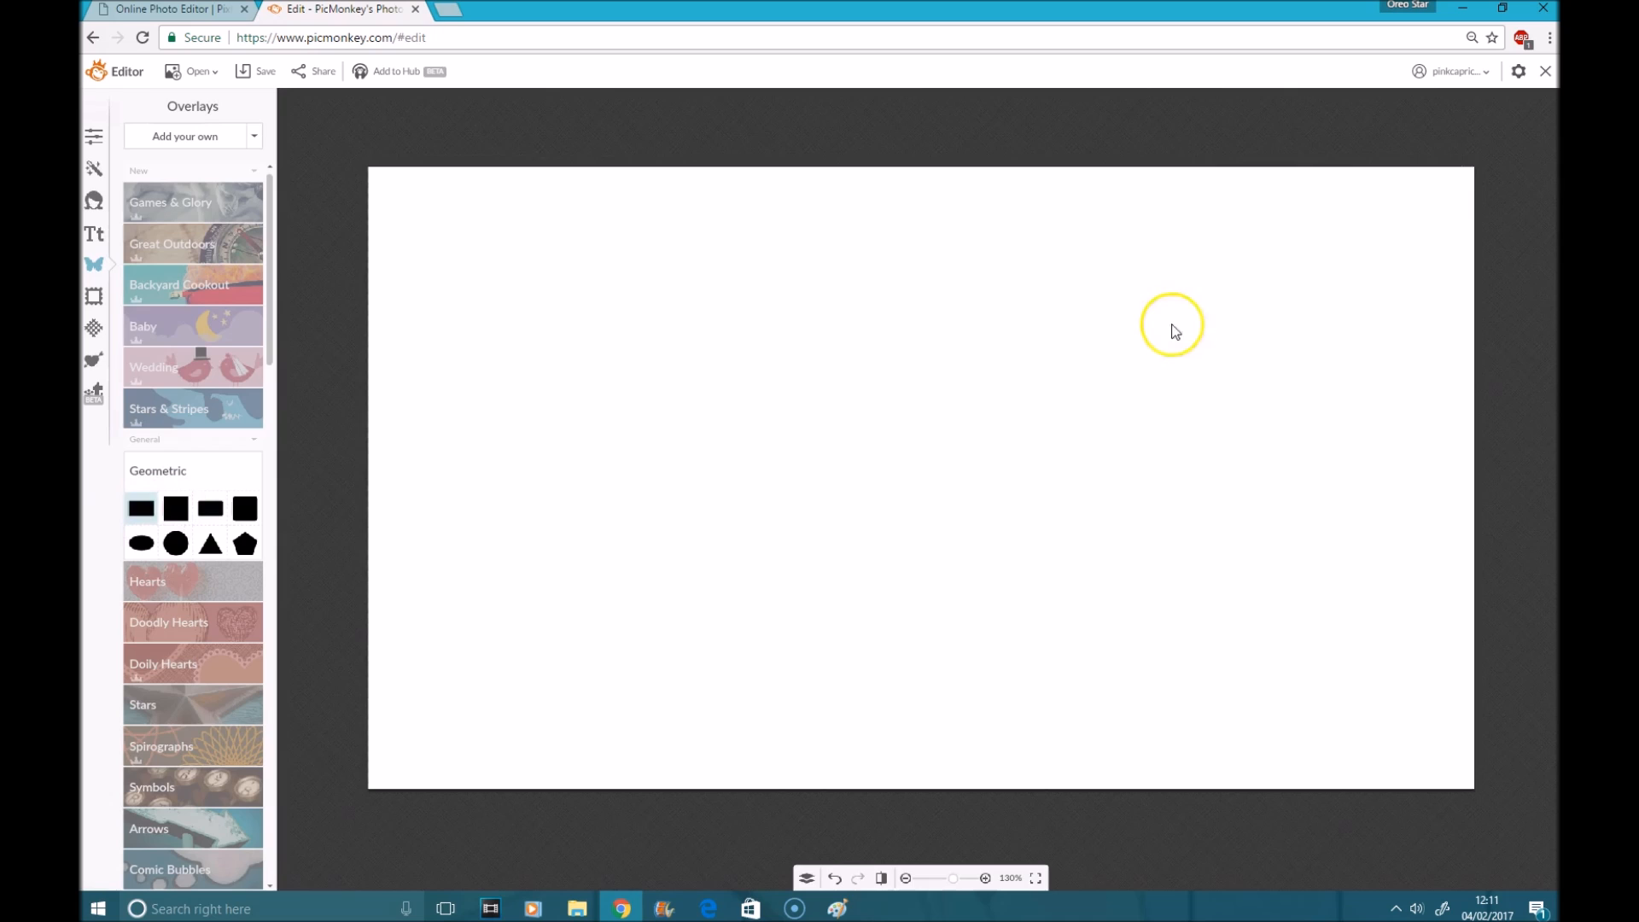
click(1456, 215)
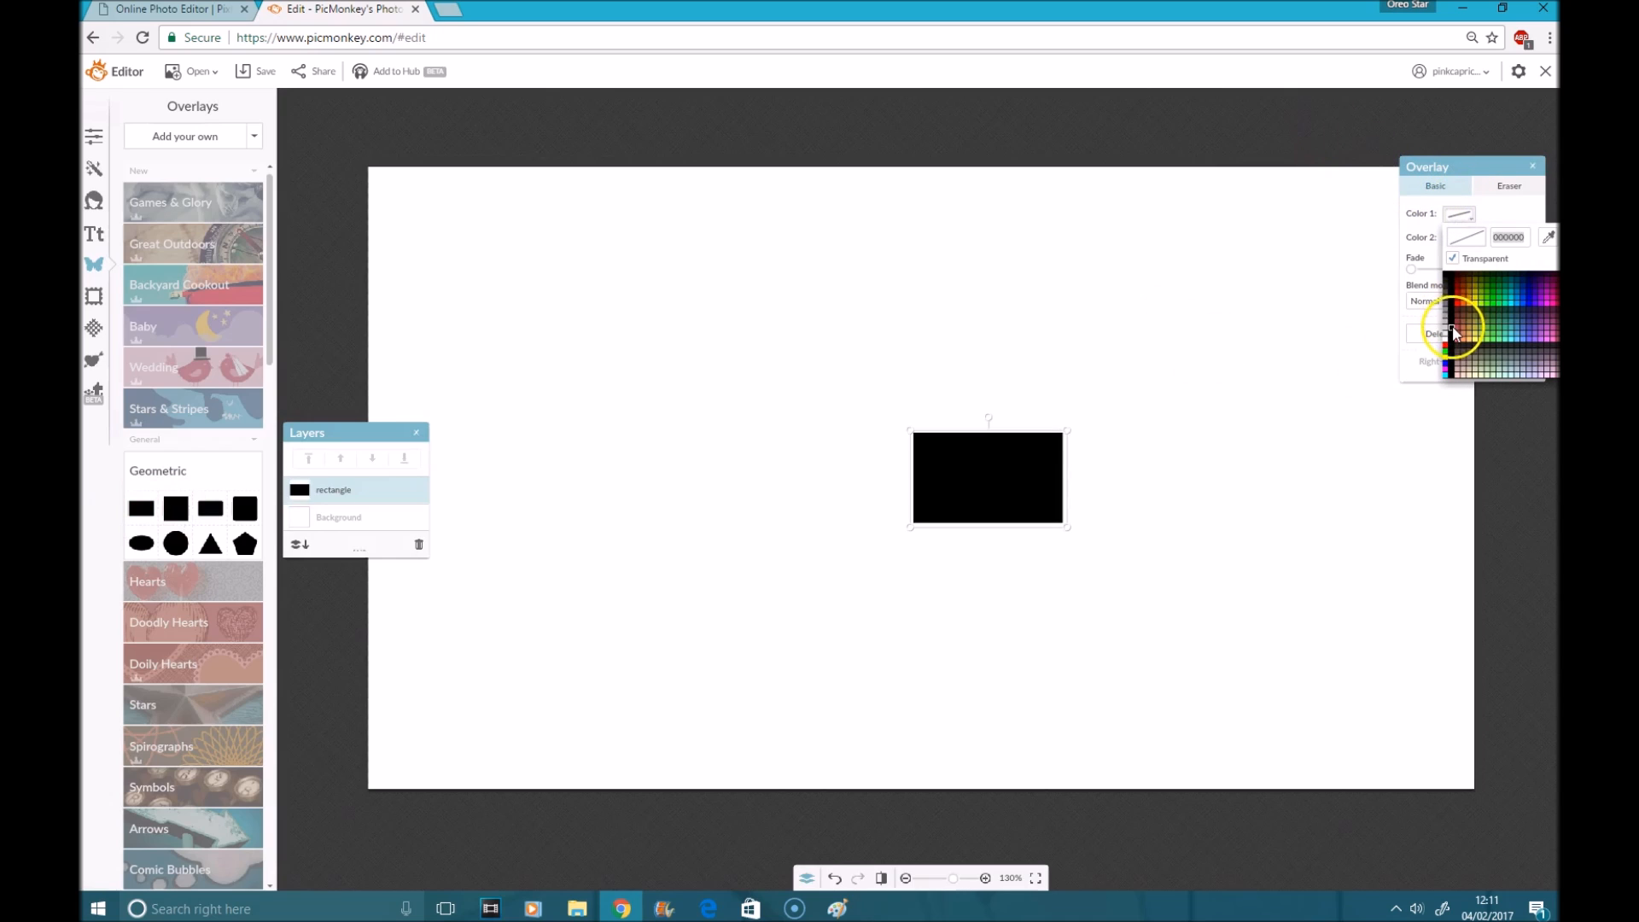
click(1449, 280)
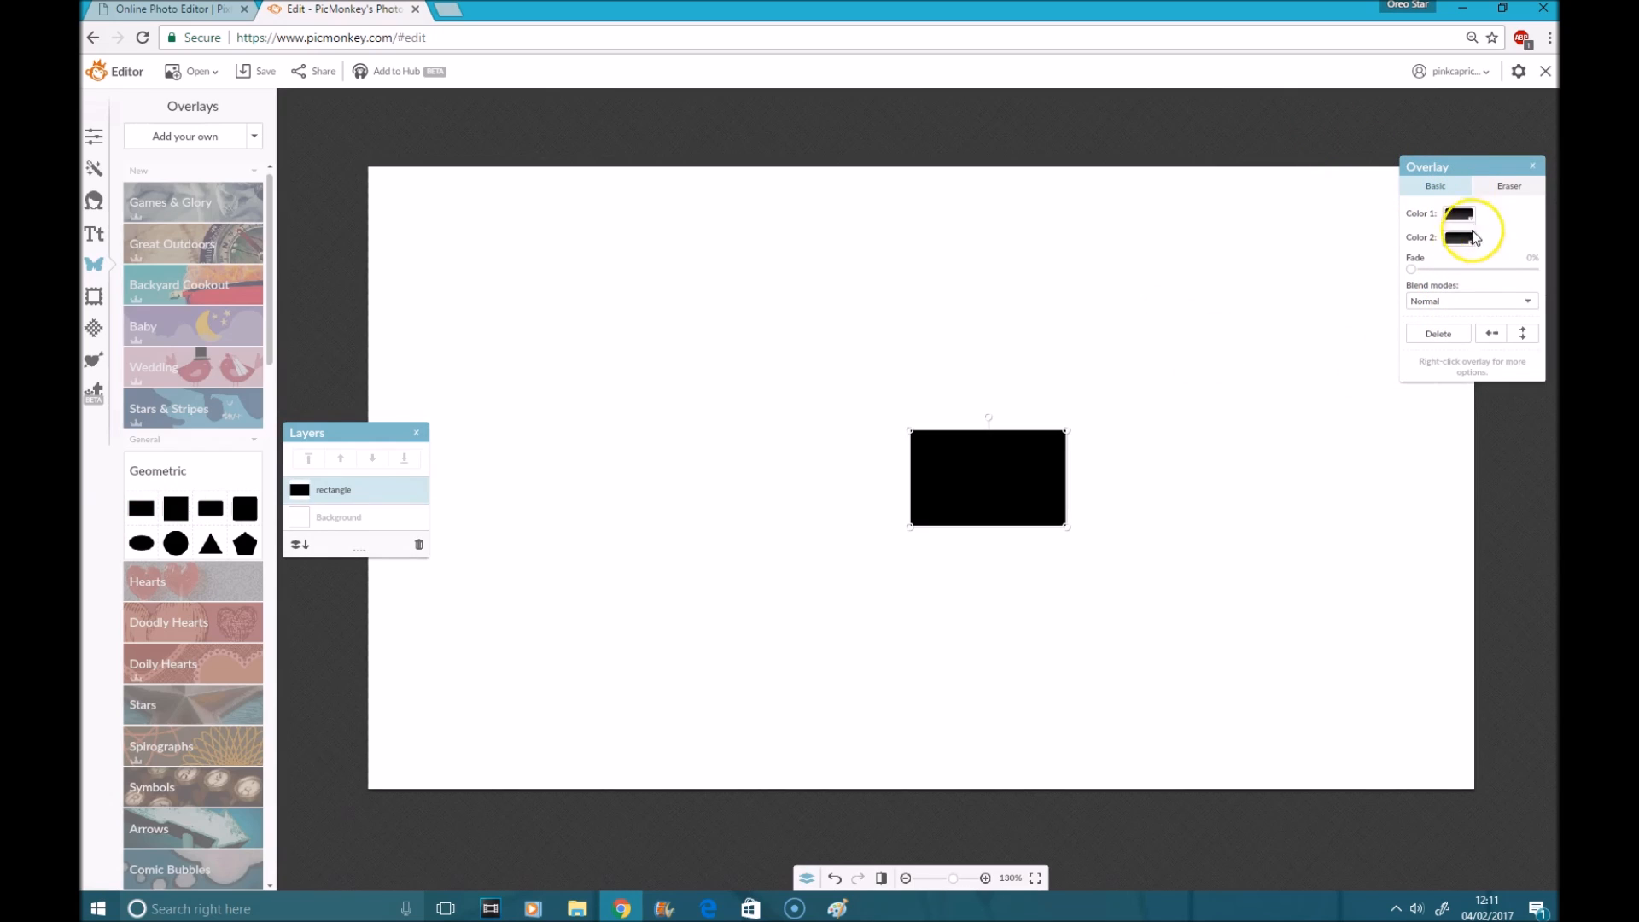
click(1466, 243)
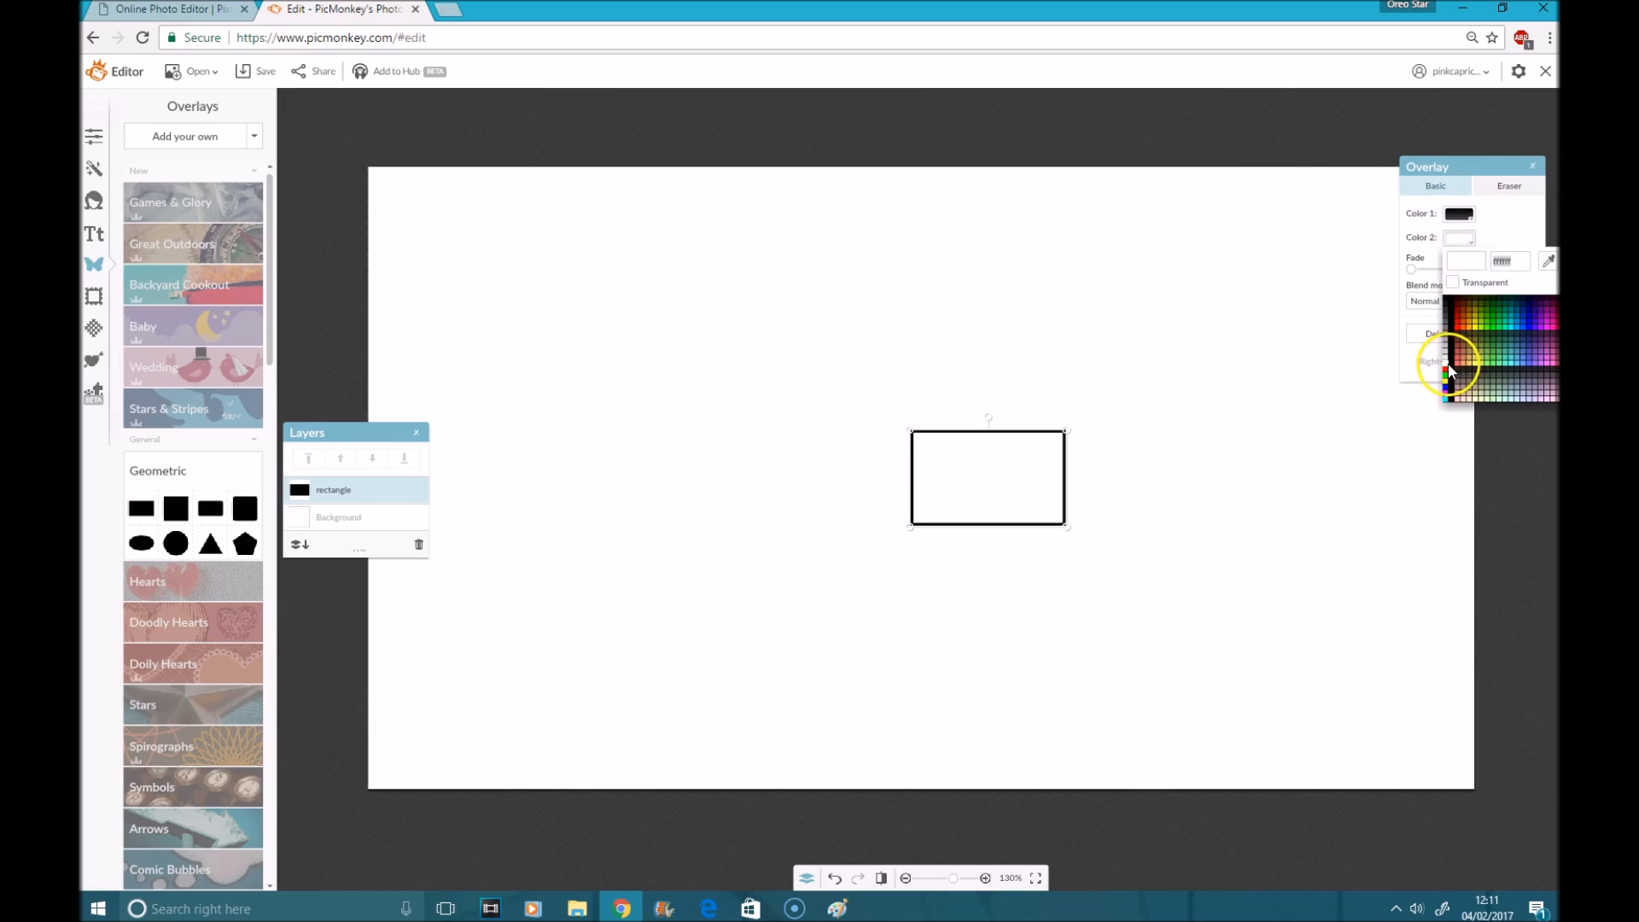
click(1454, 286)
click(1244, 285)
Move the rectangle to the canvas's upper-left corner and stretch it into a border frame just inside the canvas edges
drag(1016, 488, 496, 241)
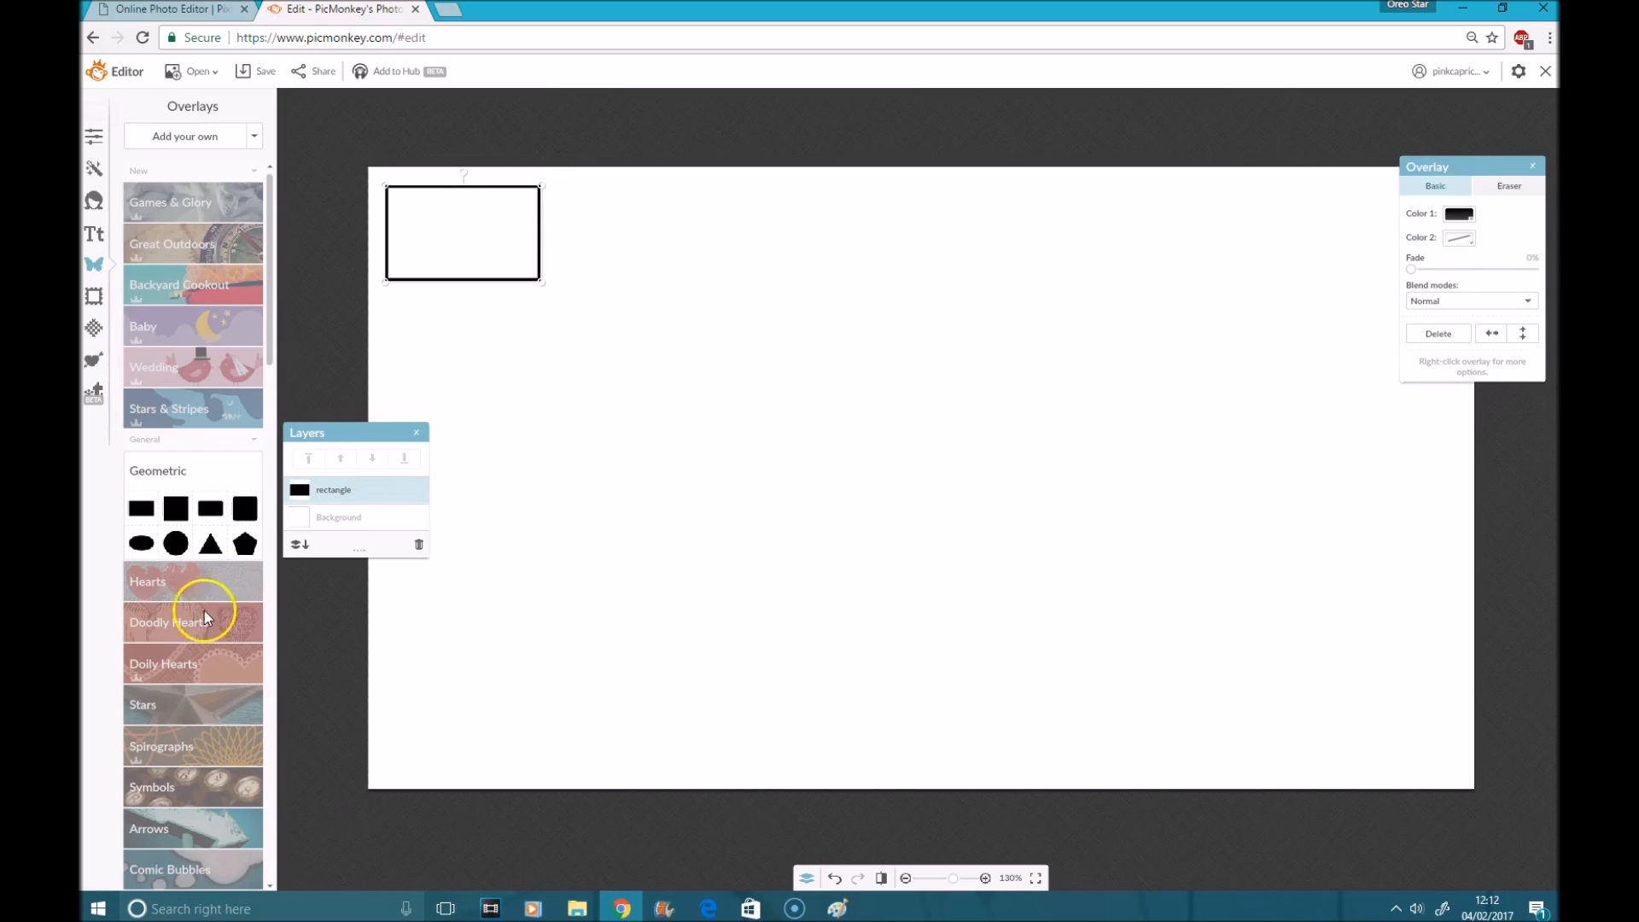
drag(538, 282, 1459, 776)
click(328, 820)
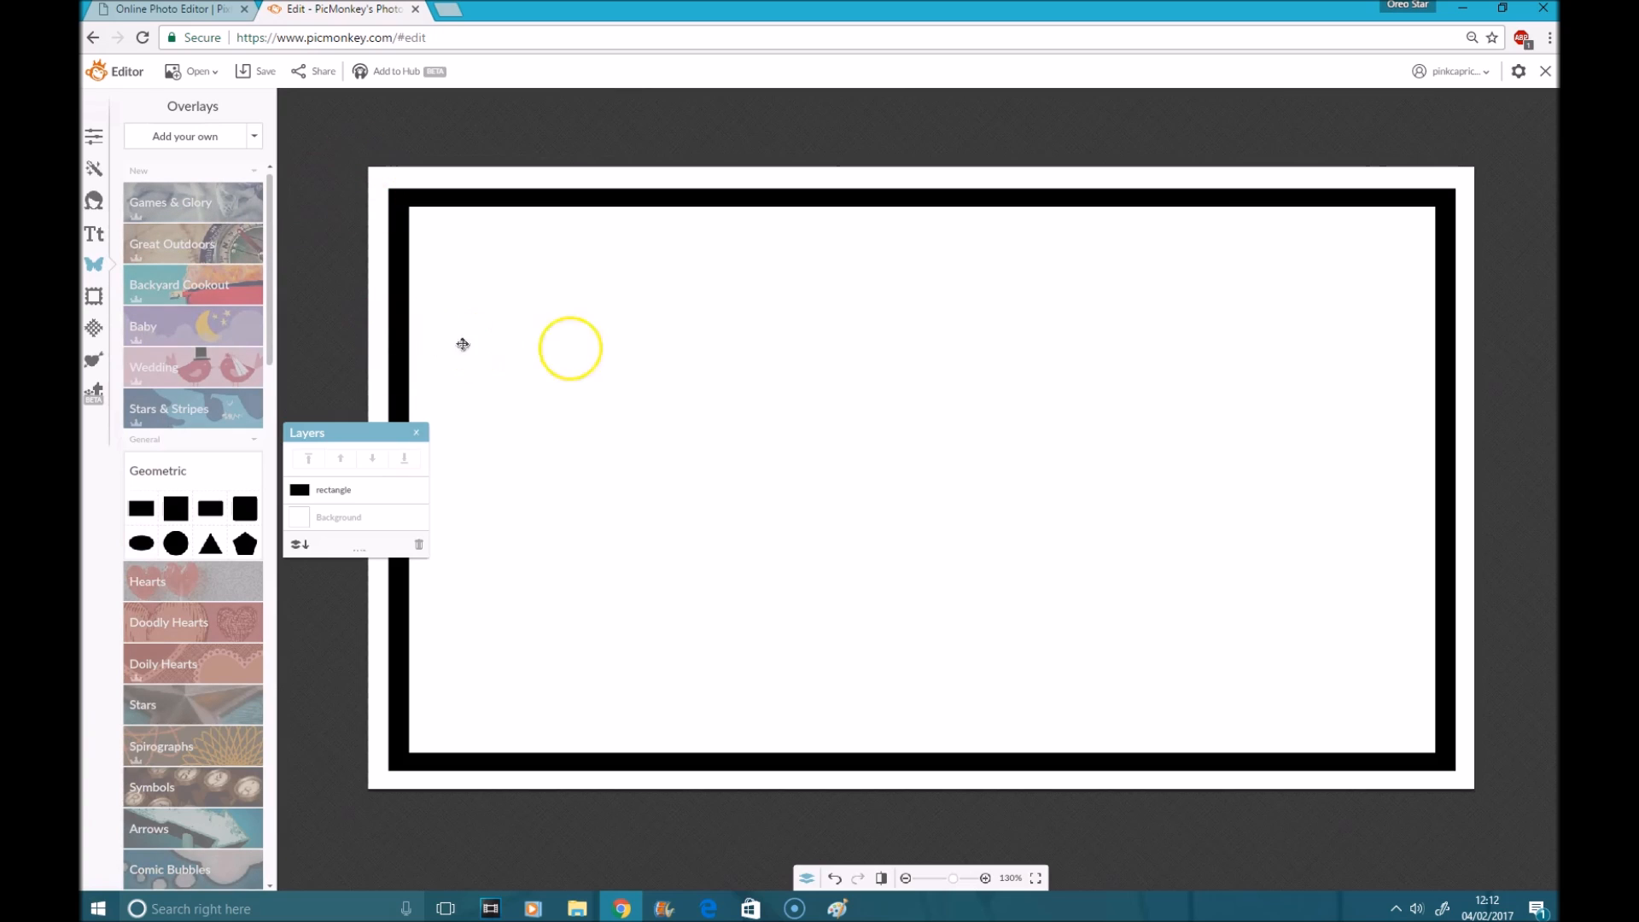
click(363, 126)
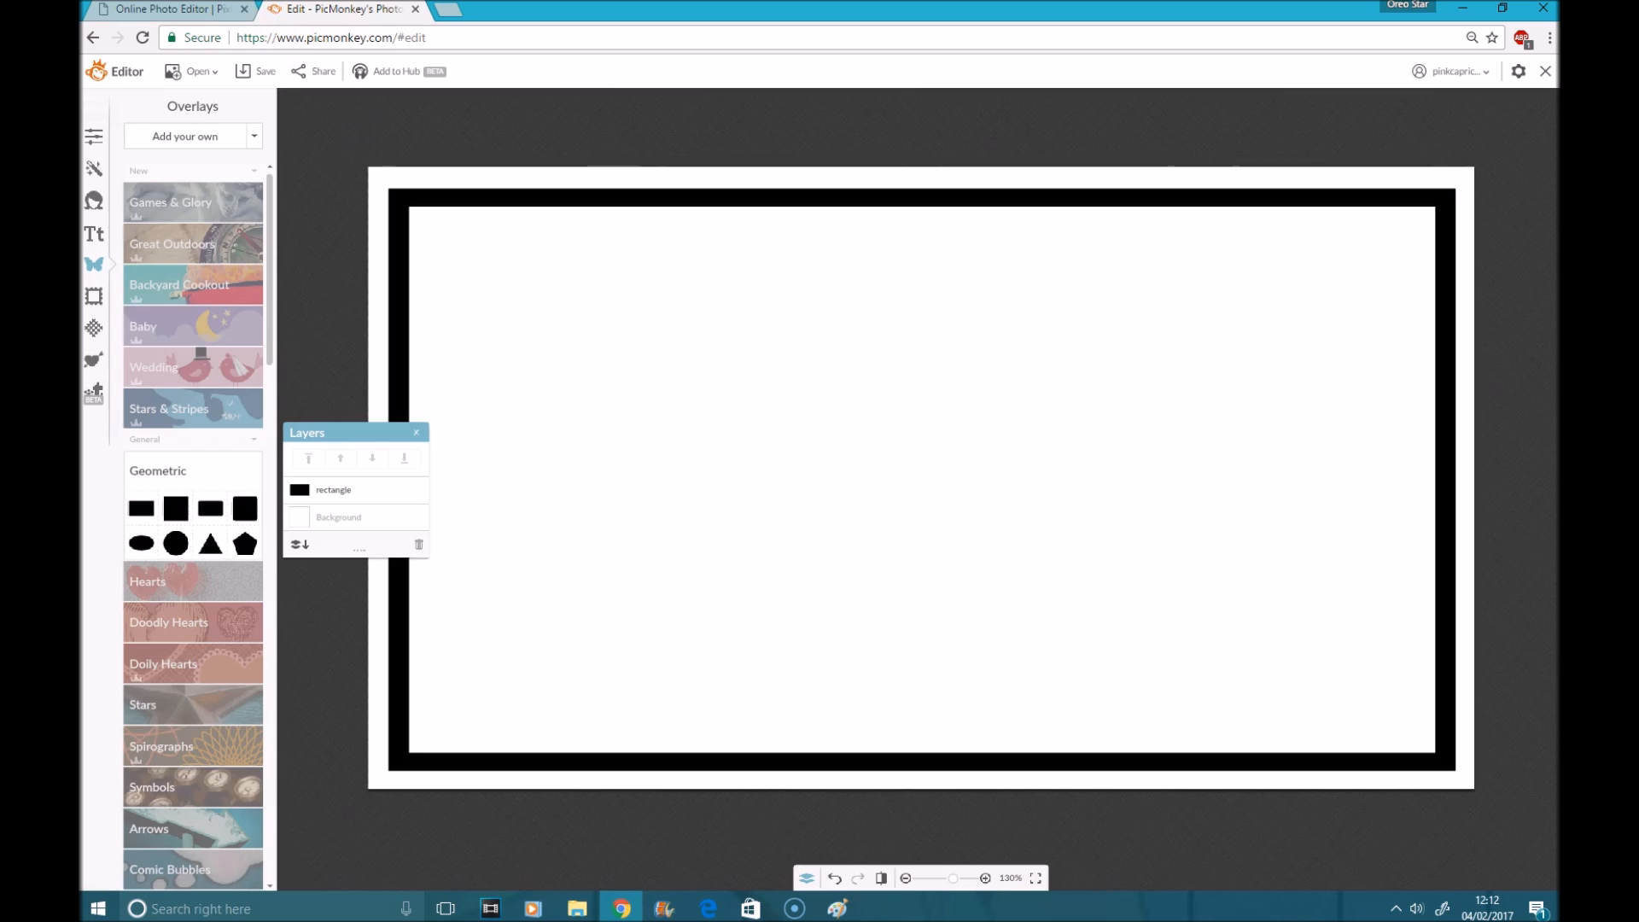
Add the "snip of avatat" picture from the "intro for video" folder as a custom overlay
click(161, 145)
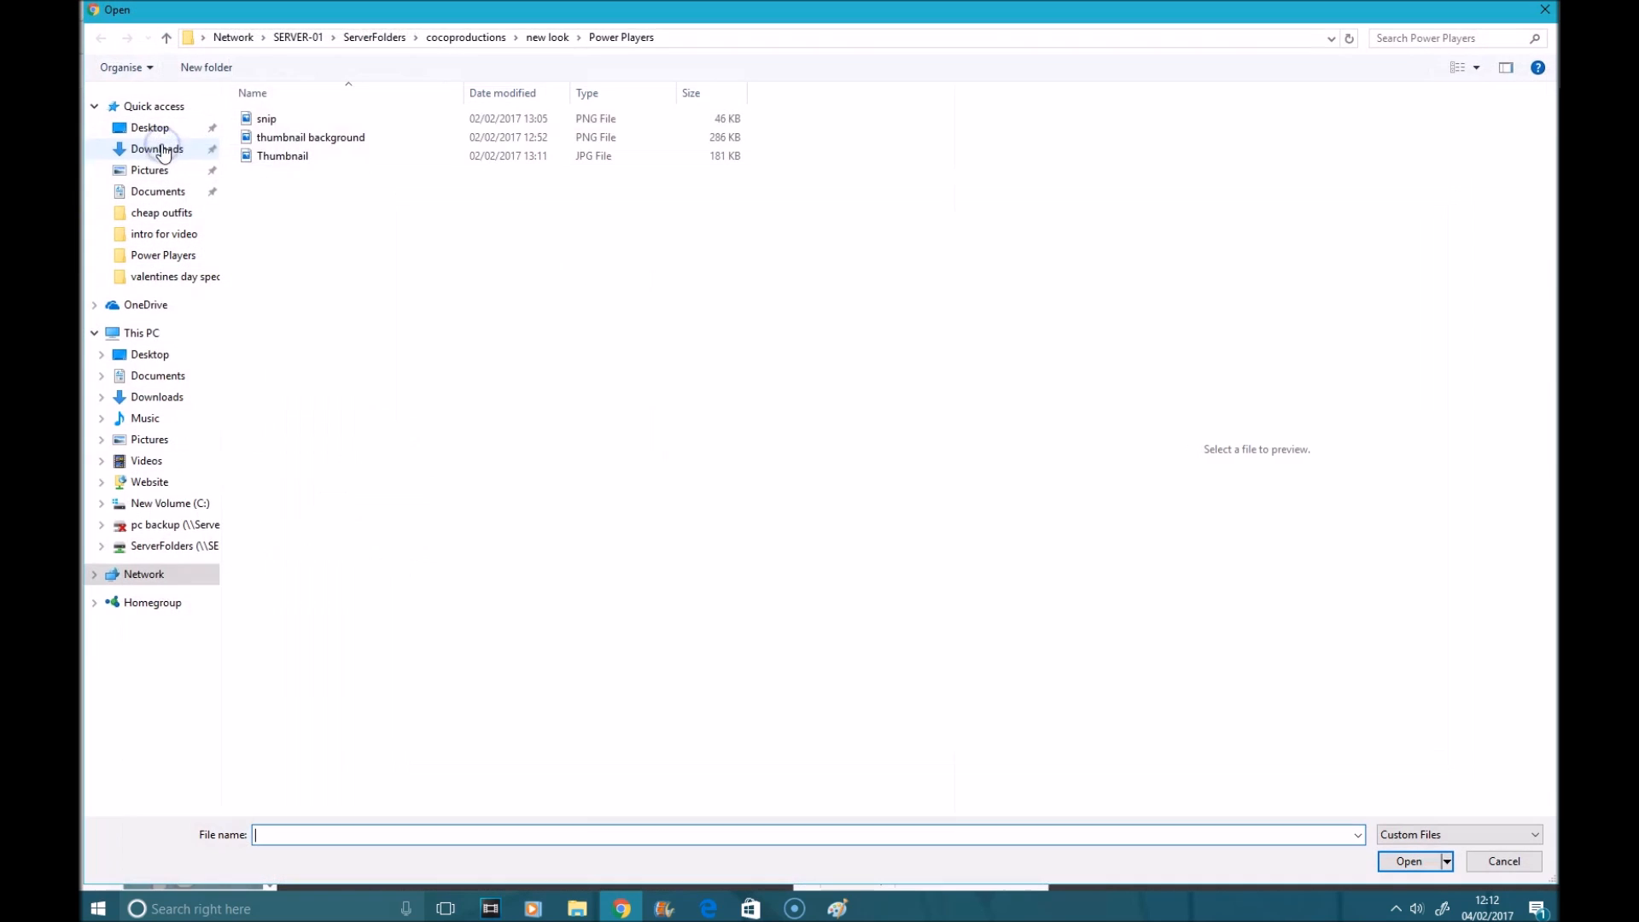
click(147, 232)
click(283, 119)
double_click(283, 120)
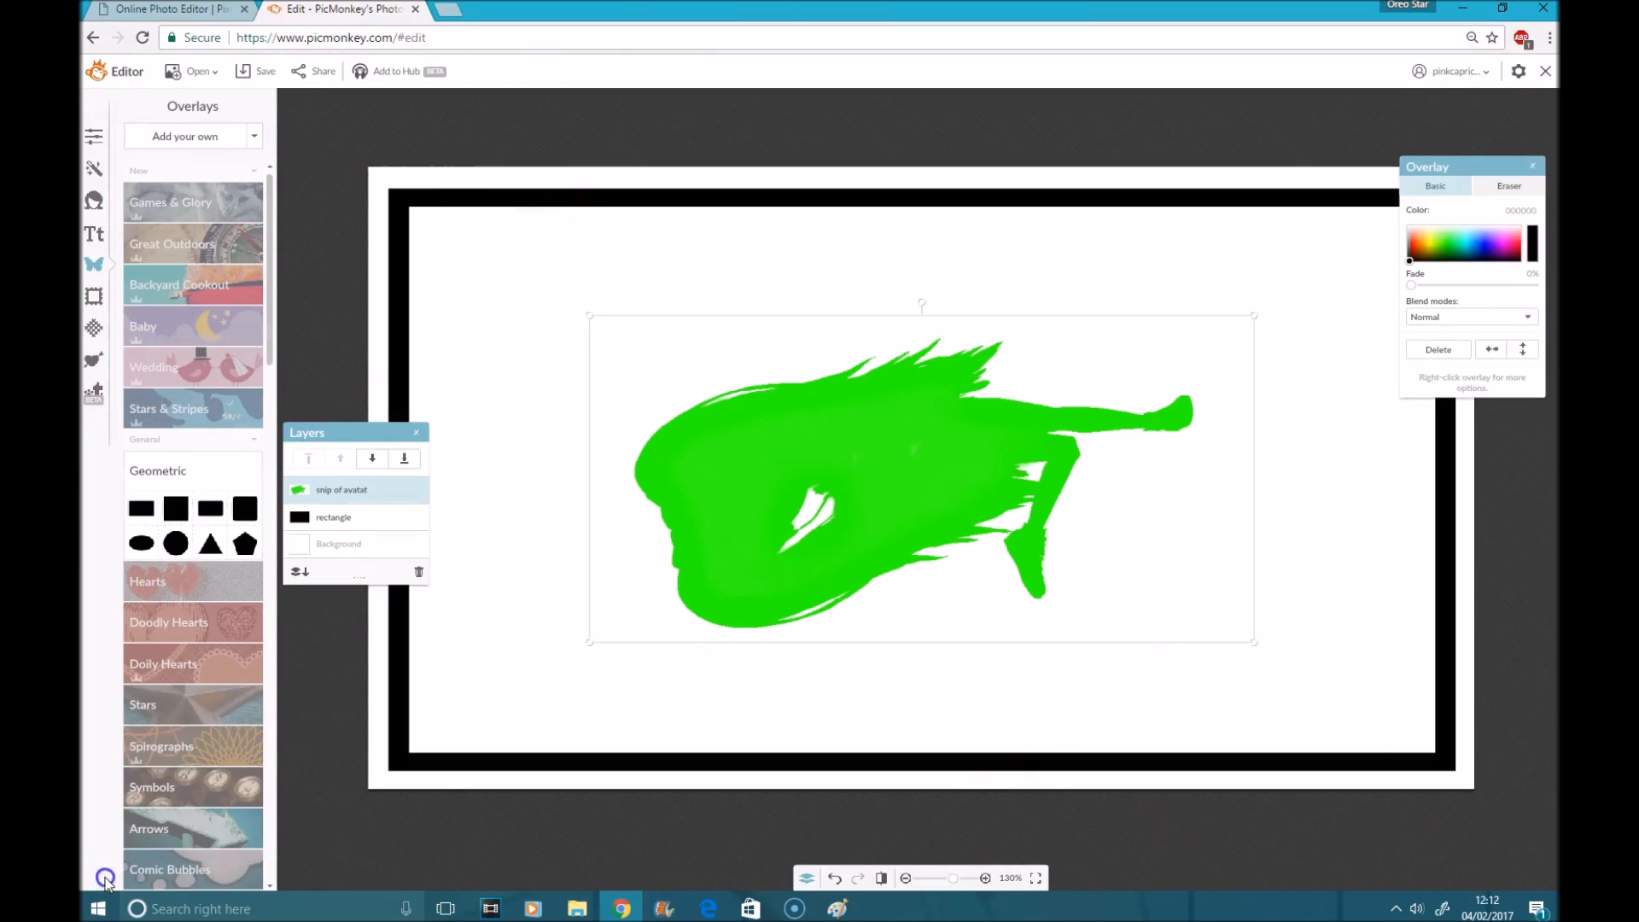
Try flipping the green silhouette overlay horizontally and vertically
click(1492, 352)
click(1492, 351)
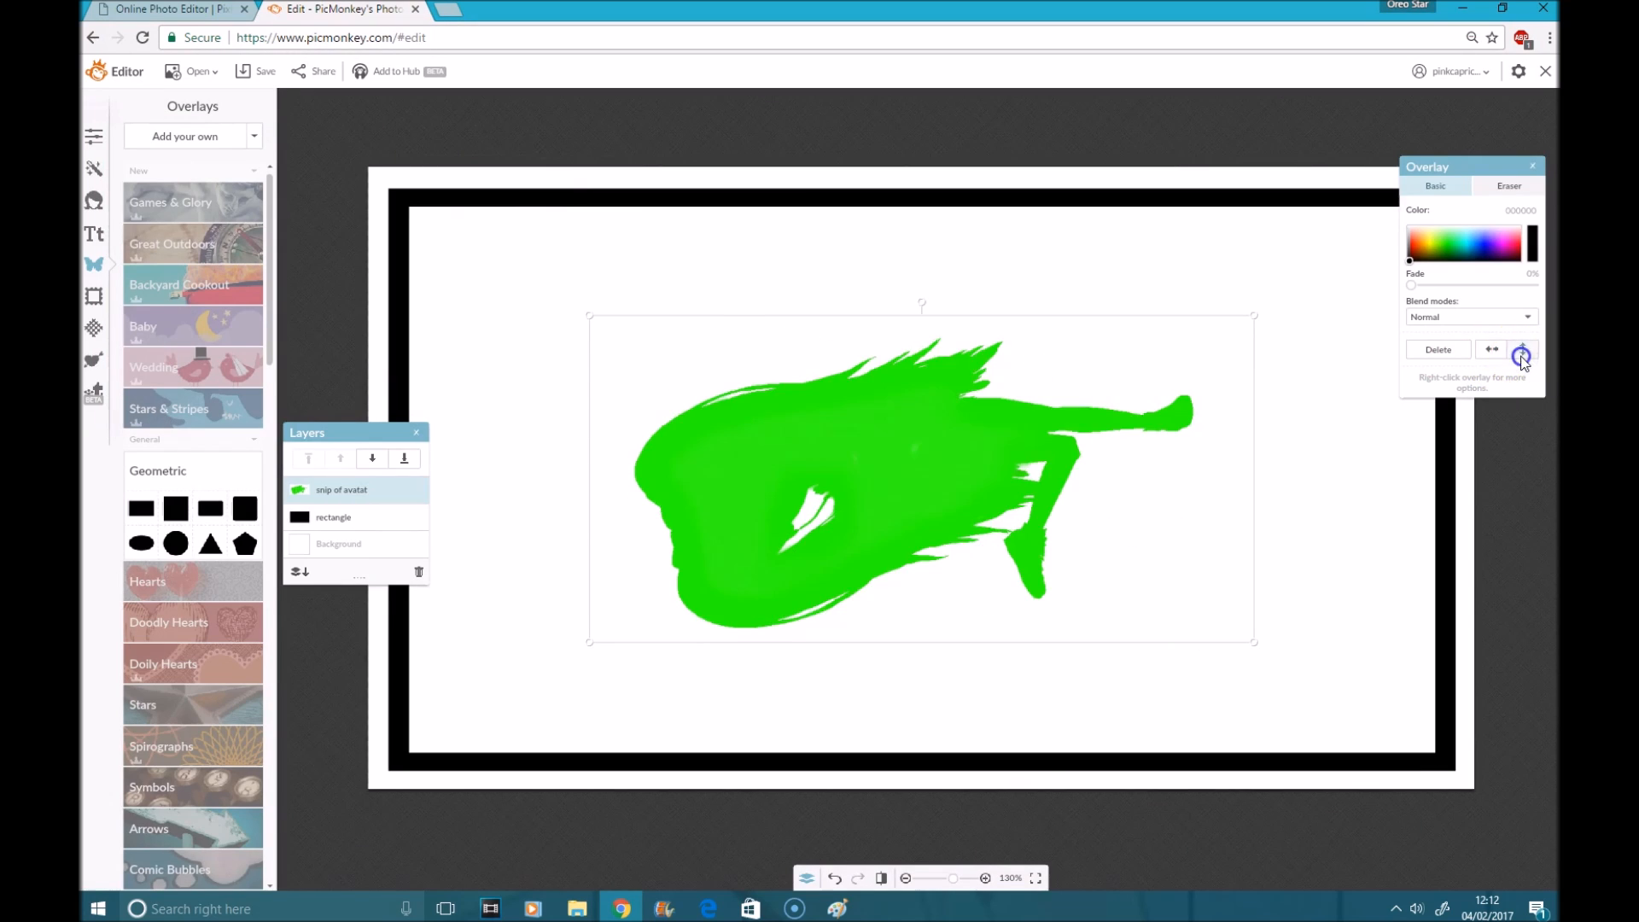
click(1492, 352)
click(1492, 352)
click(1522, 350)
double_click(1522, 351)
click(1522, 351)
click(1522, 350)
click(1522, 351)
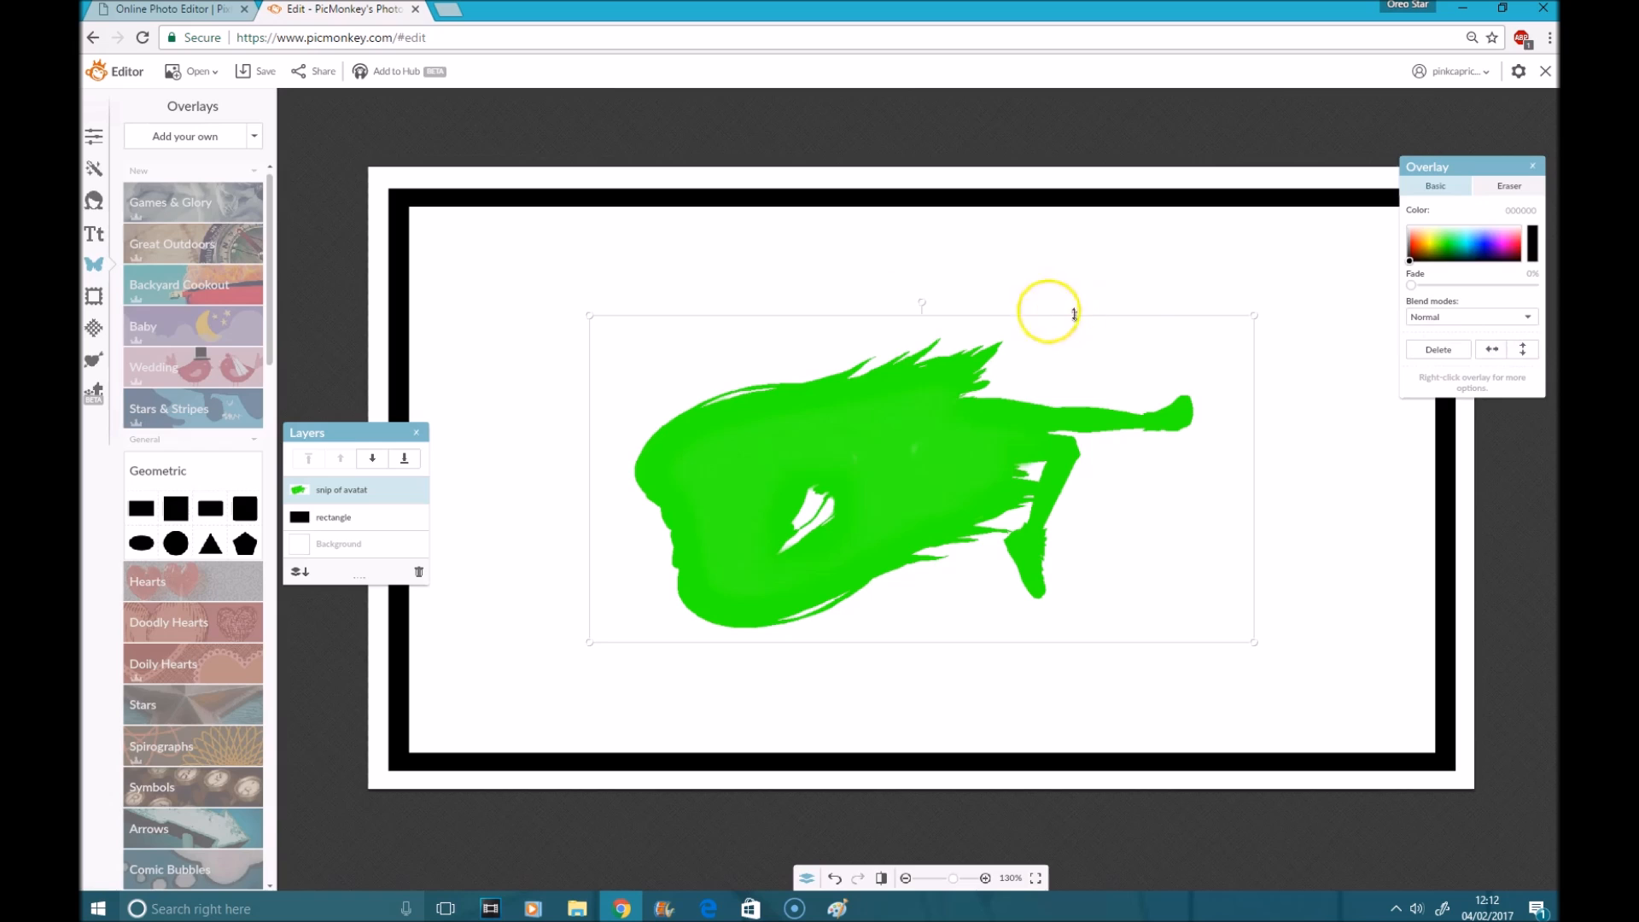
Rotate the green silhouette so it stands upright and shrink it to fit inside the black frame
drag(924, 303, 1168, 476)
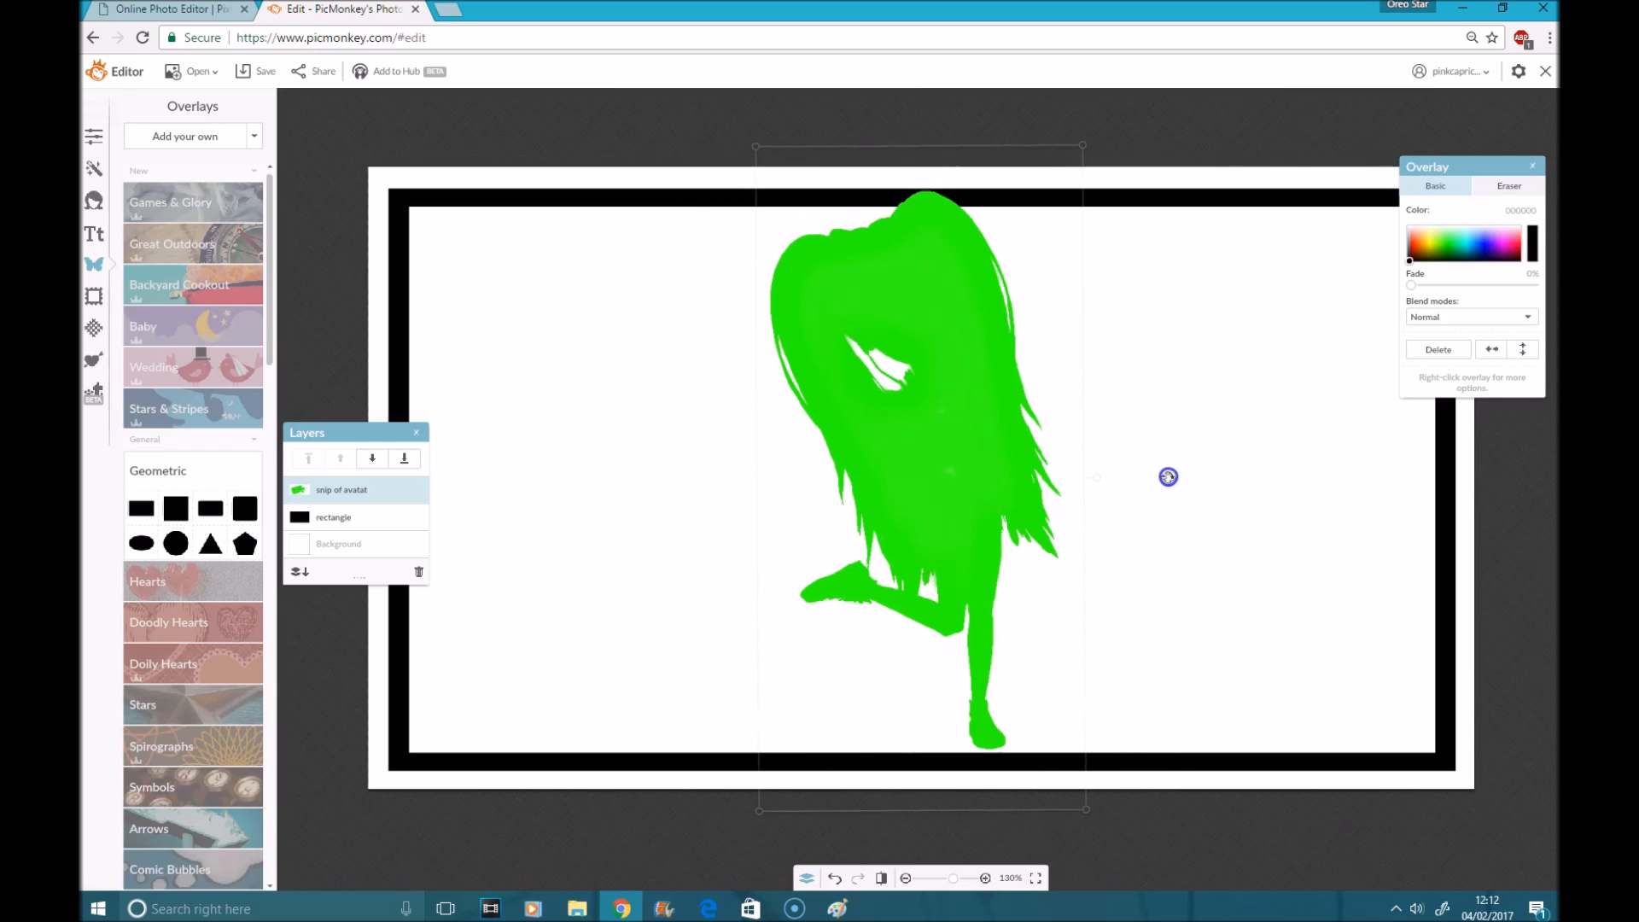
drag(1006, 457, 998, 437)
drag(749, 126, 786, 192)
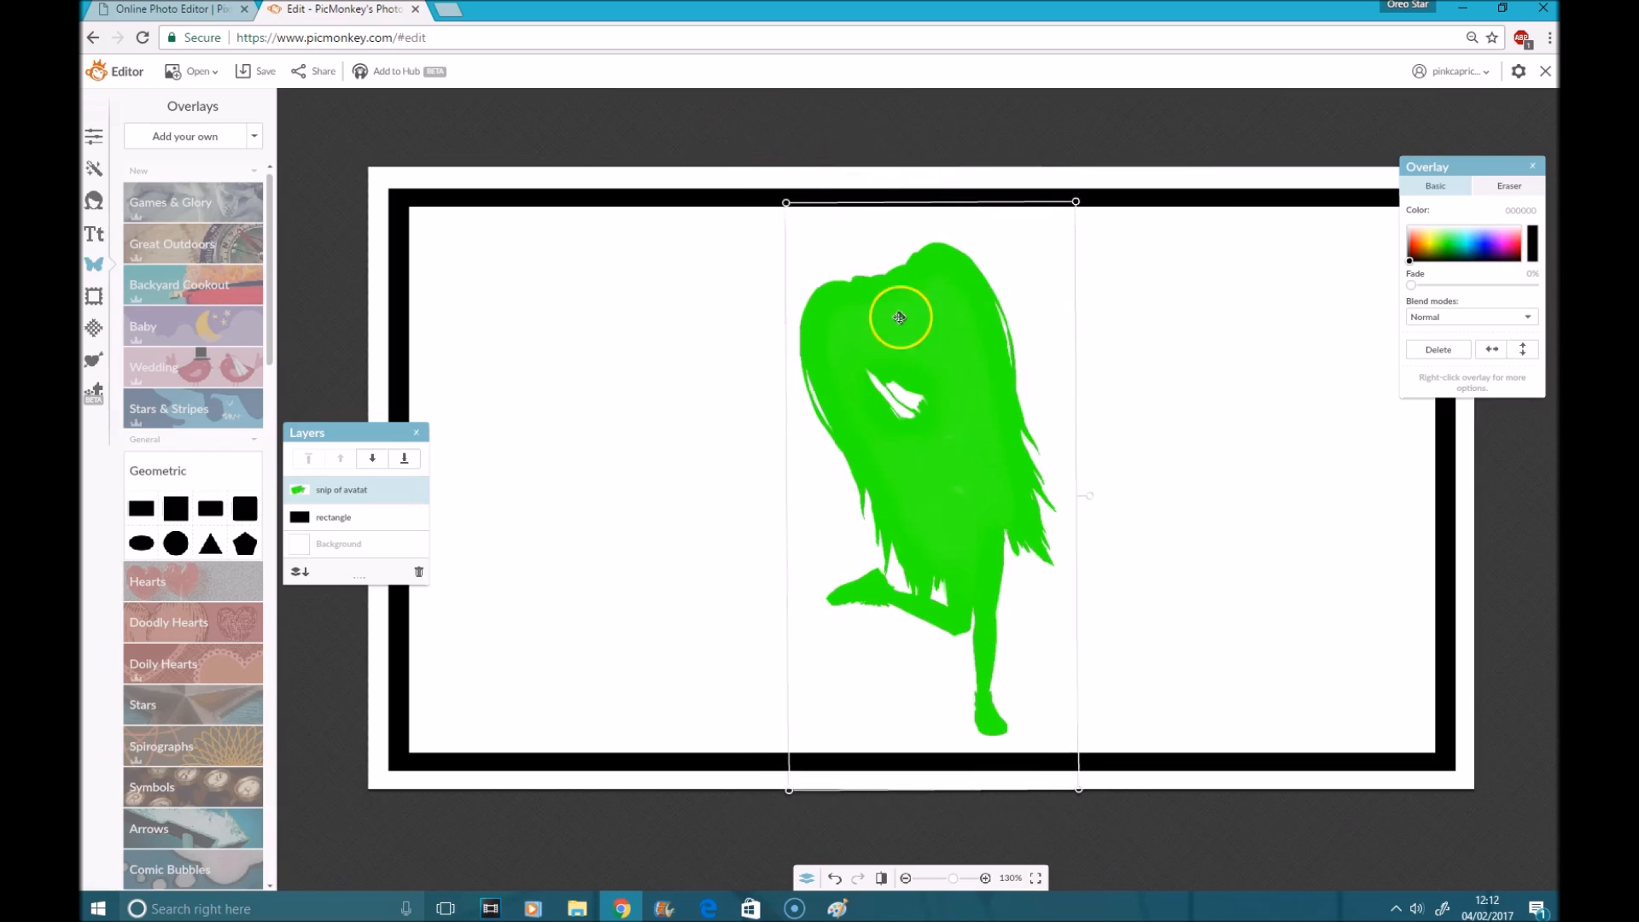
Move the silhouette against the left inner edge of the black frame
drag(899, 317, 521, 314)
drag(529, 374, 528, 373)
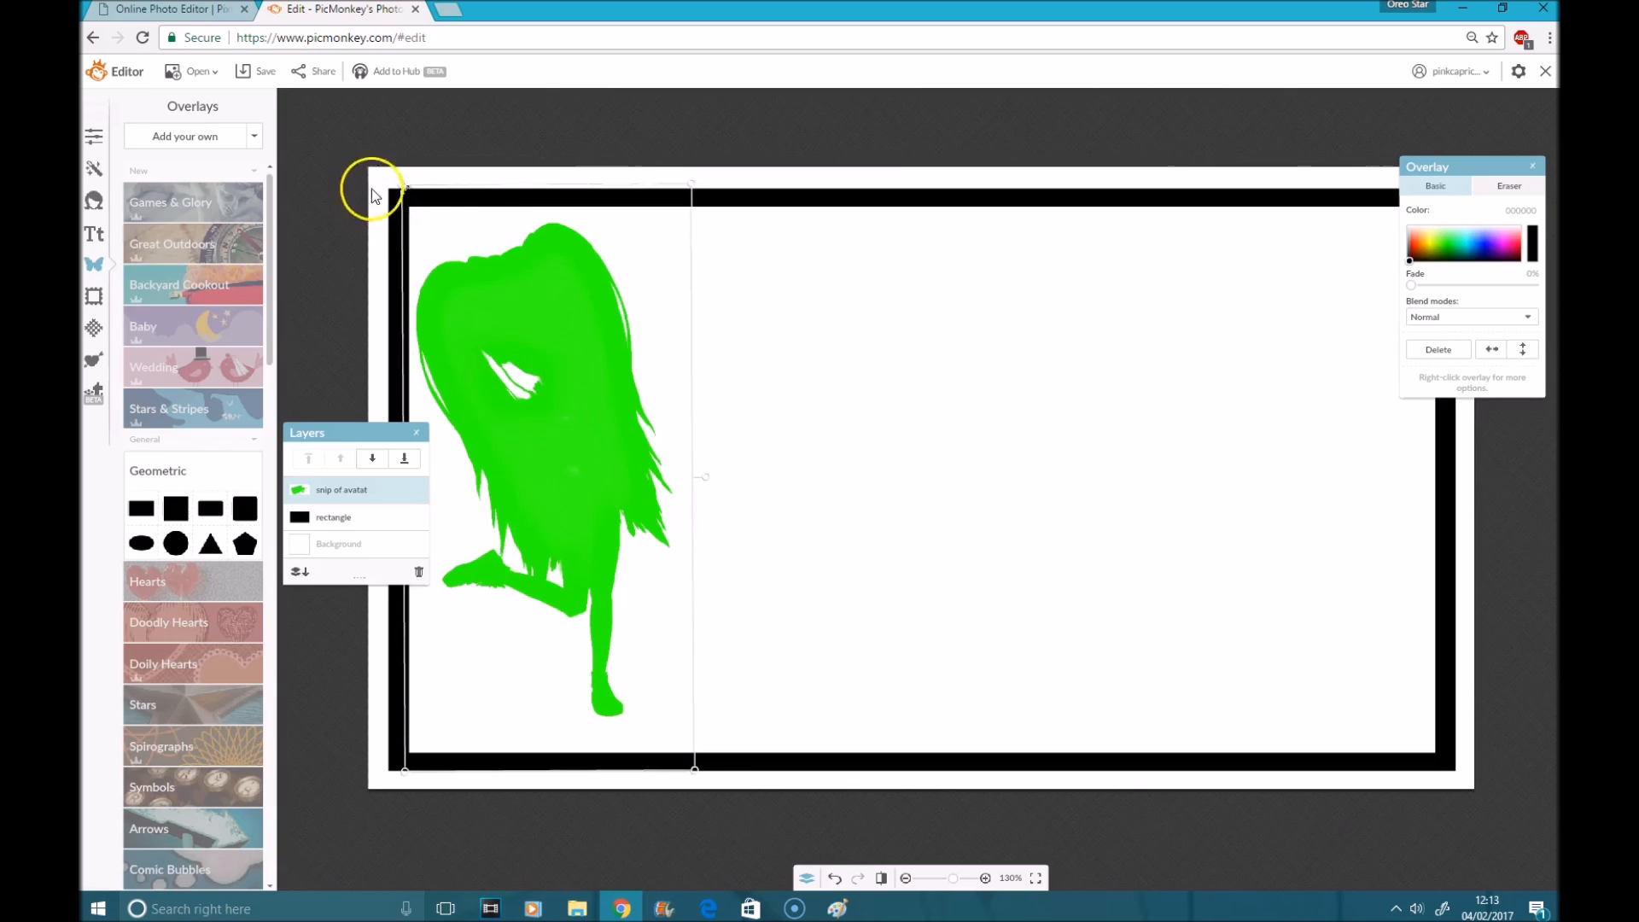
right_click(546, 408)
drag(489, 393, 482, 395)
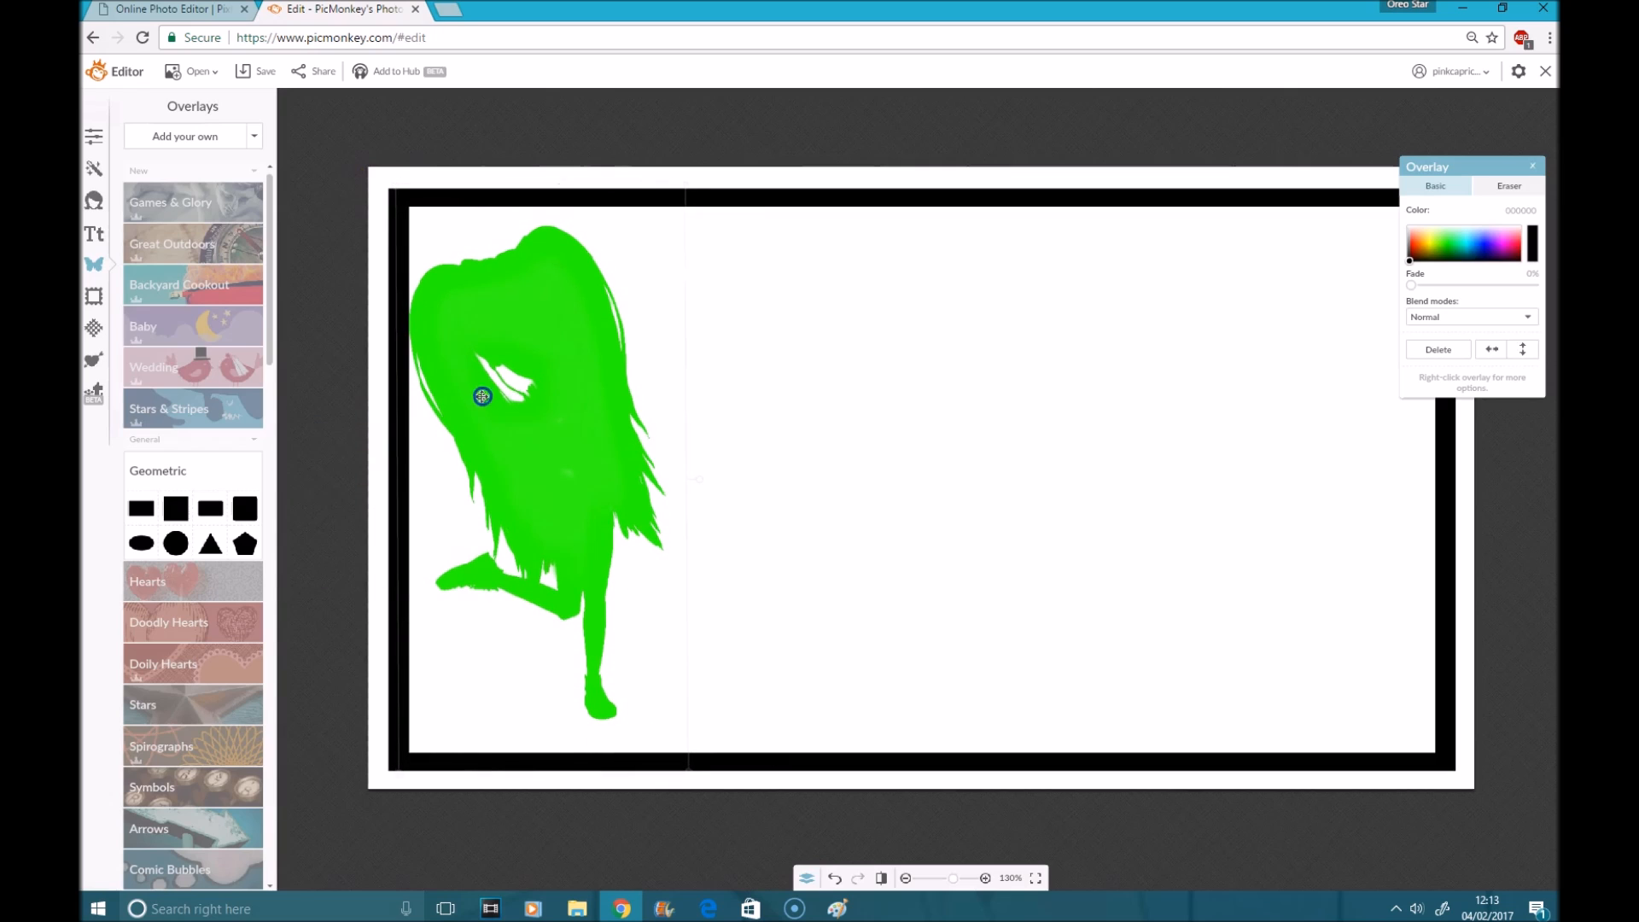
Duplicate the silhouette overlay and place the copy in the right half of the frame
right_click(559, 702)
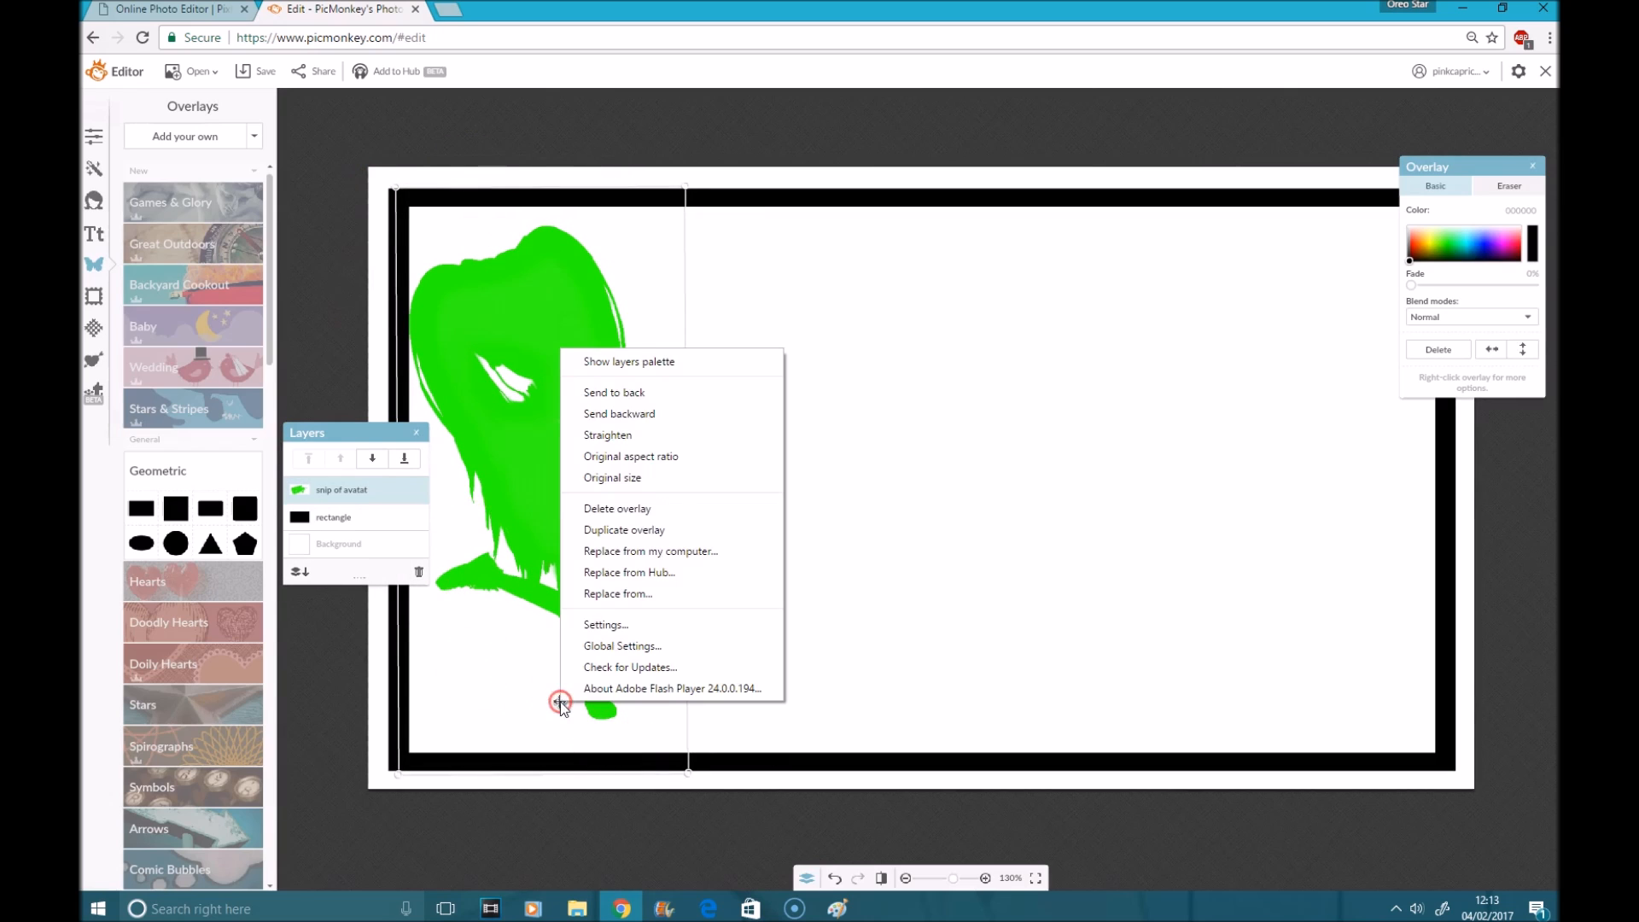
click(649, 530)
drag(662, 523, 1181, 466)
Mirror the duplicate silhouette horizontally and align it with the right inner edge of the black frame
click(1490, 351)
click(1490, 352)
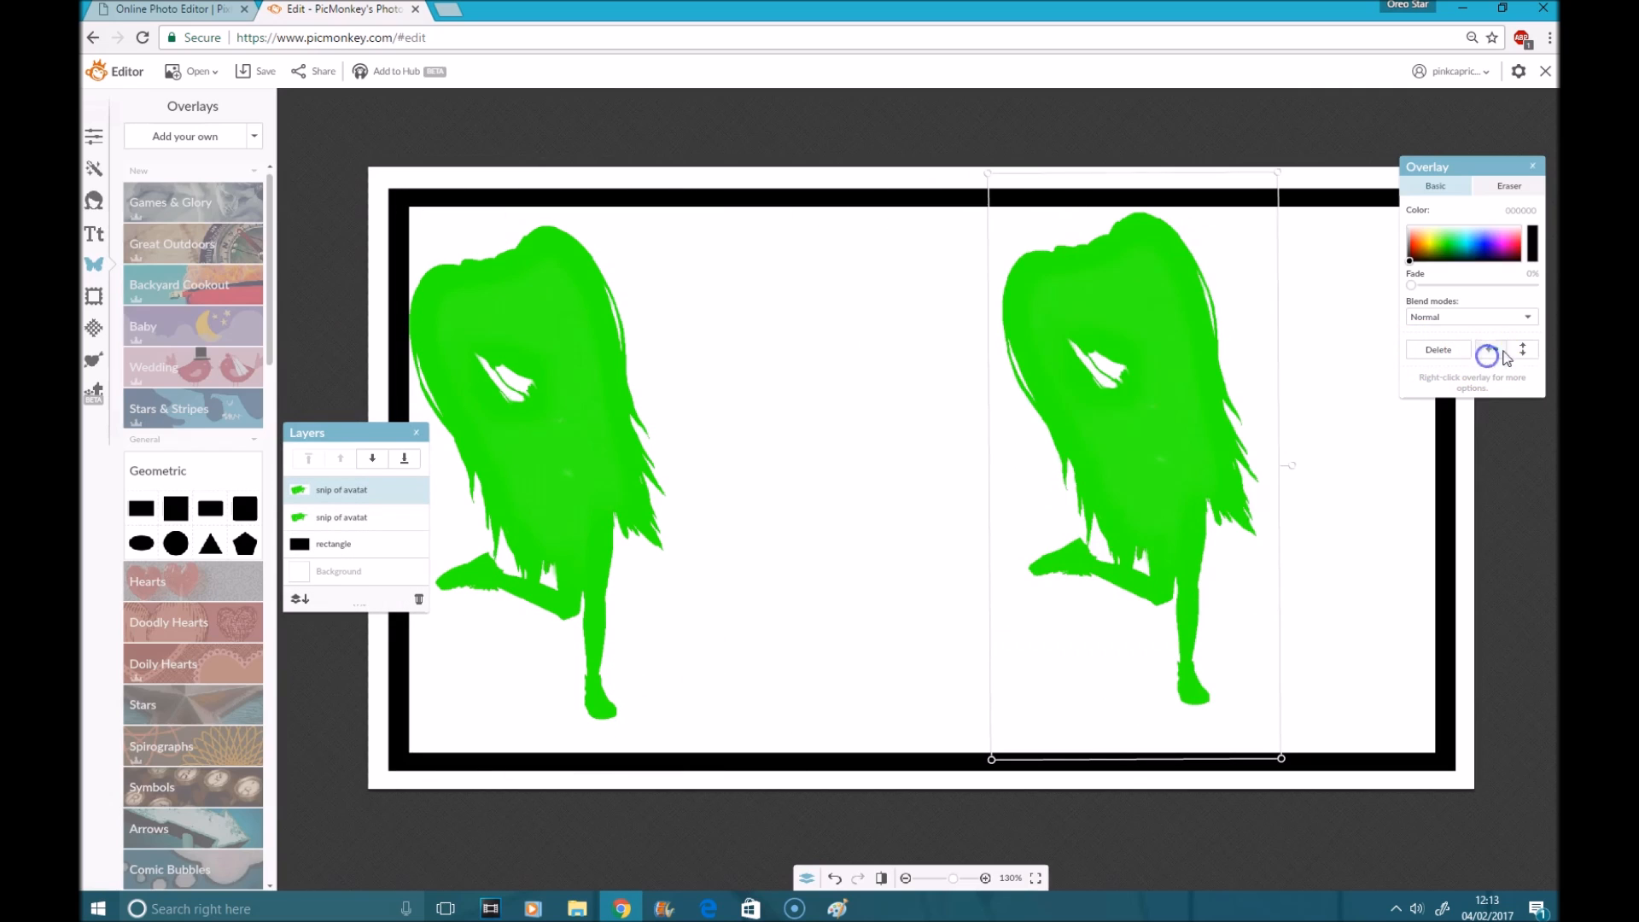
click(1534, 350)
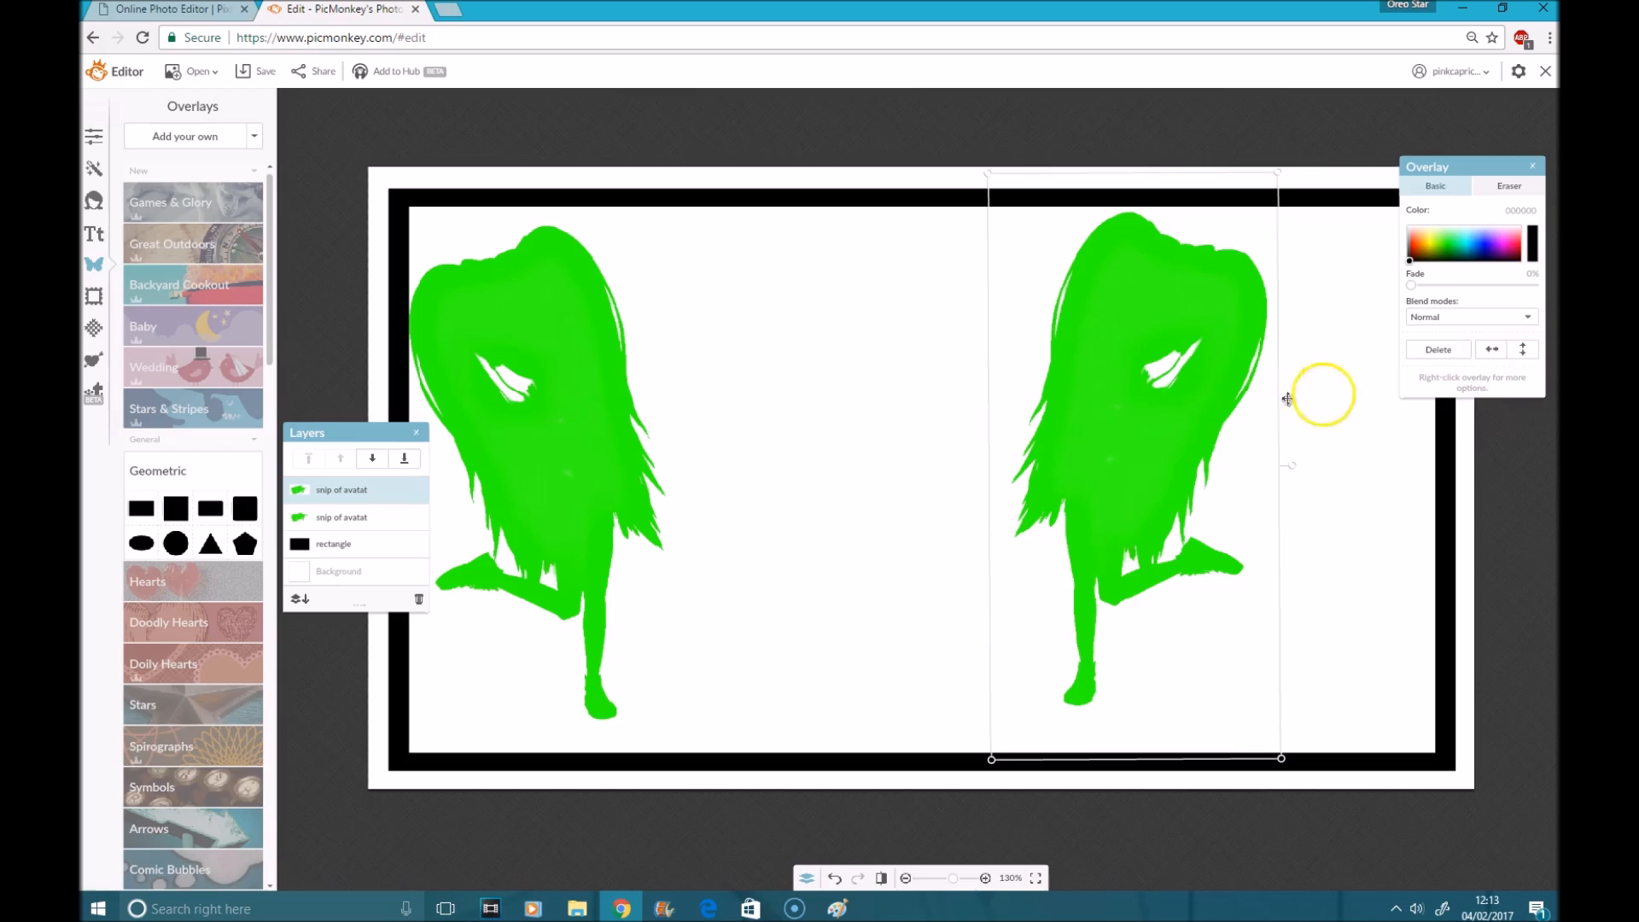
drag(1149, 469, 1329, 486)
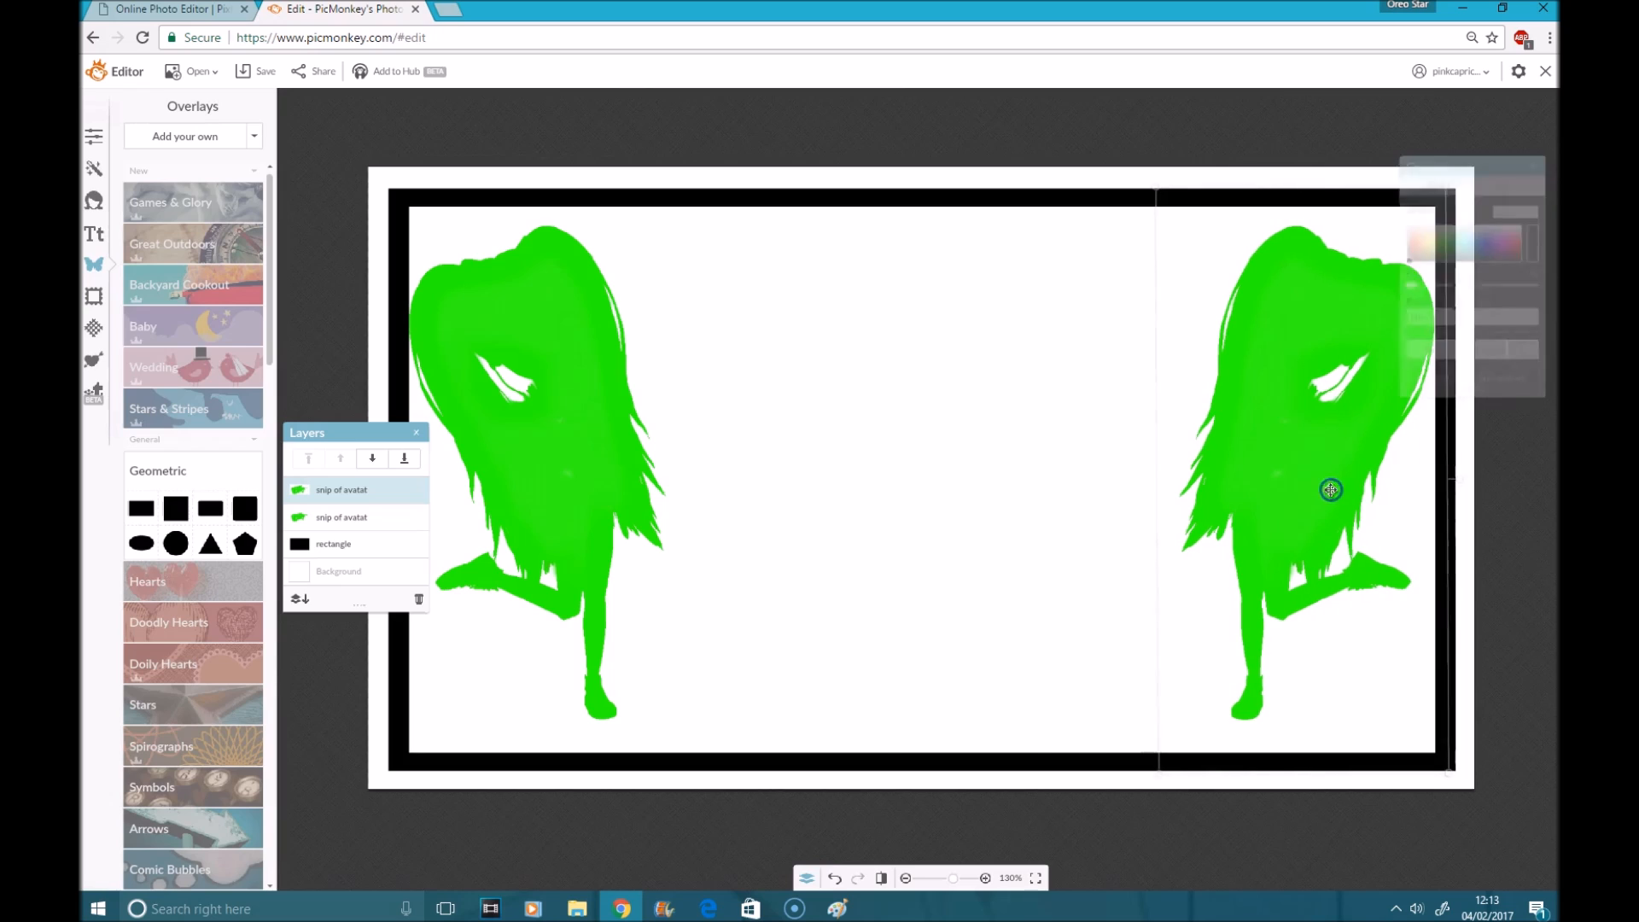
click(693, 833)
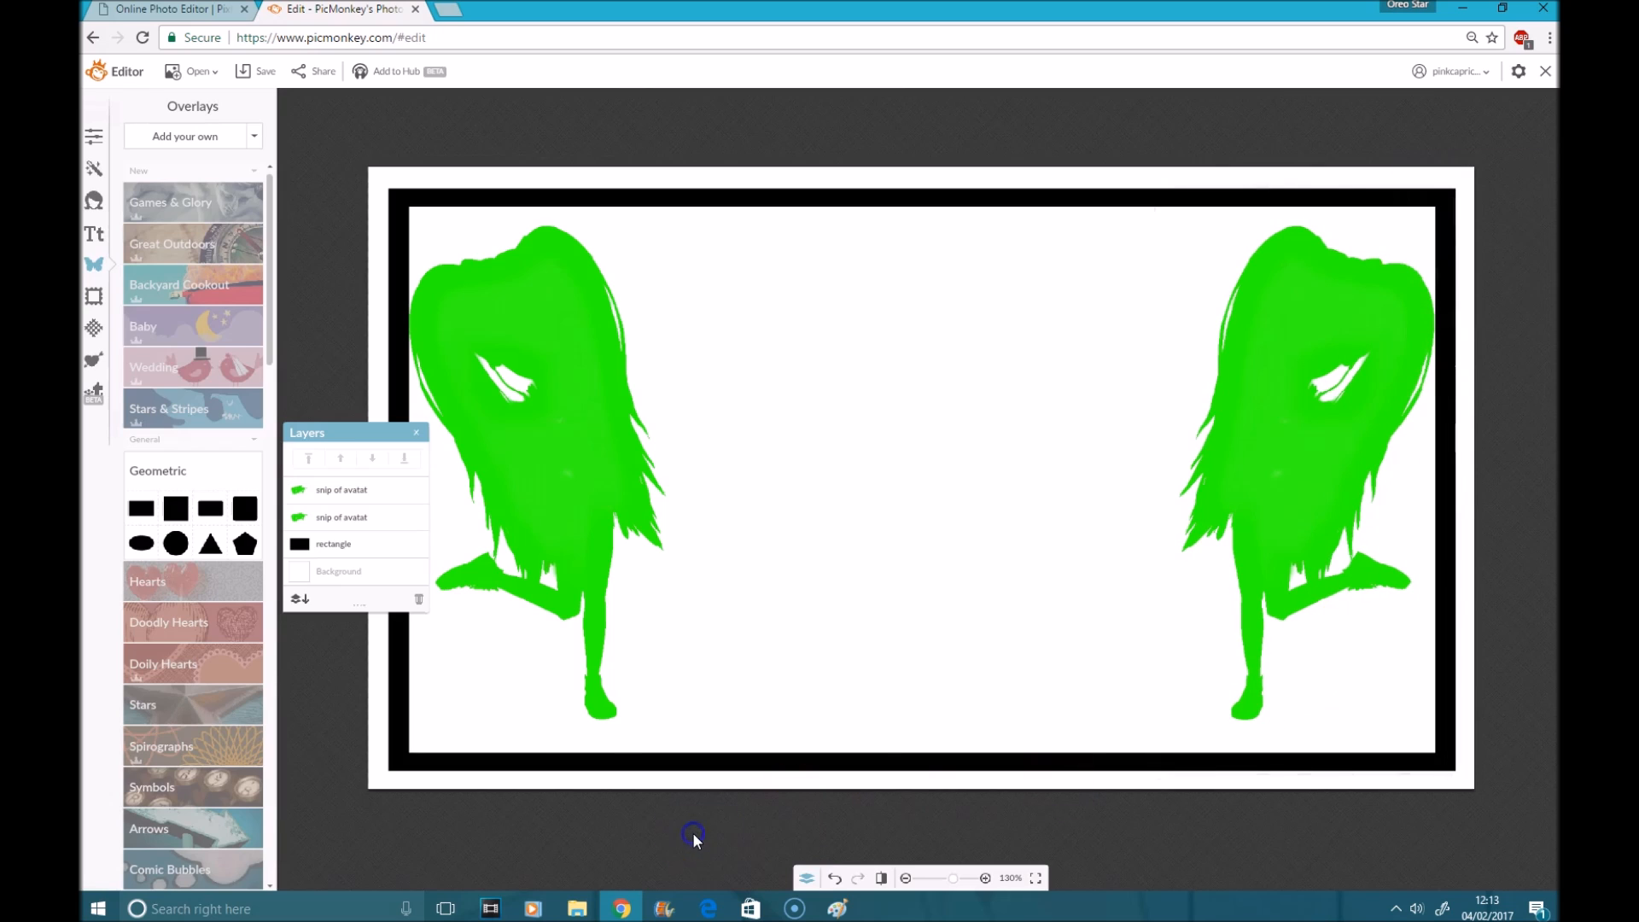
Add a Poetsen One text box across the inner width of the black frame with the centred text "Coco Productions"
click(94, 233)
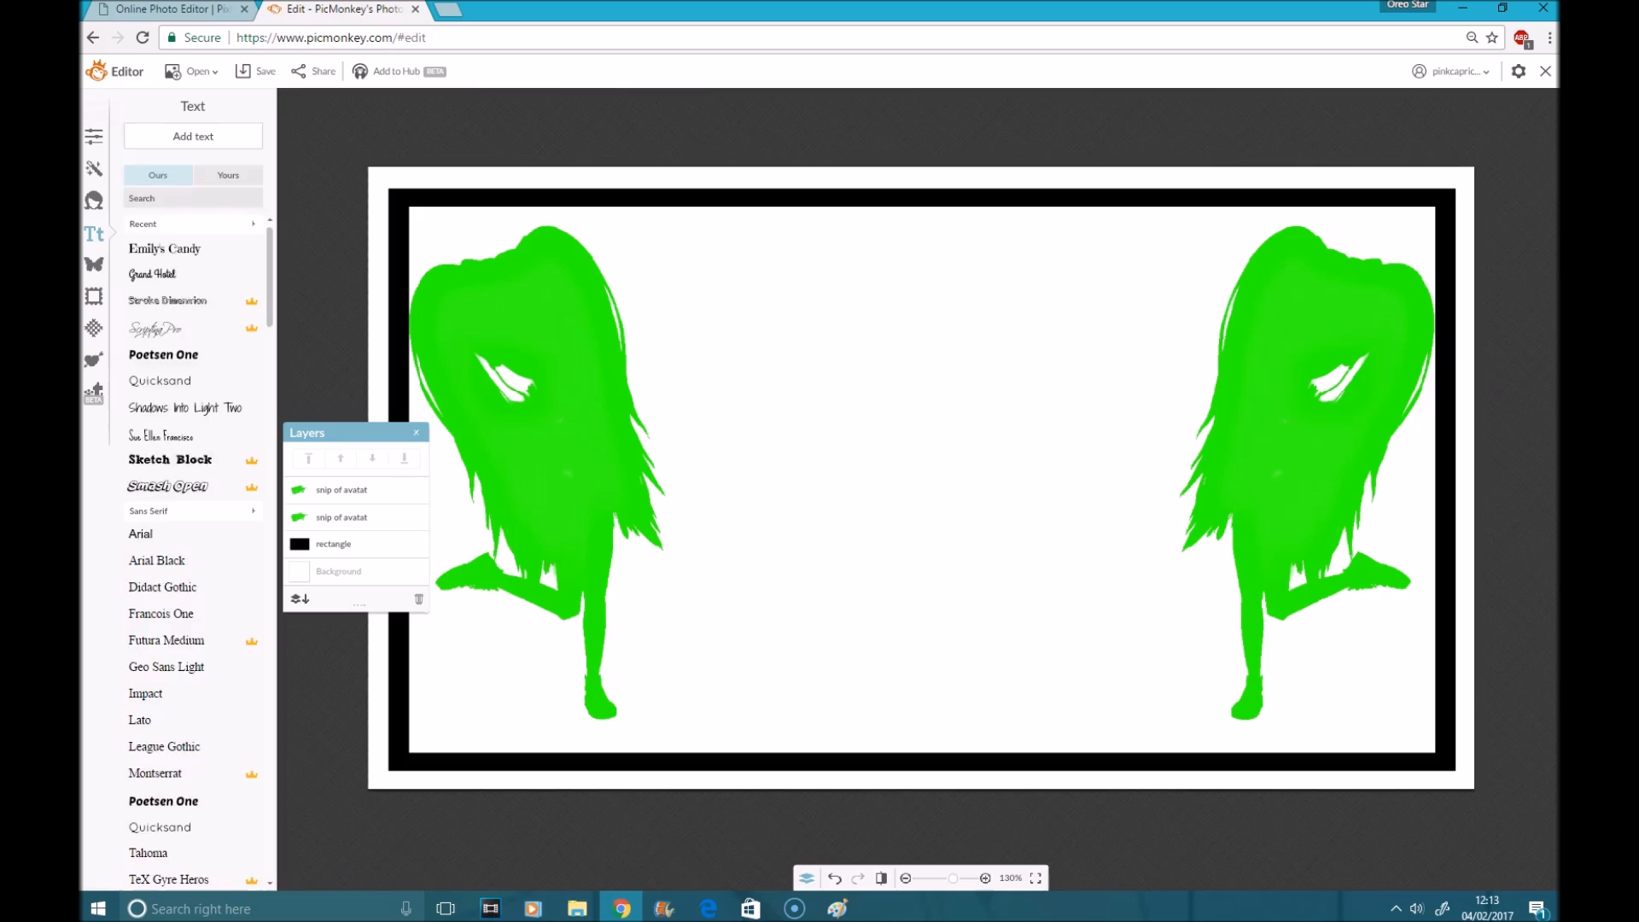
click(193, 365)
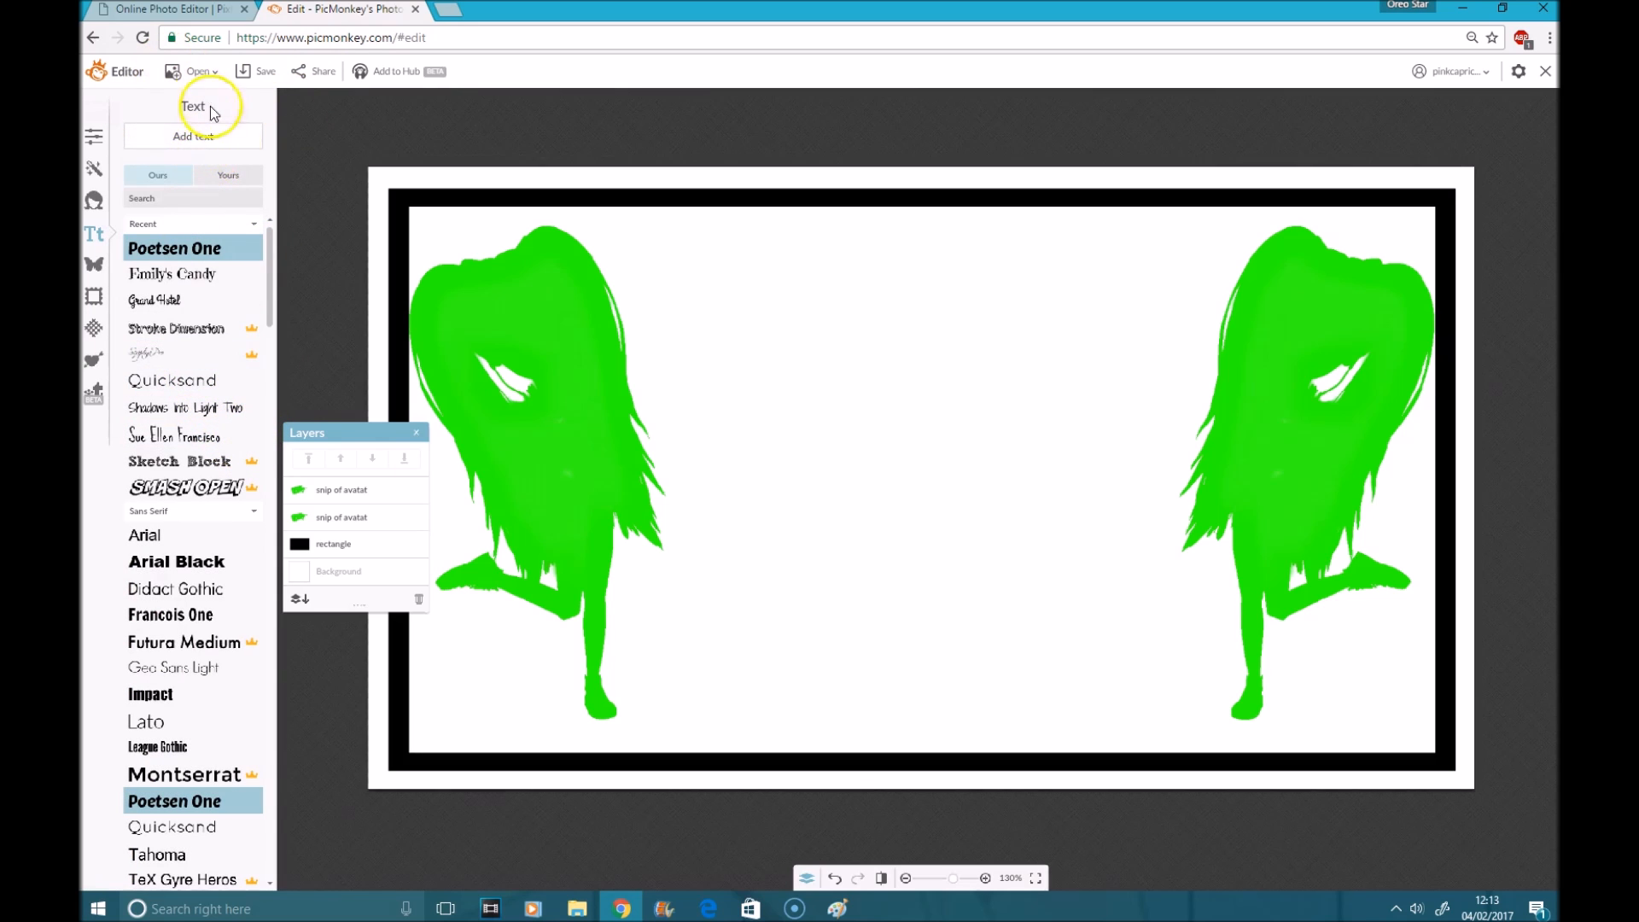
click(205, 136)
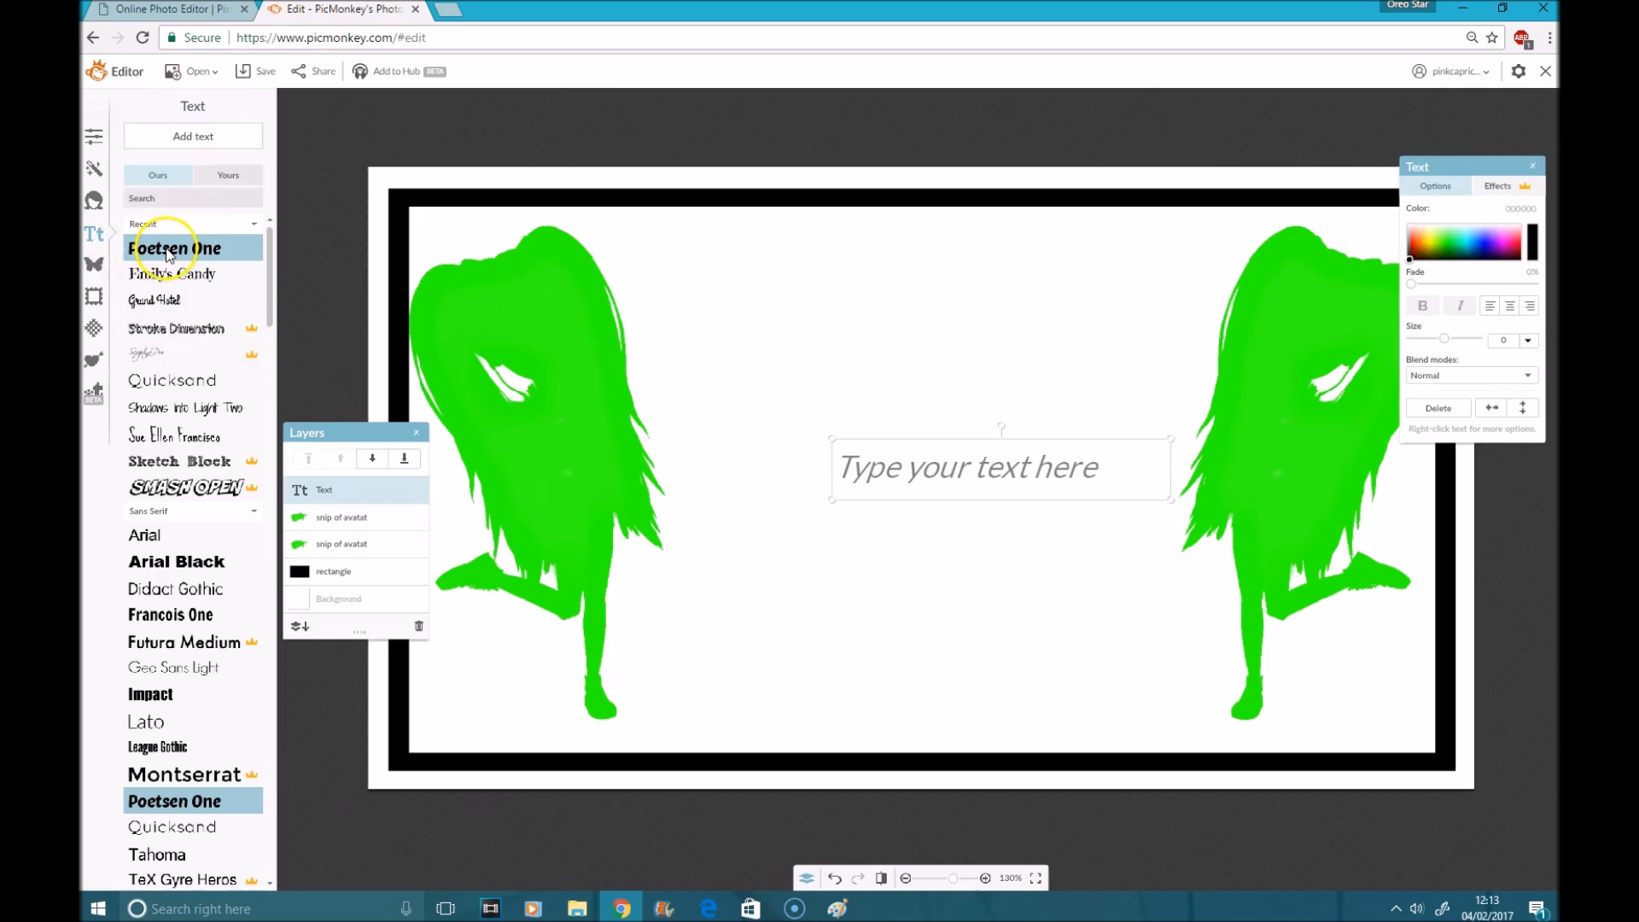
drag(903, 483, 549, 464)
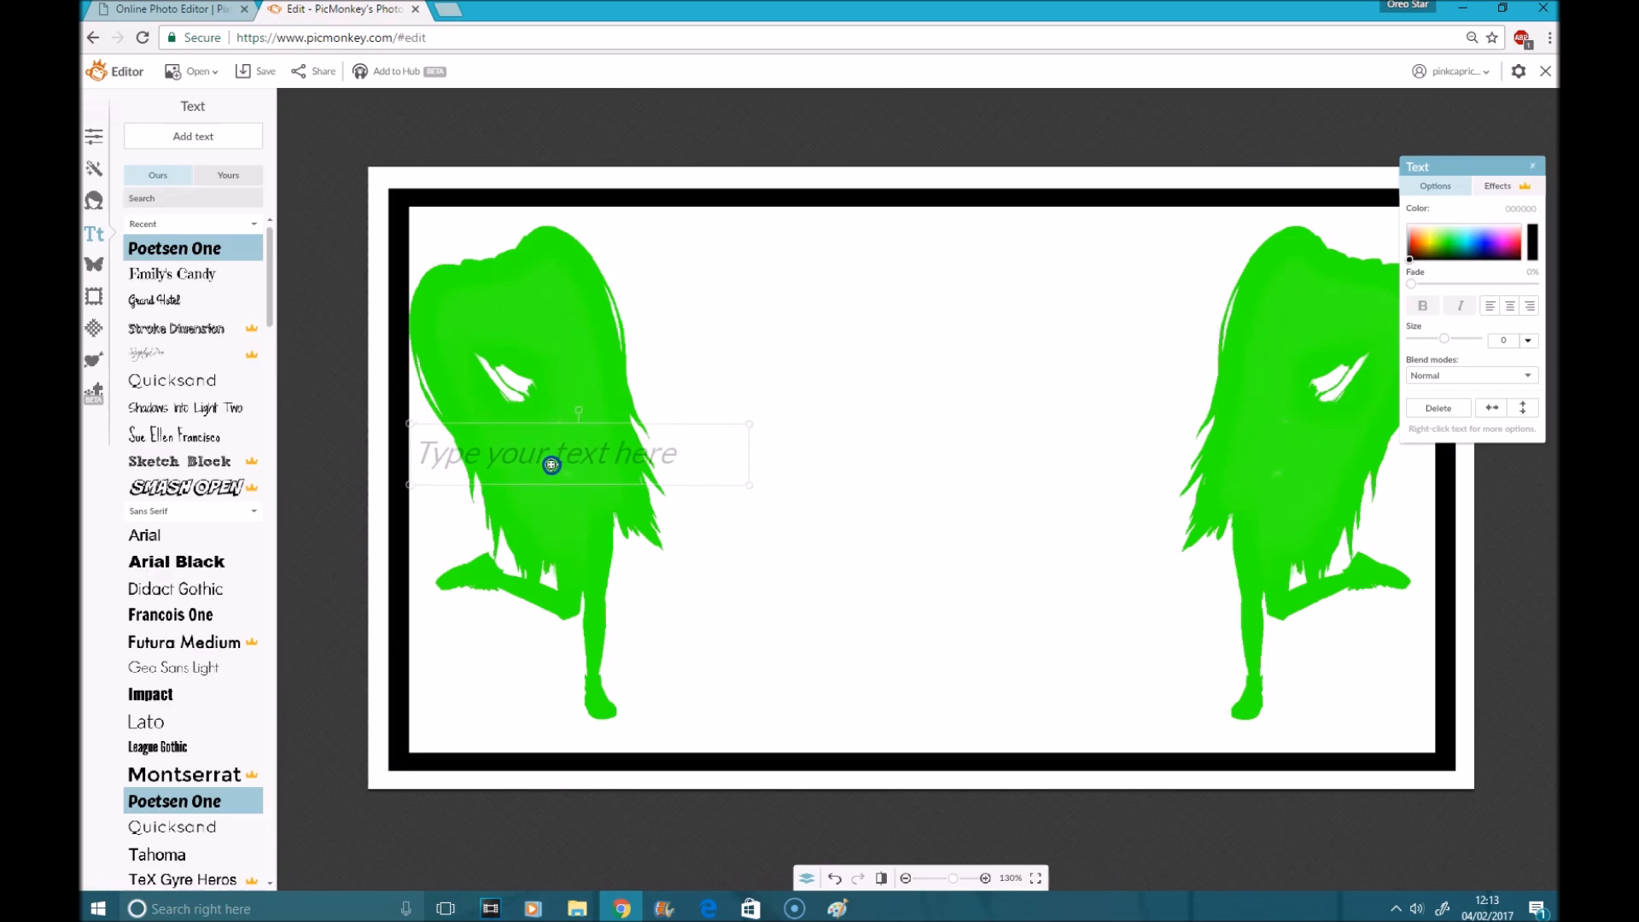
drag(734, 458, 1434, 489)
click(950, 449)
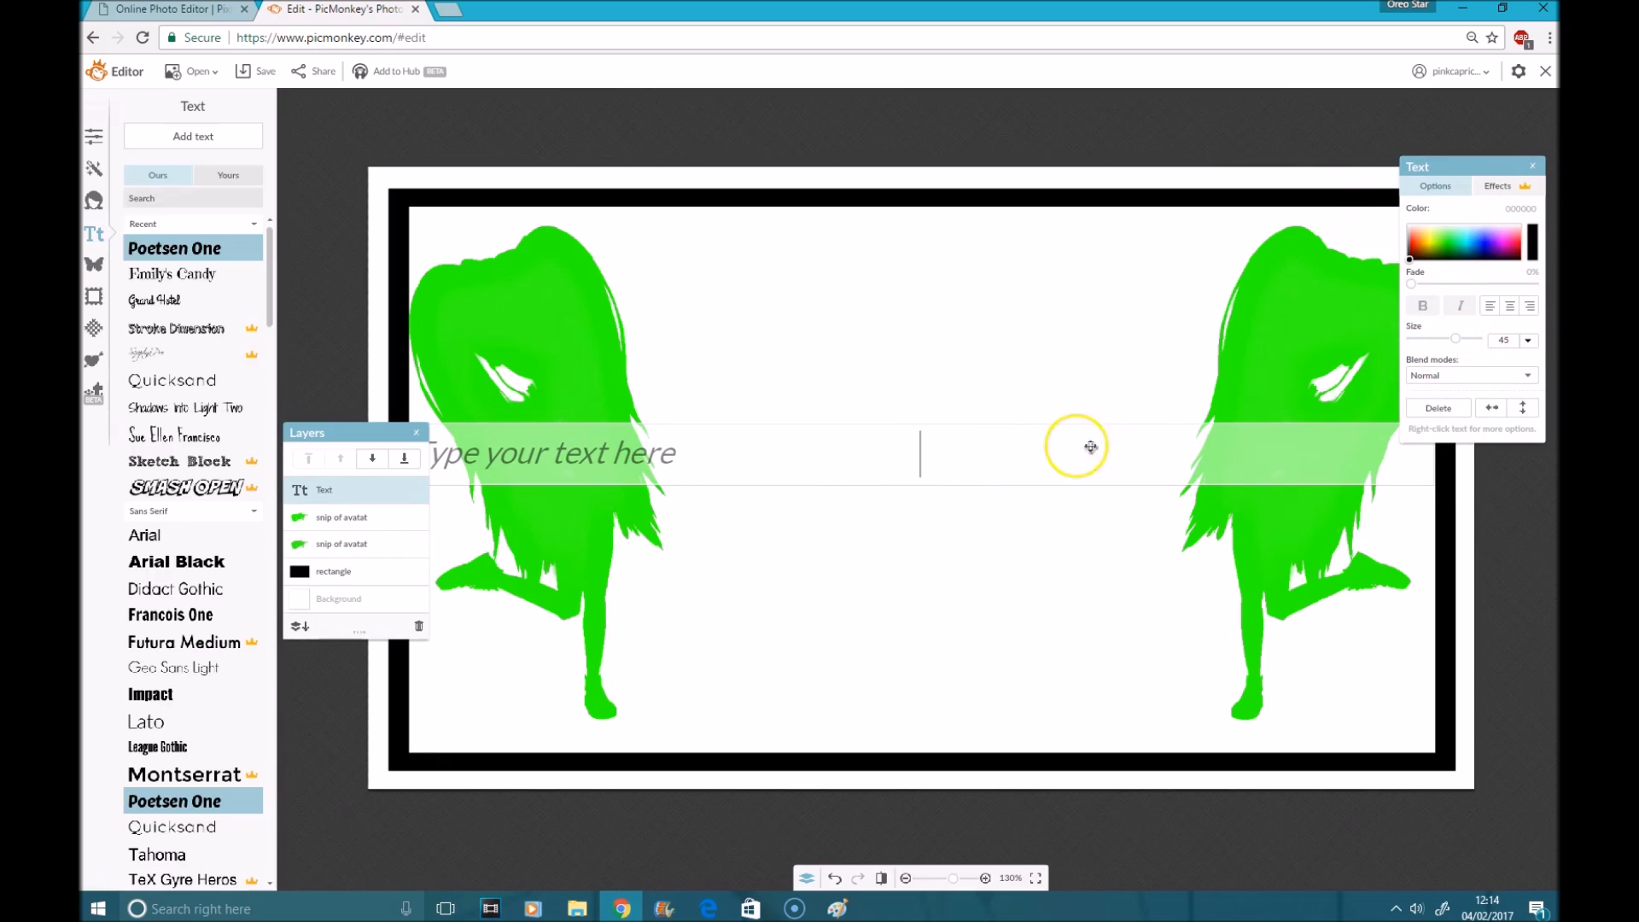
text(Coco Productions)
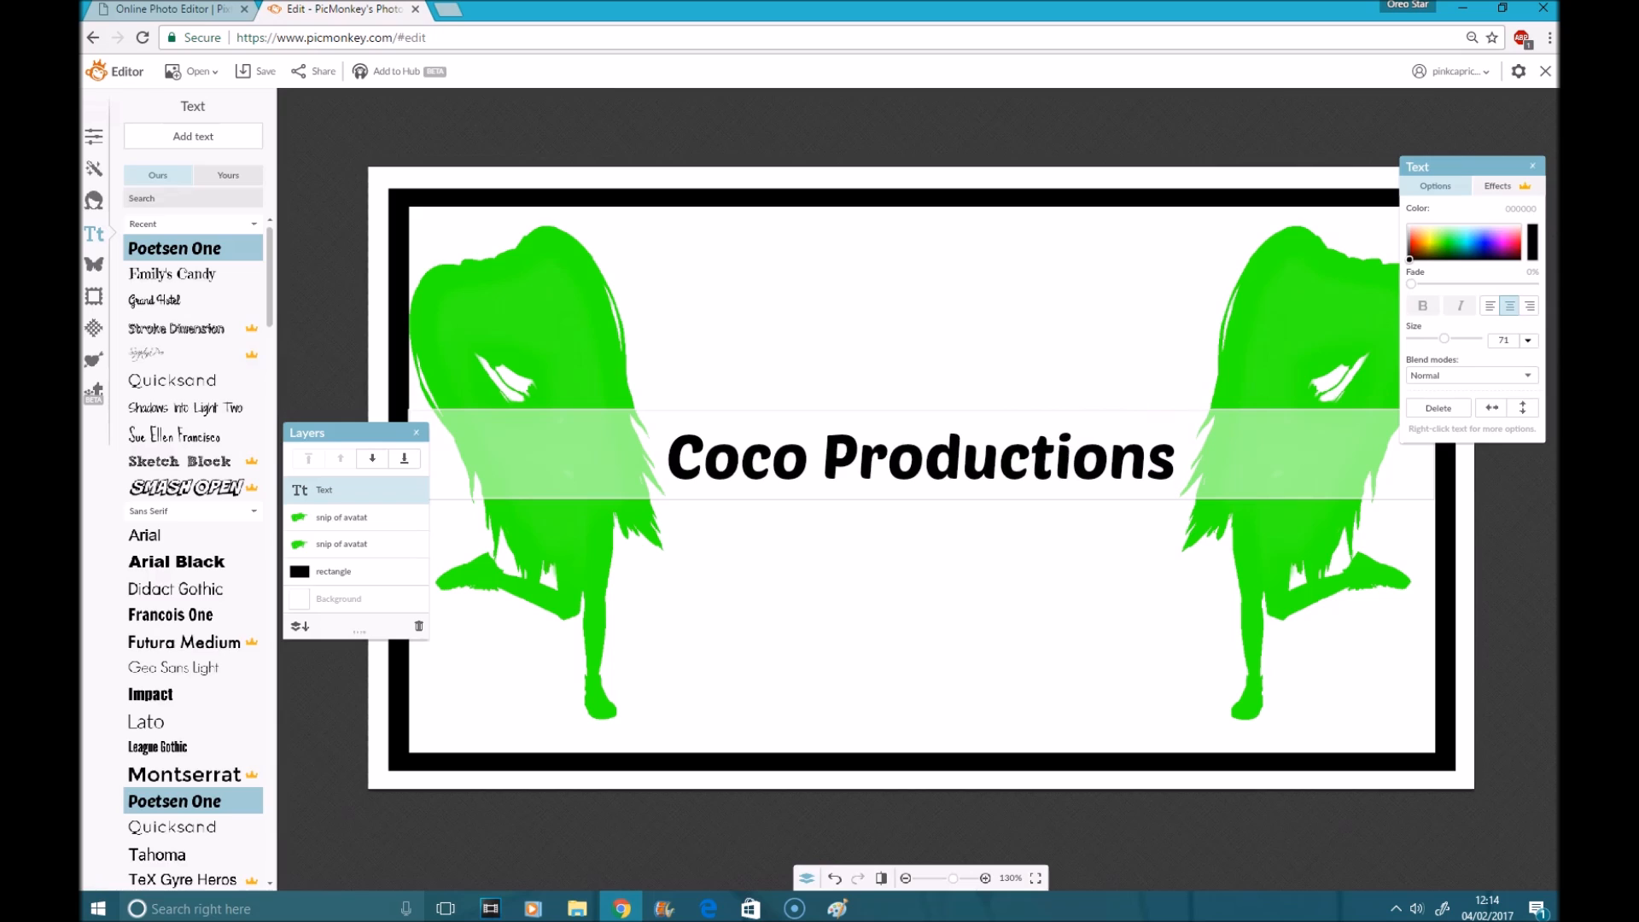
Enlarge the "Coco Productions" text to size 80
triple_click(1123, 422)
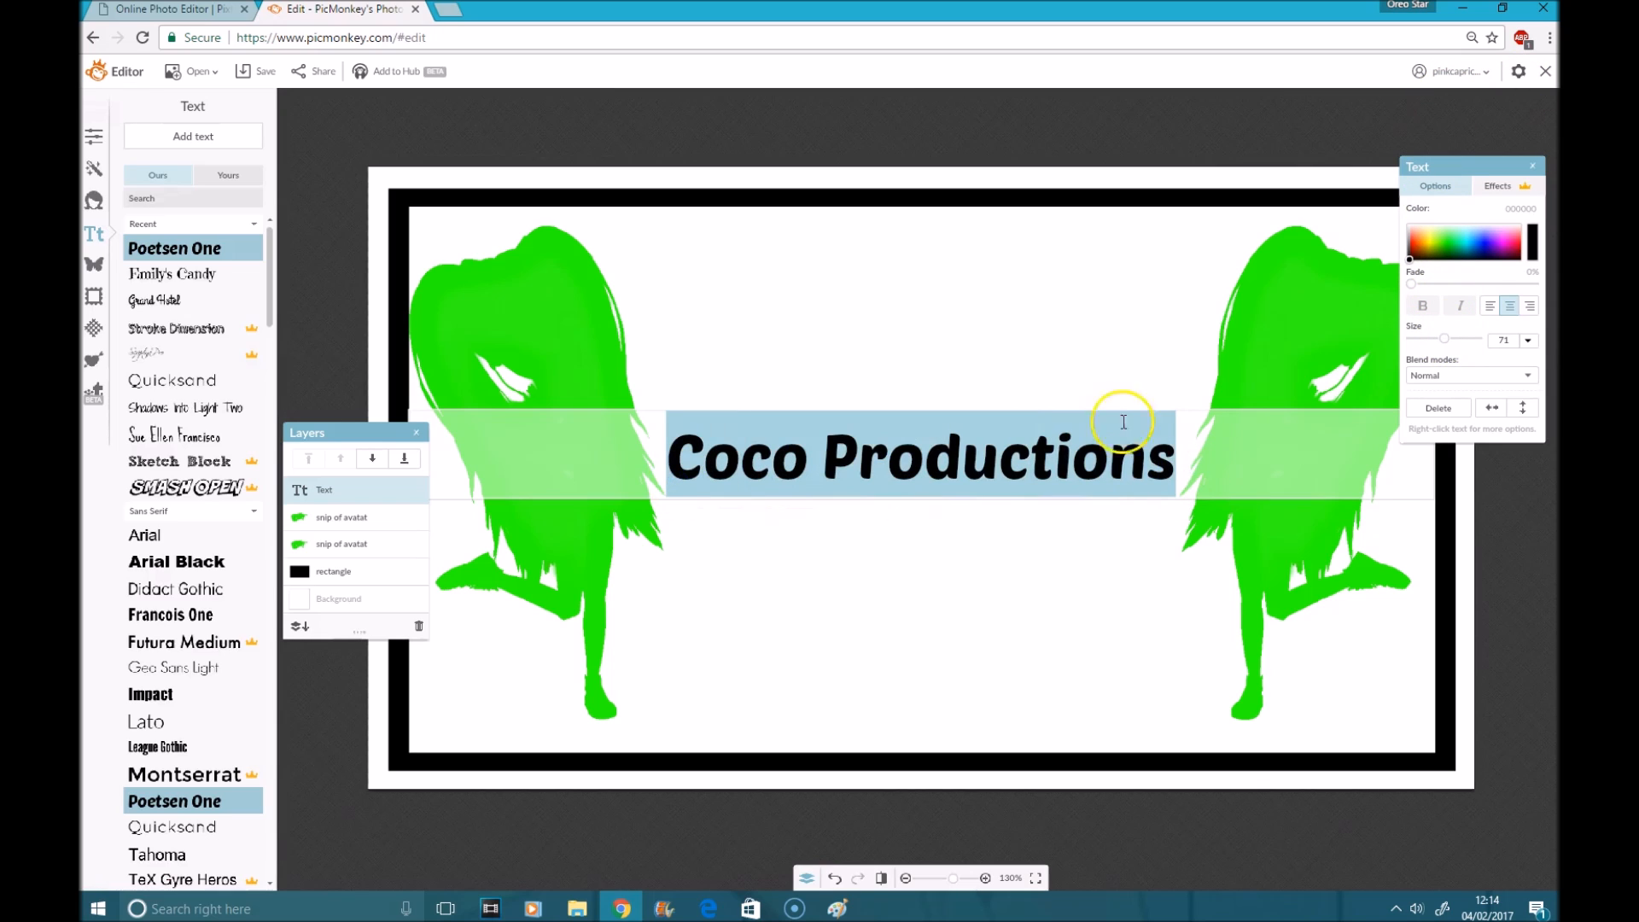
drag(1443, 349, 1447, 344)
click(1086, 383)
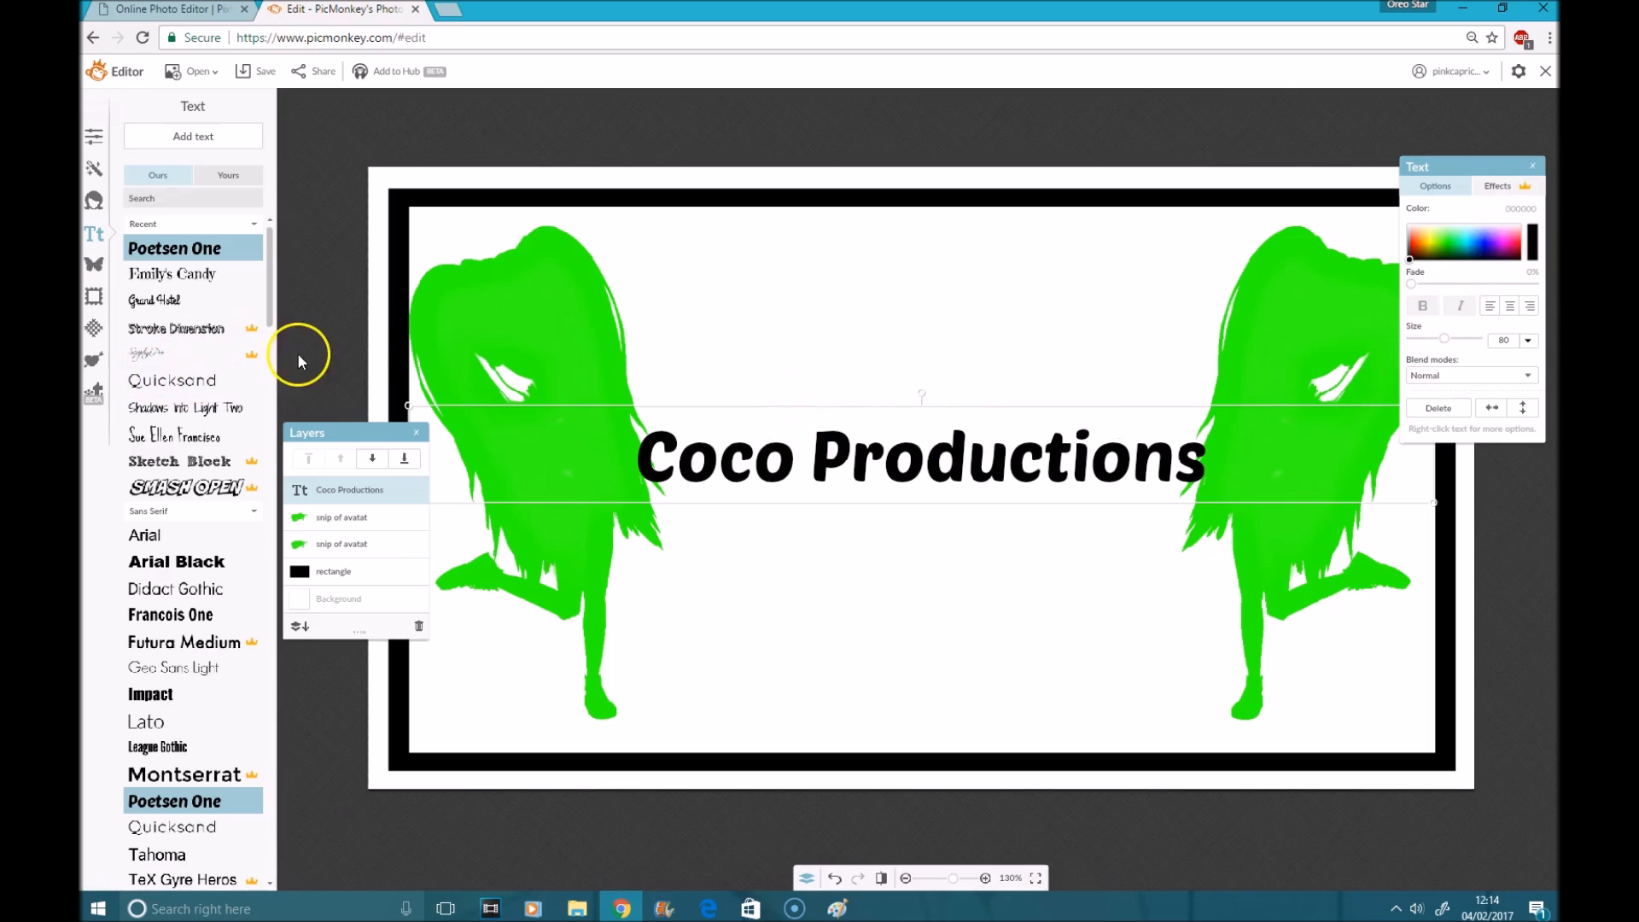
Undo the trial move of the "Coco Productions" text and set its size back to 71
drag(1281, 461, 1194, 489)
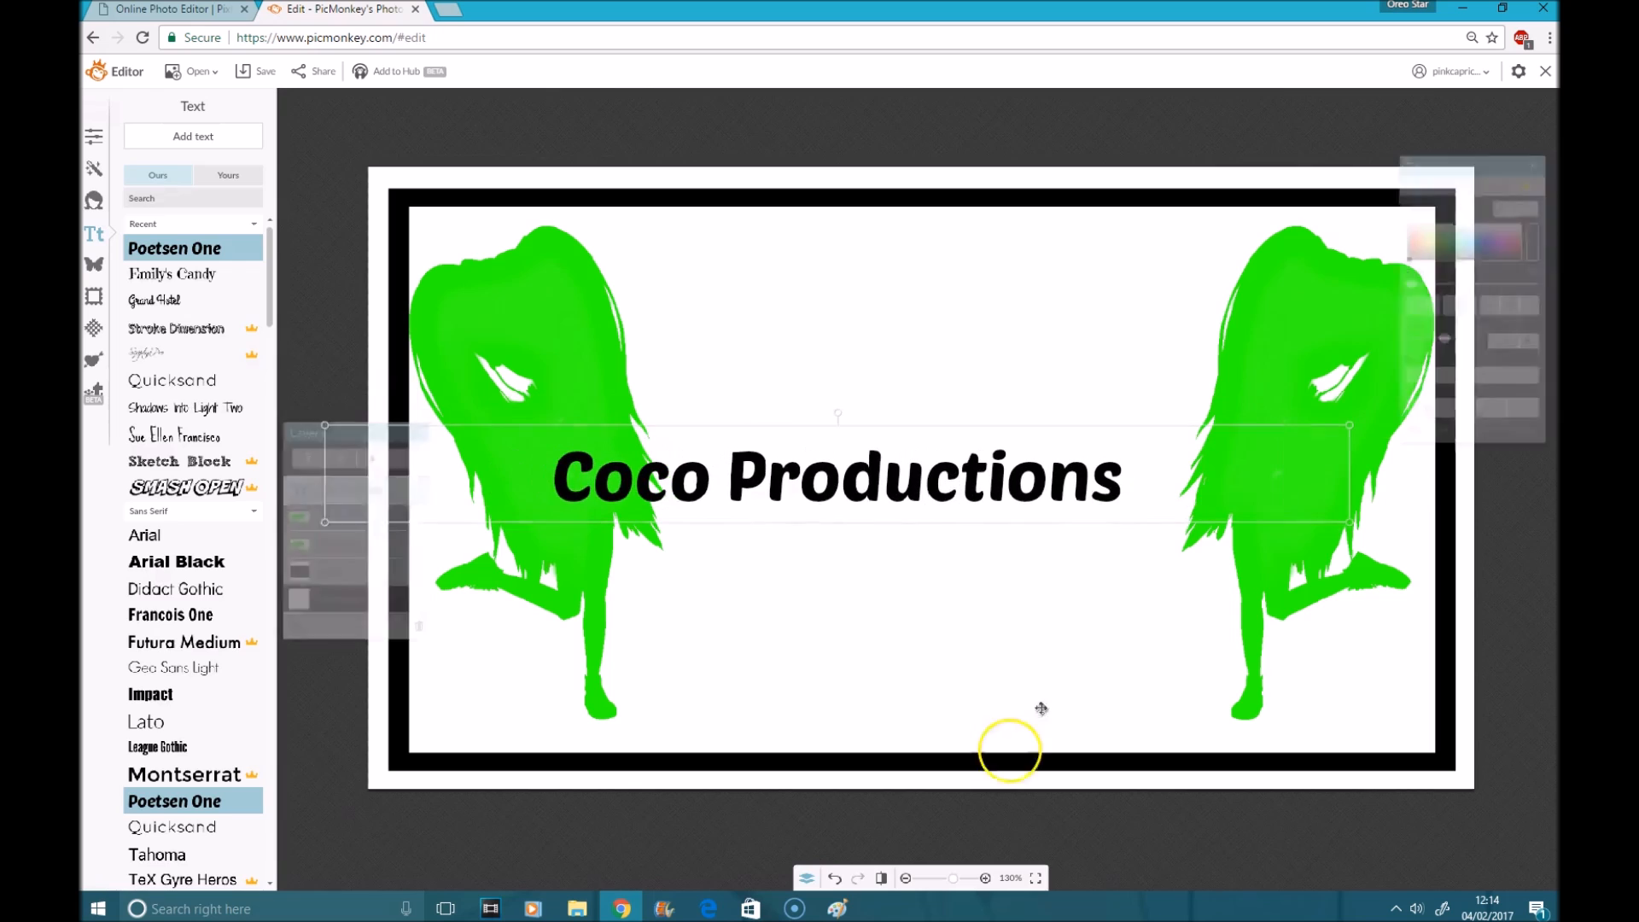
click(835, 878)
double_click(1215, 458)
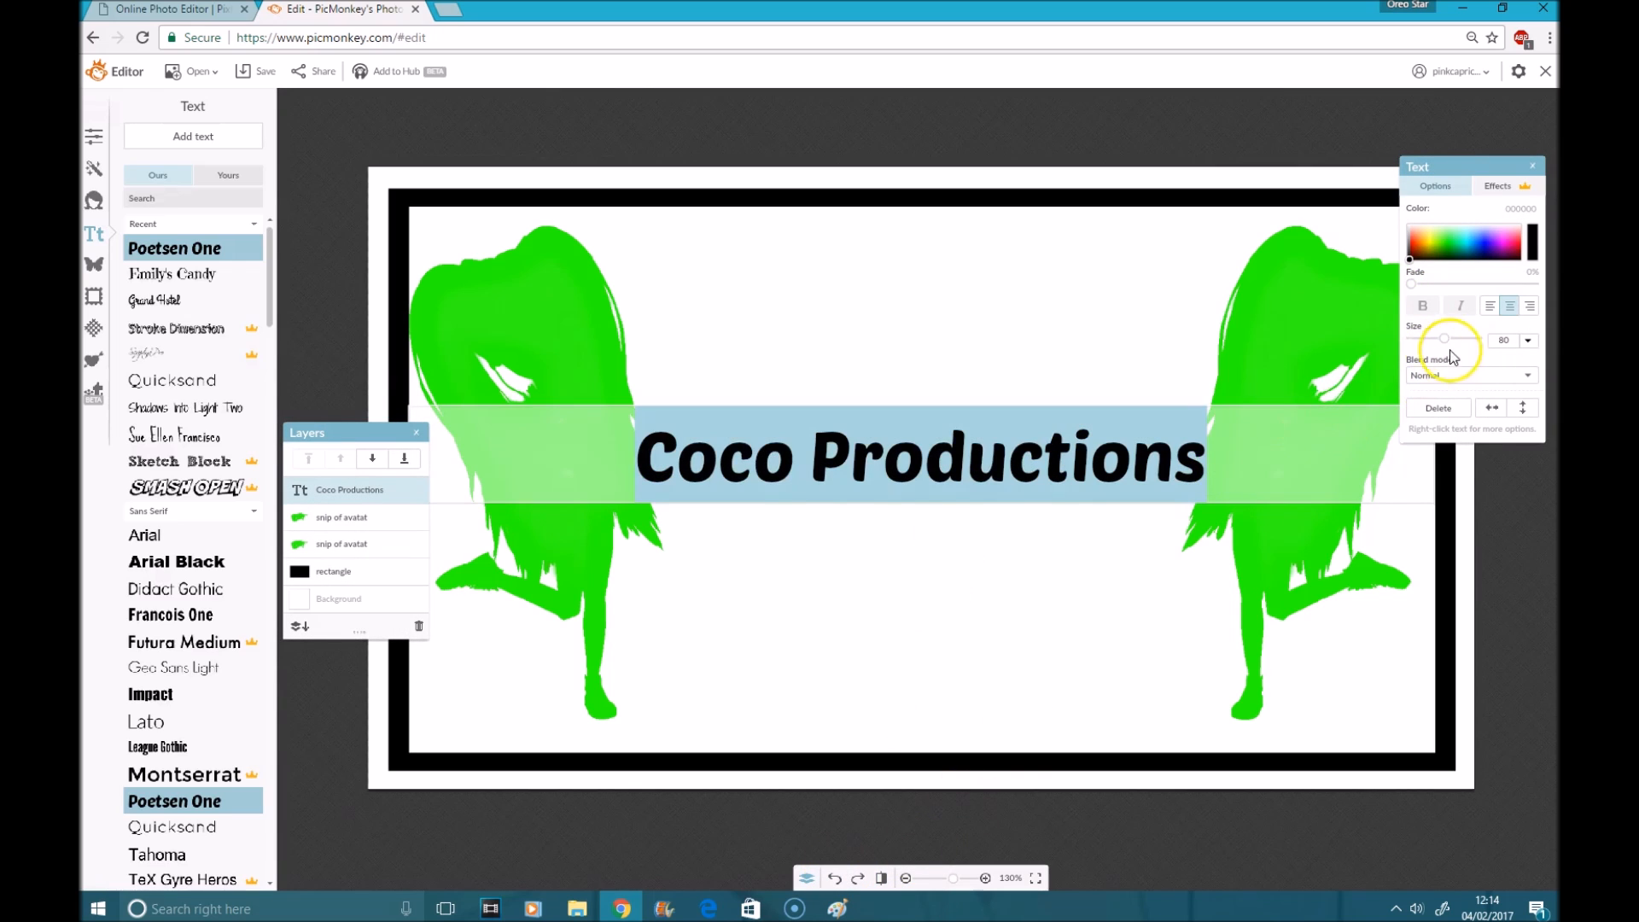
drag(1447, 340, 1446, 343)
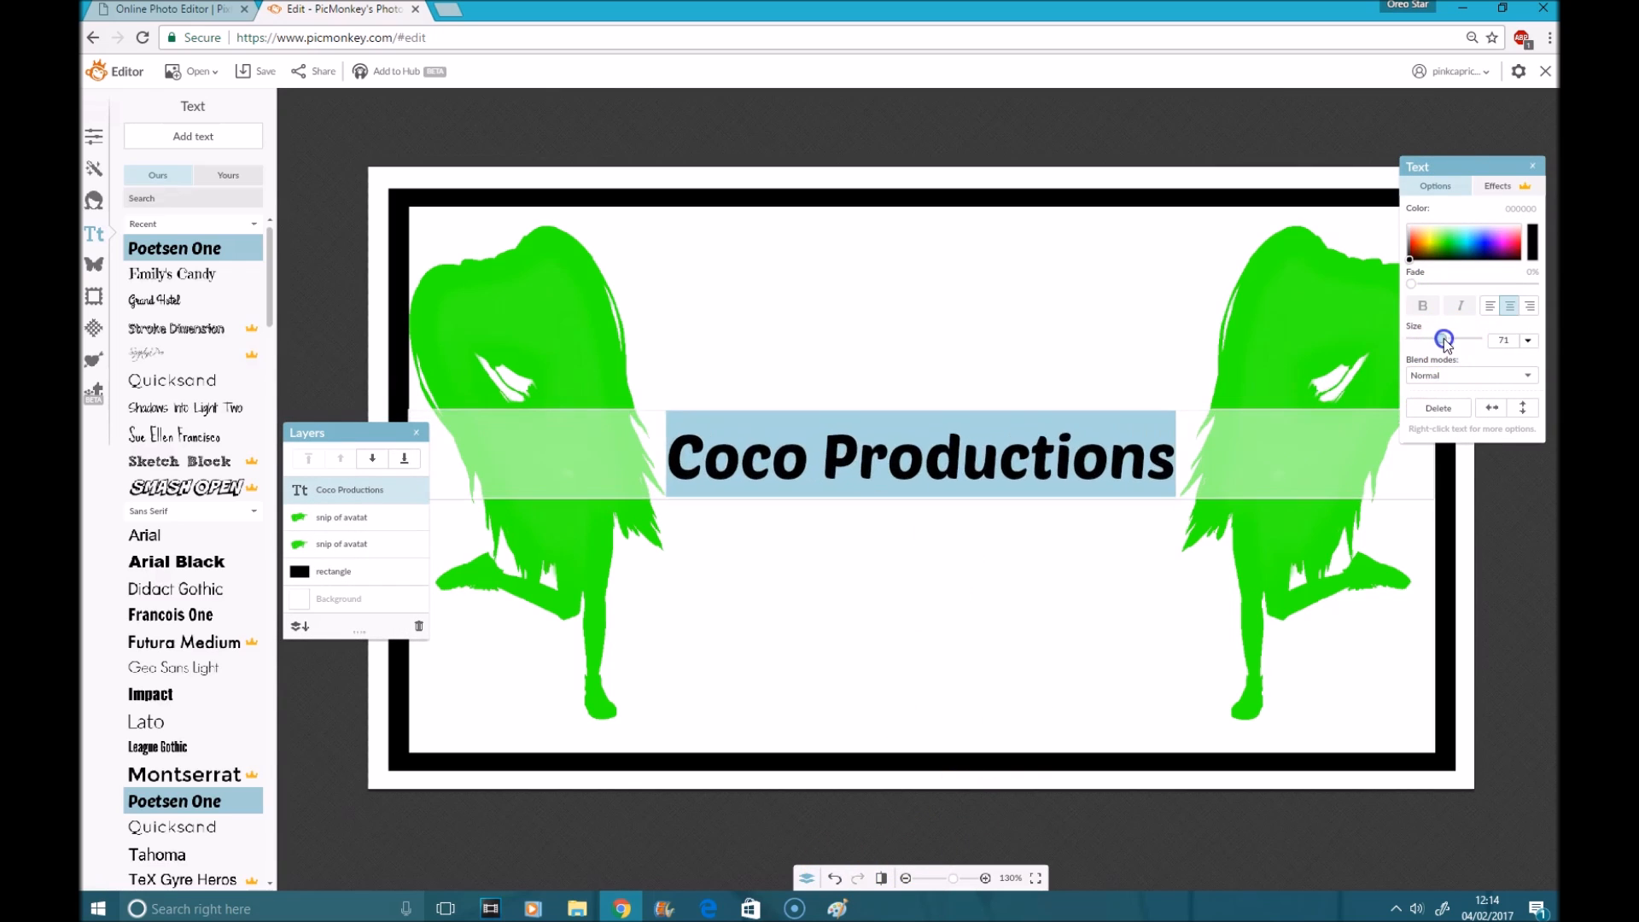
Give the "Coco Productions" text a black drop shadow with distance 0 and intensity 100%
click(1498, 187)
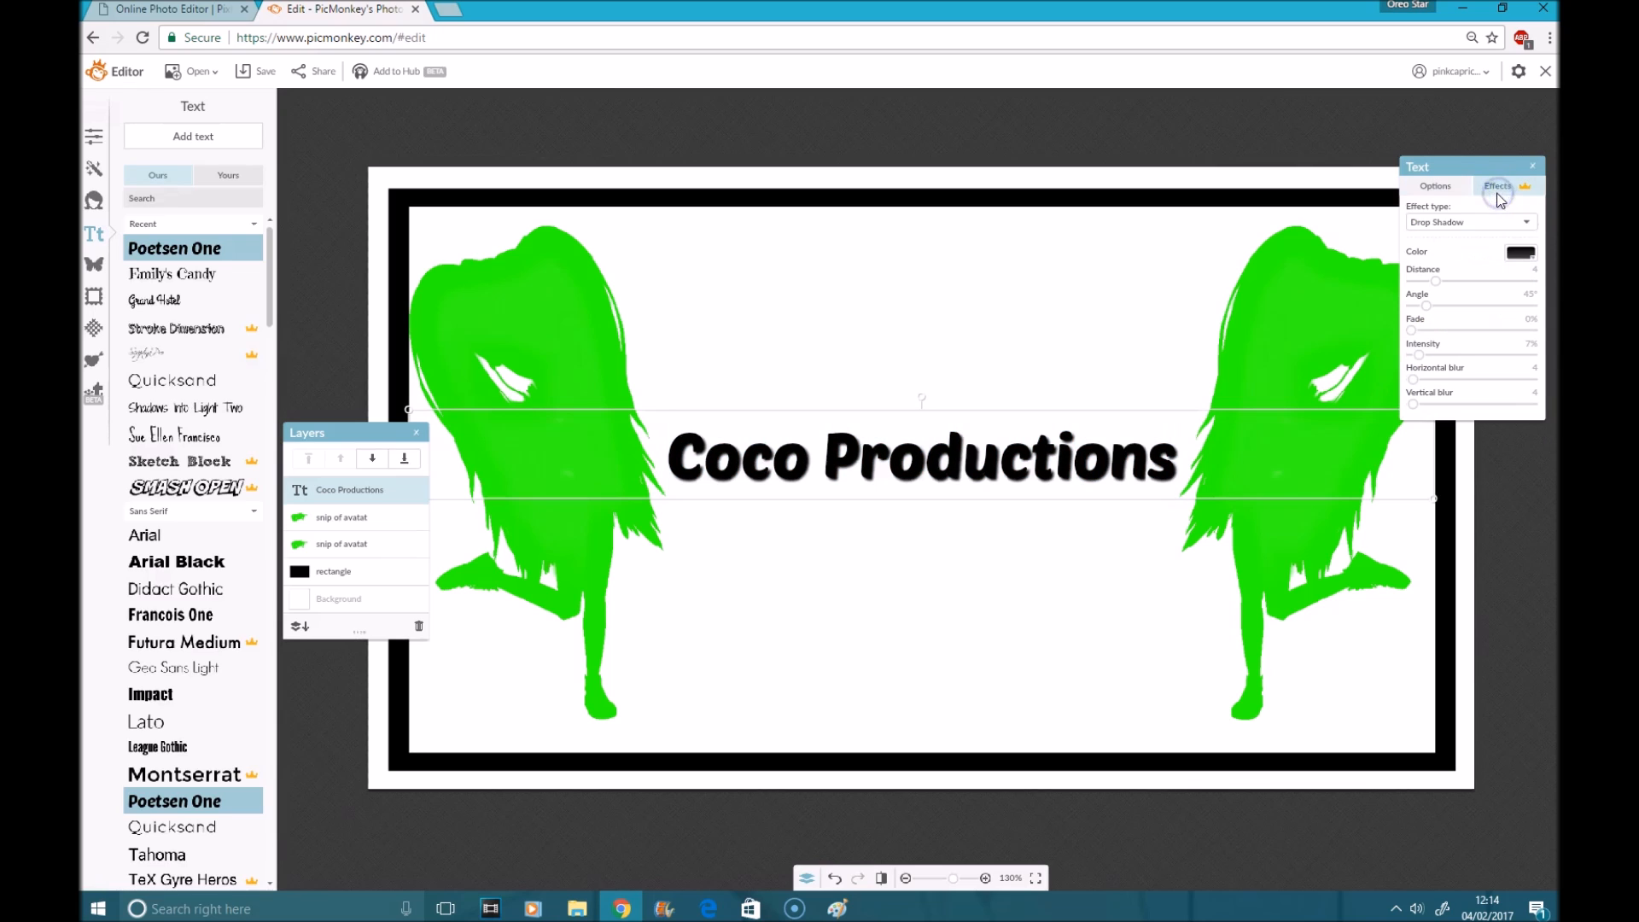
drag(1432, 287, 1532, 330)
drag(1431, 330, 1533, 356)
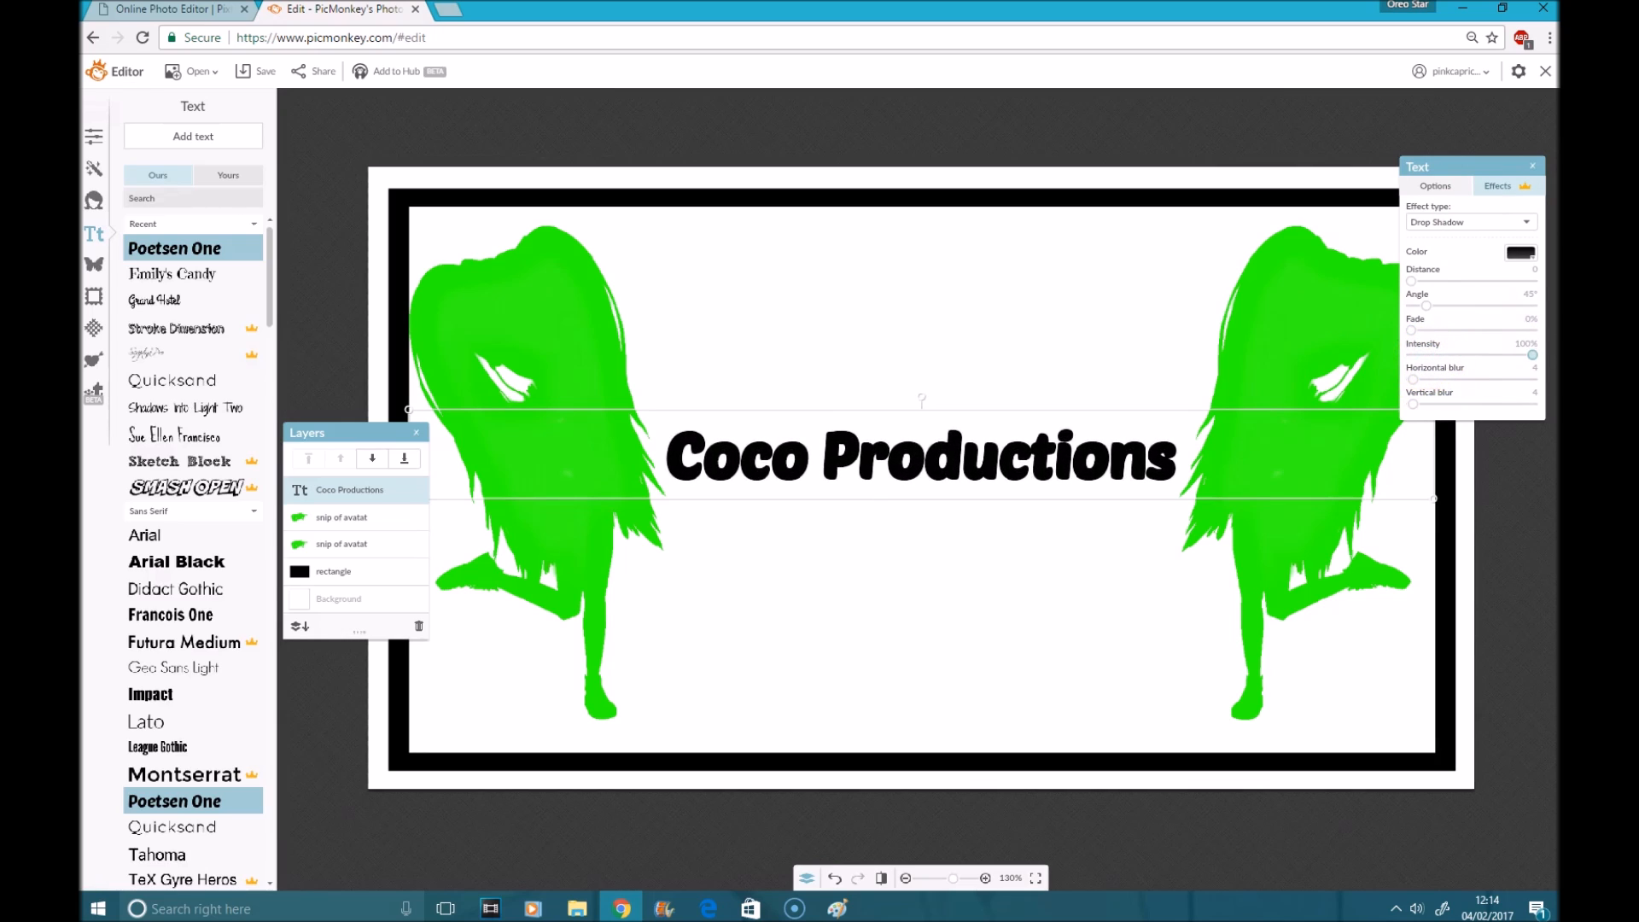
Recolour the "Coco Productions" text with the green sampled from the silhouette and deselect it
click(1441, 189)
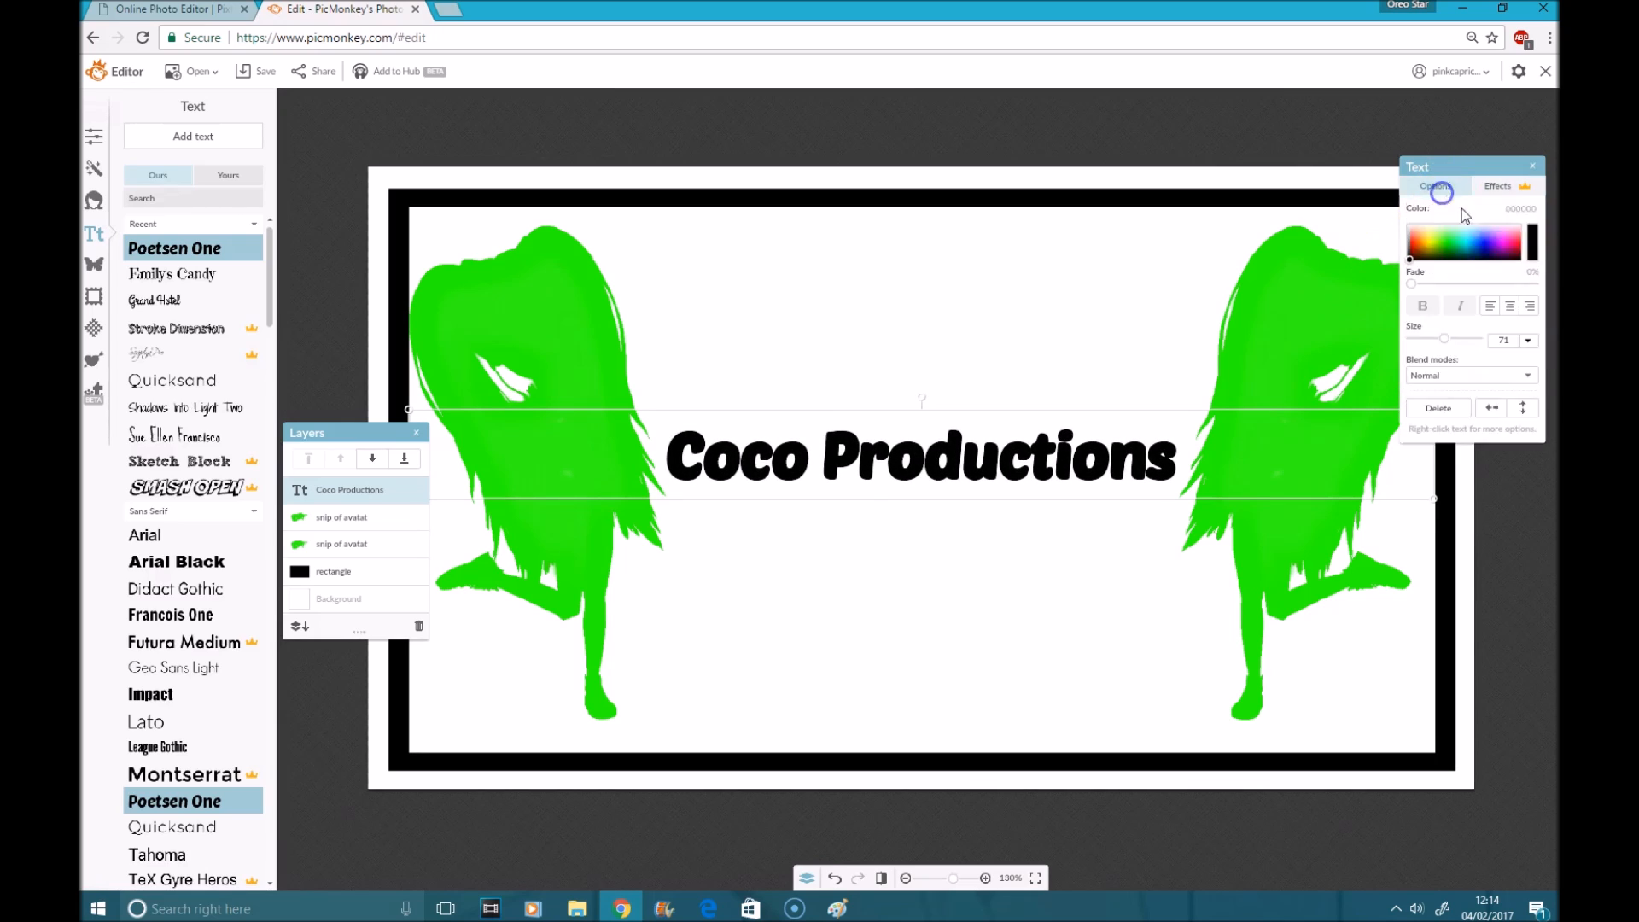
click(1346, 314)
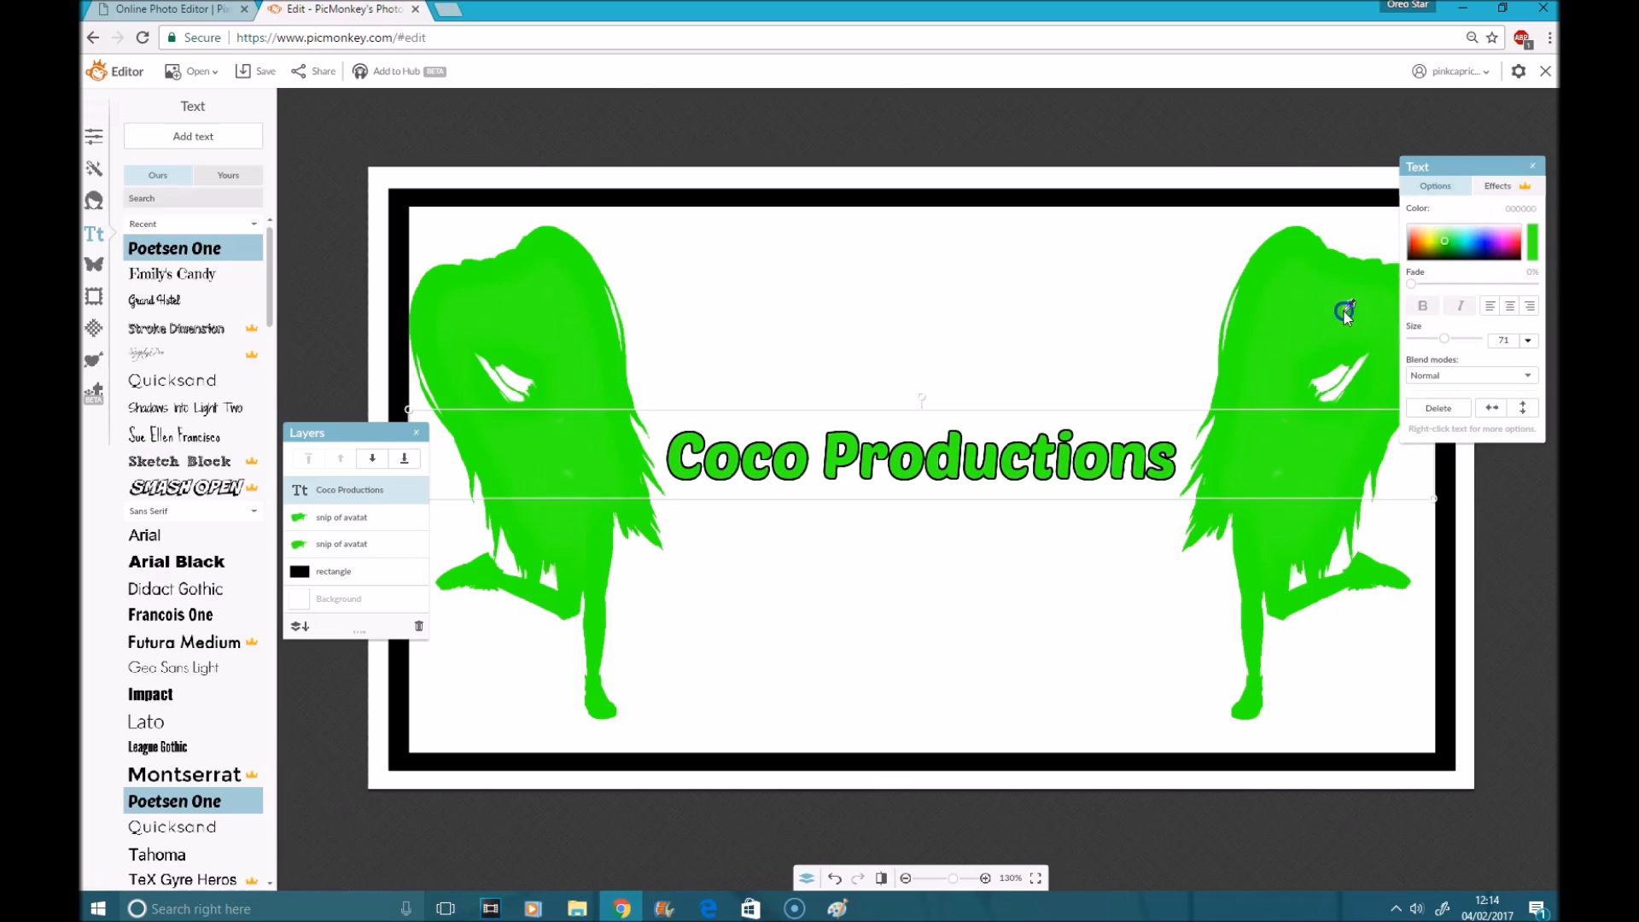
click(1346, 858)
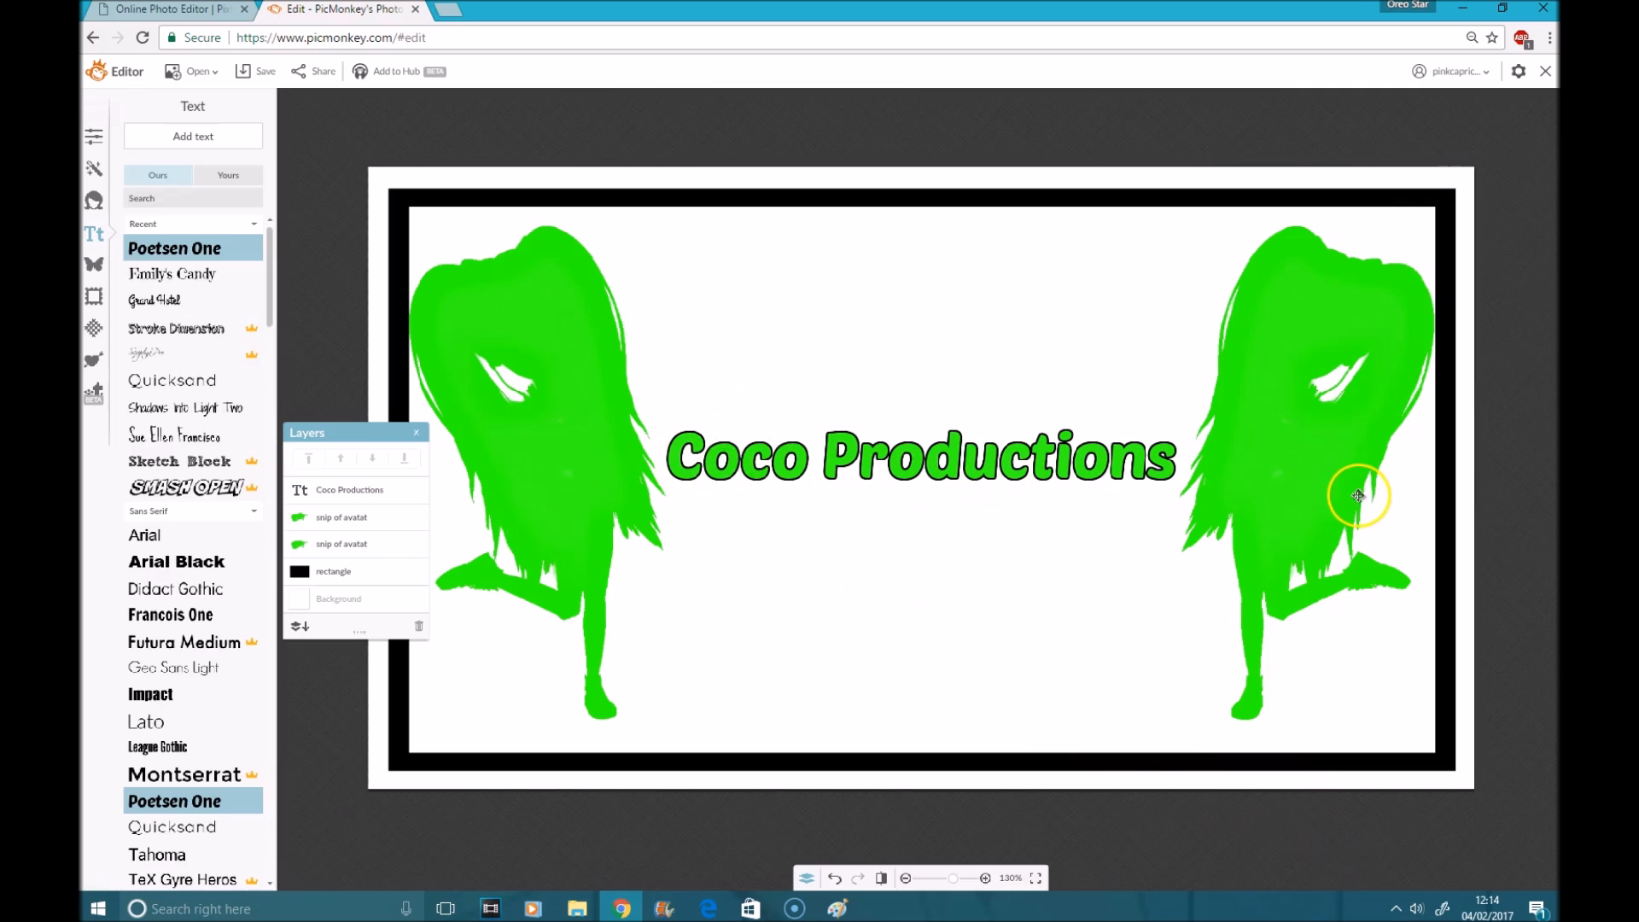
Switch to the Pixlr editor and give the silhouette layer a black outer glow with hardness 10
click(205, 11)
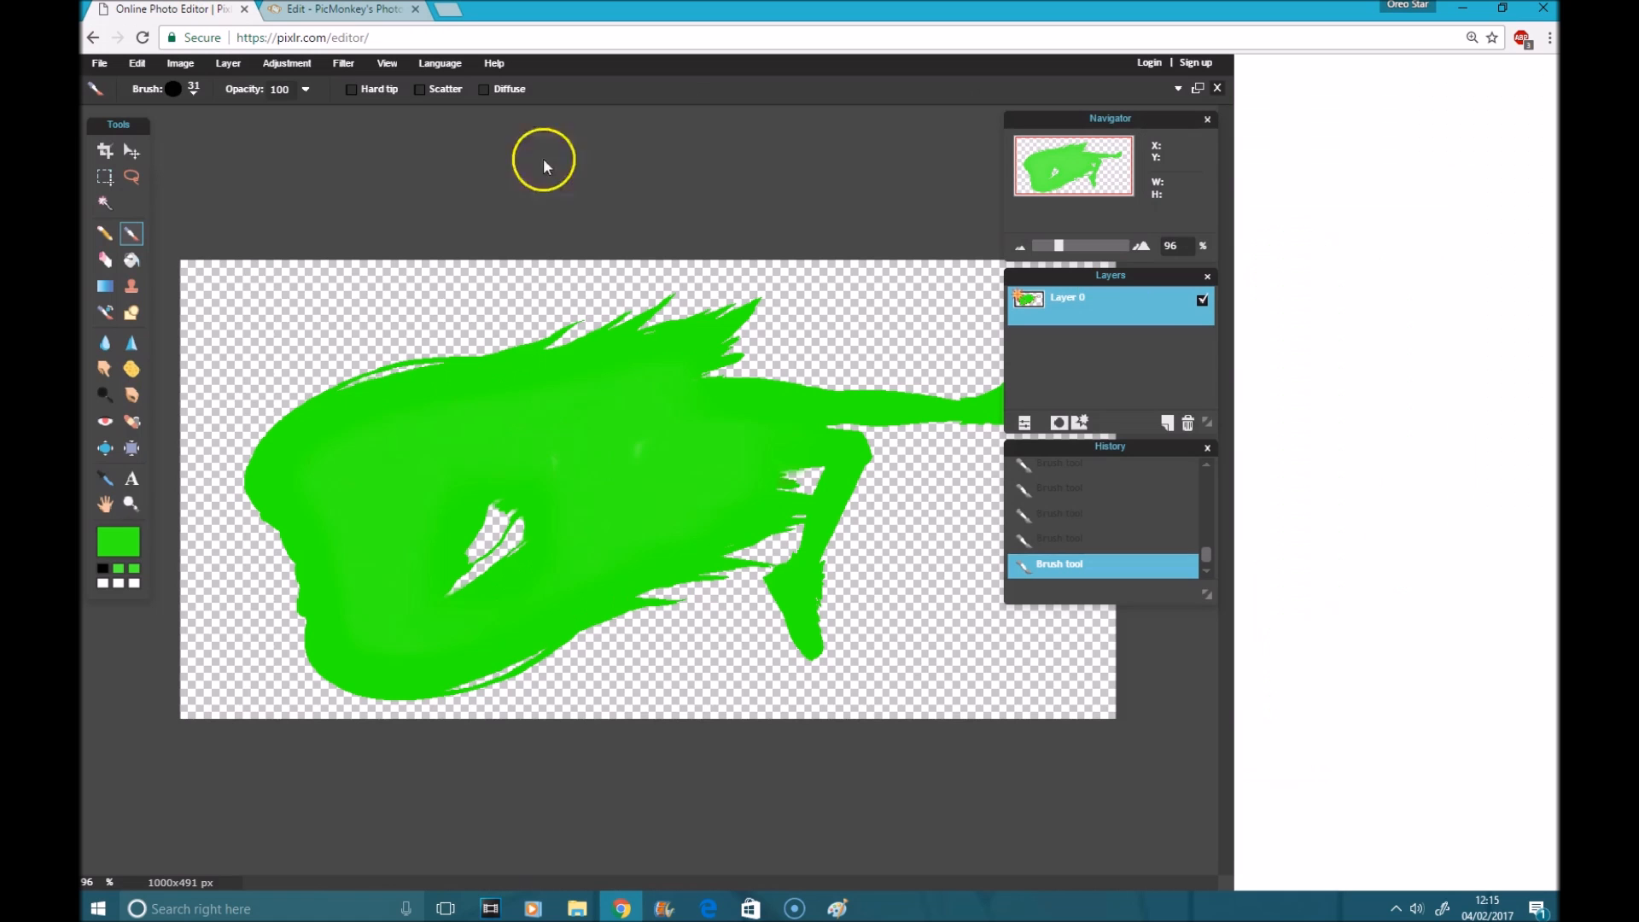
double_click(1027, 298)
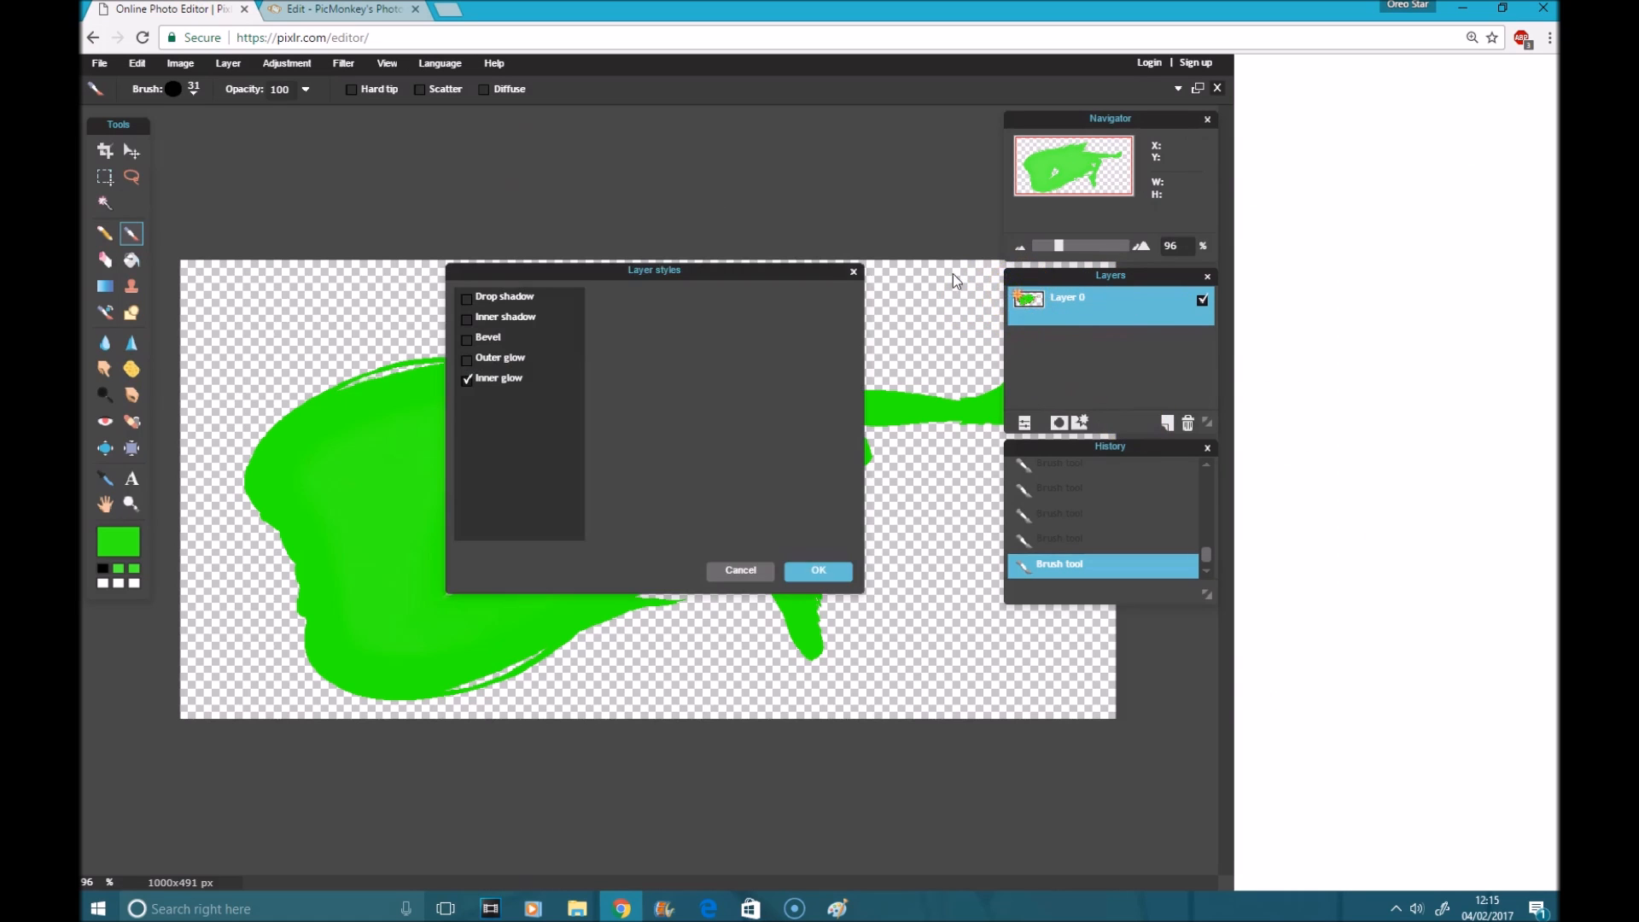
click(511, 357)
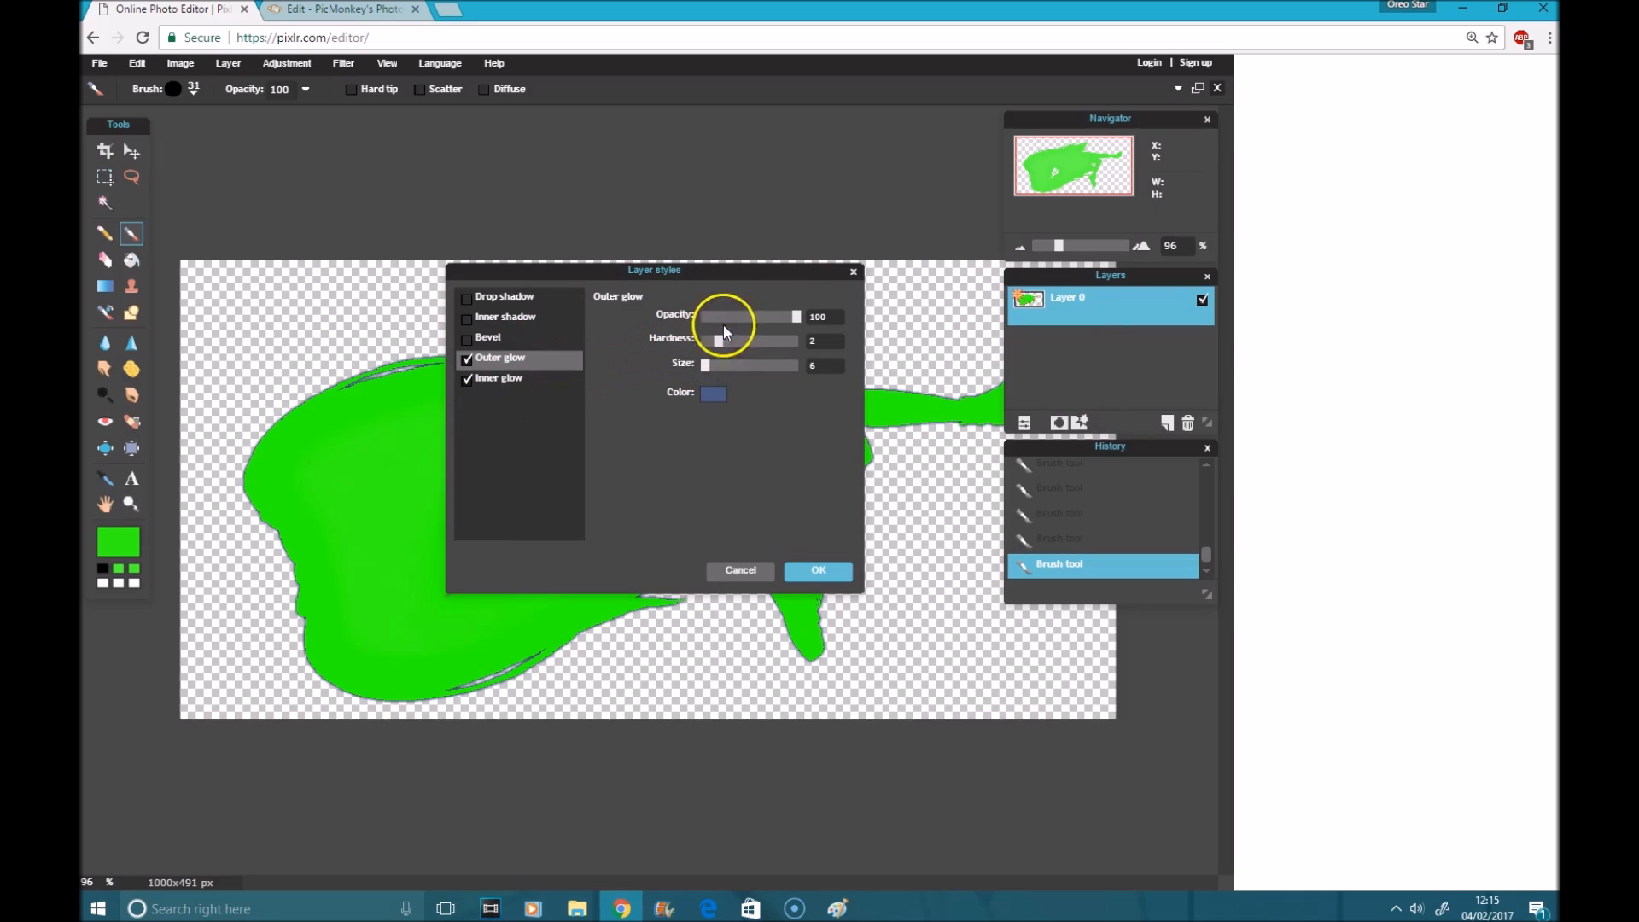
click(721, 396)
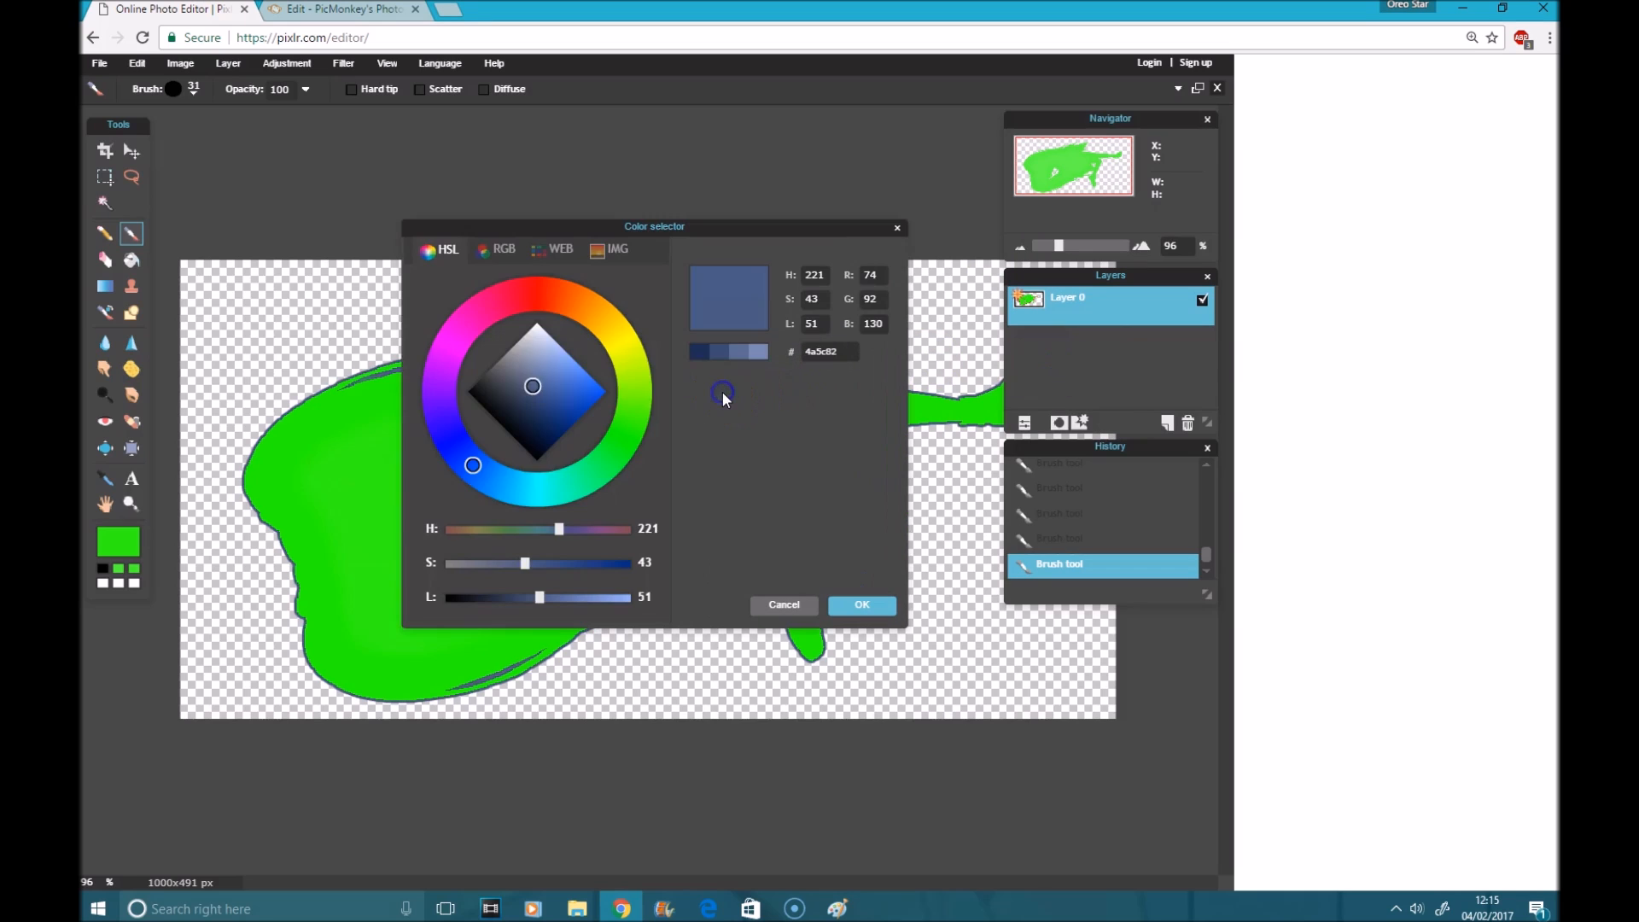
drag(544, 389, 536, 458)
click(862, 606)
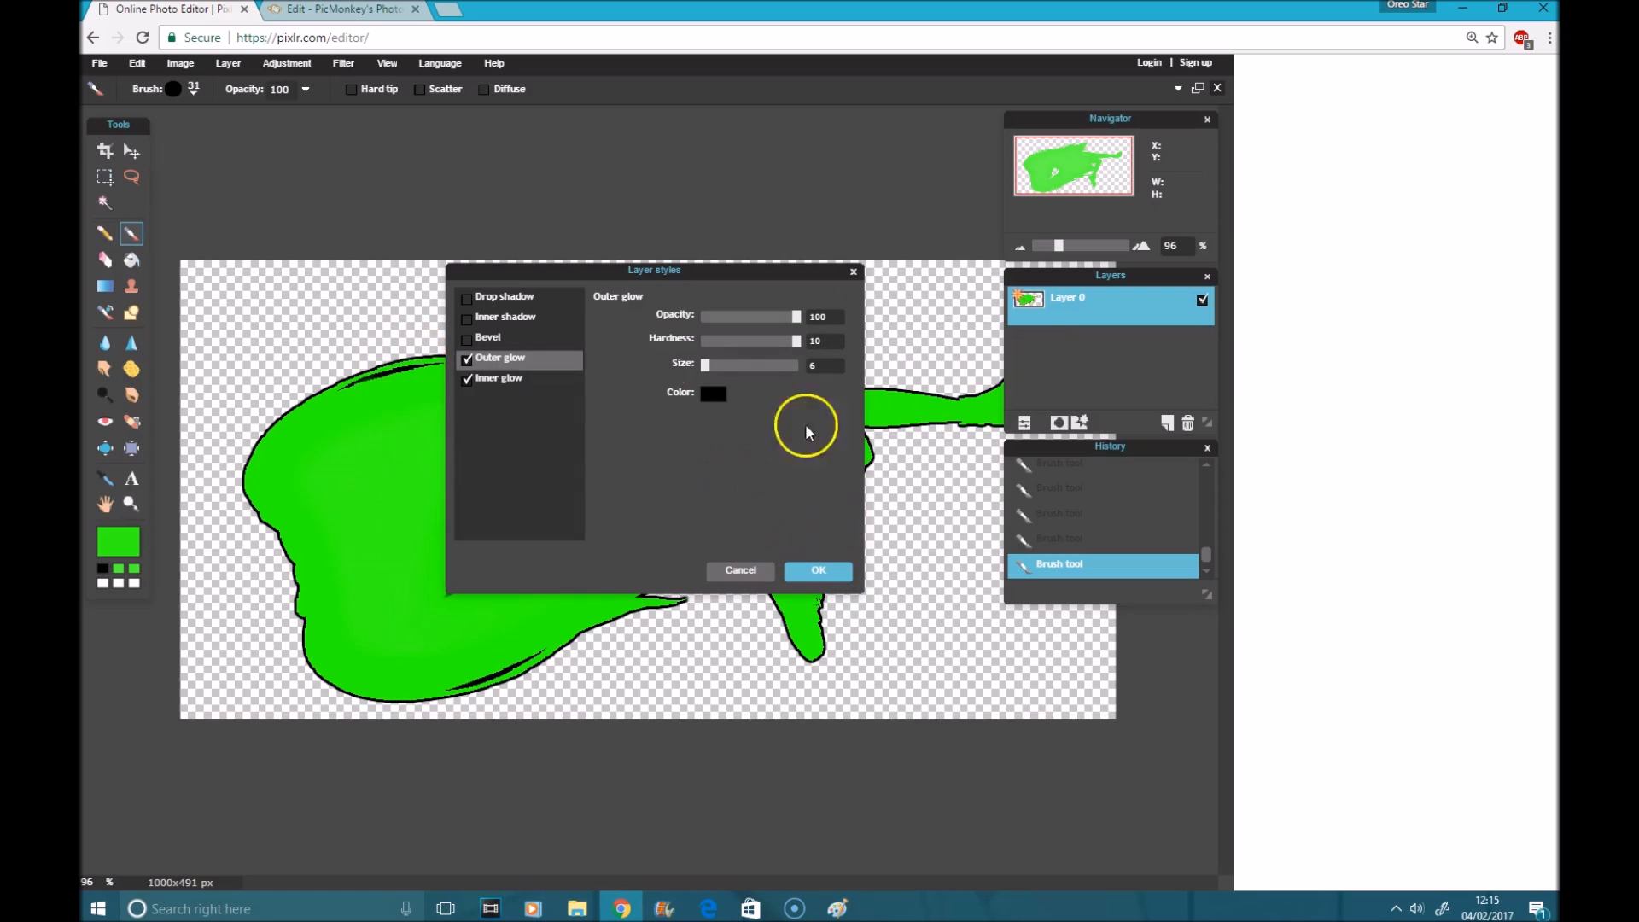
Switch back to PicMonkey and add the heart-eyes emoji from the computer as an overlay, searching the cocoproductions folder for "emoji"
click(319, 12)
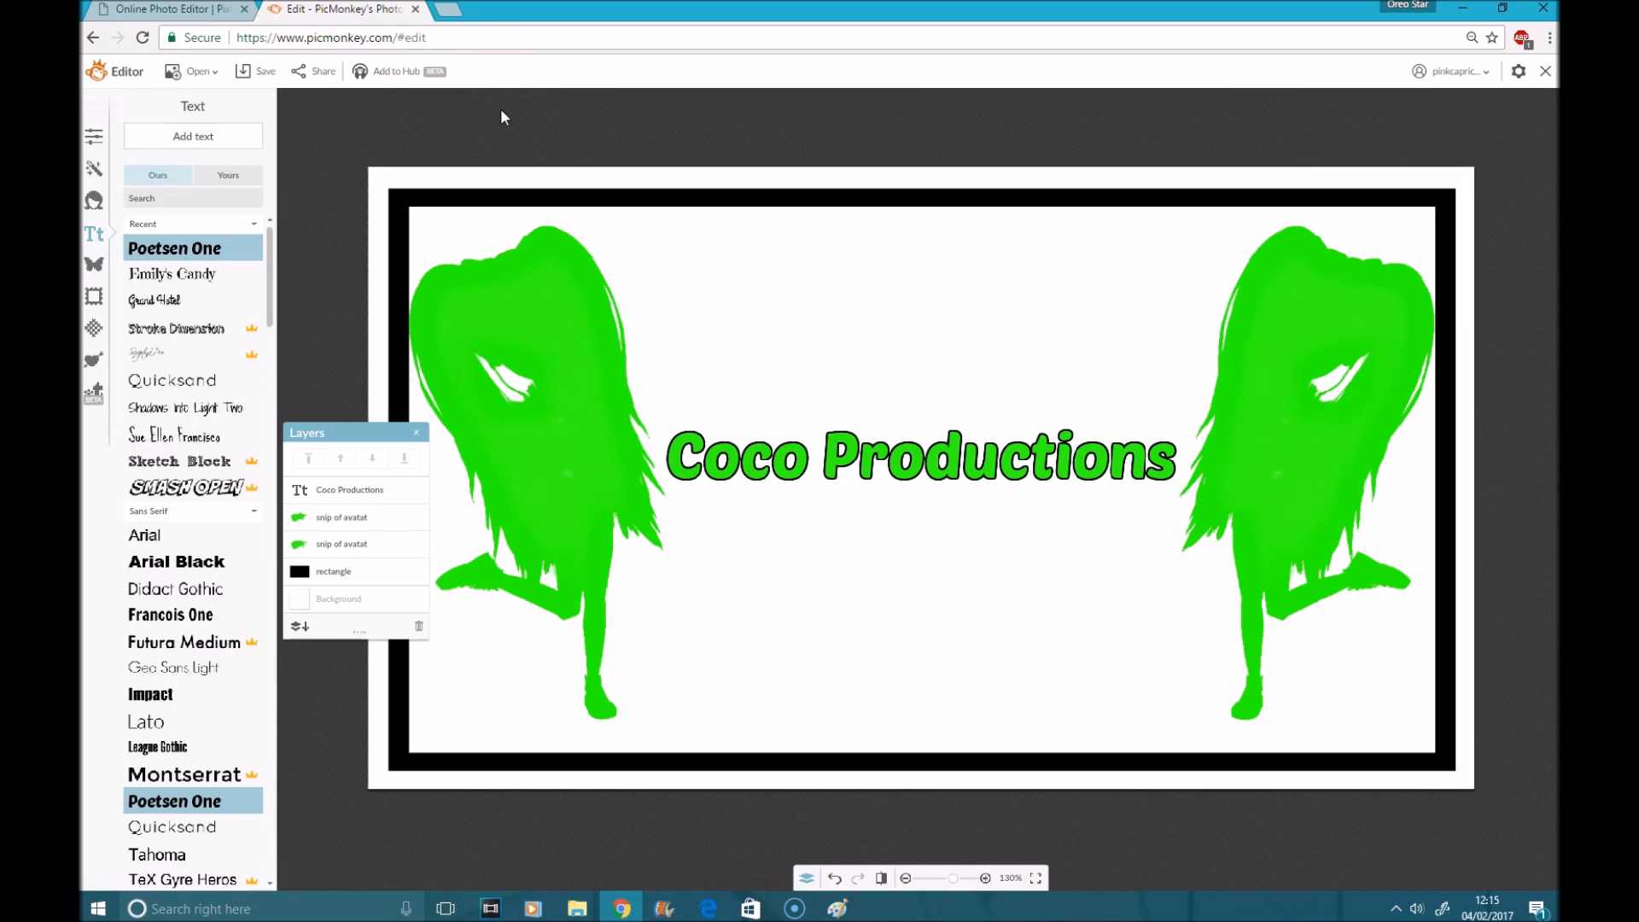
click(94, 264)
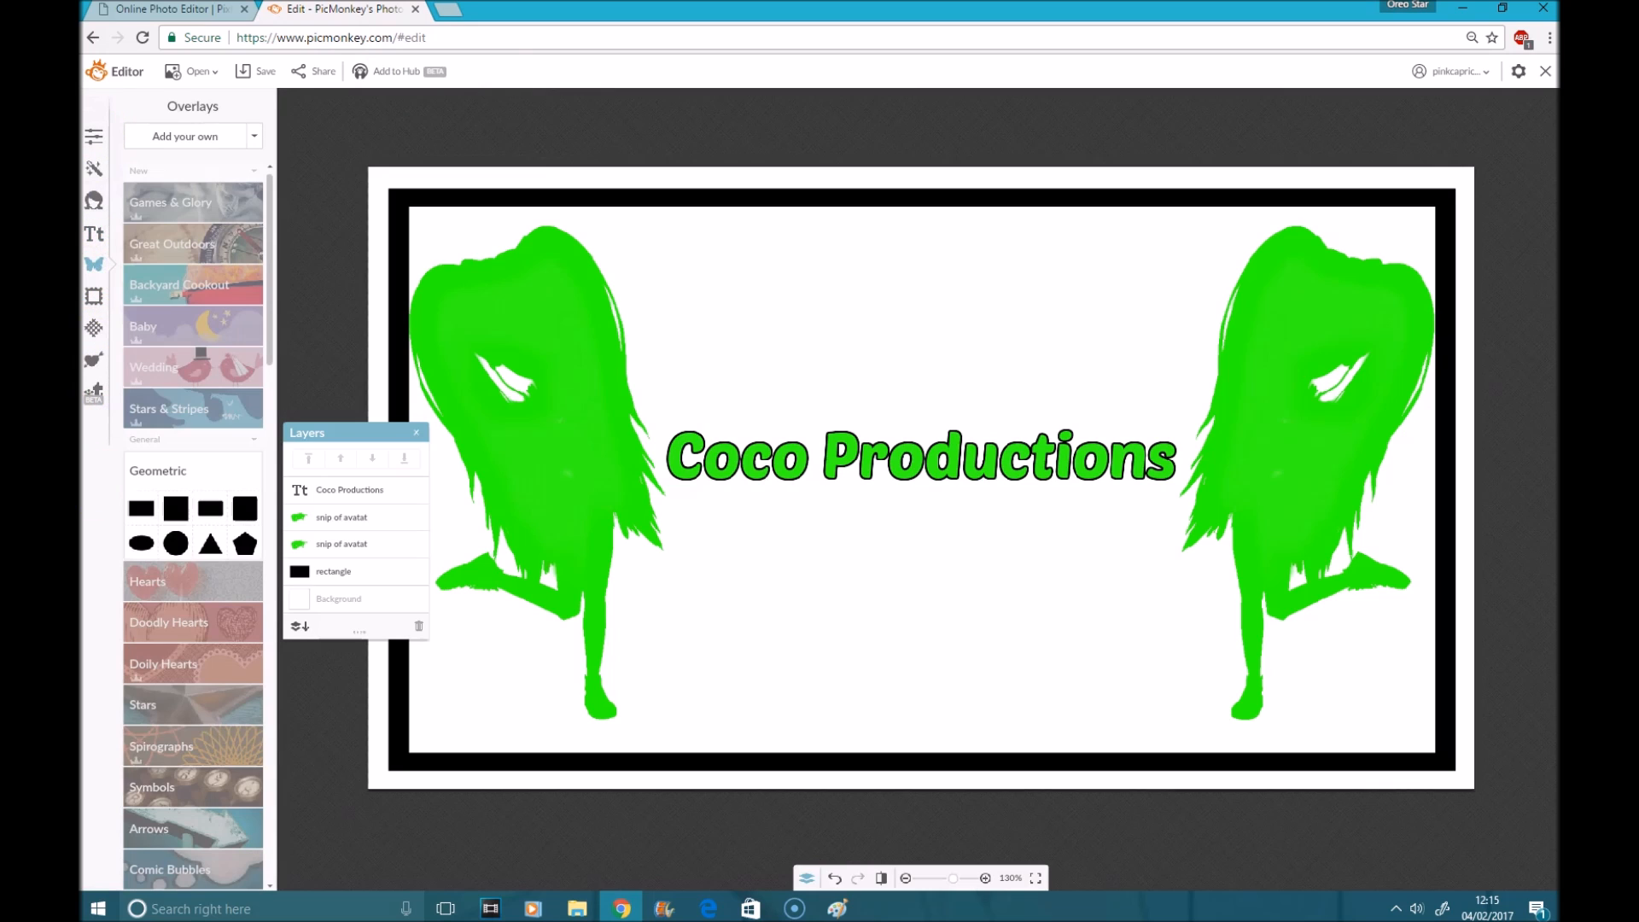
click(177, 152)
click(469, 36)
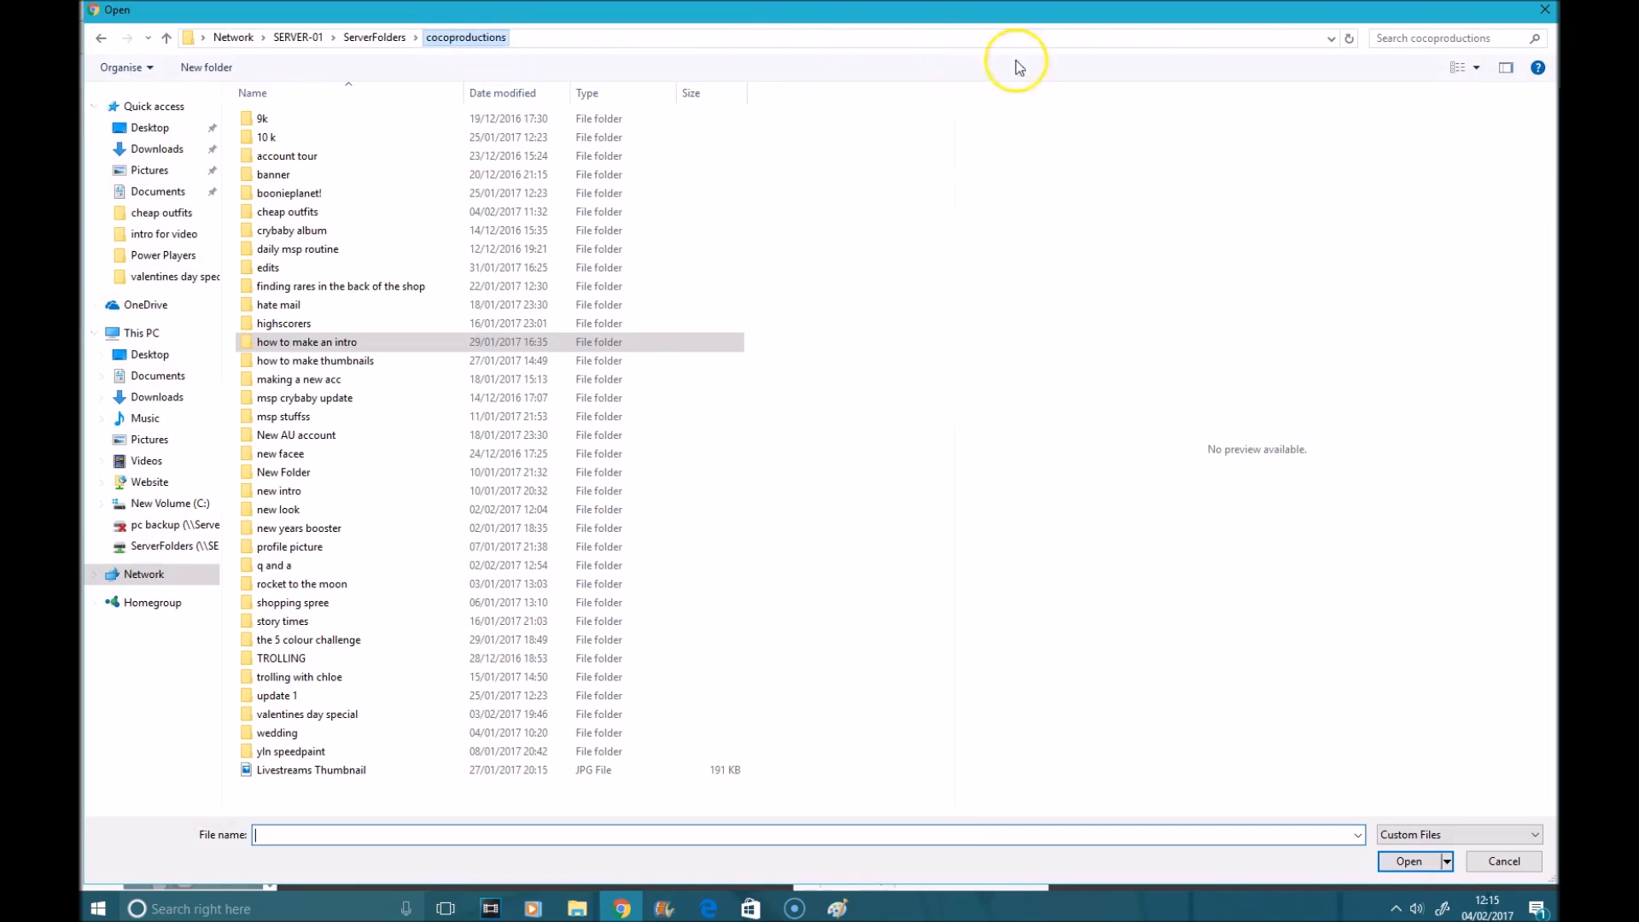
click(1419, 40)
text(e)
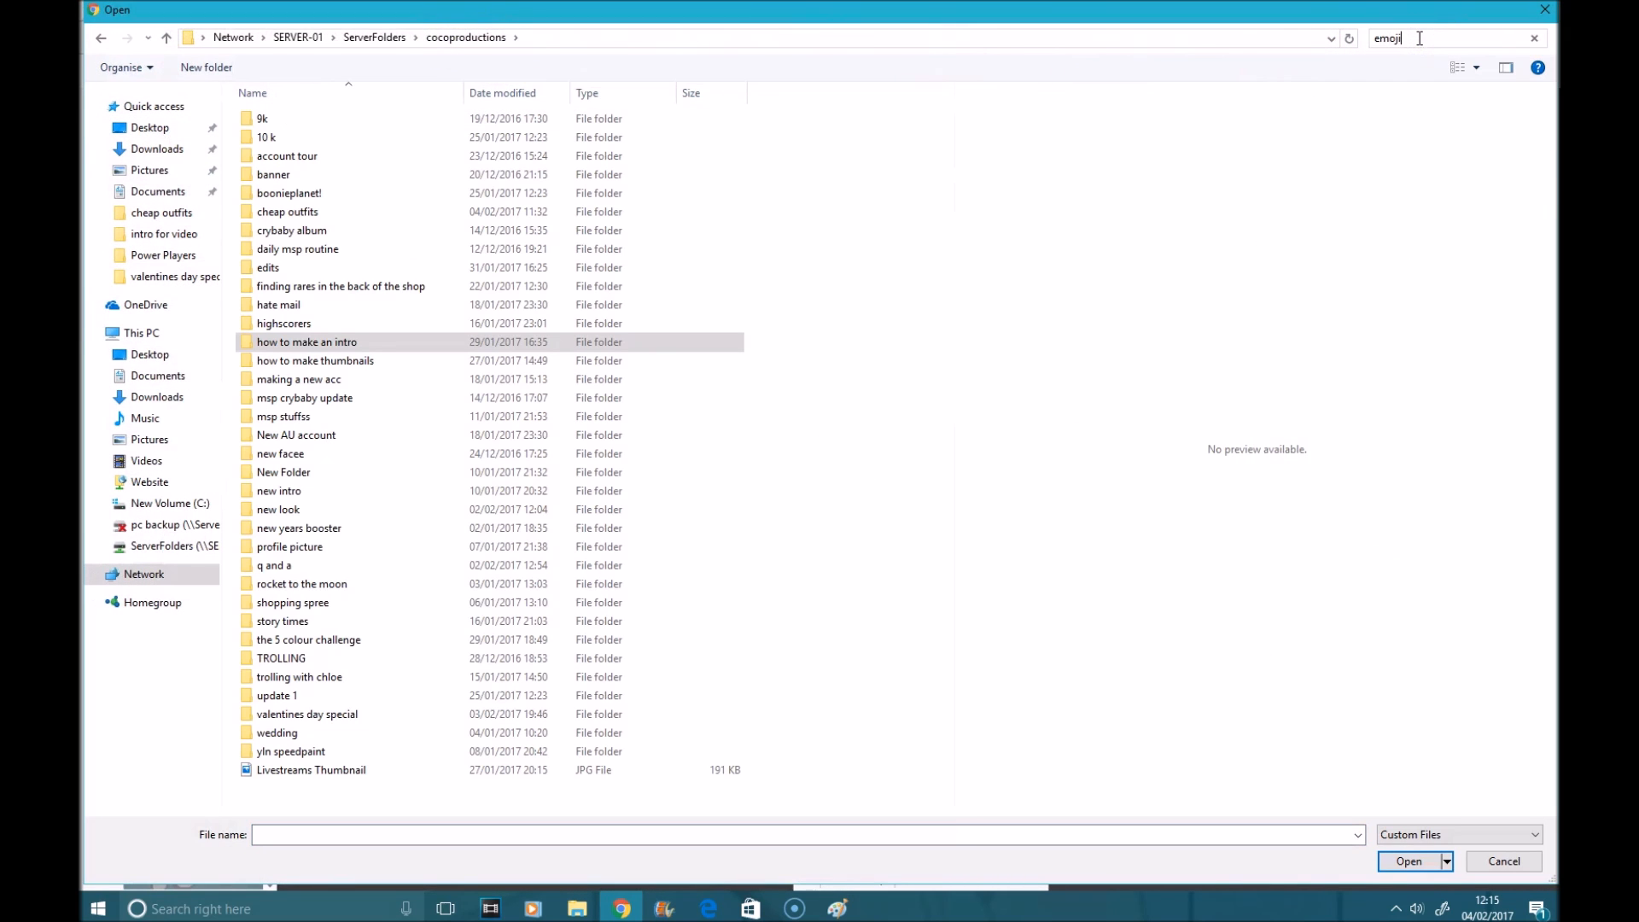
text(moji)
scroll(549, 341, down, 5)
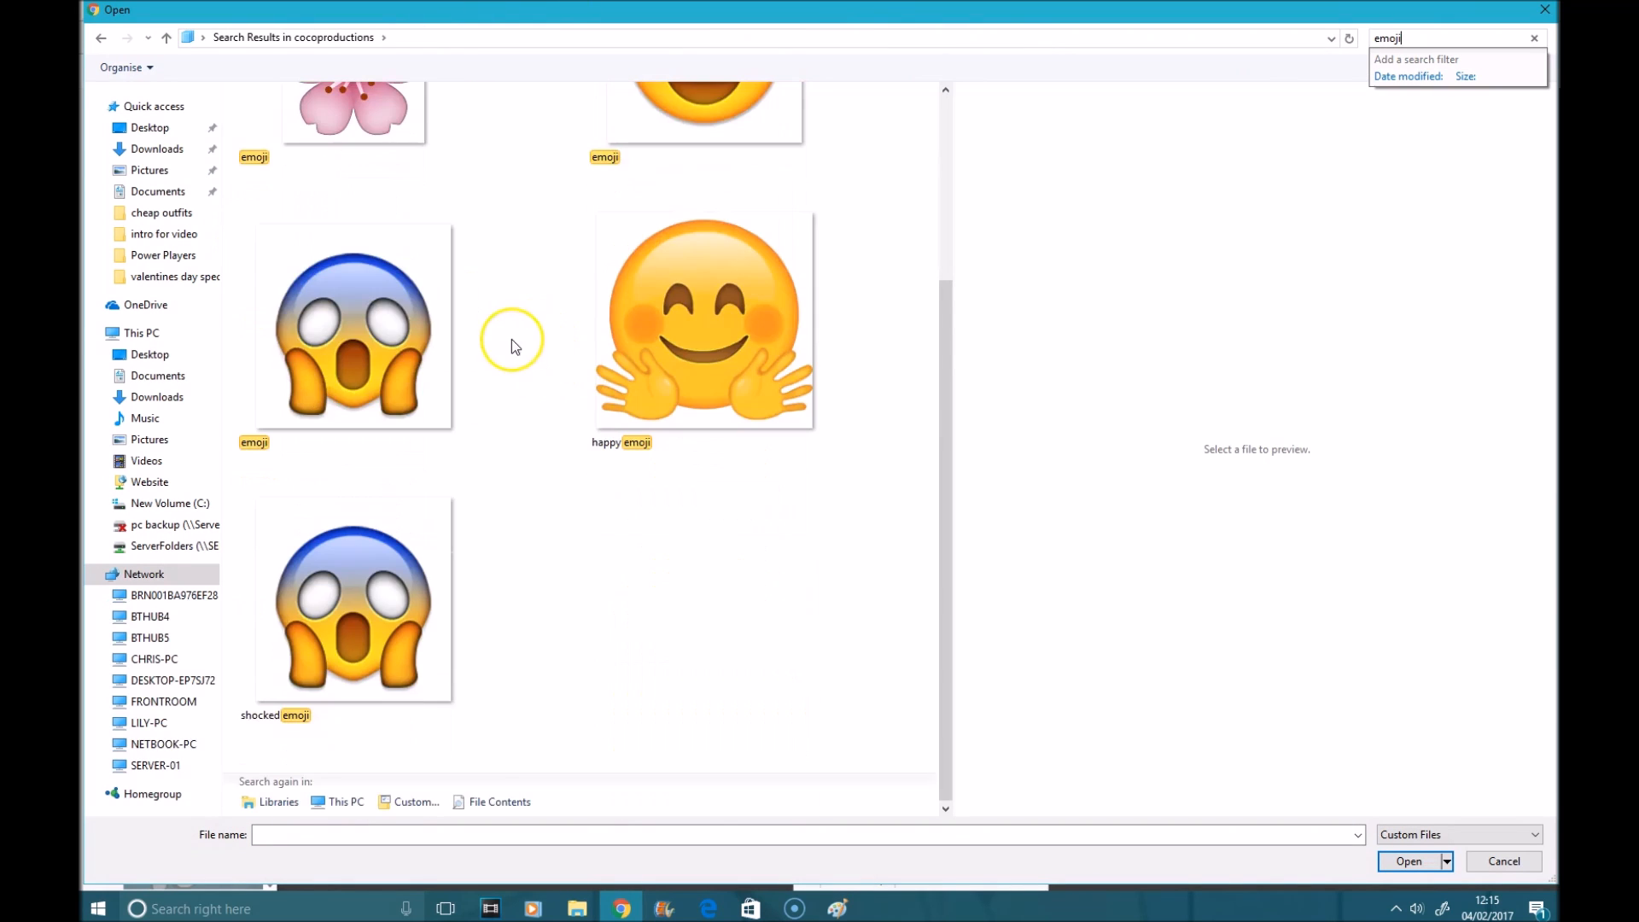
scroll(510, 342, up, 2)
double_click(752, 264)
Place the heart-eyes emoji in the frame's lower-left inner corner and a duplicate in its lower-right inner corner
drag(936, 489, 518, 684)
drag(508, 684, 495, 685)
right_click(495, 685)
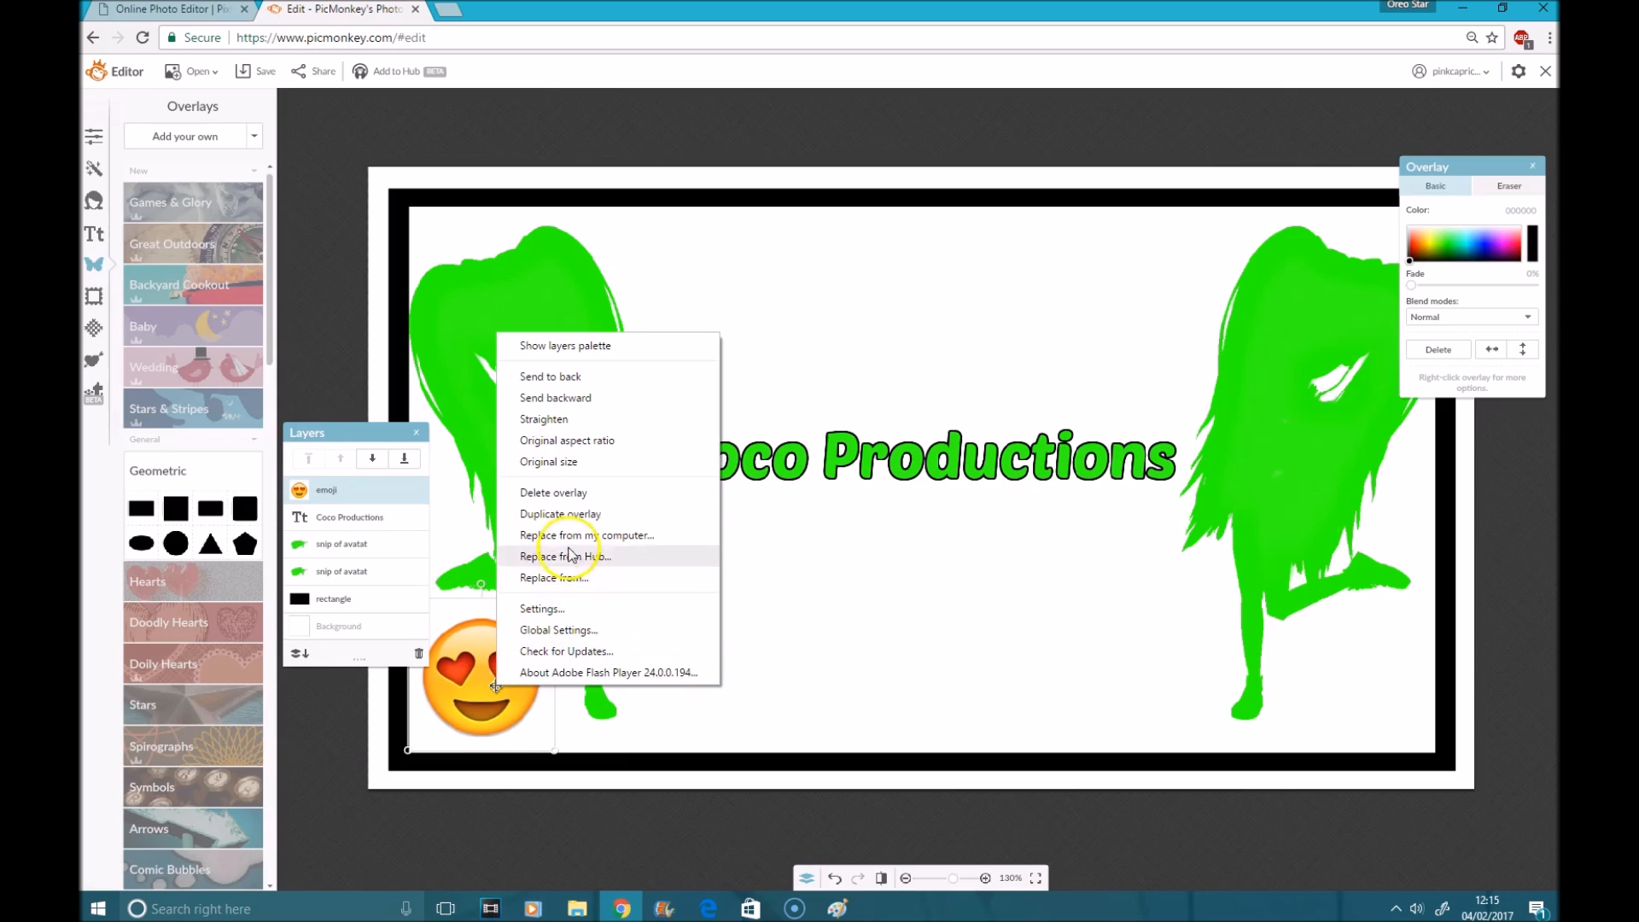
click(555, 513)
drag(491, 683, 1351, 678)
Try a third copy of the emoji above the "Coco Productions" text and delete it
right_click(1351, 679)
click(1421, 500)
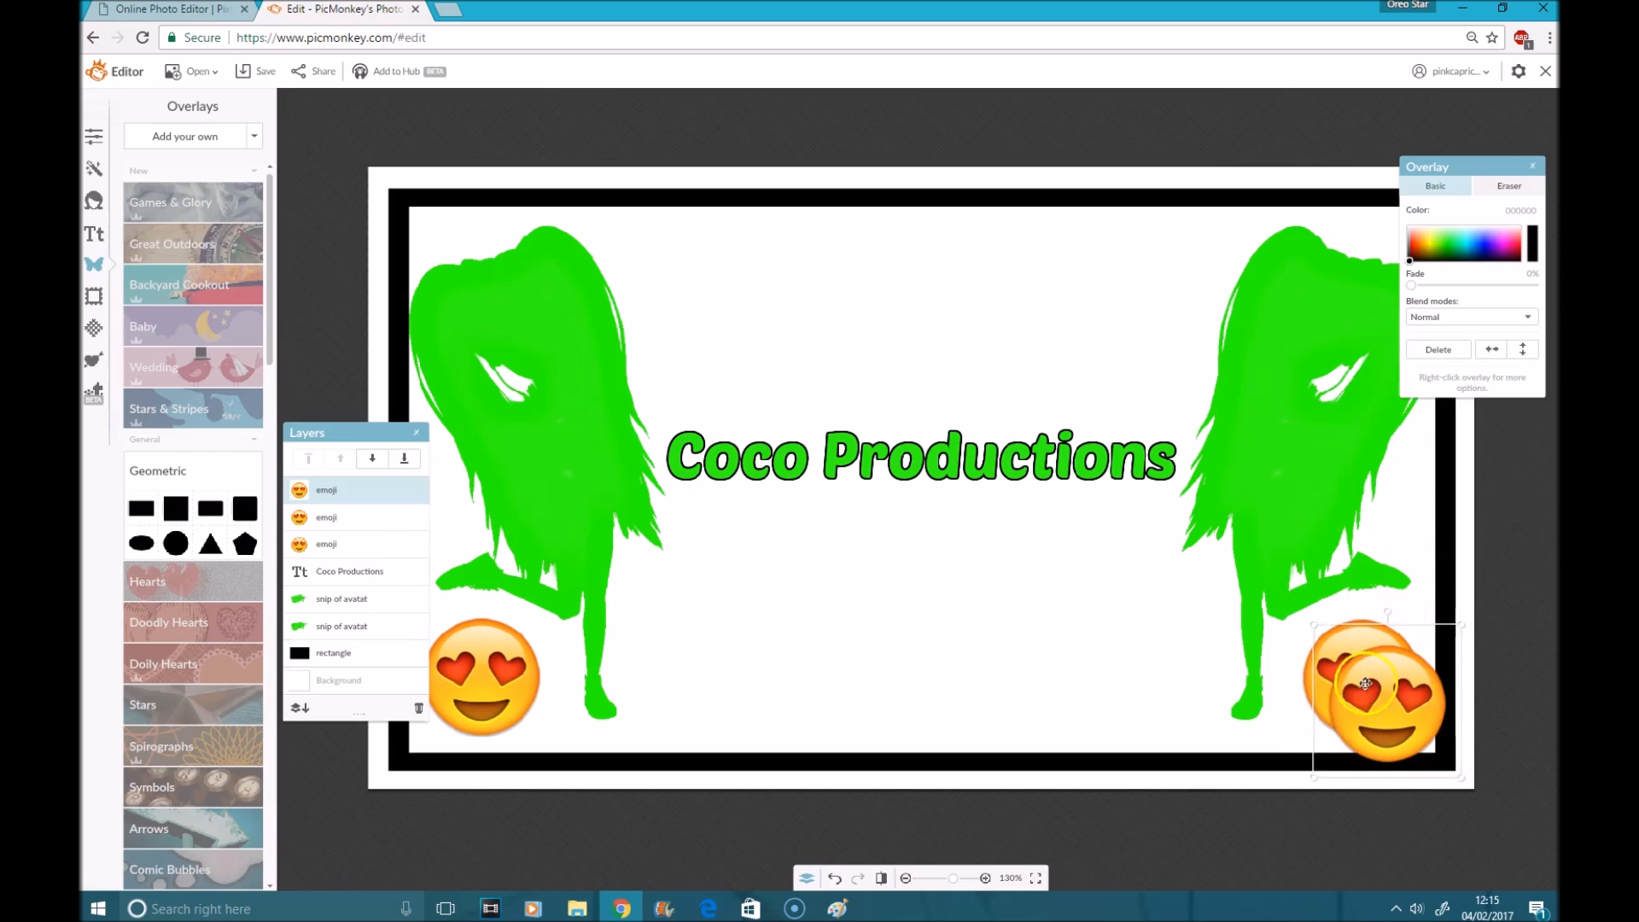
drag(1380, 717, 816, 409)
key(Delete)
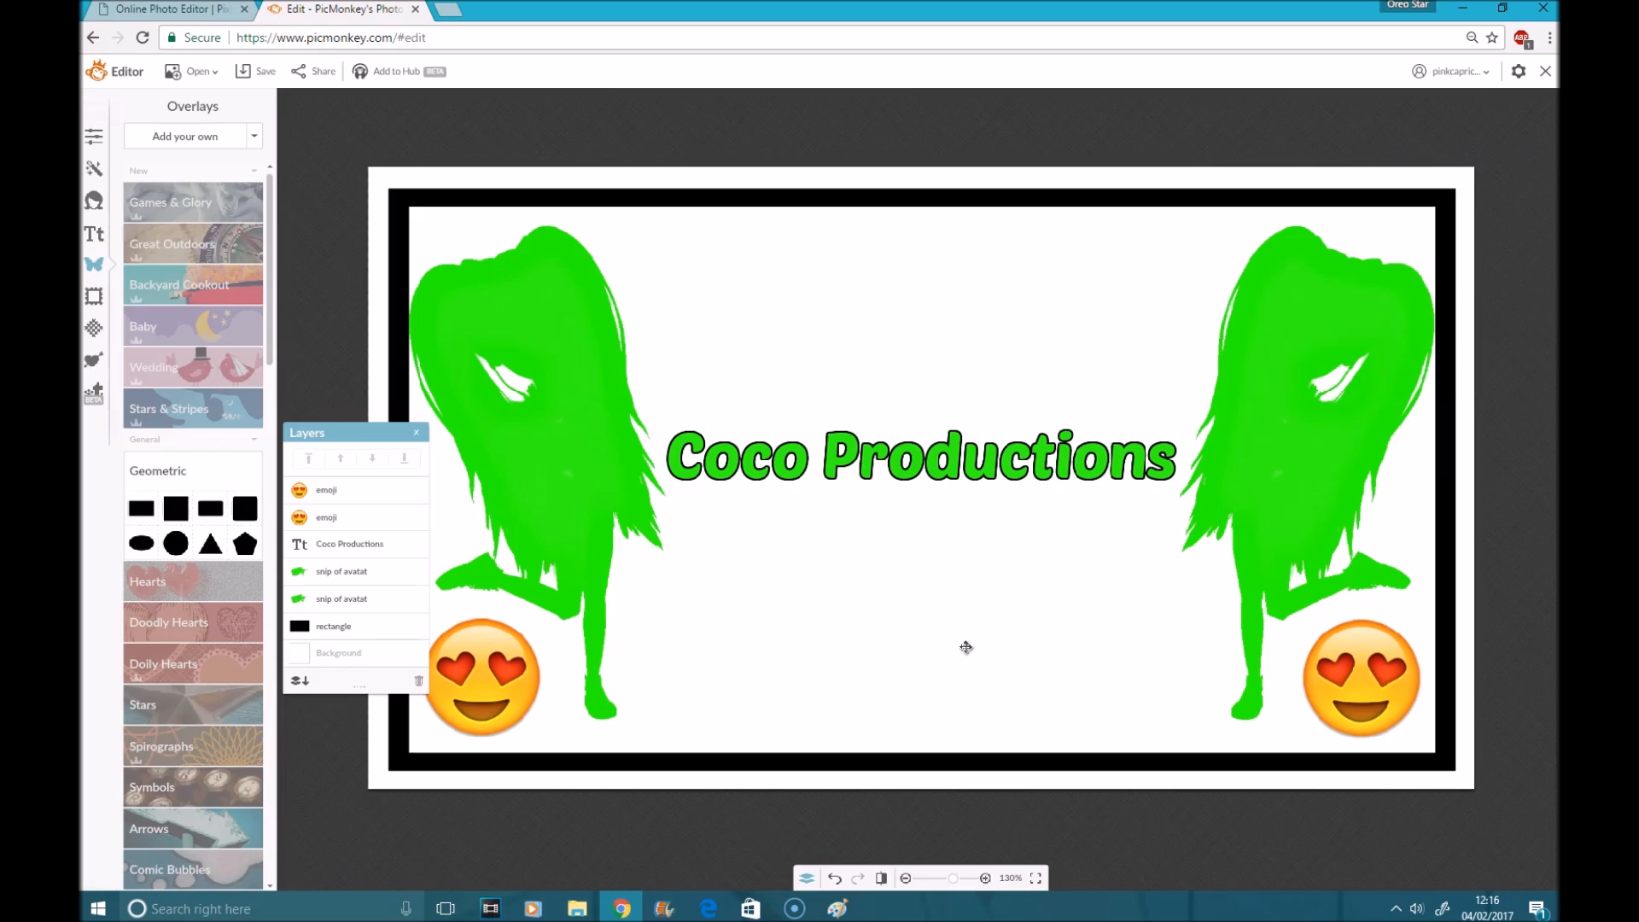
Add the second hand-drawn star from the Royale star overlays and place it above the "Coco Productions" text
right_click(139, 616)
click(230, 779)
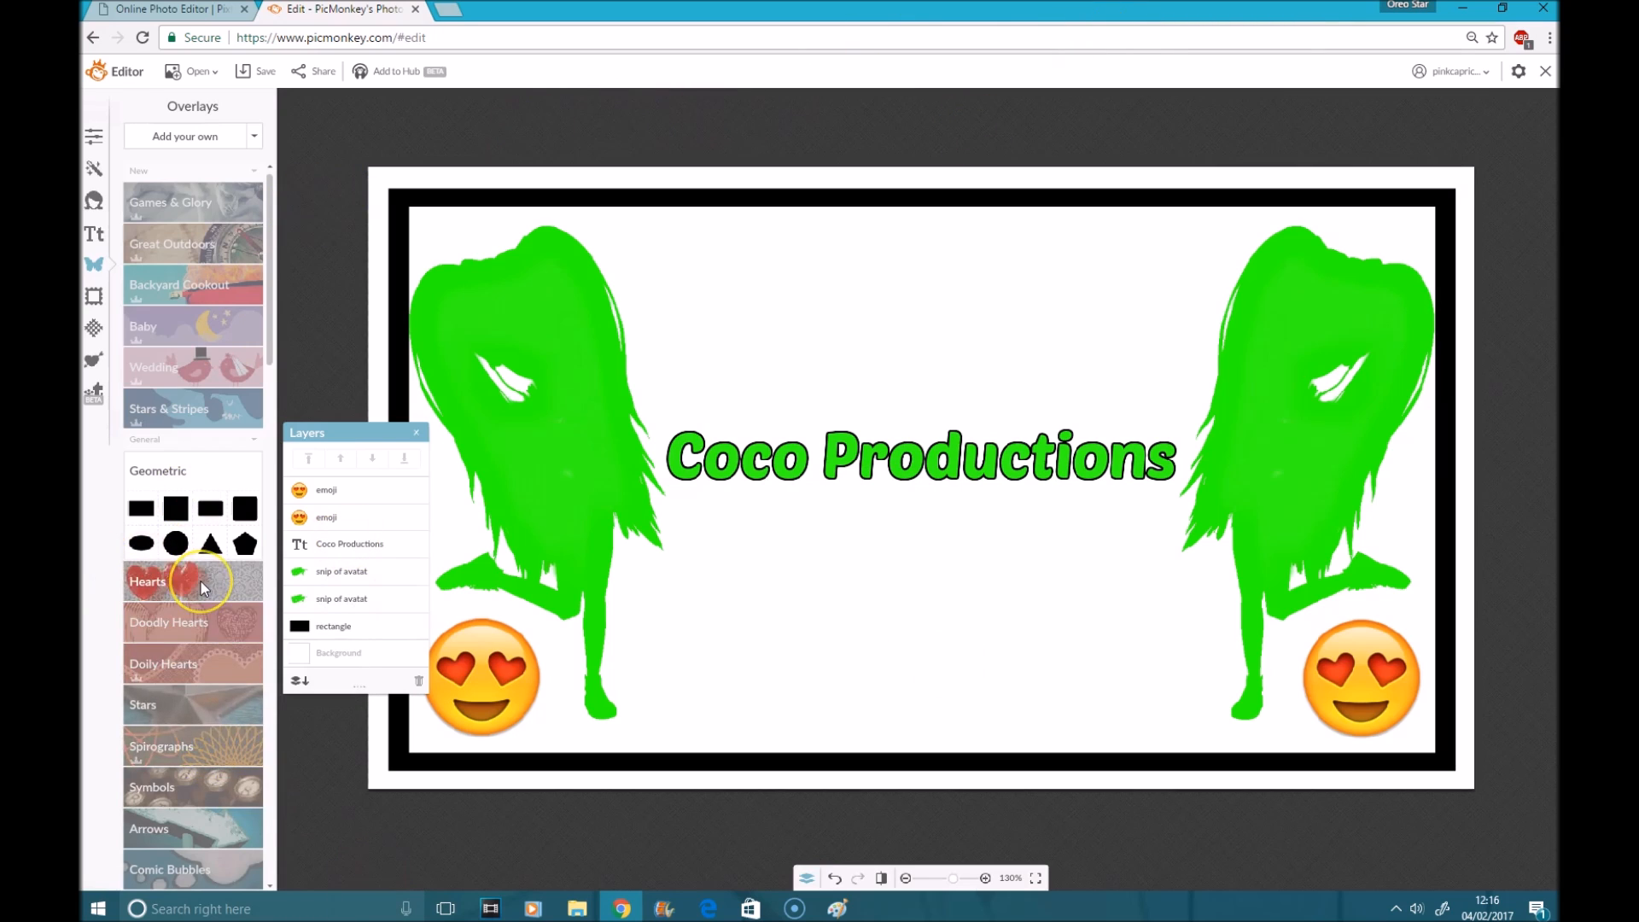
scroll(162, 763, down, 10)
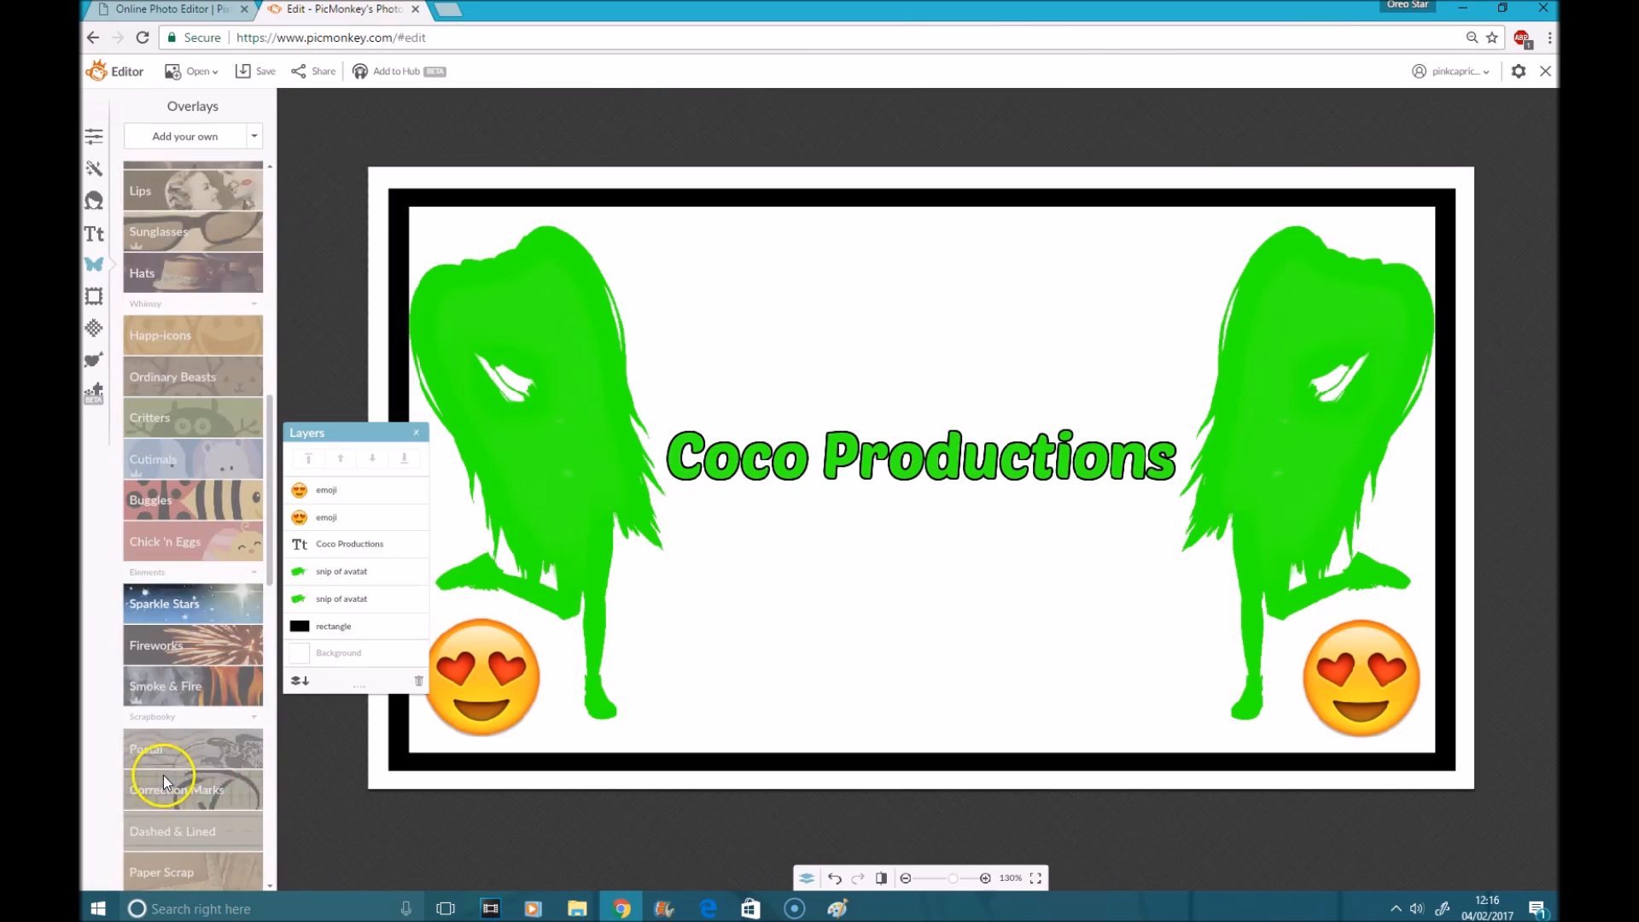
scroll(174, 766, up, 6)
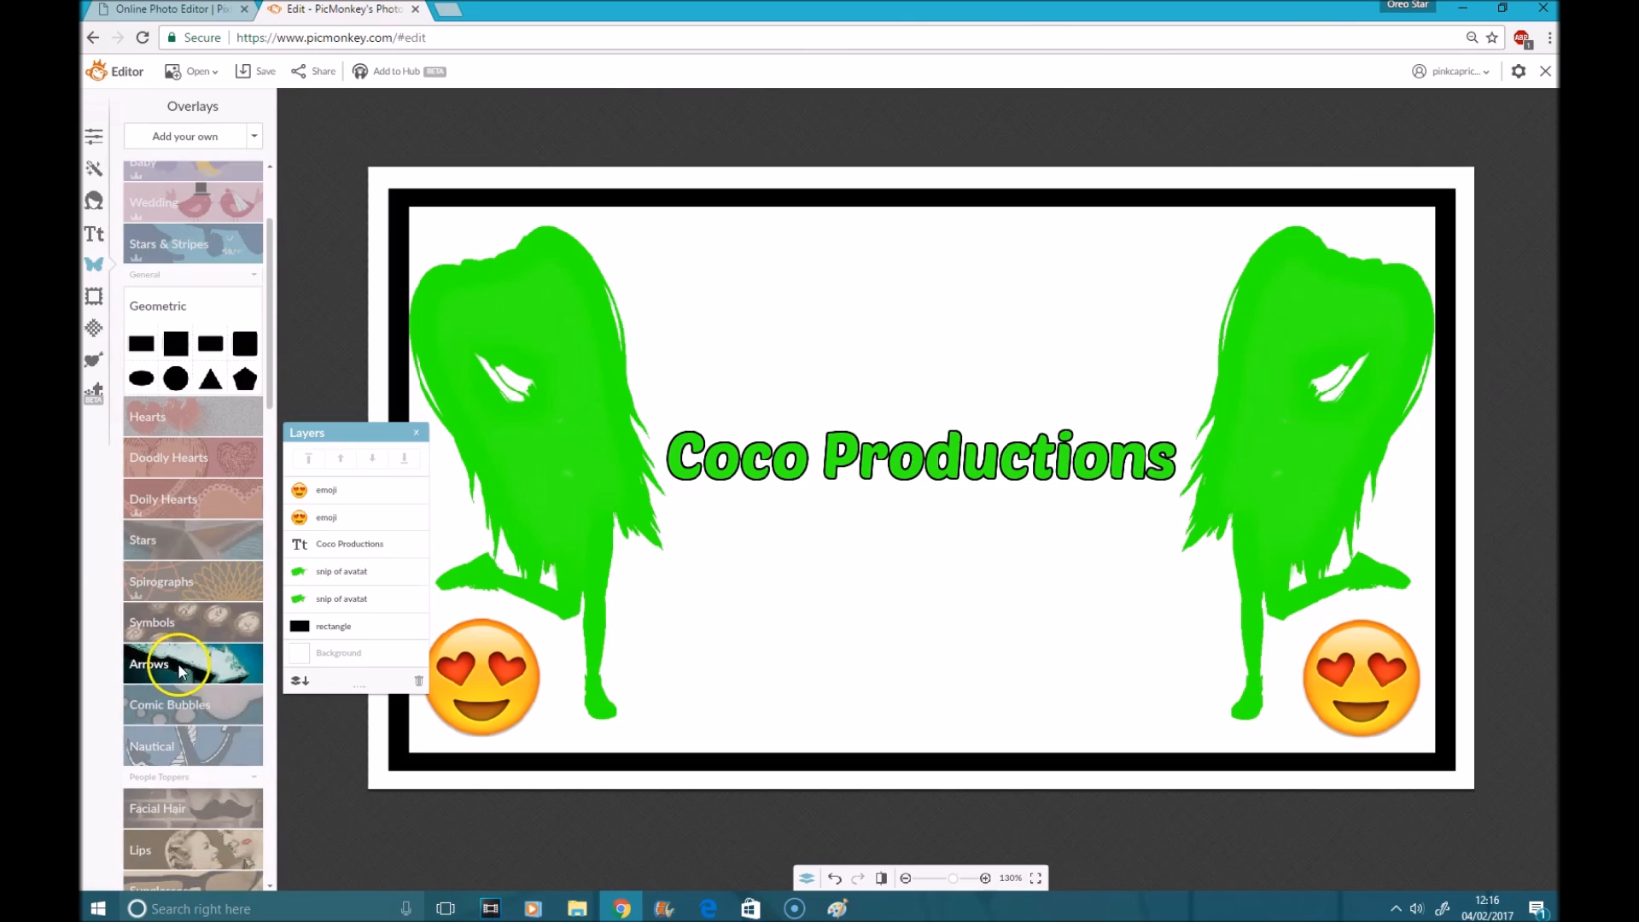
click(175, 550)
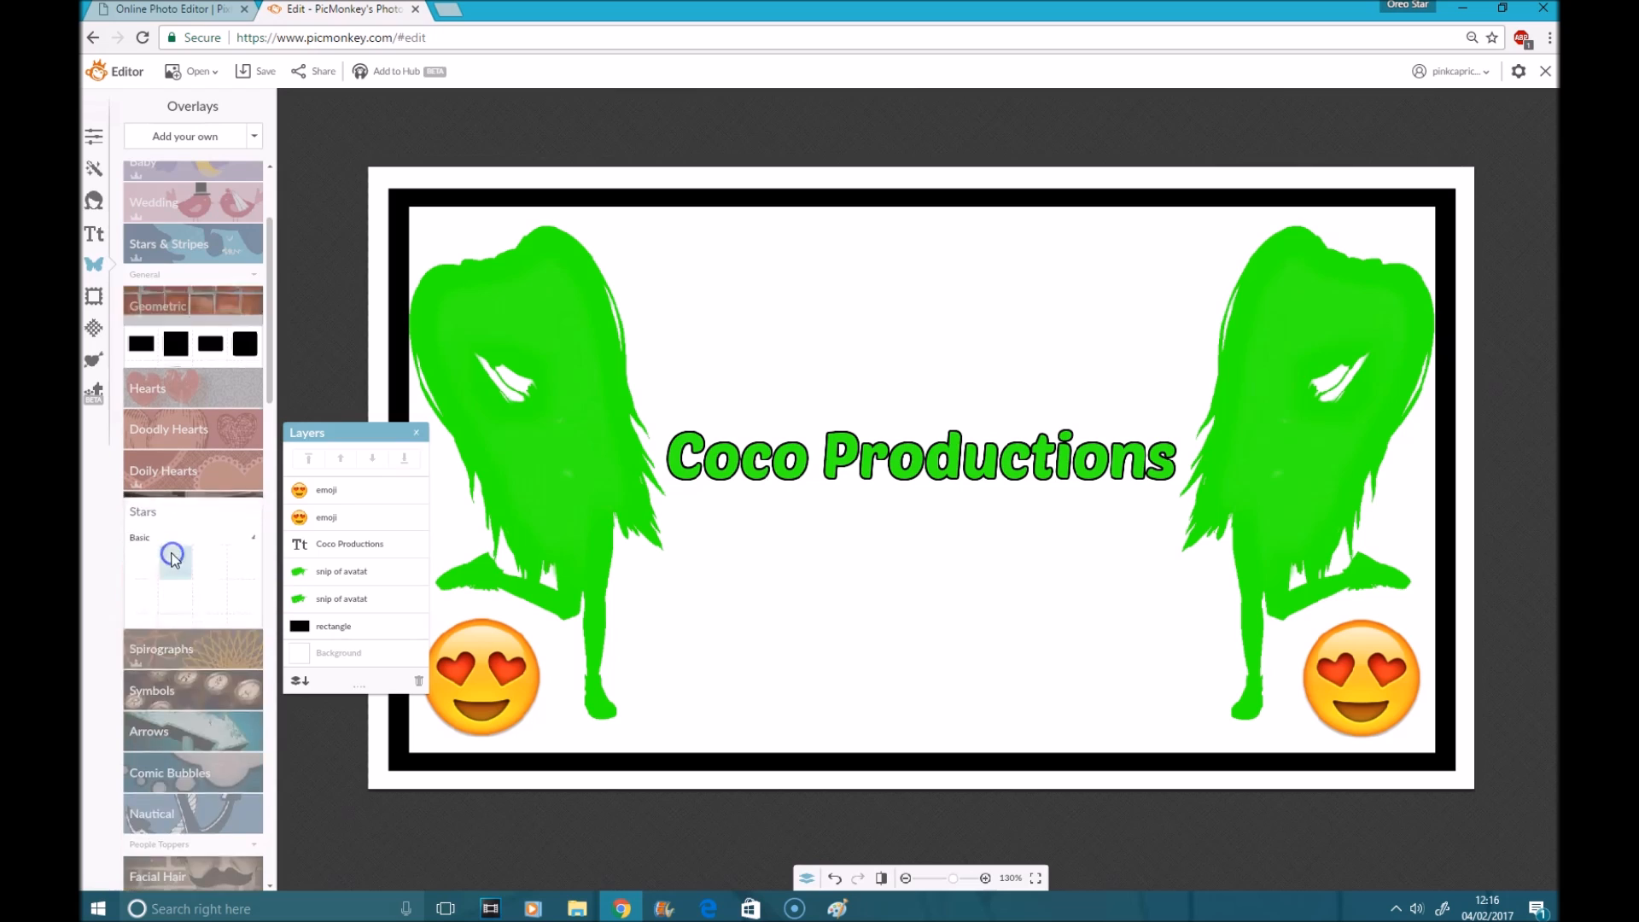
click(175, 641)
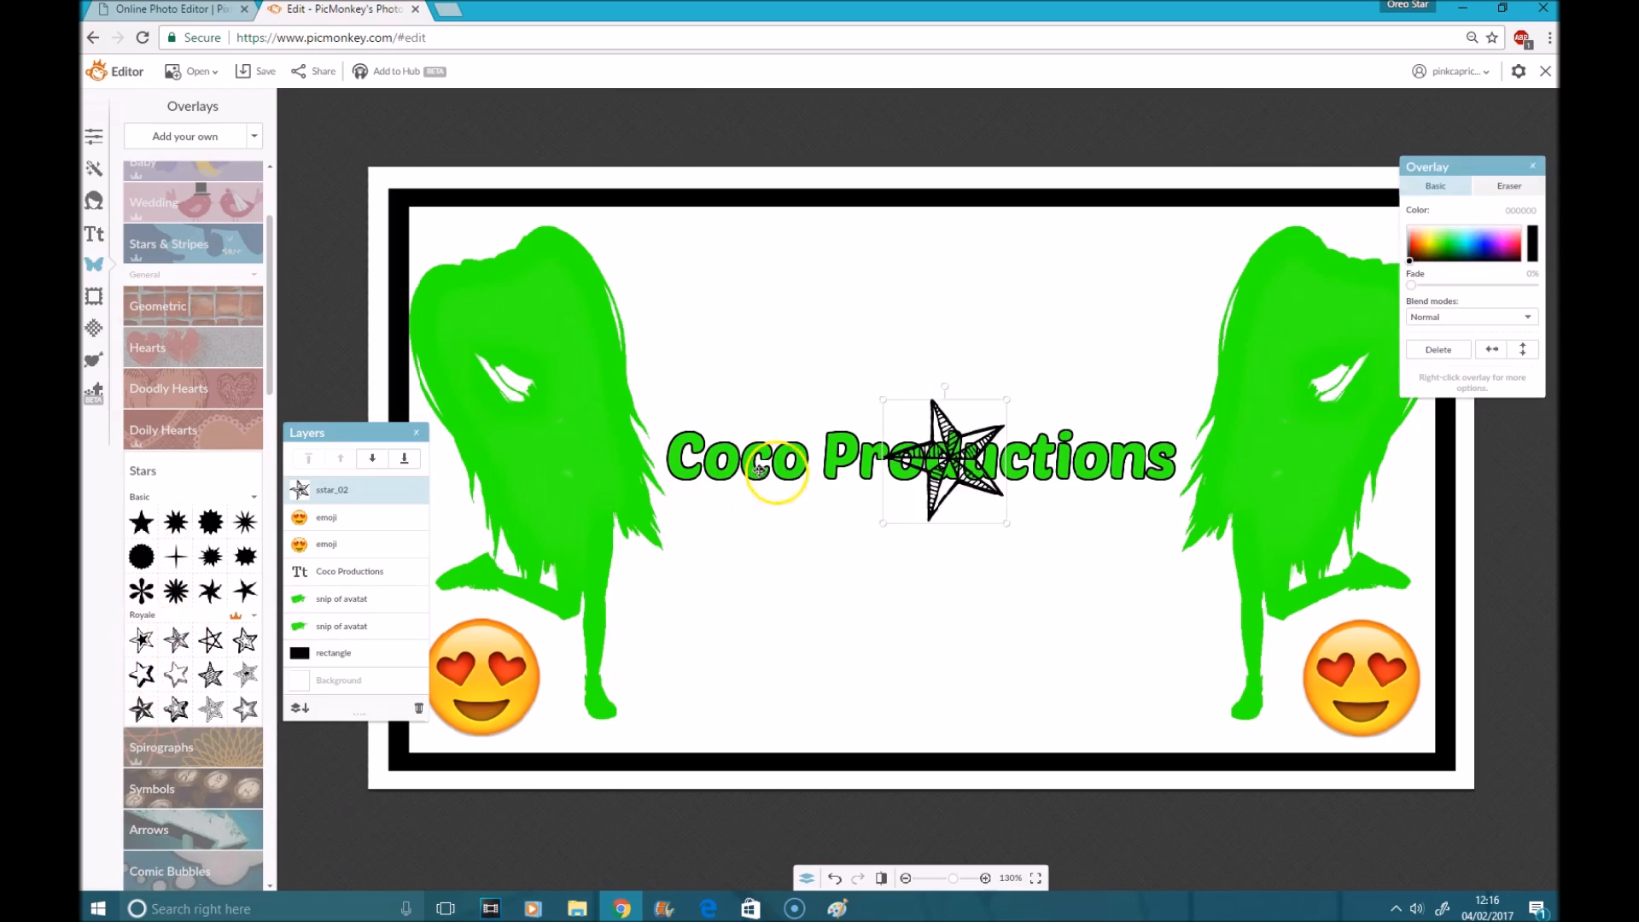
drag(942, 468, 883, 367)
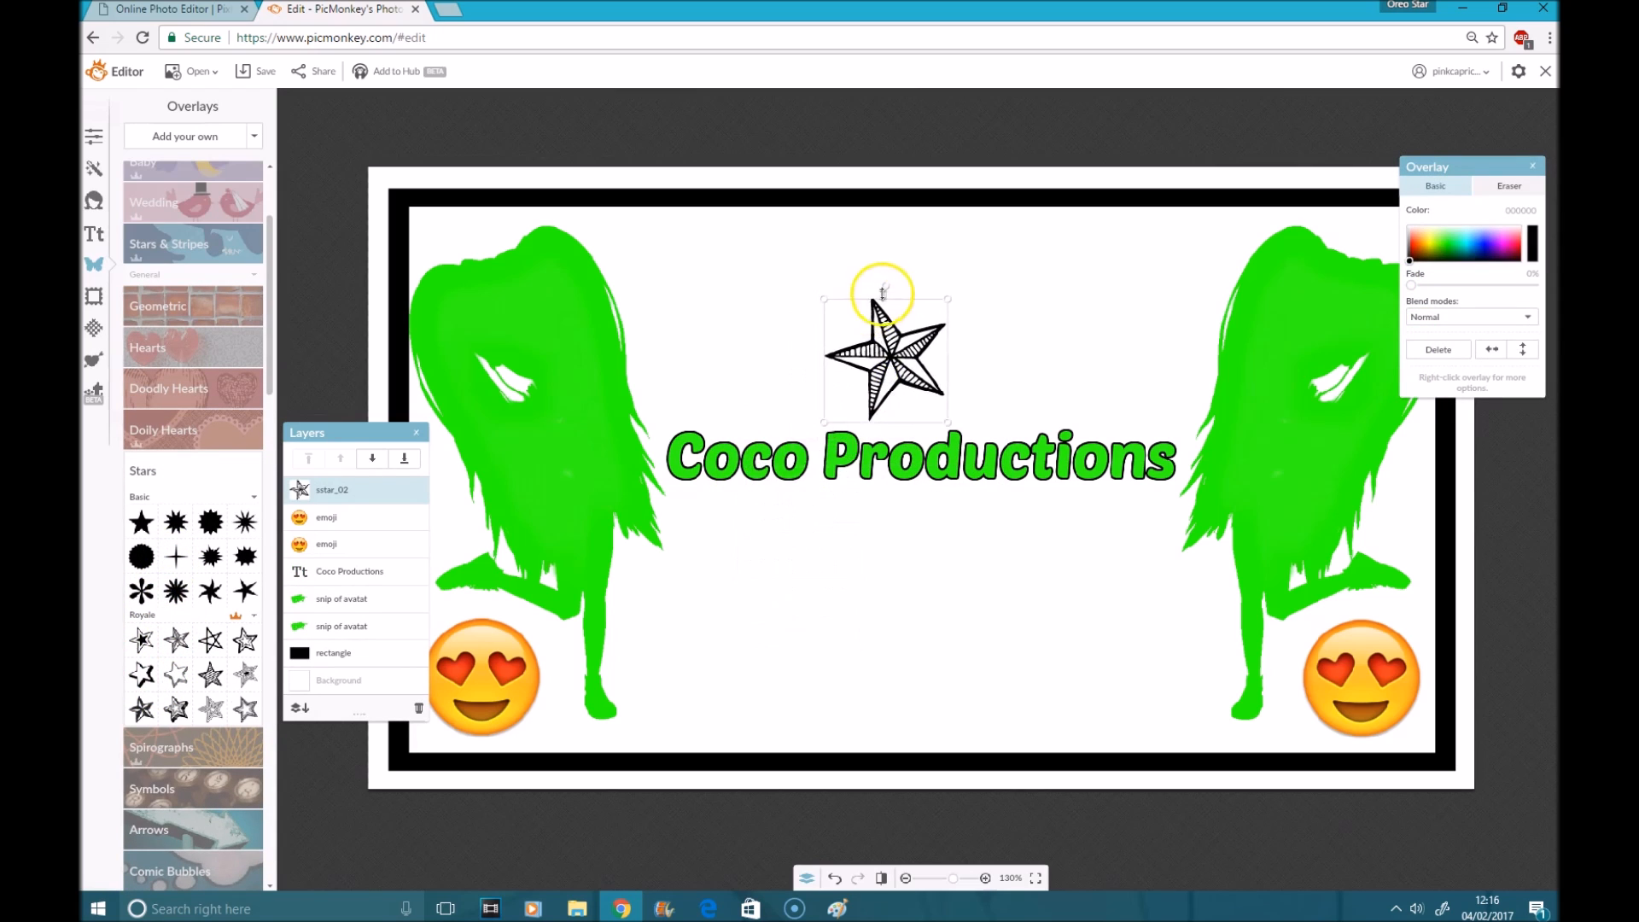
Tilt the hand-drawn star and move it above the first letter of the "Coco Productions" text
drag(887, 287, 924, 351)
drag(886, 370, 723, 399)
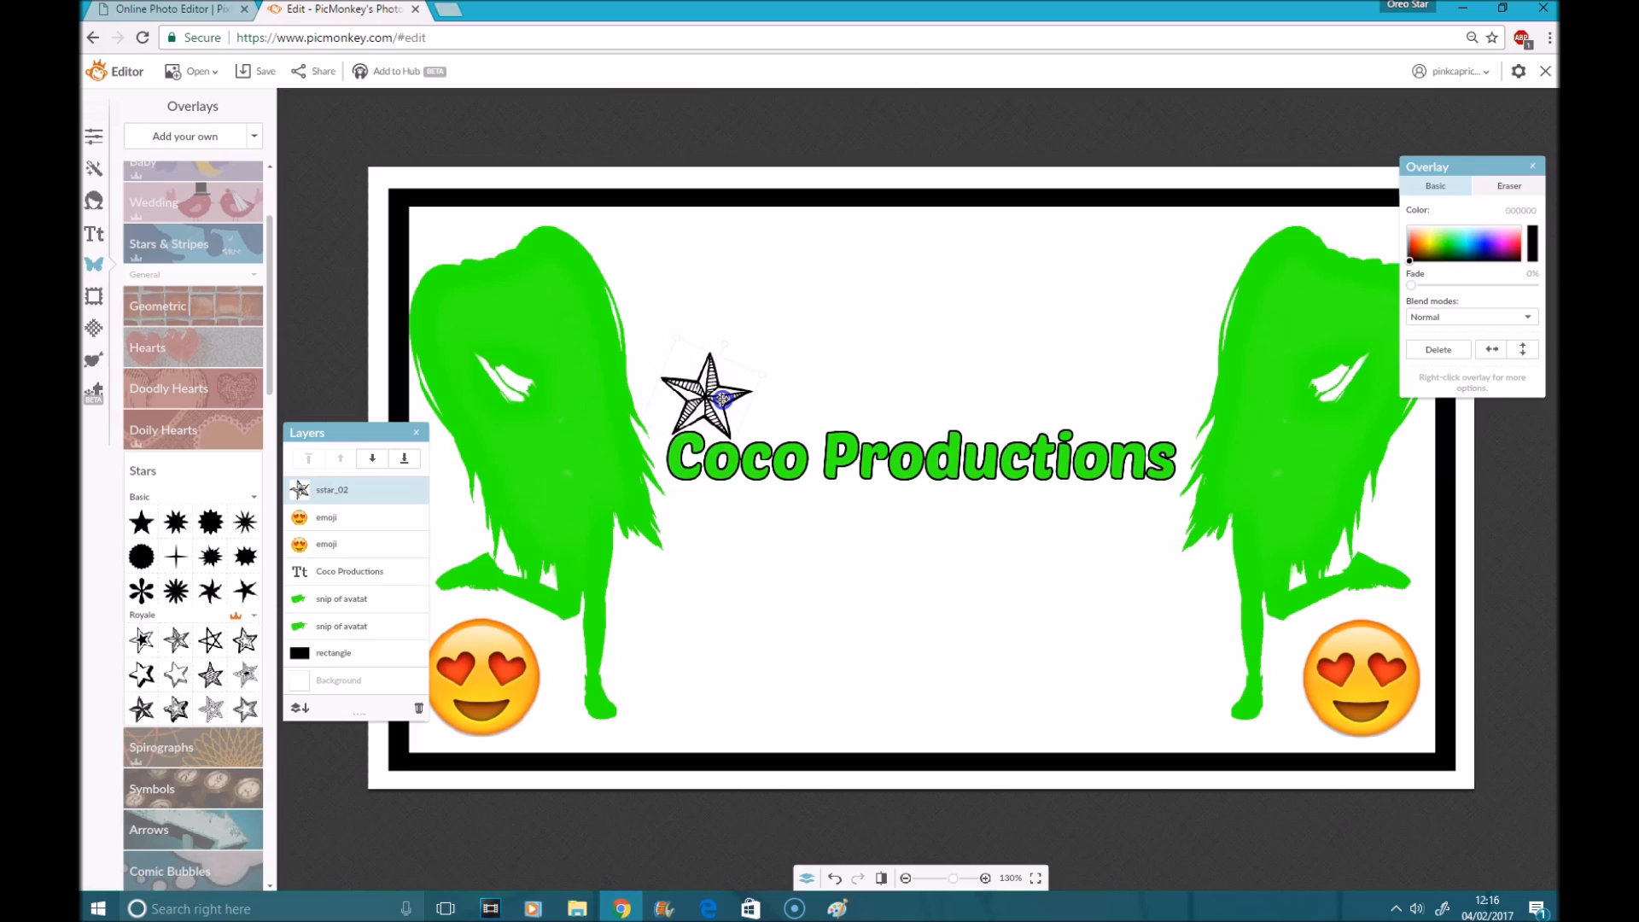
Recolour the star bright green and nudge it slightly up and outward from the start of the "Coco Productions" text
click(1447, 245)
click(1534, 257)
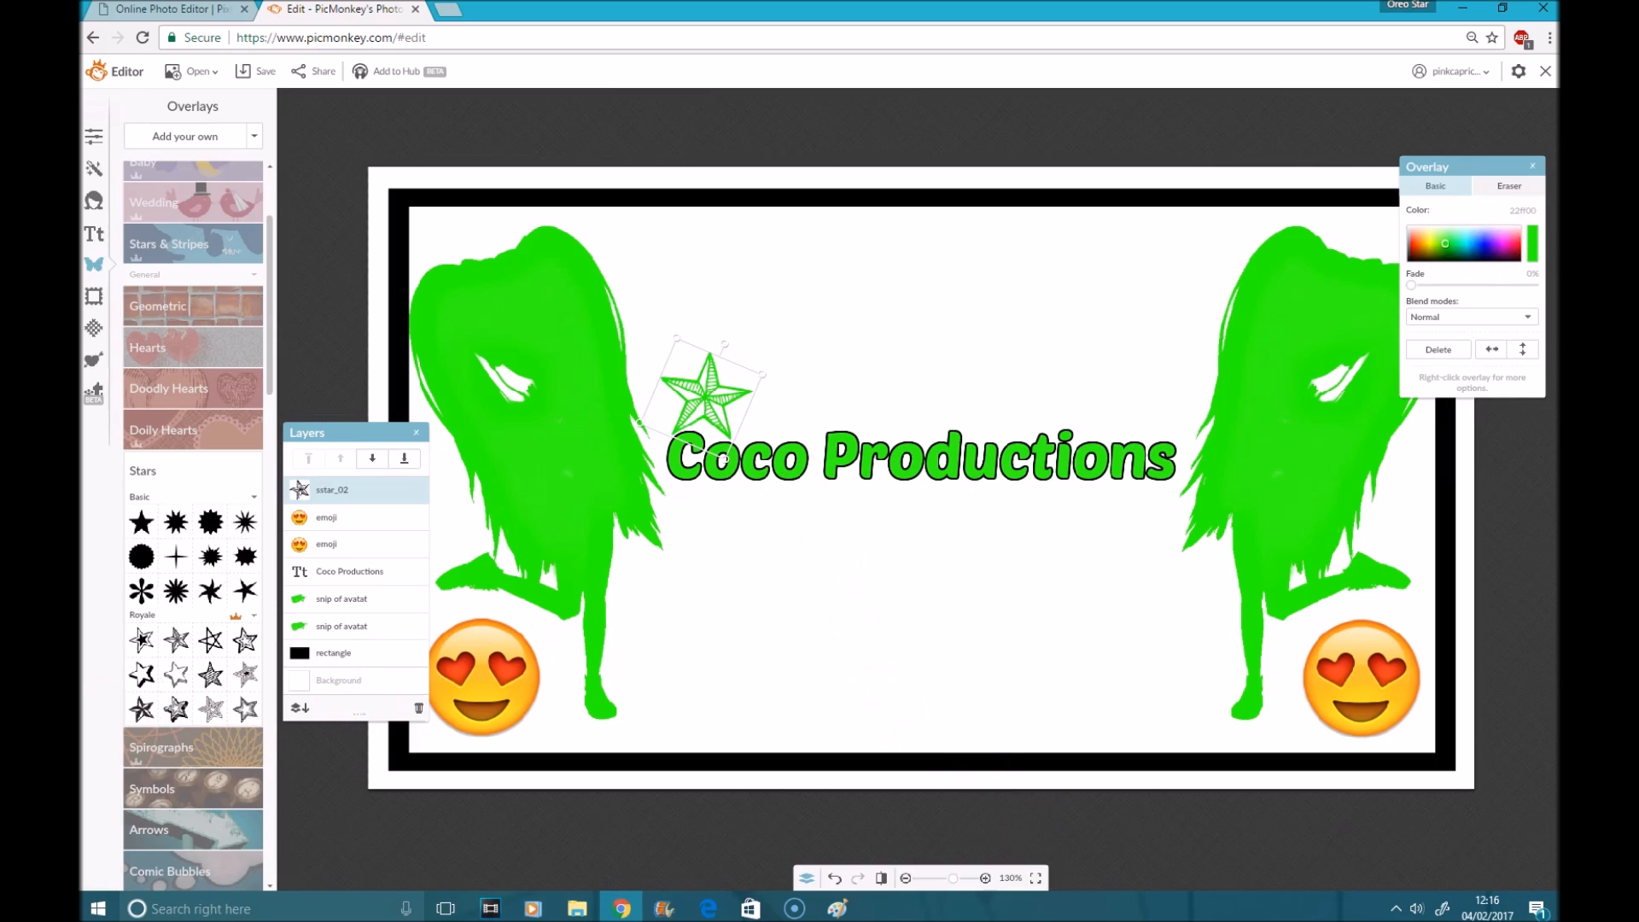
click(1328, 854)
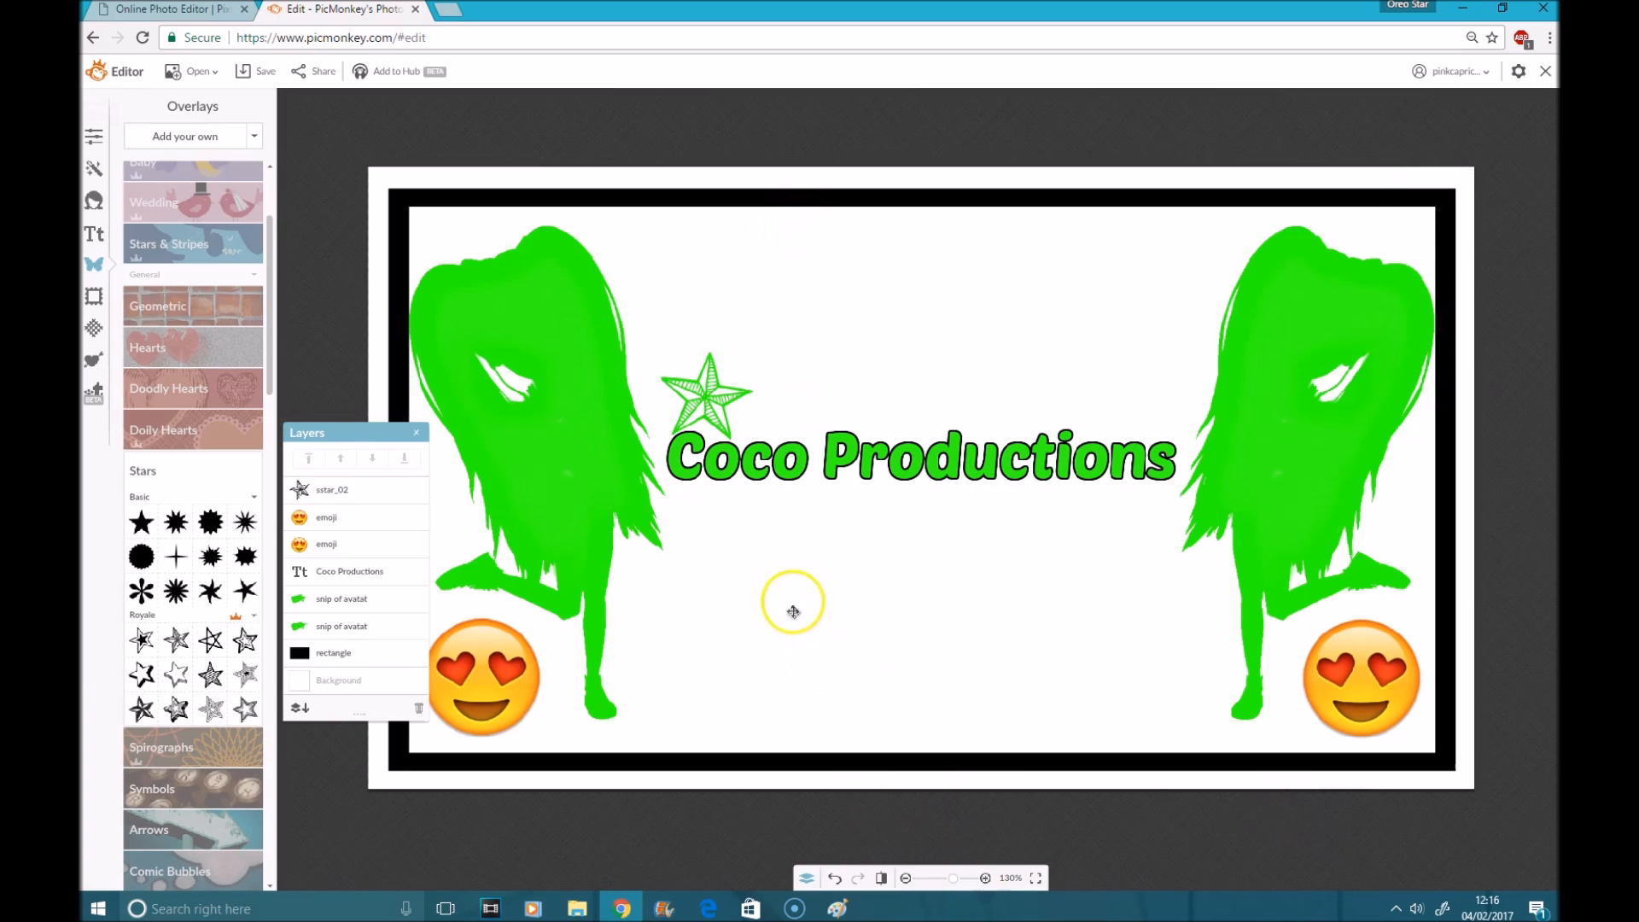
drag(700, 407, 680, 388)
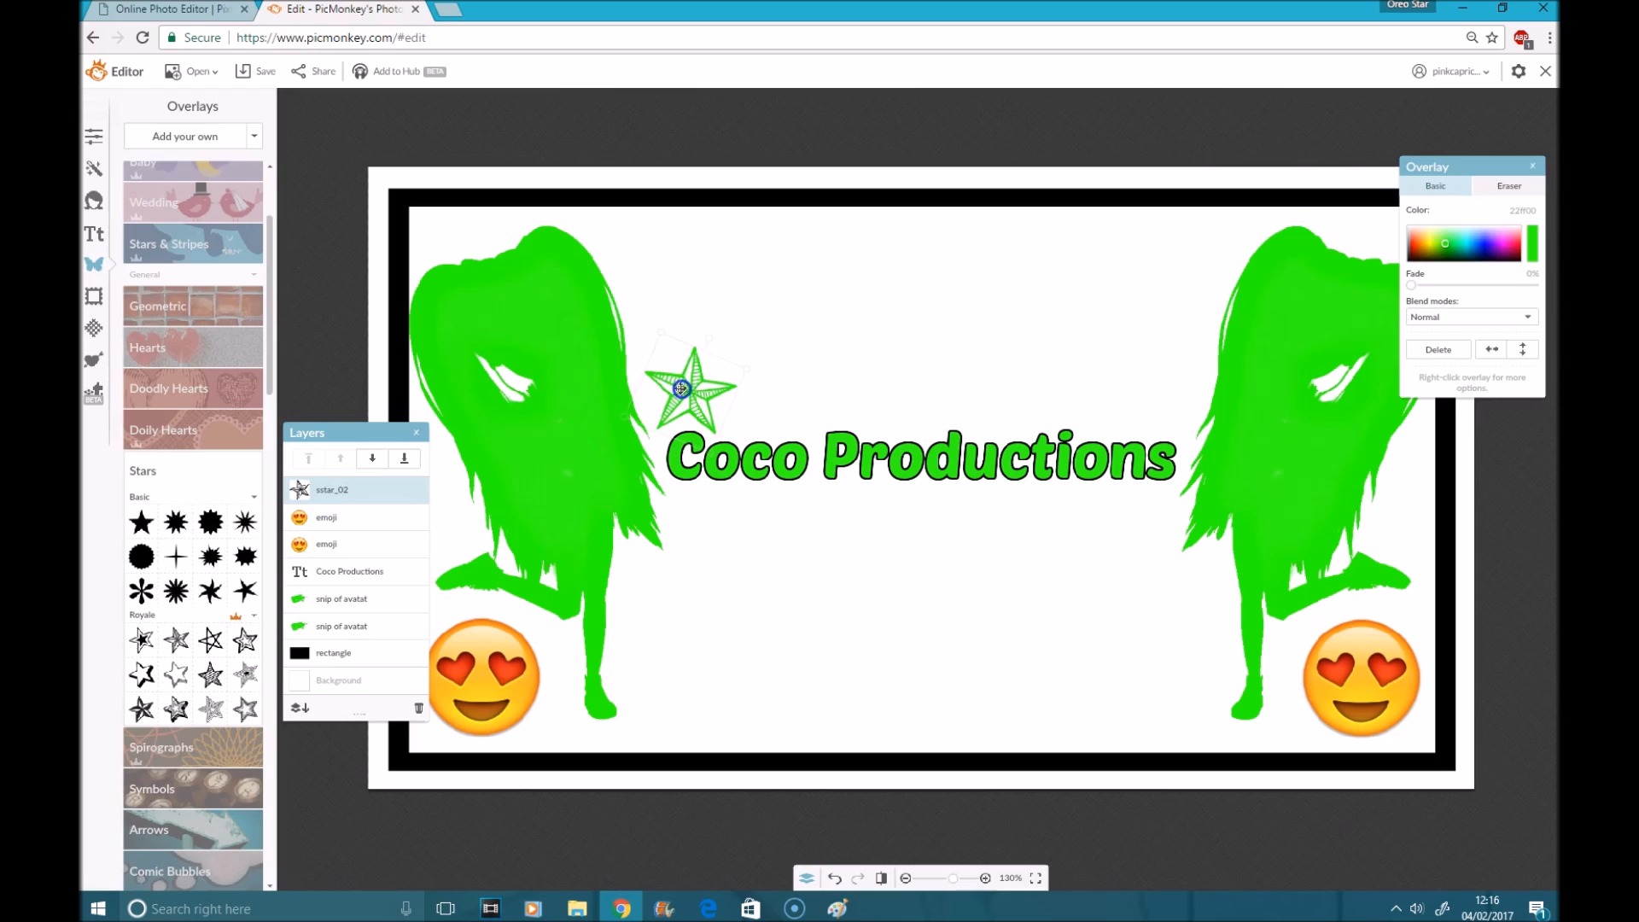
click(1166, 828)
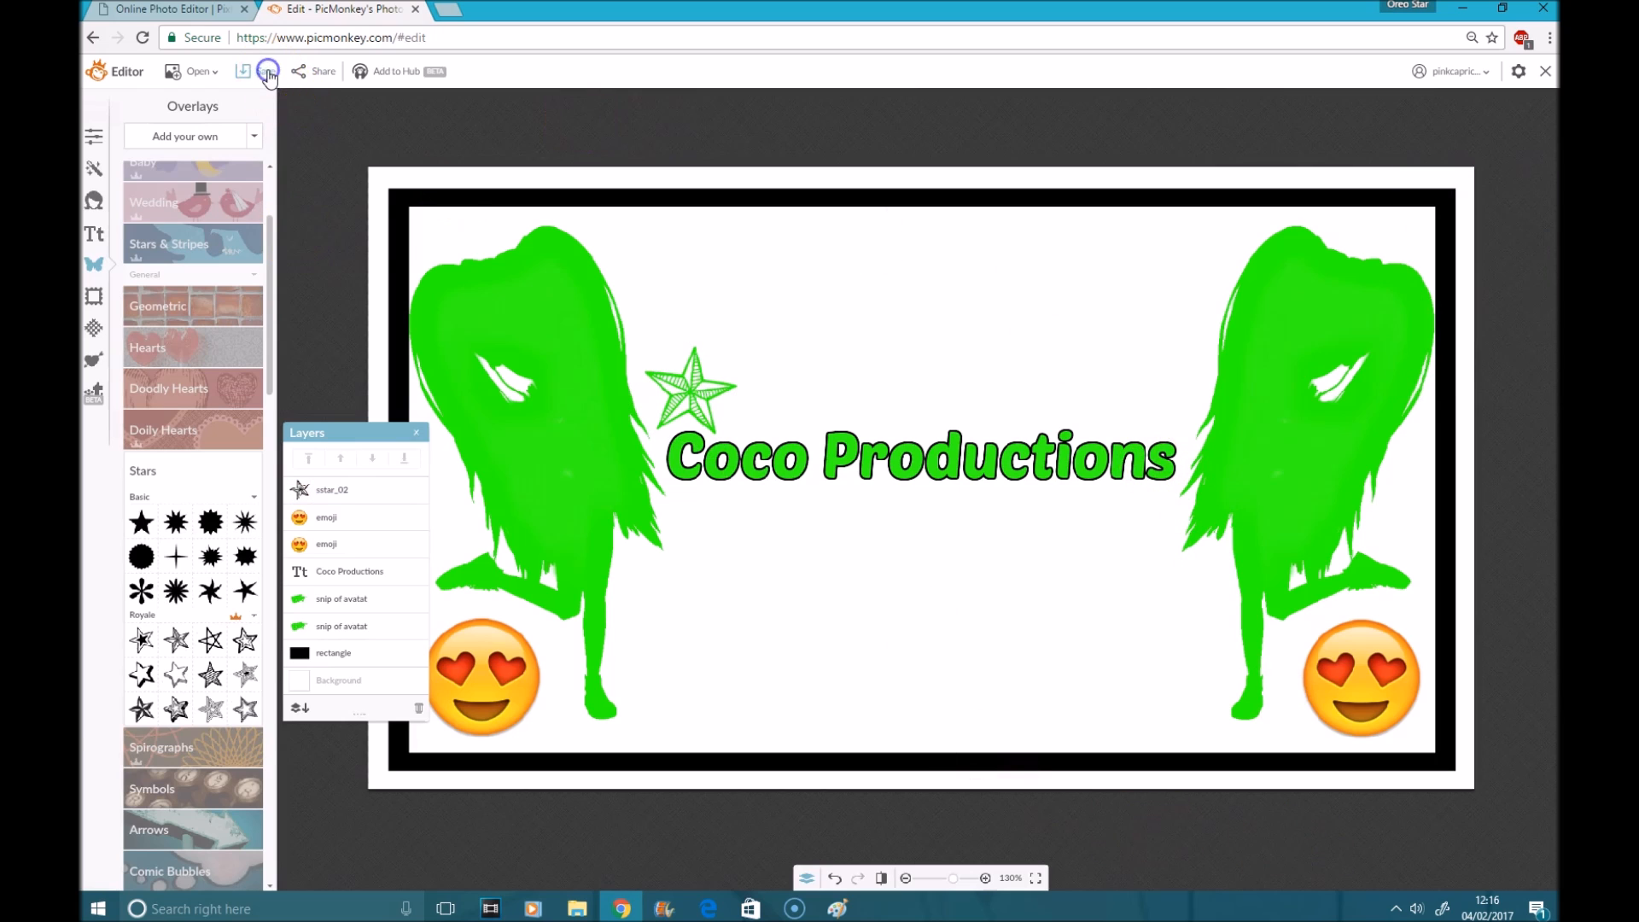
Save the picture to the computer as JPEG "intro thing" in the "intro for video" folder
click(268, 72)
click(198, 790)
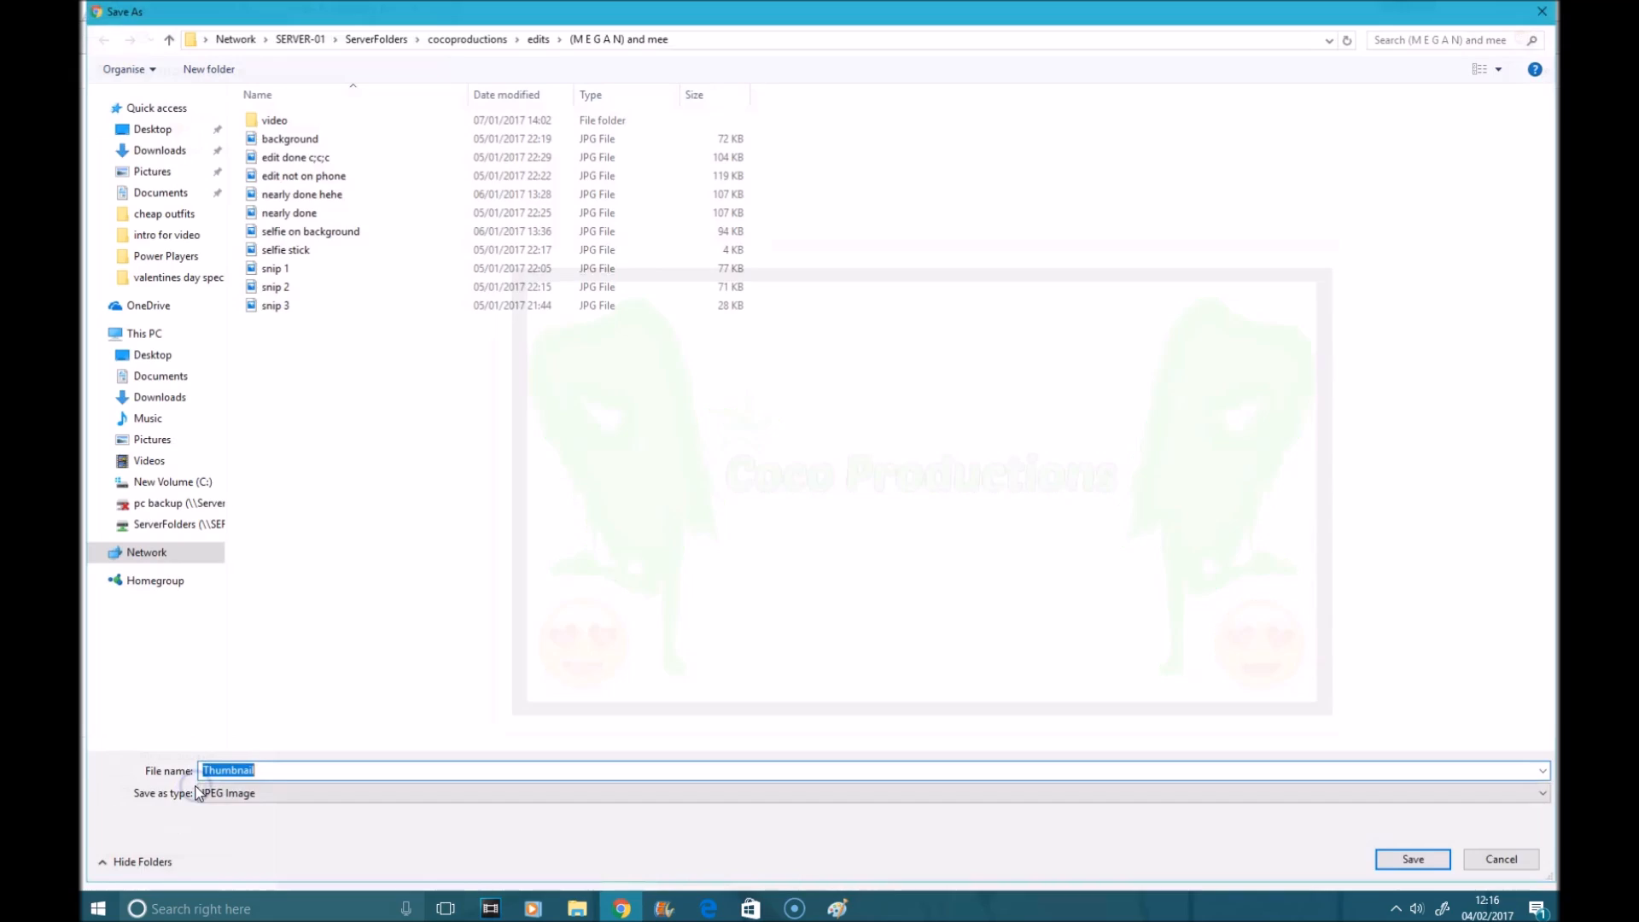
click(163, 234)
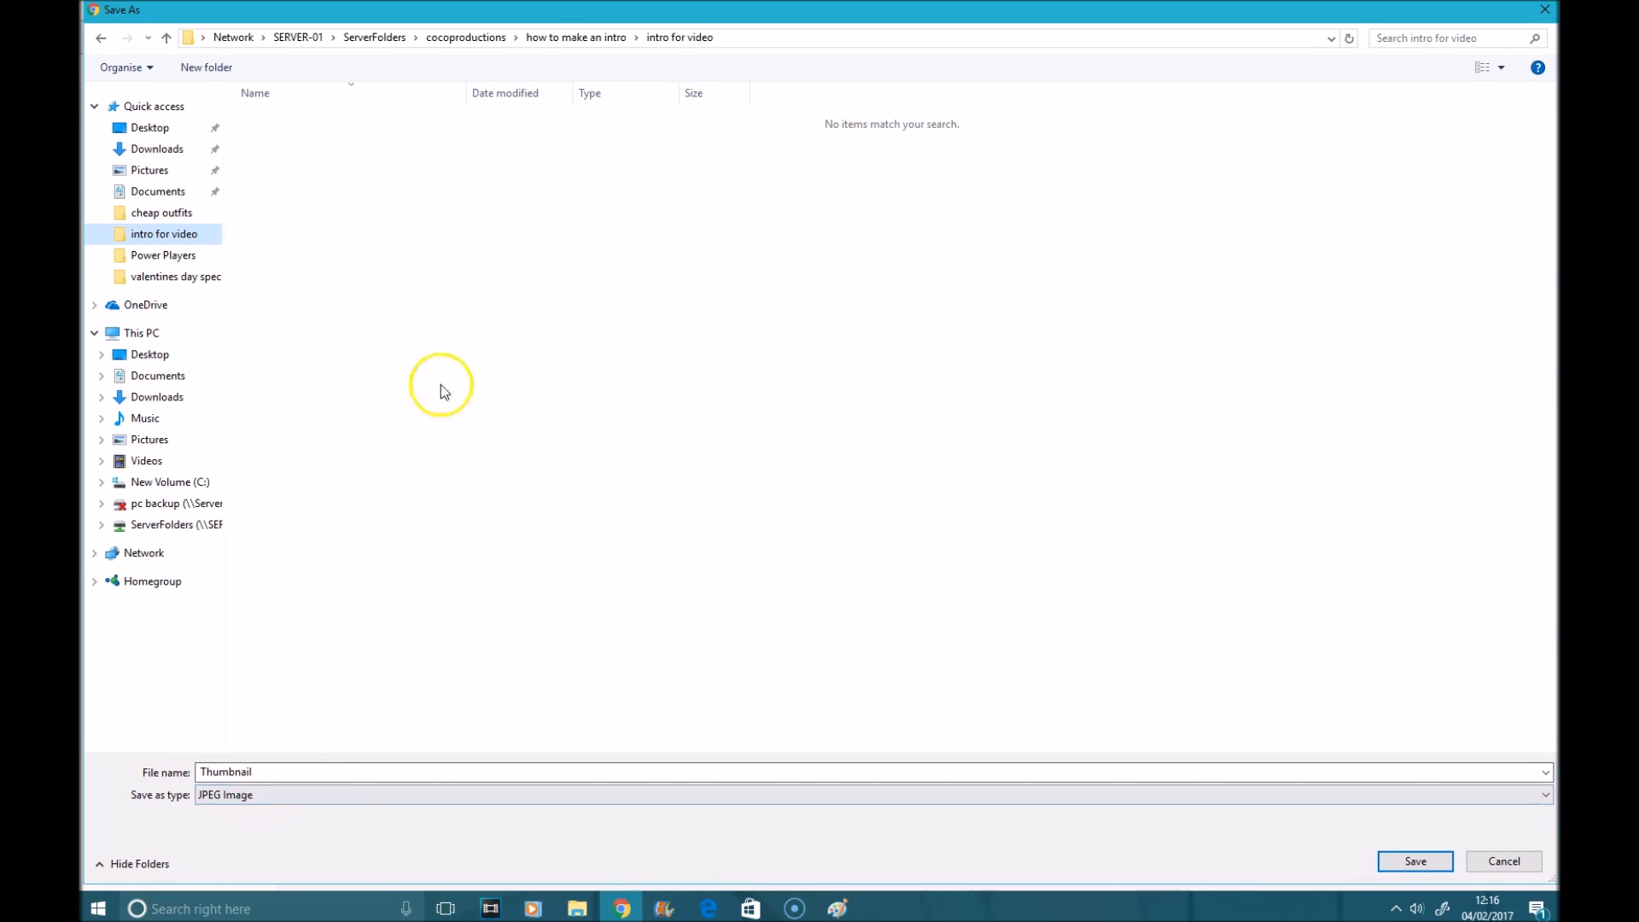
click(247, 801)
click(275, 767)
click(285, 770)
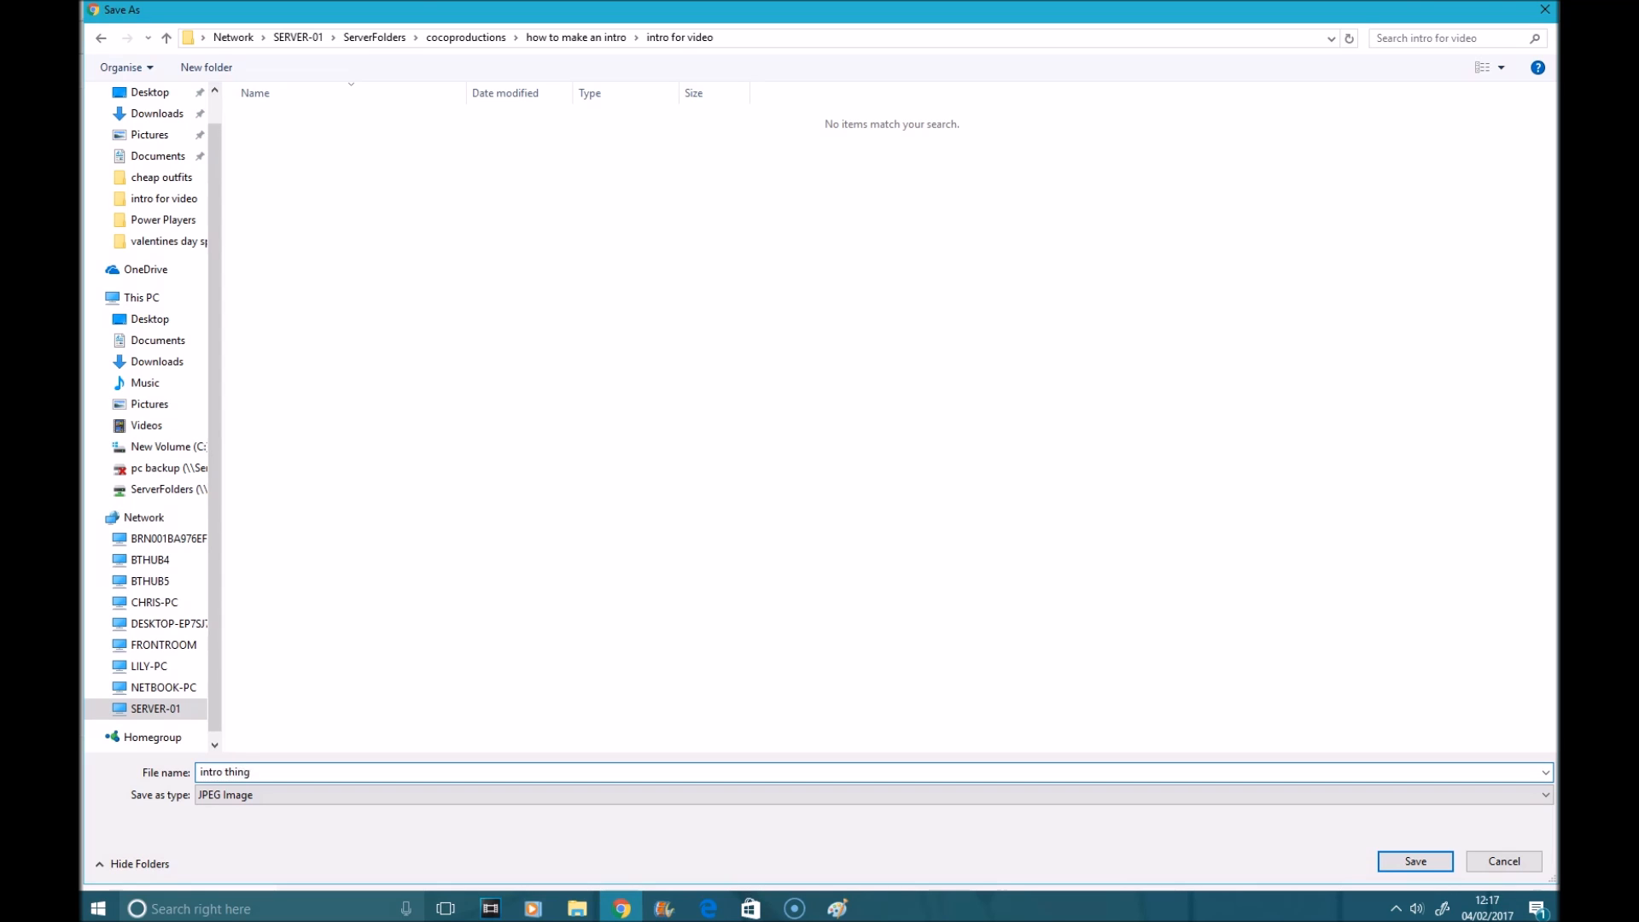
key(Return)
Open YouTube in a new browser tab in place of the PicMonkey tab
click(448, 8)
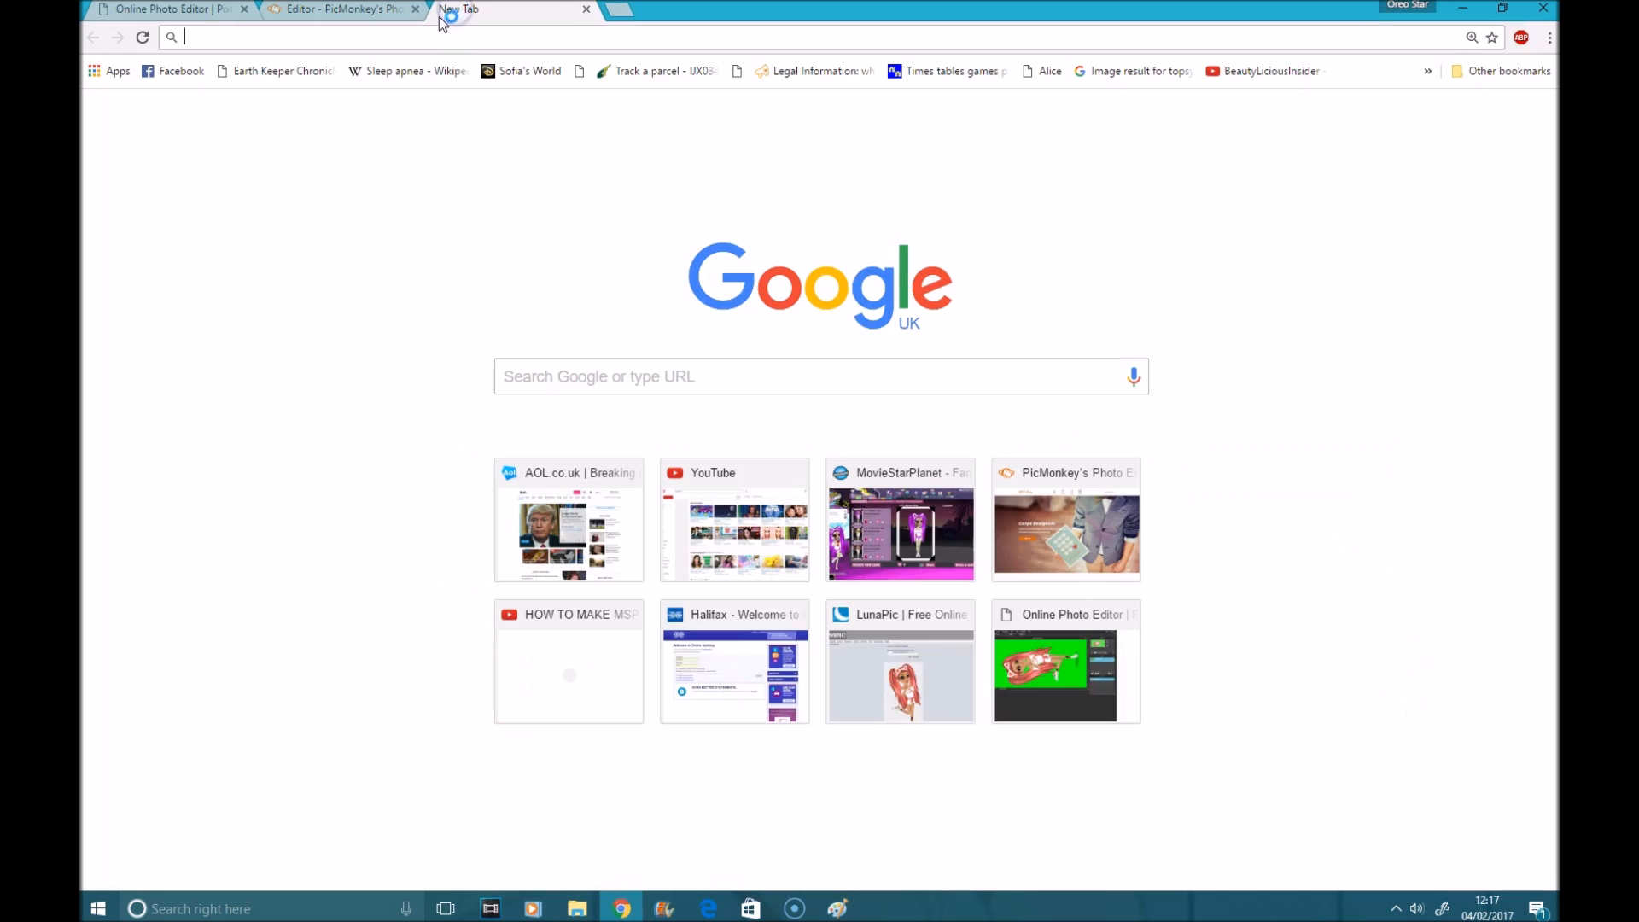
click(415, 8)
click(729, 570)
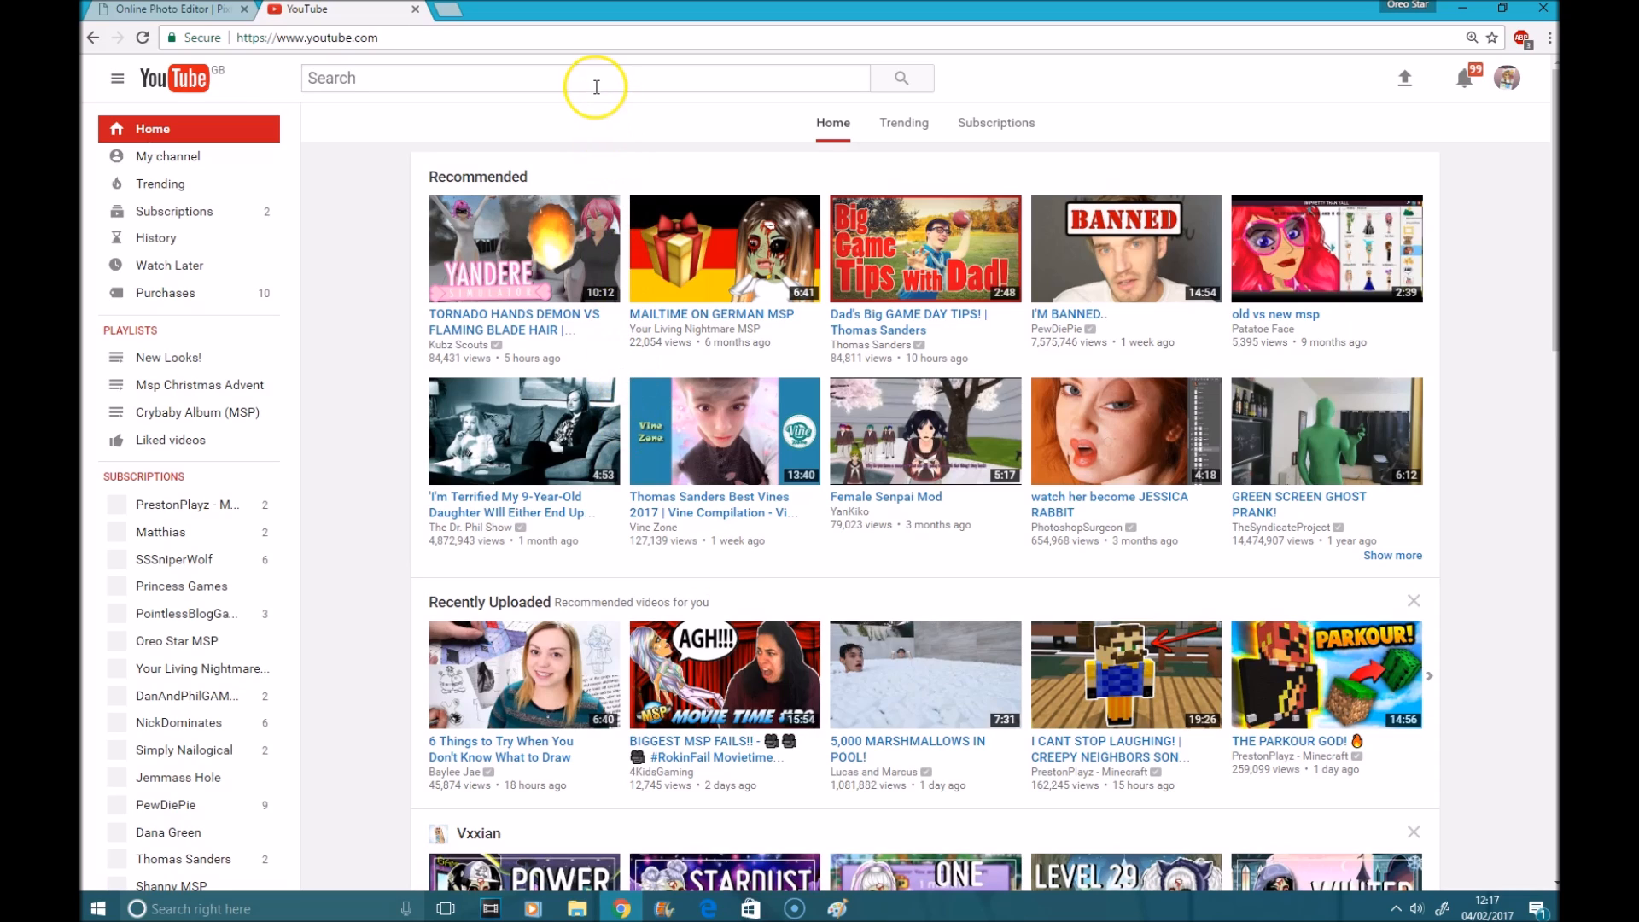
Search YouTube for "video background"
click(596, 85)
click(578, 105)
click(1414, 291)
click(475, 69)
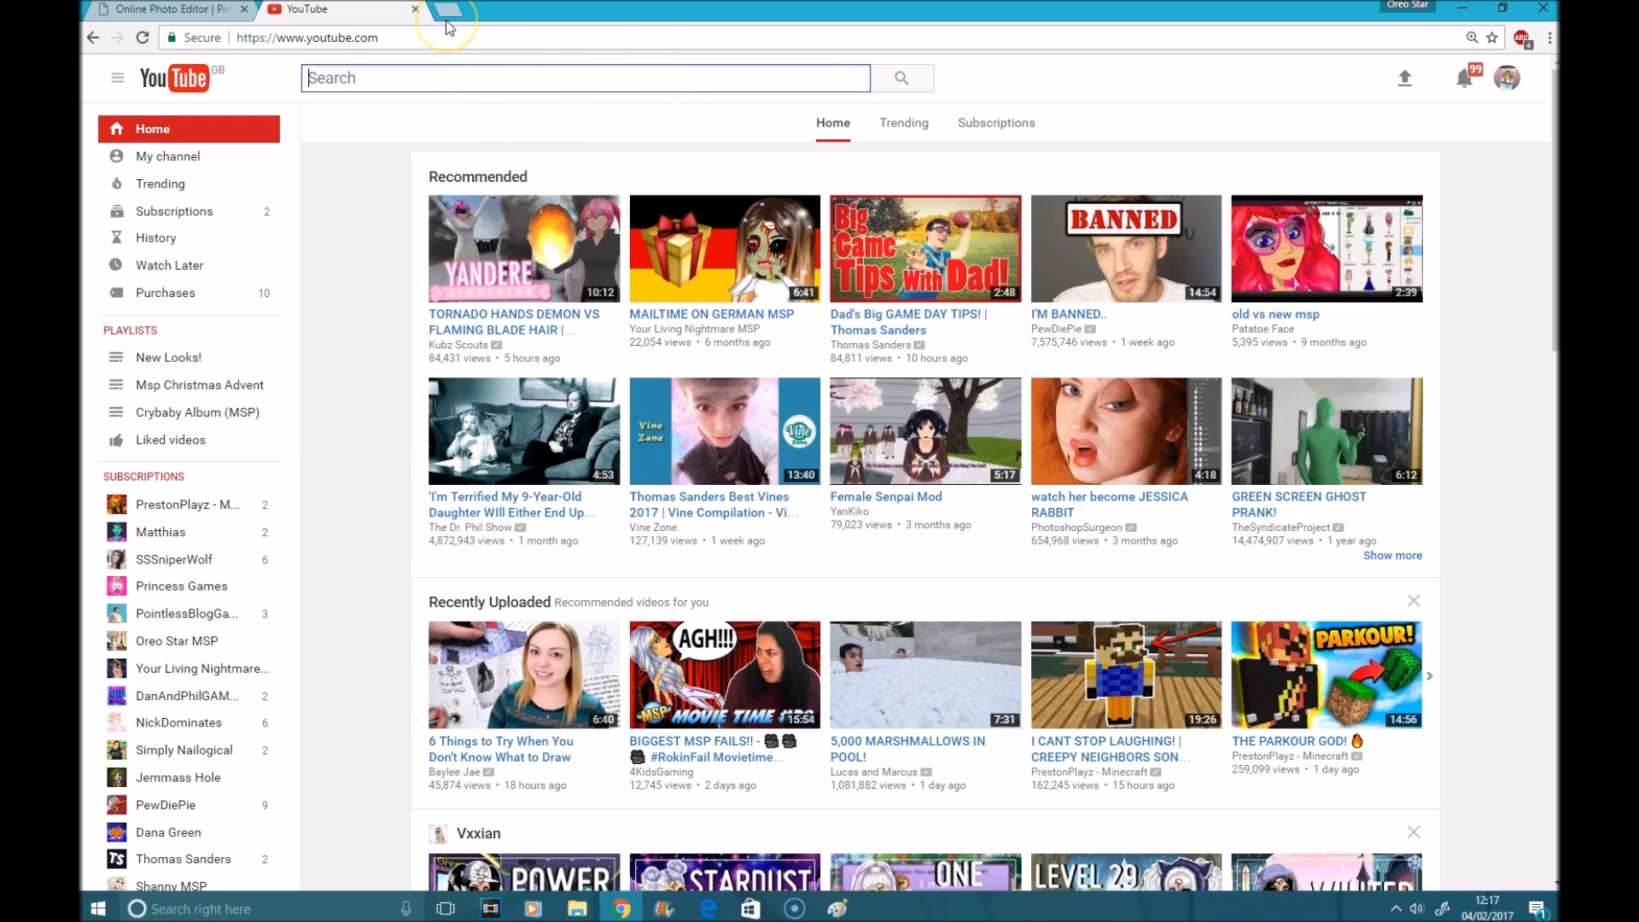
text(video back)
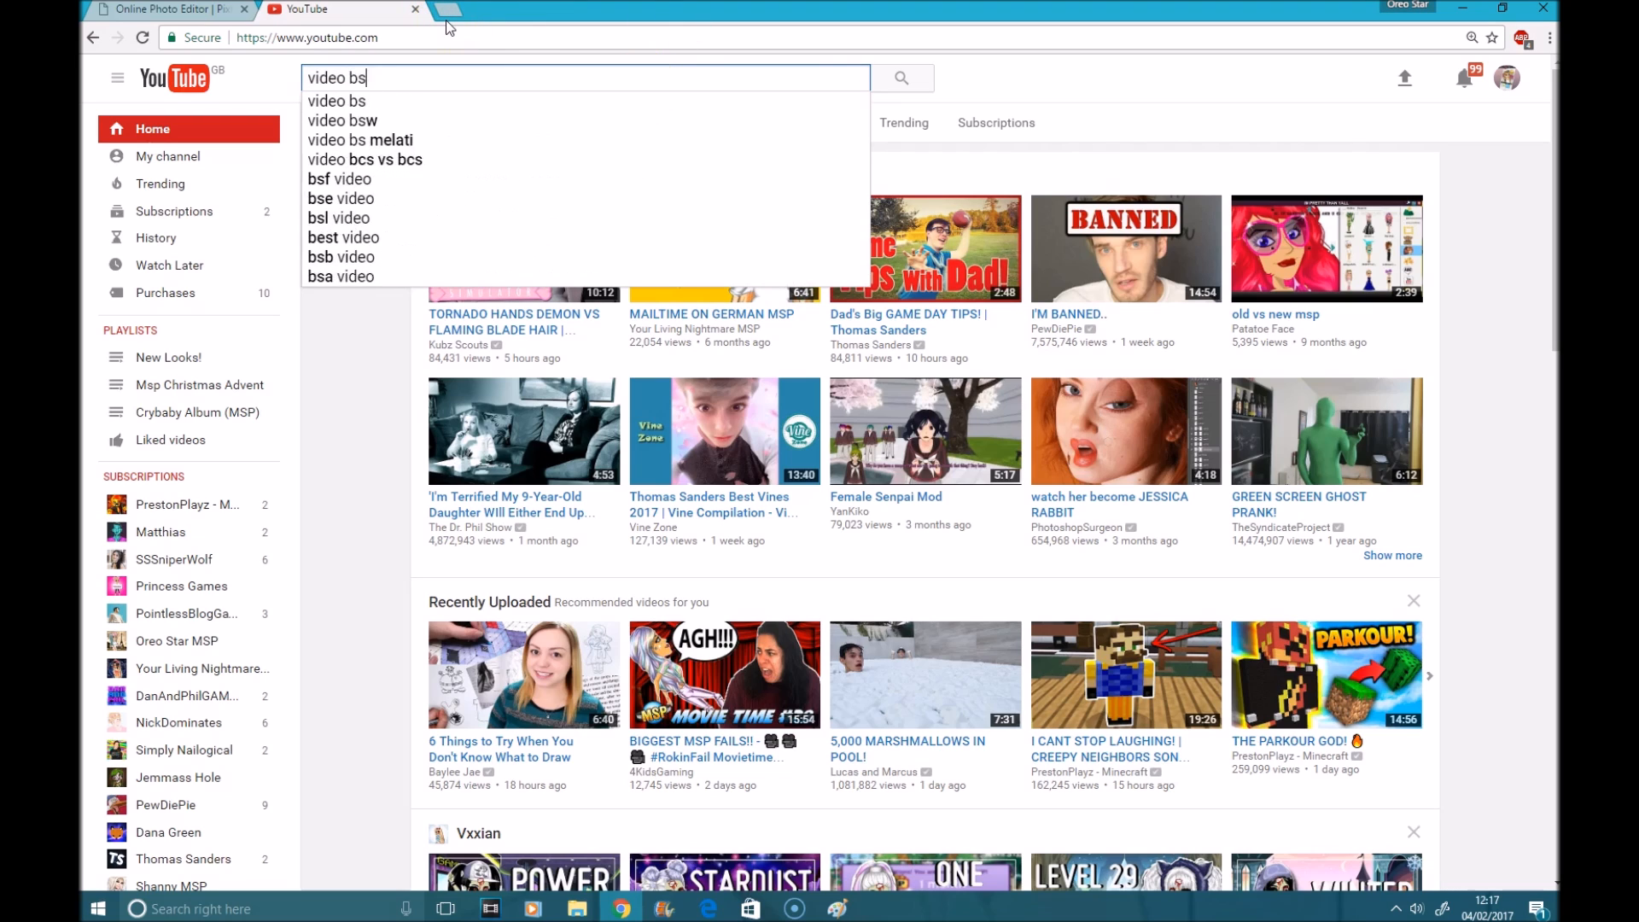
click(460, 99)
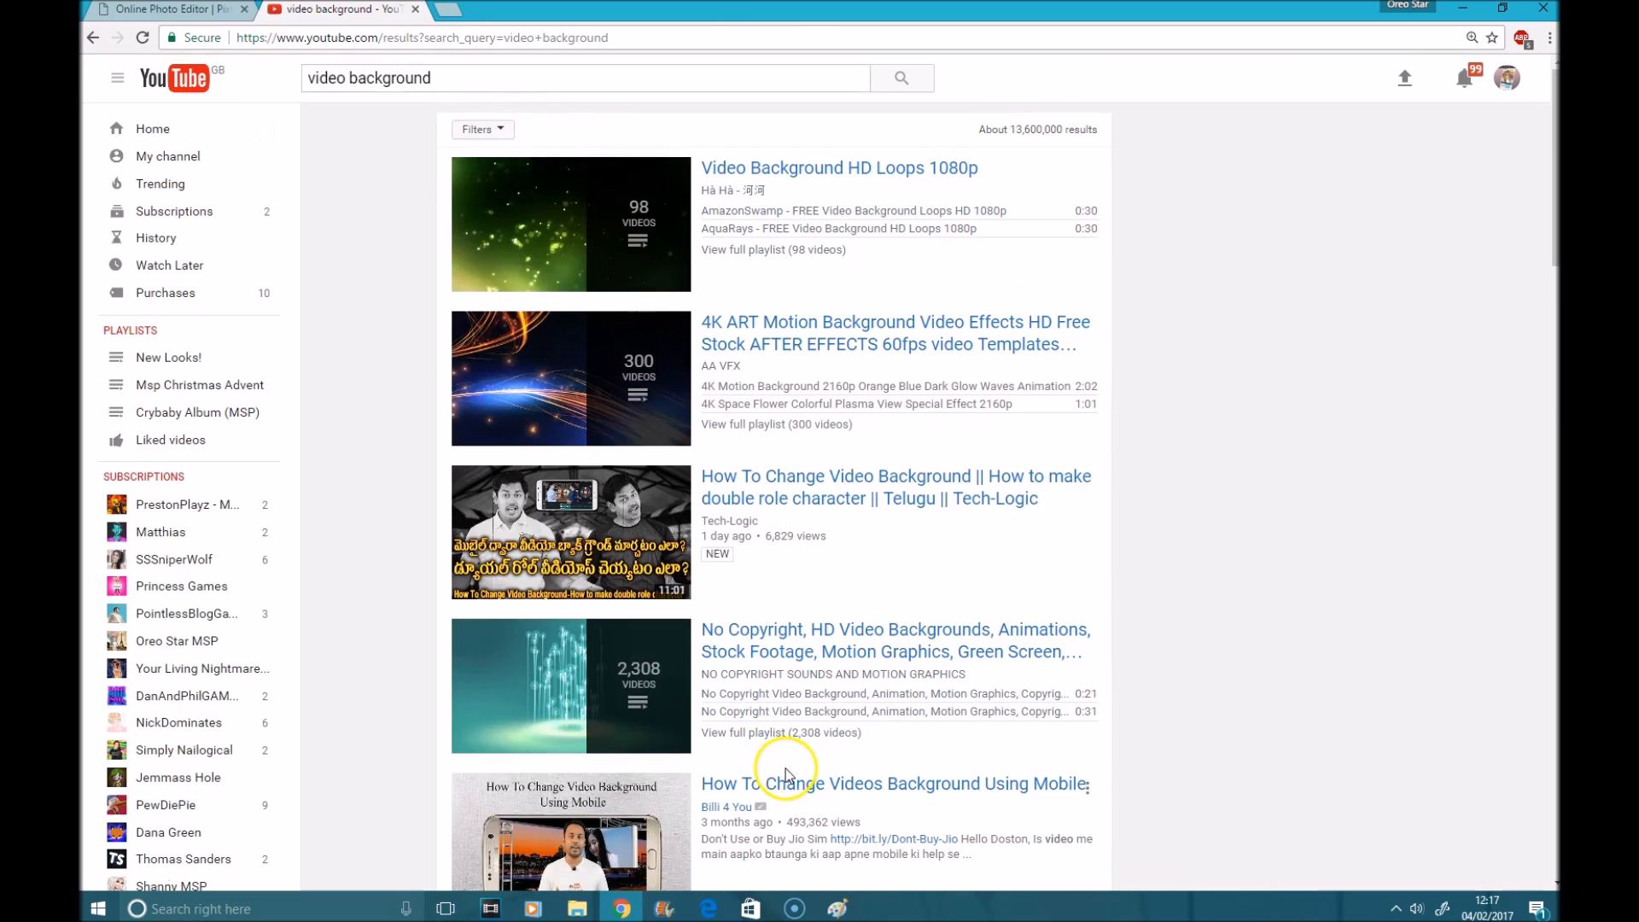
Open the "Video Background HD Loops 1080p" playlist and preview background loops such as Armageddon and Blue Light Rays
click(571, 224)
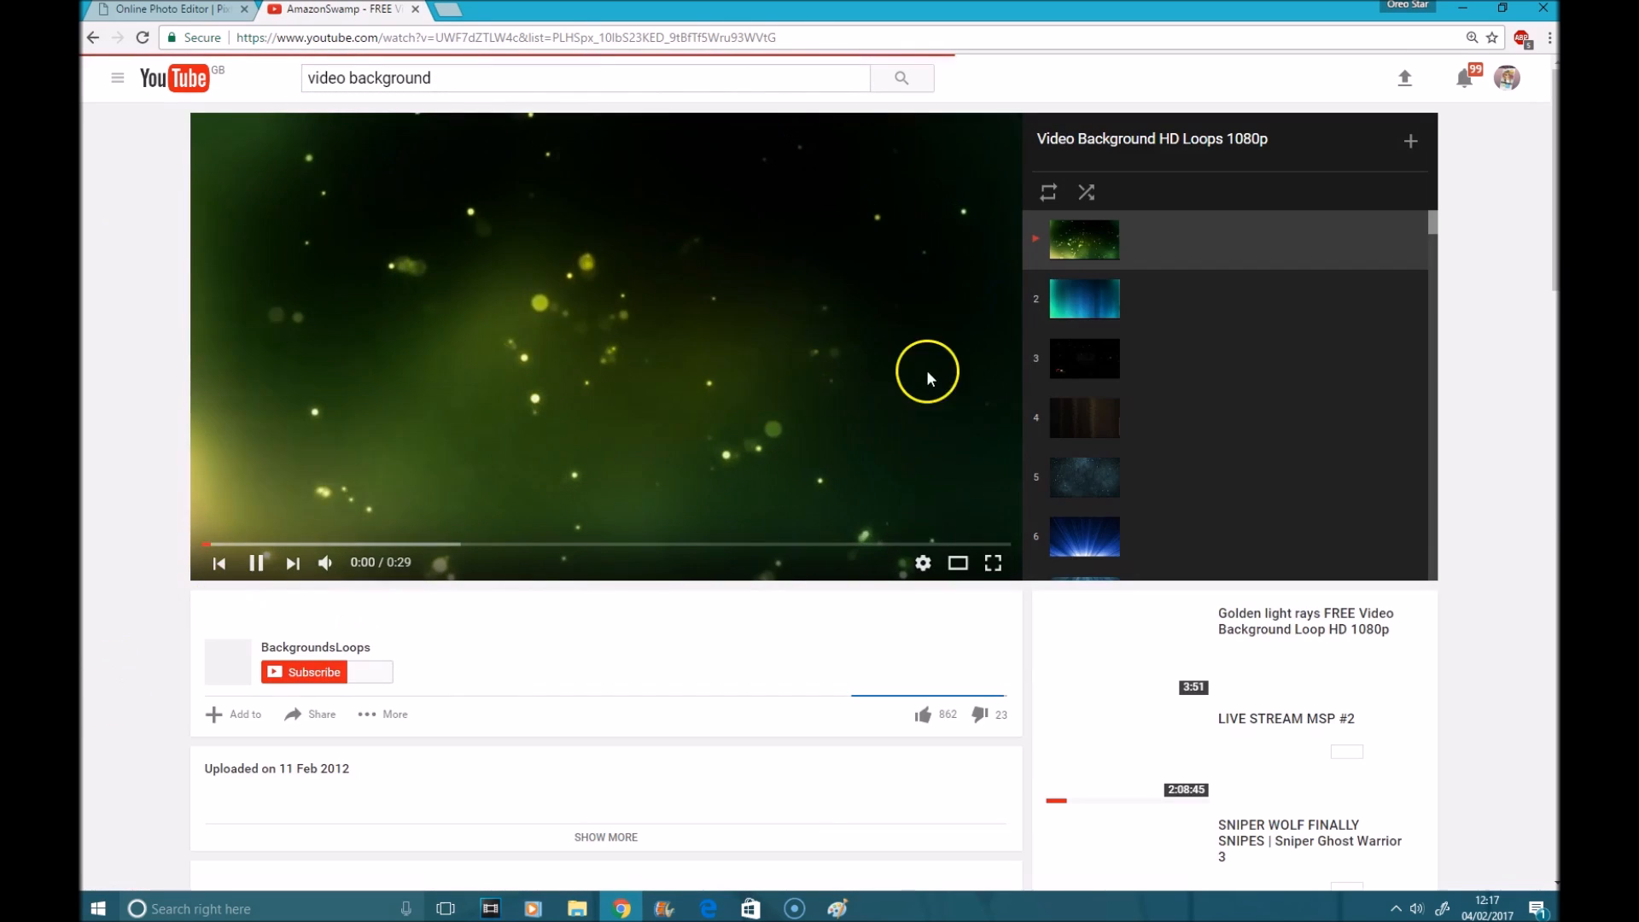
click(1088, 312)
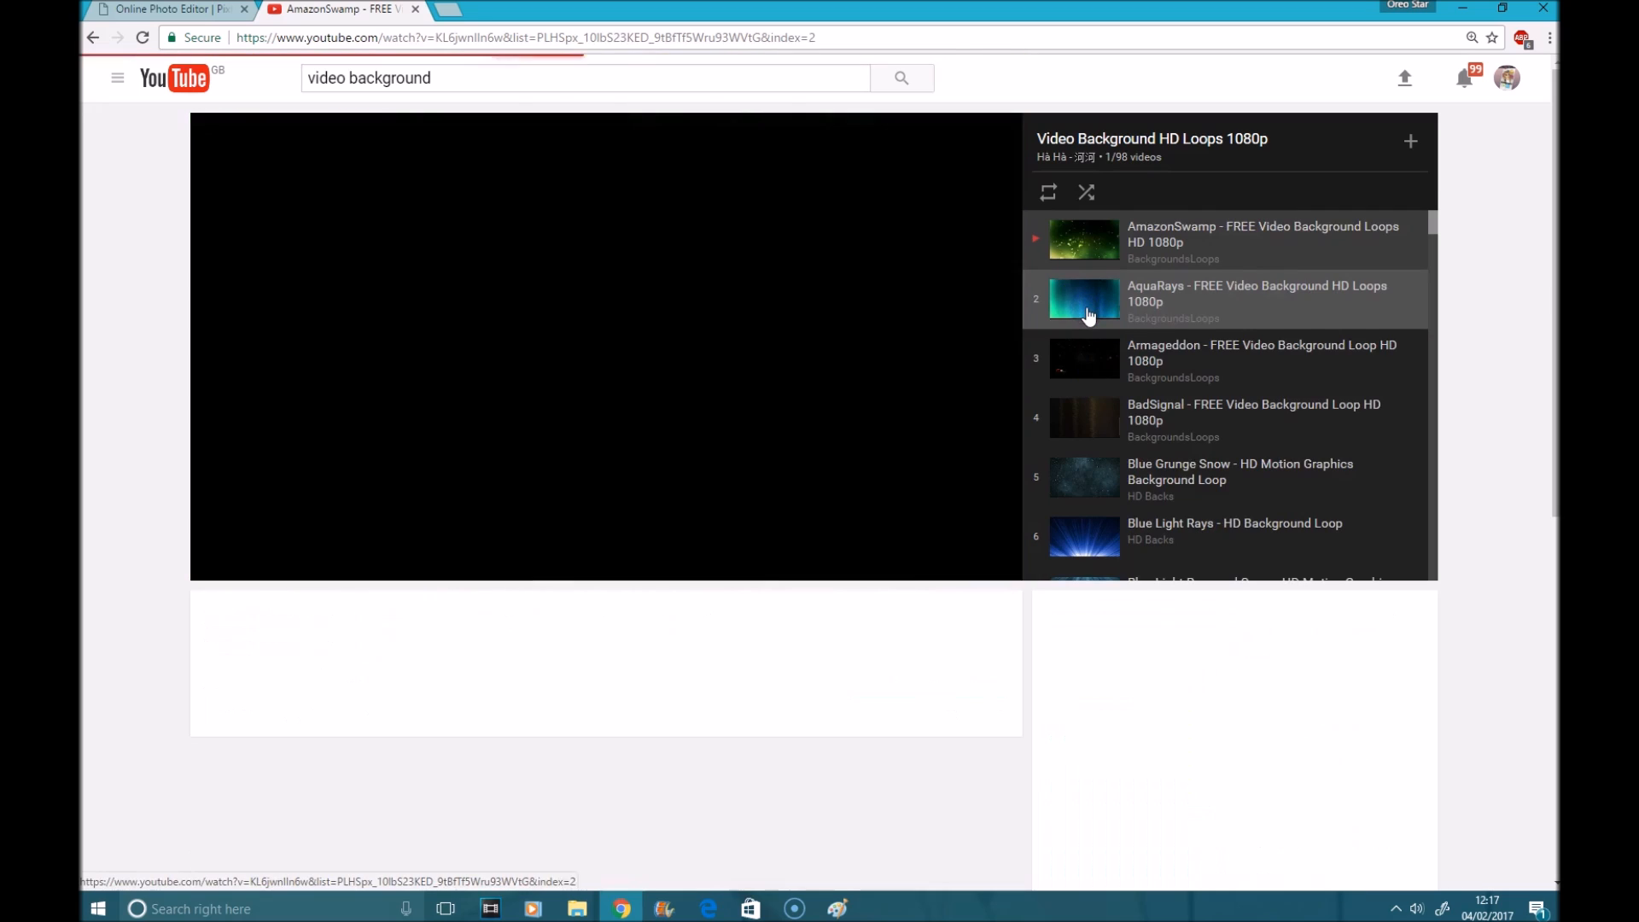
click(1084, 321)
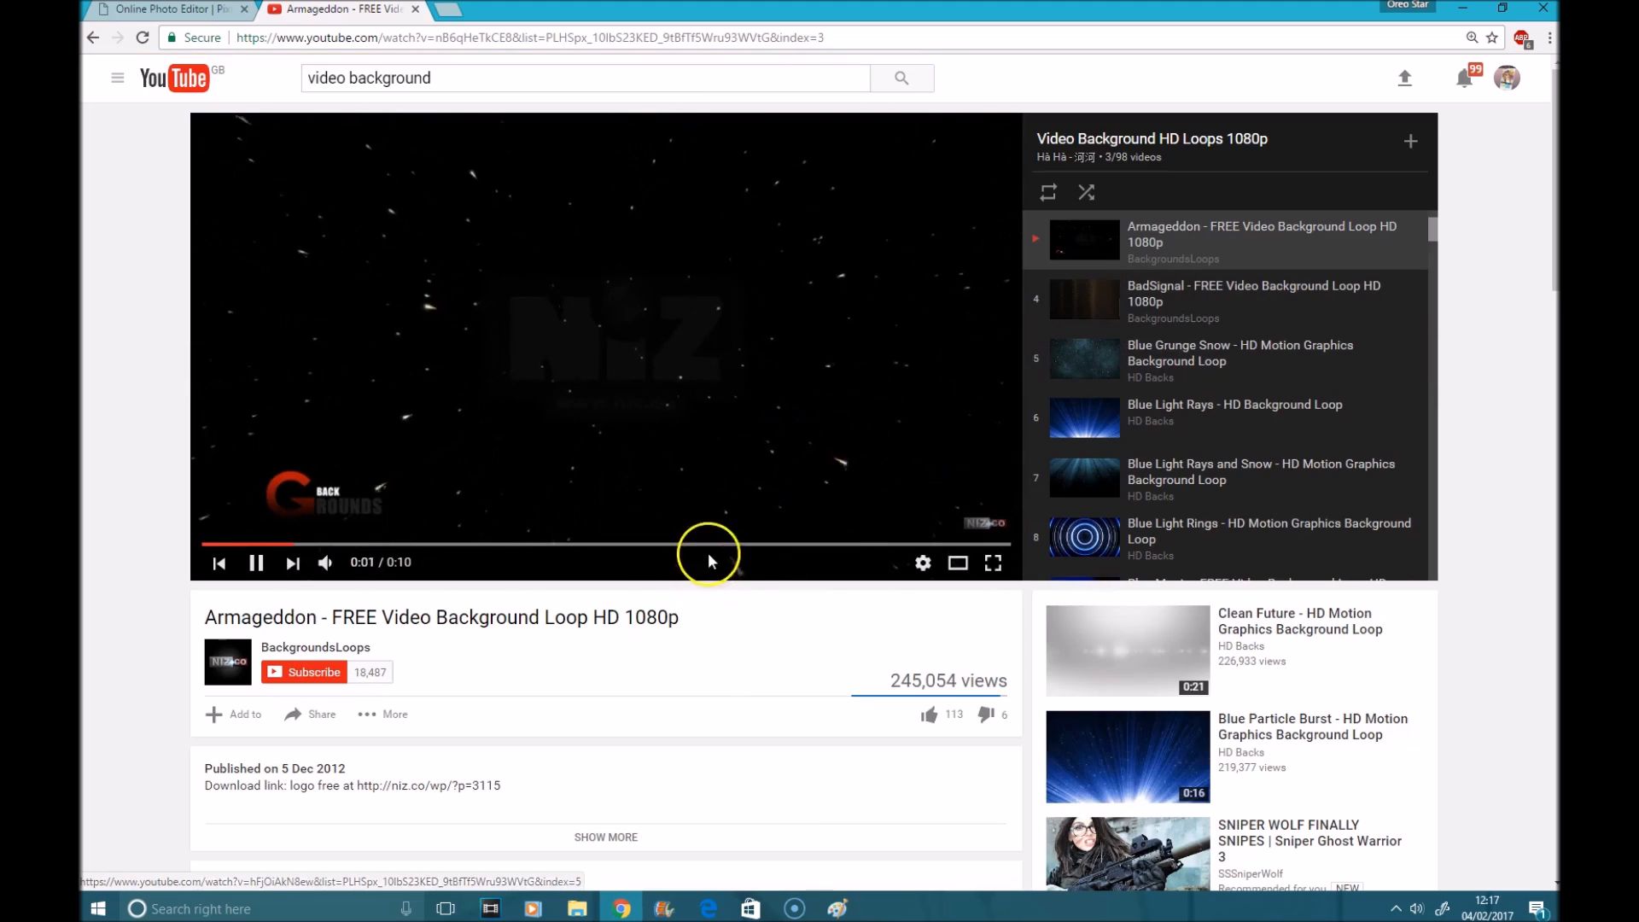
click(708, 546)
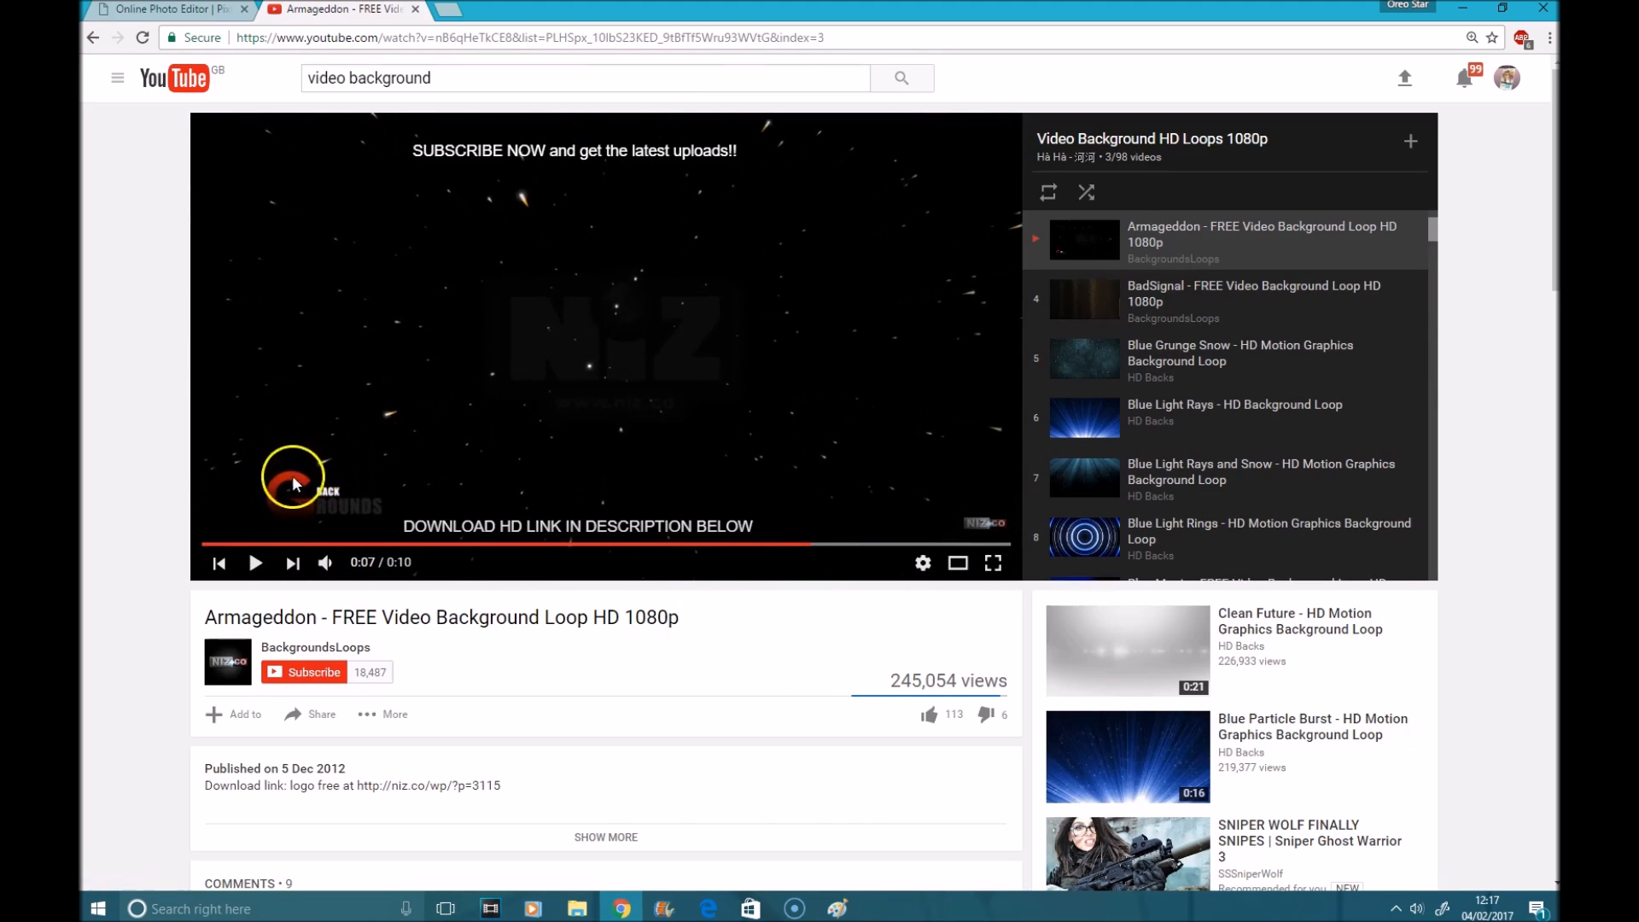
click(1218, 425)
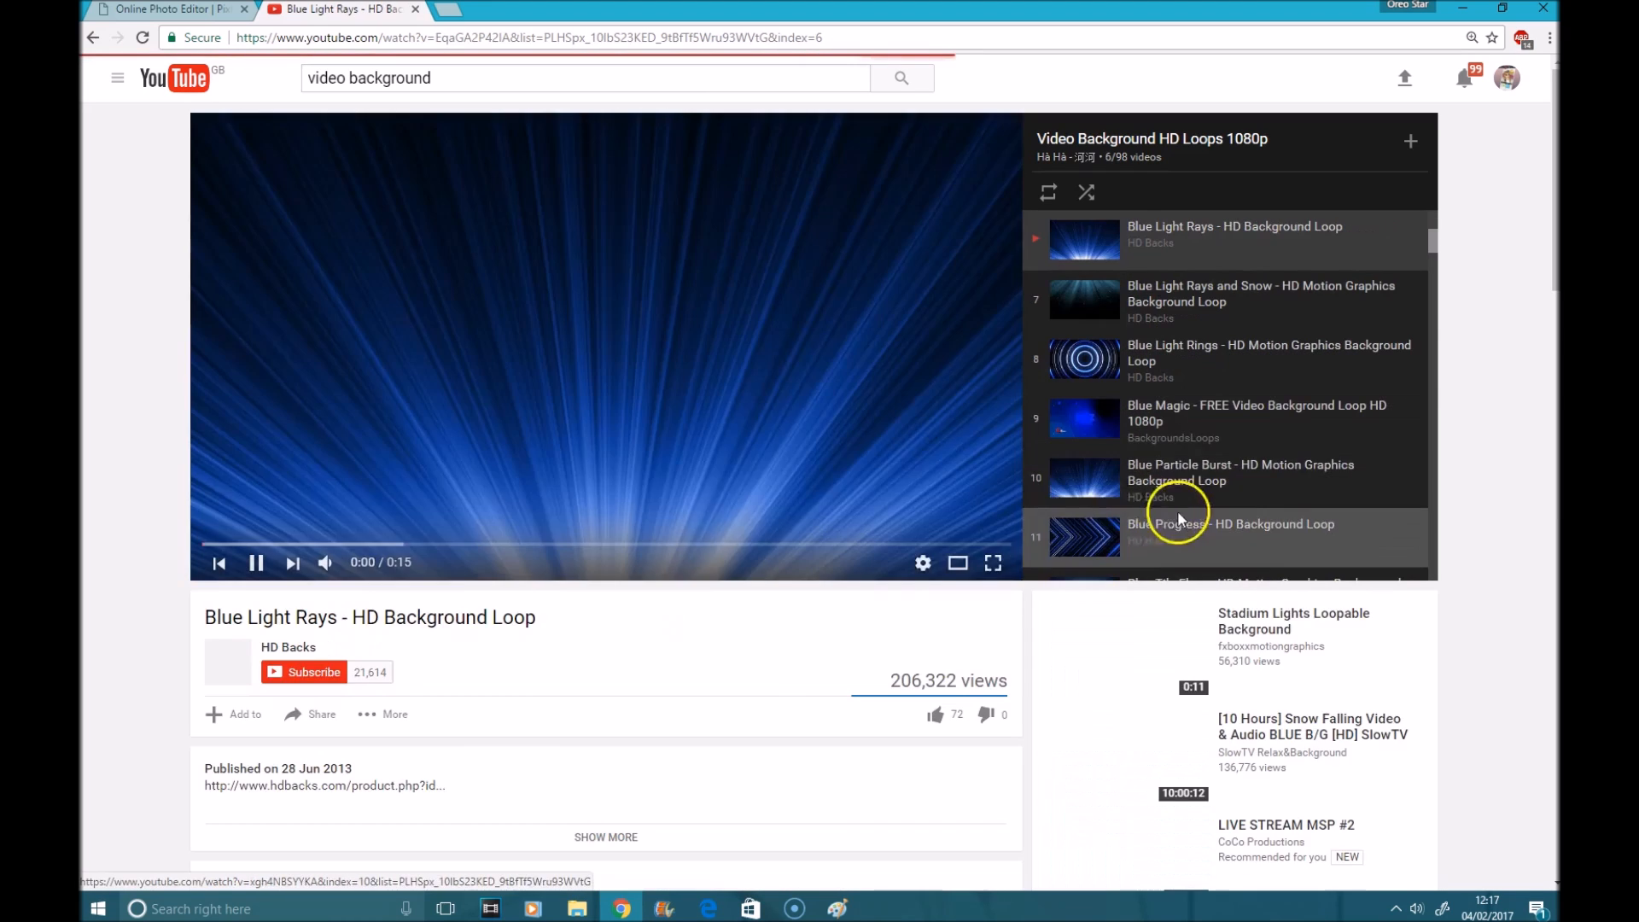
click(614, 544)
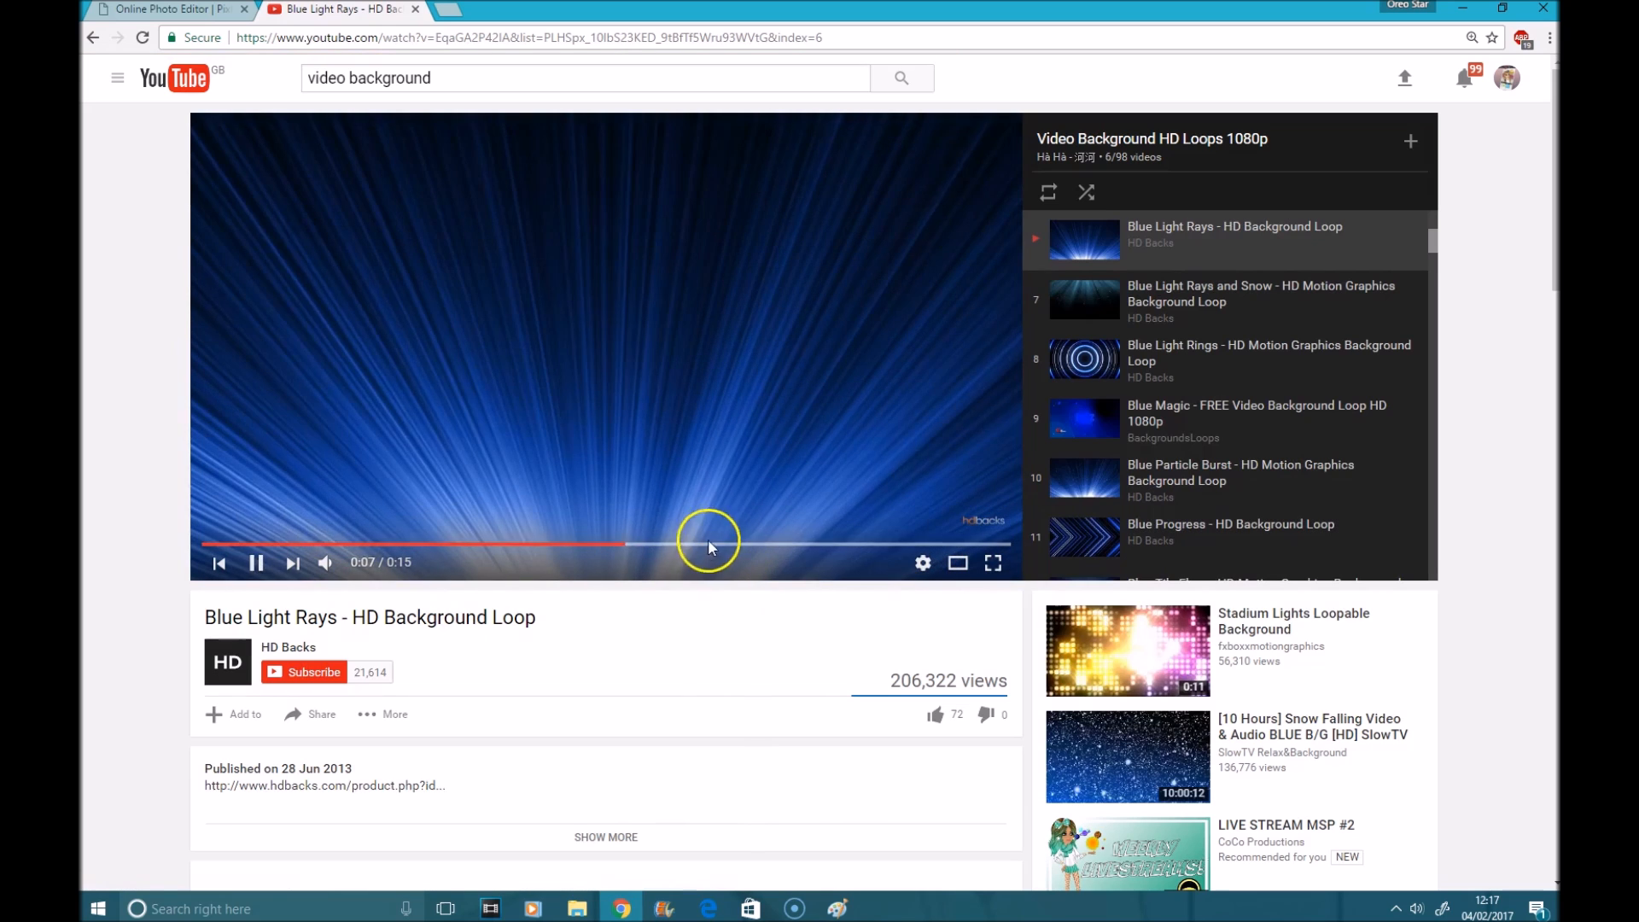
click(712, 543)
click(769, 445)
Switch to File Explorer and search the Downloads folder for "vide"
click(579, 908)
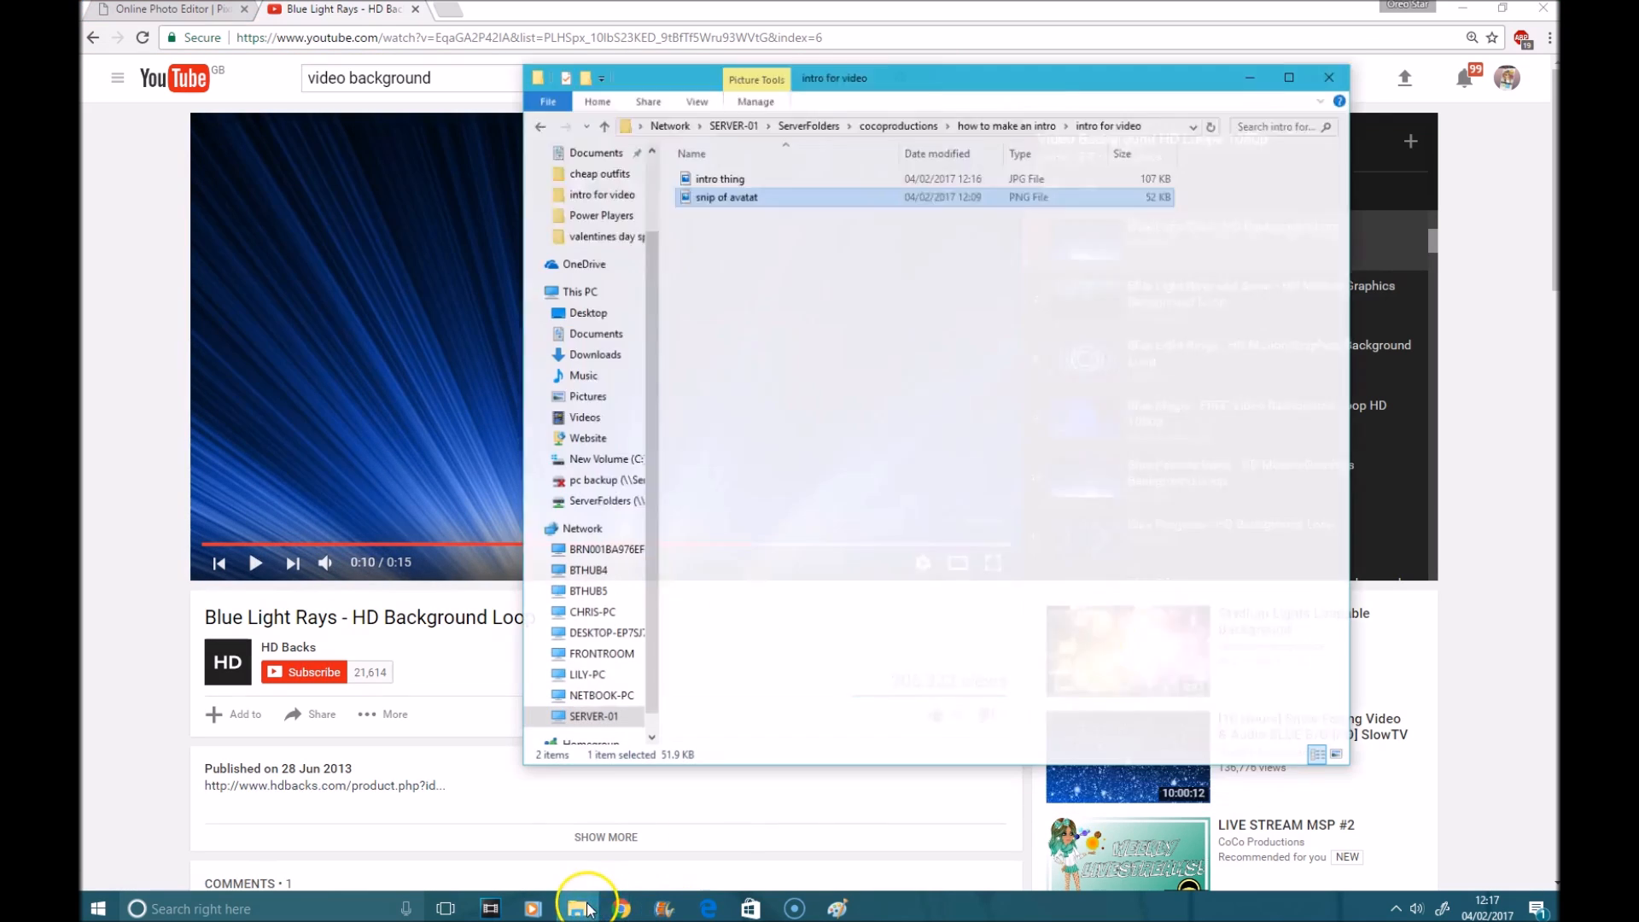
scroll(597, 252, up, 2)
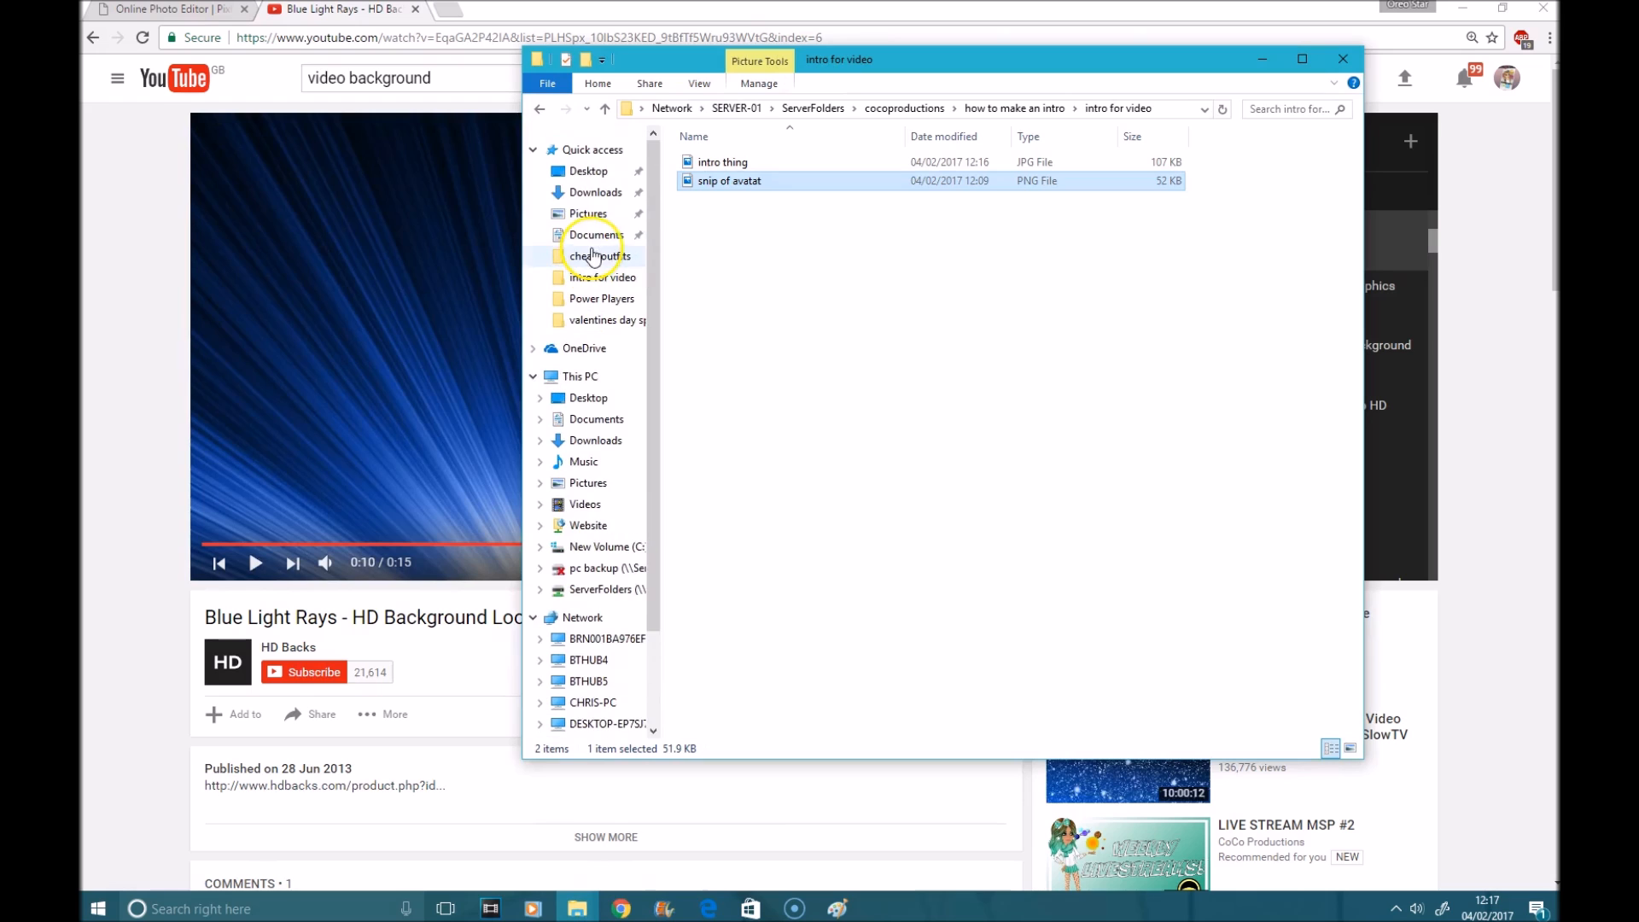
click(594, 192)
click(1257, 109)
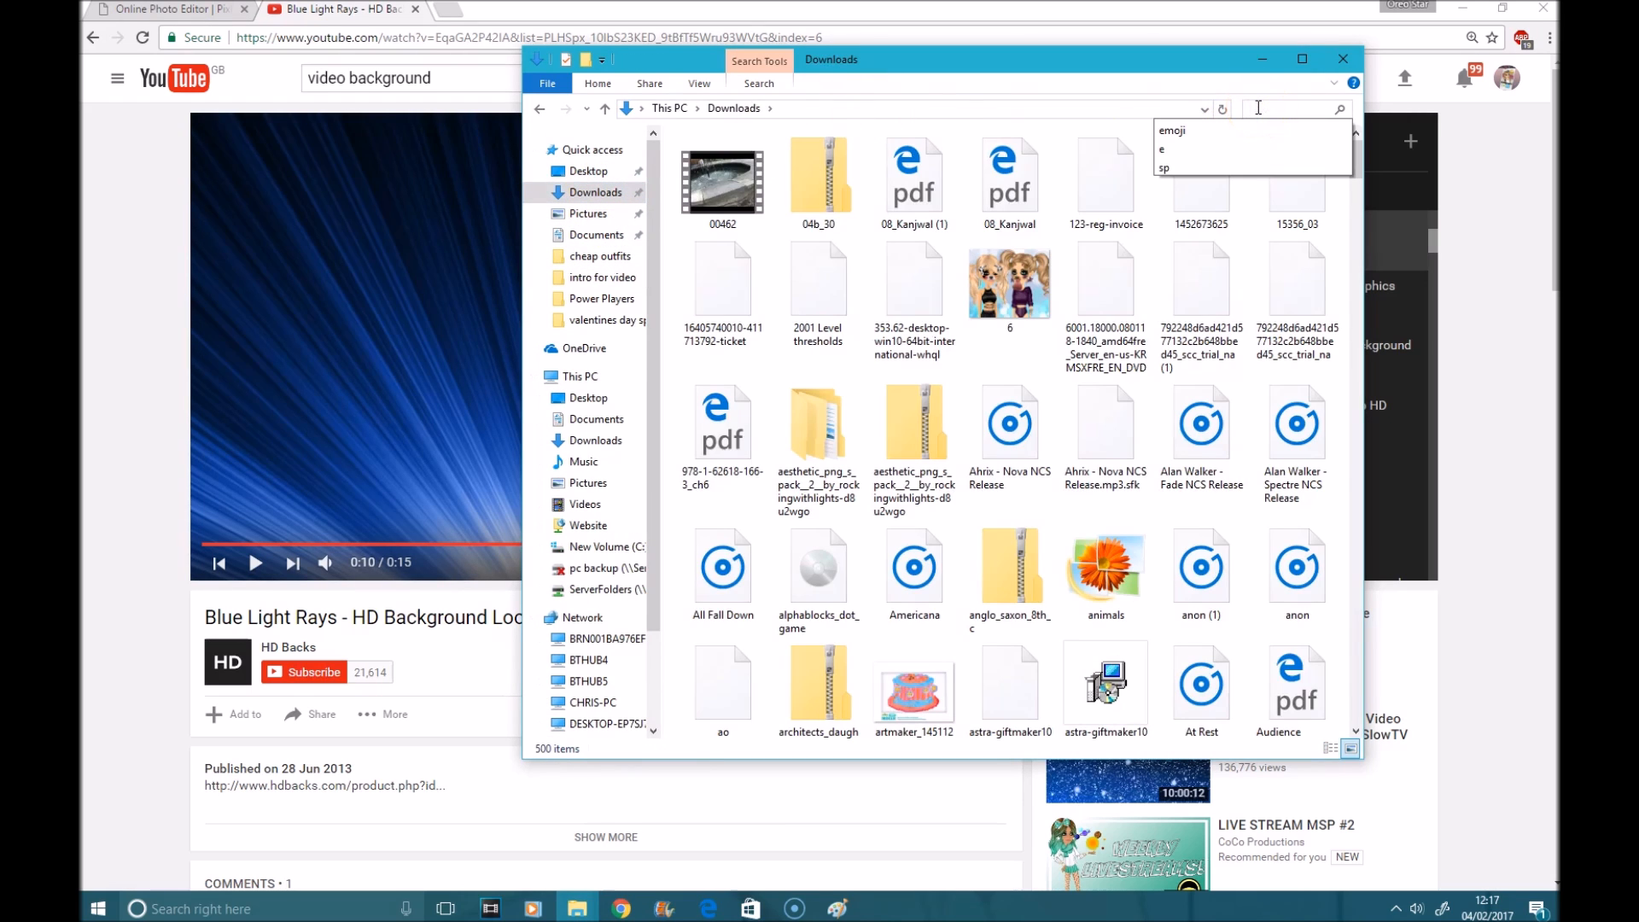
text(vide)
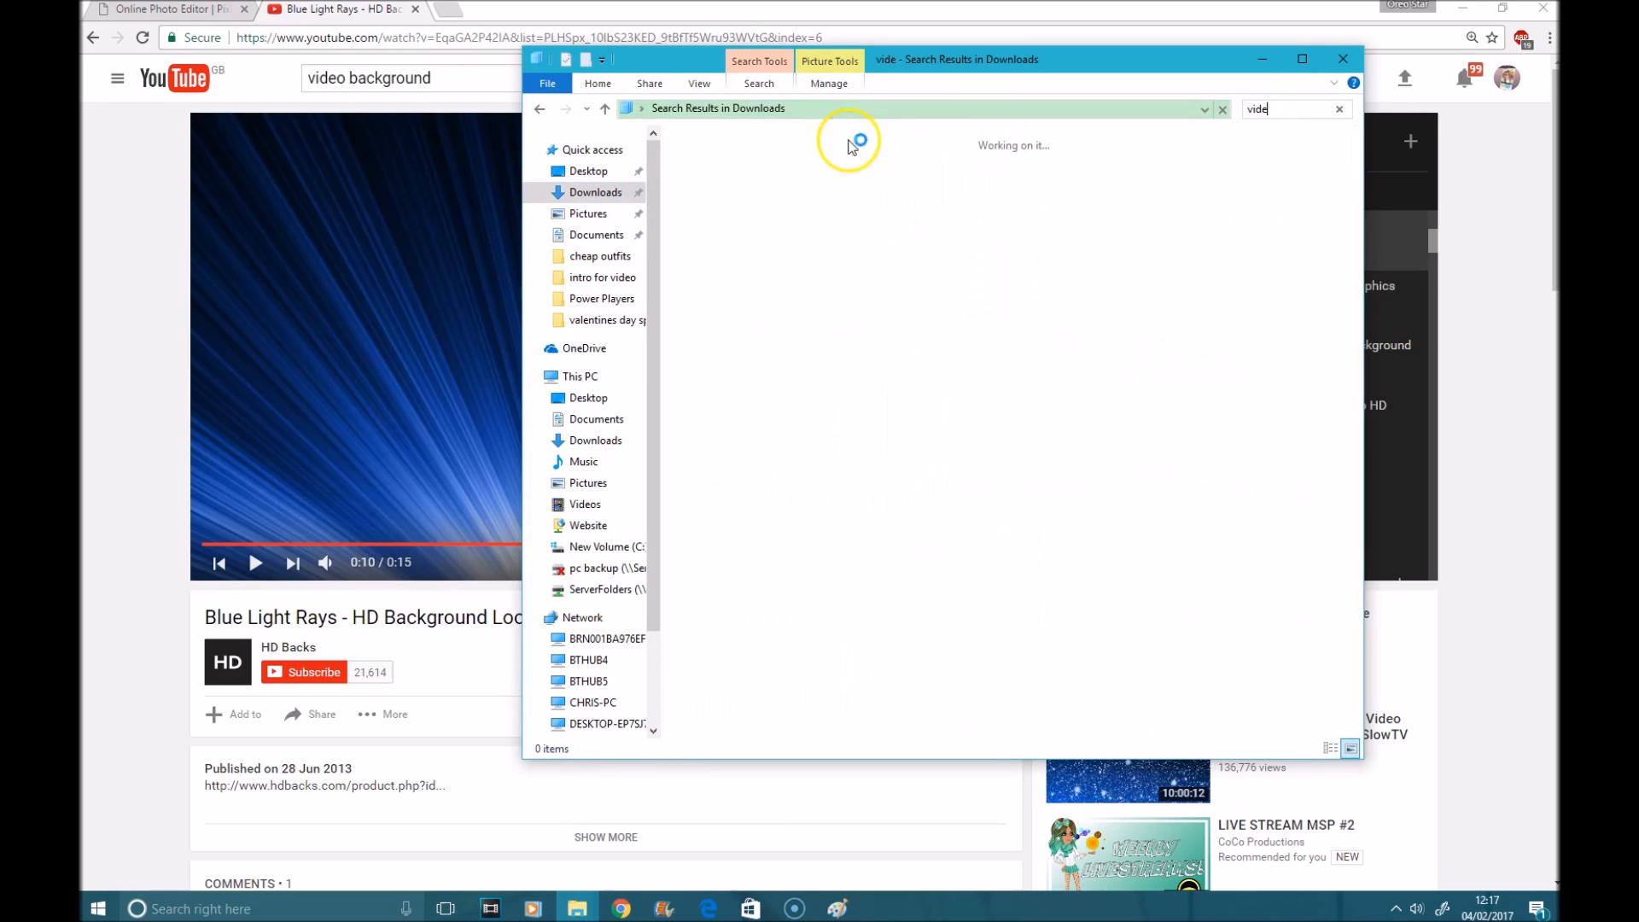
Play the downloaded "Cool Animated Star Free HD Motion Background" video, then close the player and minimize File Explorer
click(841, 472)
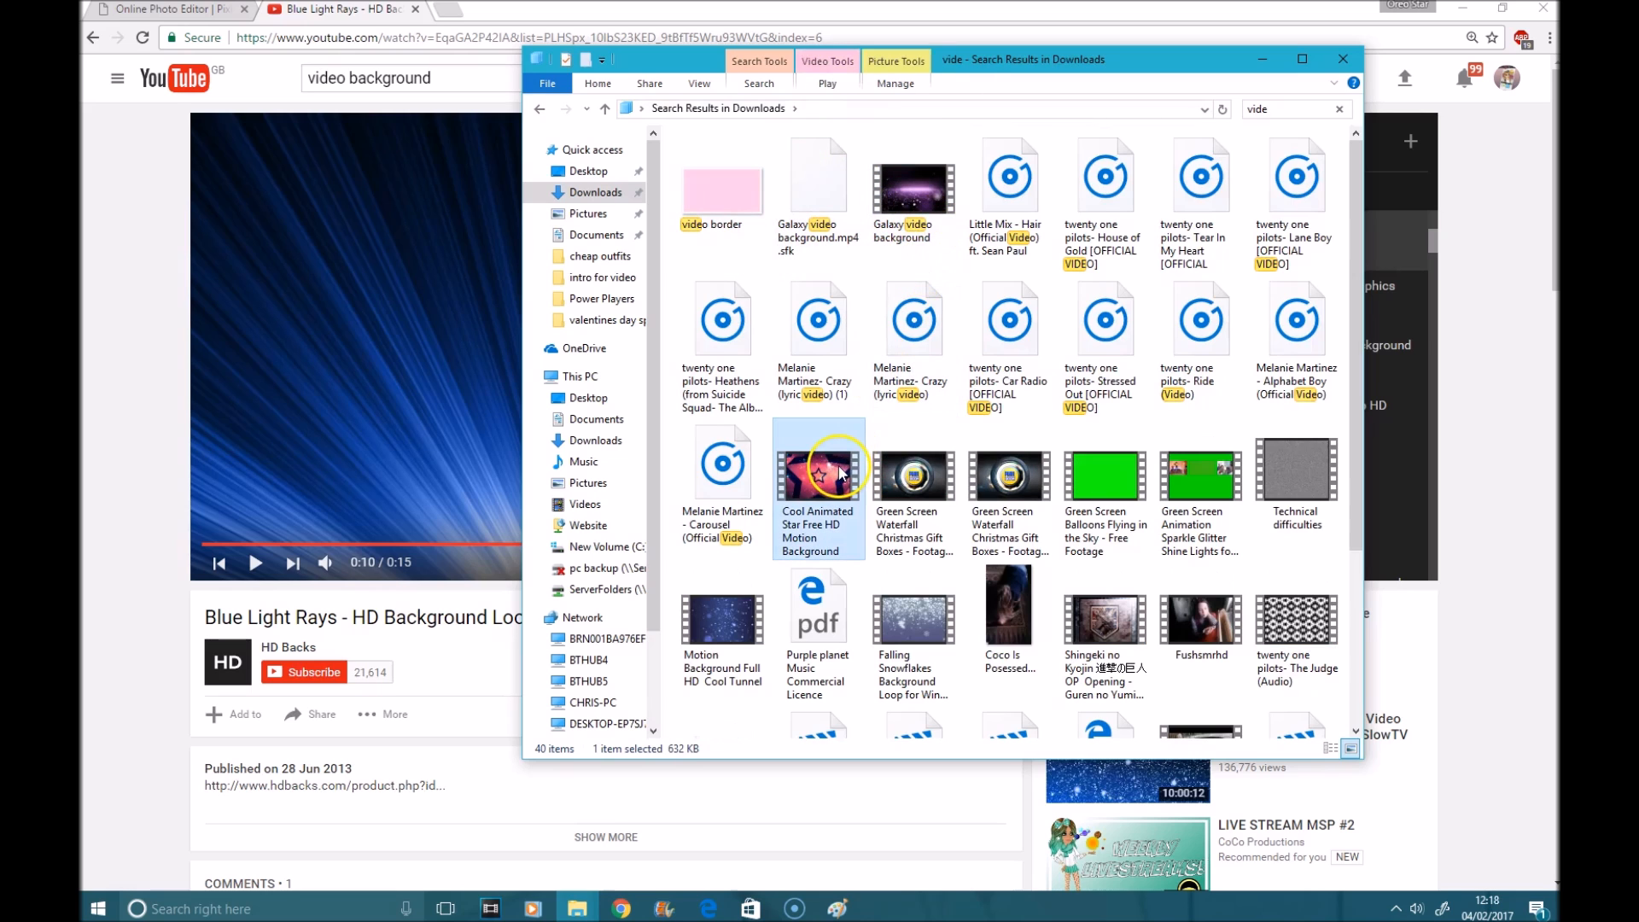
double_click(840, 472)
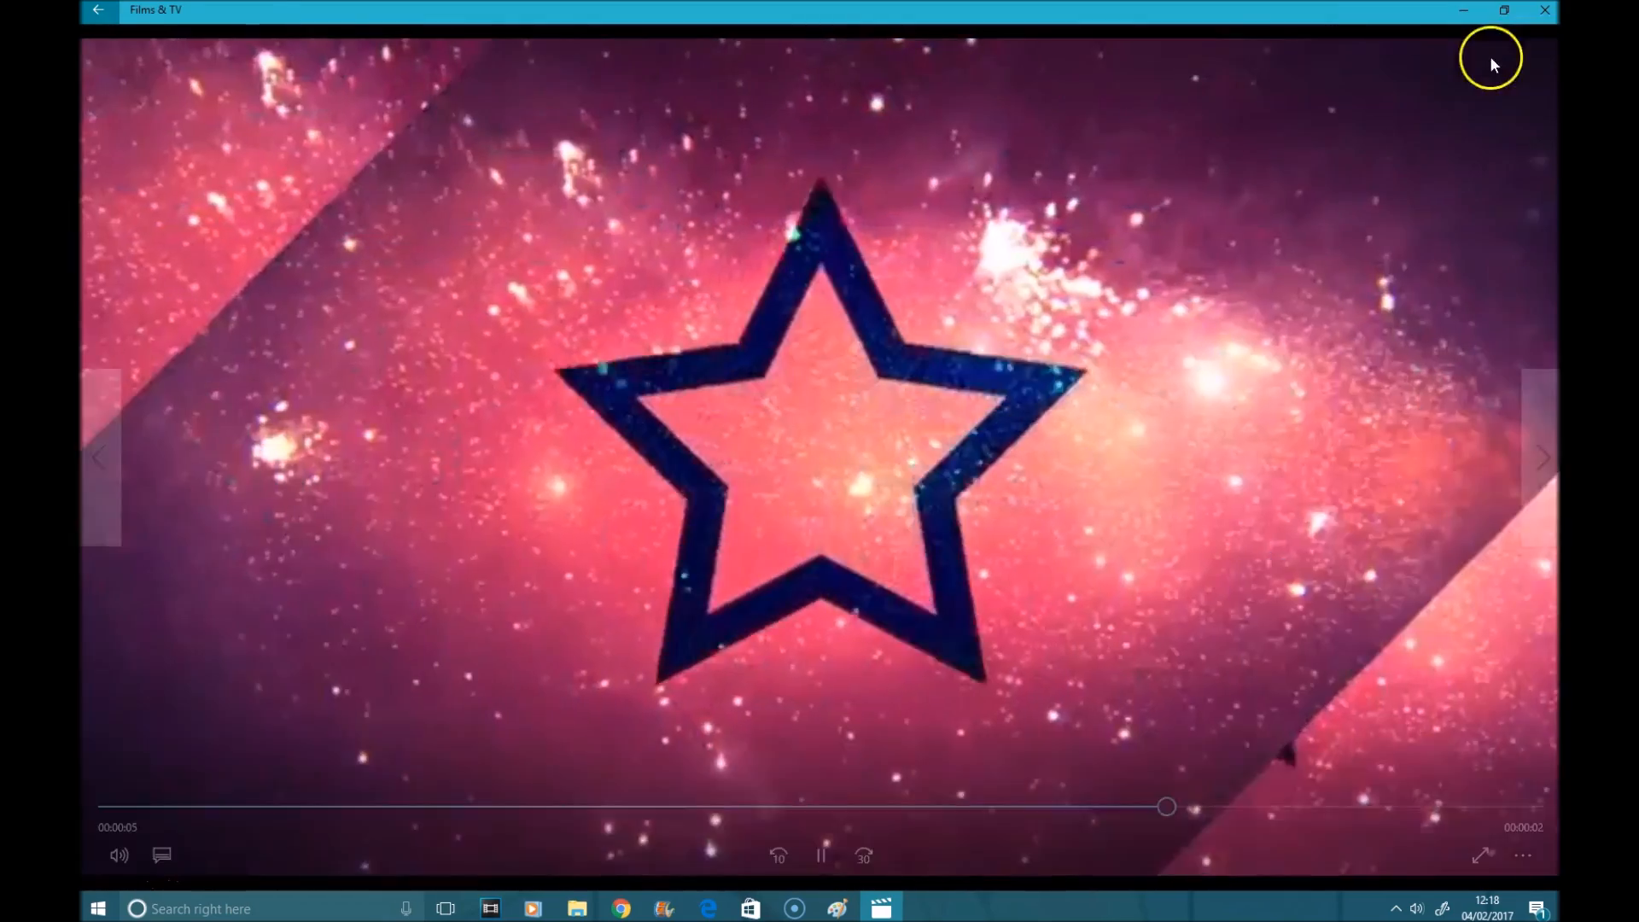
click(1542, 12)
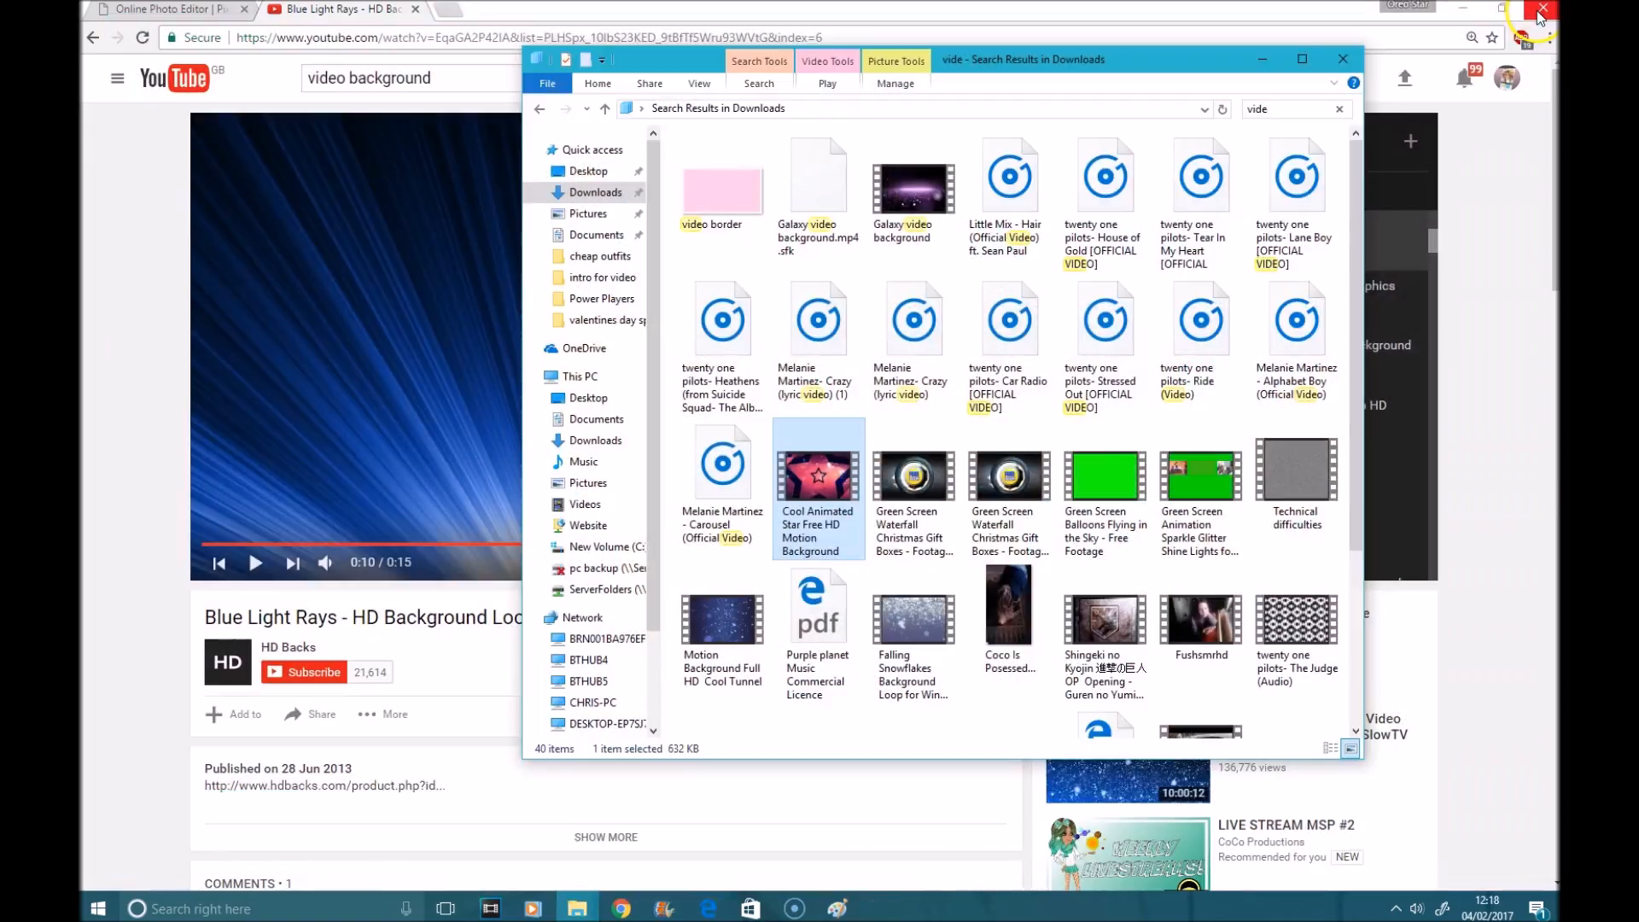
click(1260, 57)
Replace the YouTube tab with a new one and search the web for "youtube to mp4" to reach youtubeinmp4.com
click(445, 9)
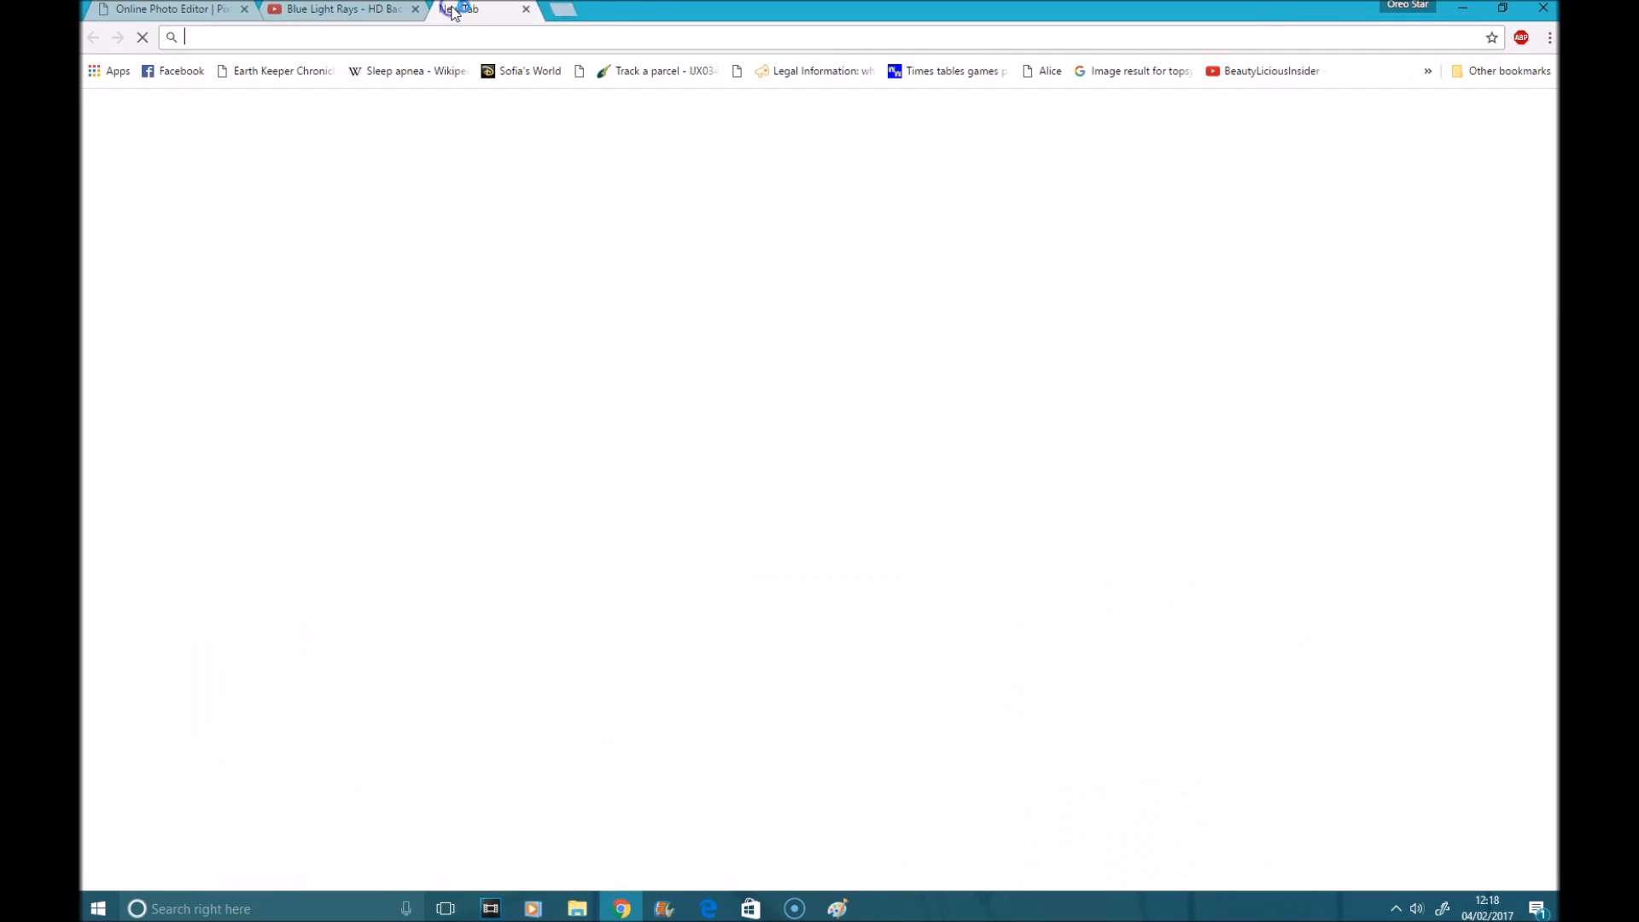
click(416, 11)
click(919, 361)
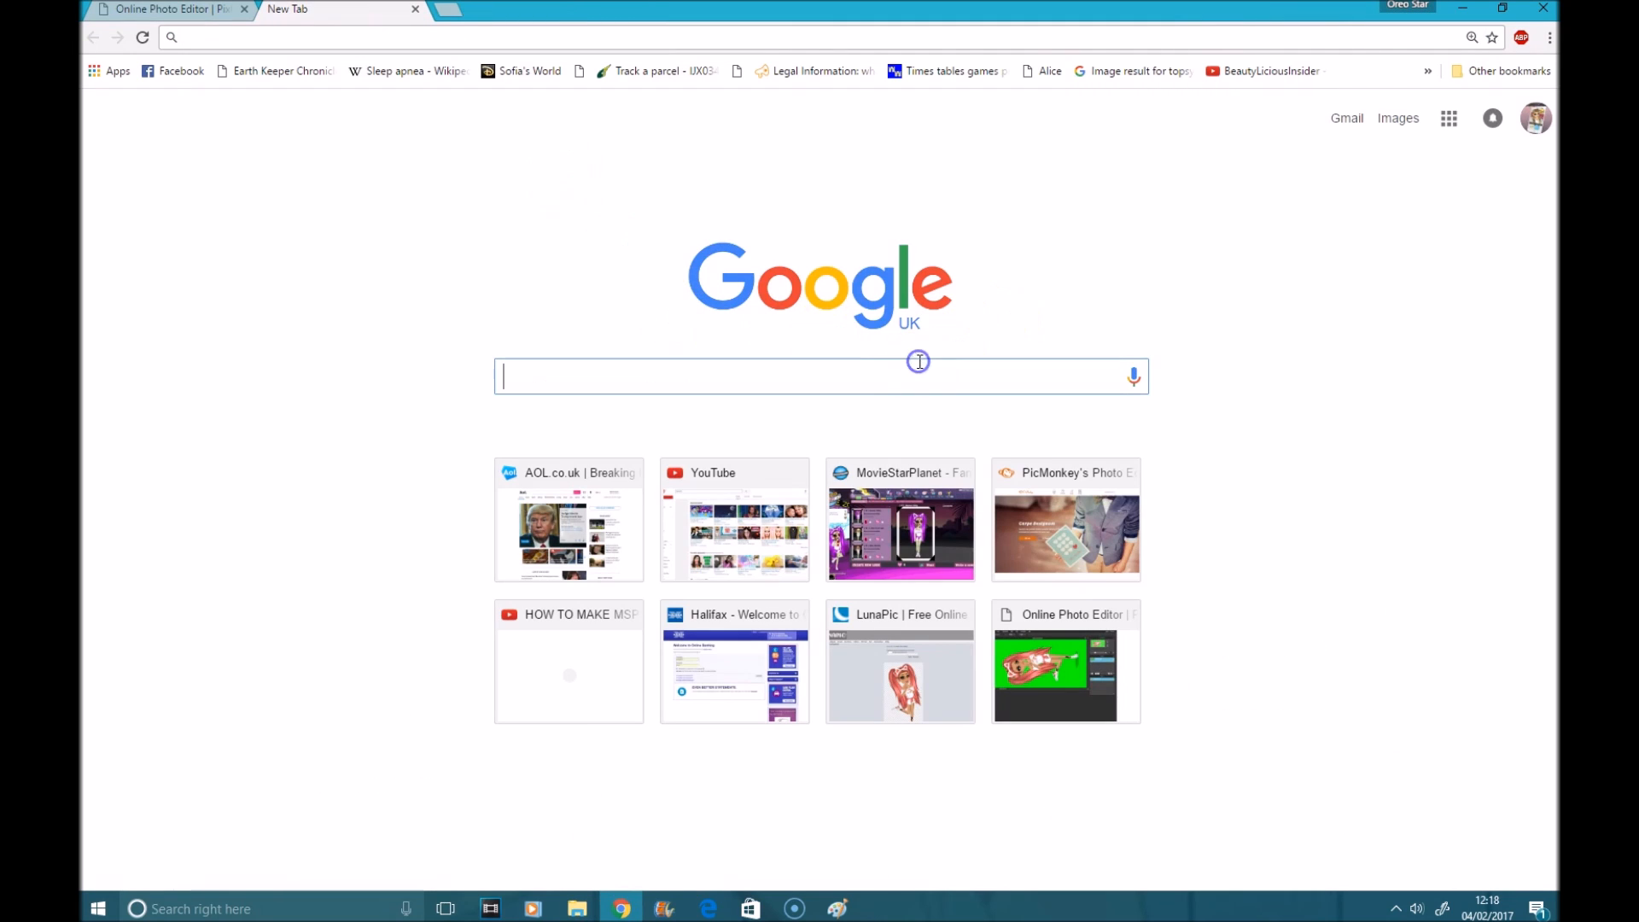
text(youtube to mp4)
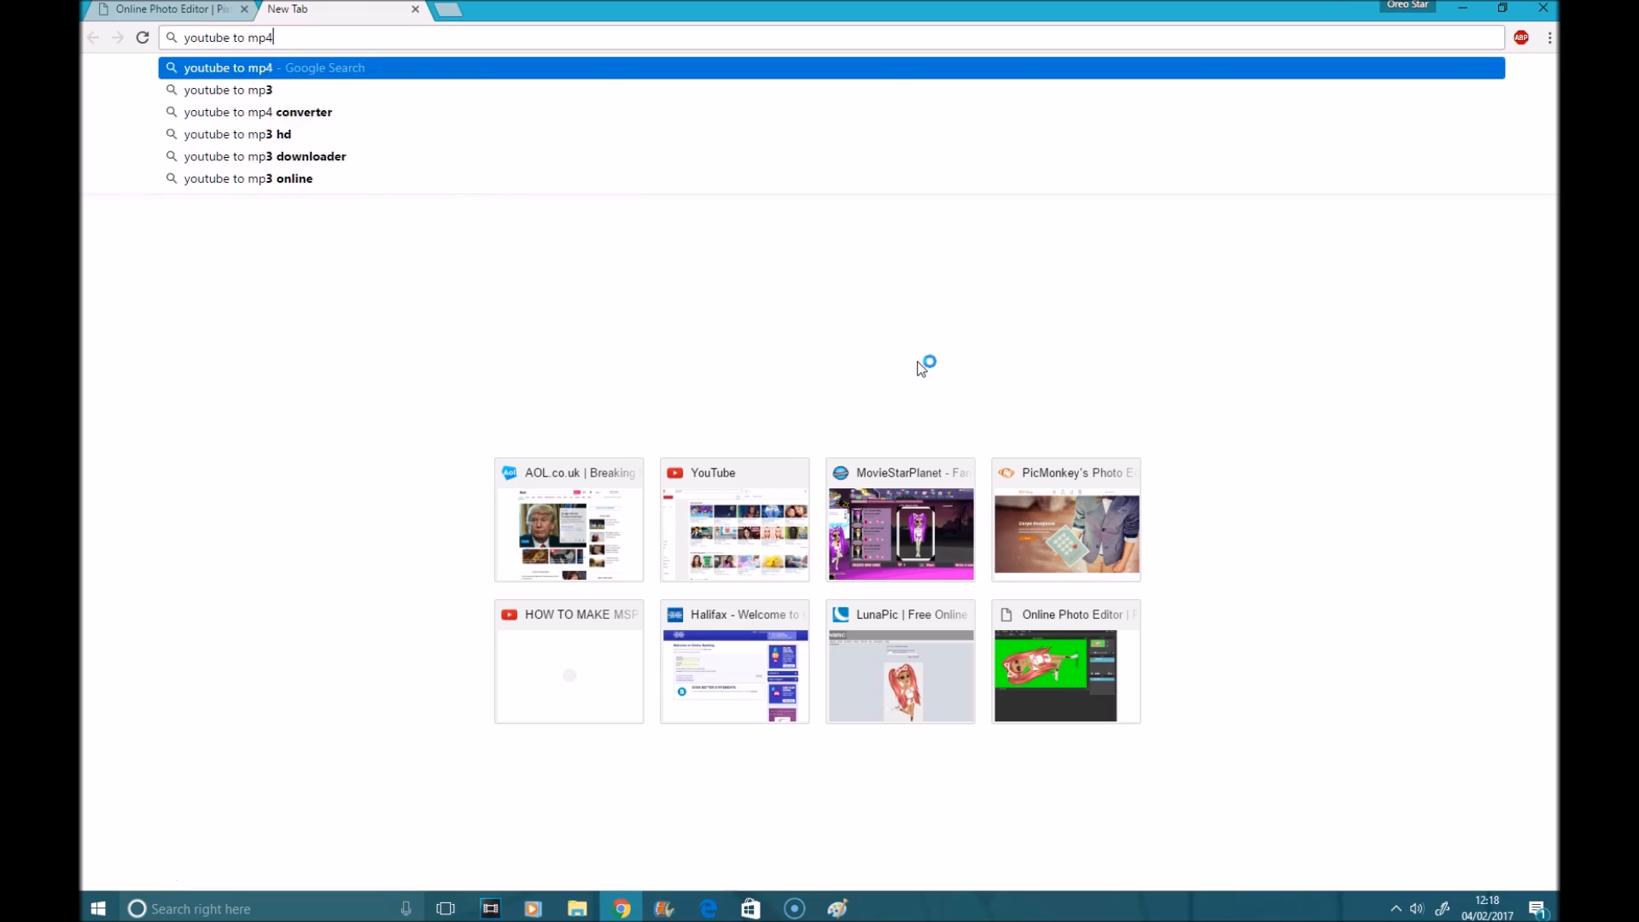
key(Return)
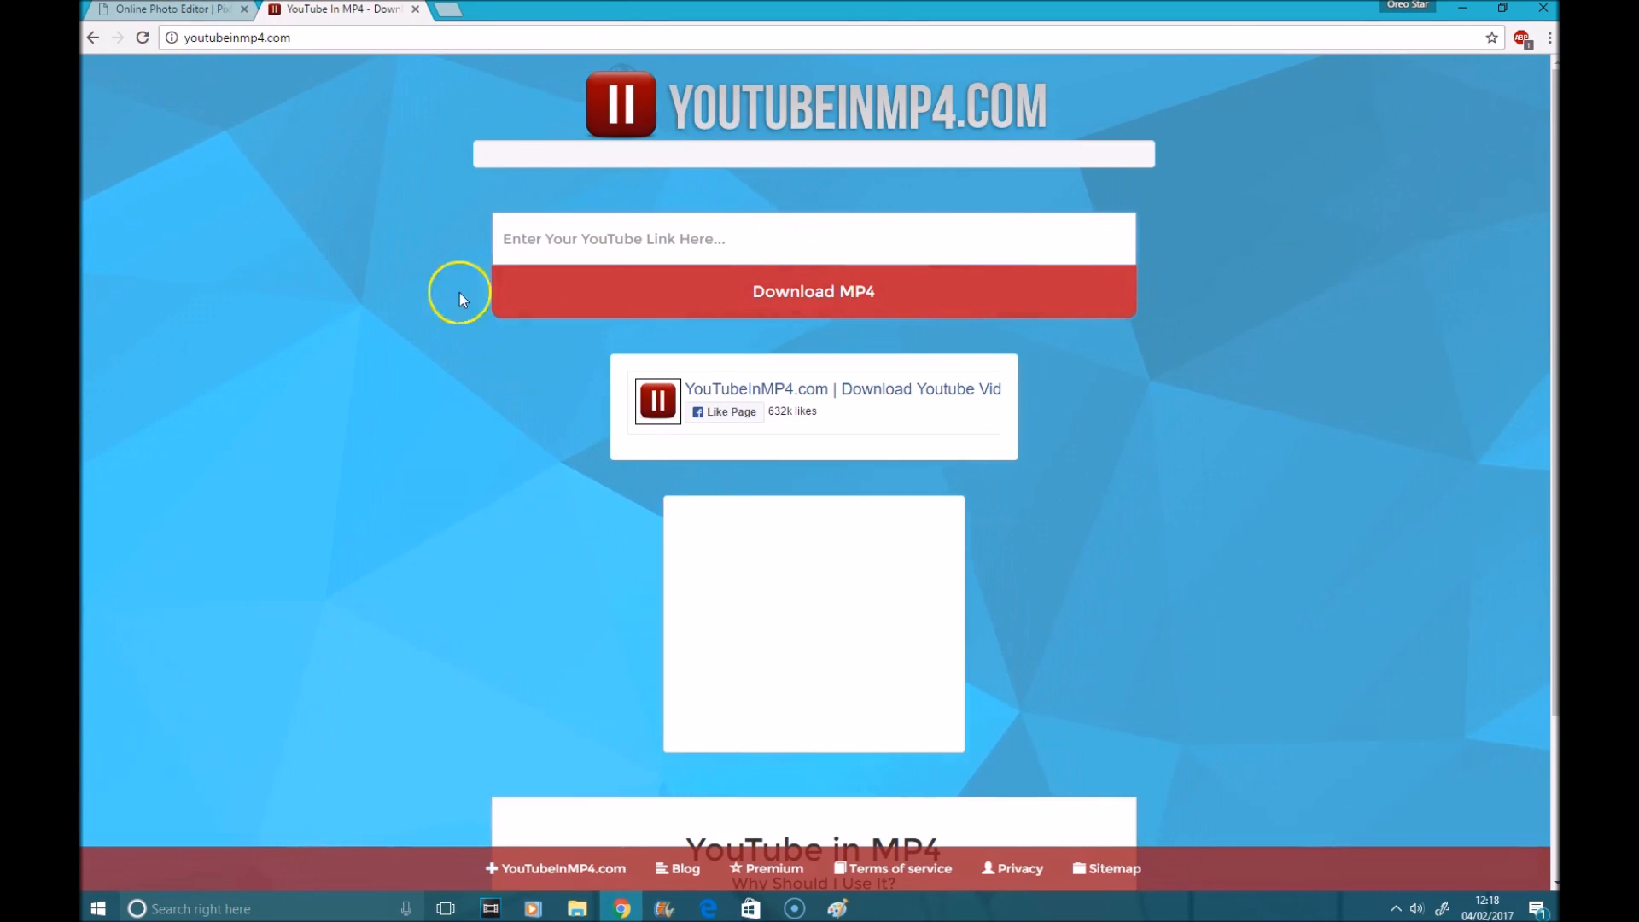
Close the converter page and the Pixlr editor without applying the layer styles, and close the browser
click(417, 8)
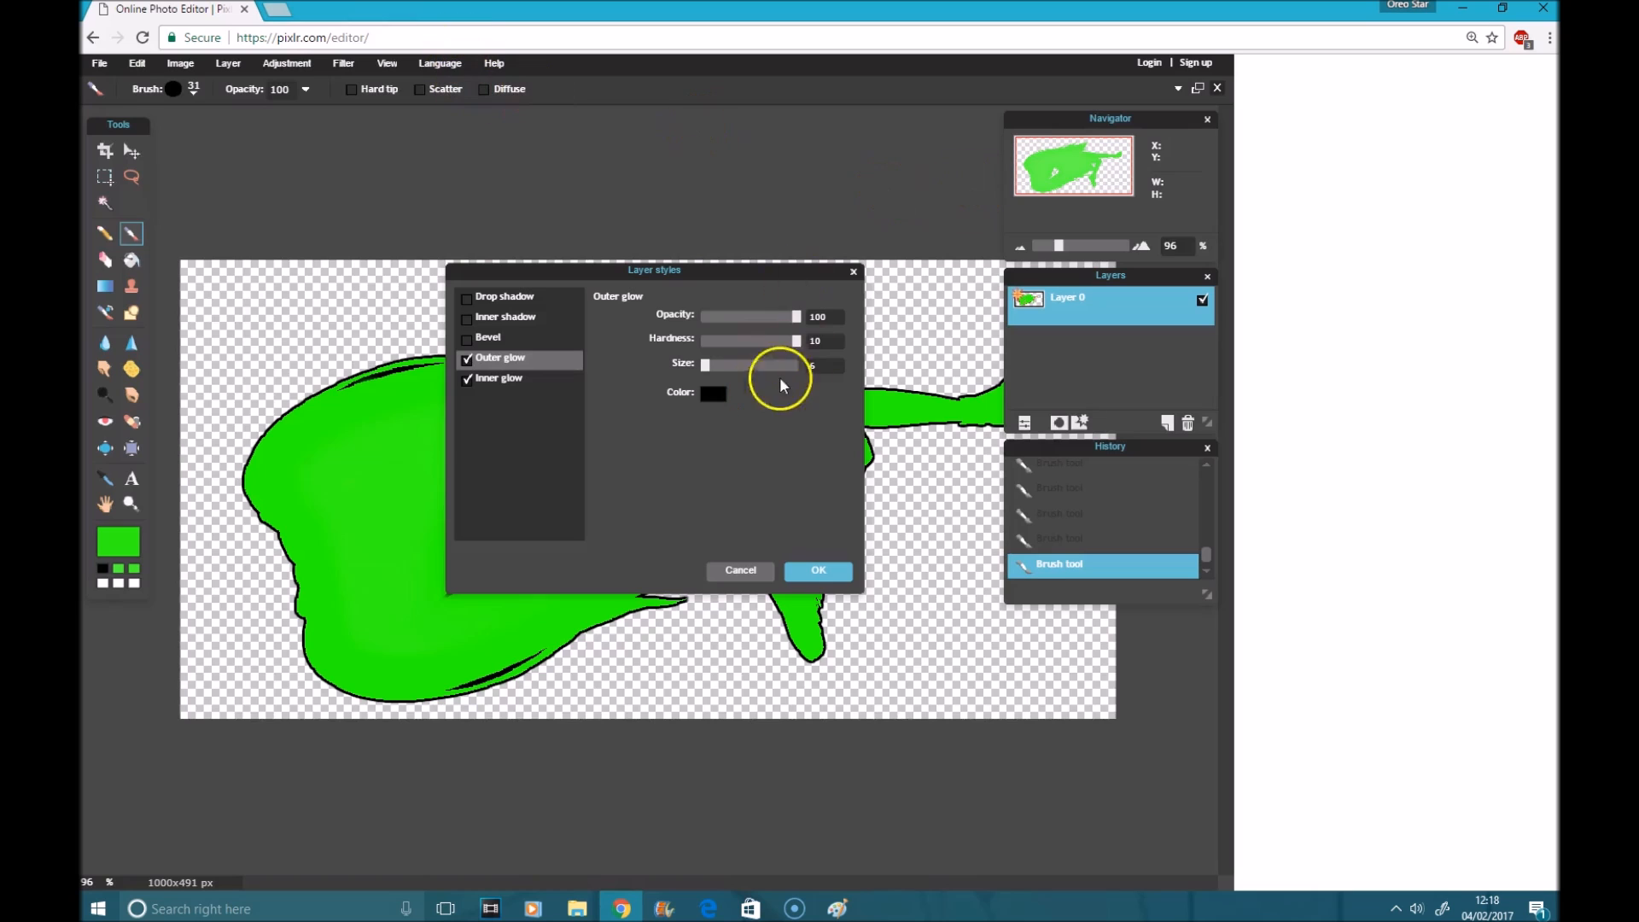
click(852, 271)
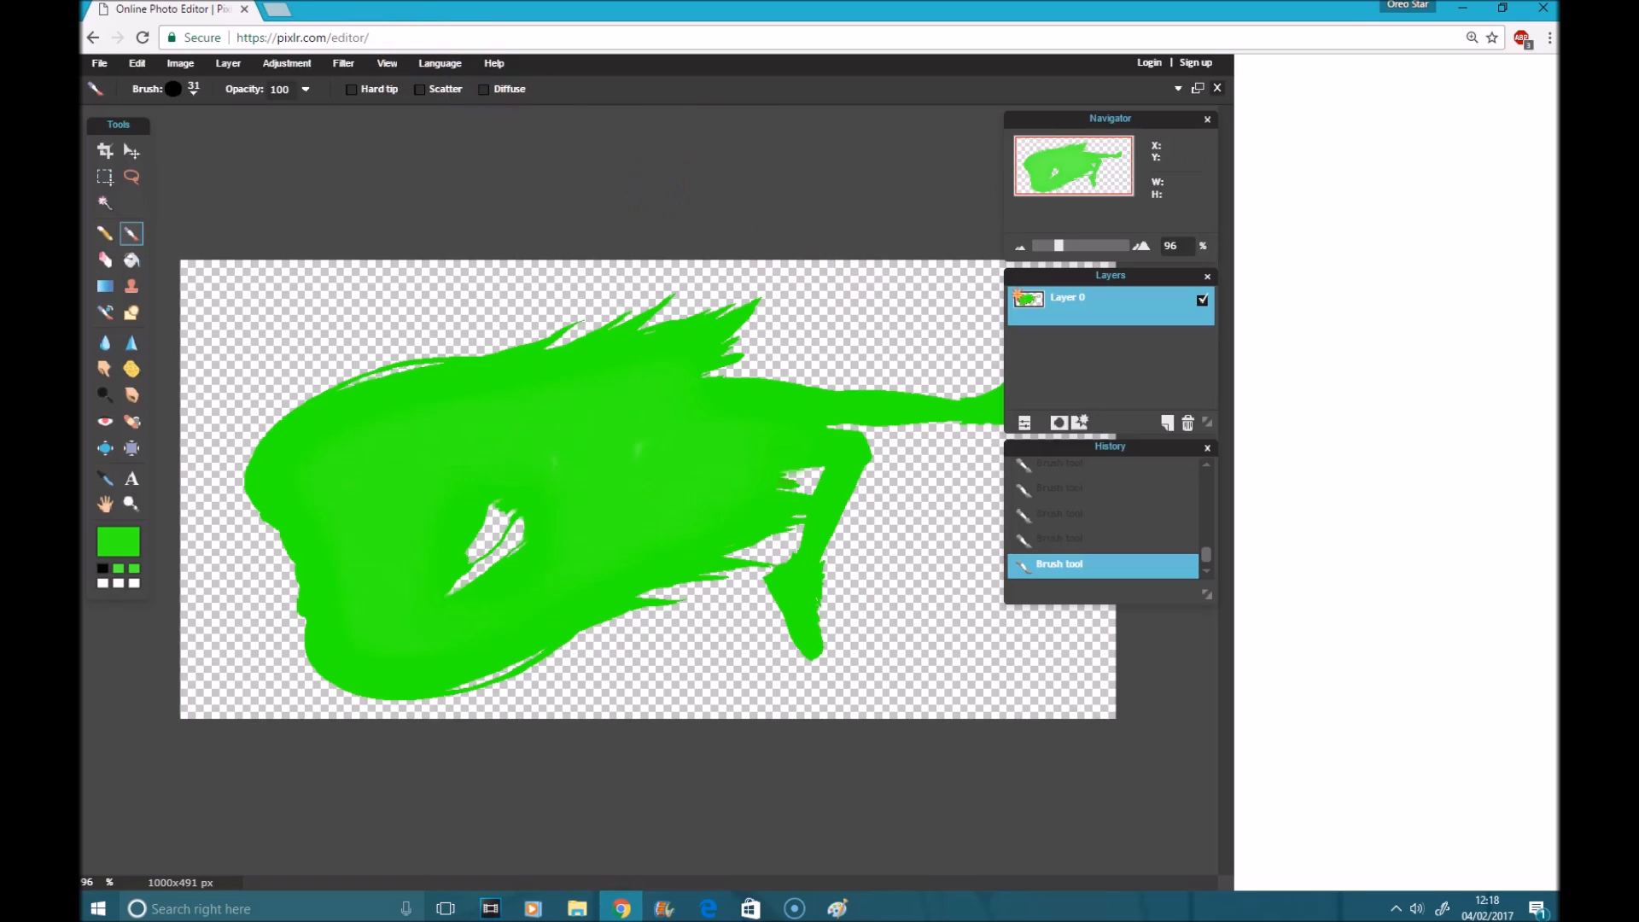
click(274, 11)
click(245, 9)
click(888, 135)
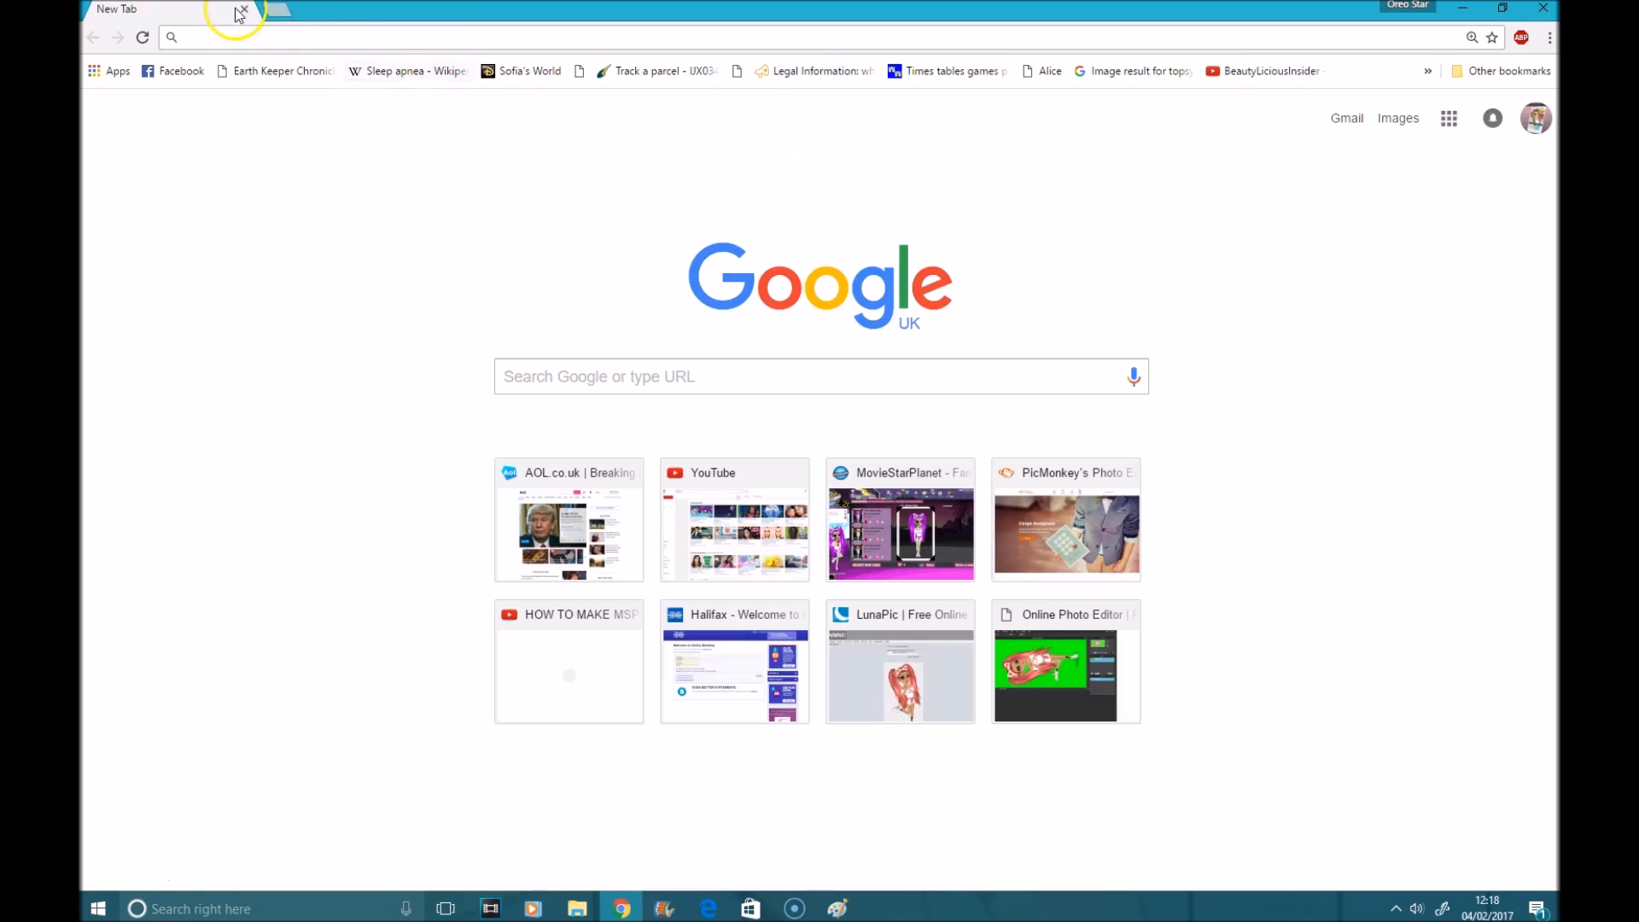
click(242, 10)
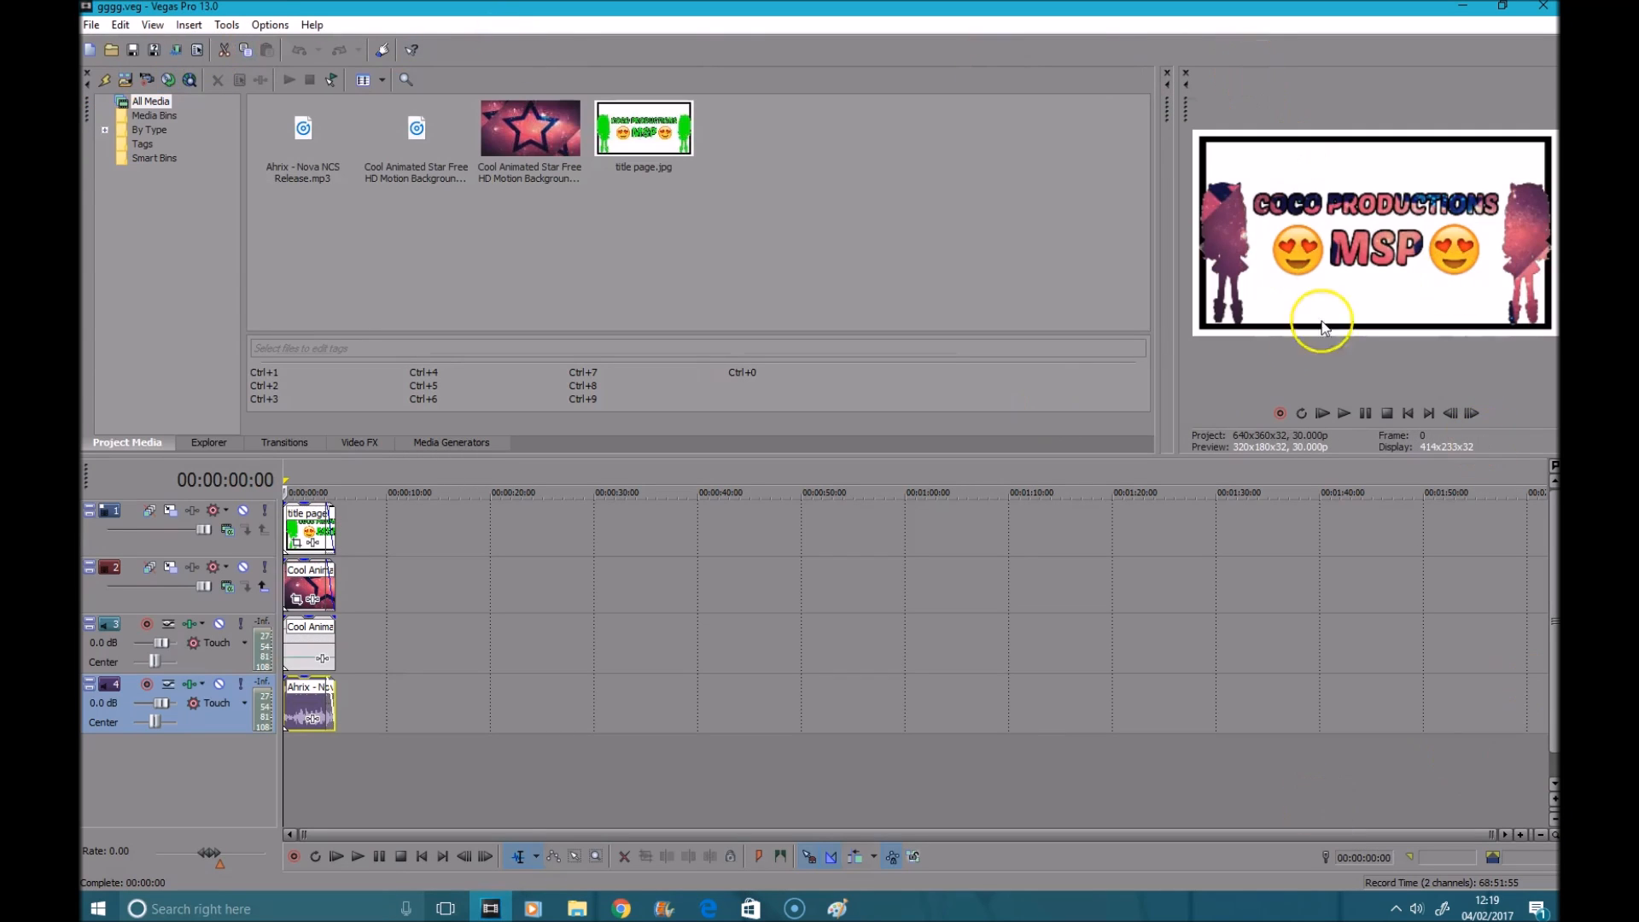
Create a new project with the HD 1080-60i (1920x1080, 29.970 fps) template
click(91, 25)
click(111, 45)
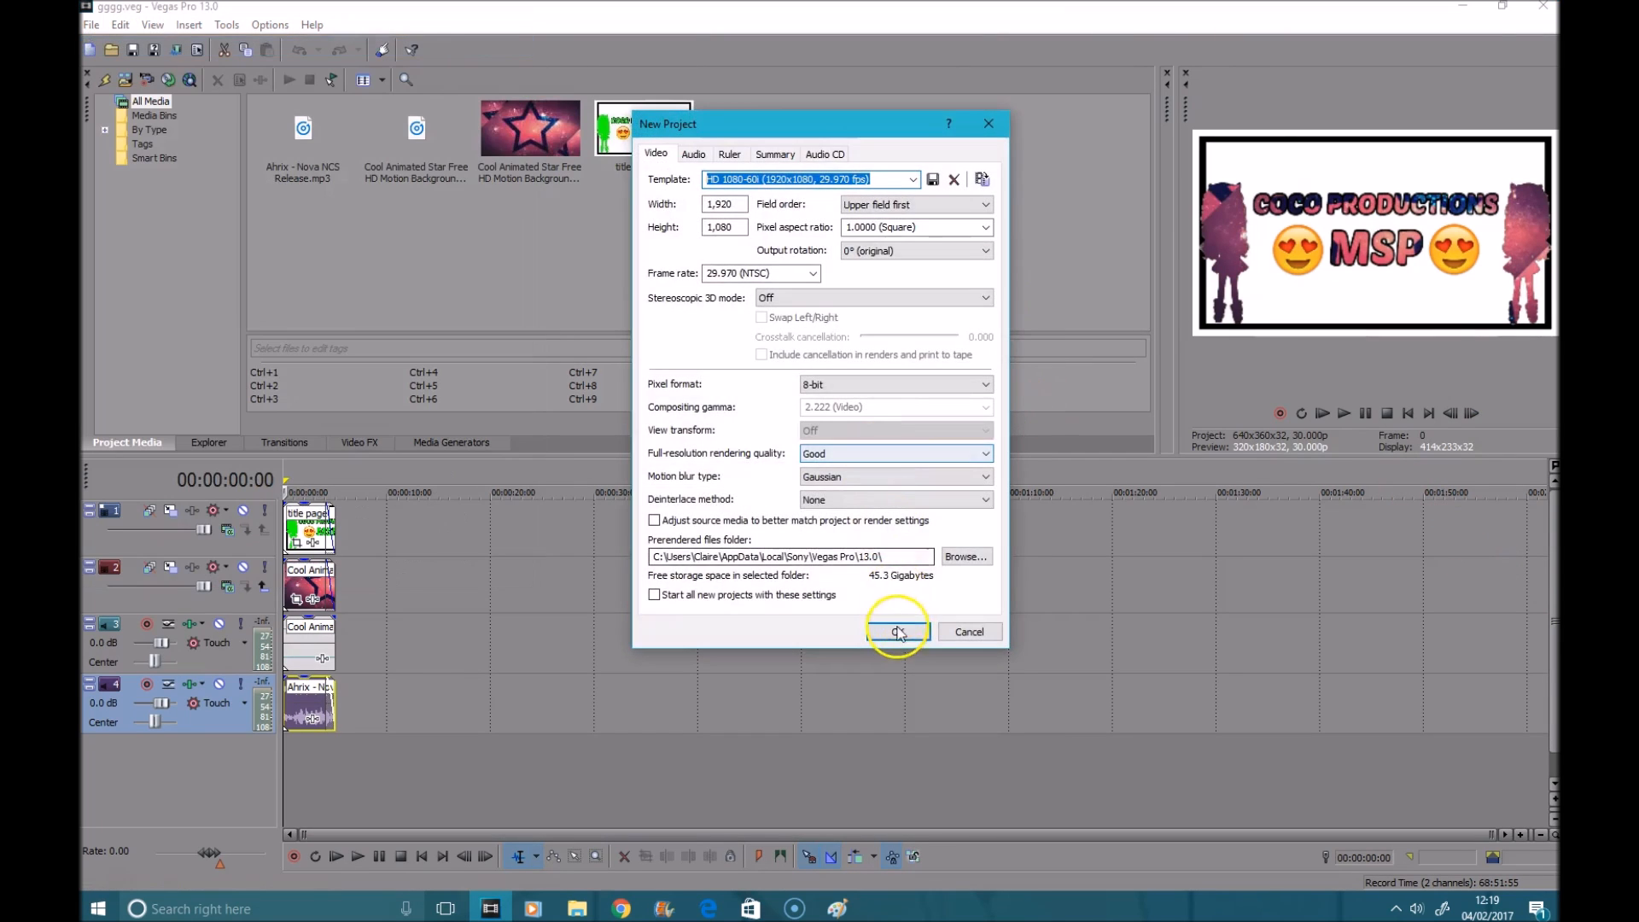
click(892, 629)
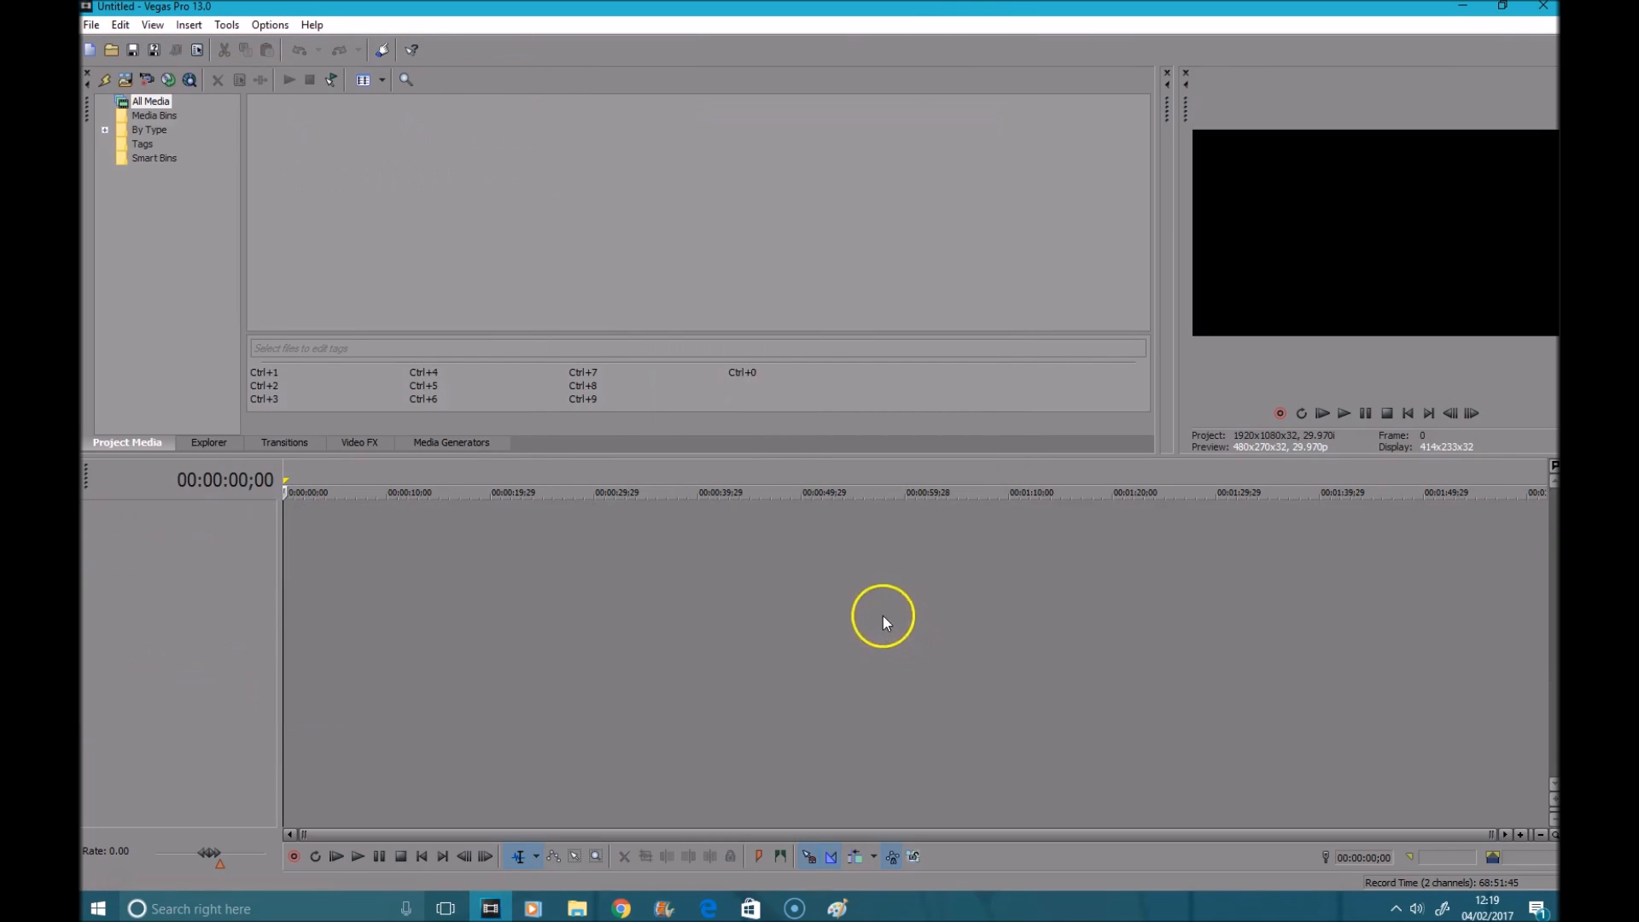
click(574, 910)
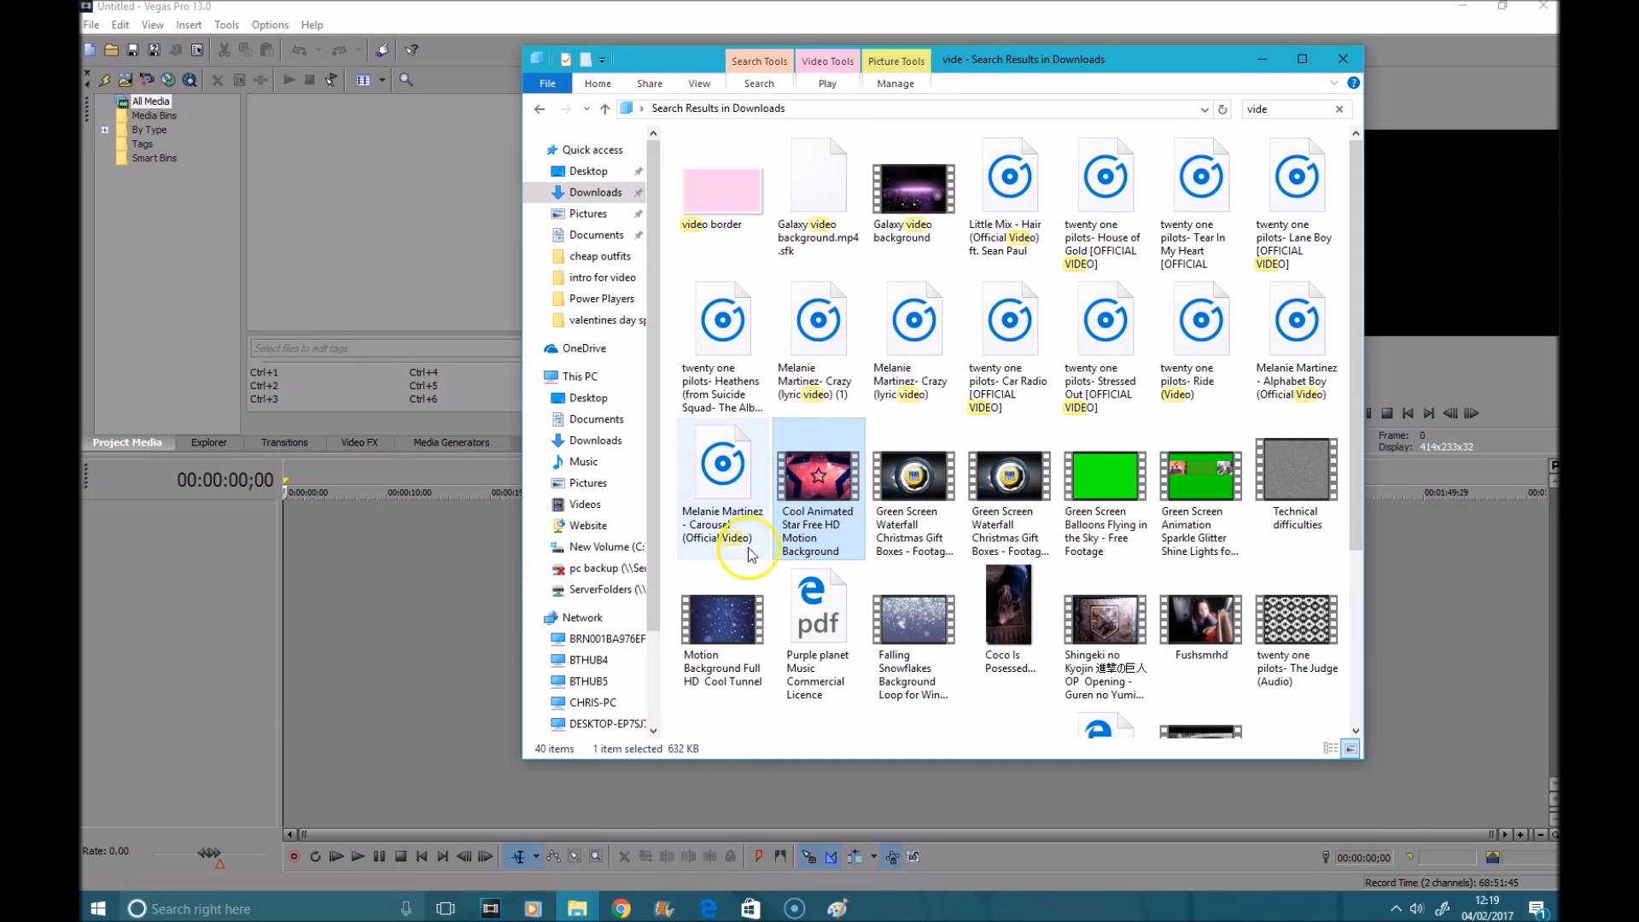
drag(864, 507, 589, 525)
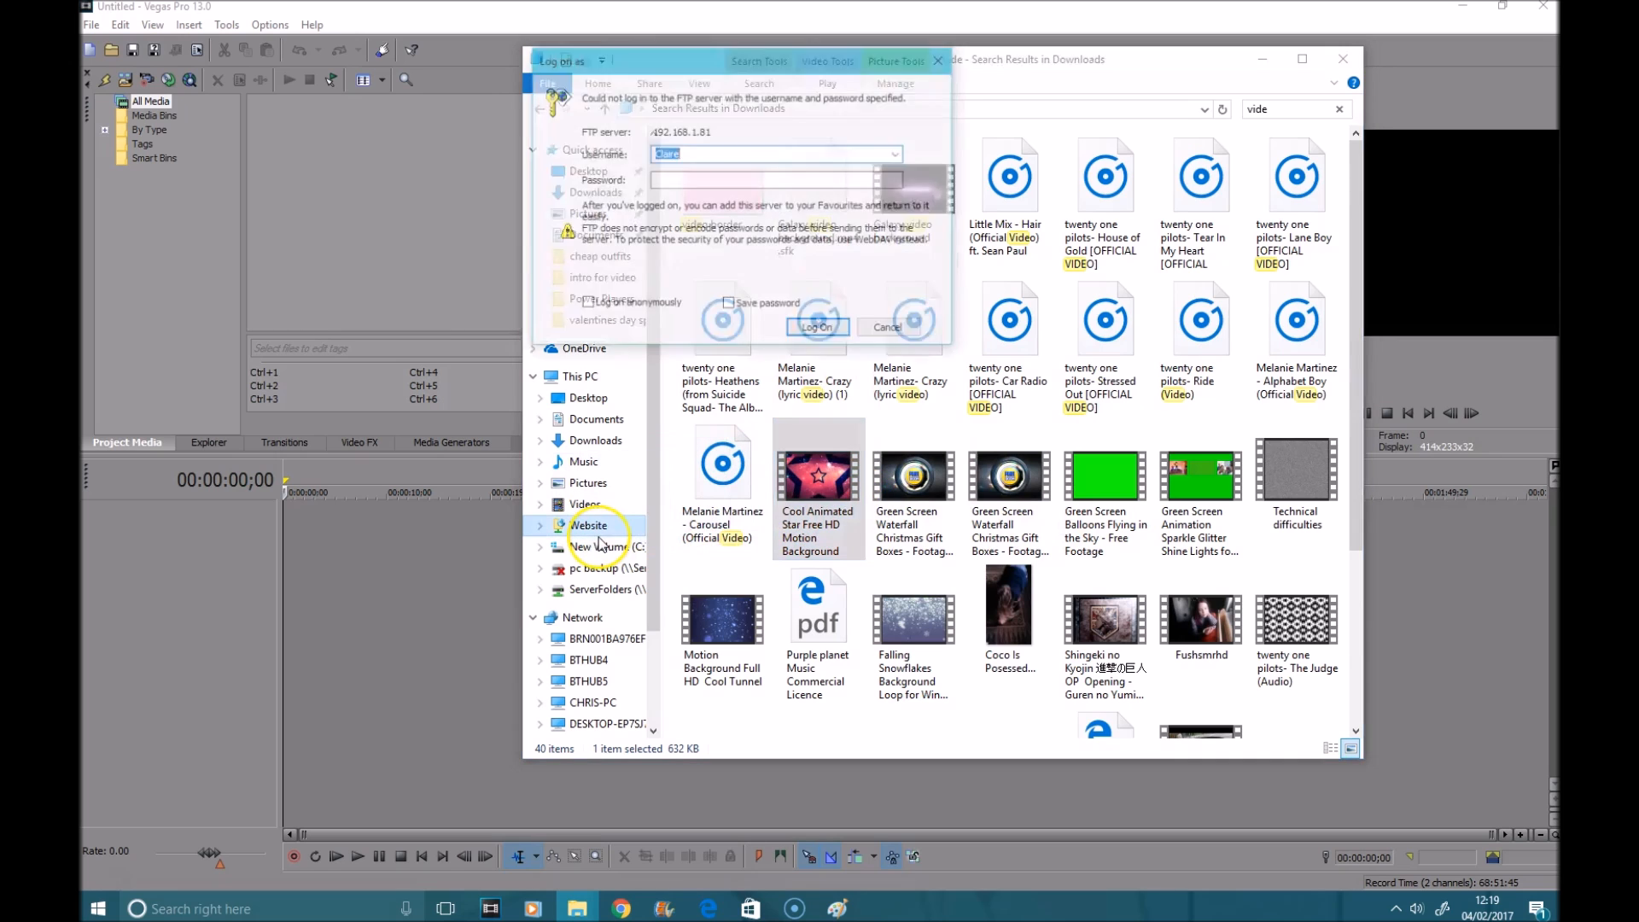
click(952, 518)
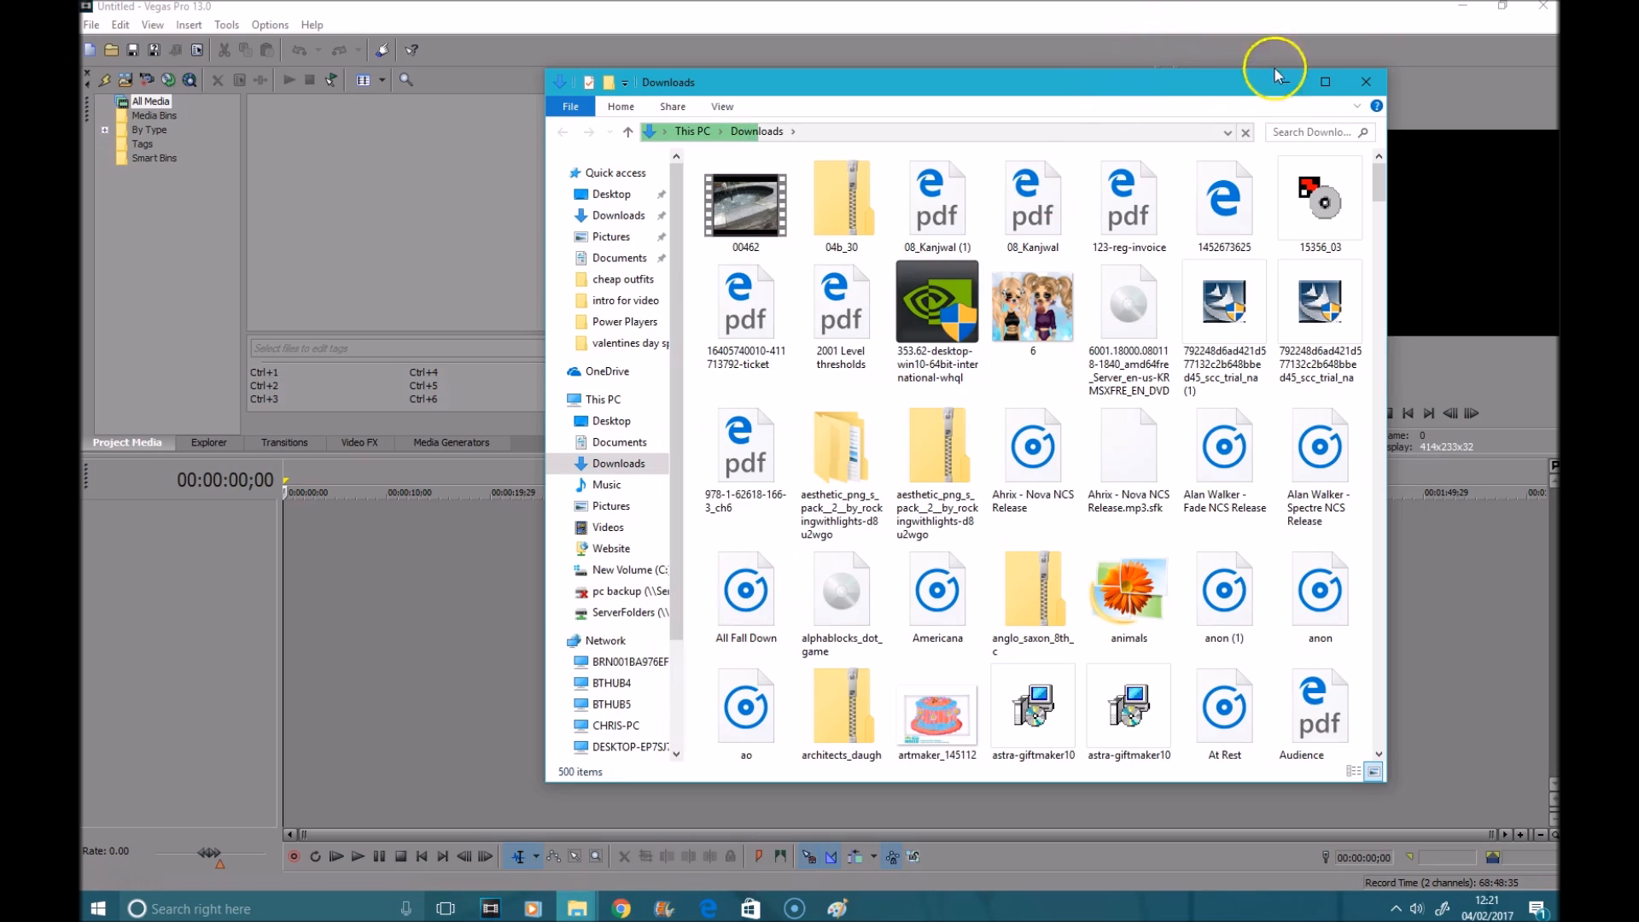
Search Downloads for "video", place the "Cool Animated Star Free HD Motion Background" clip at the timeline's start, and briefly preview it
click(1335, 136)
text(video)
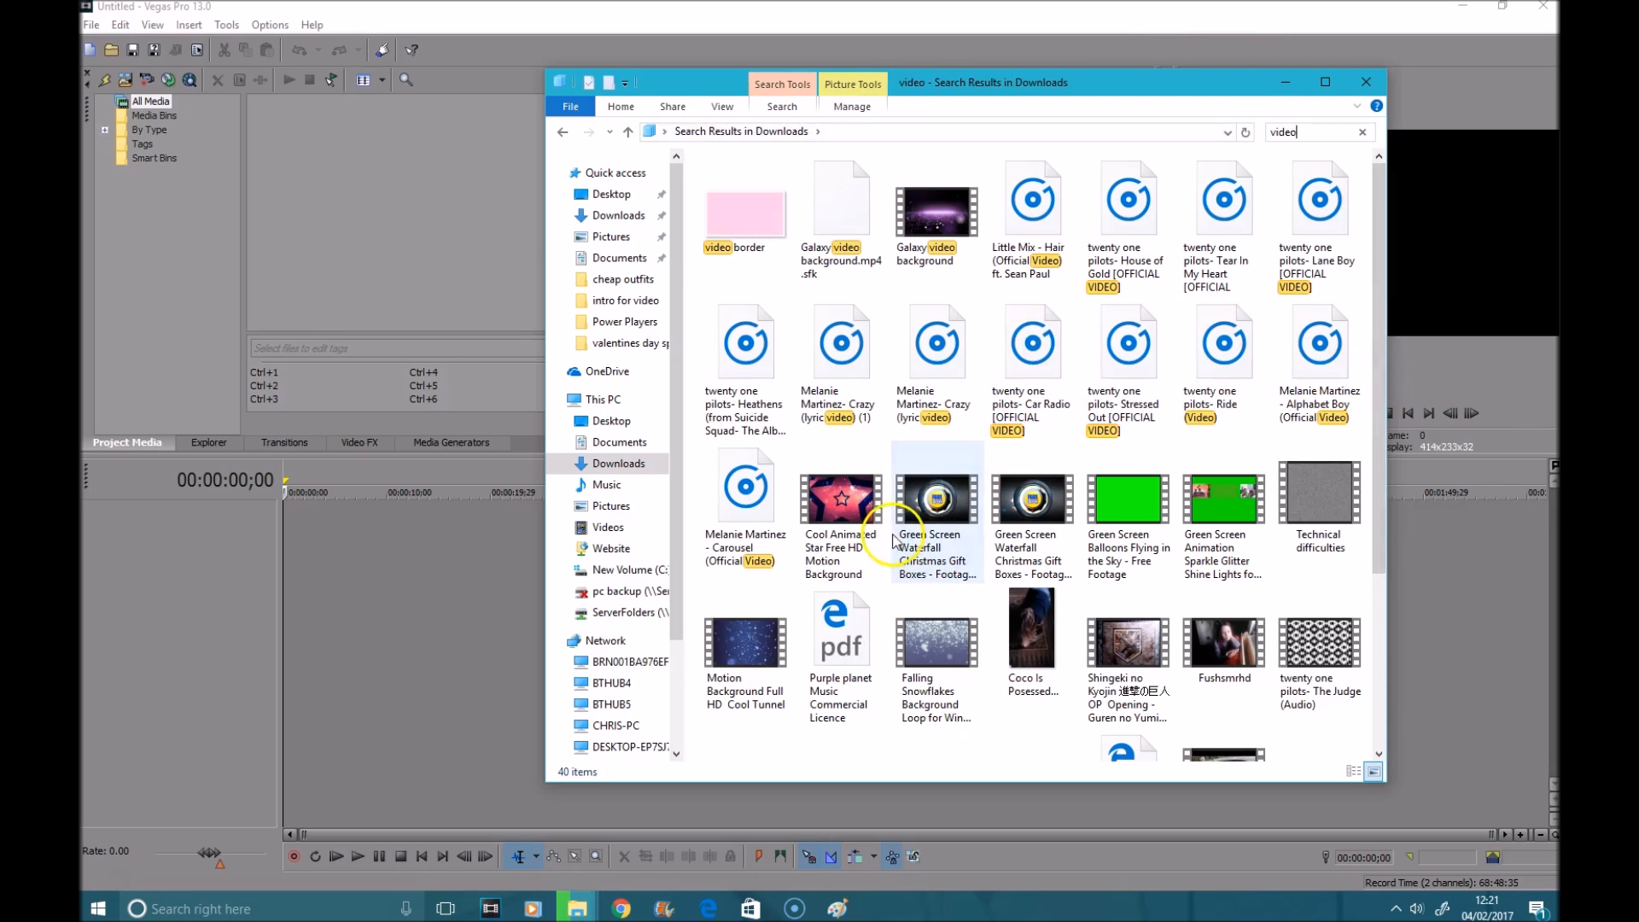
drag(301, 549, 300, 541)
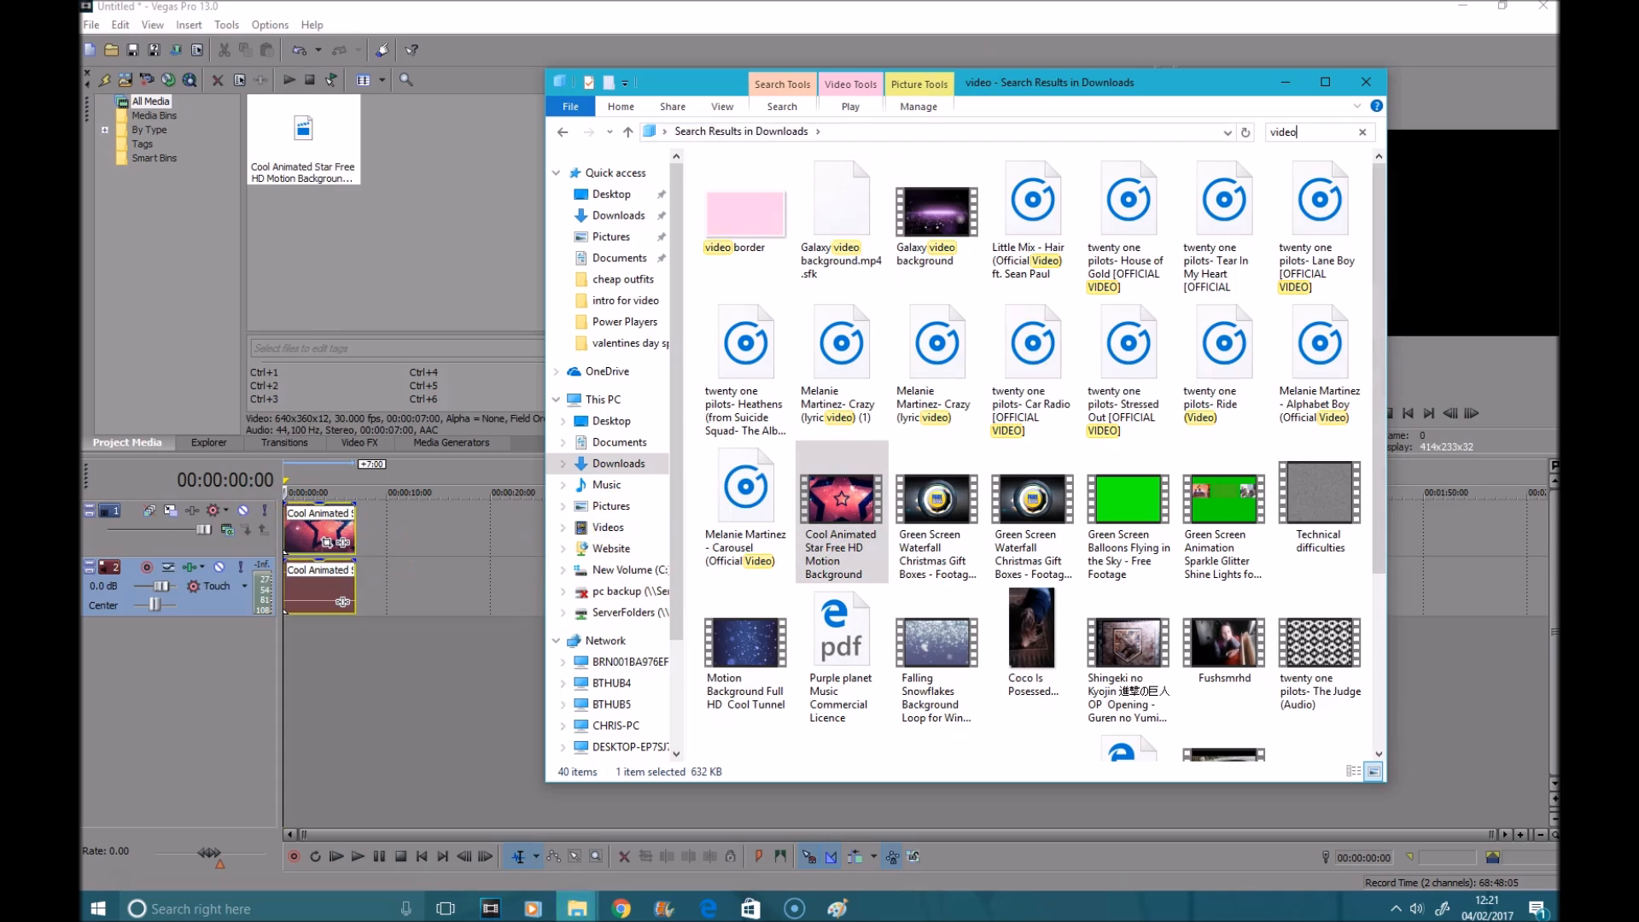
click(1285, 82)
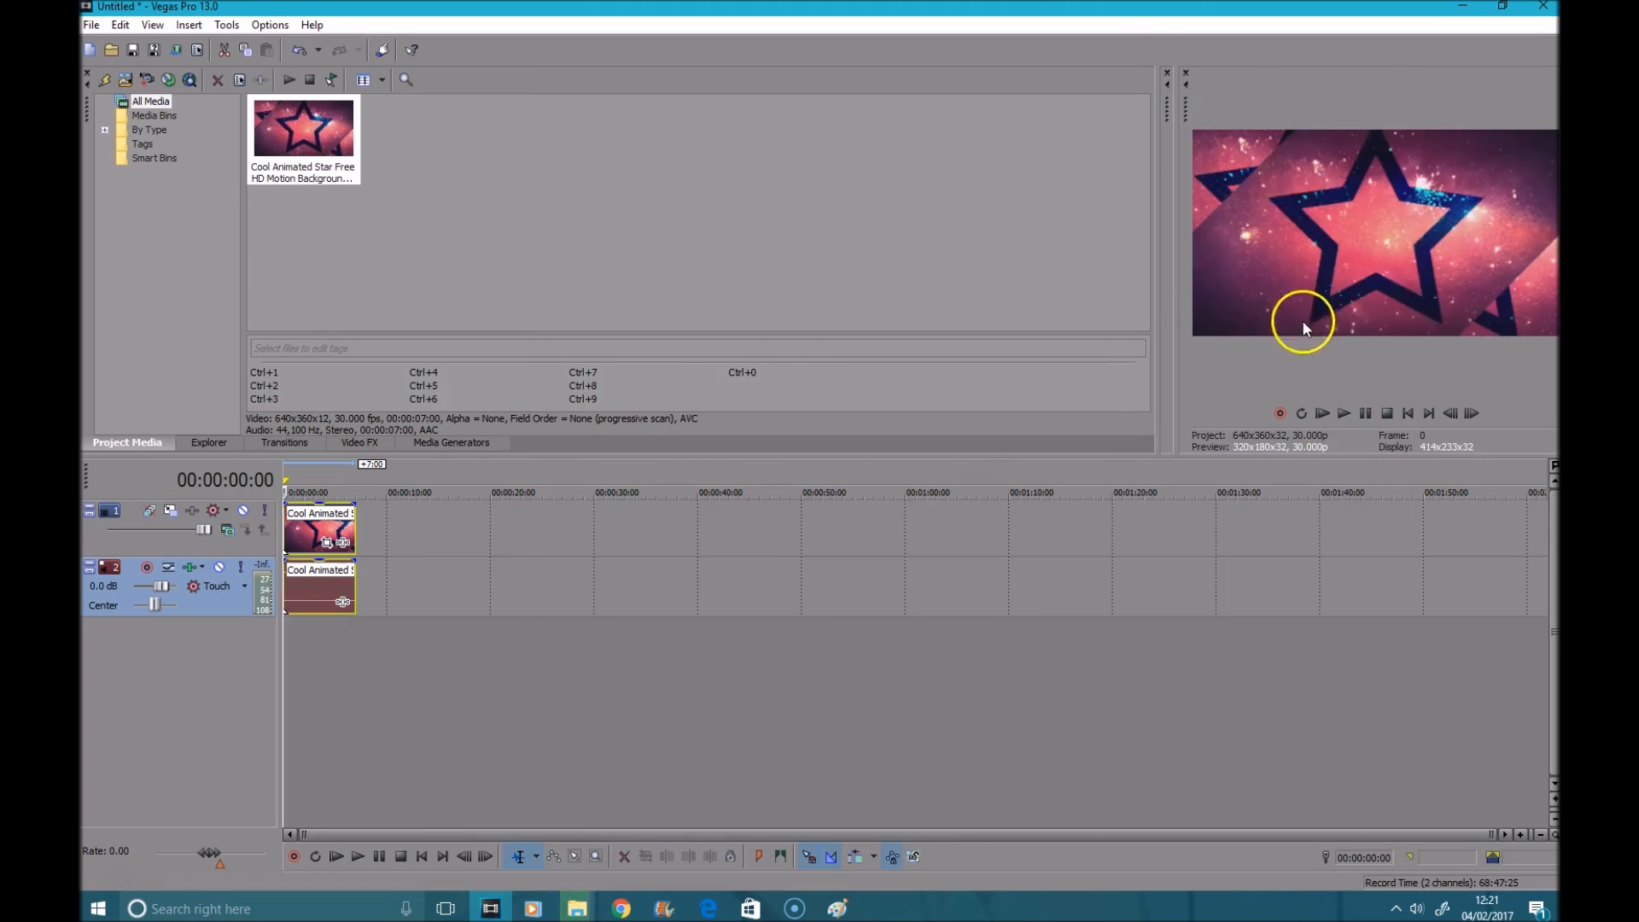
click(1347, 412)
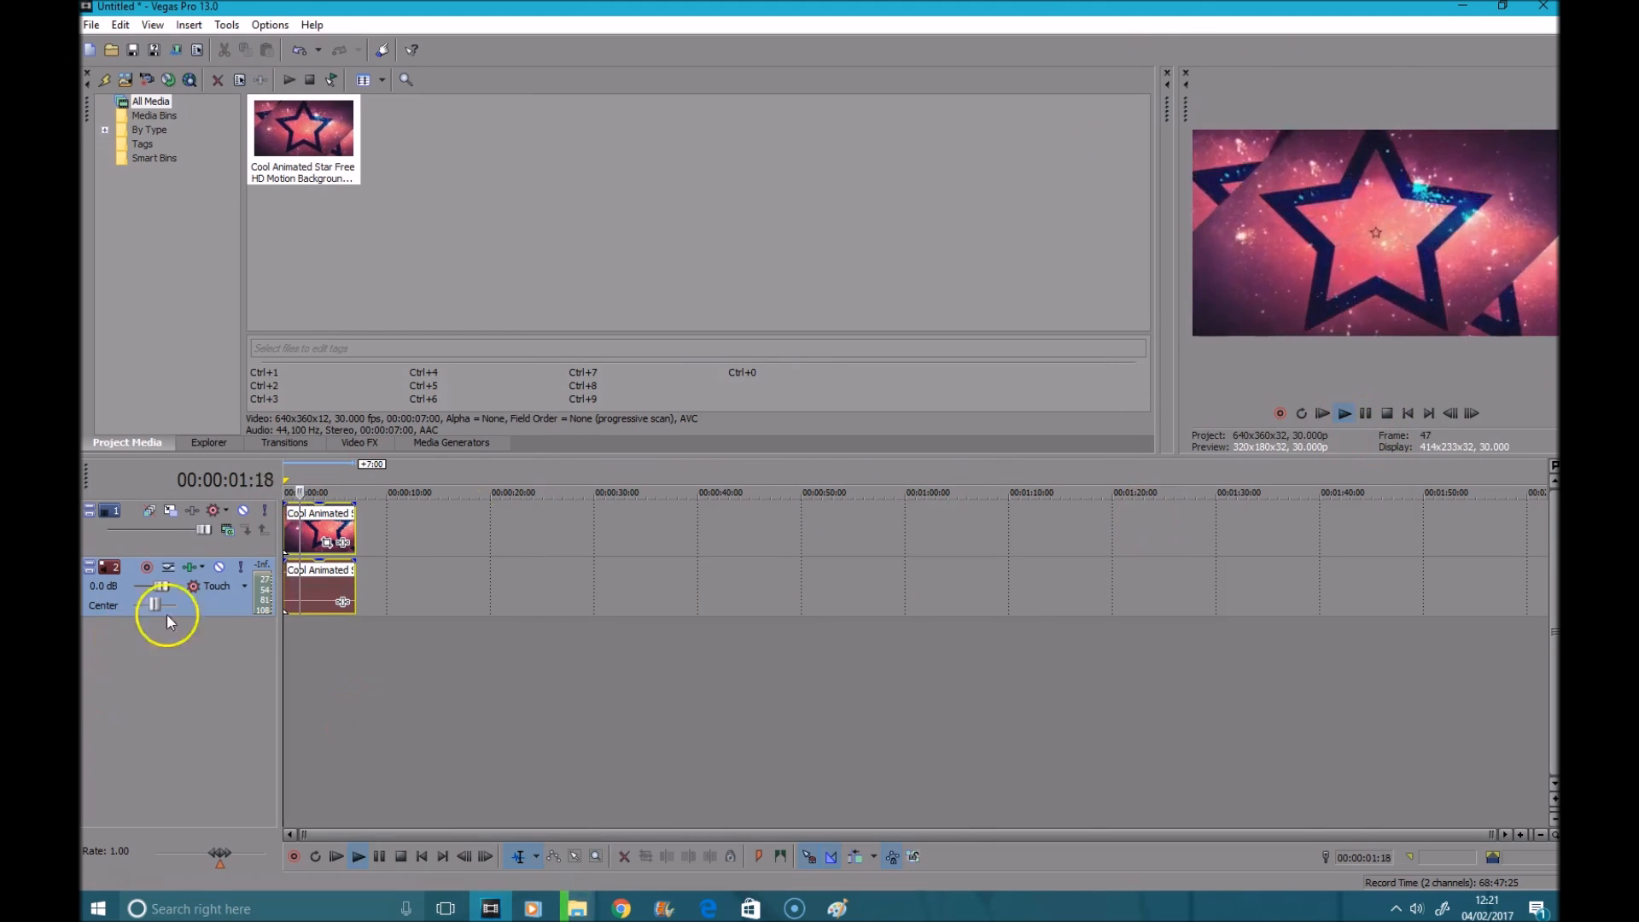
click(1366, 415)
drag(308, 637, 266, 640)
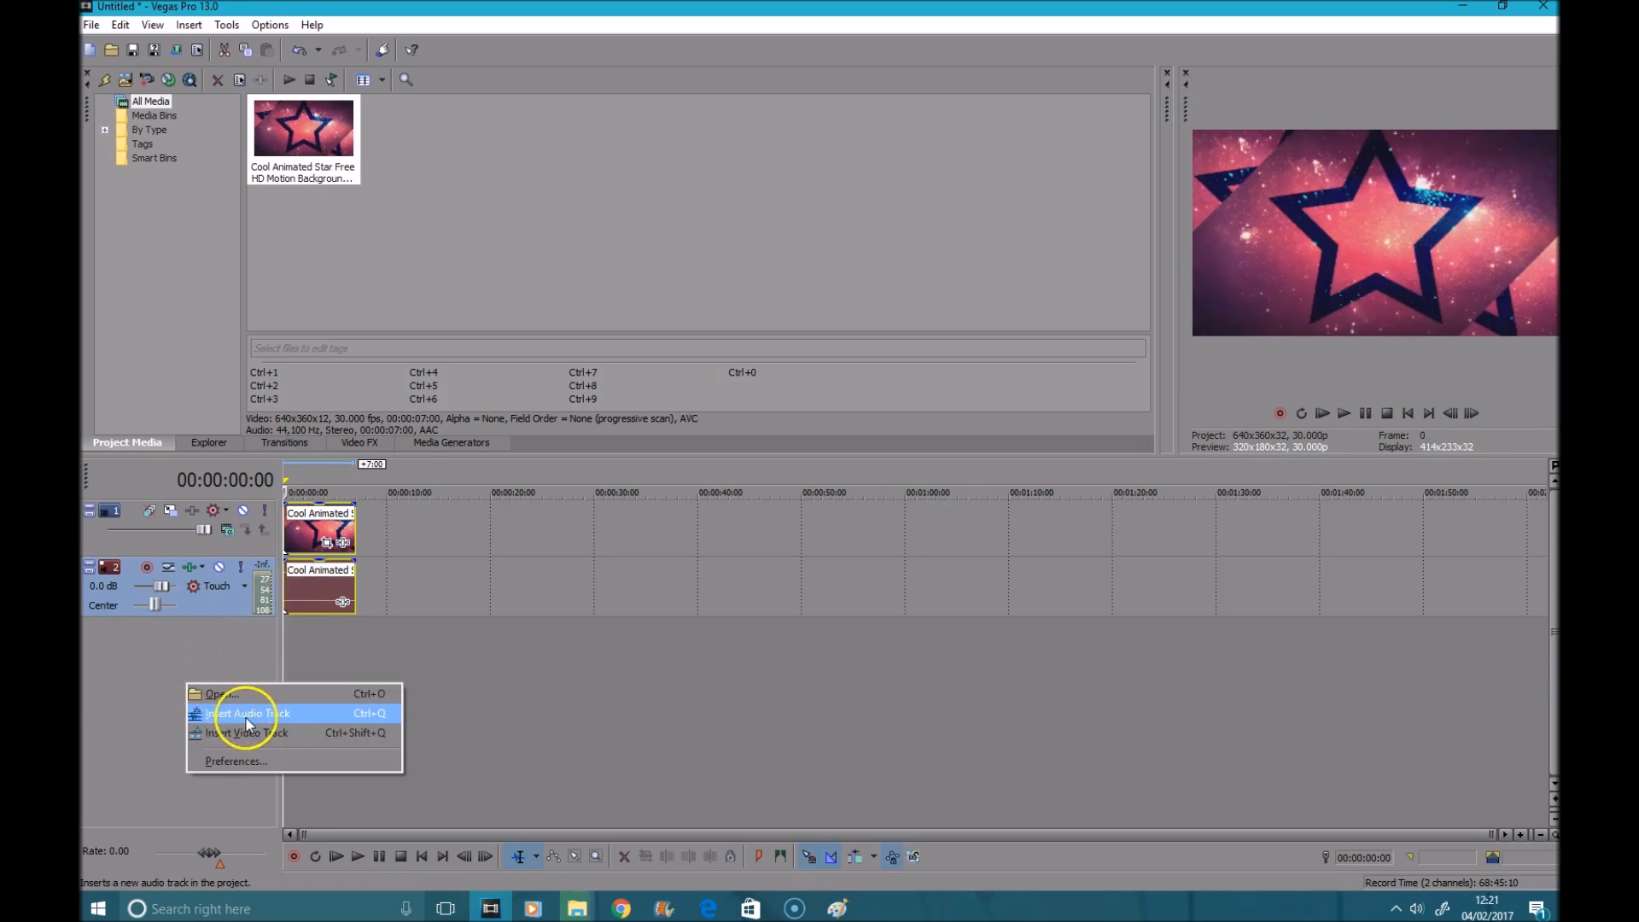
click(244, 716)
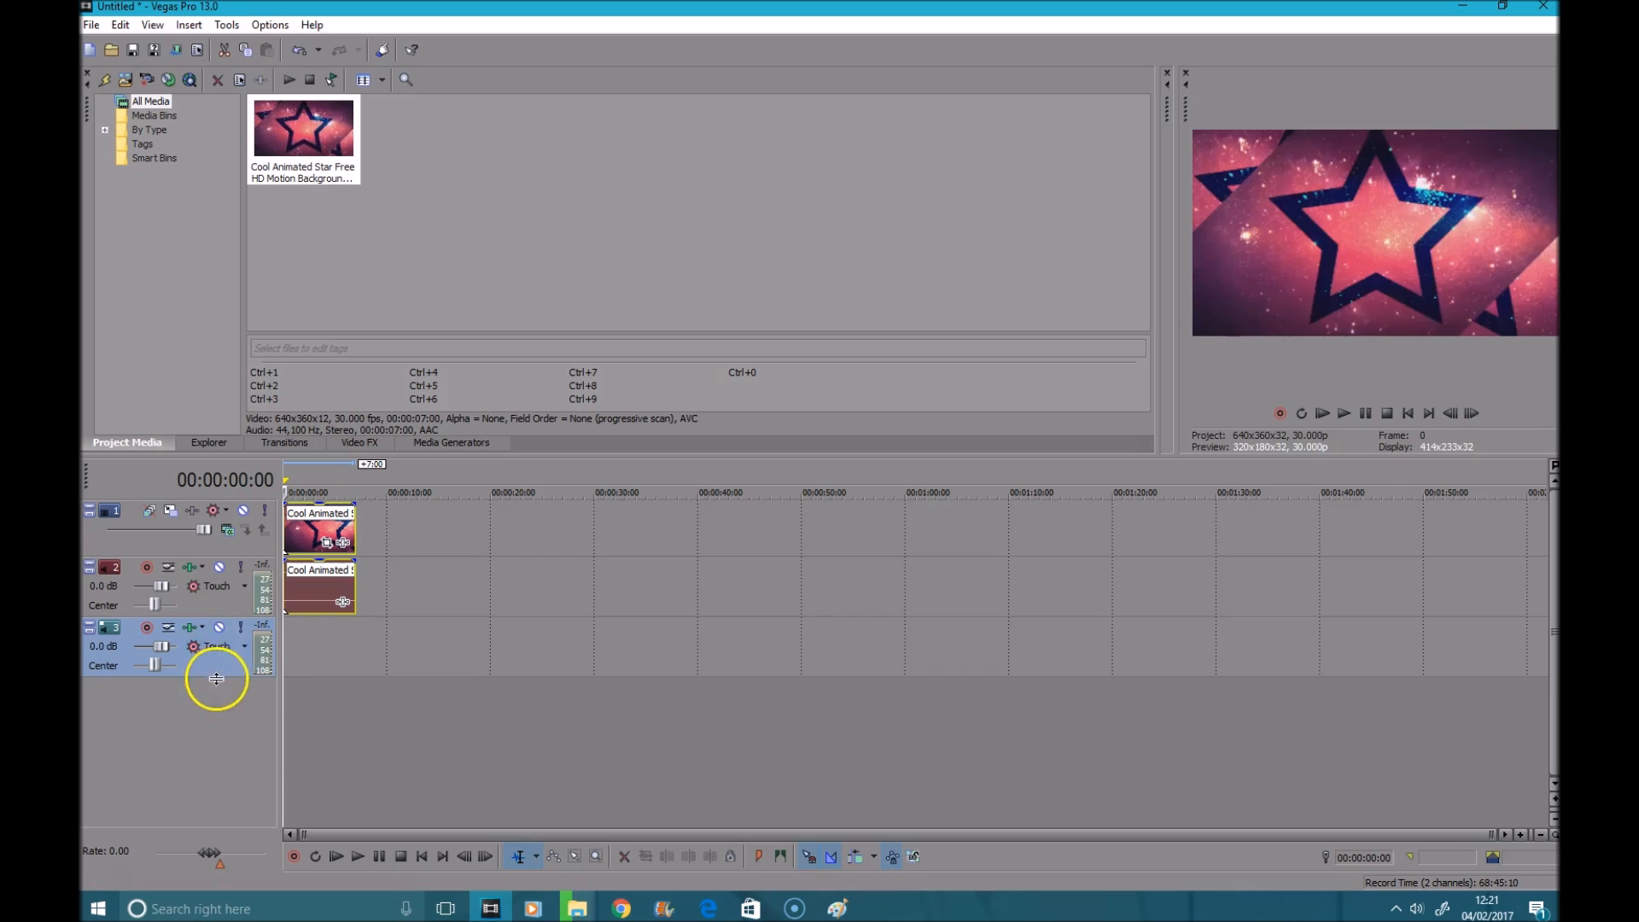
right_click(224, 650)
click(273, 328)
Insert a video track above the star clip and place "intro thing" from the "intro for video" folder at its start
right_click(242, 717)
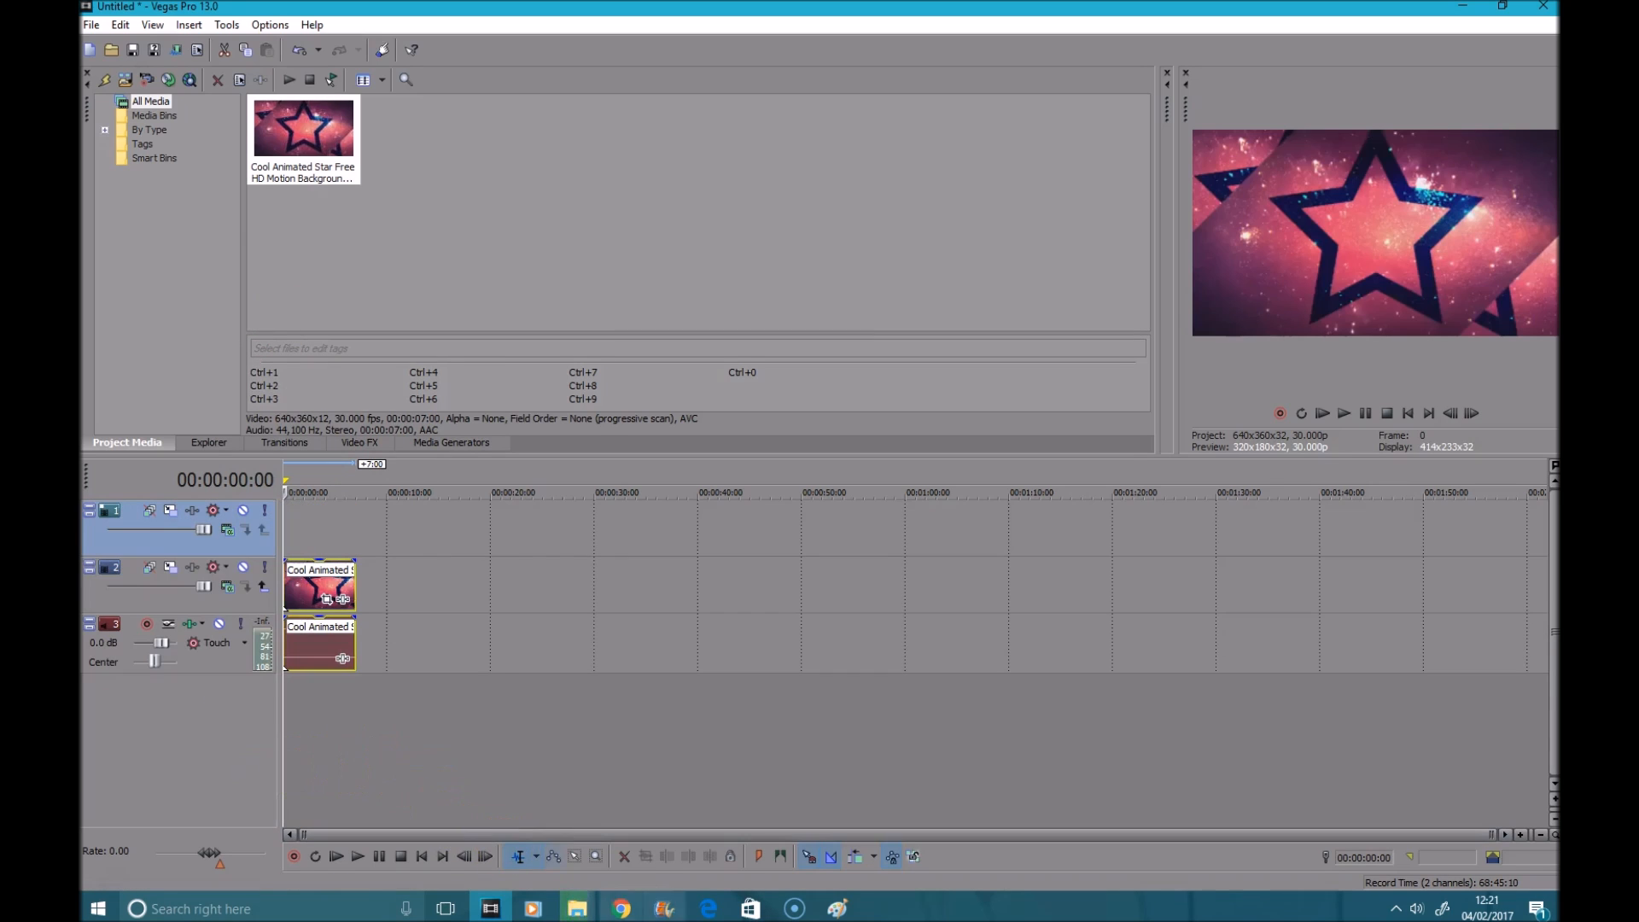
mouse_move(577, 906)
click(734, 832)
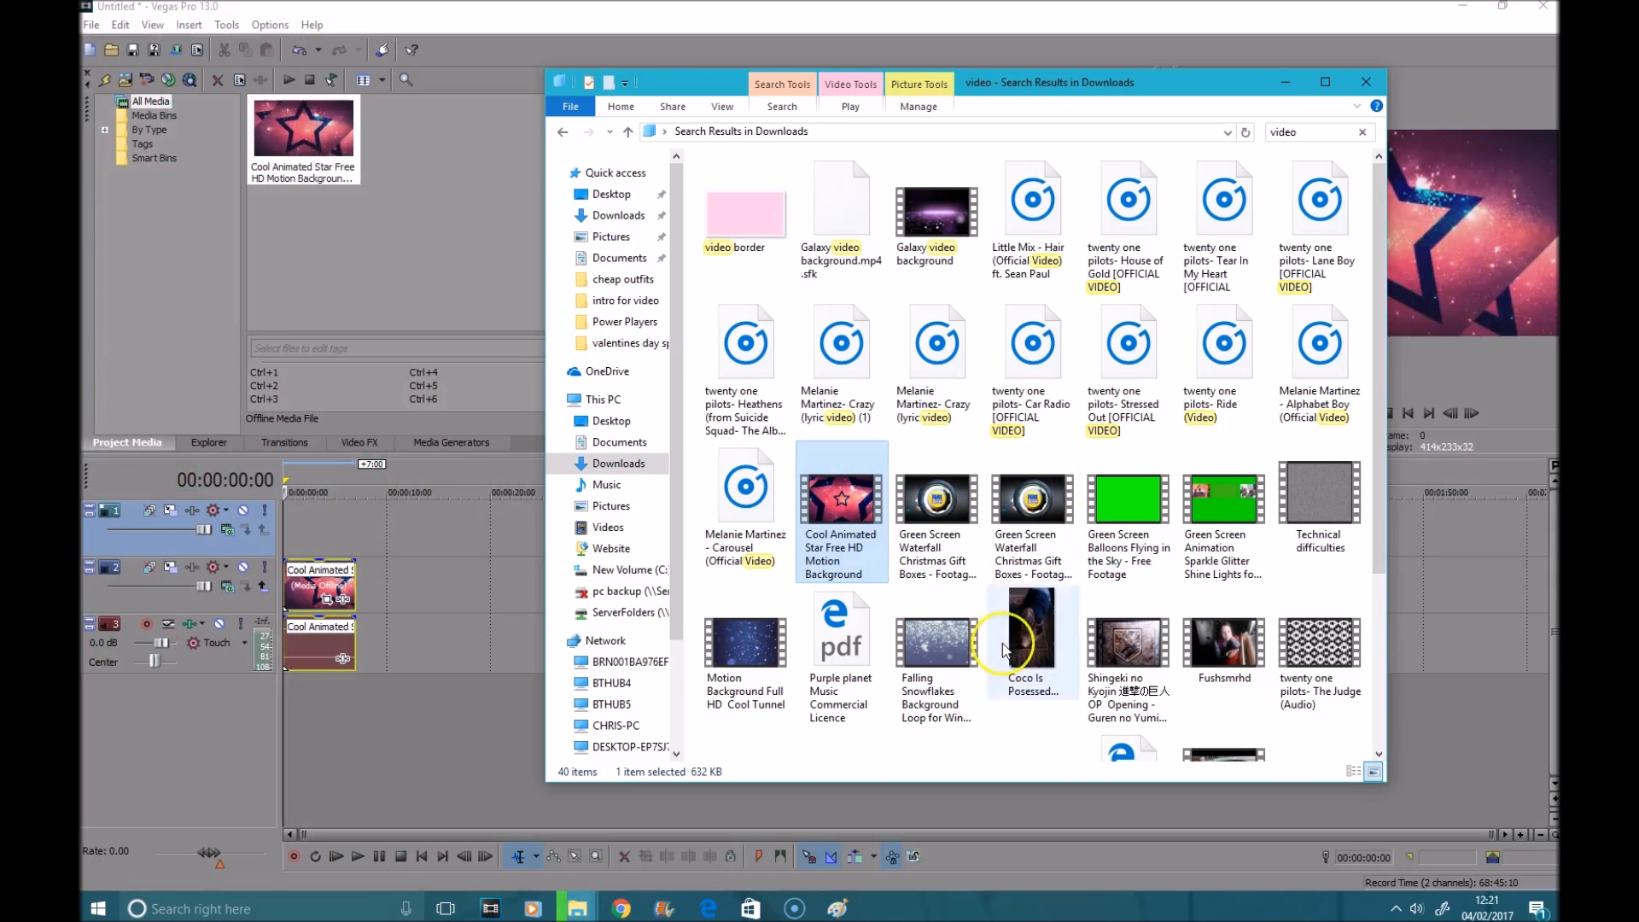
click(593, 301)
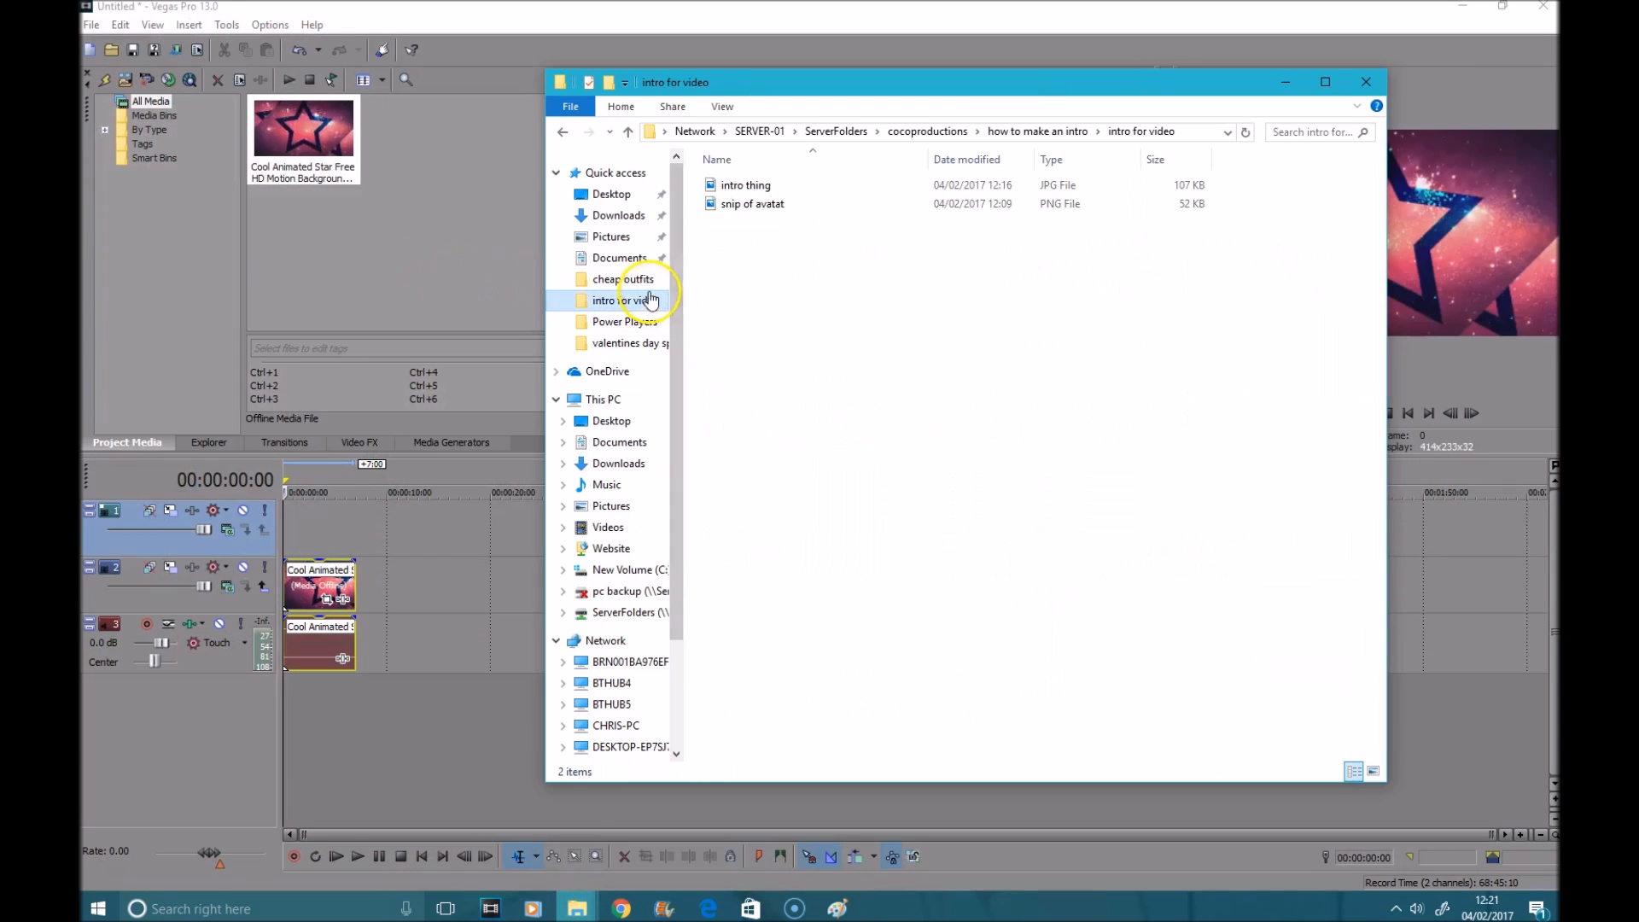
drag(745, 185, 297, 538)
click(1300, 82)
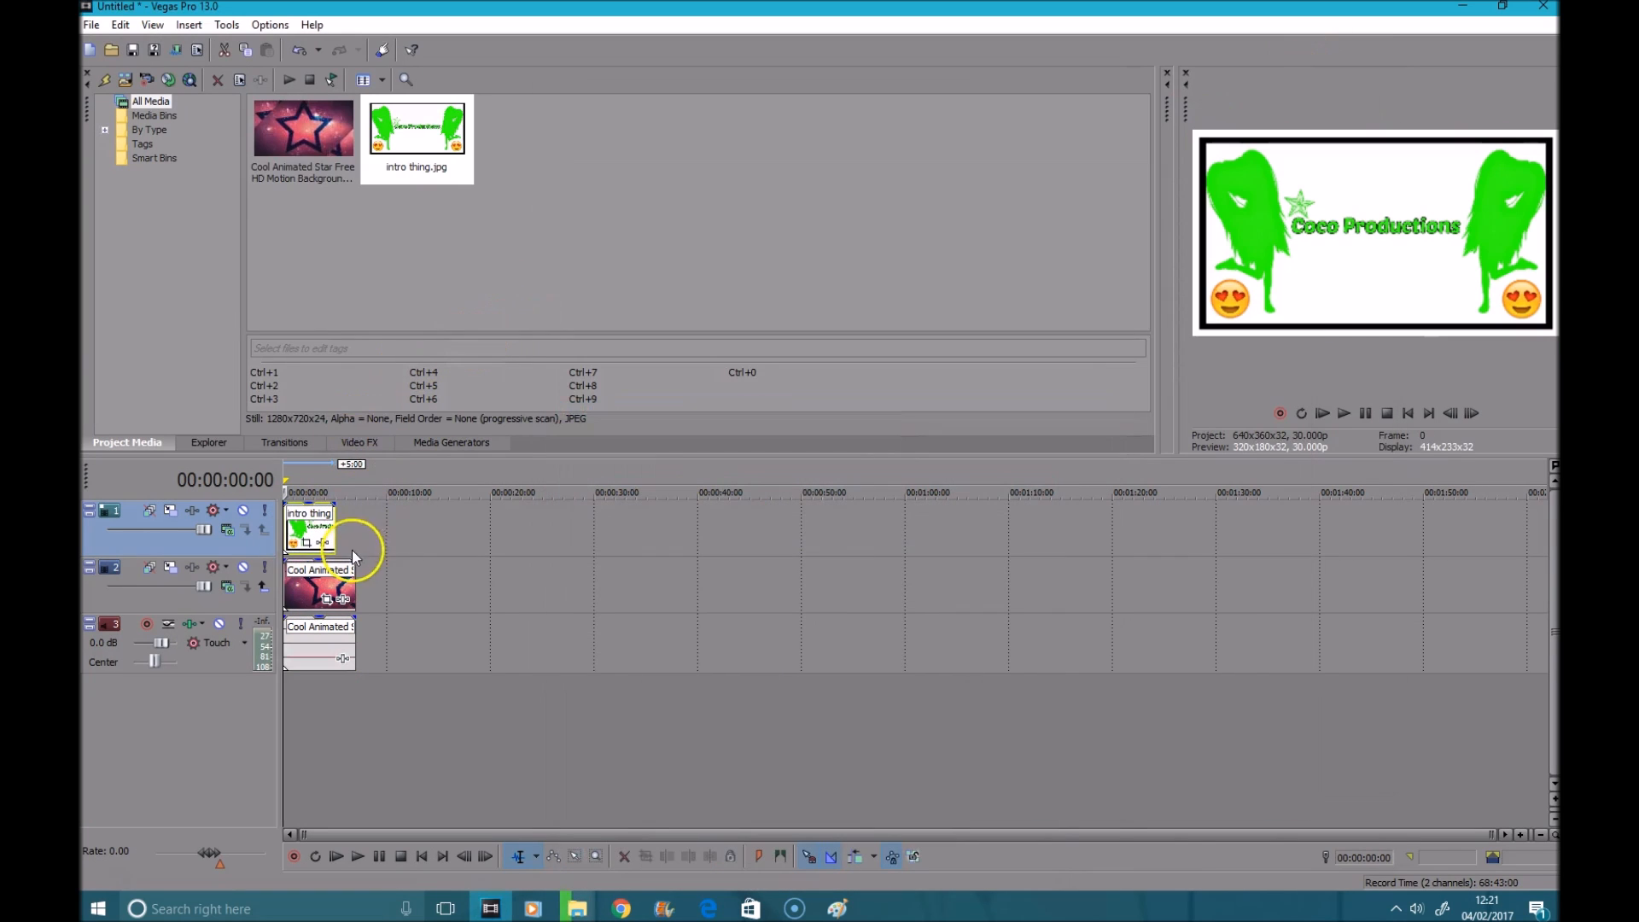
Extend the "intro thing" picture to the end of the star clip and play the timeline, returning to the start
drag(341, 536, 350, 537)
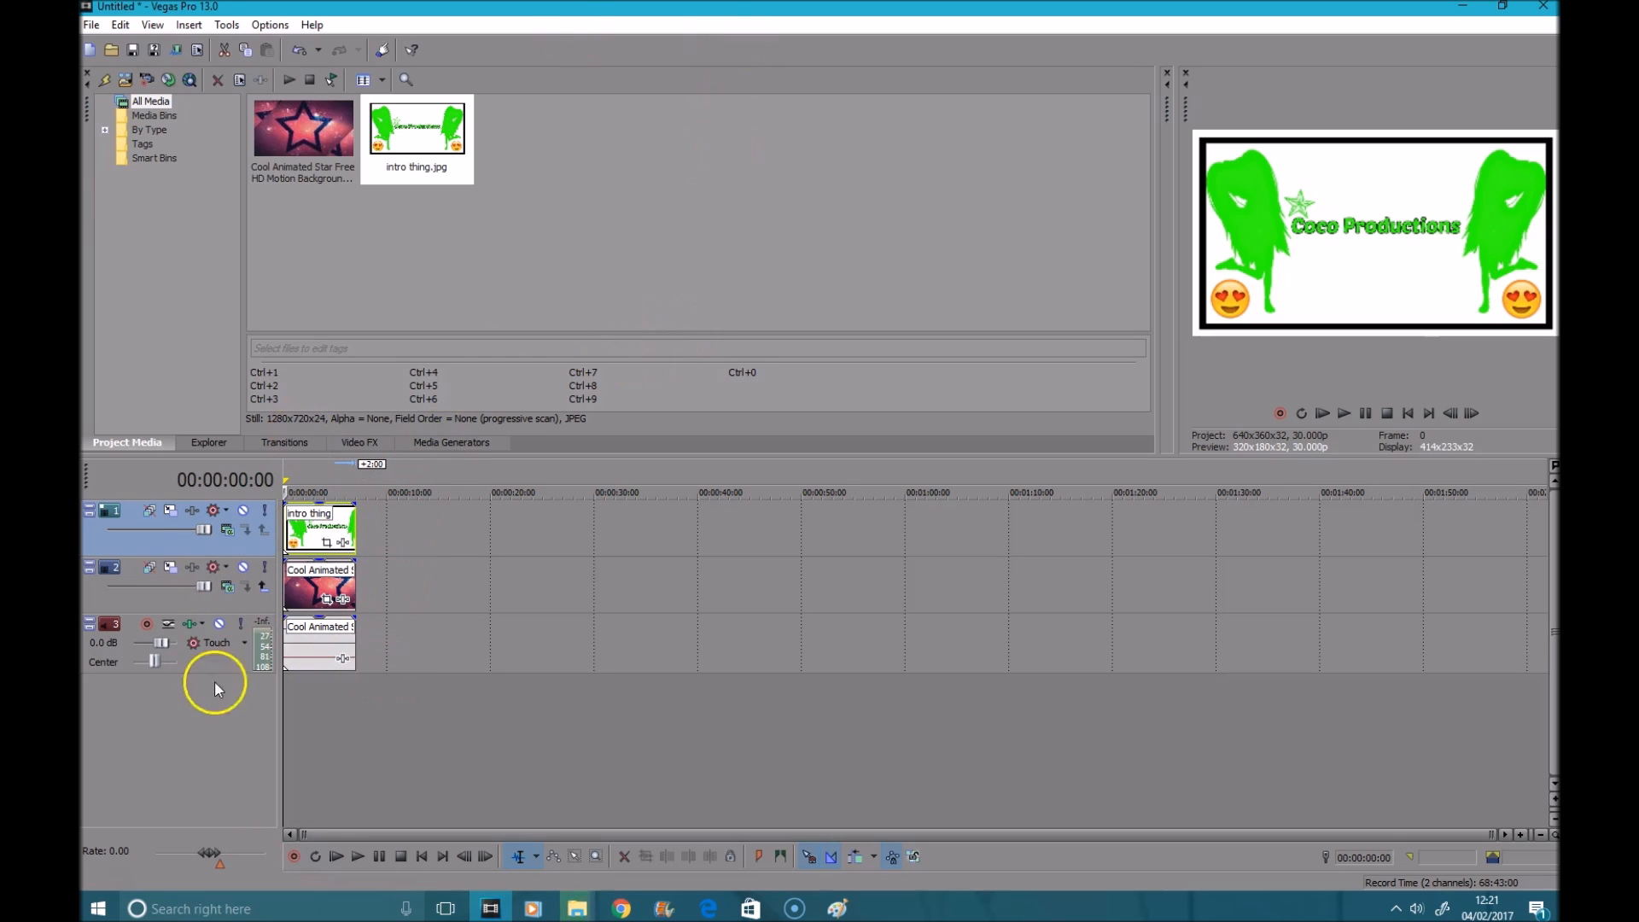
scroll(478, 784, up, 3)
click(457, 718)
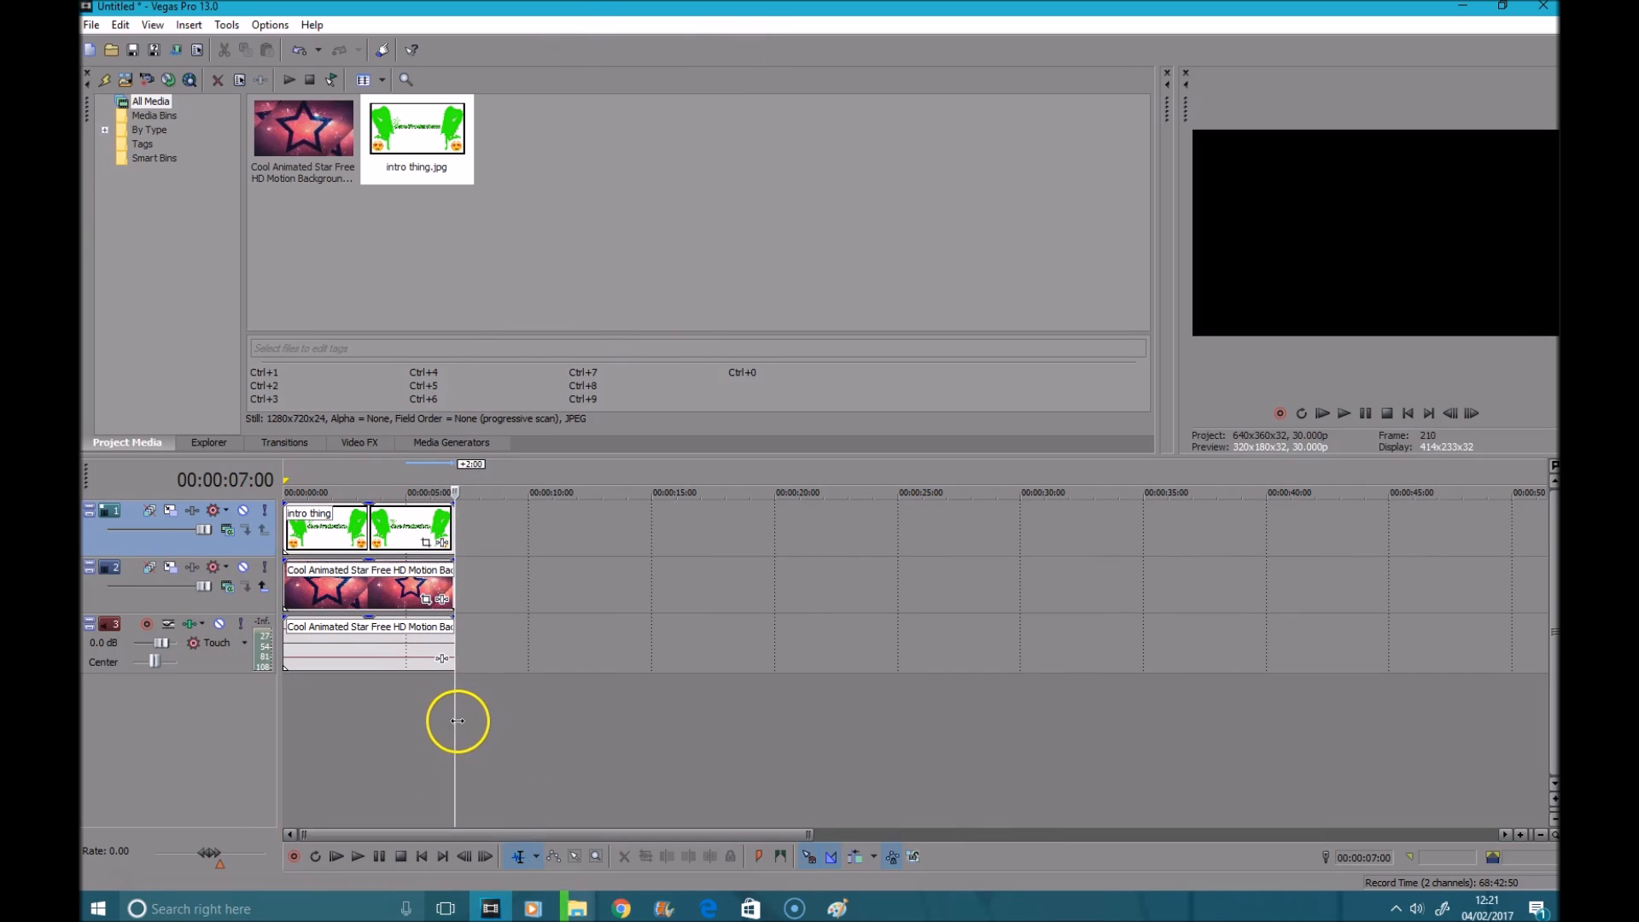
drag(439, 721, 261, 741)
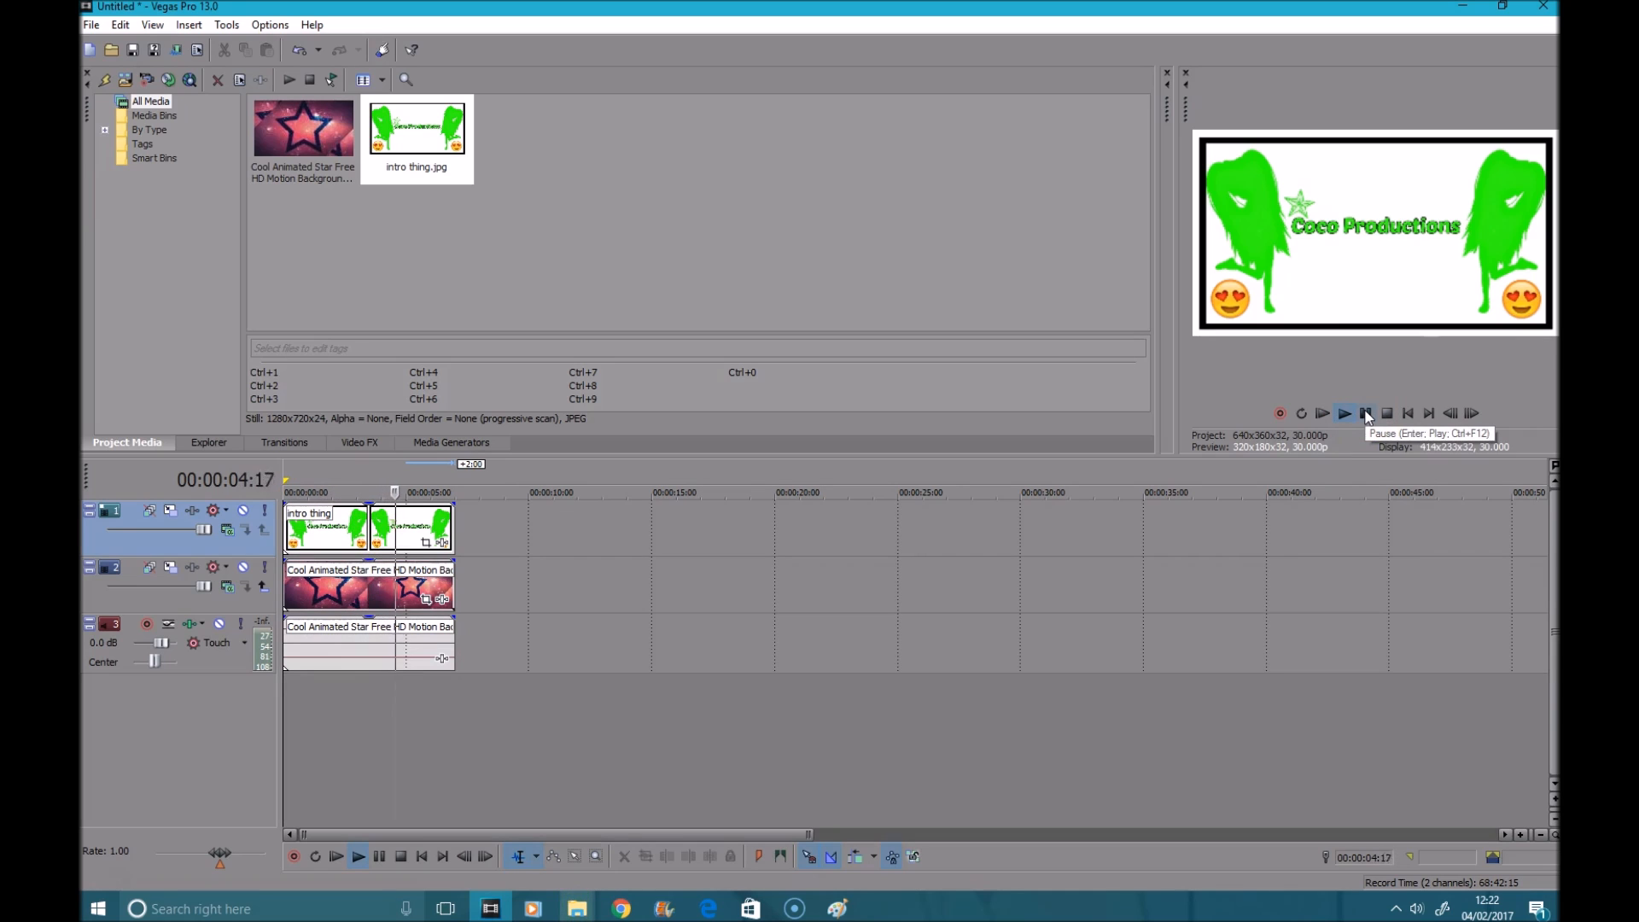
click(664, 790)
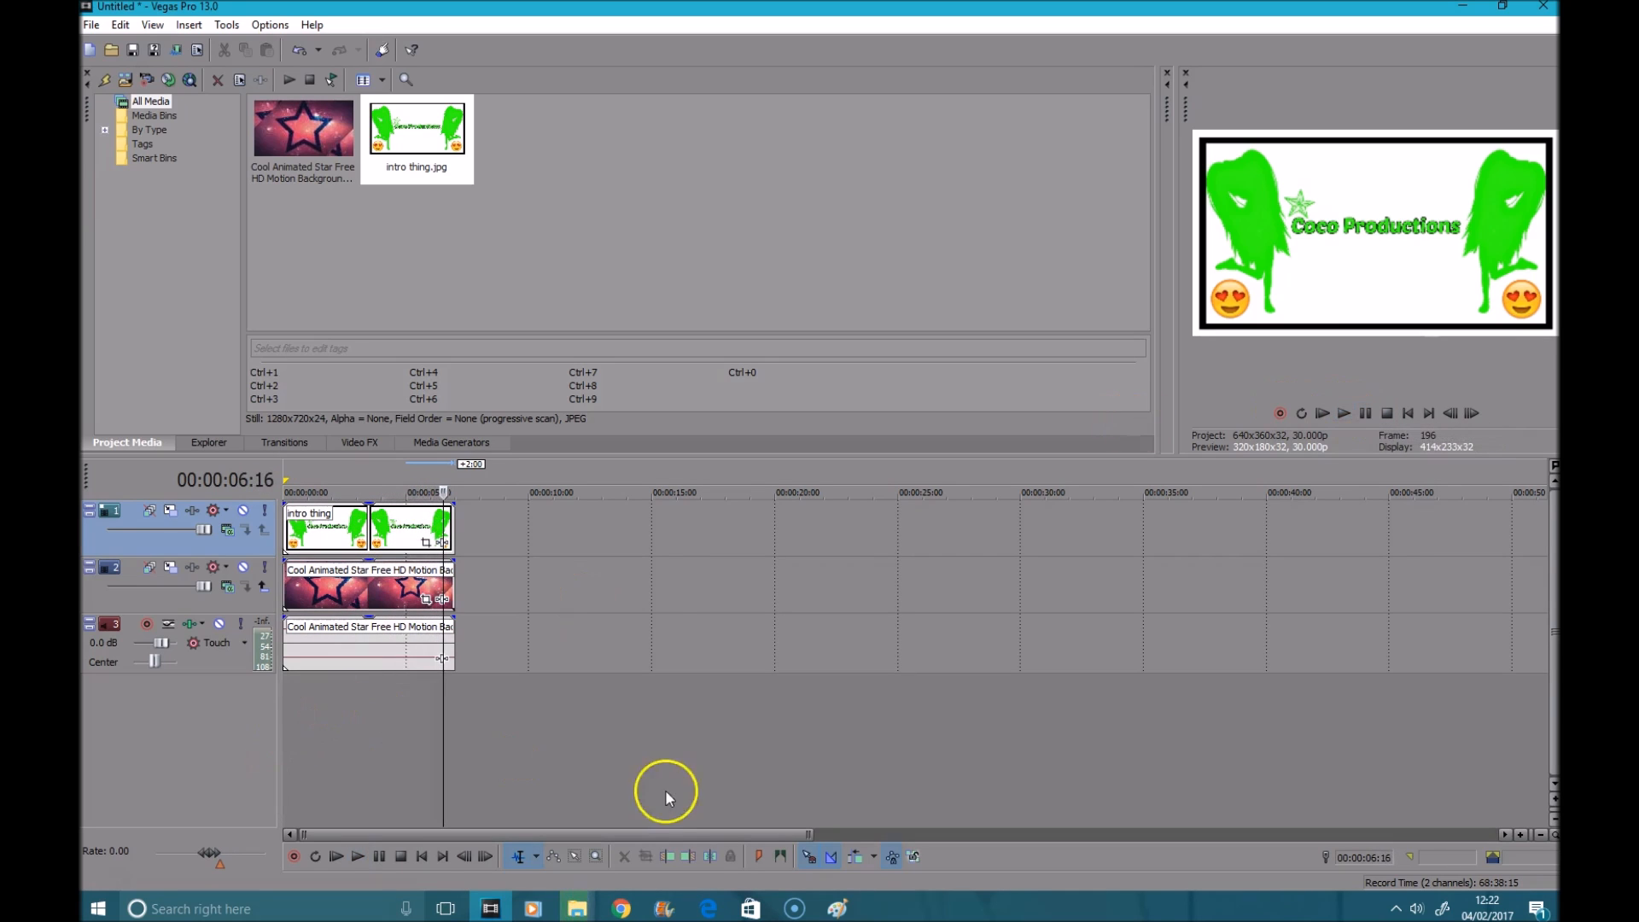
key(ctrl+Home)
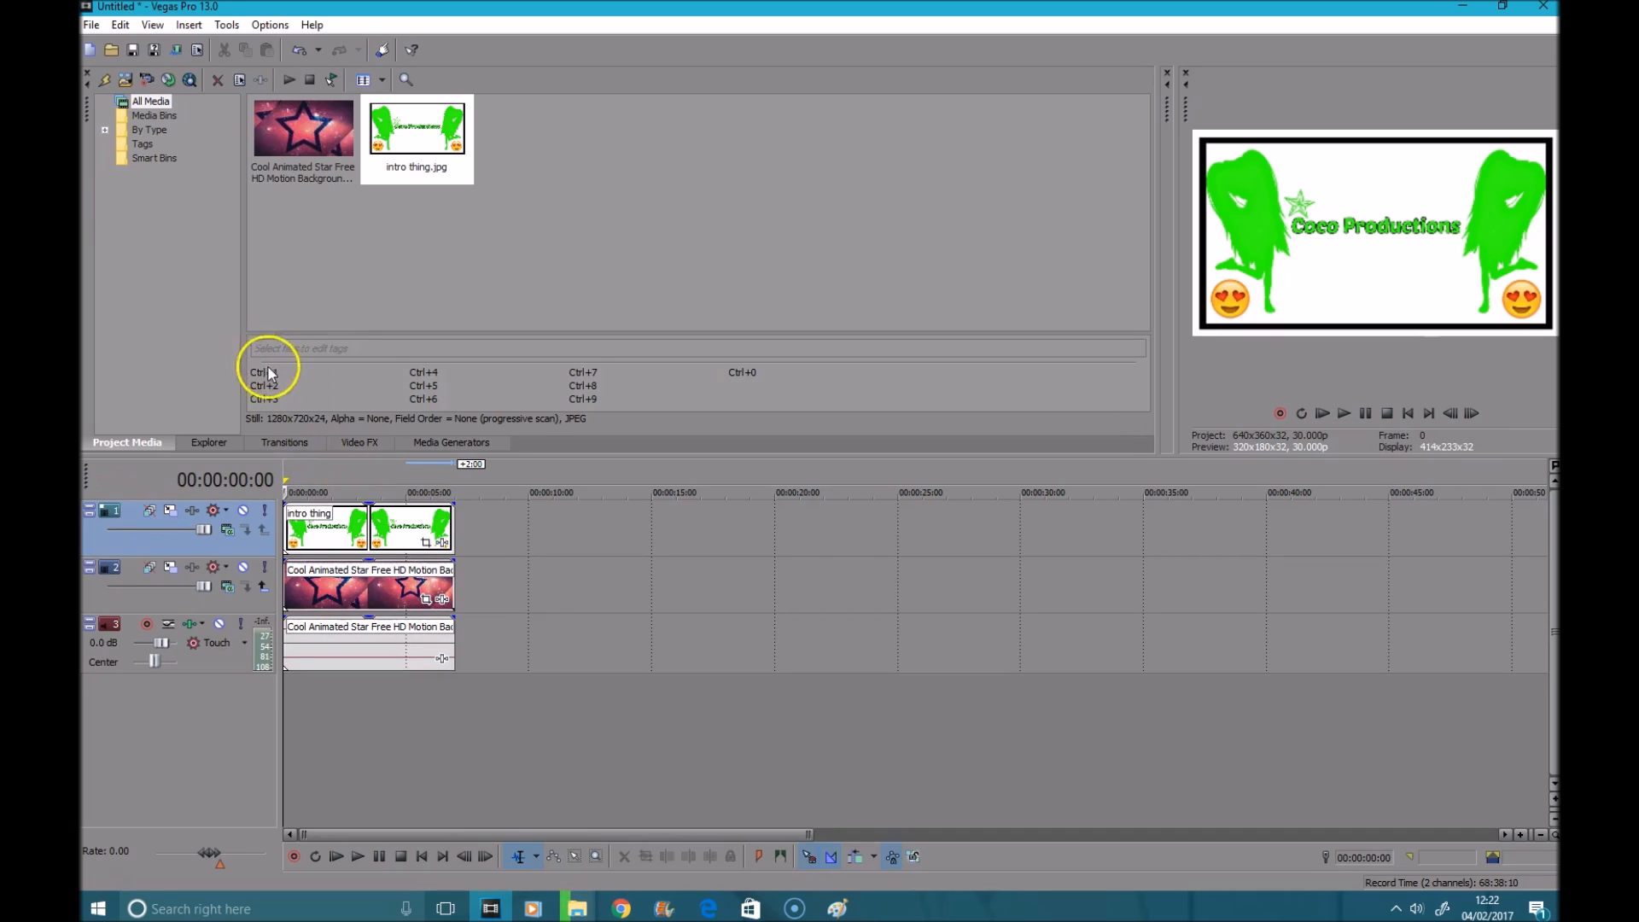
Add the Sony Chroma Keyer as a media effect to the "intro thing" picture
right_click(321, 537)
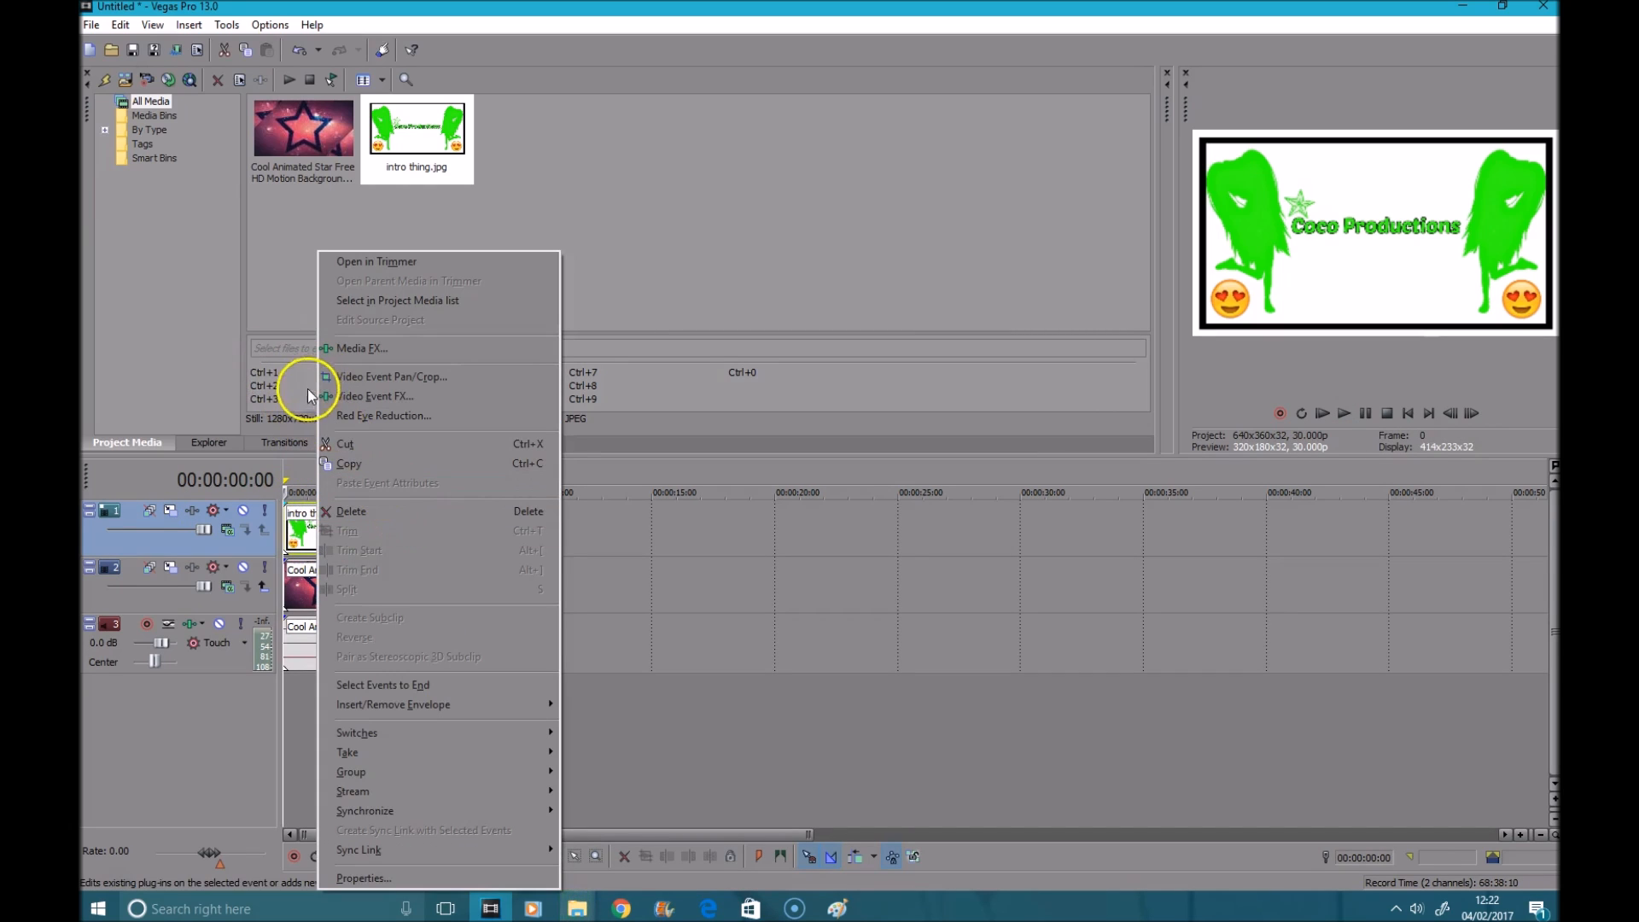
click(294, 535)
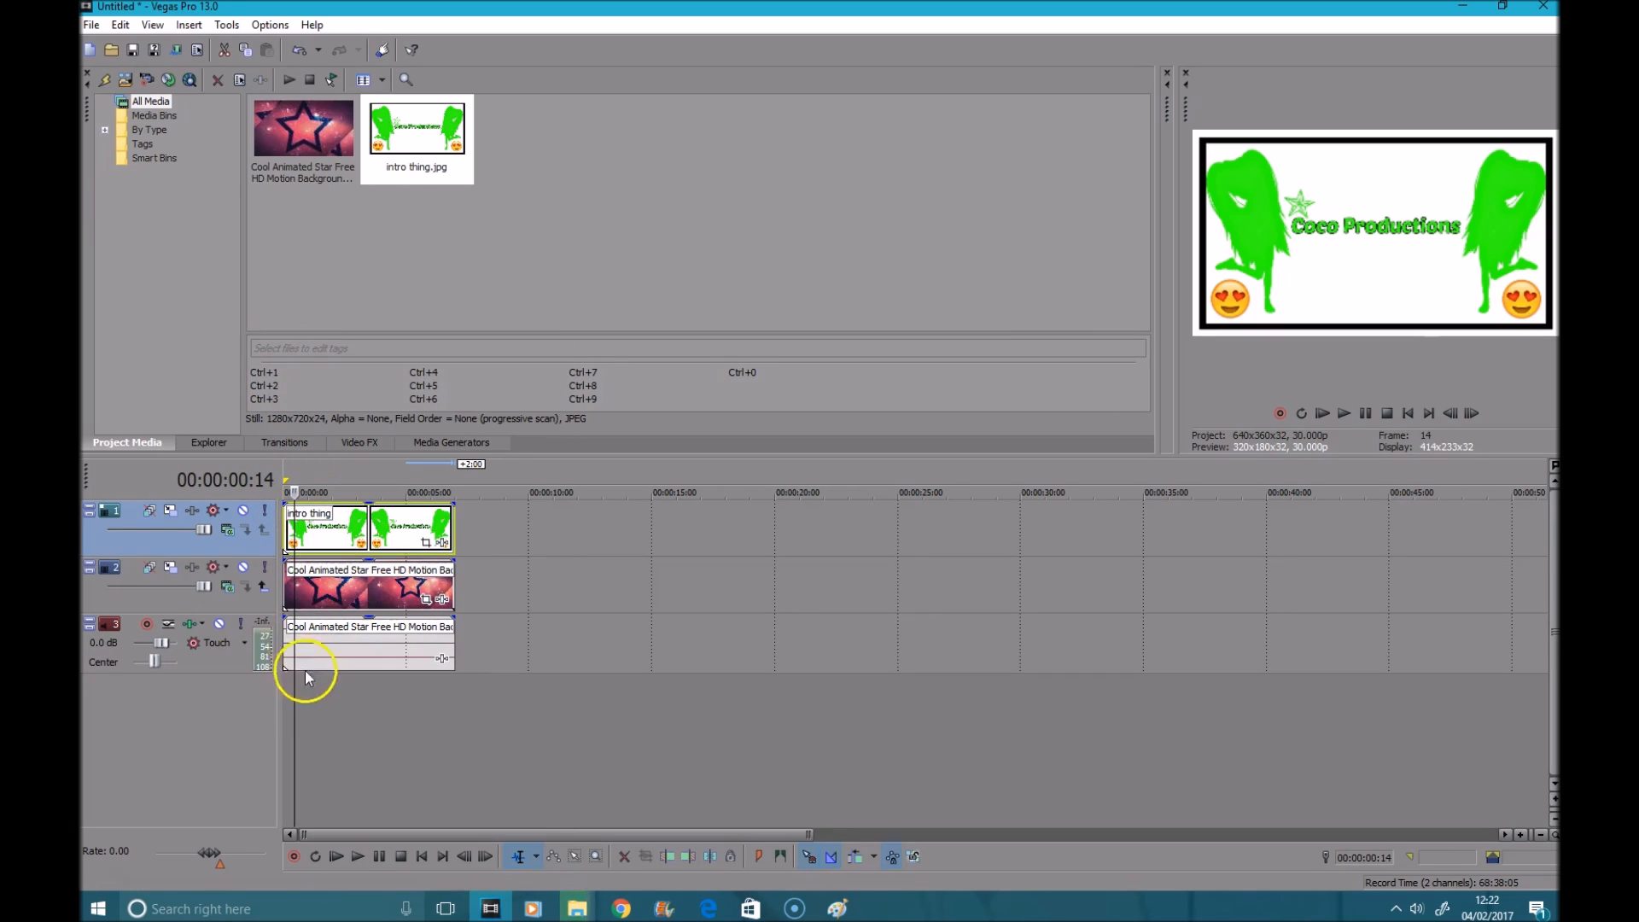
click(284, 691)
right_click(345, 524)
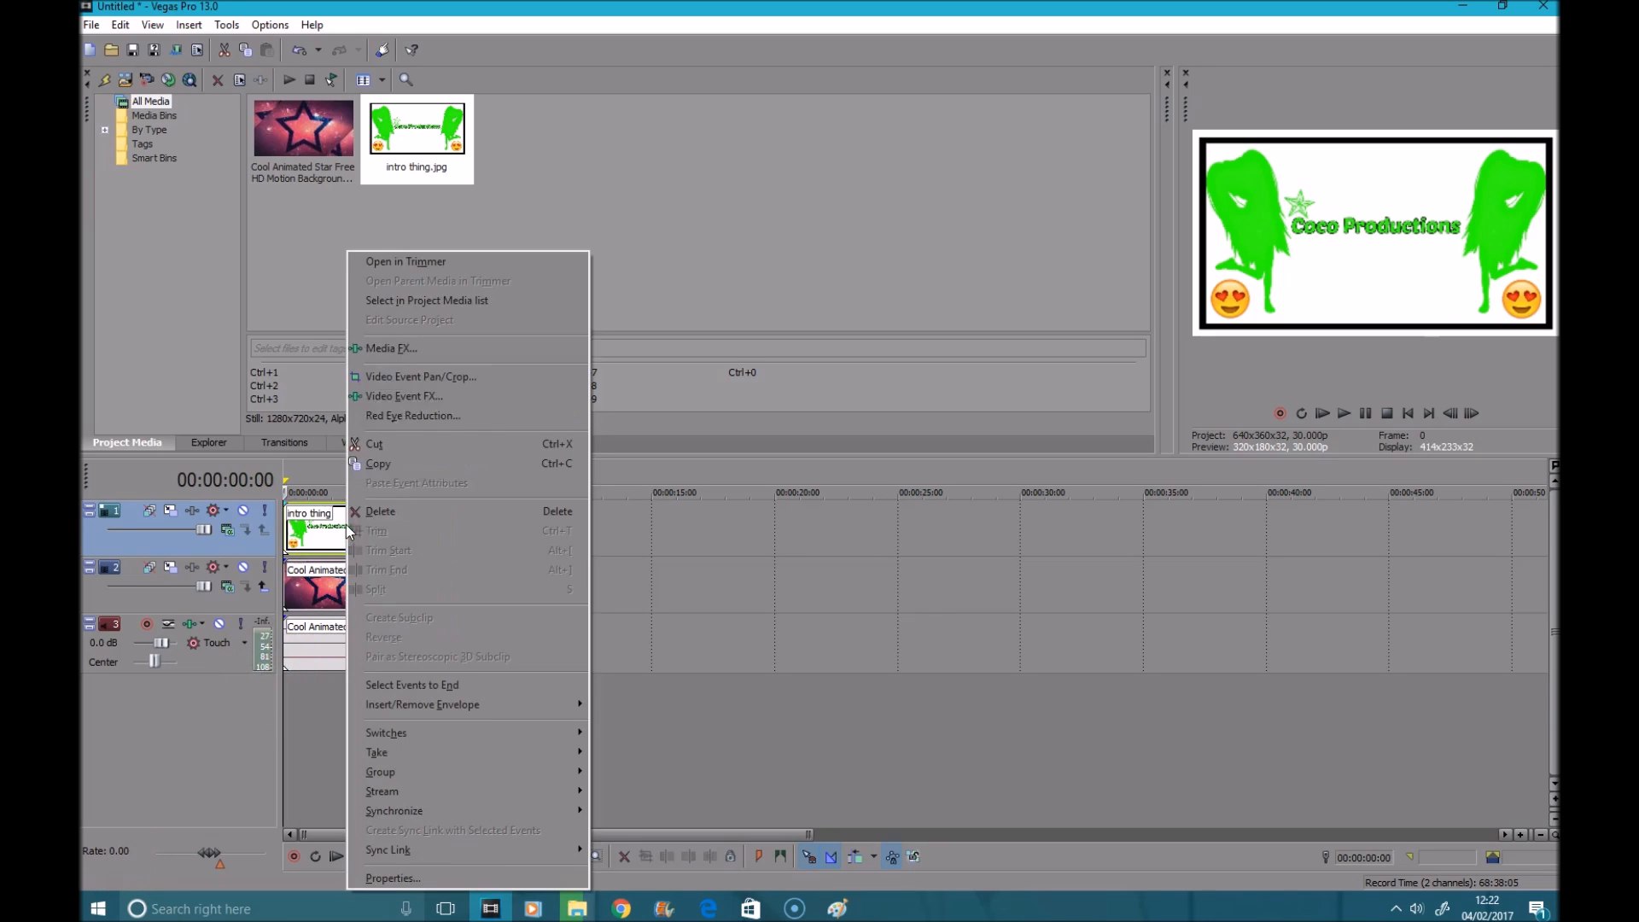
click(389, 346)
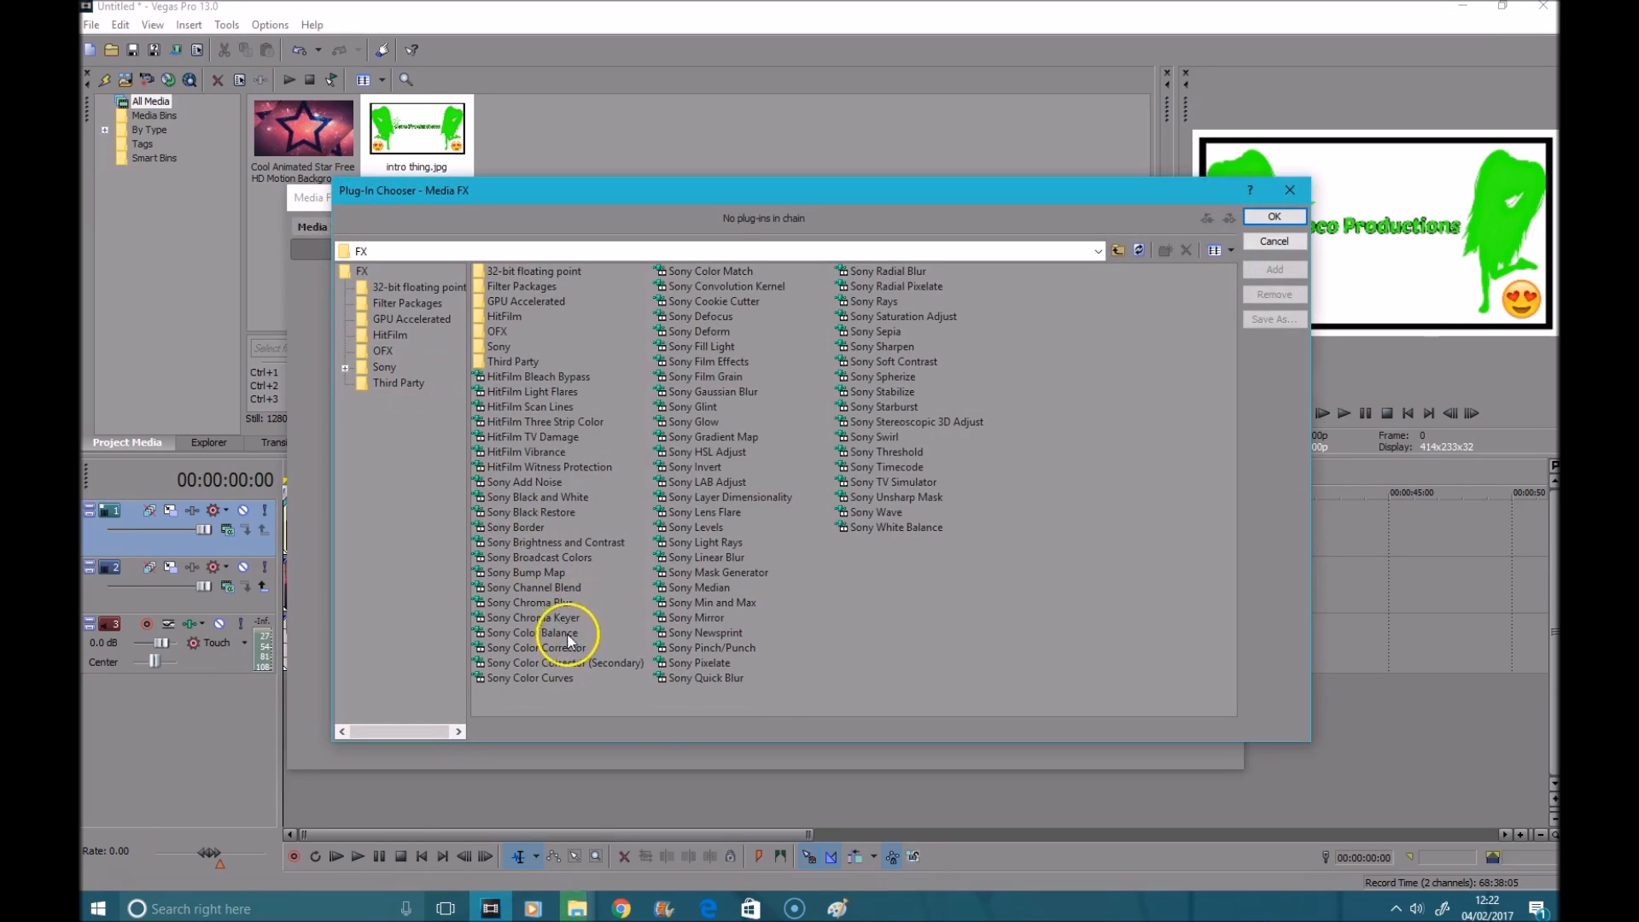
click(546, 618)
click(1275, 216)
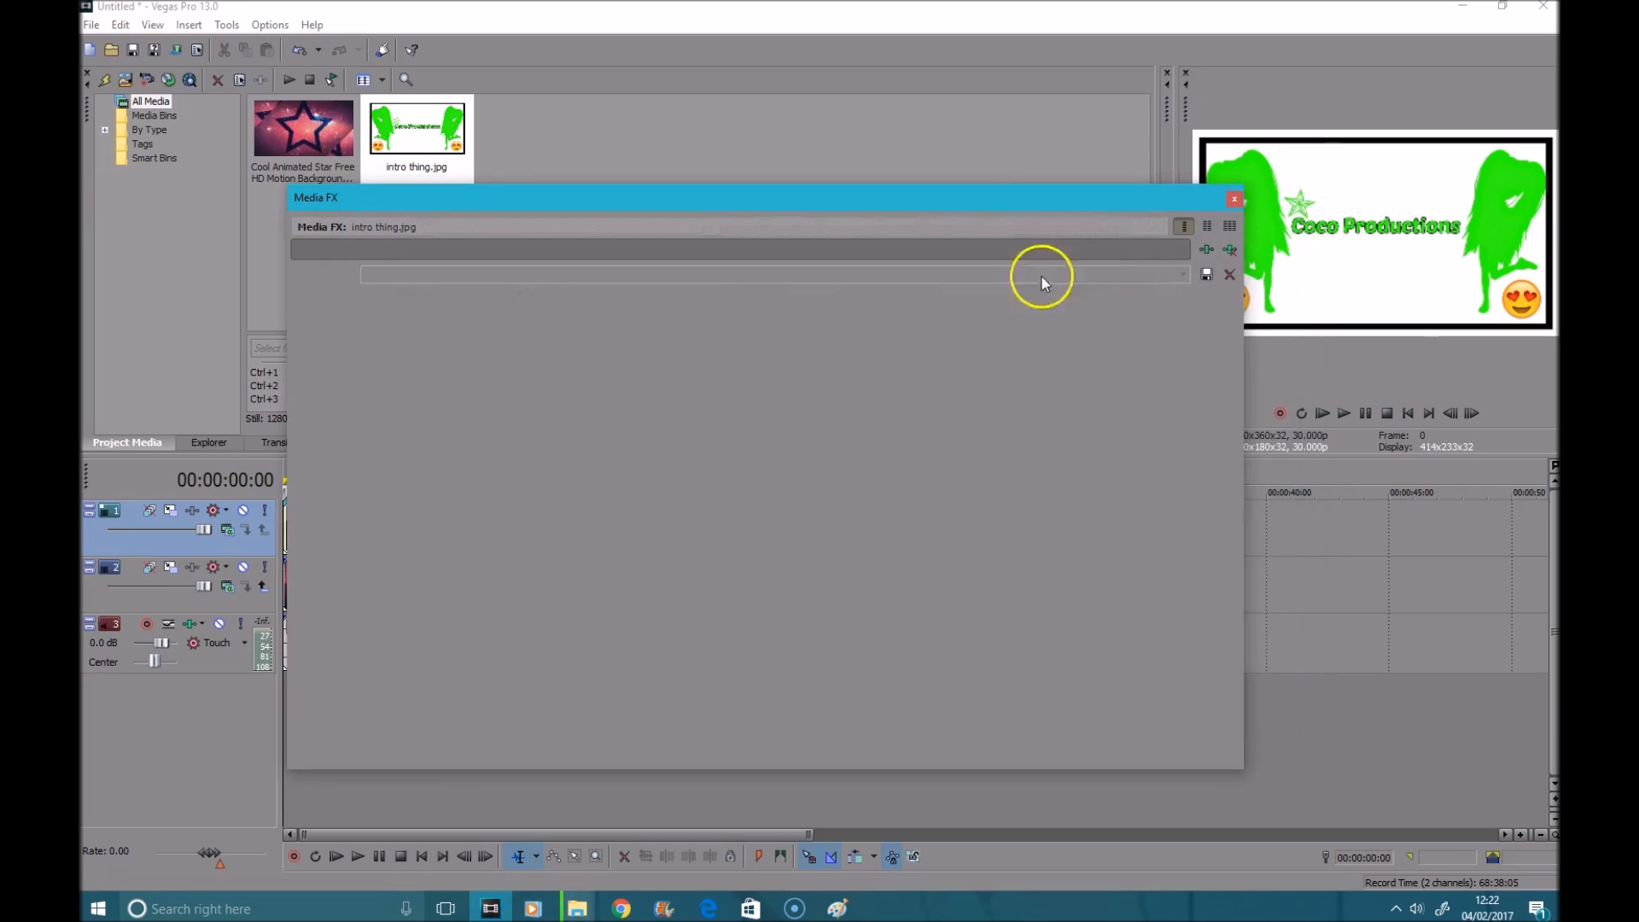
Set the Chroma Keyer color to the silhouettes' green by sampling it from the video preview, and close the effect settings
click(429, 331)
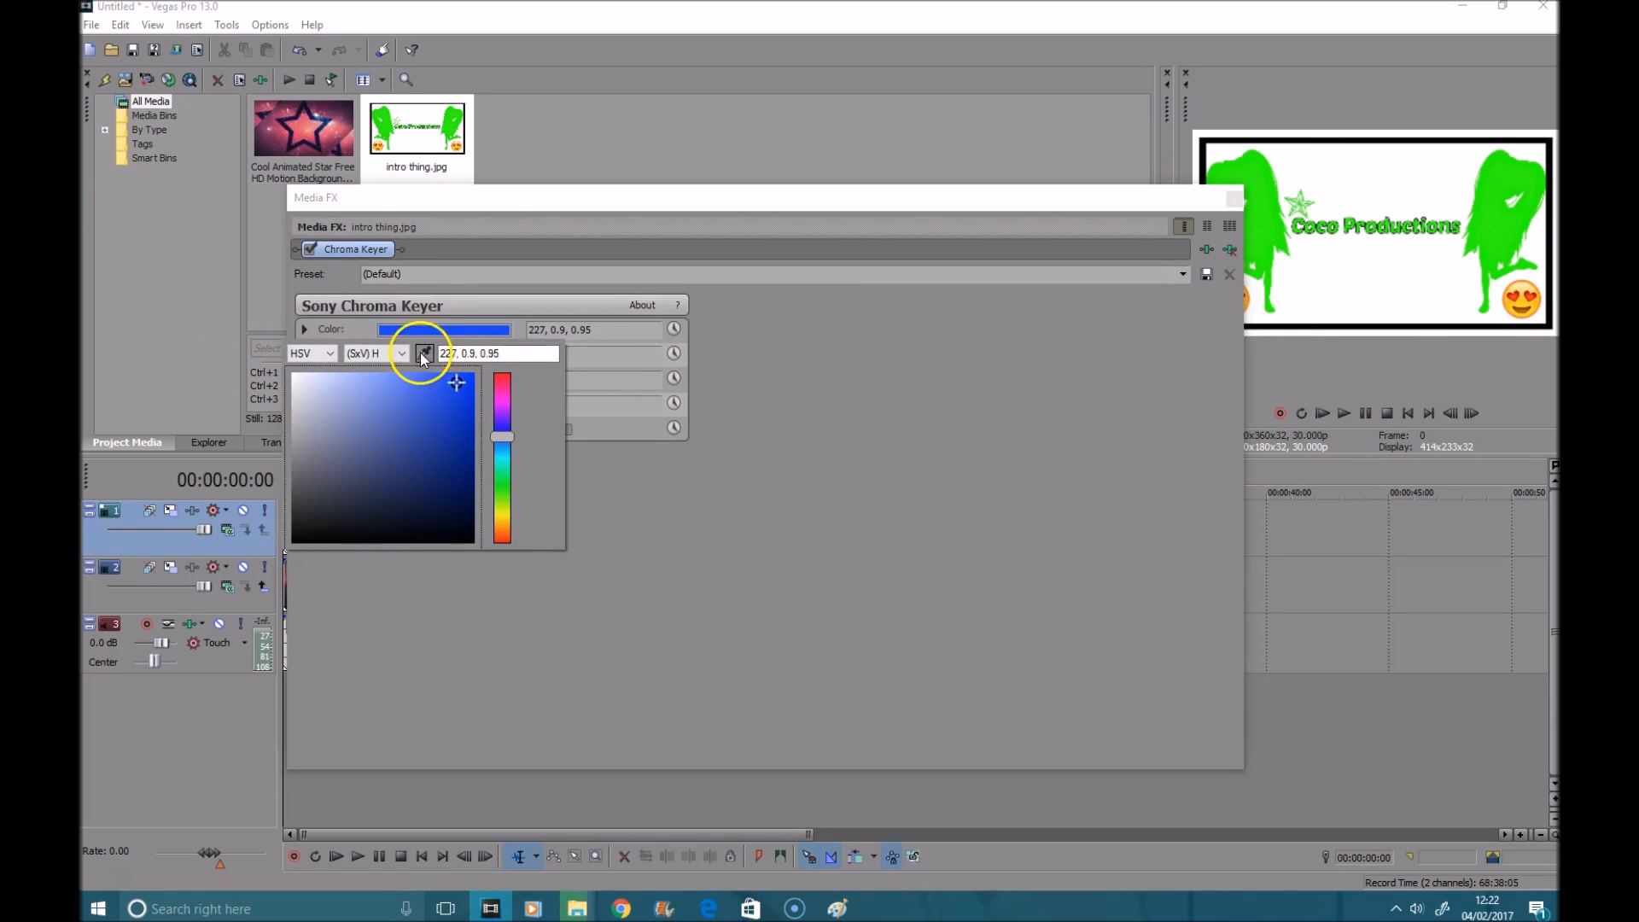
click(1305, 321)
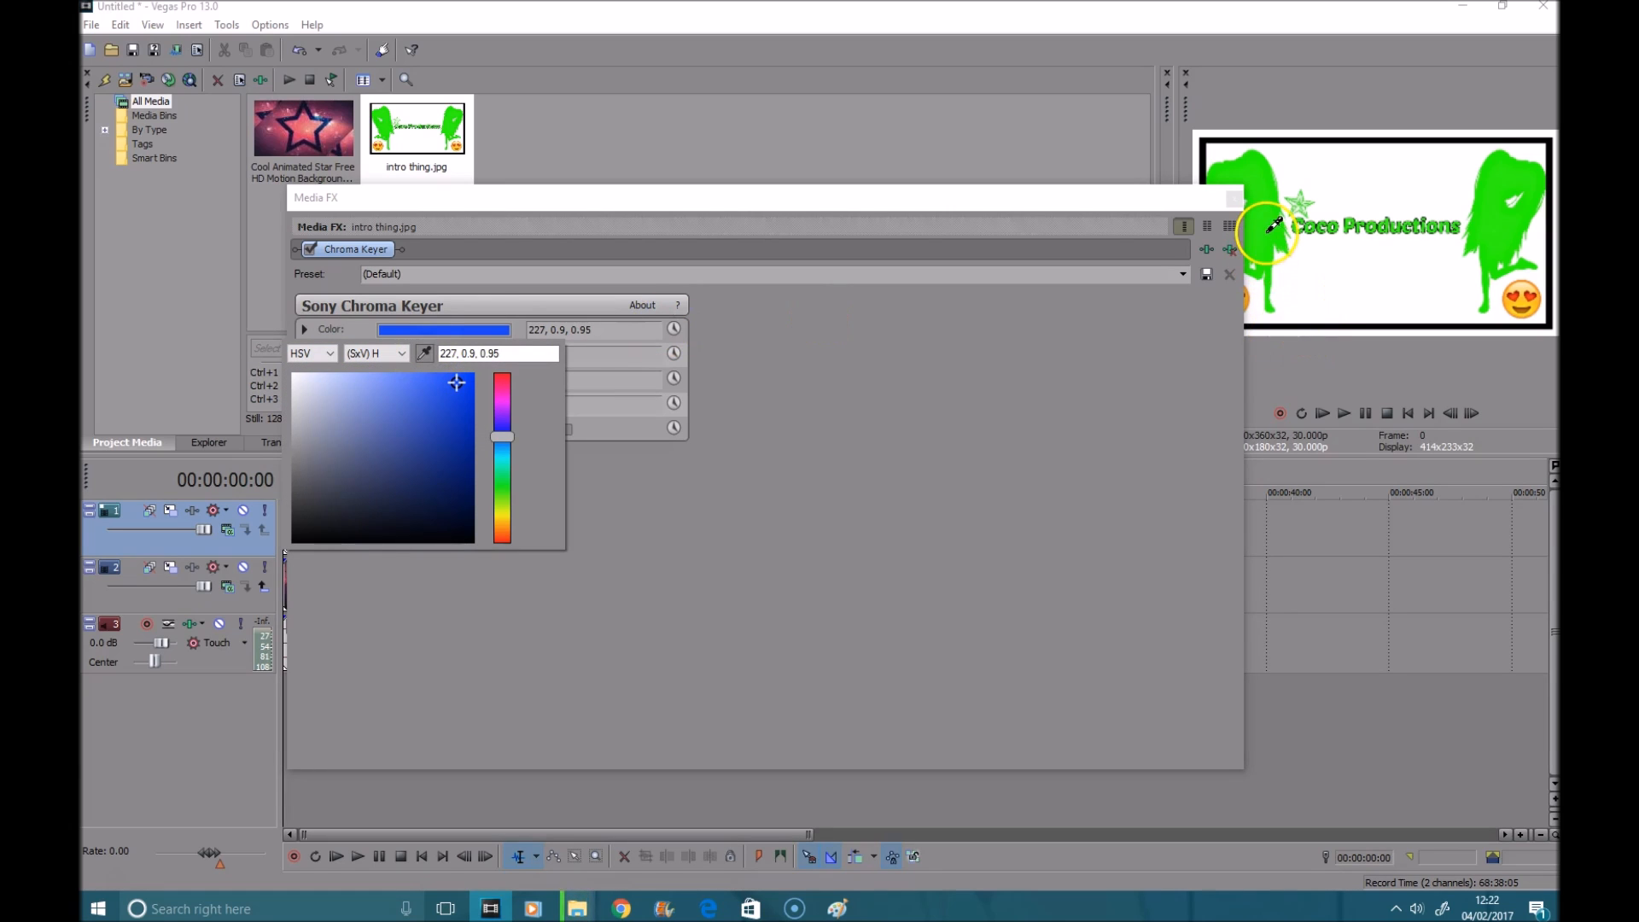
click(1226, 199)
click(1234, 198)
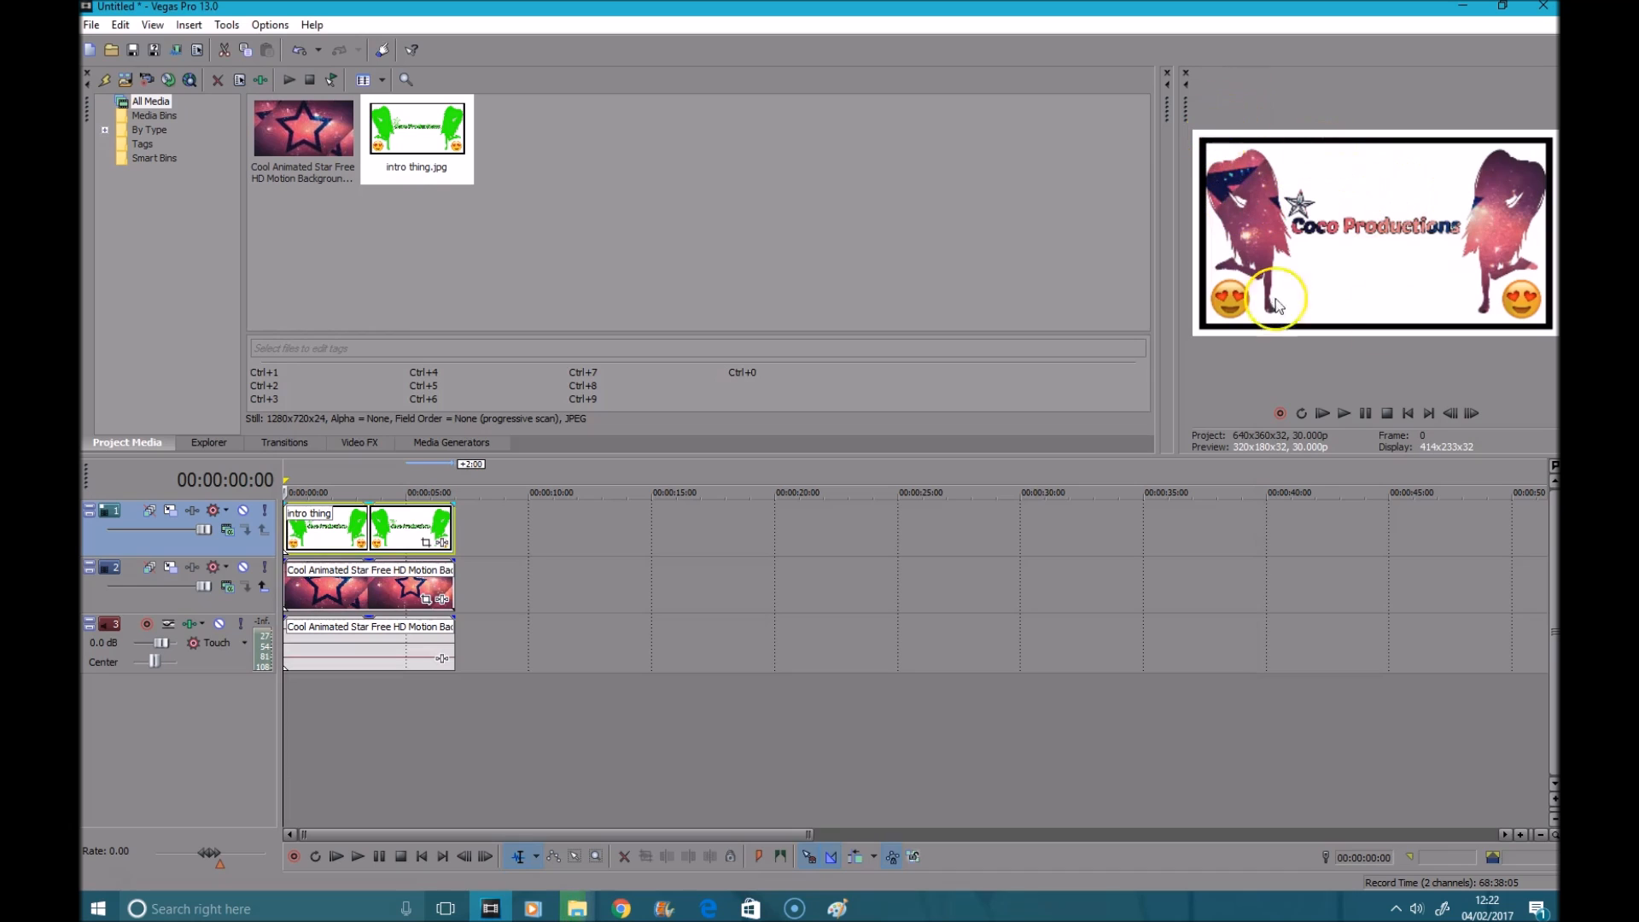
Play the keyed intro through to its end and return to the timeline's start
click(1344, 418)
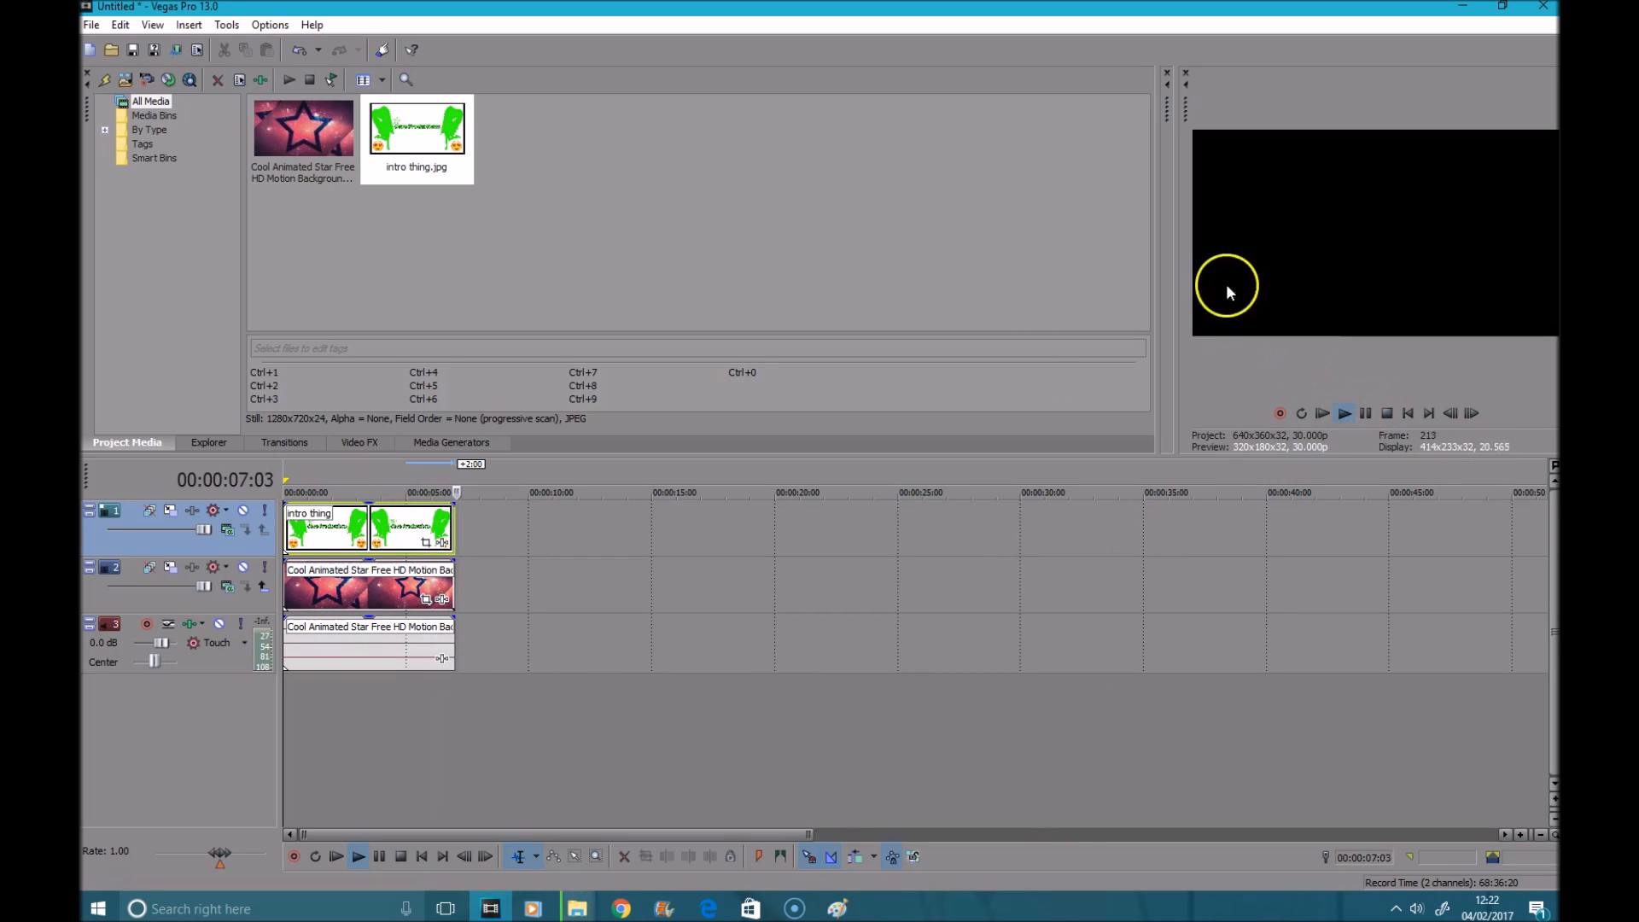
click(1366, 413)
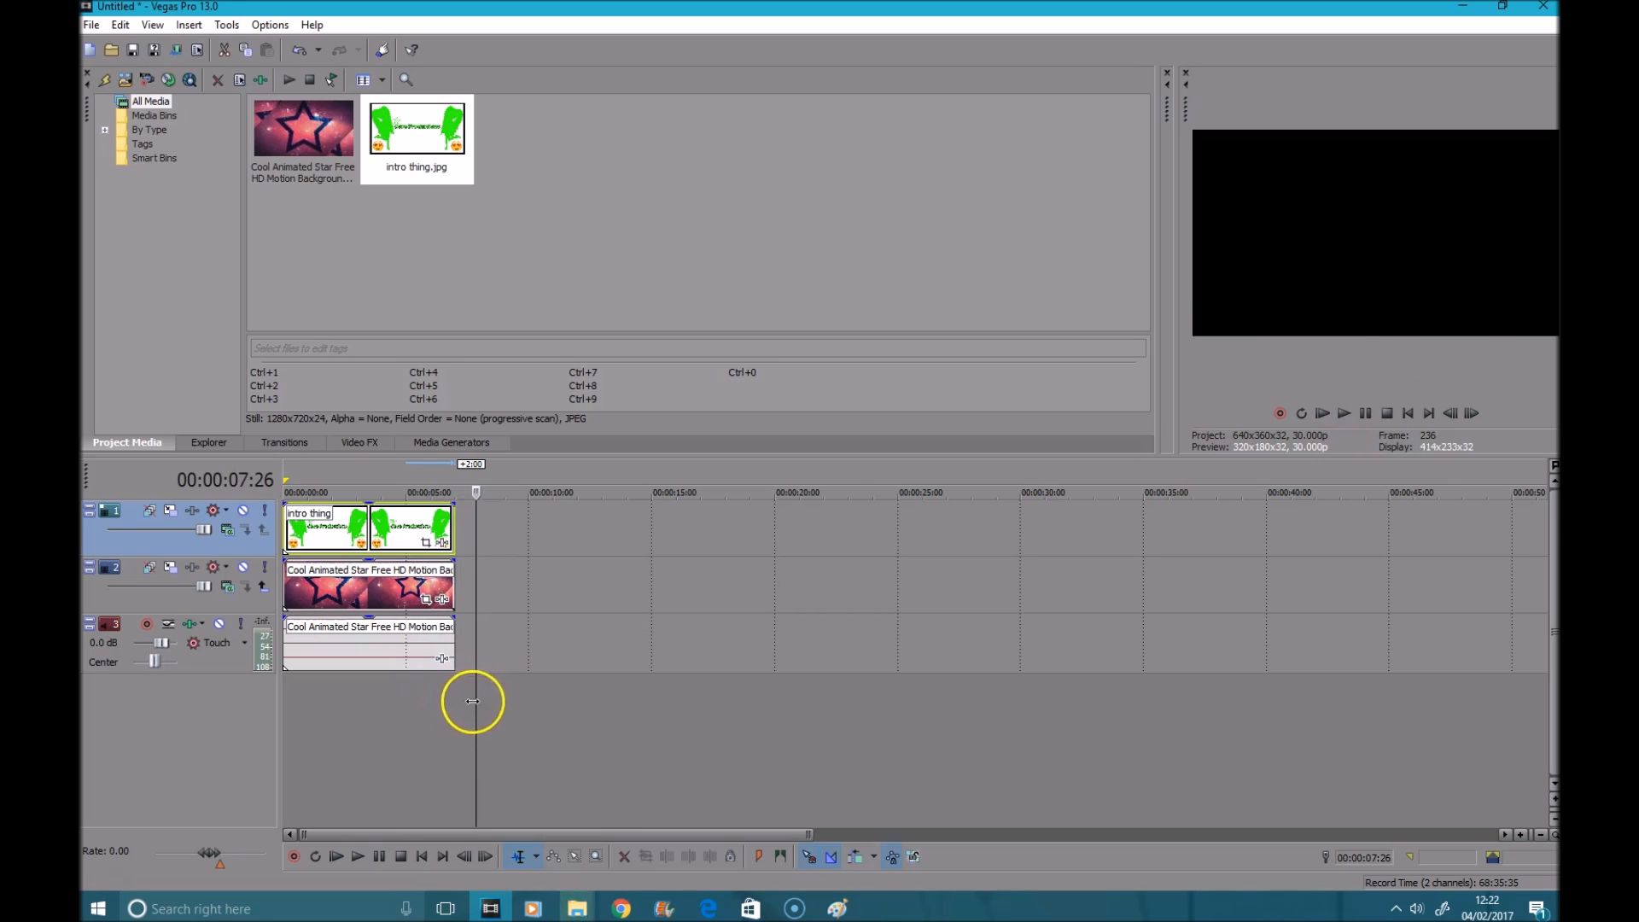
key(Home)
Set the picture's Chroma Keyer low threshold to 0.000 and high threshold to 0.395, and play the intro
right_click(385, 546)
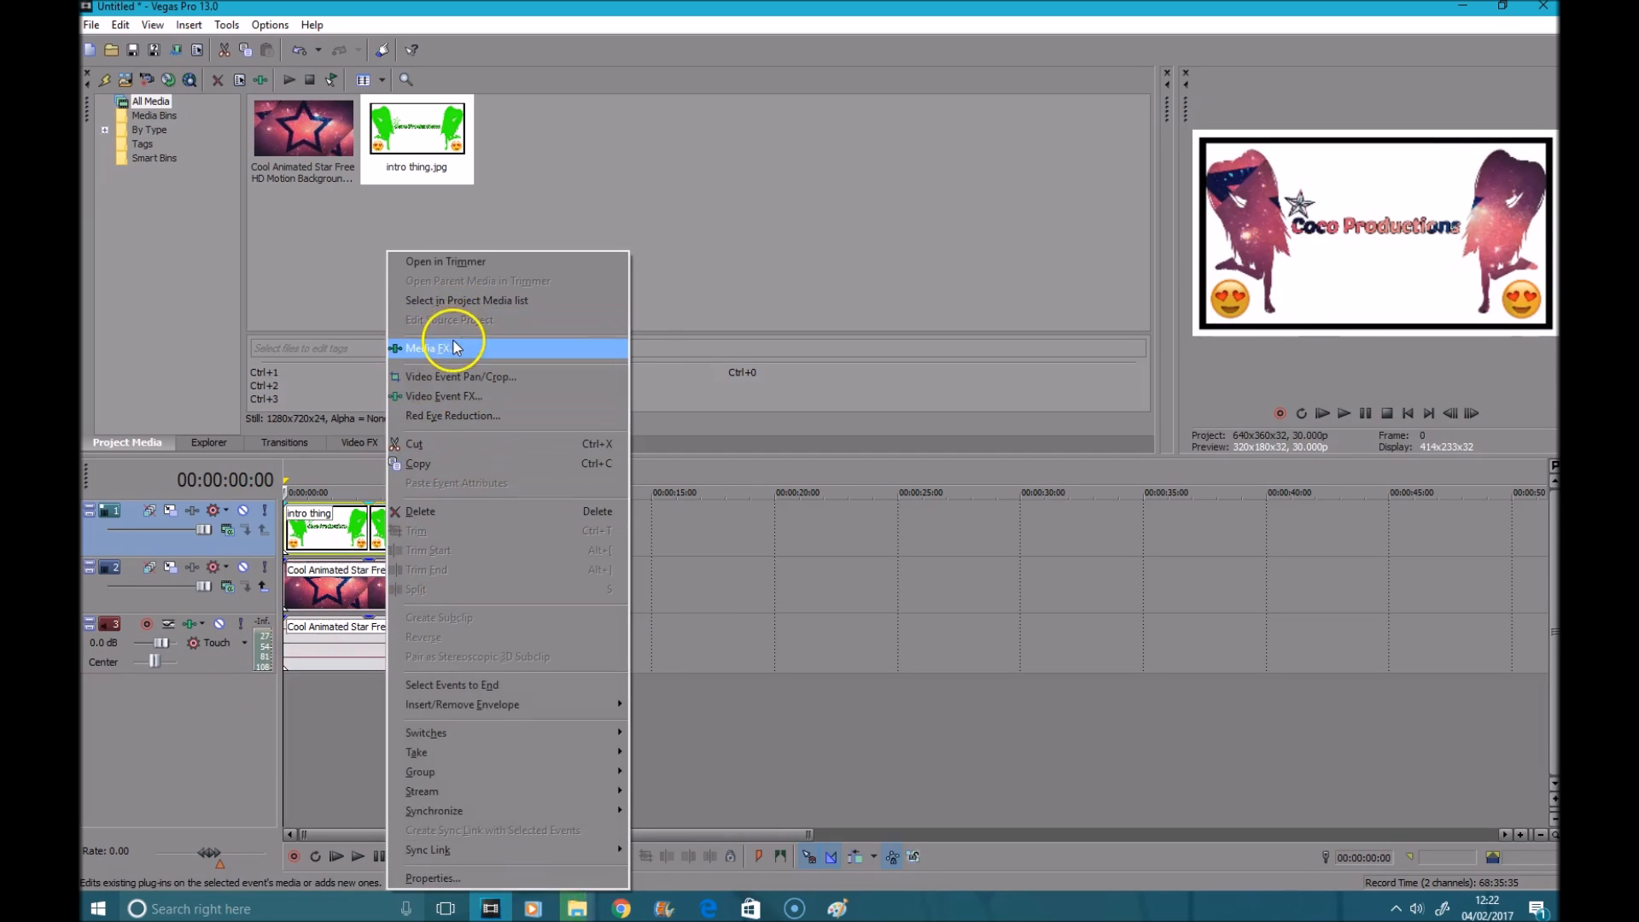
click(418, 349)
drag(447, 359, 383, 354)
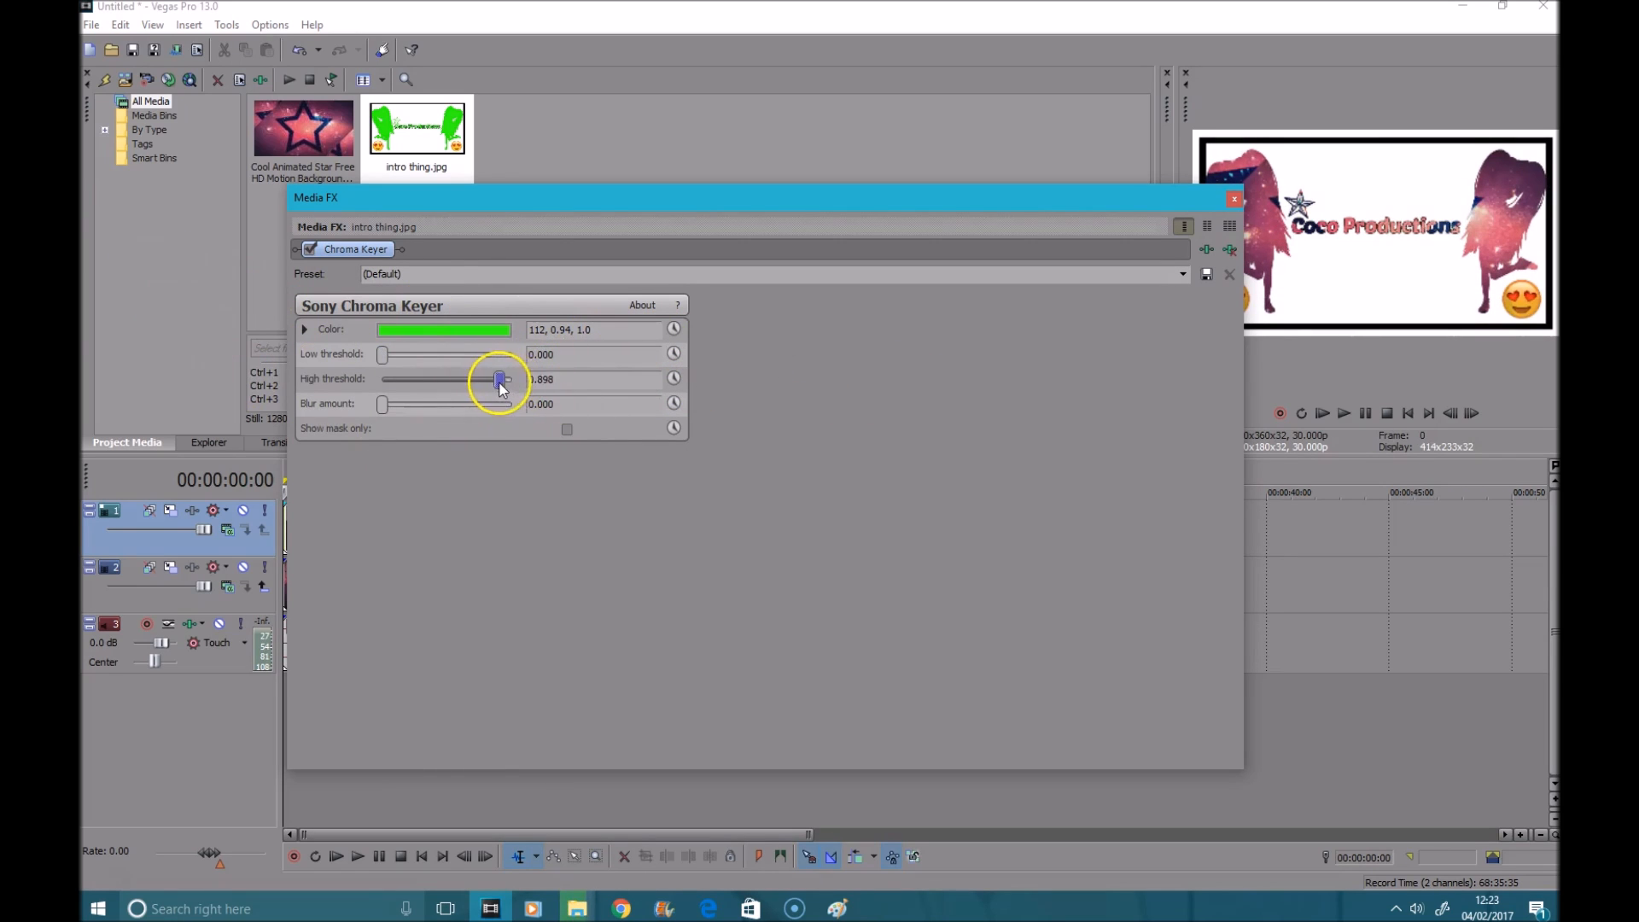
mouse_move(461, 387)
mouse_down()
mouse_move(293, 374)
mouse_move(433, 379)
mouse_up()
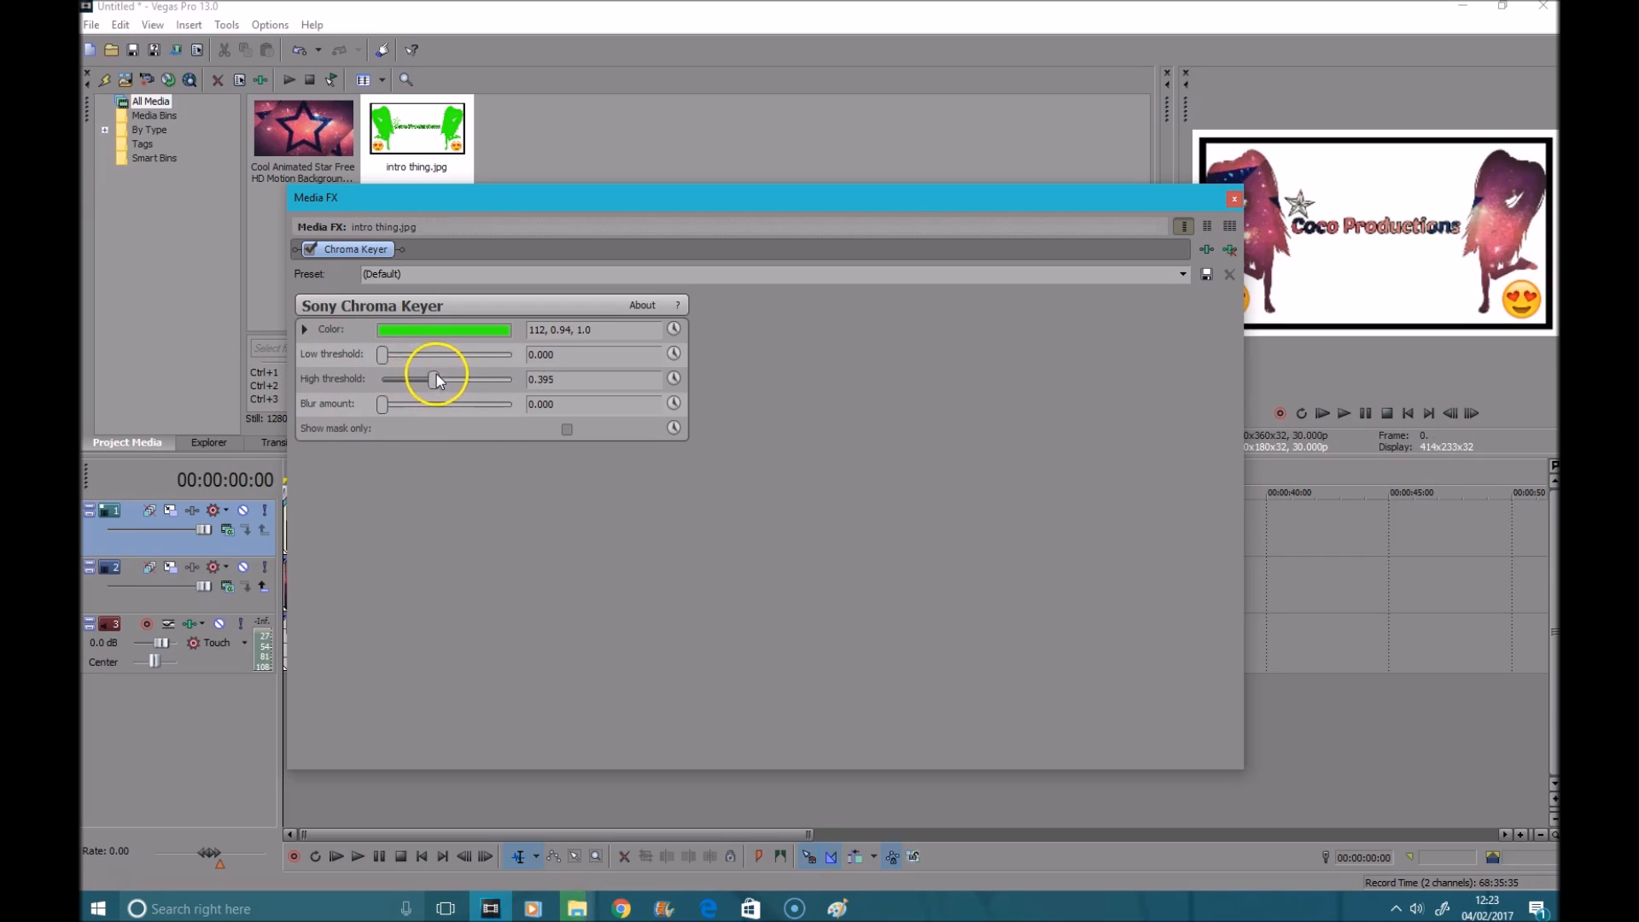
click(1234, 198)
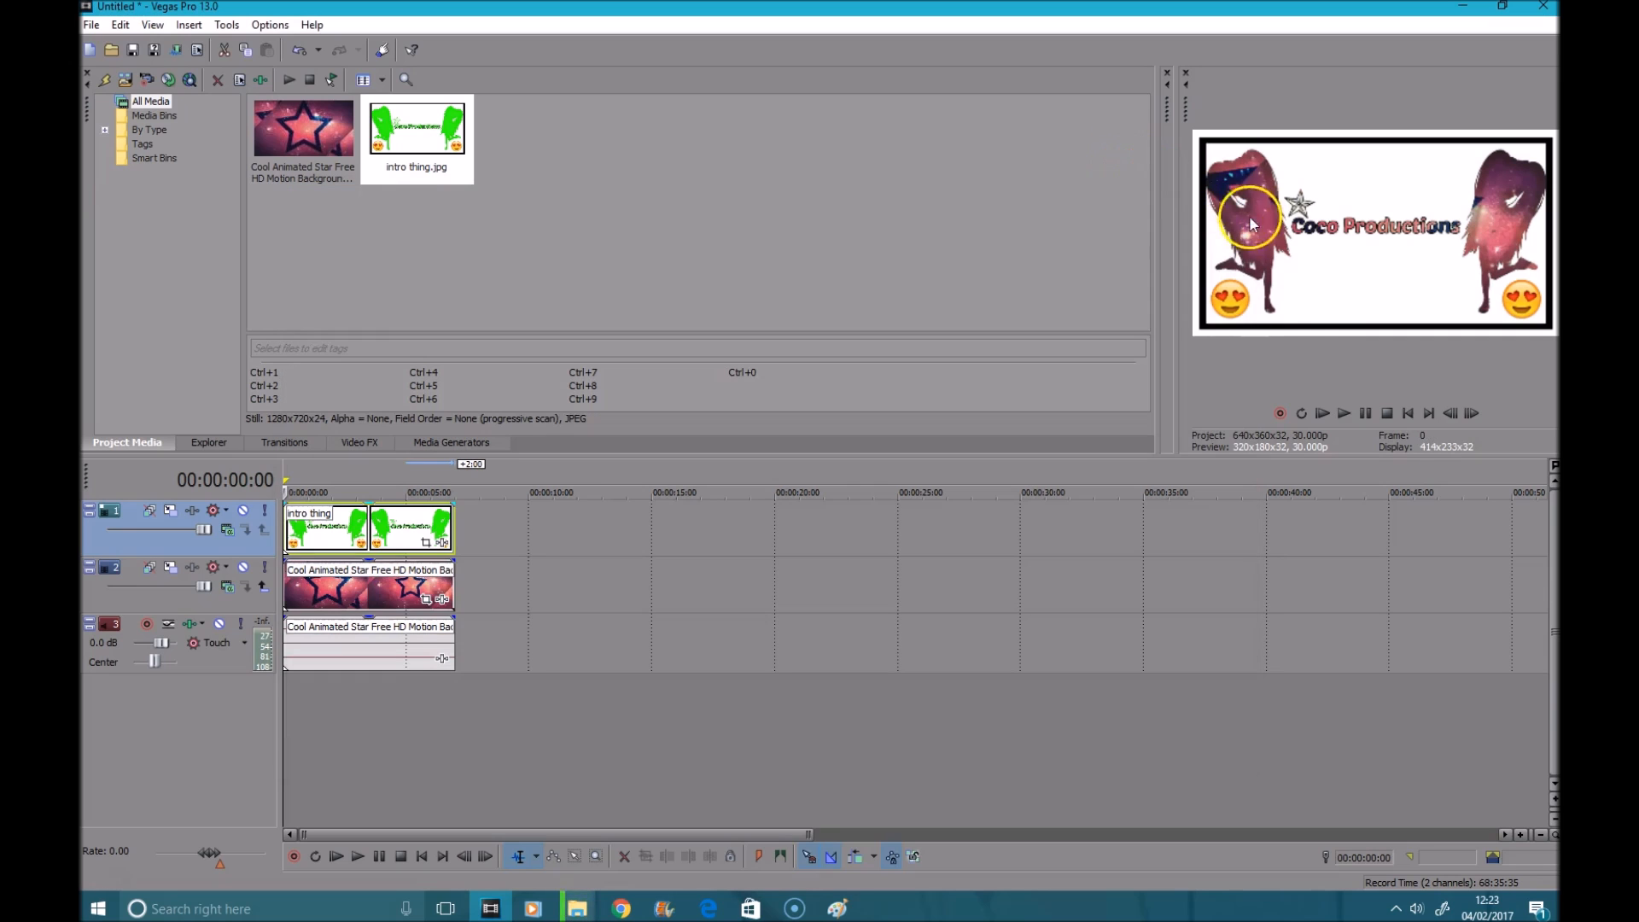
click(1349, 413)
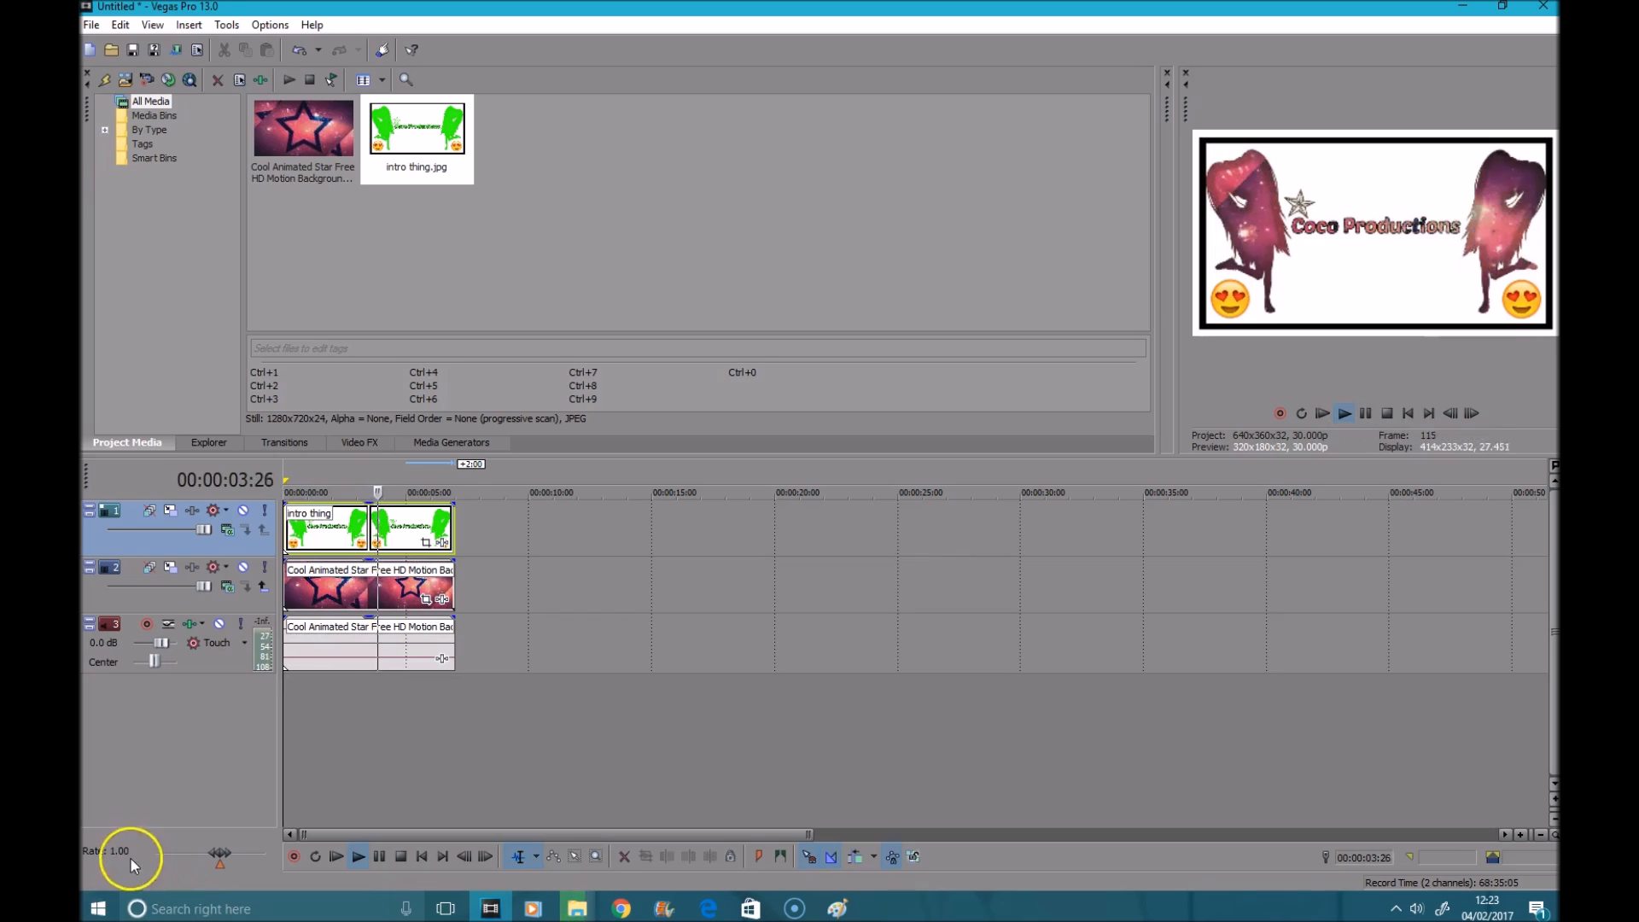
Insert an empty video track above the "intro thing" picture's track
double_click(348, 645)
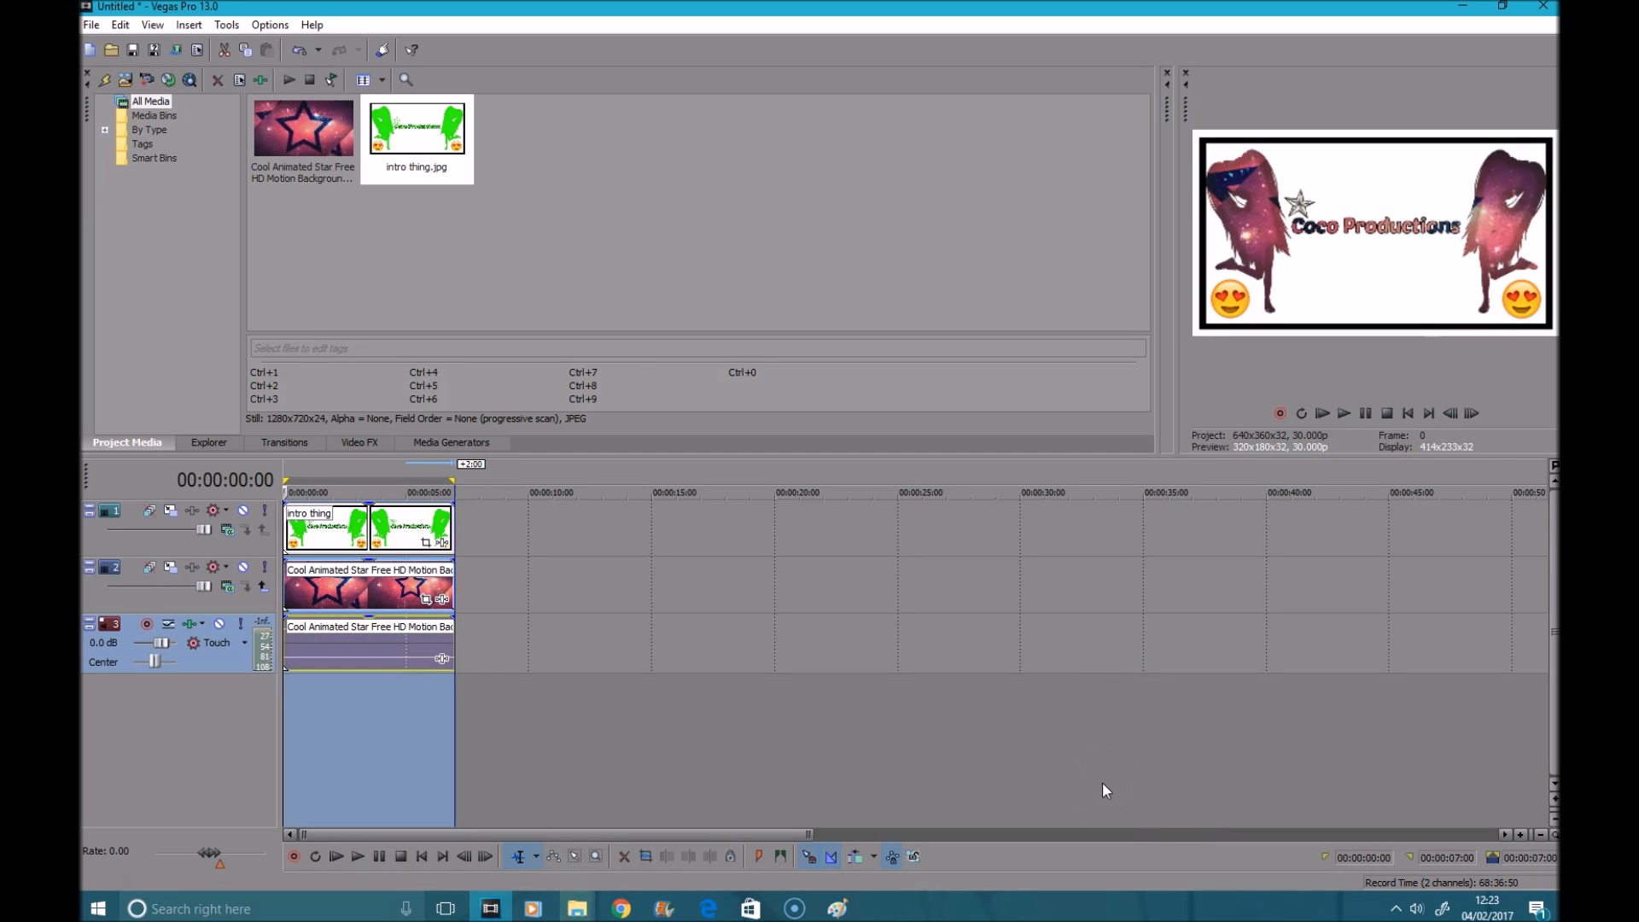
click(424, 768)
drag(425, 732, 148, 676)
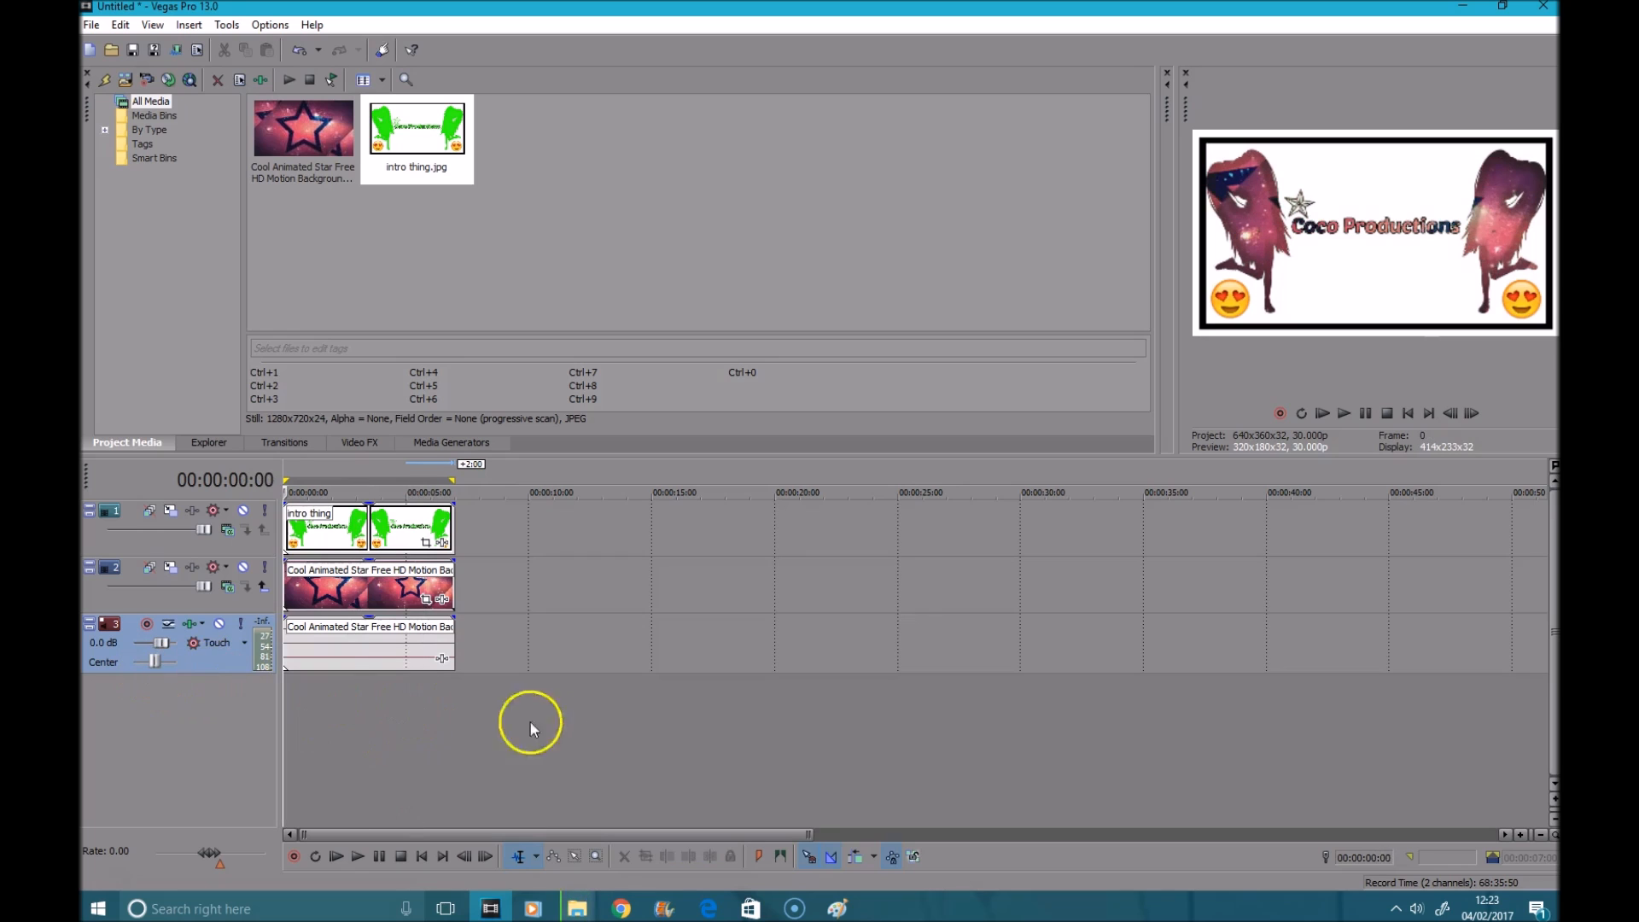
right_click(239, 701)
click(328, 750)
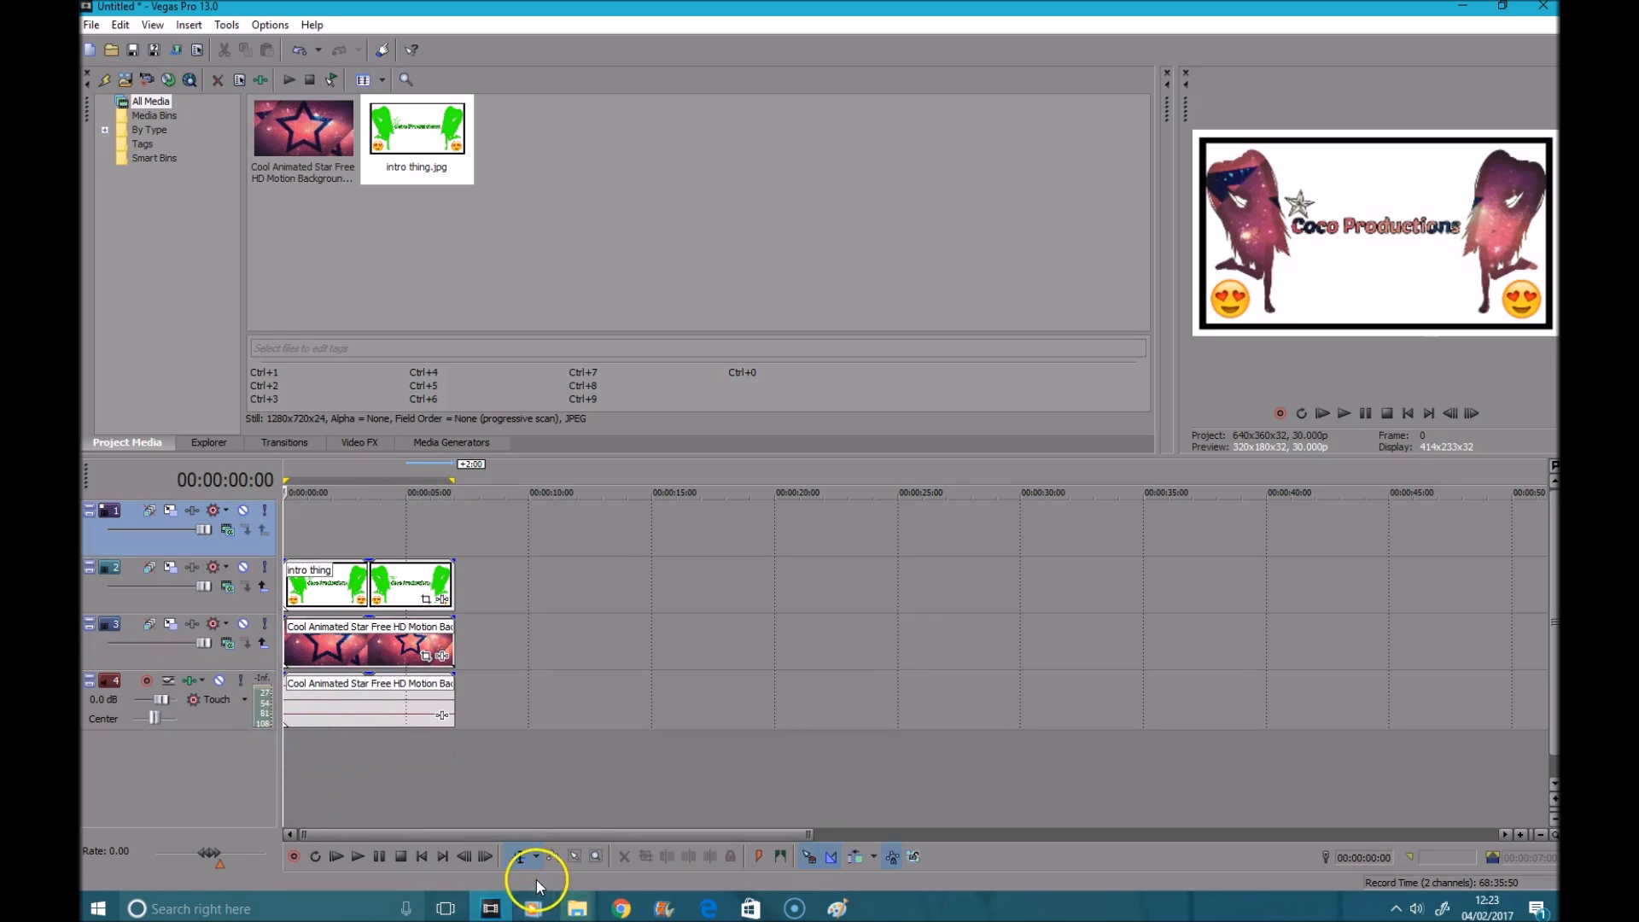
Search the Downloads folder for "melan" and add the "Melanie Martinez - Gingerbread Man (Karaoke Version)" audio file at the timeline's start
click(576, 901)
click(743, 823)
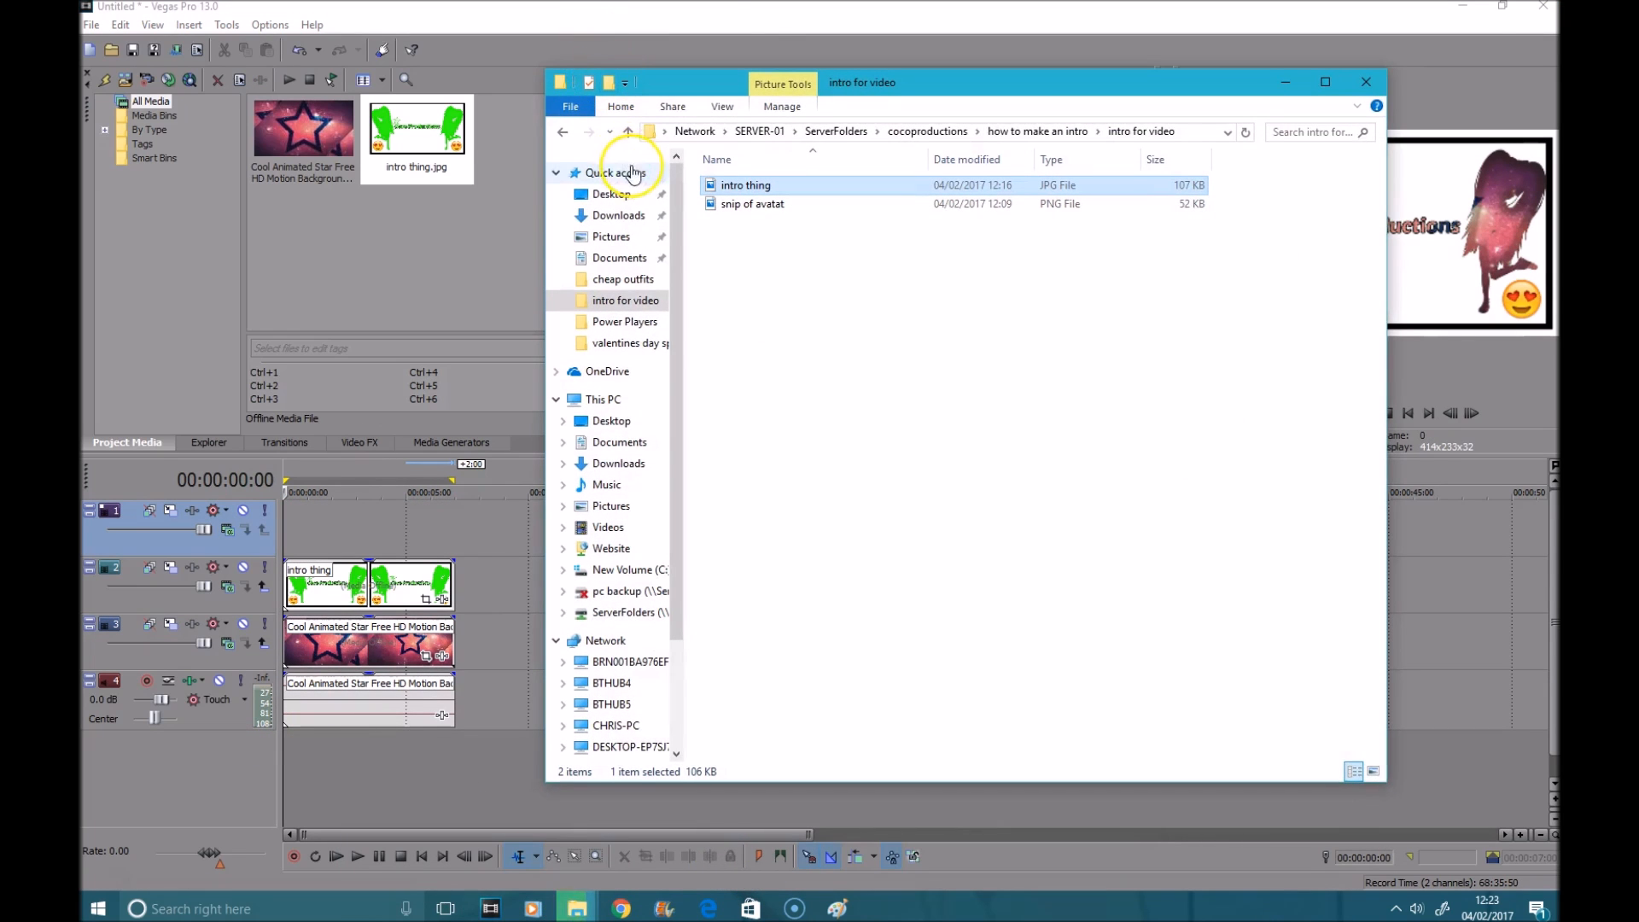
click(636, 222)
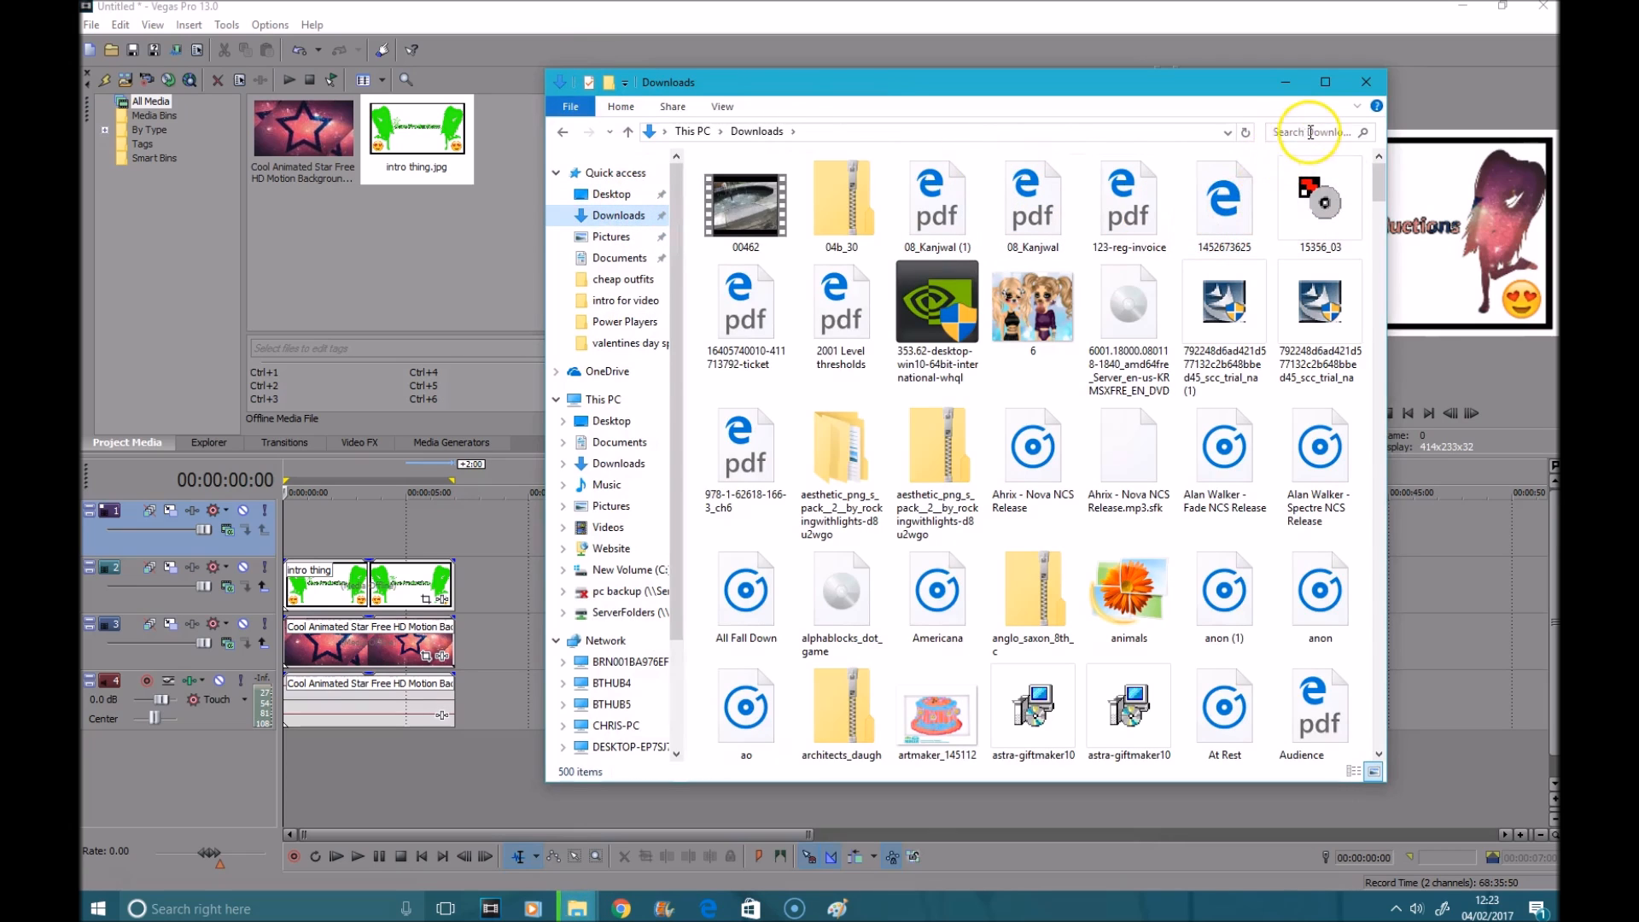
click(1285, 128)
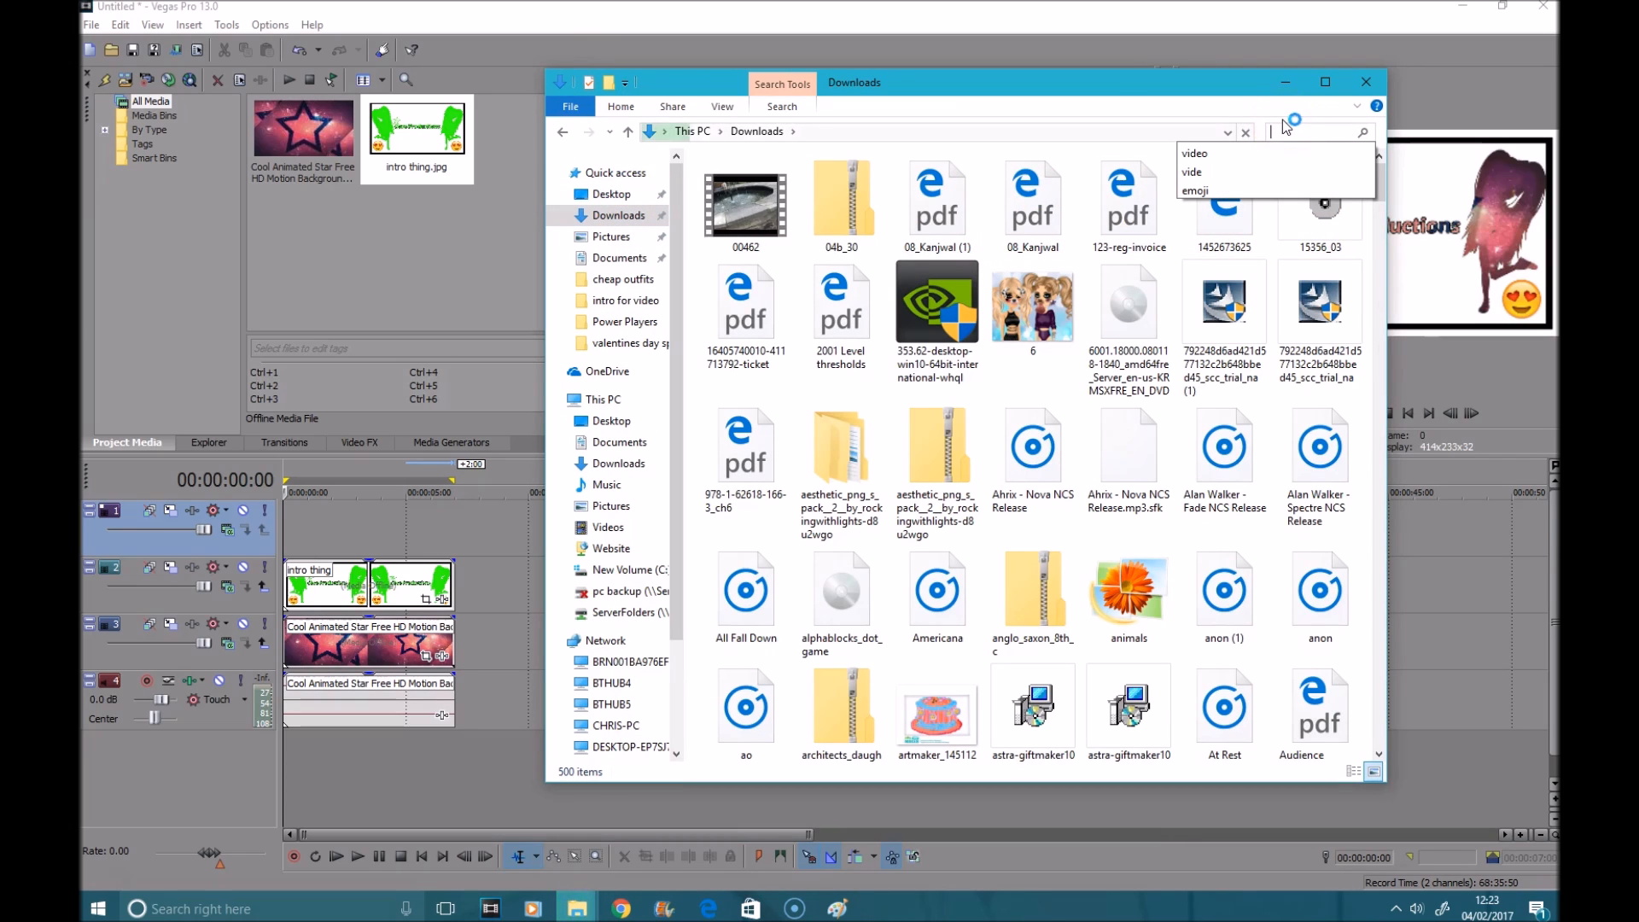
text(melan)
key(BackSpace)
text(an)
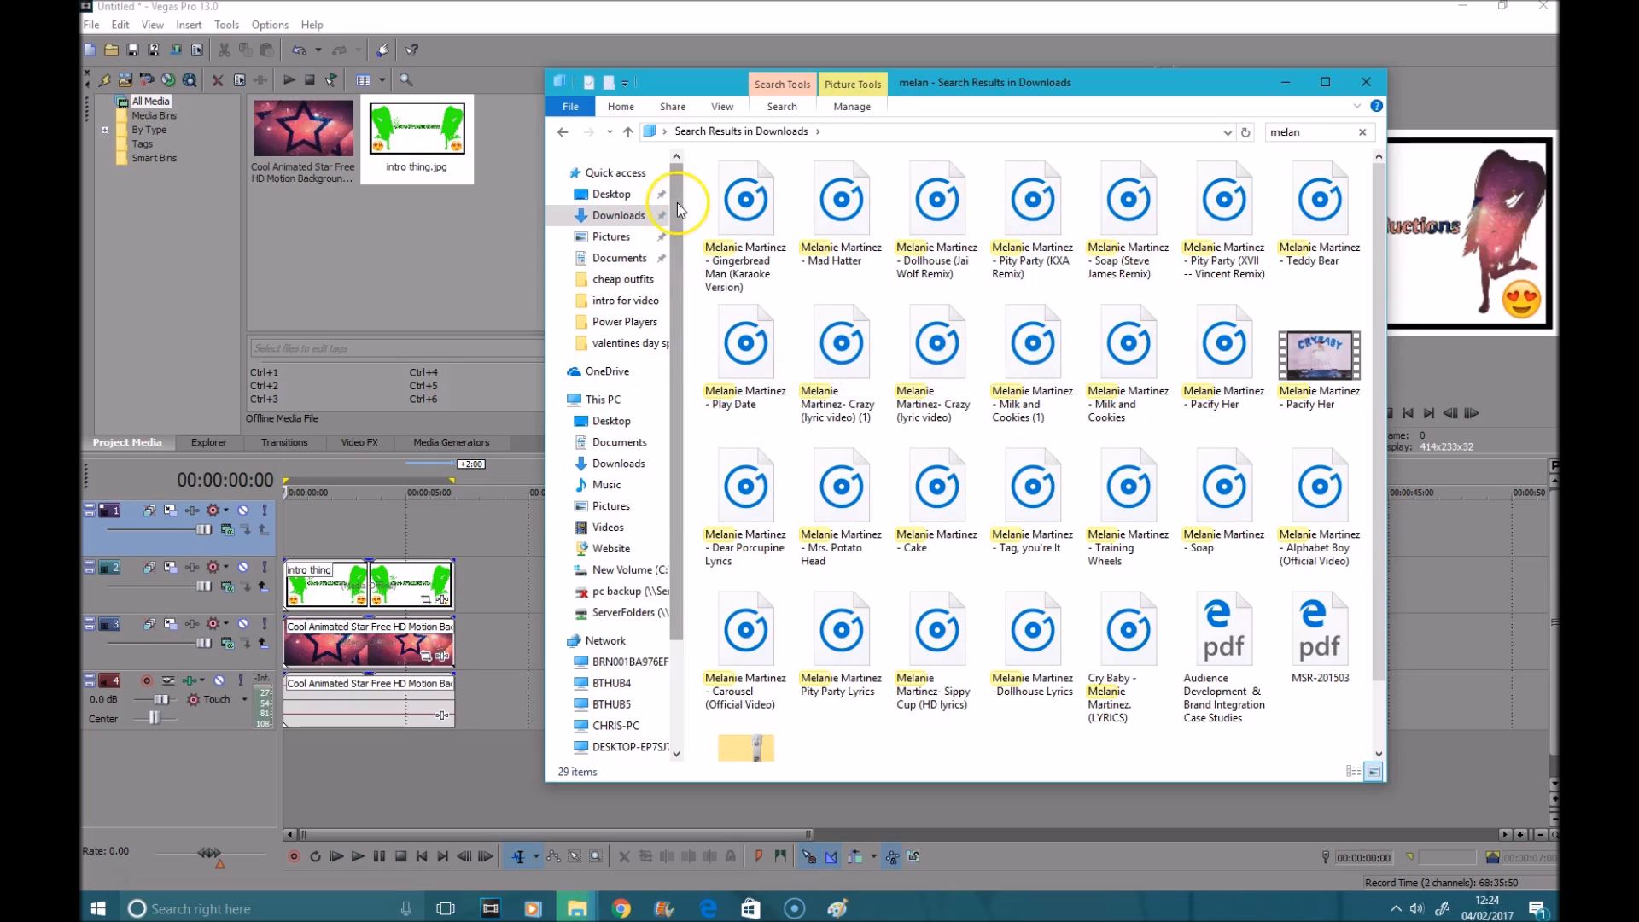
drag(726, 231, 315, 585)
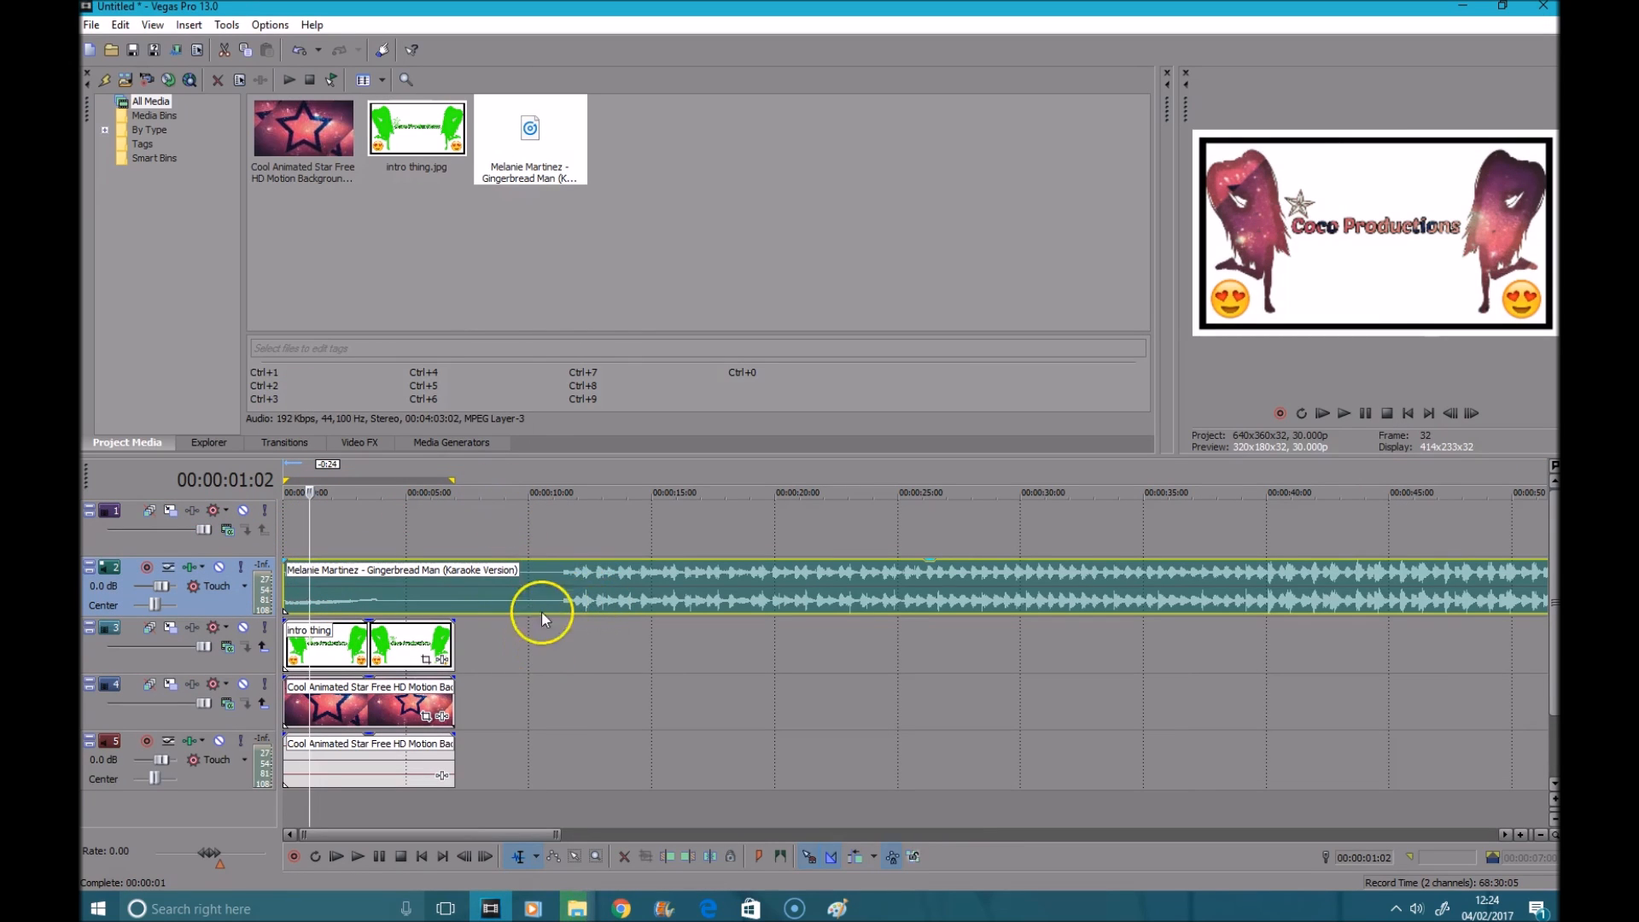
Play the song from different points and set the timeline cursor to 00:00:53:23 as the song's starting point
click(1362, 413)
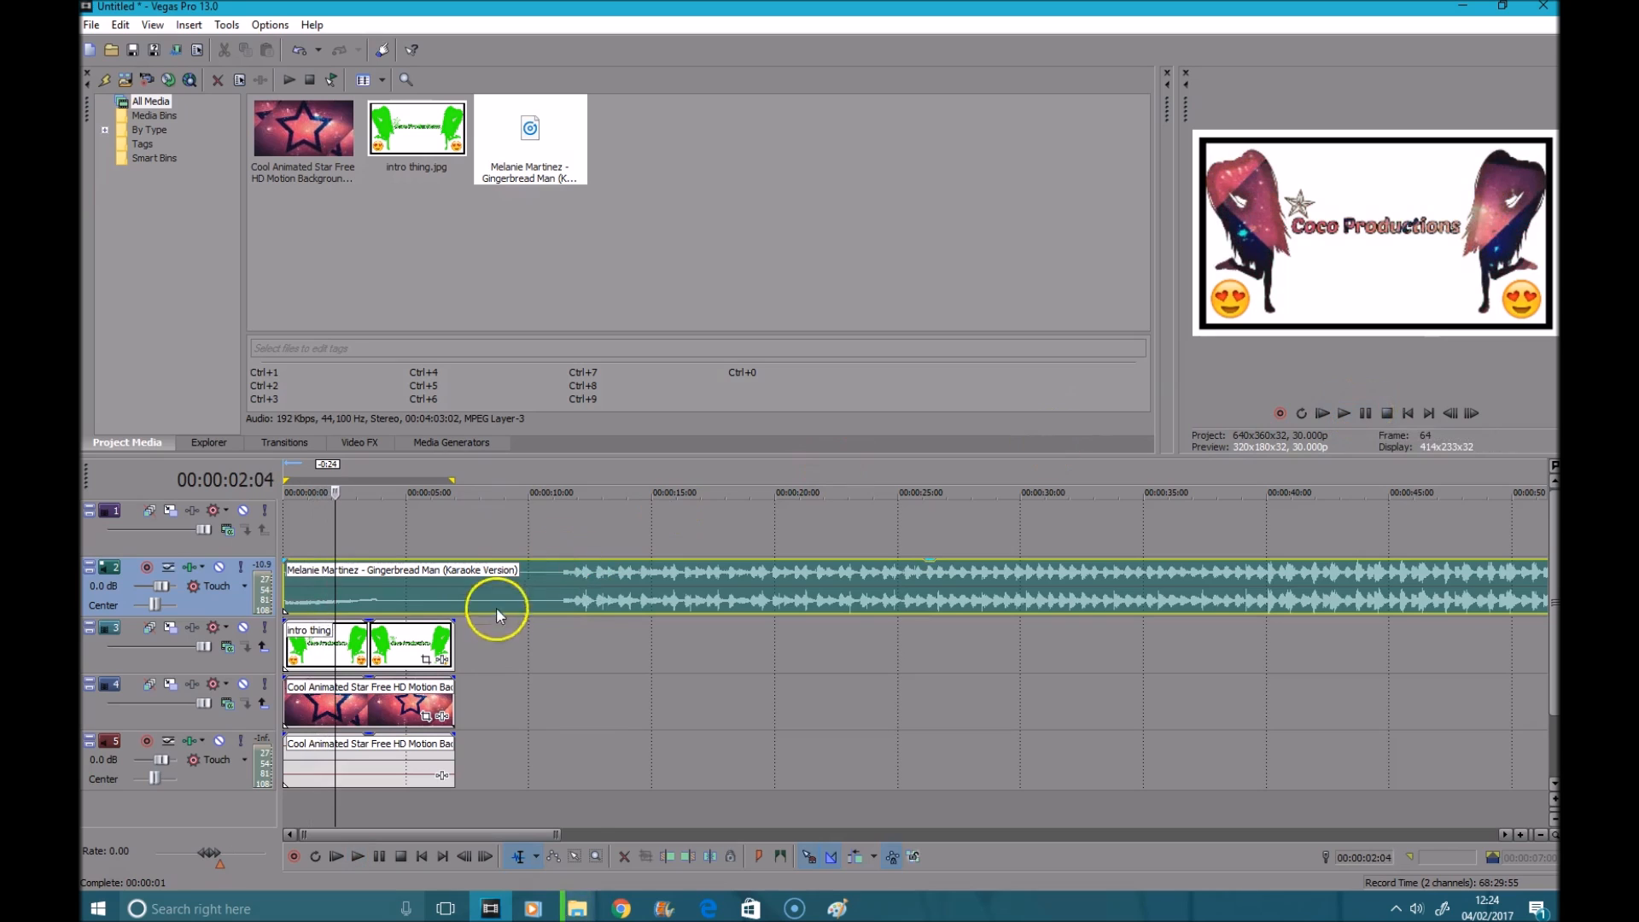
click(601, 636)
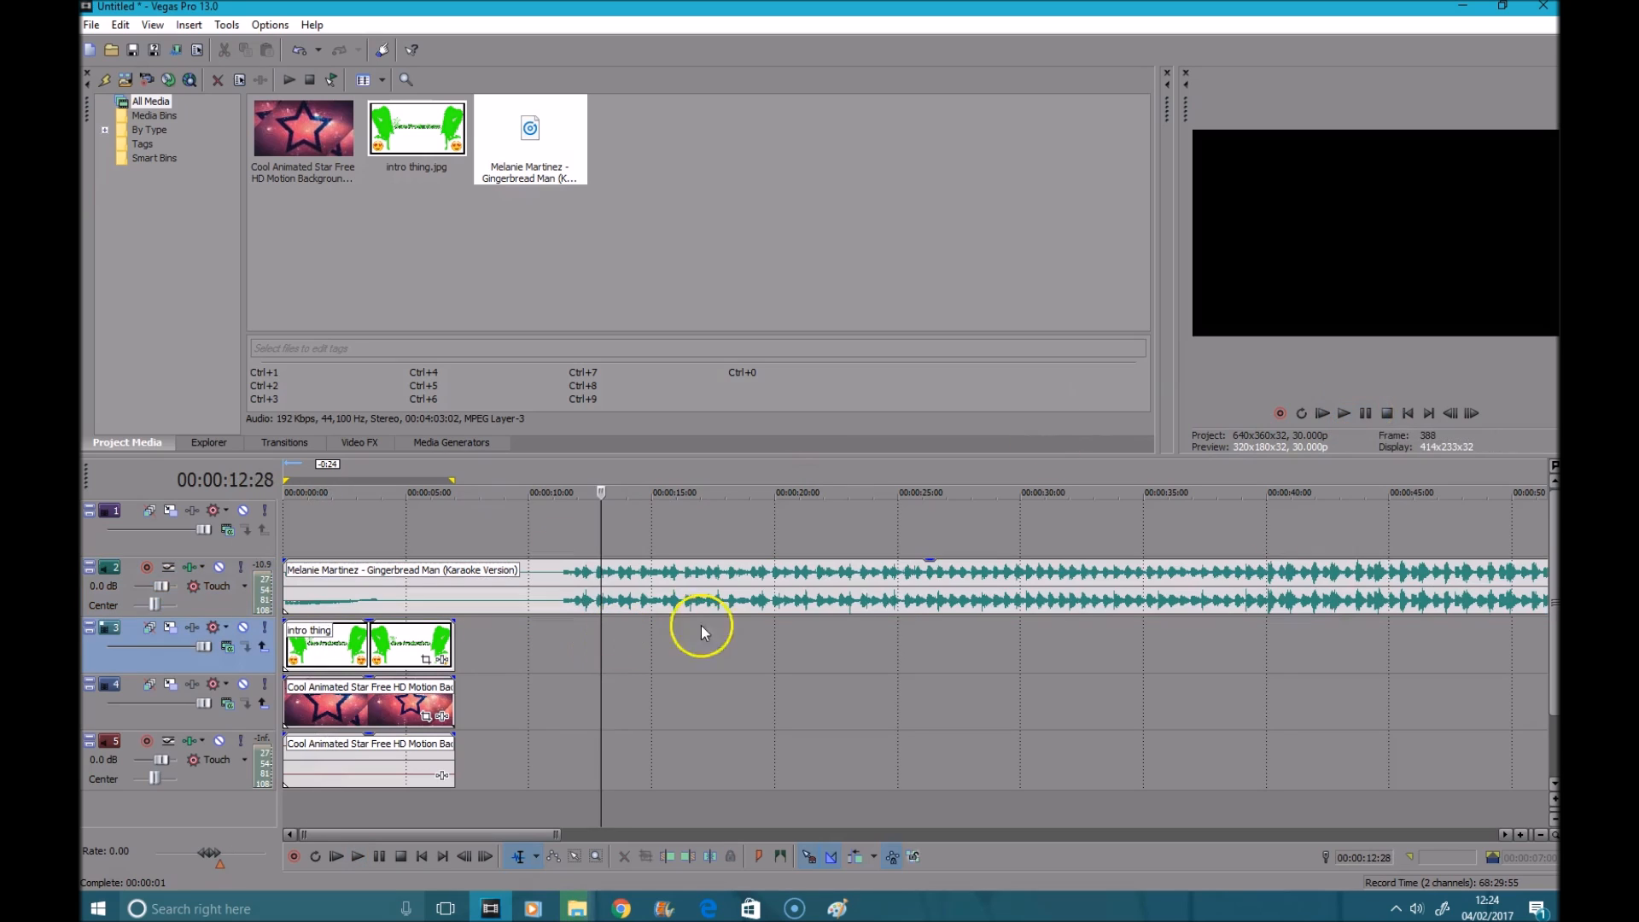
click(1365, 418)
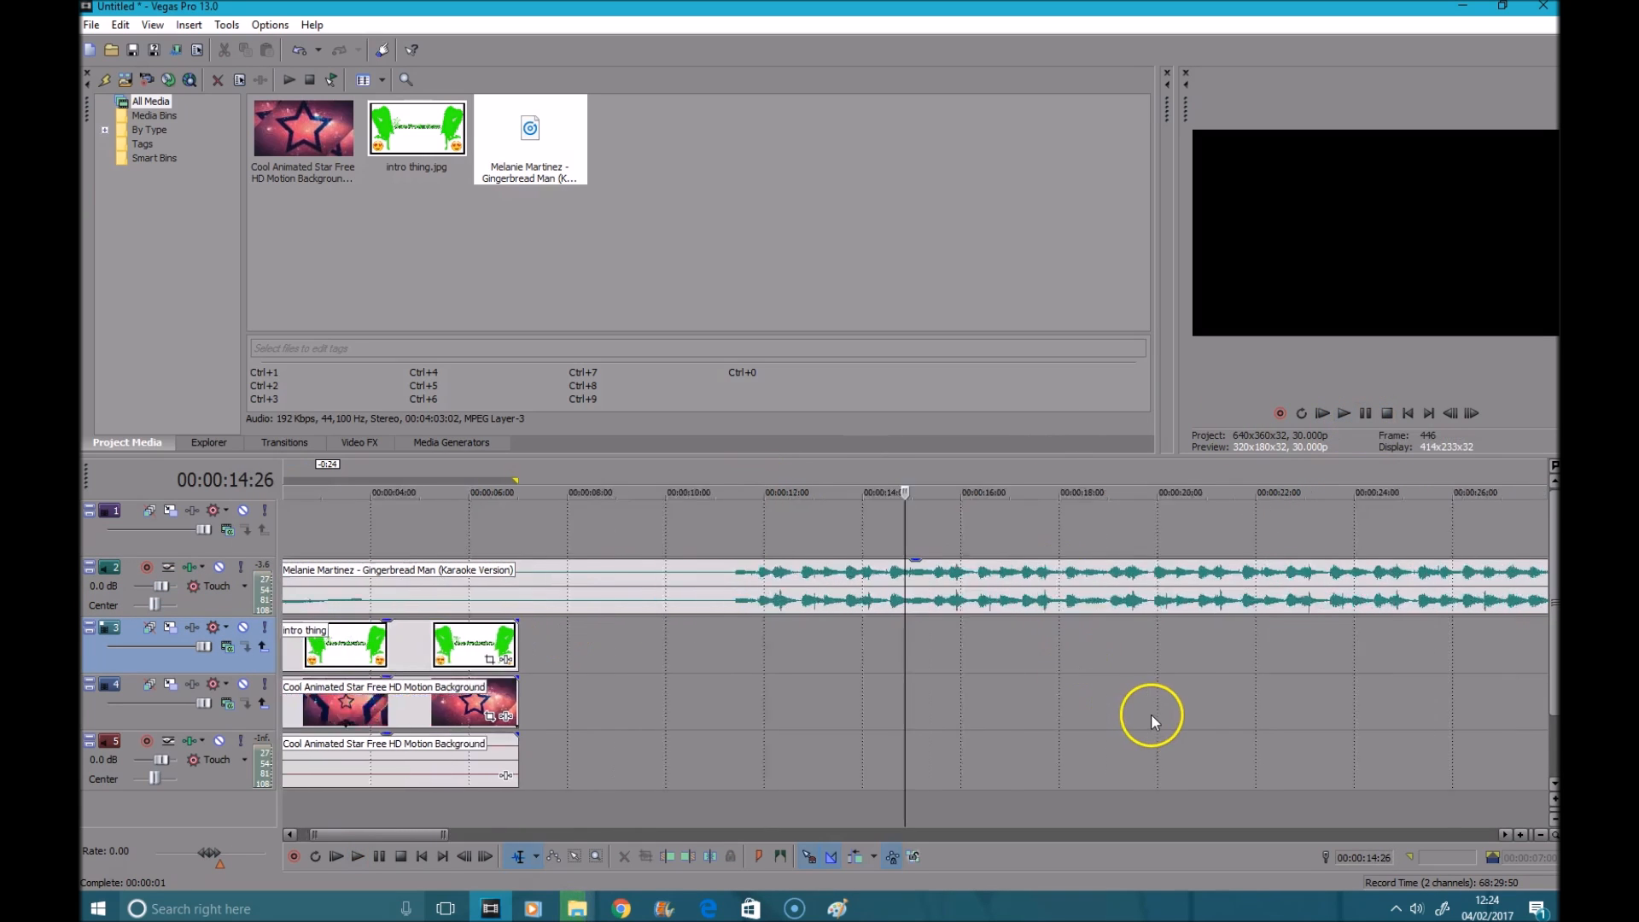
scroll(1150, 714, down, 5)
click(594, 637)
mouse_move(598, 627)
mouse_down()
mouse_move(629, 623)
mouse_move(615, 604)
mouse_move(834, 578)
mouse_move(647, 607)
mouse_move(586, 556)
mouse_move(611, 629)
mouse_up()
key(s)
key(Delete)
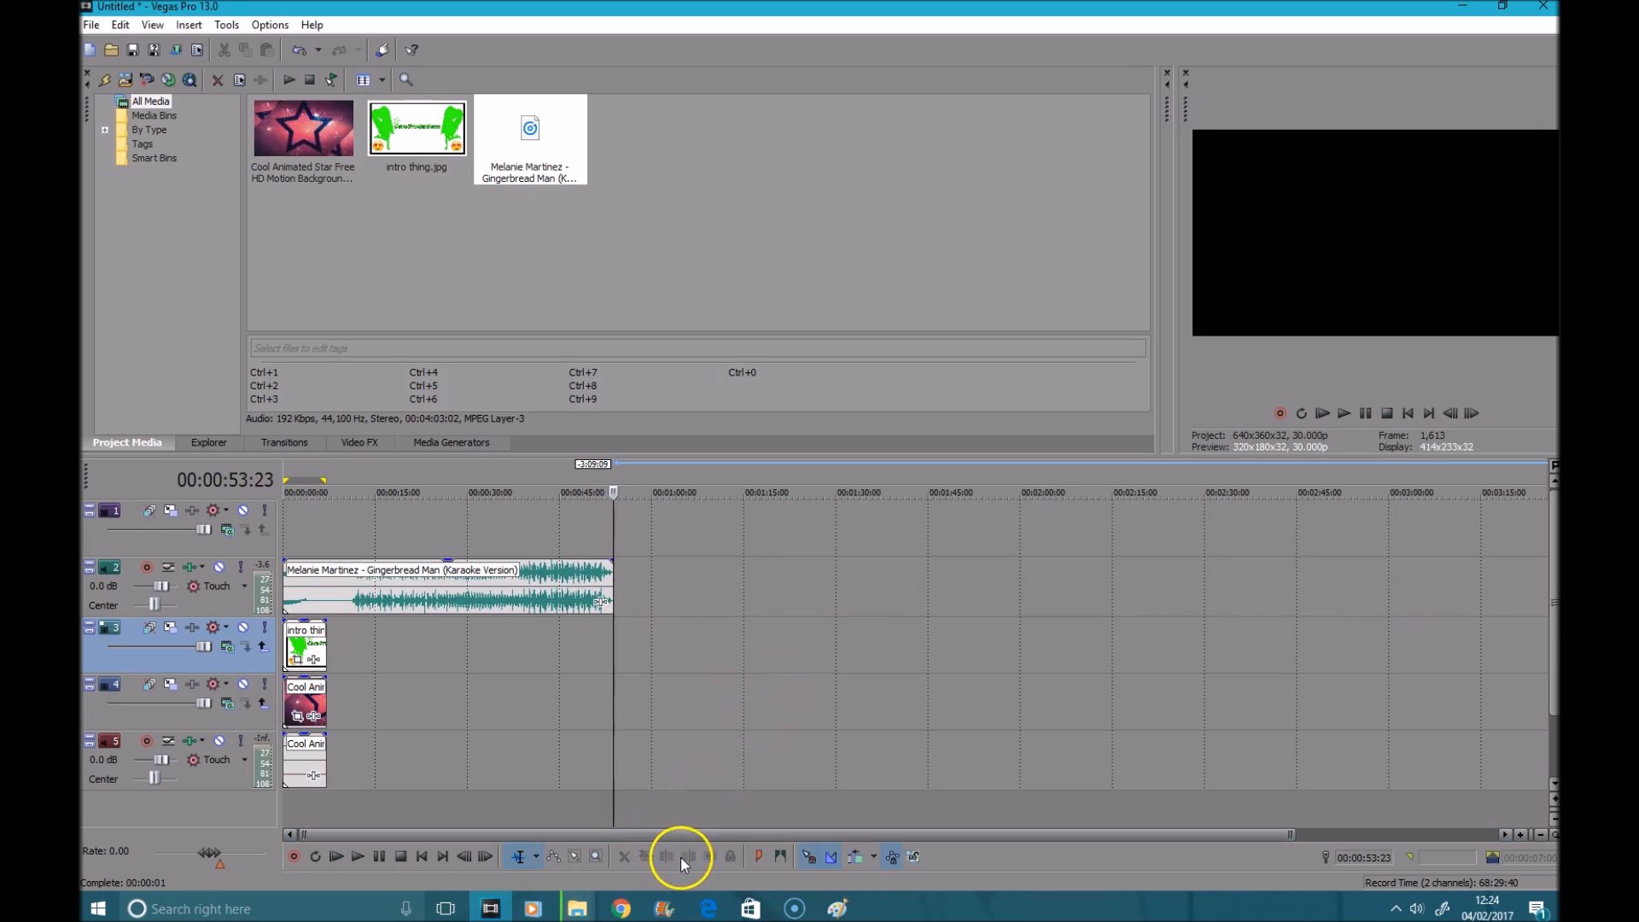
key(ctrl+z)
Trim the song's start at 00:00:53:23 and move the remaining clip to the beginning of the timeline
click(667, 858)
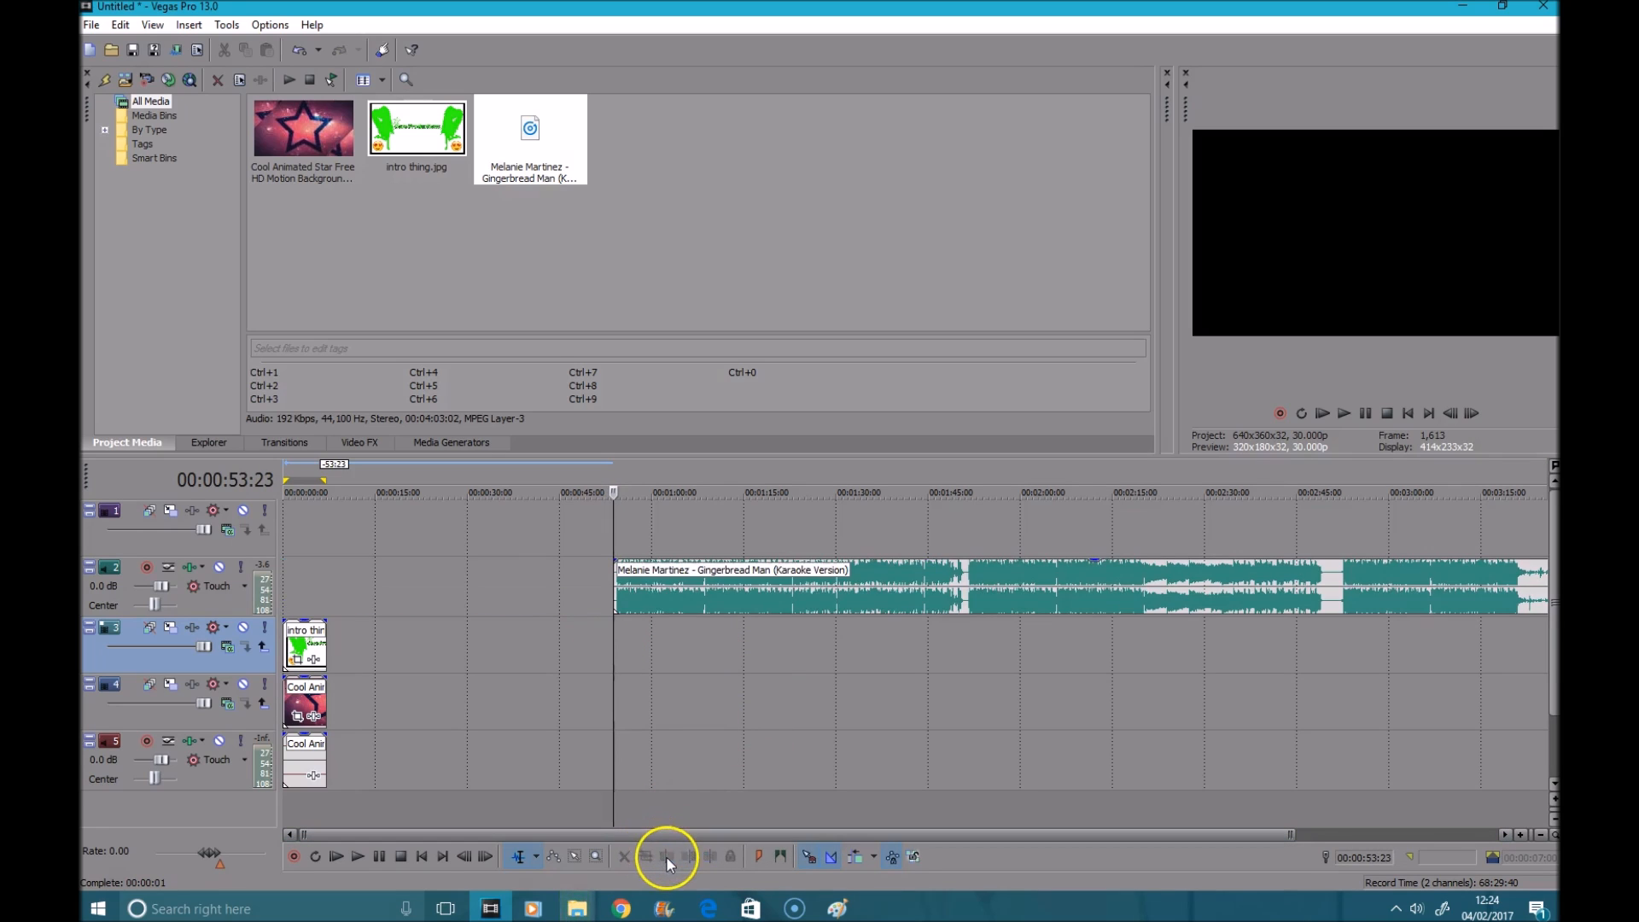
scroll(538, 703, down, 2)
scroll(534, 652, up, 3)
scroll(683, 613, down, 2)
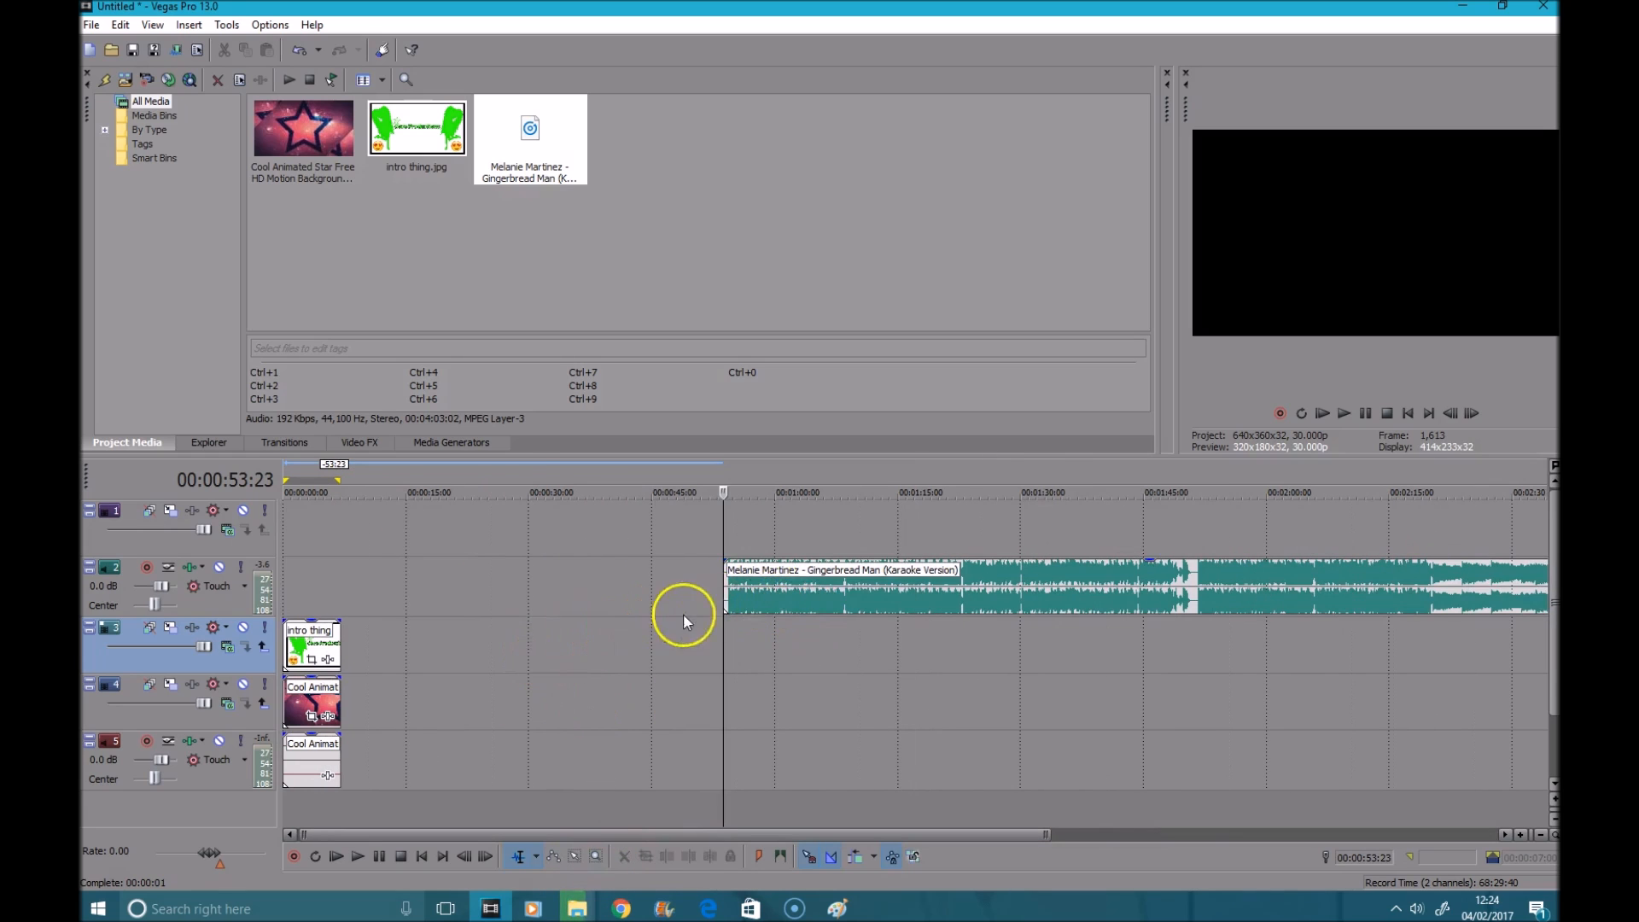
drag(816, 602, 287, 599)
Play the intro with its music and lower the song track's volume to -11.0 dB
click(1346, 413)
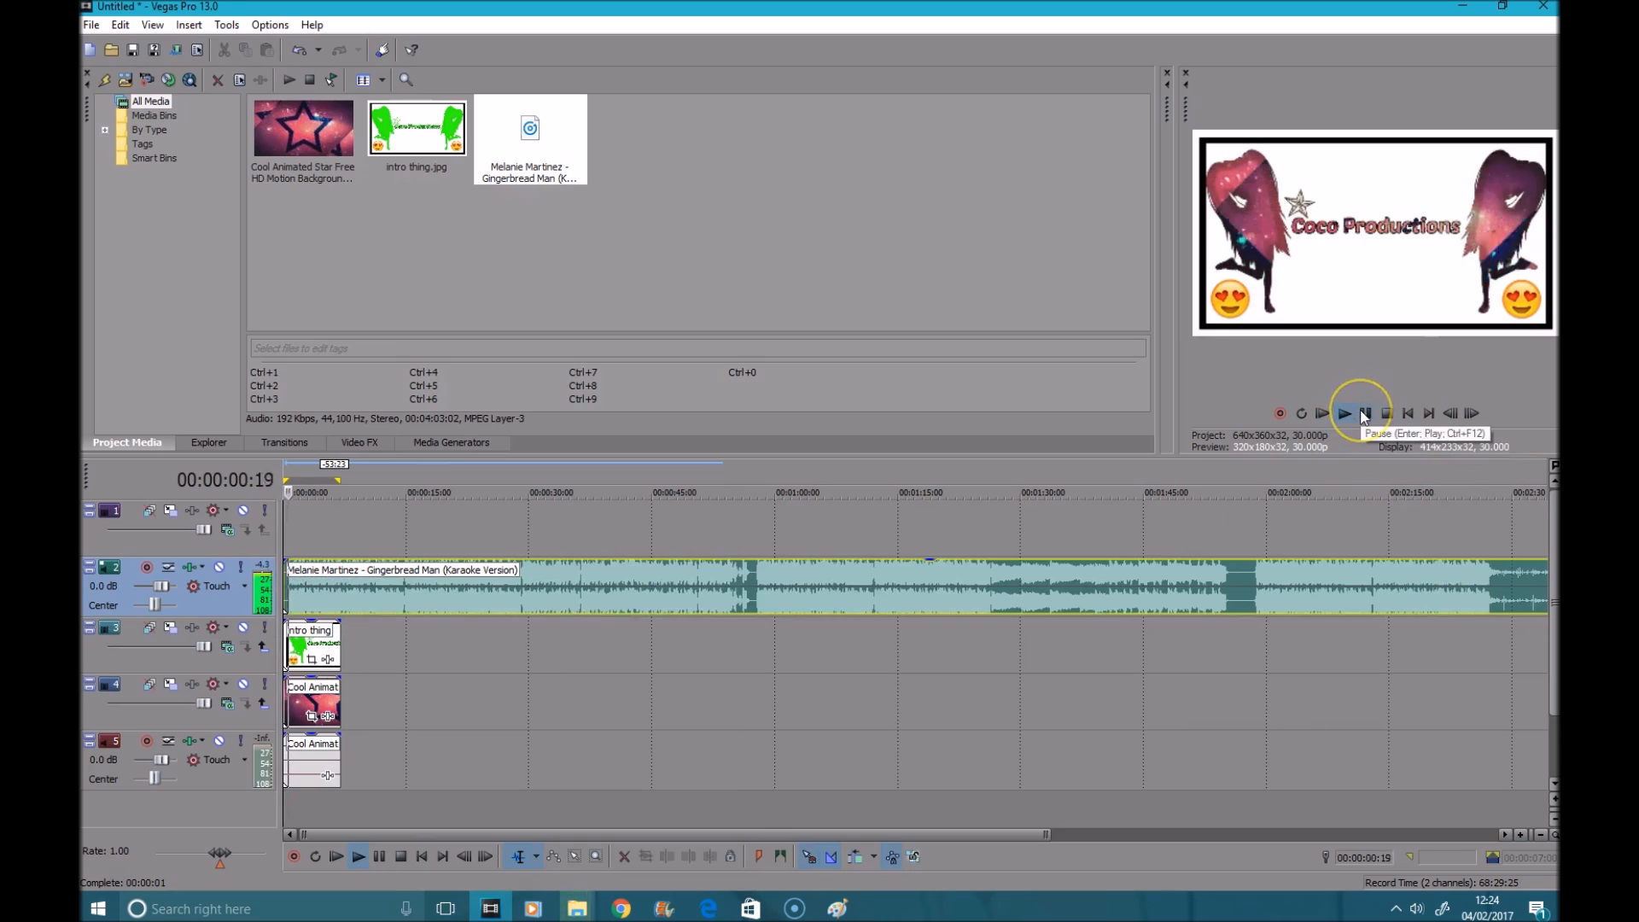
click(1363, 415)
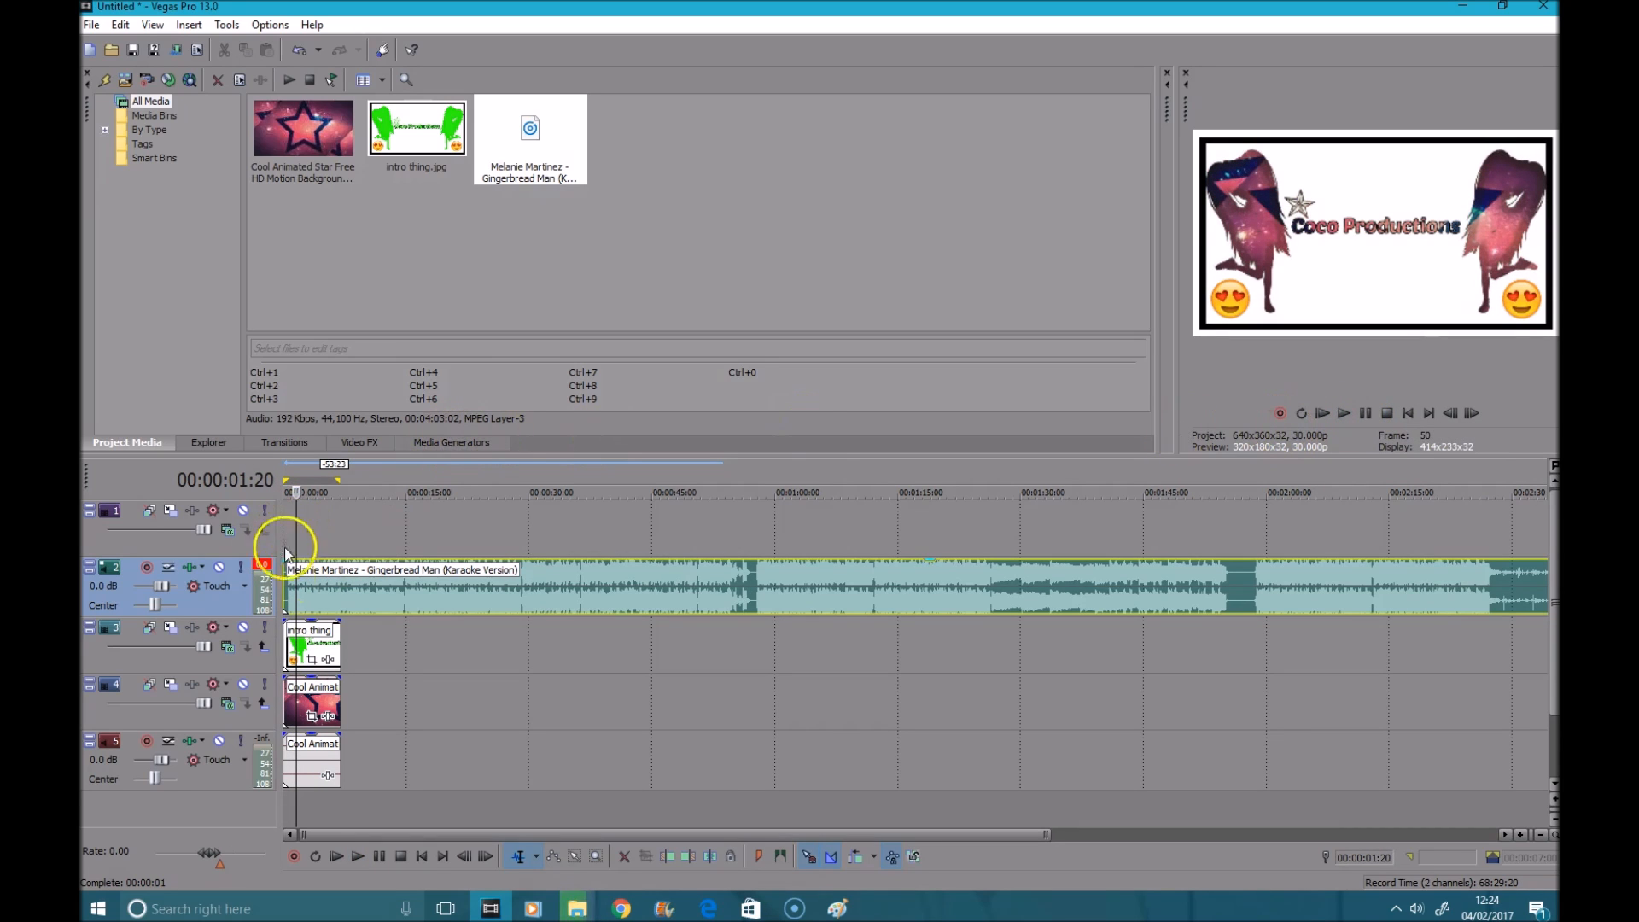
drag(169, 583, 146, 586)
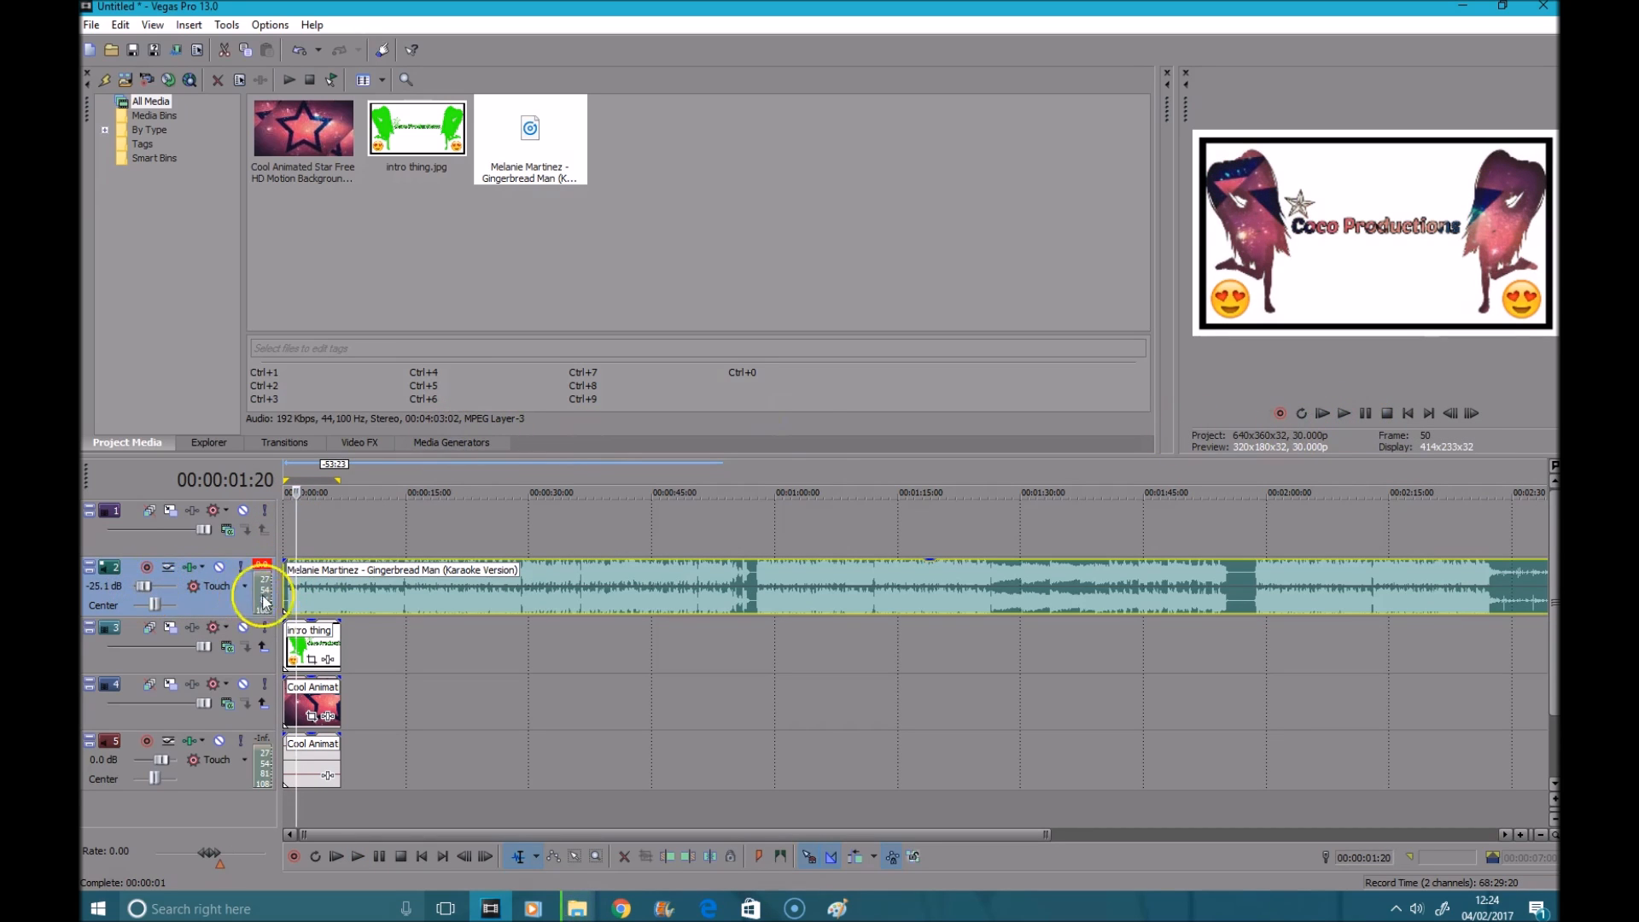
click(300, 639)
click(1358, 415)
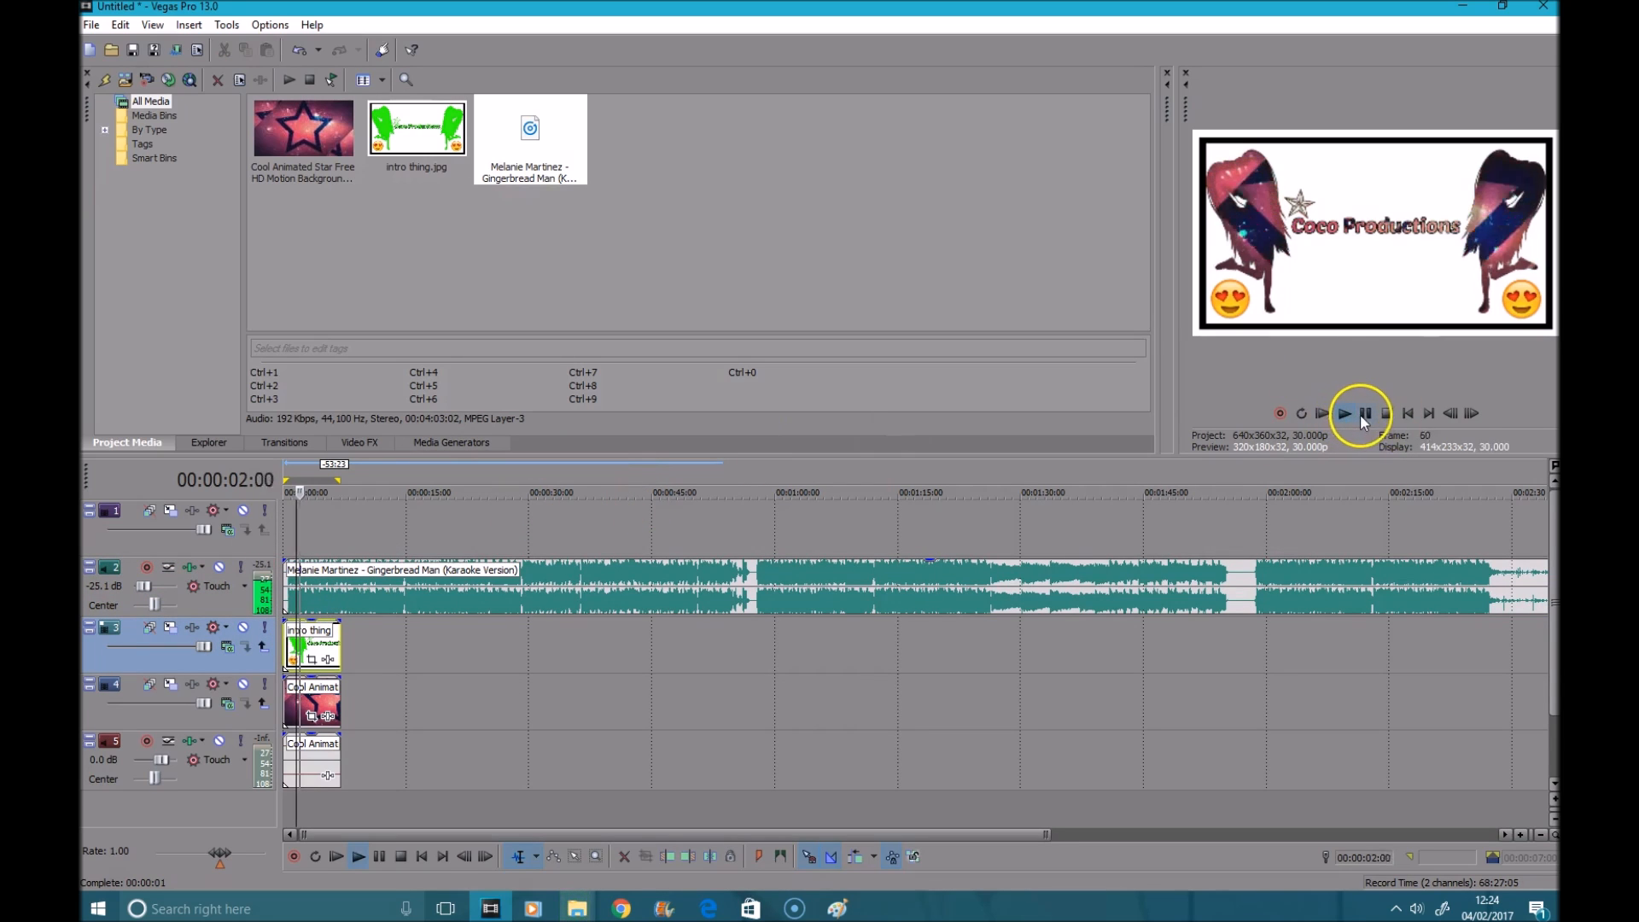
drag(147, 587, 150, 588)
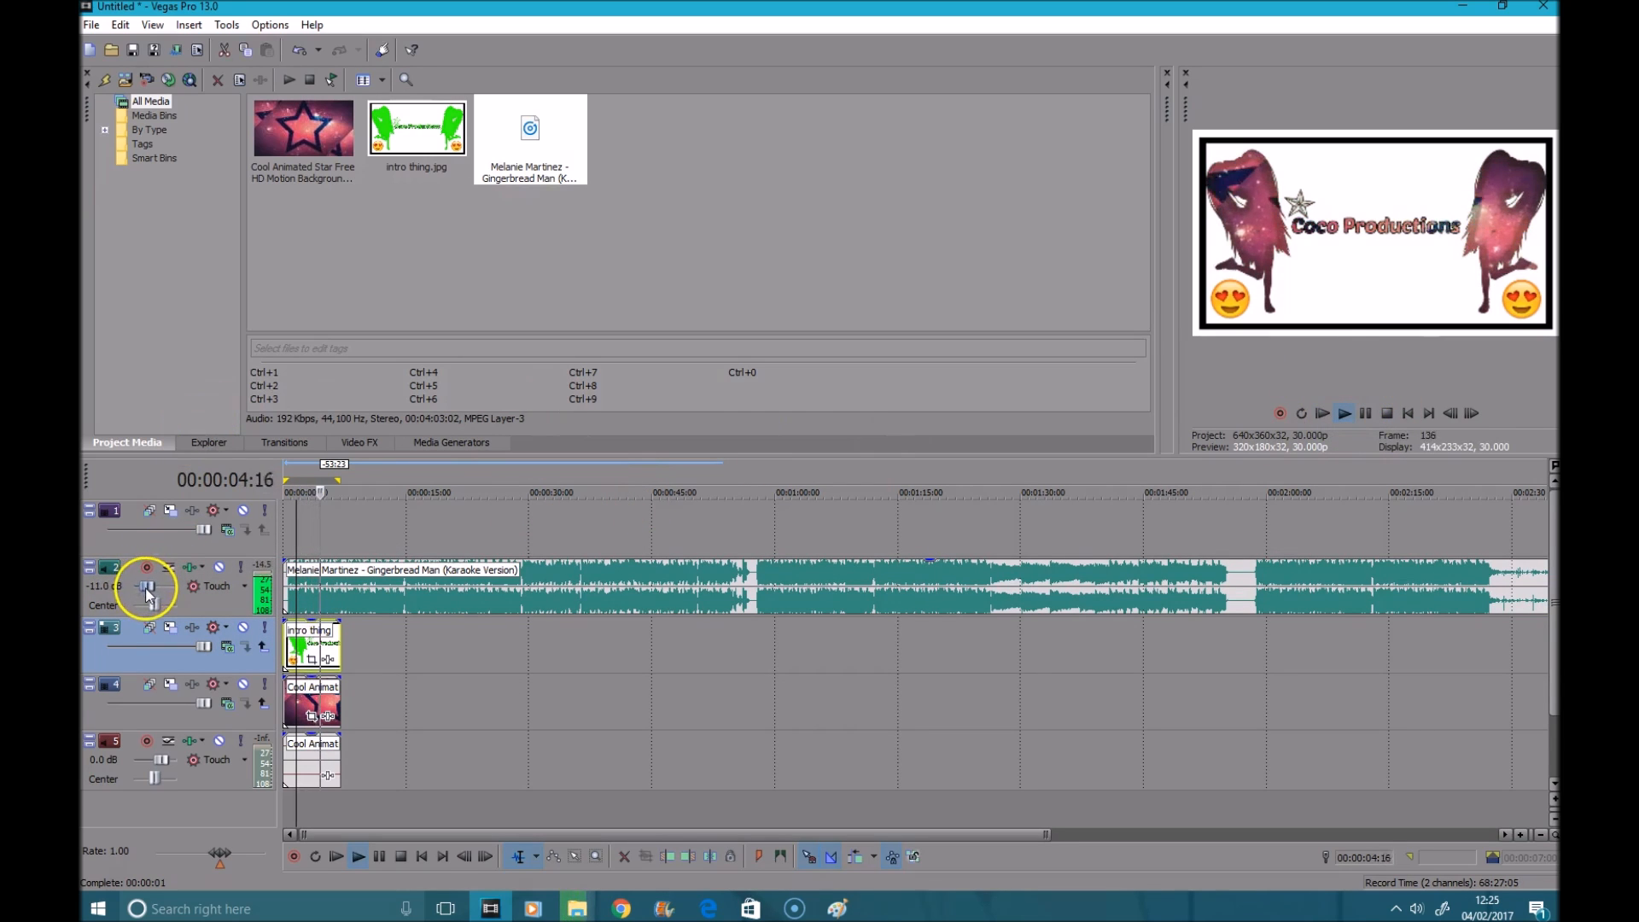
click(1364, 427)
Trim the song's end to 00:00:07:00, level with the end of the picture and background clips
click(328, 642)
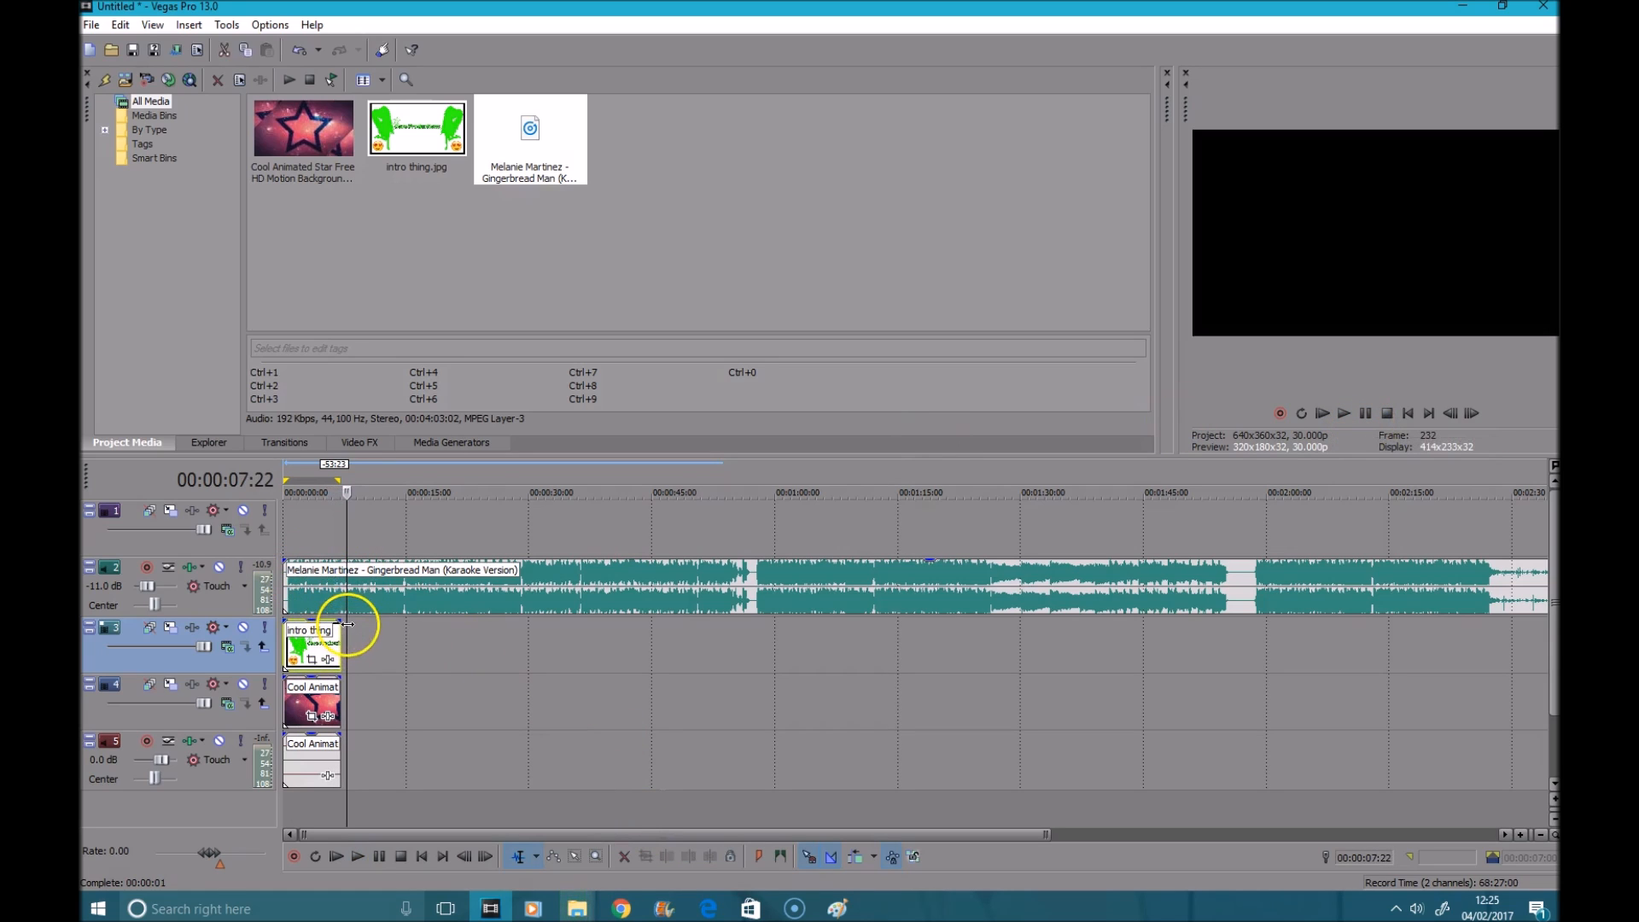
click(688, 852)
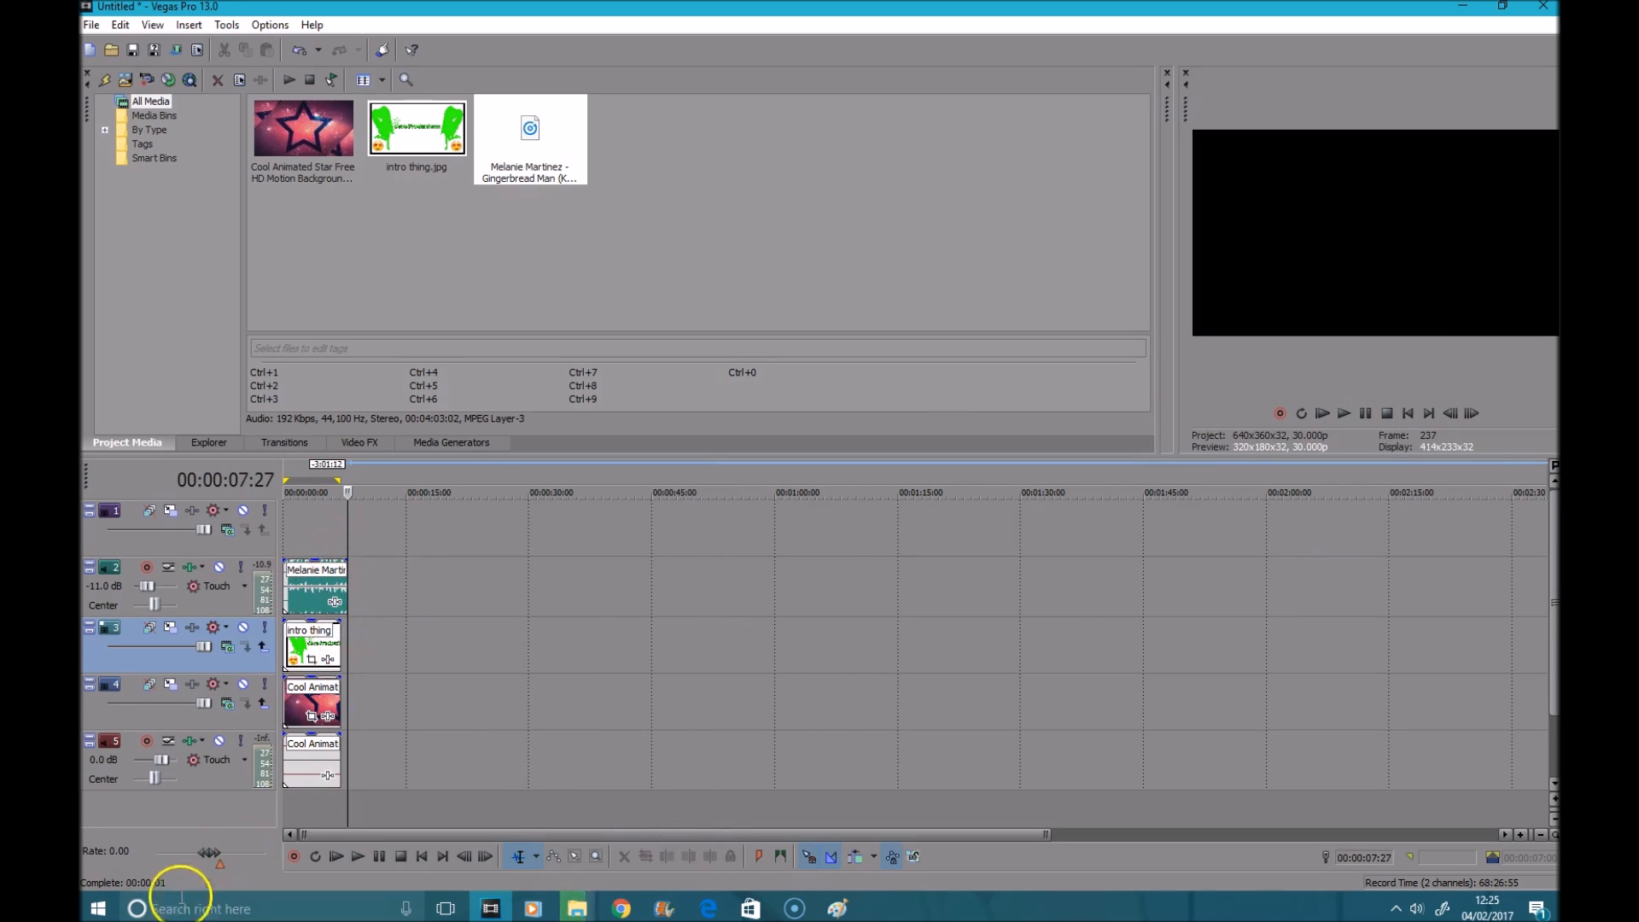
mouse_move(347, 658)
mouse_down()
mouse_move(320, 671)
mouse_move(339, 673)
mouse_up()
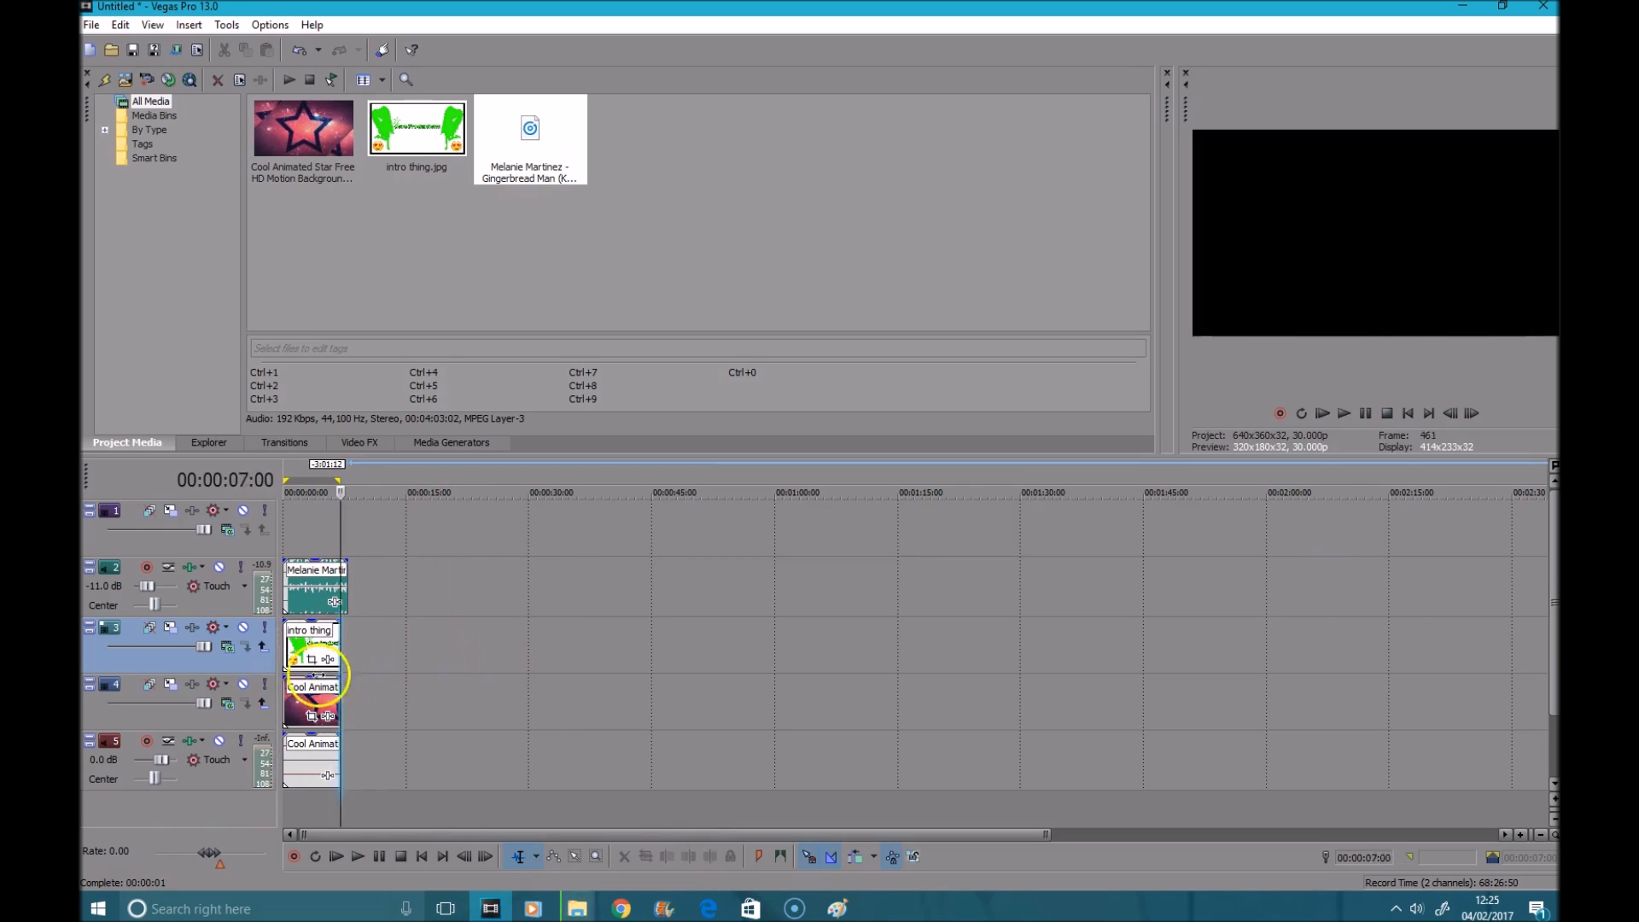
scroll(592, 811, up, 5)
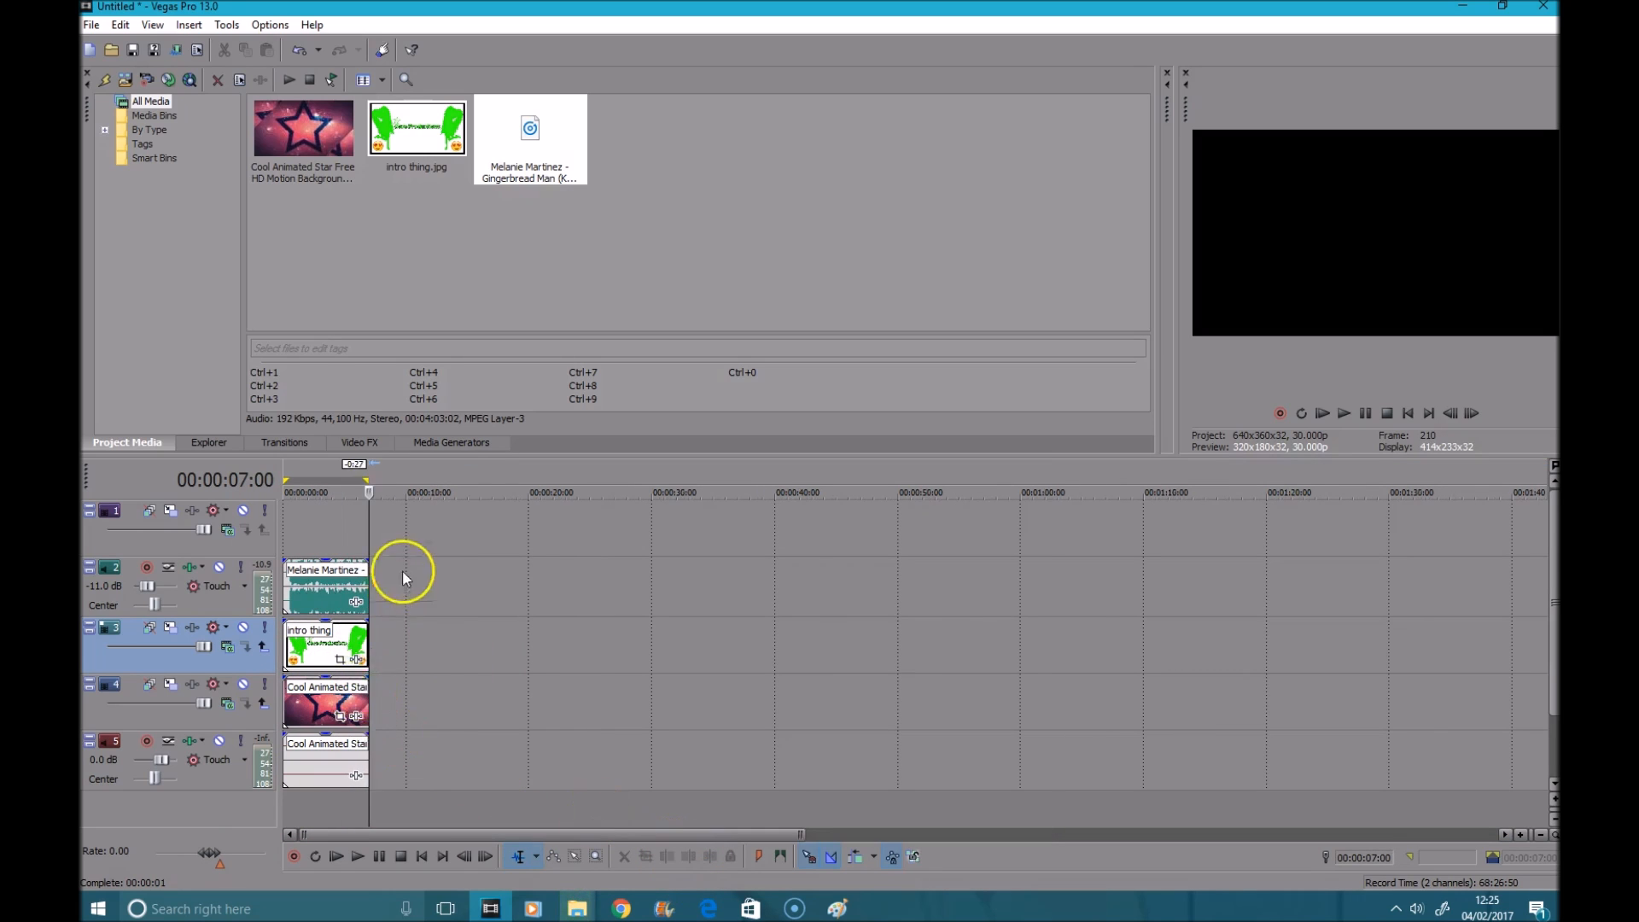
Add a fade-out over about the last two seconds of the song and play the result
click(453, 560)
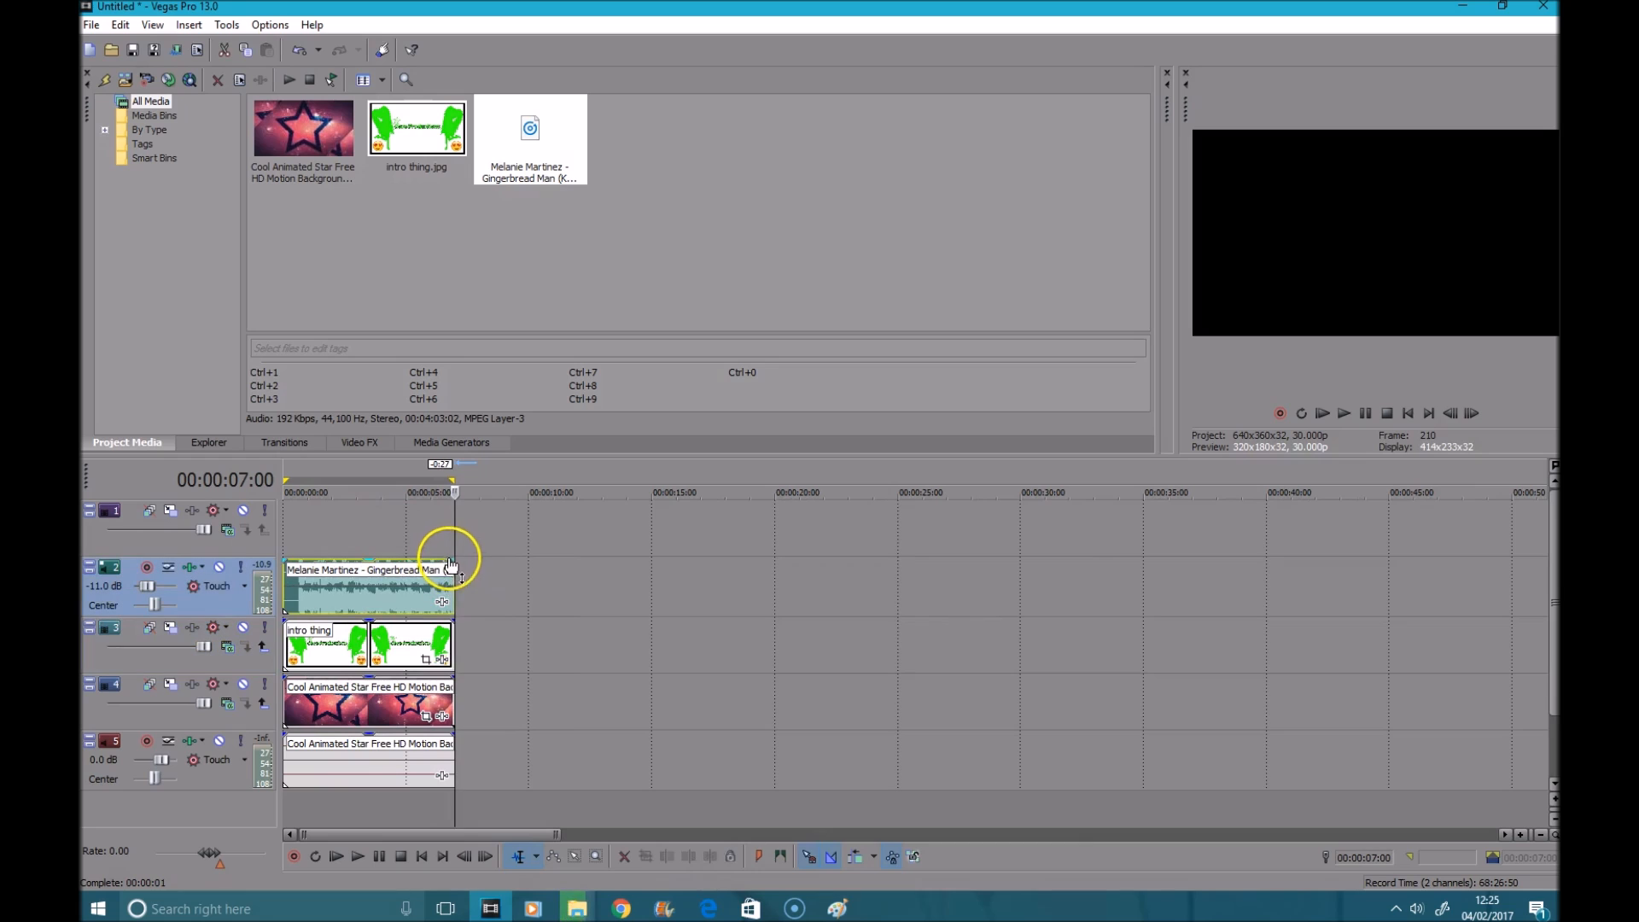
drag(454, 560, 403, 563)
click(345, 593)
click(1365, 413)
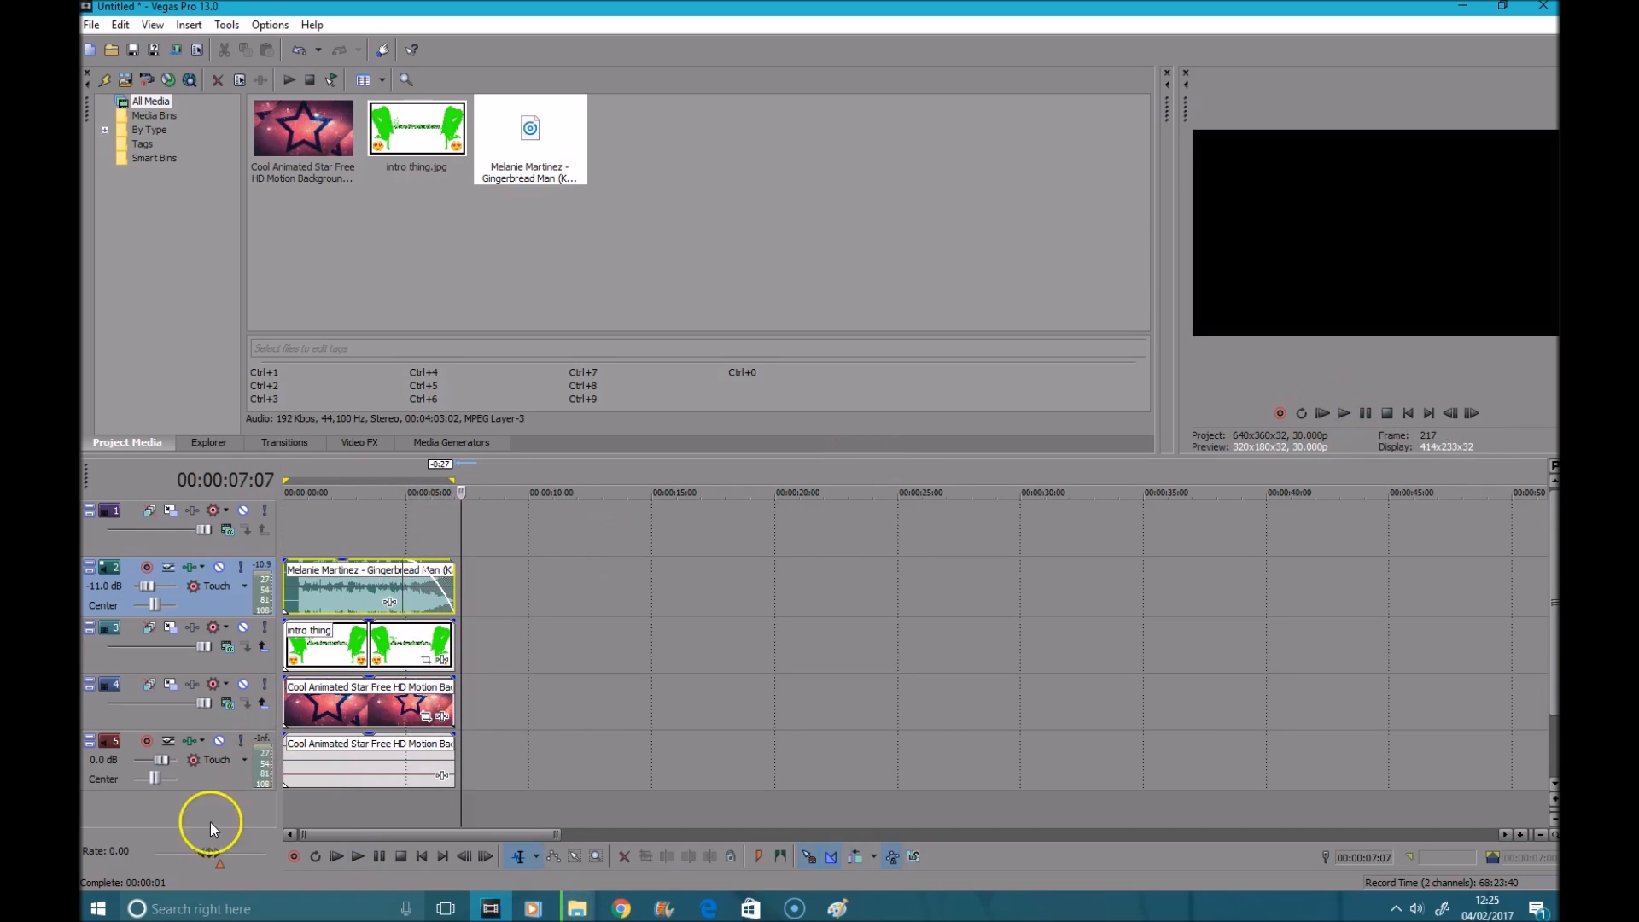
Set the loop region to span the whole intro, from the timeline's start to the clips' end at 00:00:07:00
scroll(465, 567, down, 2)
scroll(465, 569, up, 2)
scroll(453, 555, down, 4)
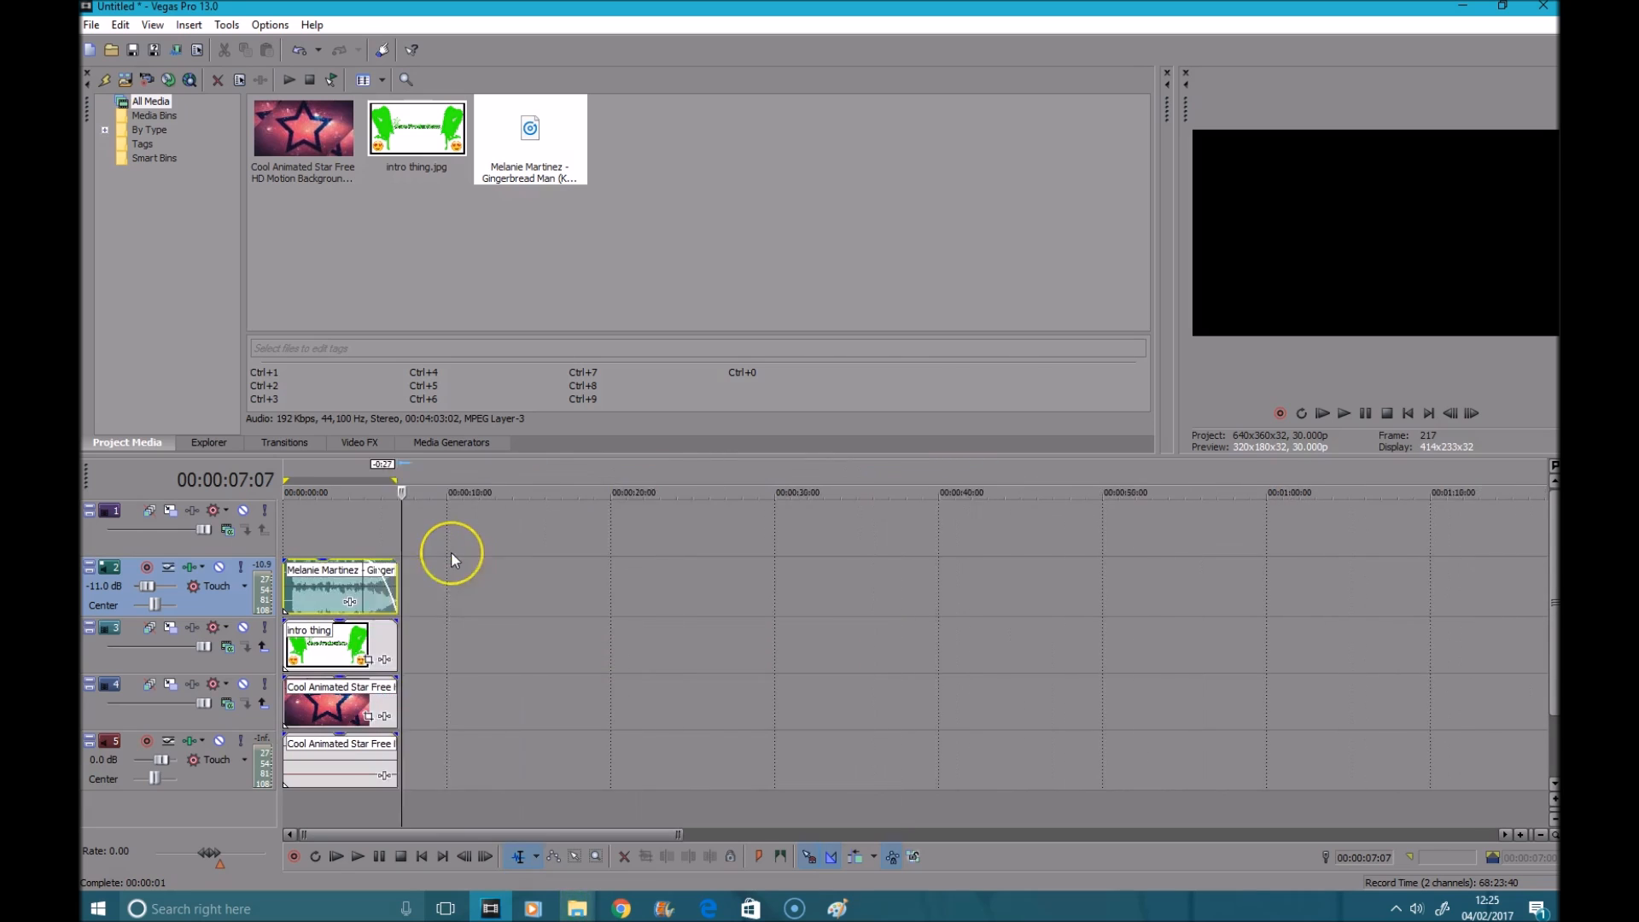
scroll(451, 552, up, 3)
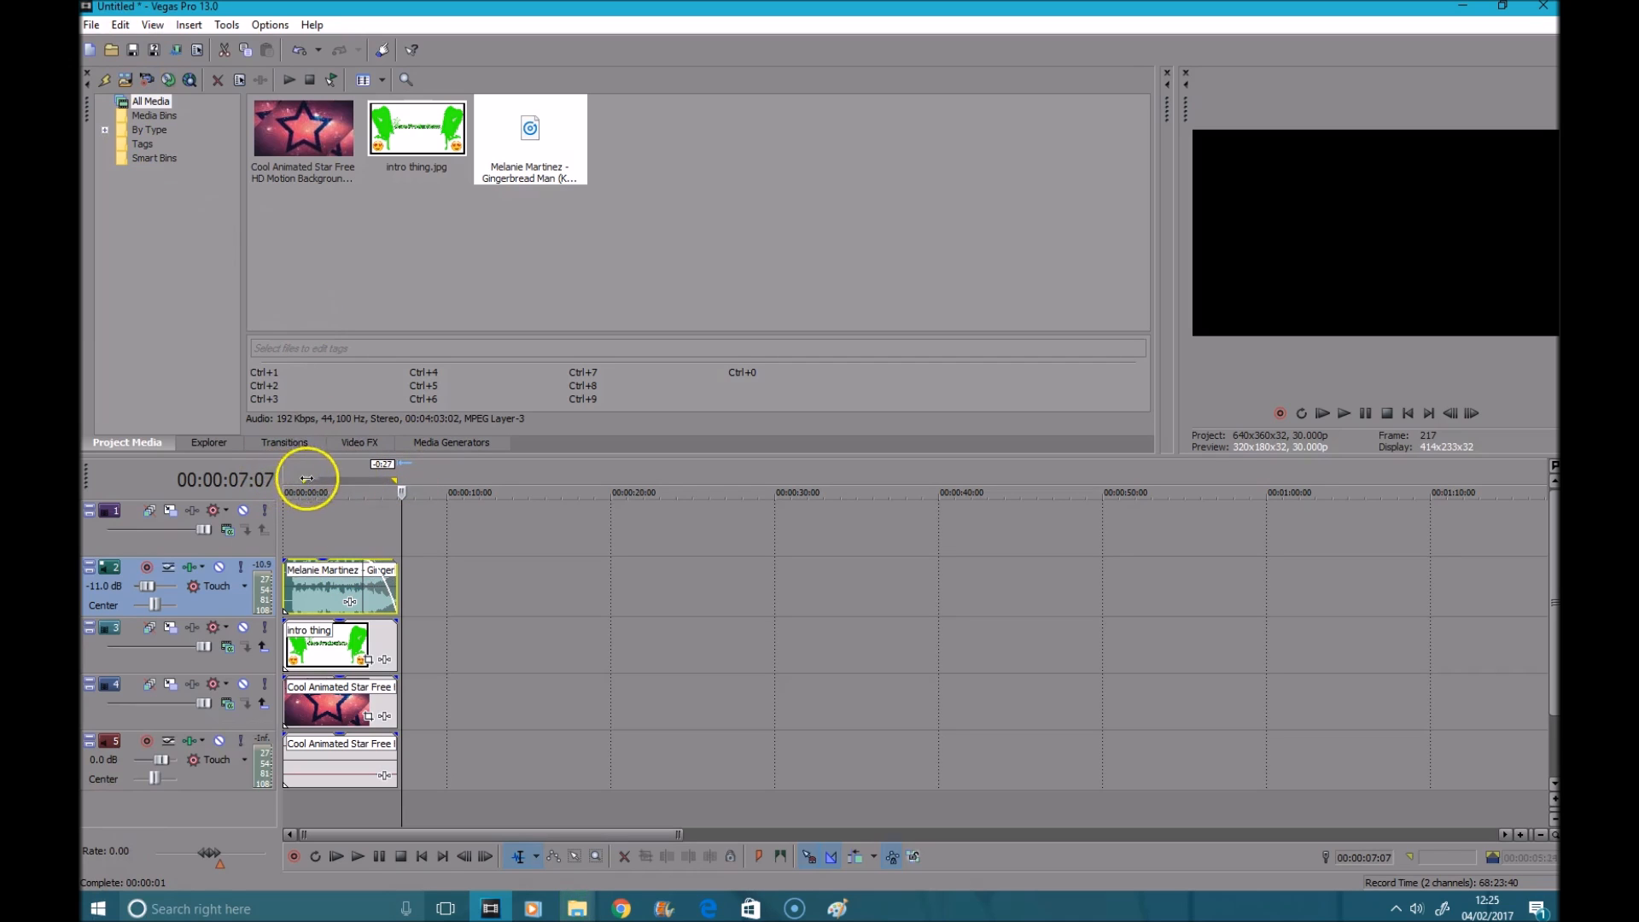
drag(296, 480, 275, 481)
click(520, 571)
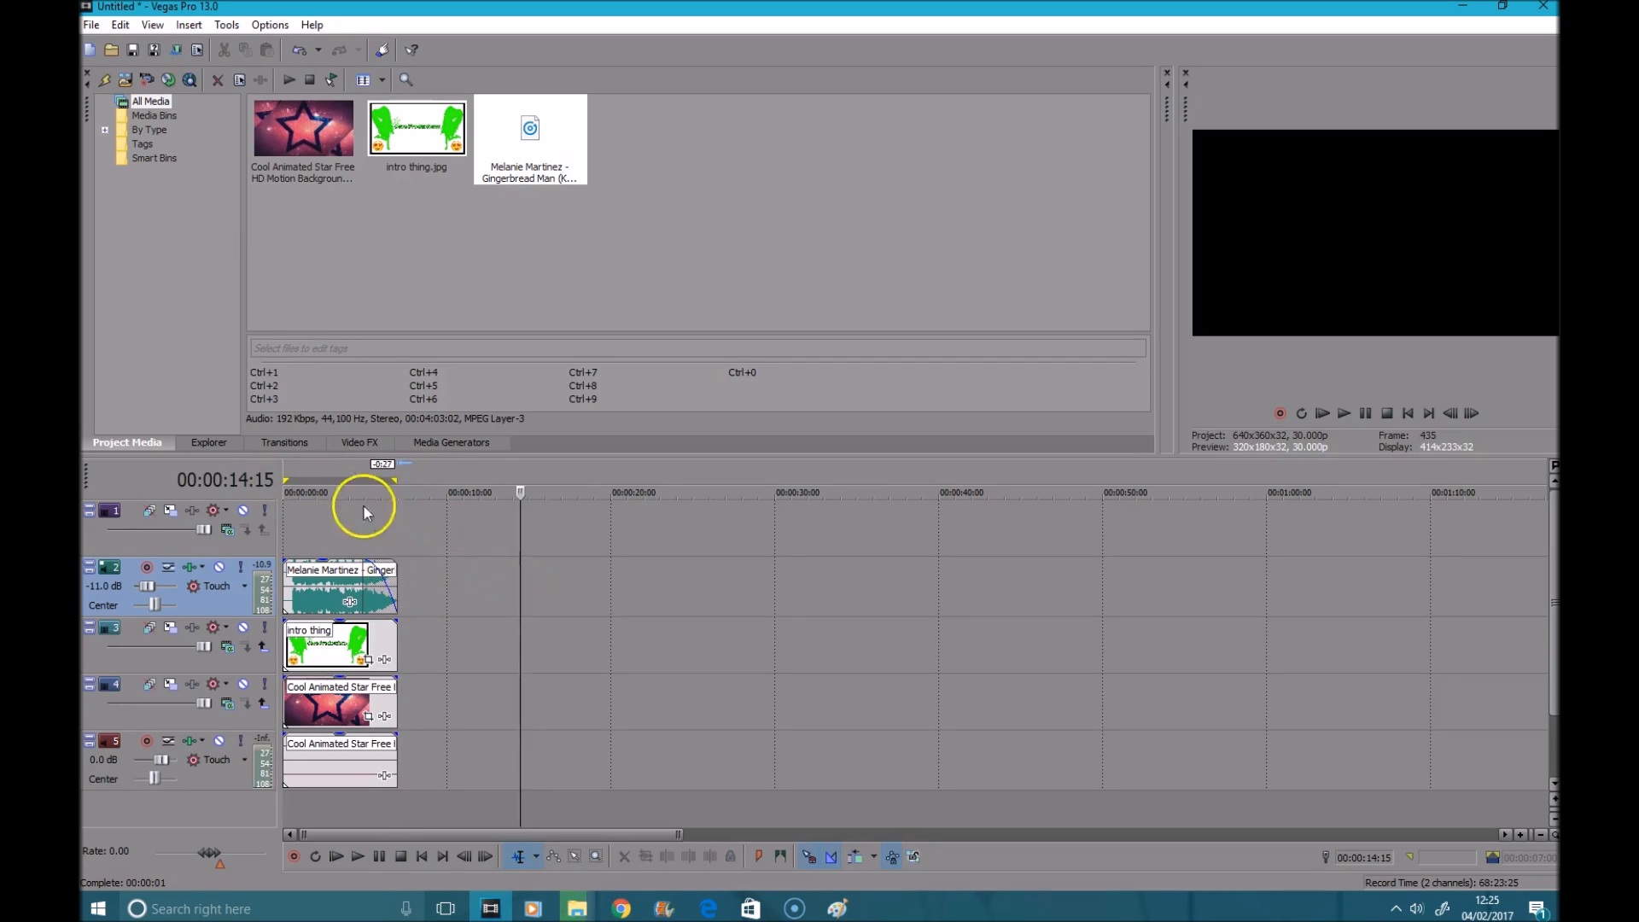
mouse_move(395, 482)
mouse_down()
mouse_move(489, 480)
mouse_move(395, 509)
mouse_up()
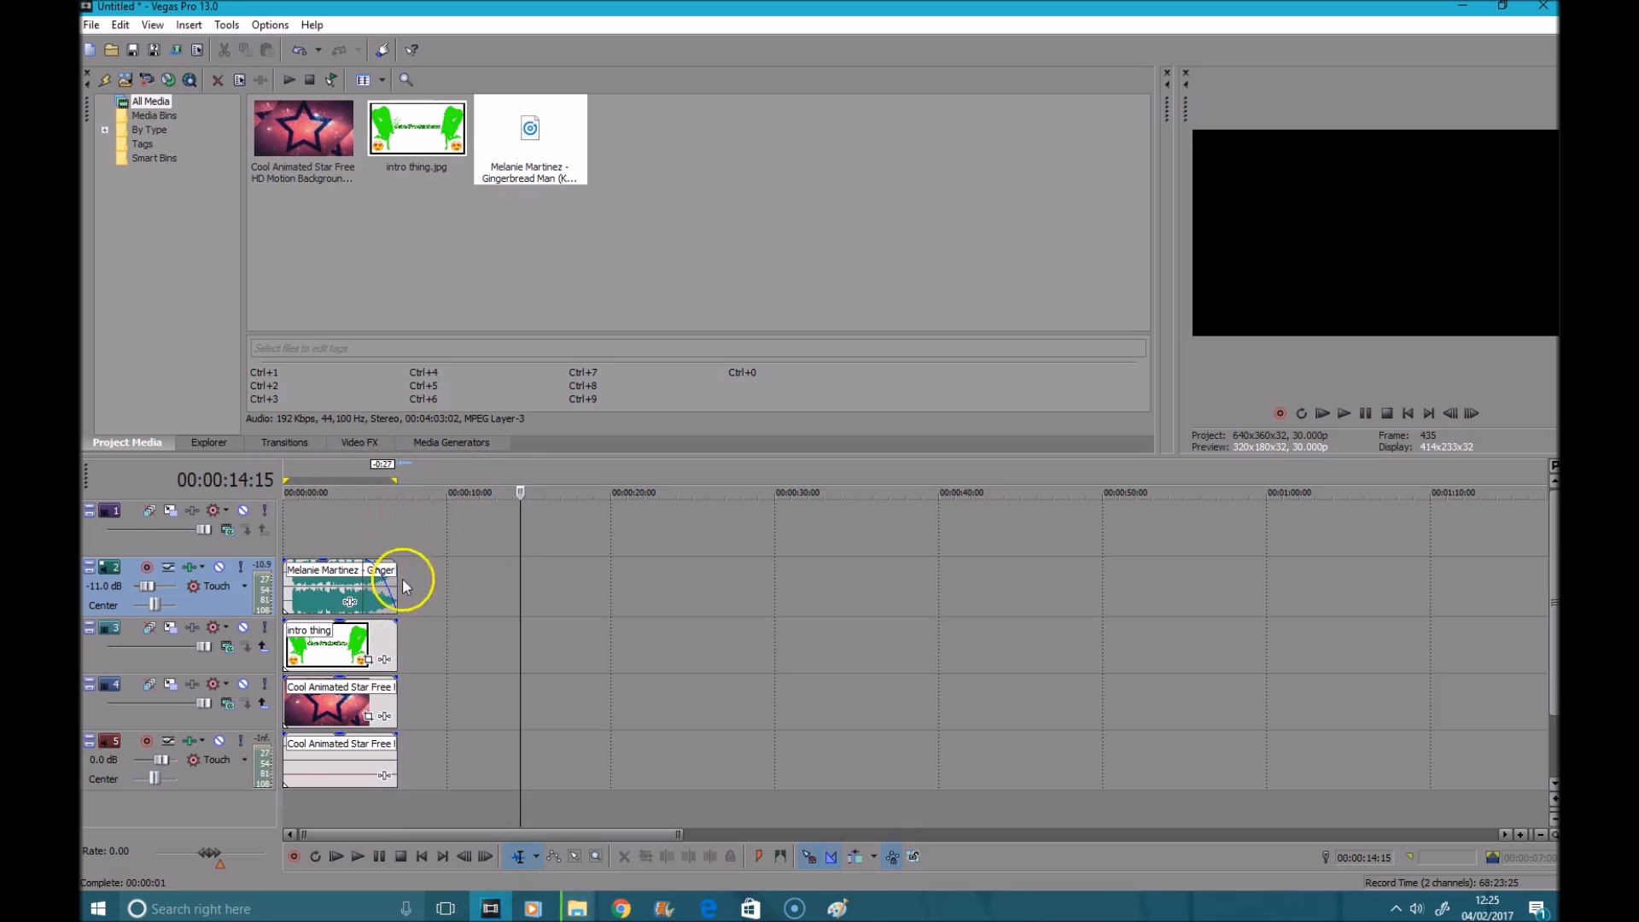
Render the loop region as a Sony AVC/MVC MP4 named "intro" into the "intro for video" folder
click(91, 26)
click(158, 162)
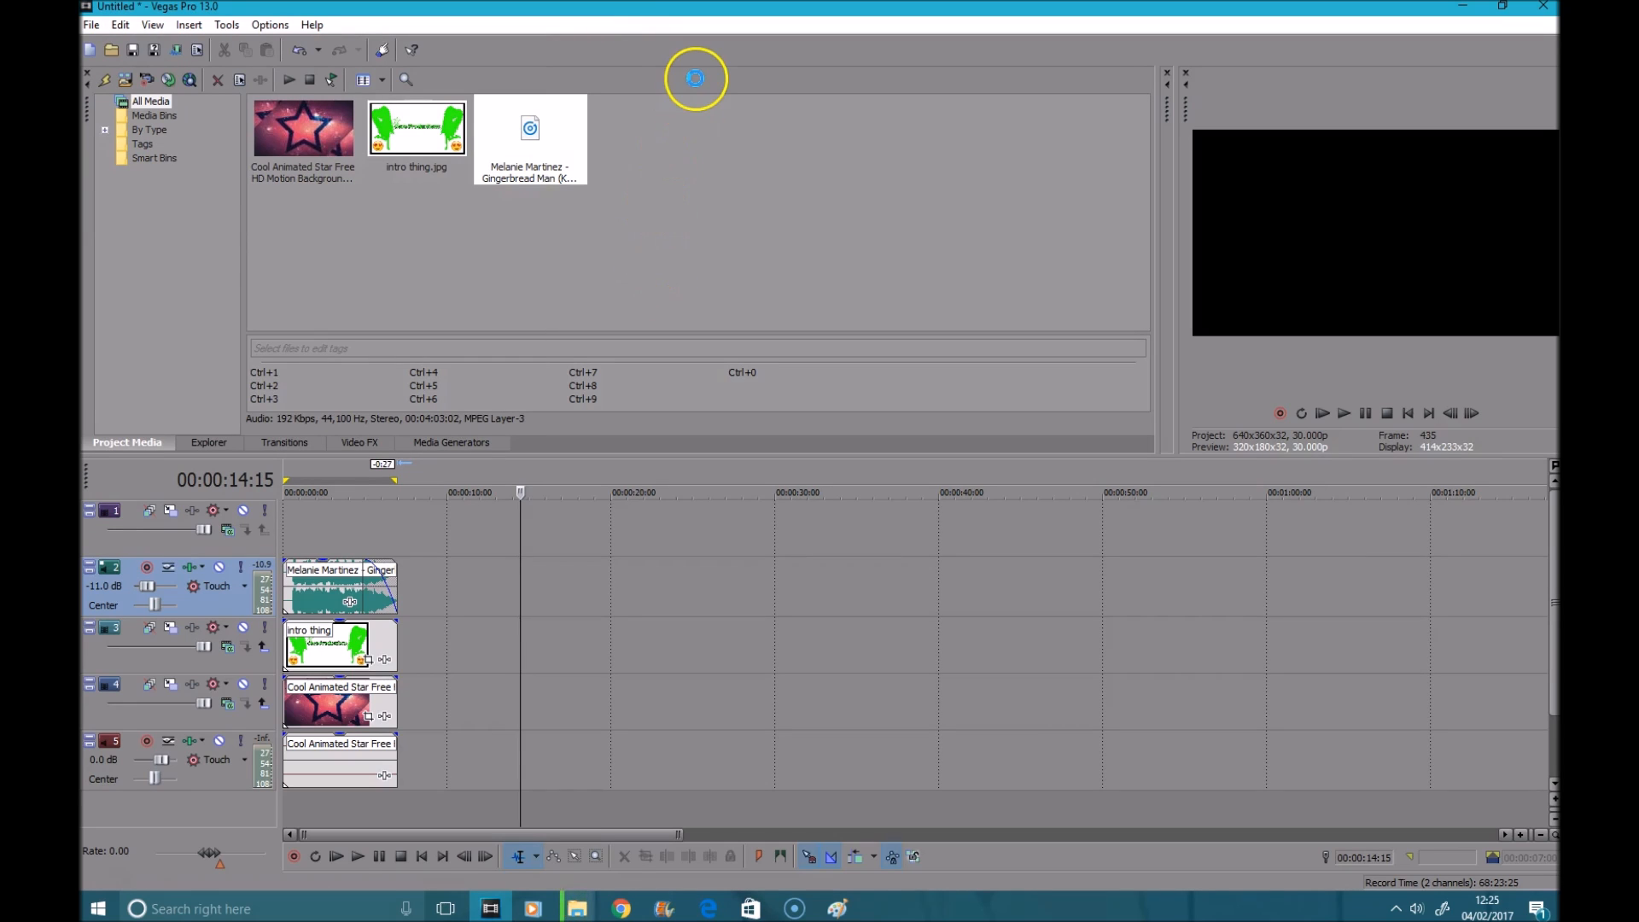
text(intro)
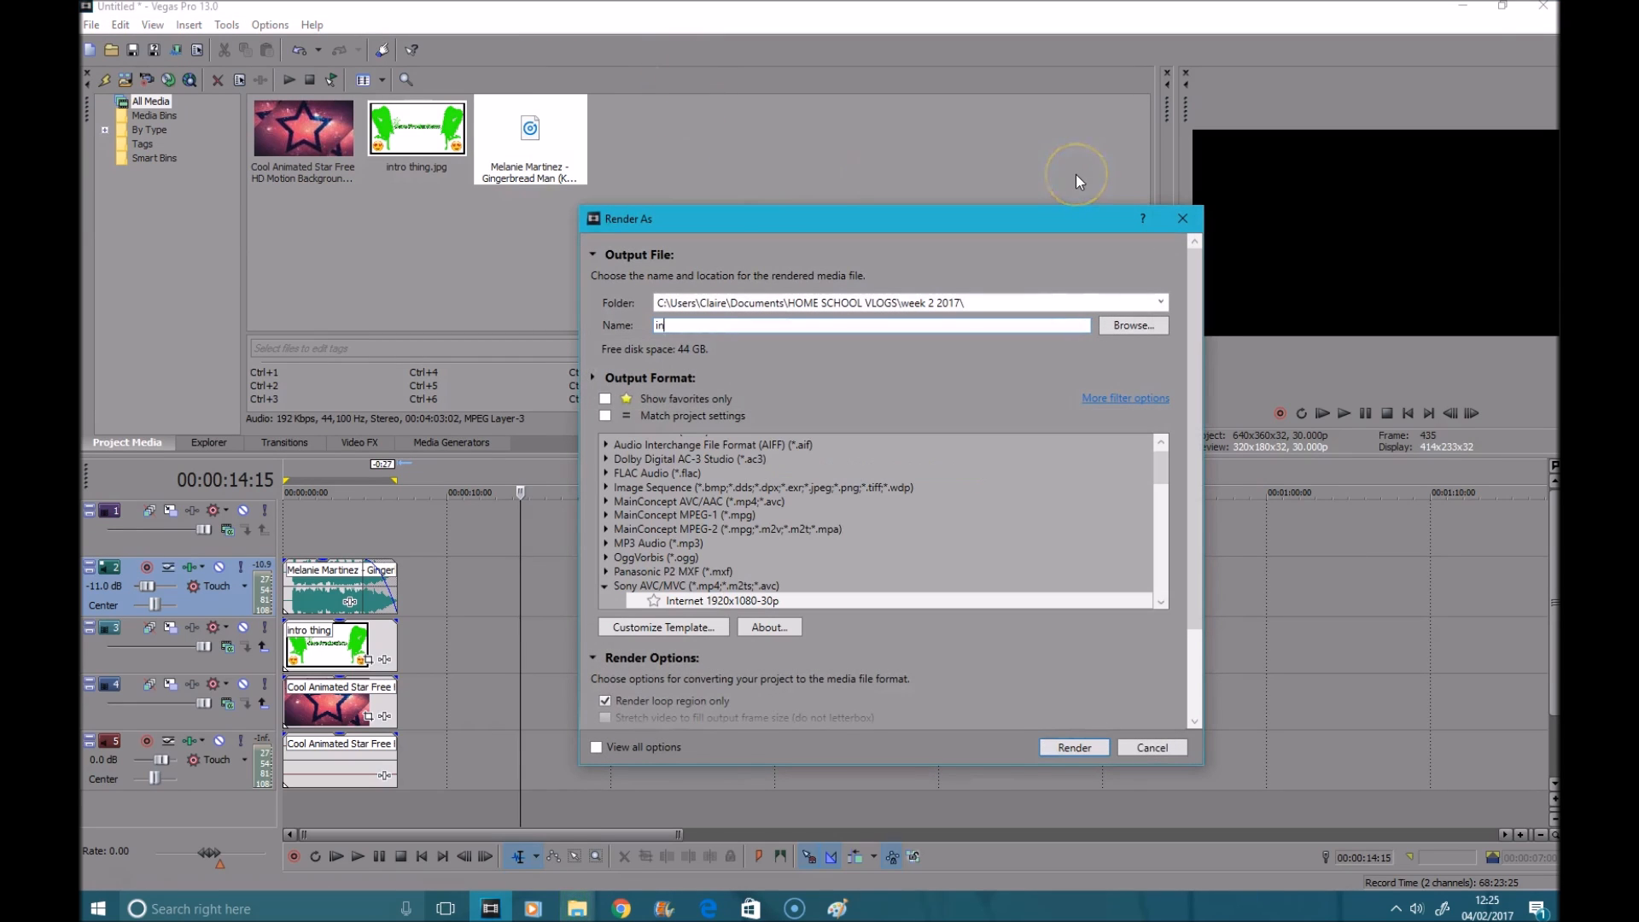
click(1143, 327)
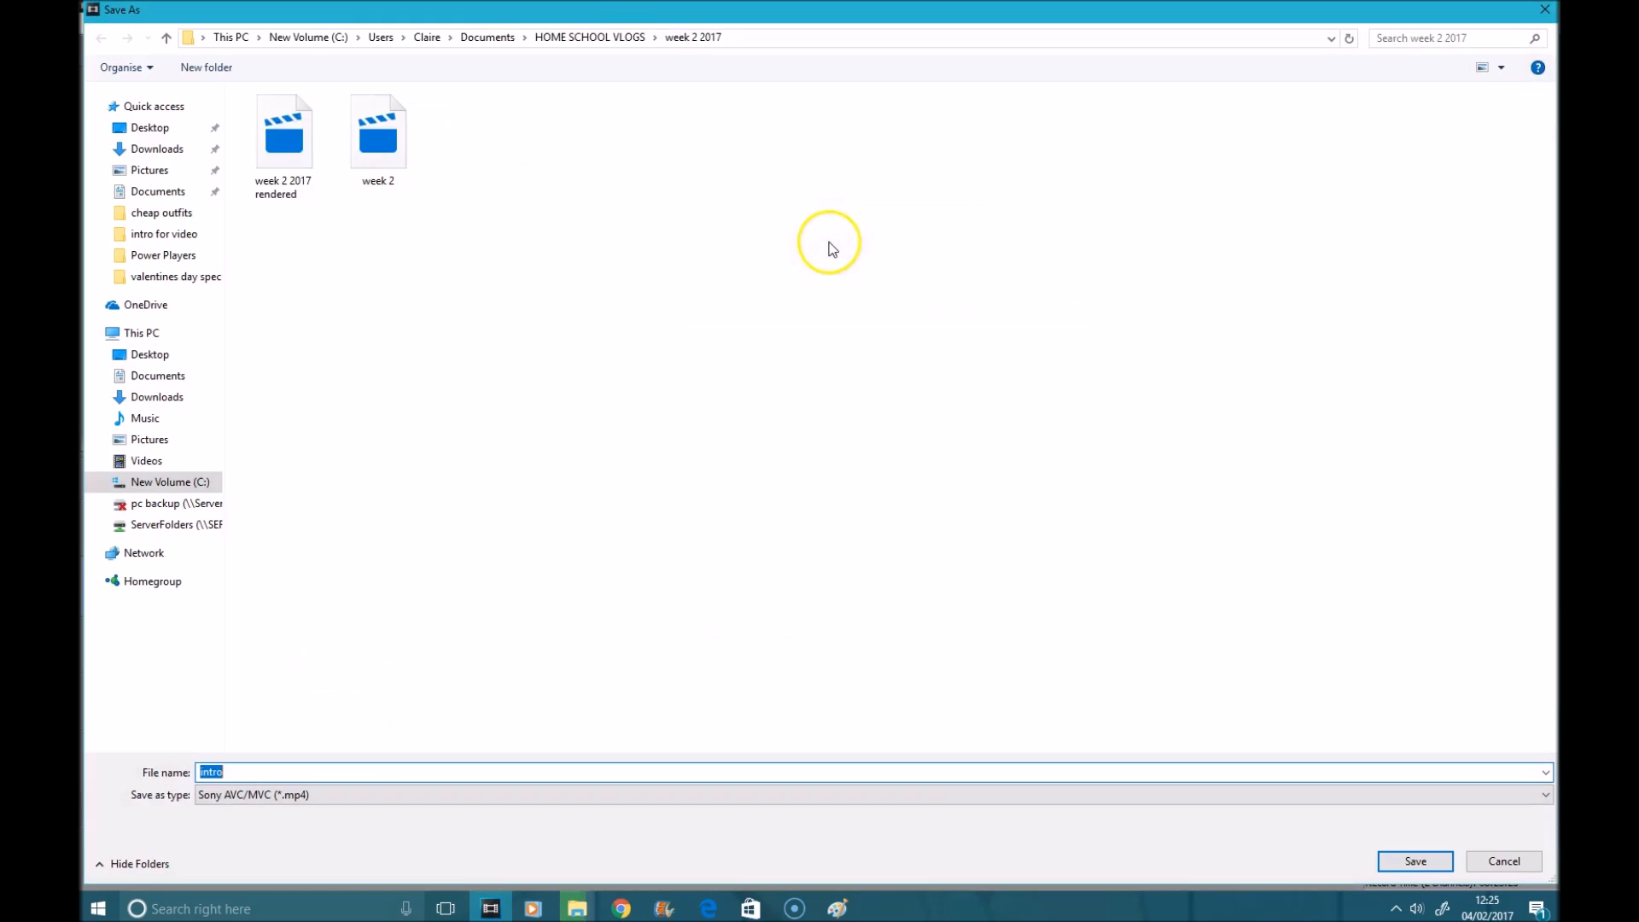
click(175, 237)
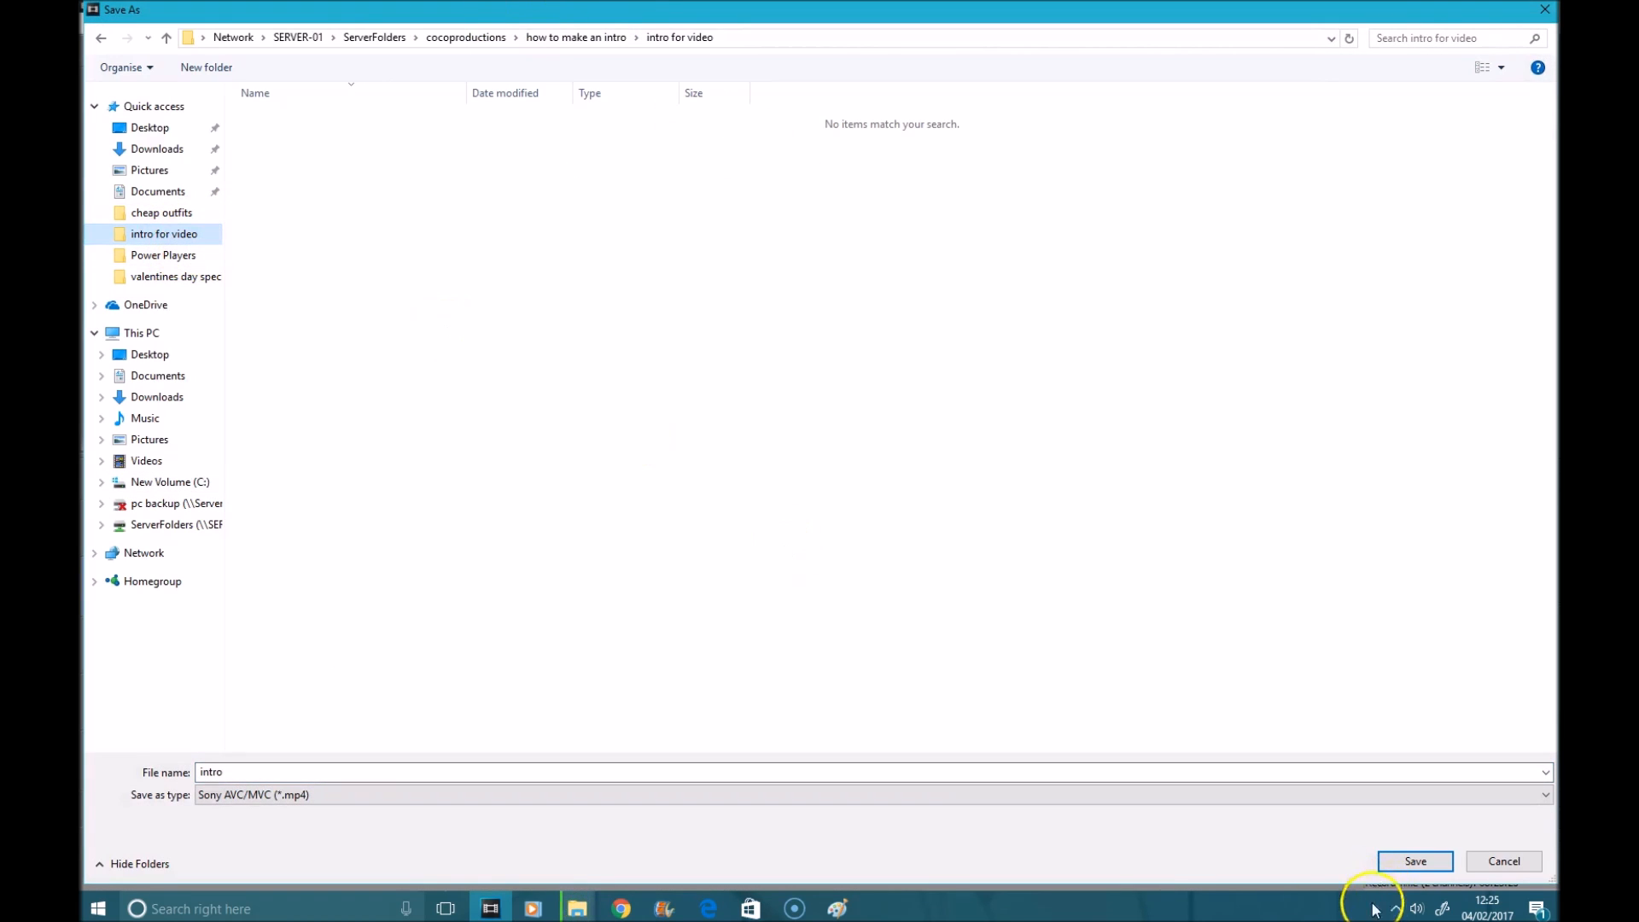
click(1415, 861)
click(1068, 737)
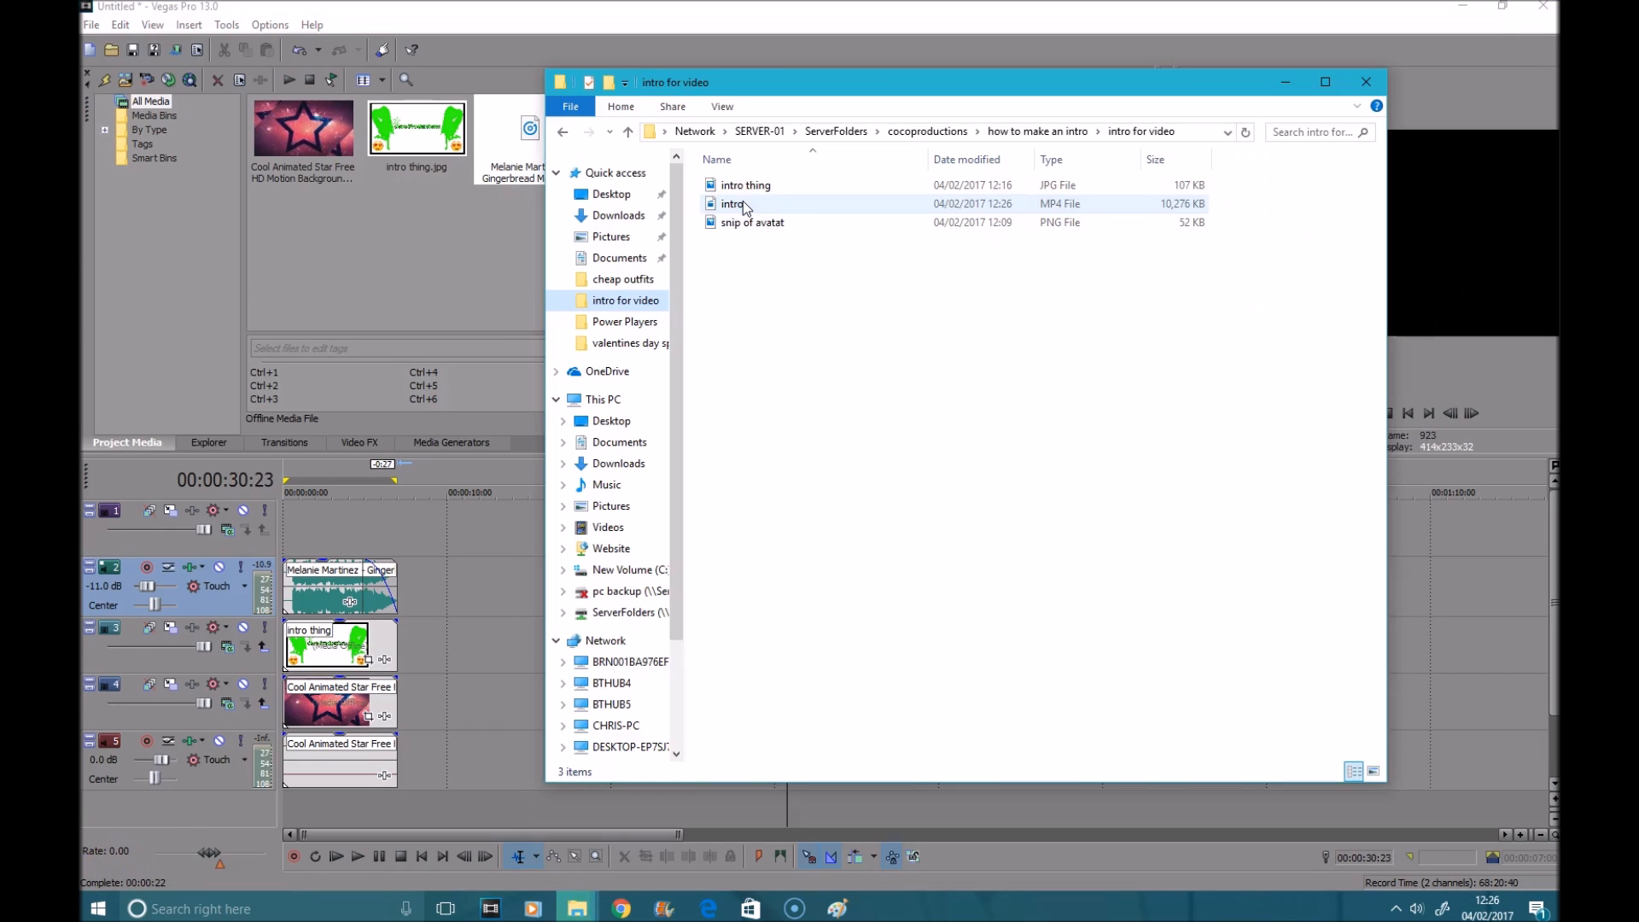
Play the rendered "intro" MP4 from the "intro for video" folder
click(745, 203)
double_click(744, 204)
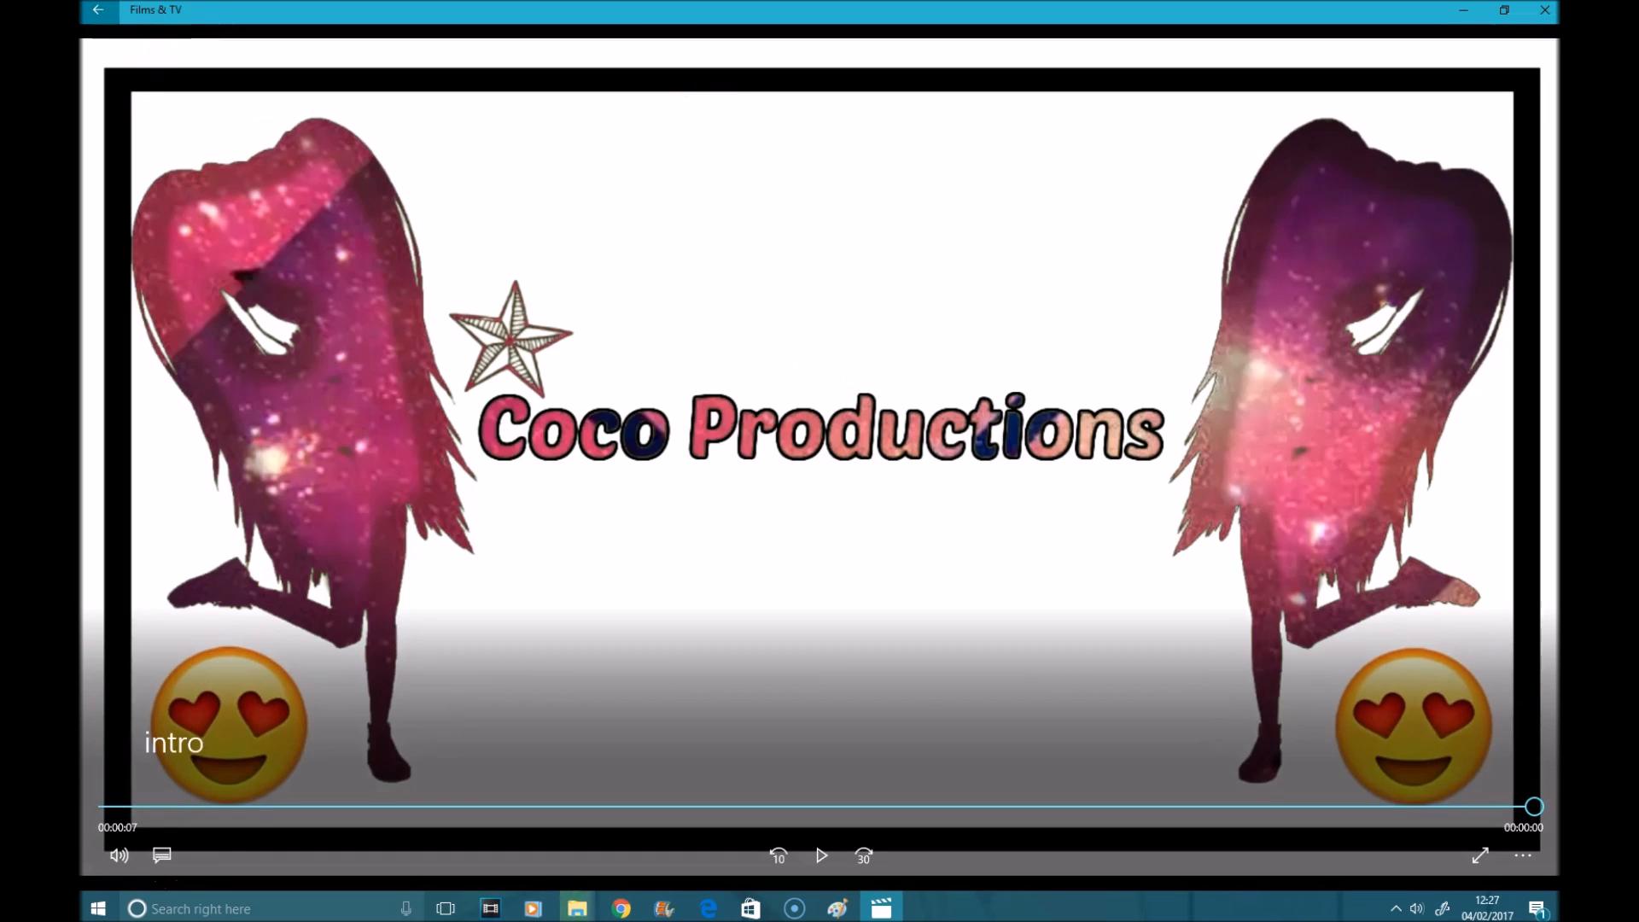
Close the intro playback and switch to Movie Maker
click(1544, 12)
click(417, 567)
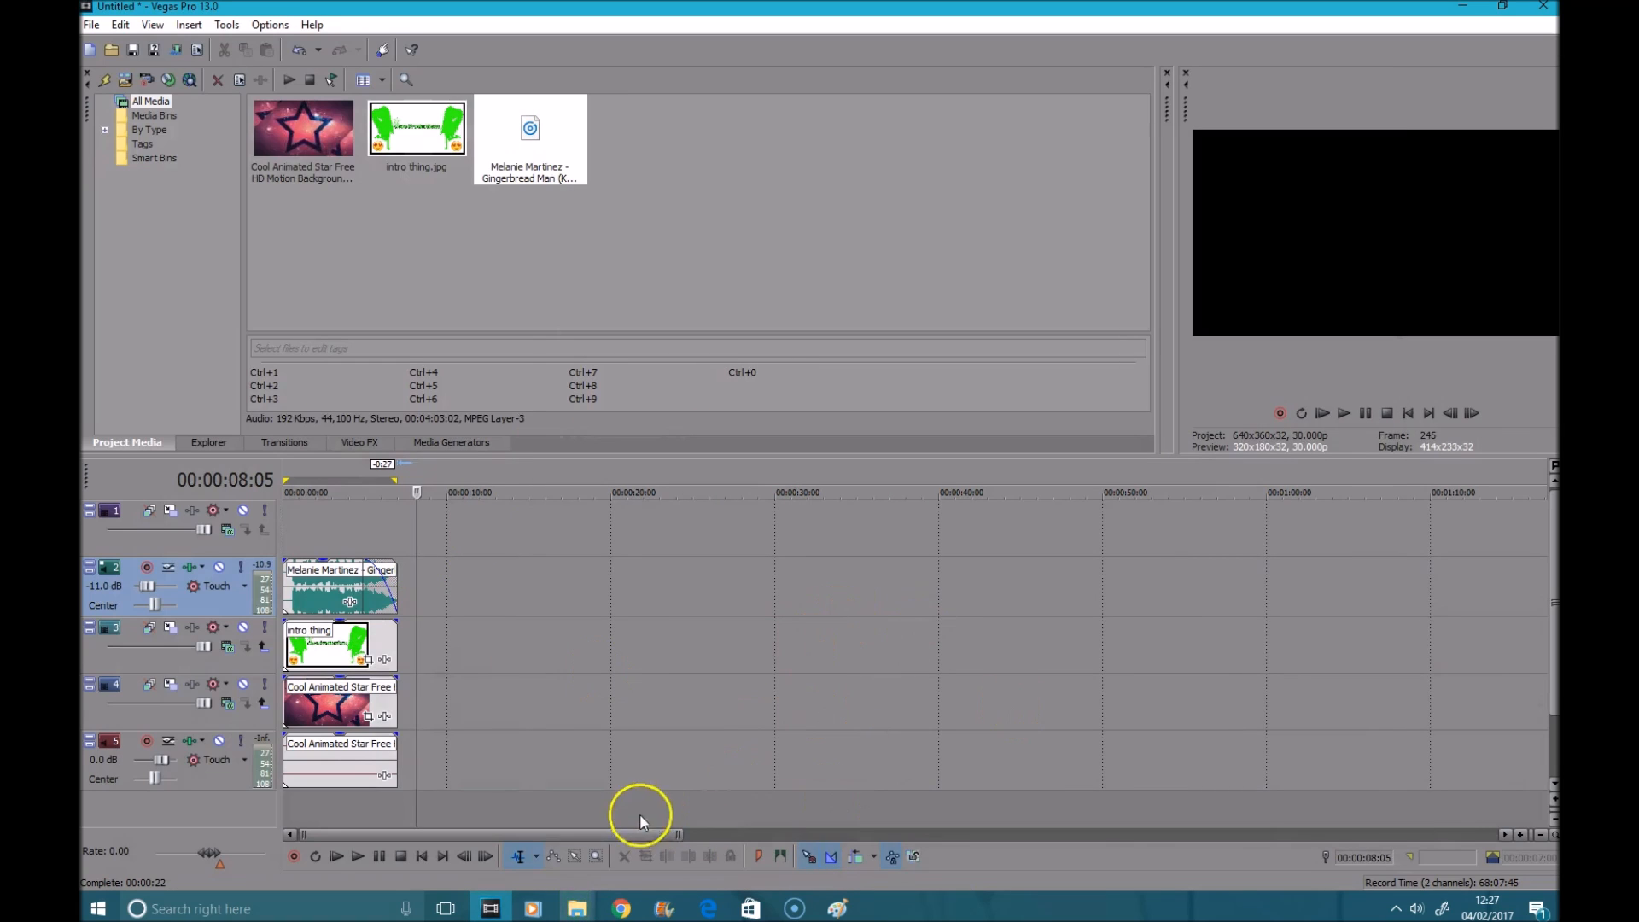
click(676, 911)
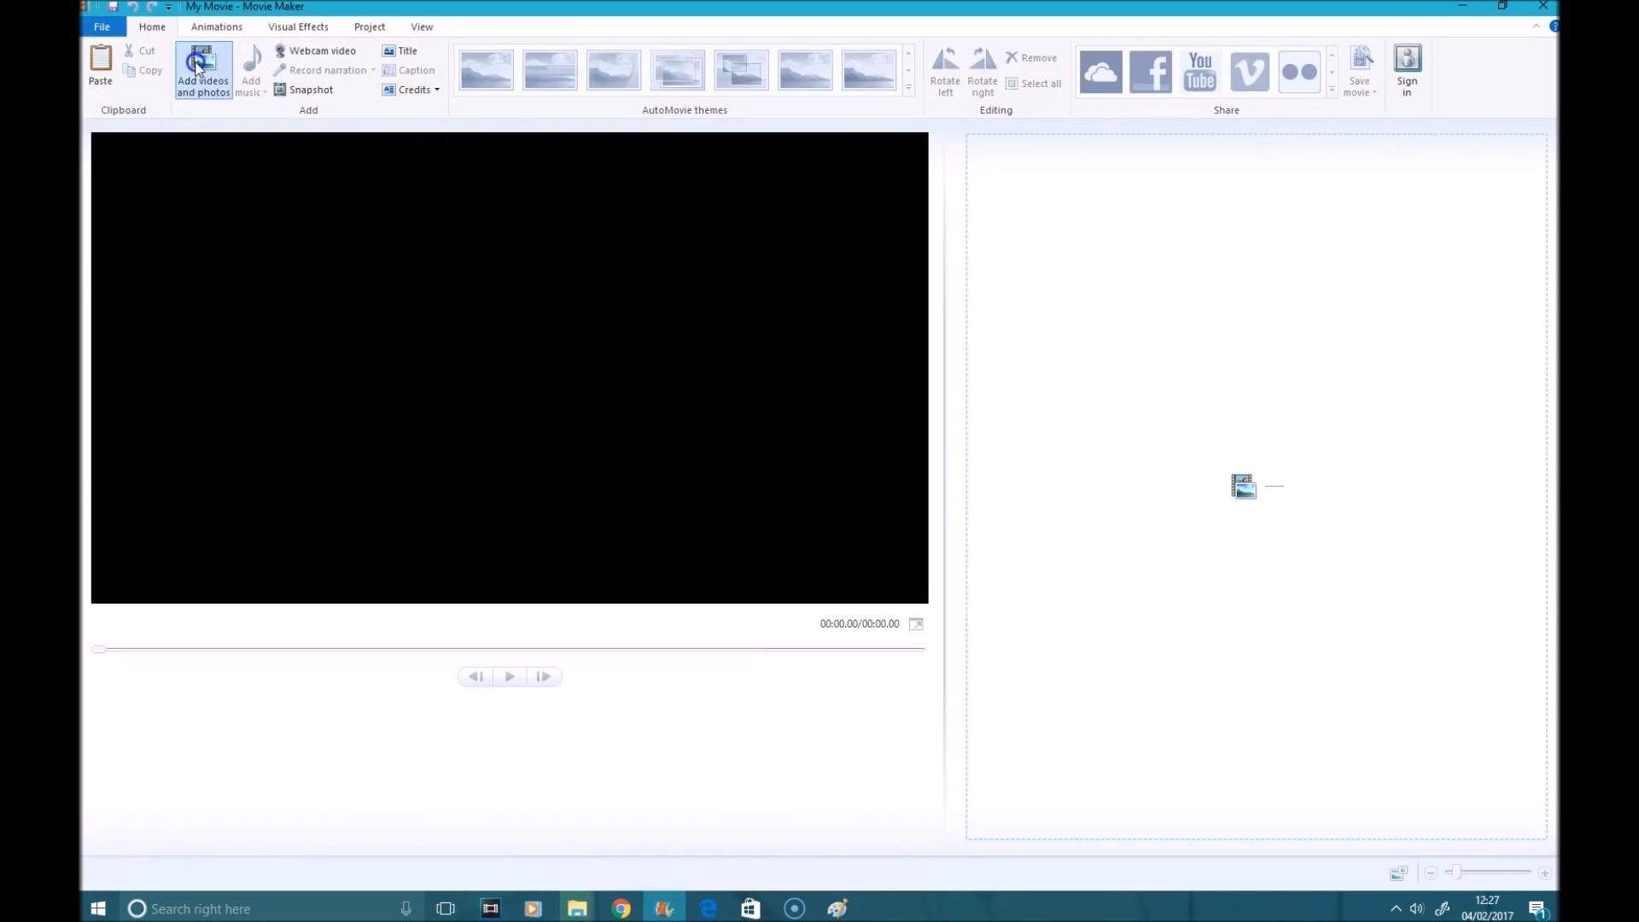
Add the "Recording #450" video from the "Power Players" folder to the empty movie project
click(203, 70)
click(392, 141)
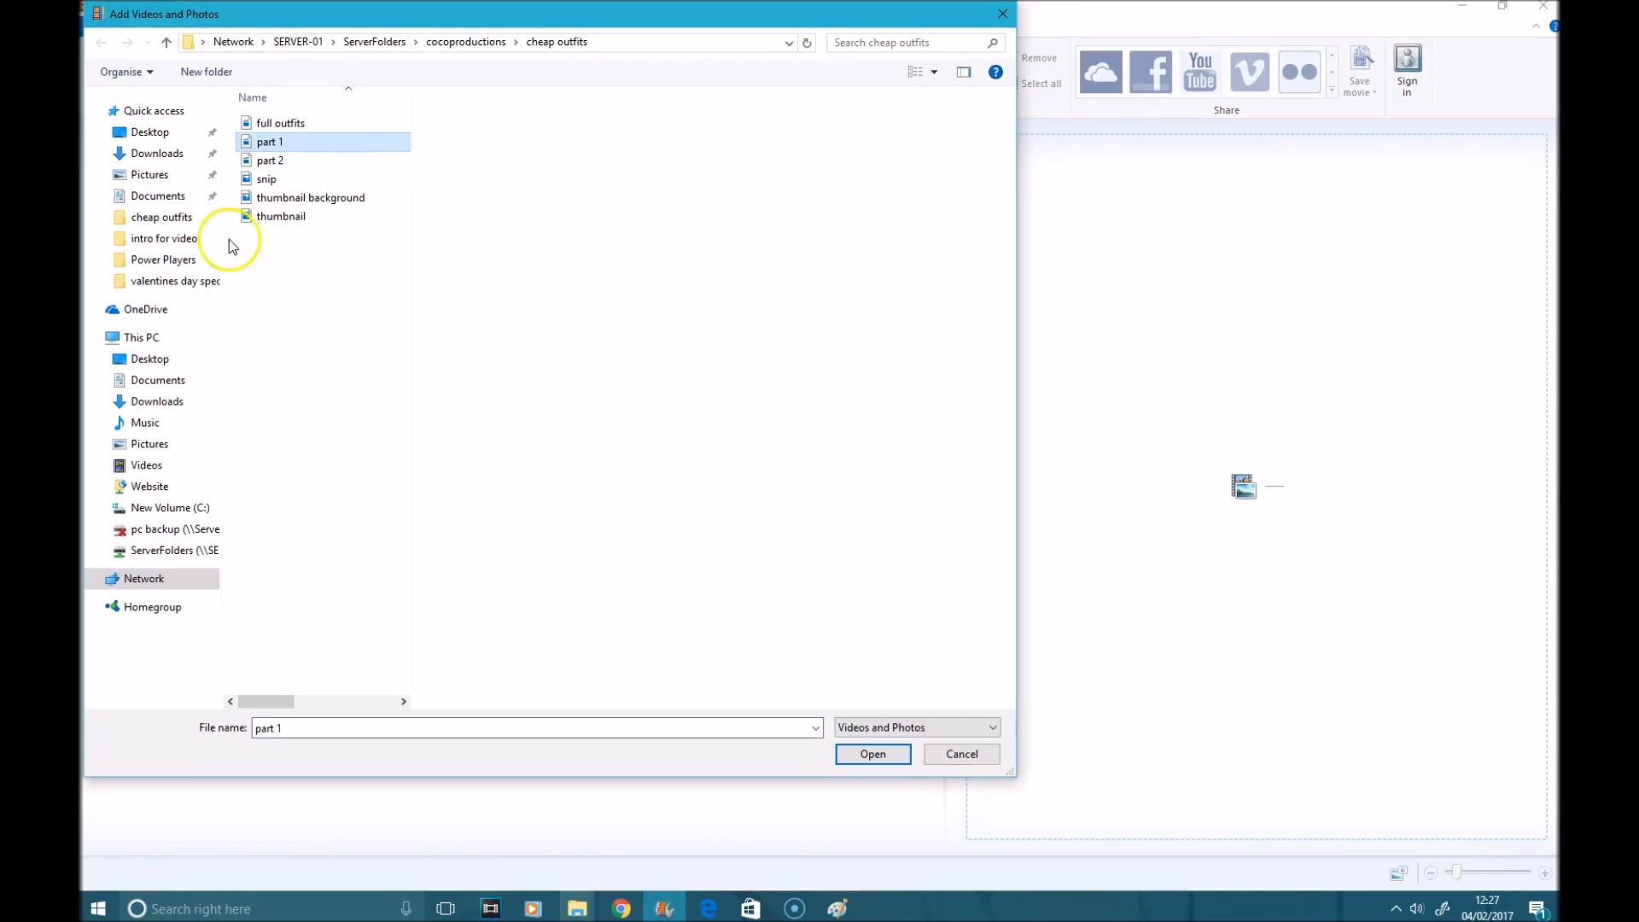
click(207, 238)
click(281, 160)
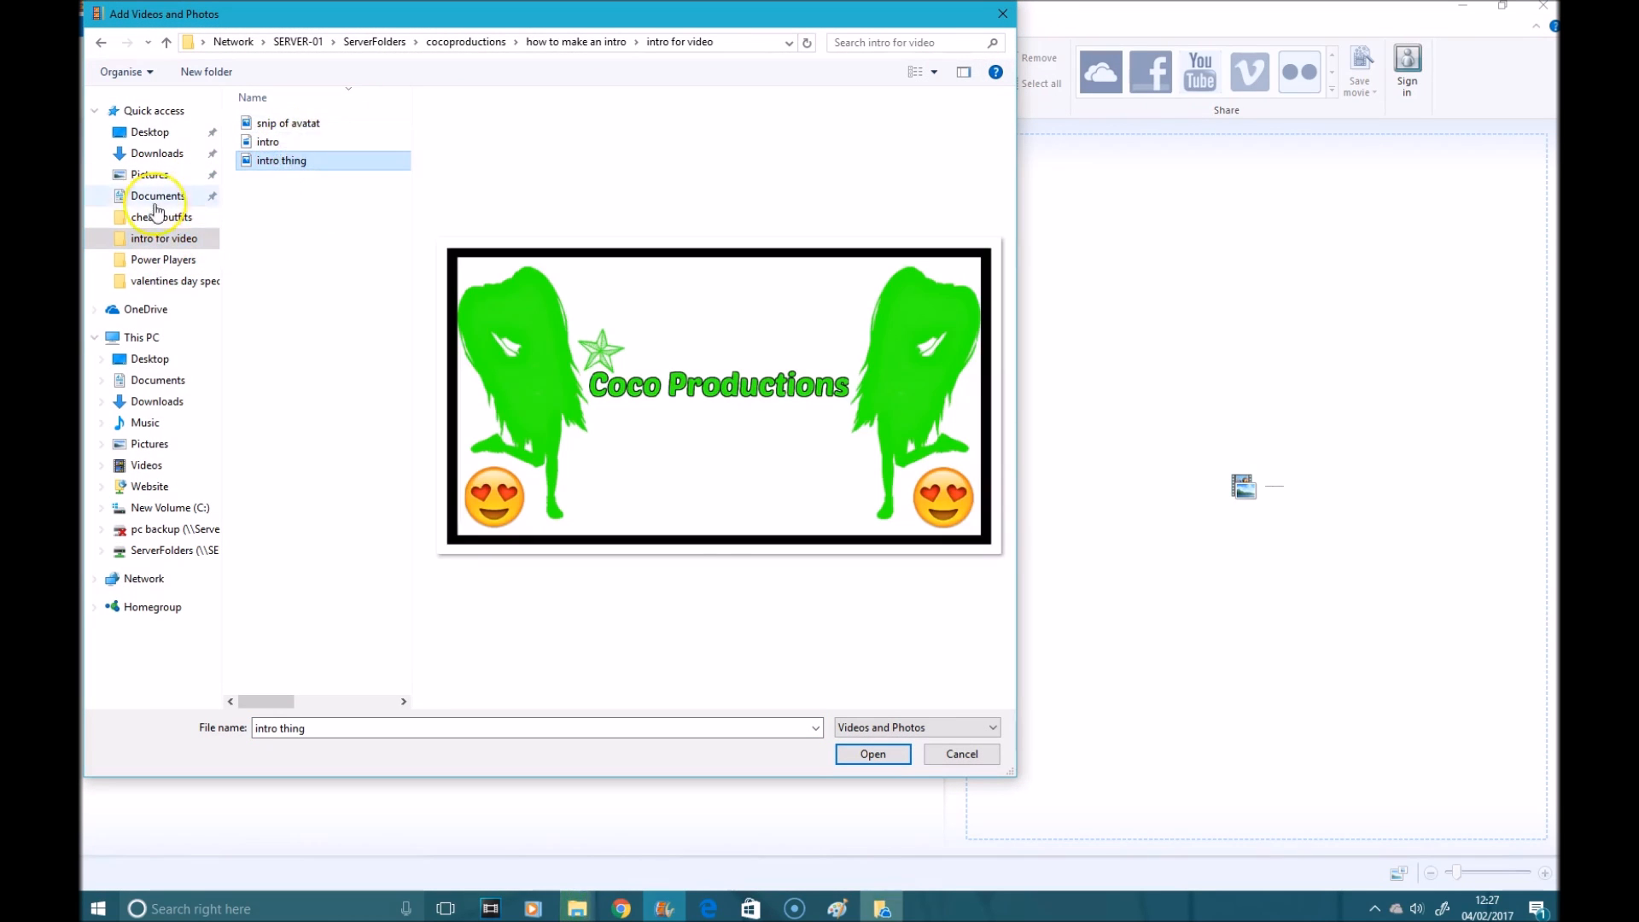
click(156, 198)
click(163, 260)
click(311, 135)
double_click(311, 135)
drag(972, 200, 1426, 213)
Add the "intro" video from the "intro for video" folder, placed before the recording, and play the movie from the beginning
click(219, 70)
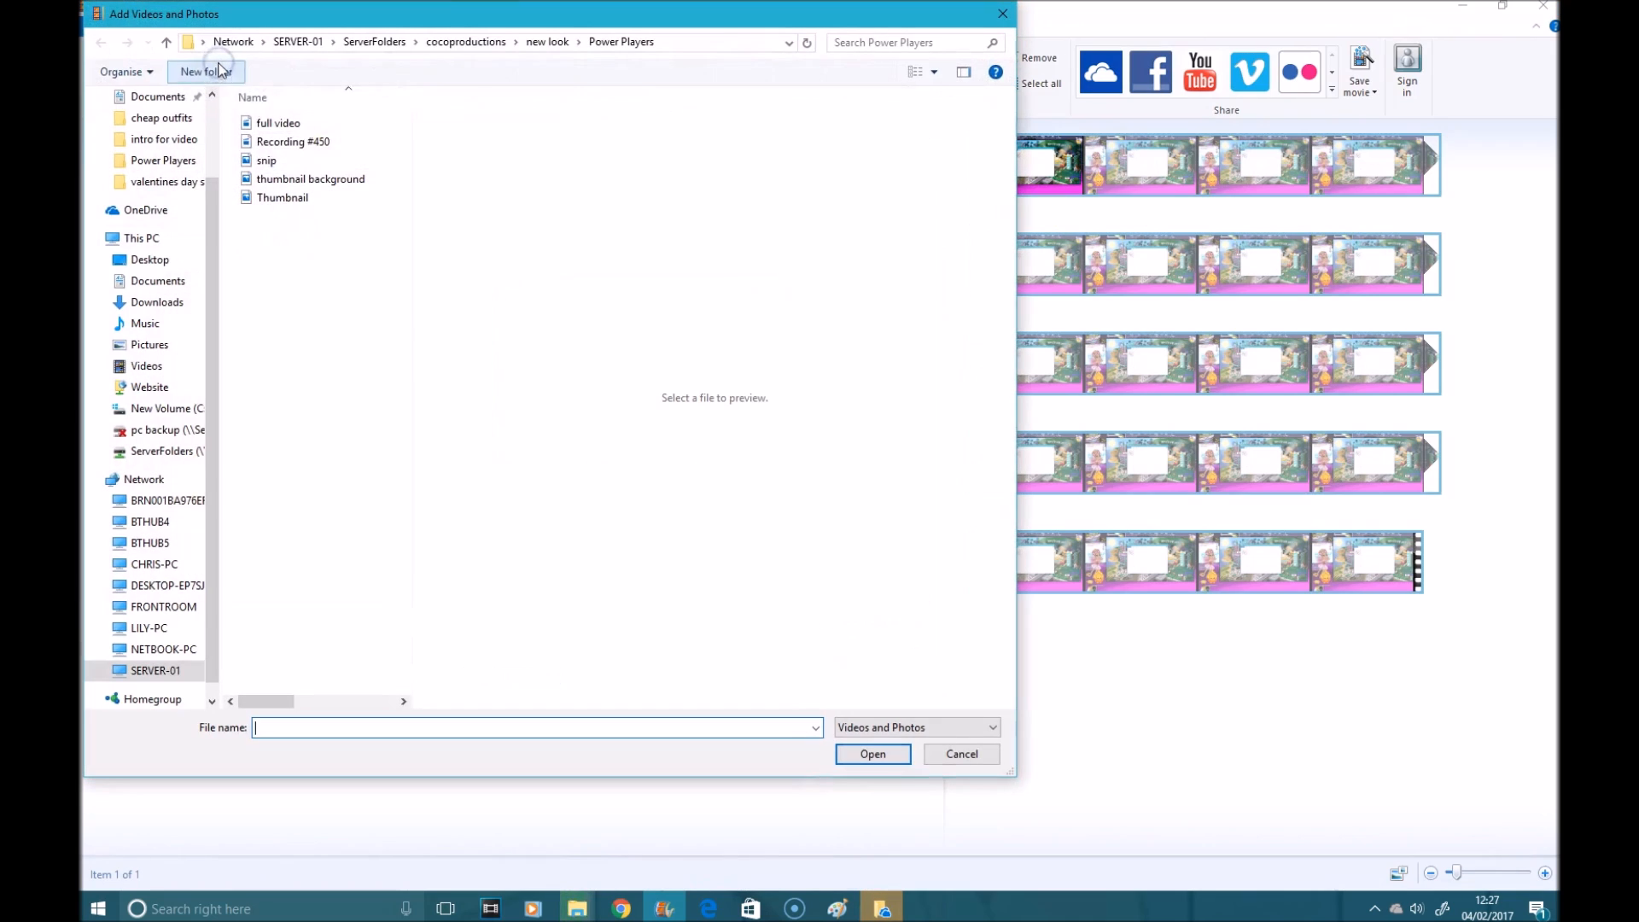
click(163, 139)
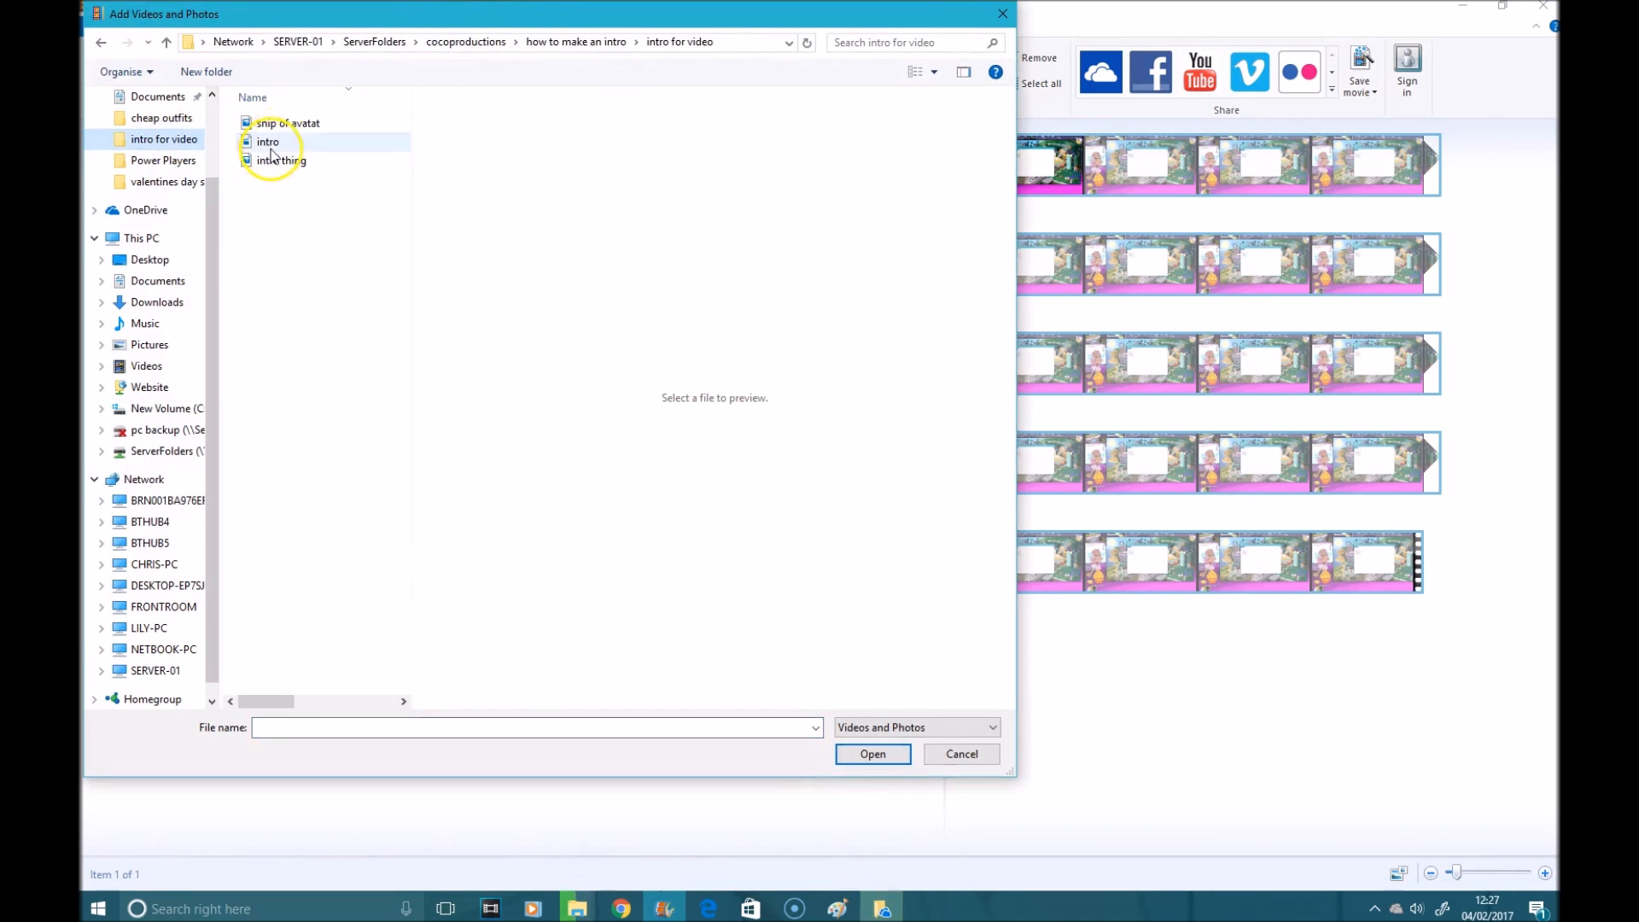
double_click(270, 143)
drag(1057, 635, 986, 195)
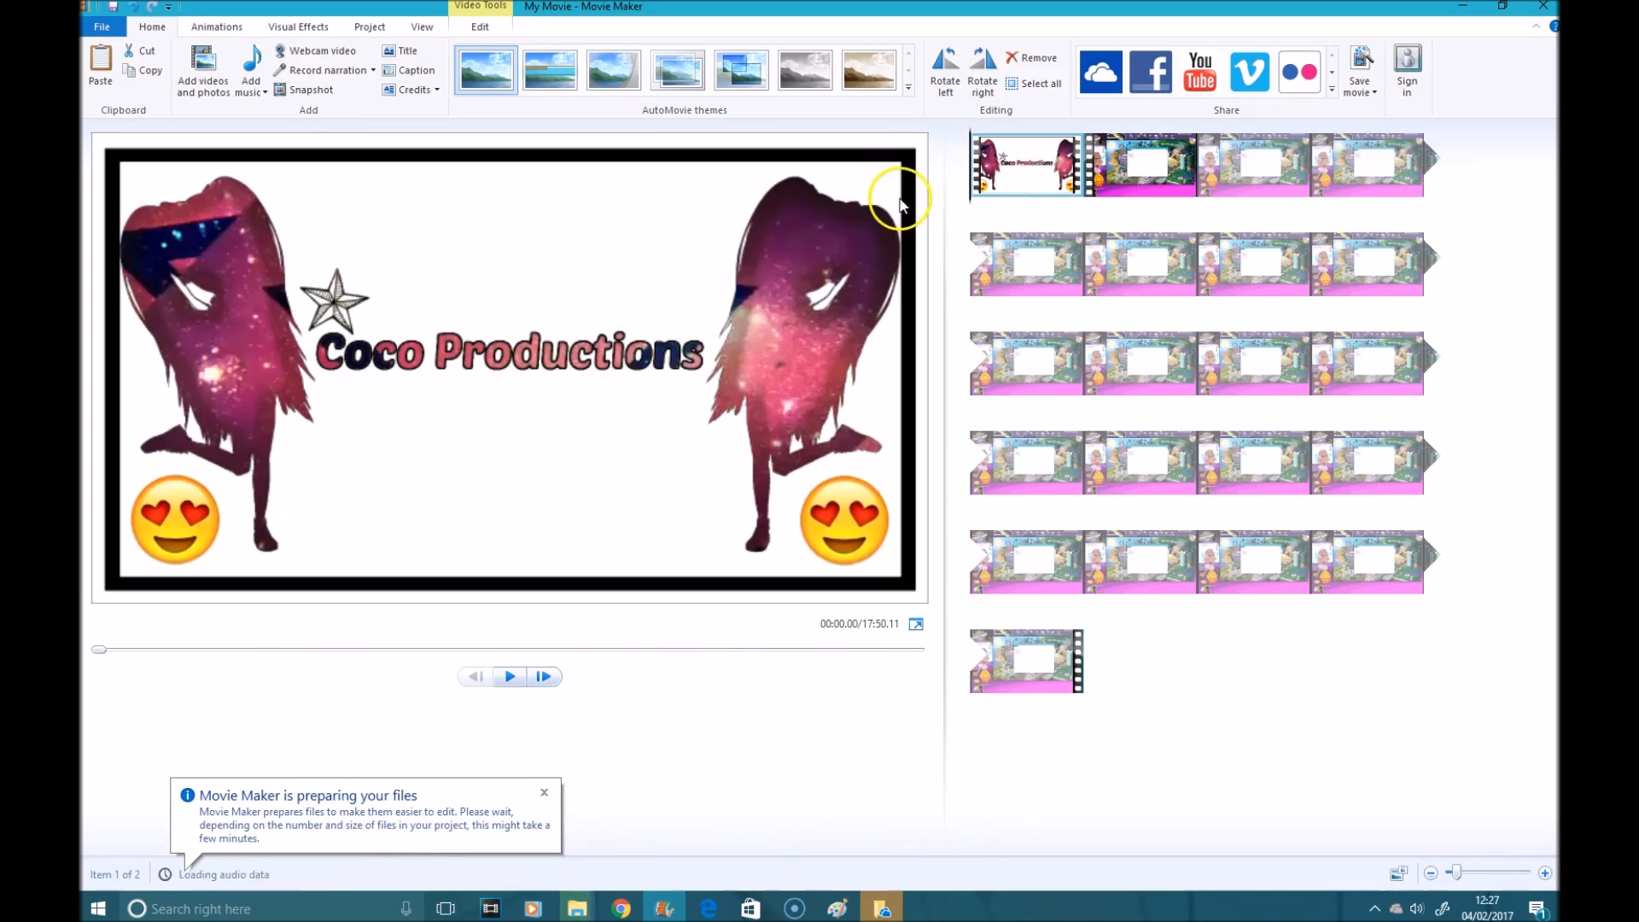
click(510, 676)
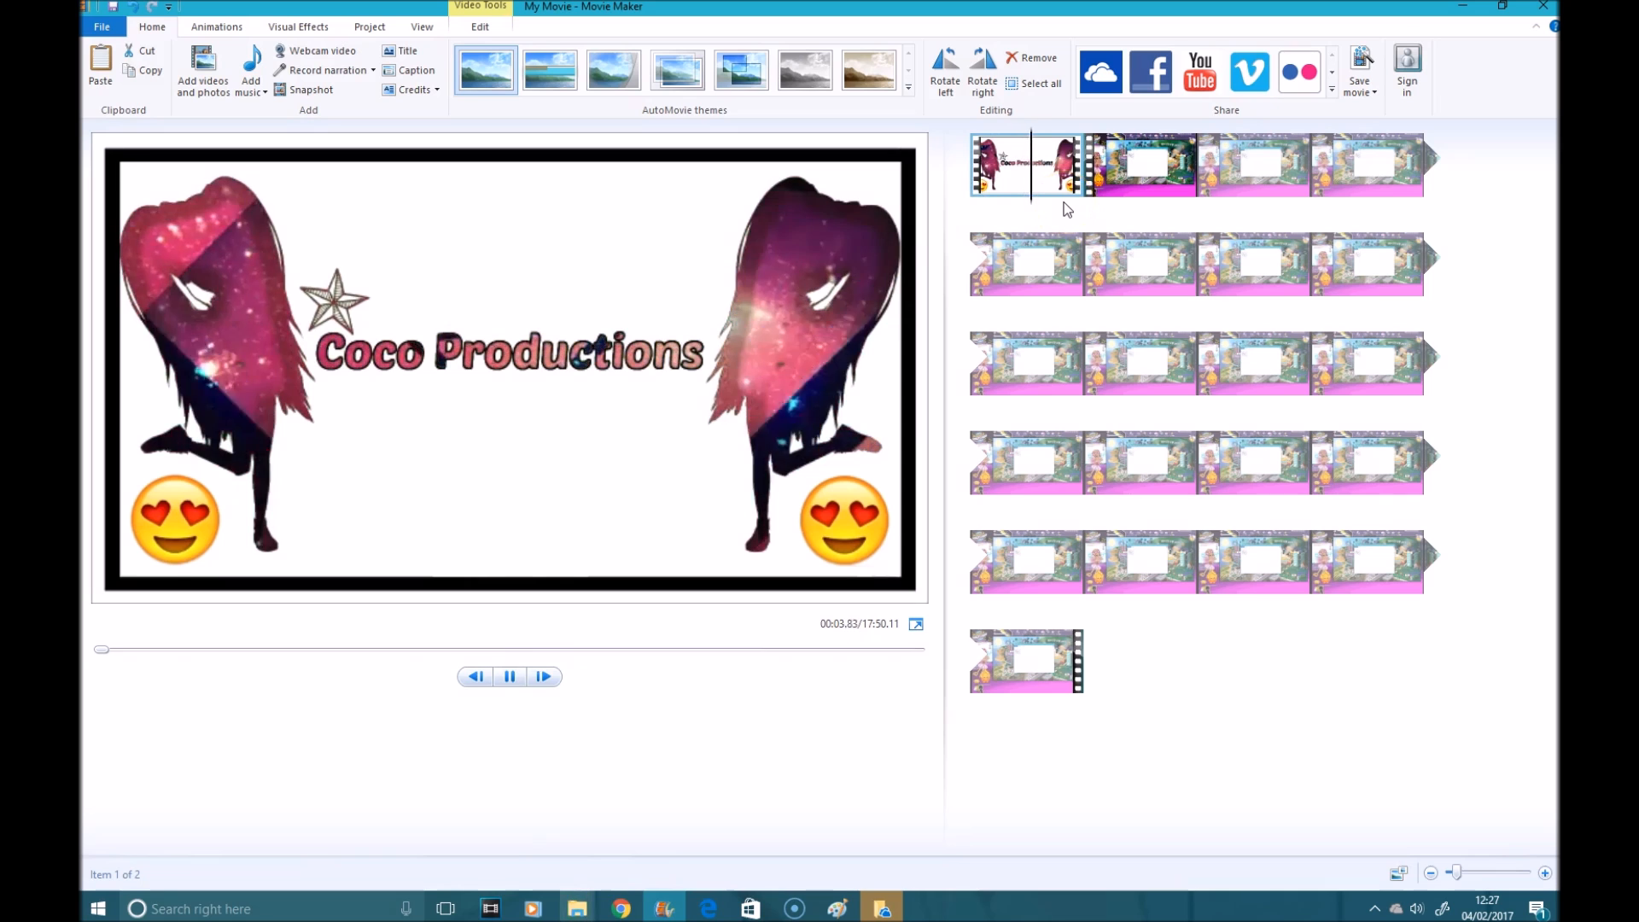
Apply the Star transition between the intro and the recording, and select the intro clip
click(1090, 170)
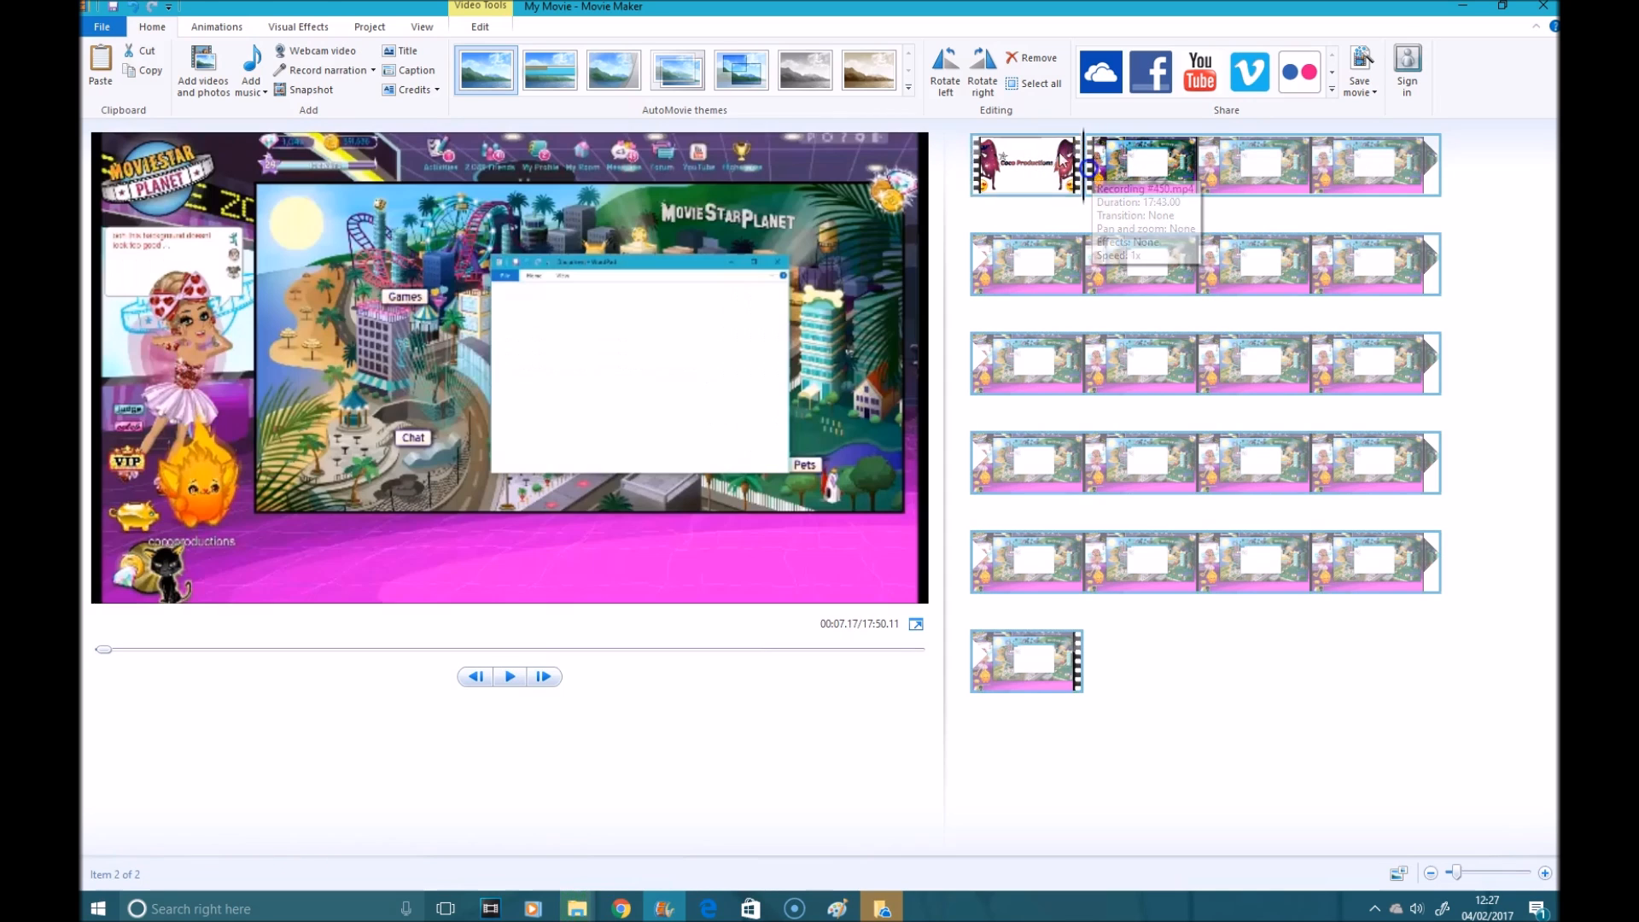
click(298, 26)
click(217, 27)
click(792, 98)
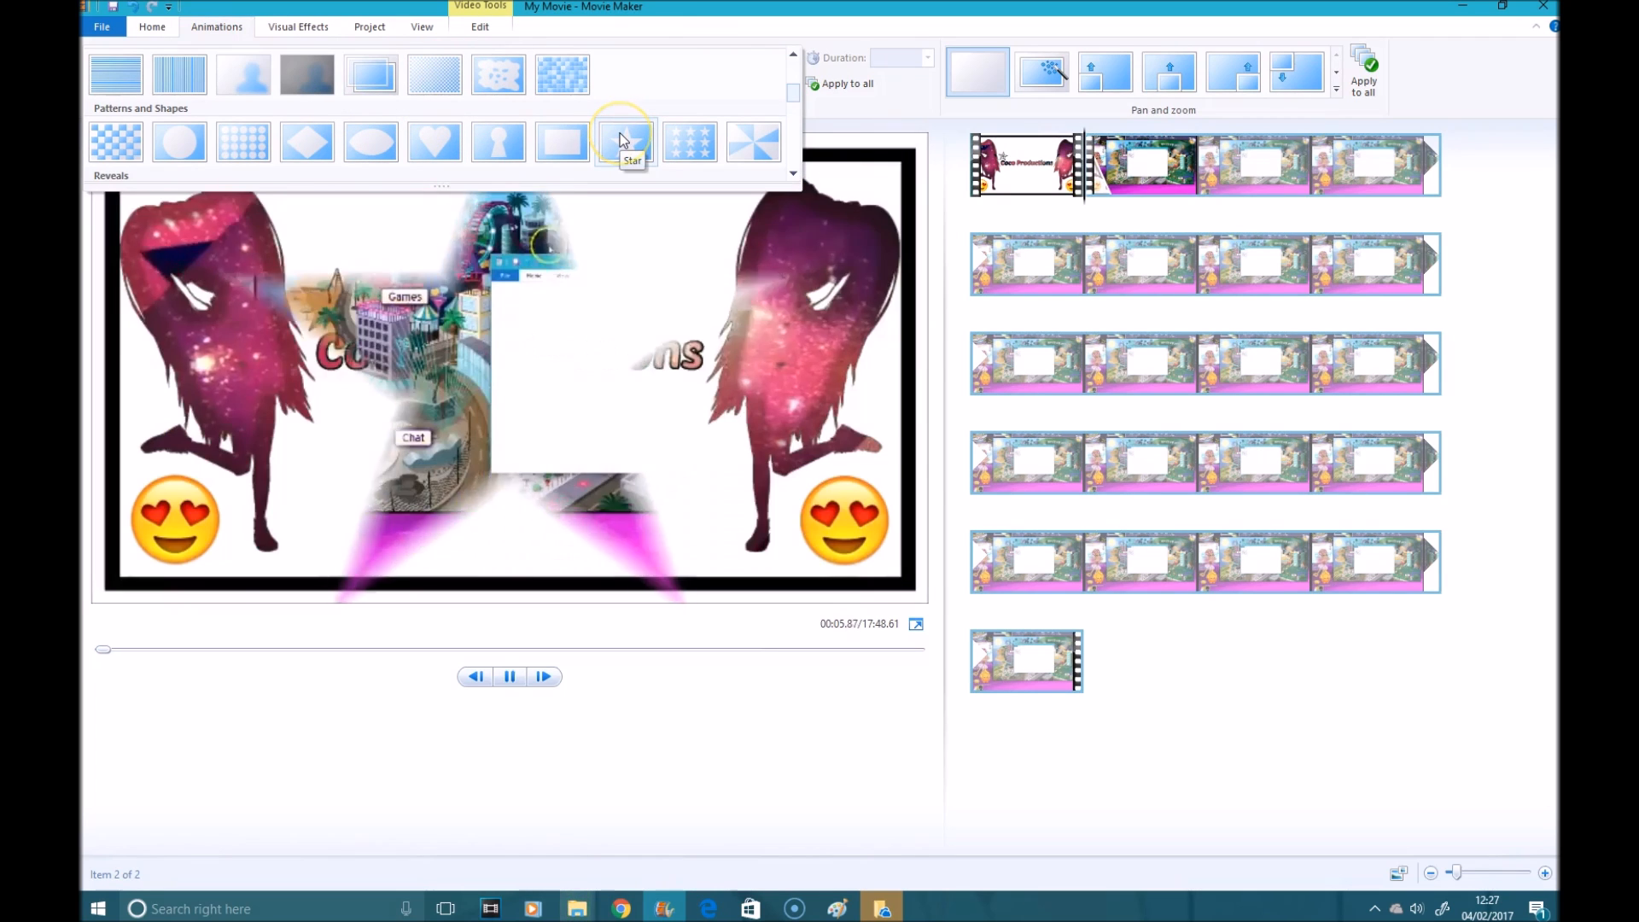
click(621, 139)
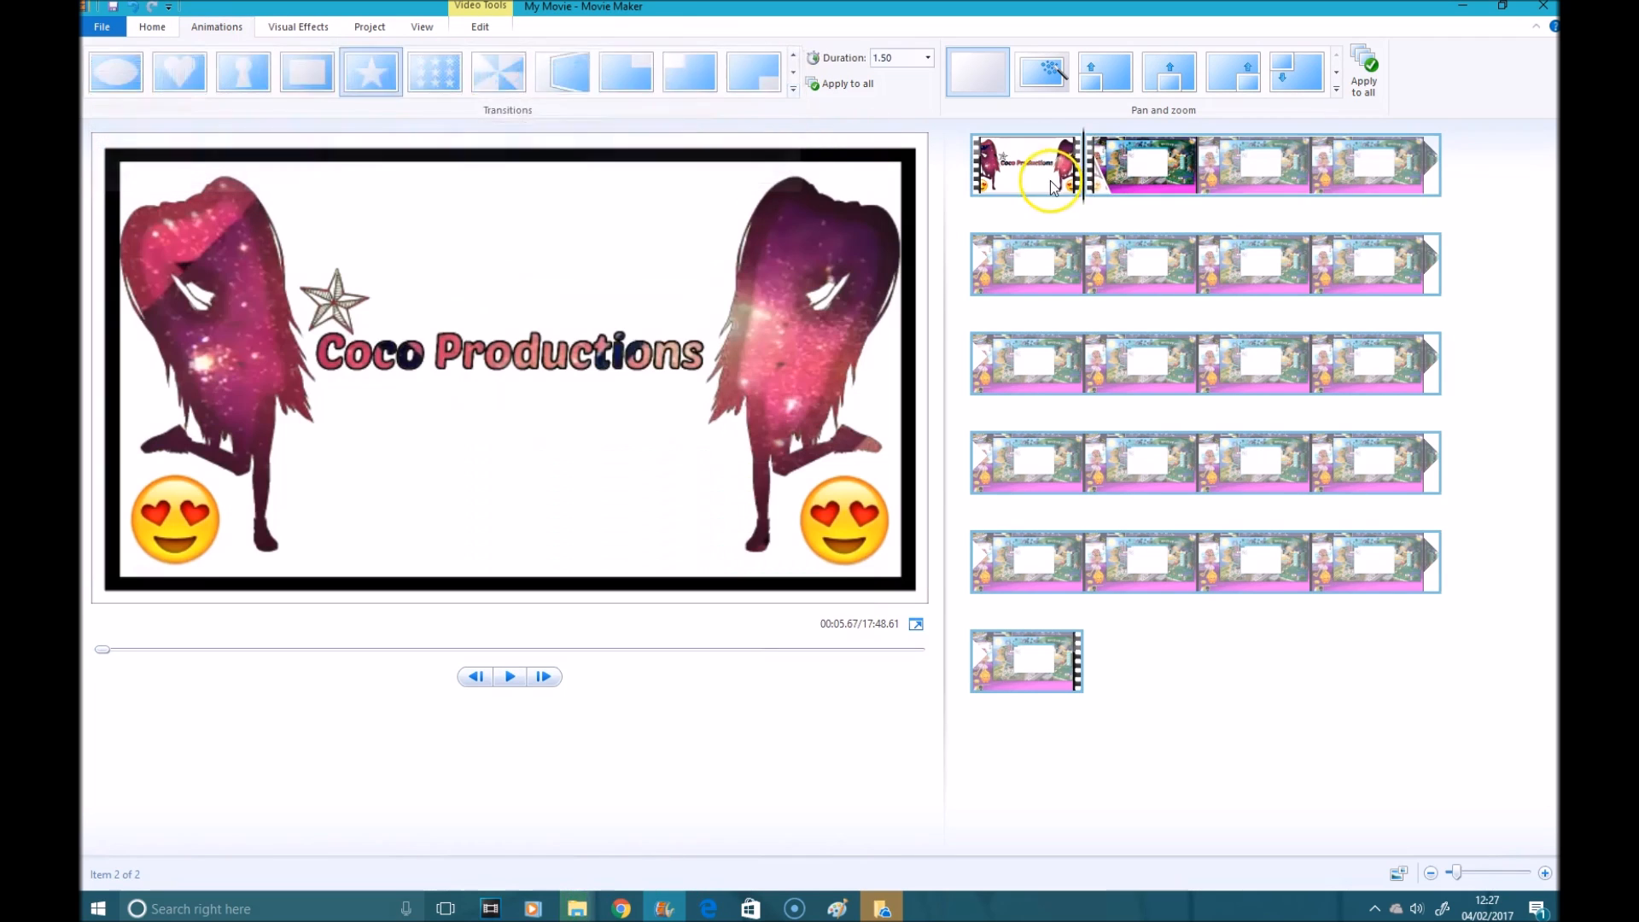
click(1051, 188)
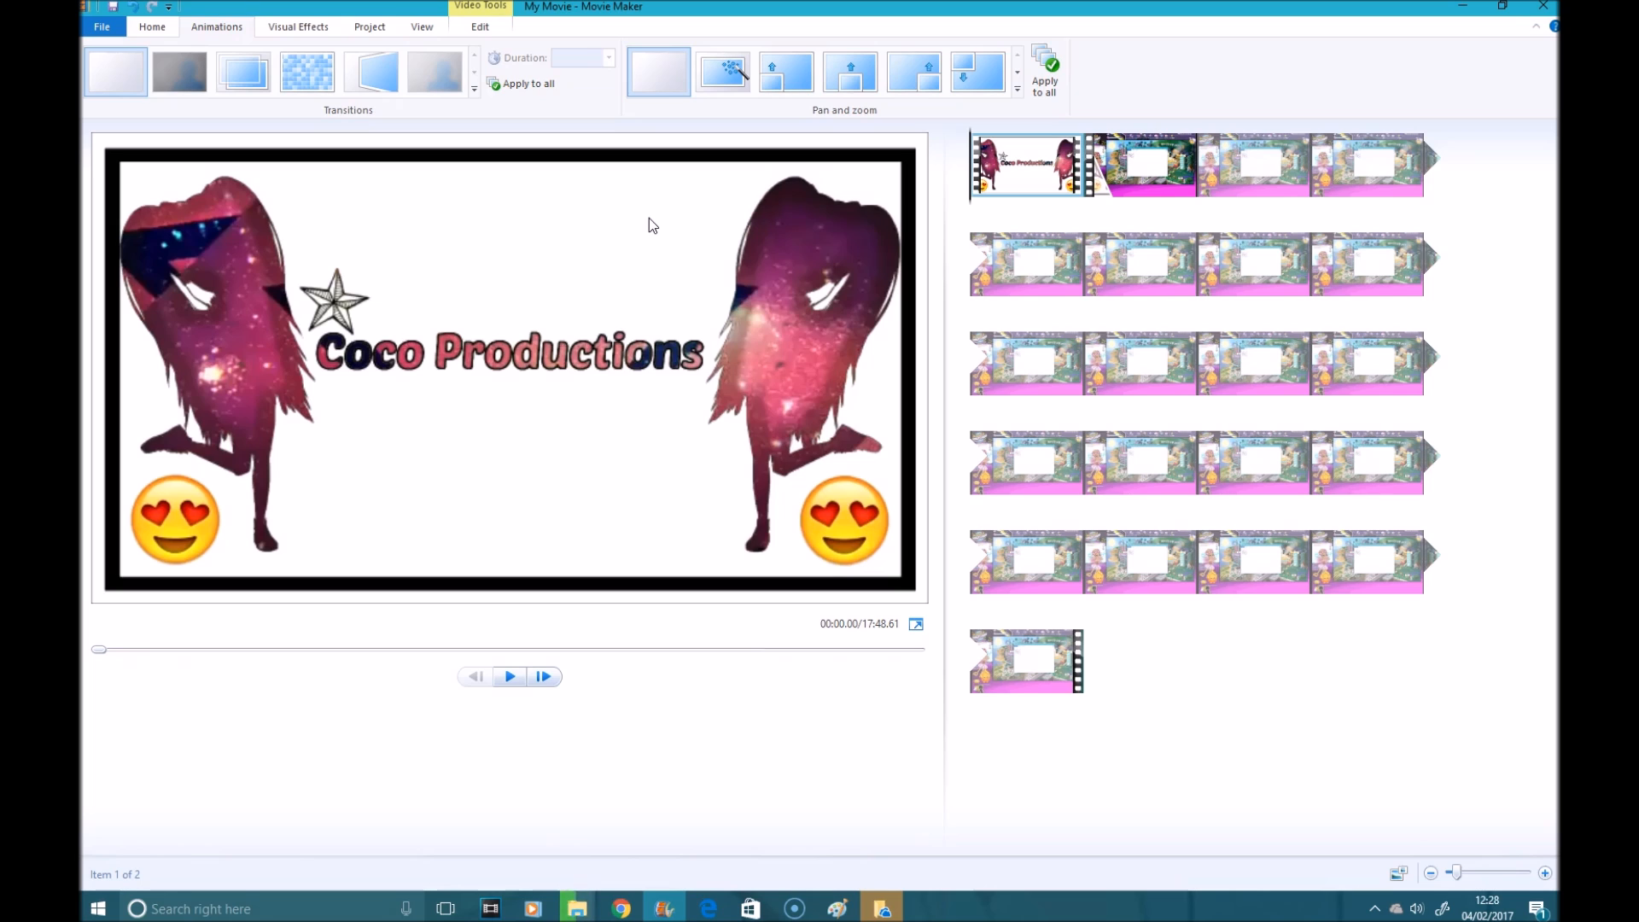
click(627, 71)
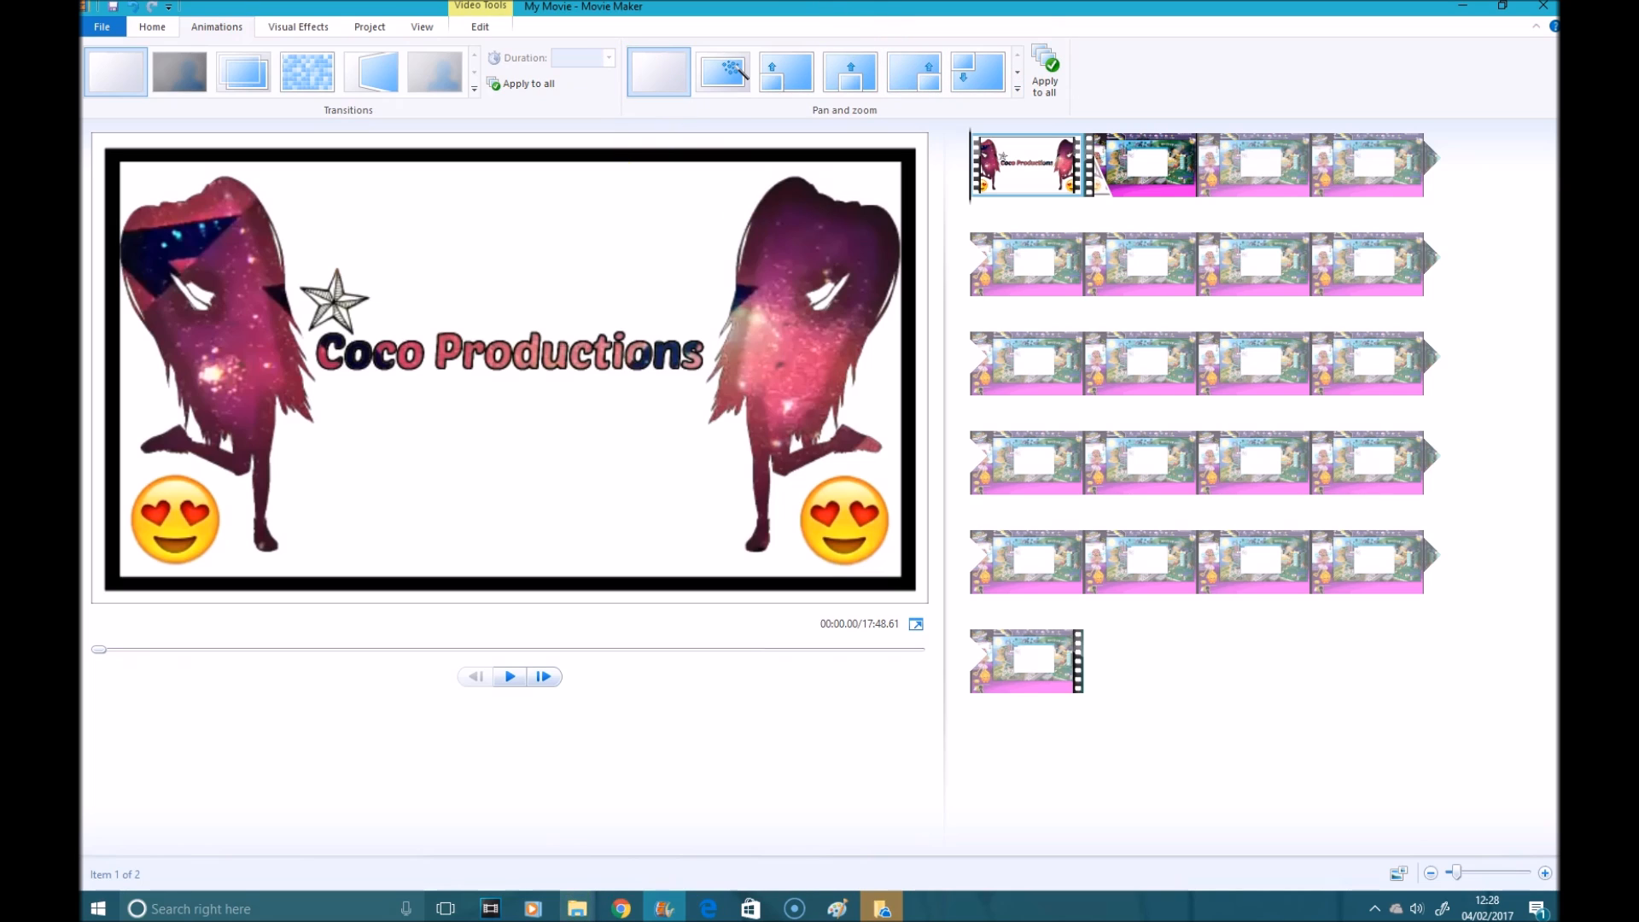